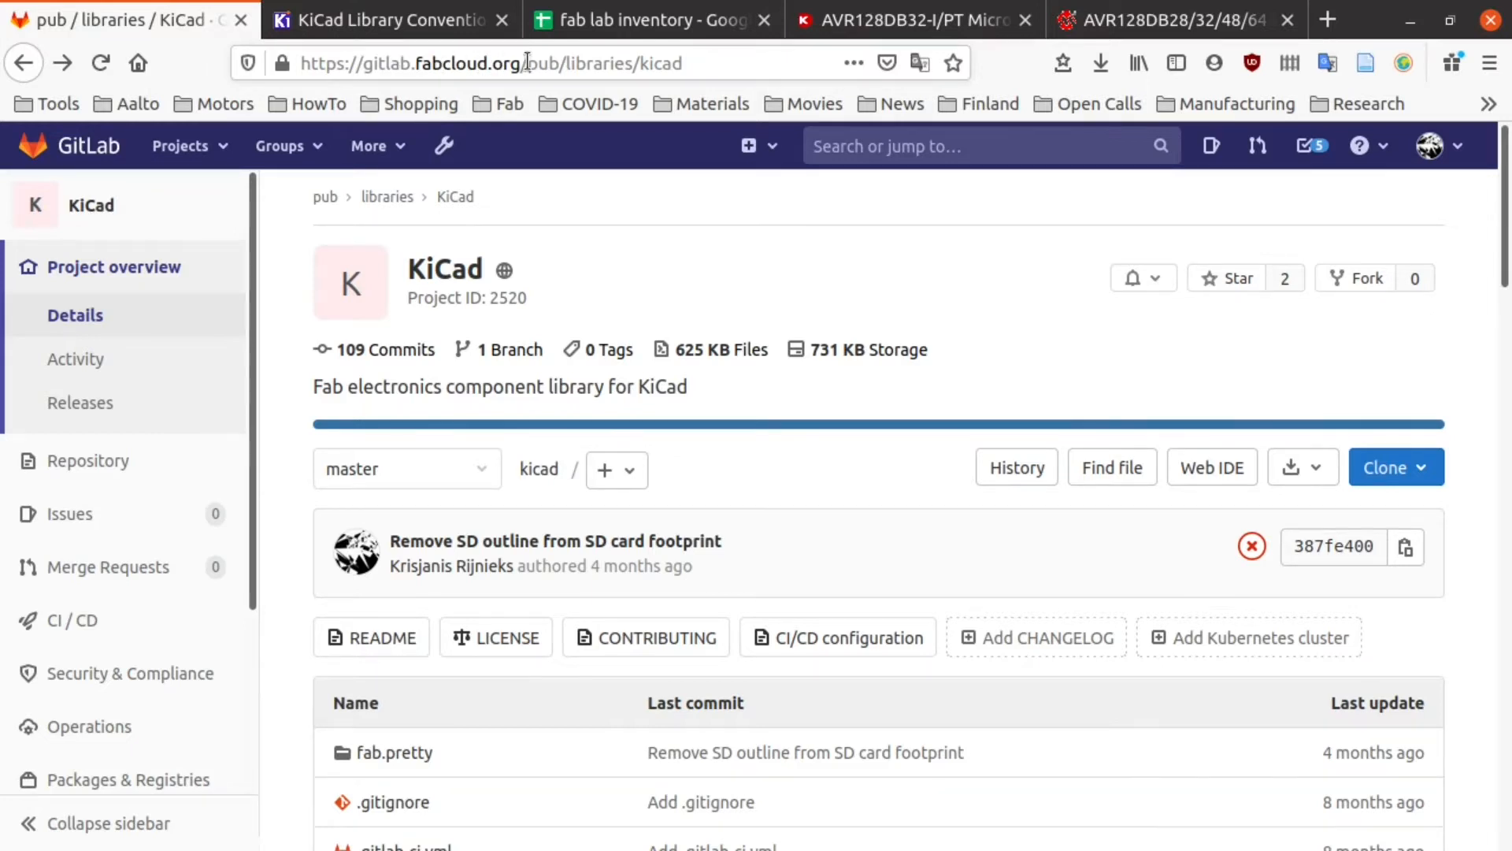
left_click(527, 62)
double_click(545, 62)
left_click(783, 69)
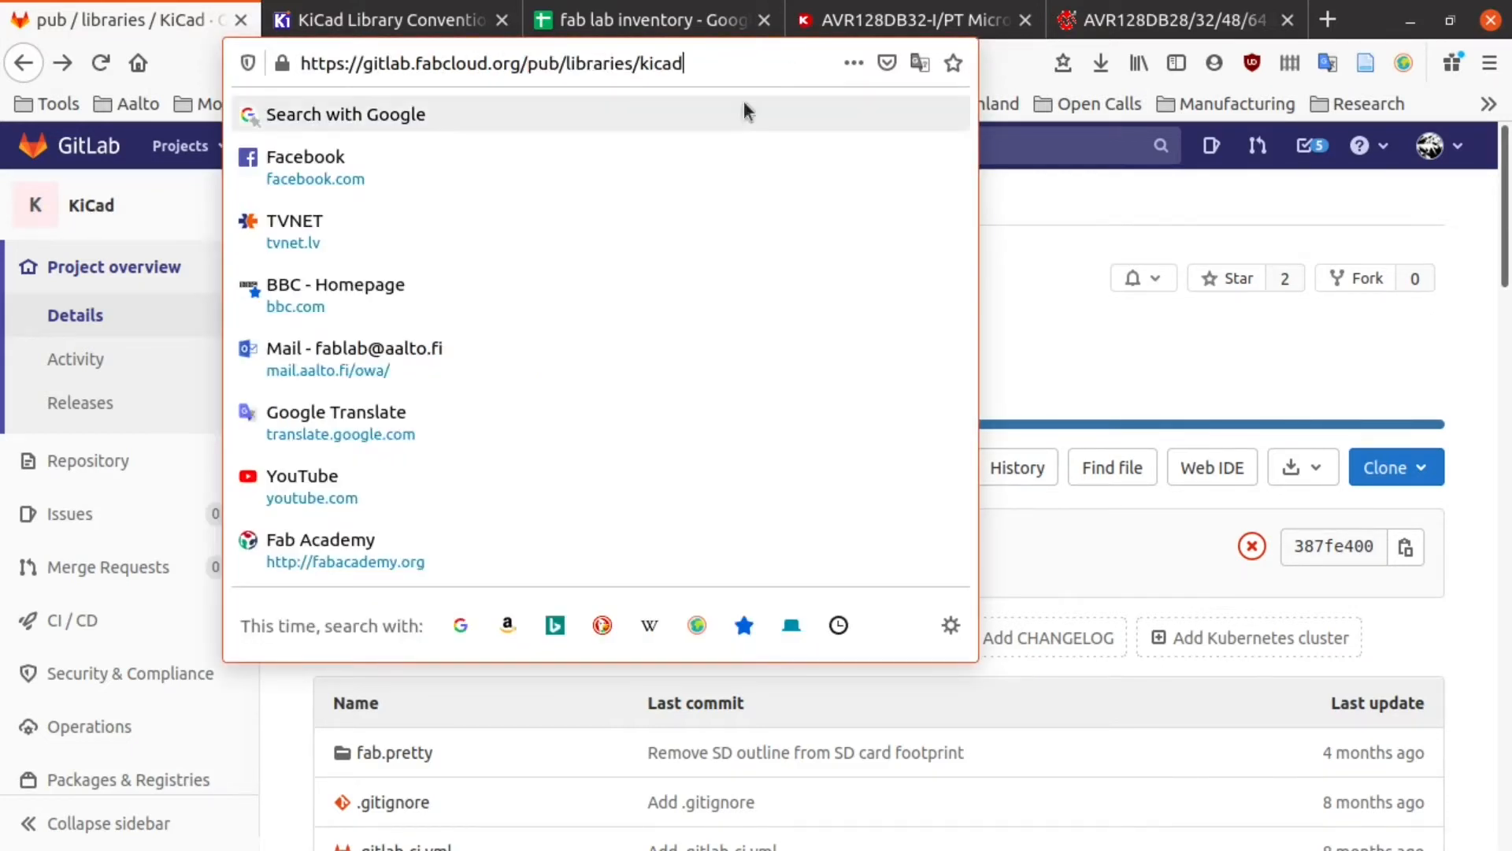
left_click(1012, 400)
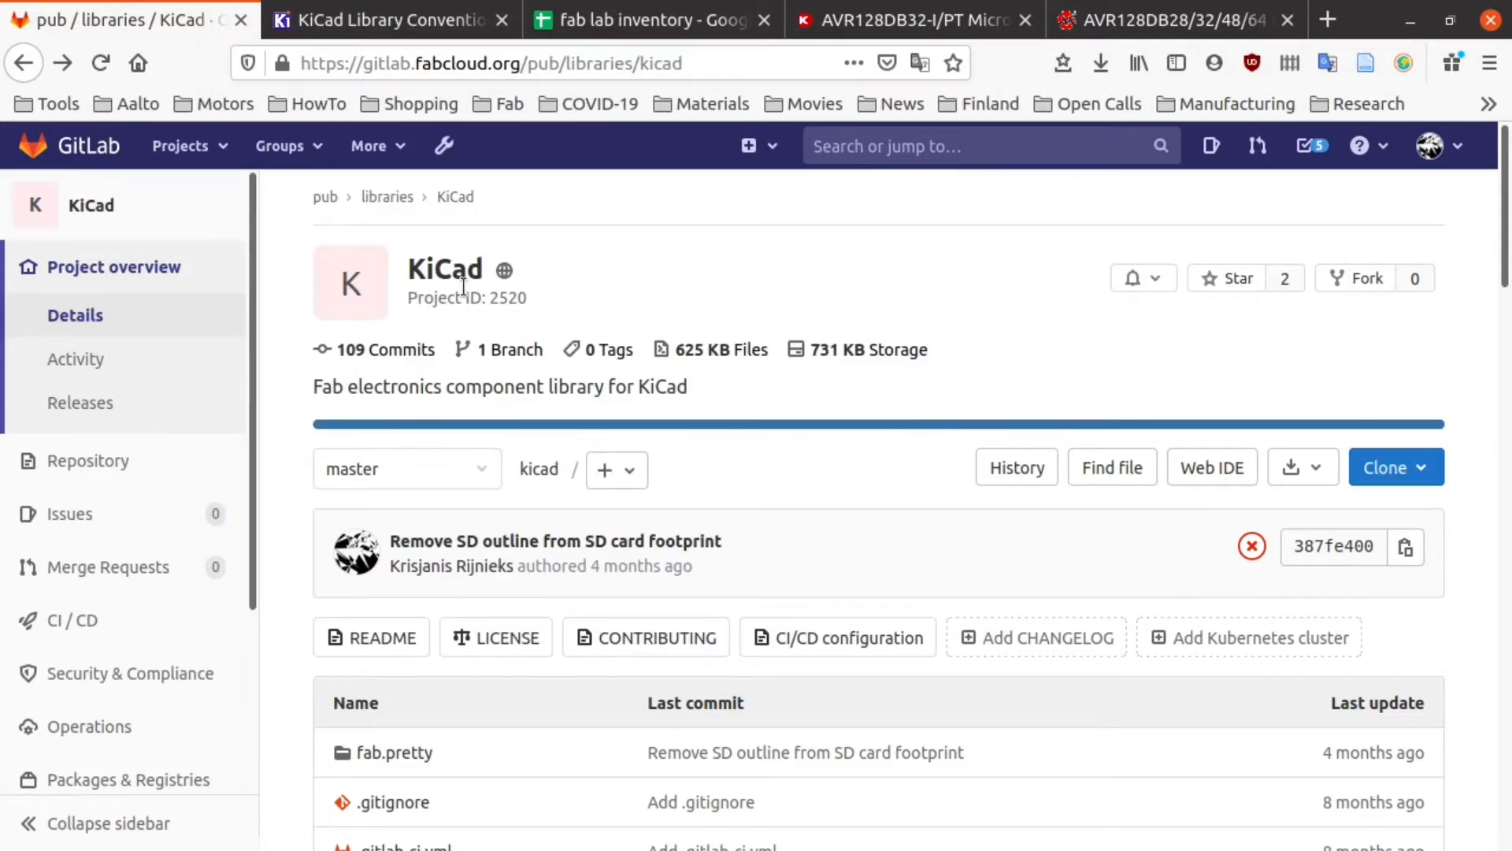
Step: Read the KiCad repository's README, covering the installation steps and the On-Going TODO checklist of component categories
scroll(463, 292, "down", 10)
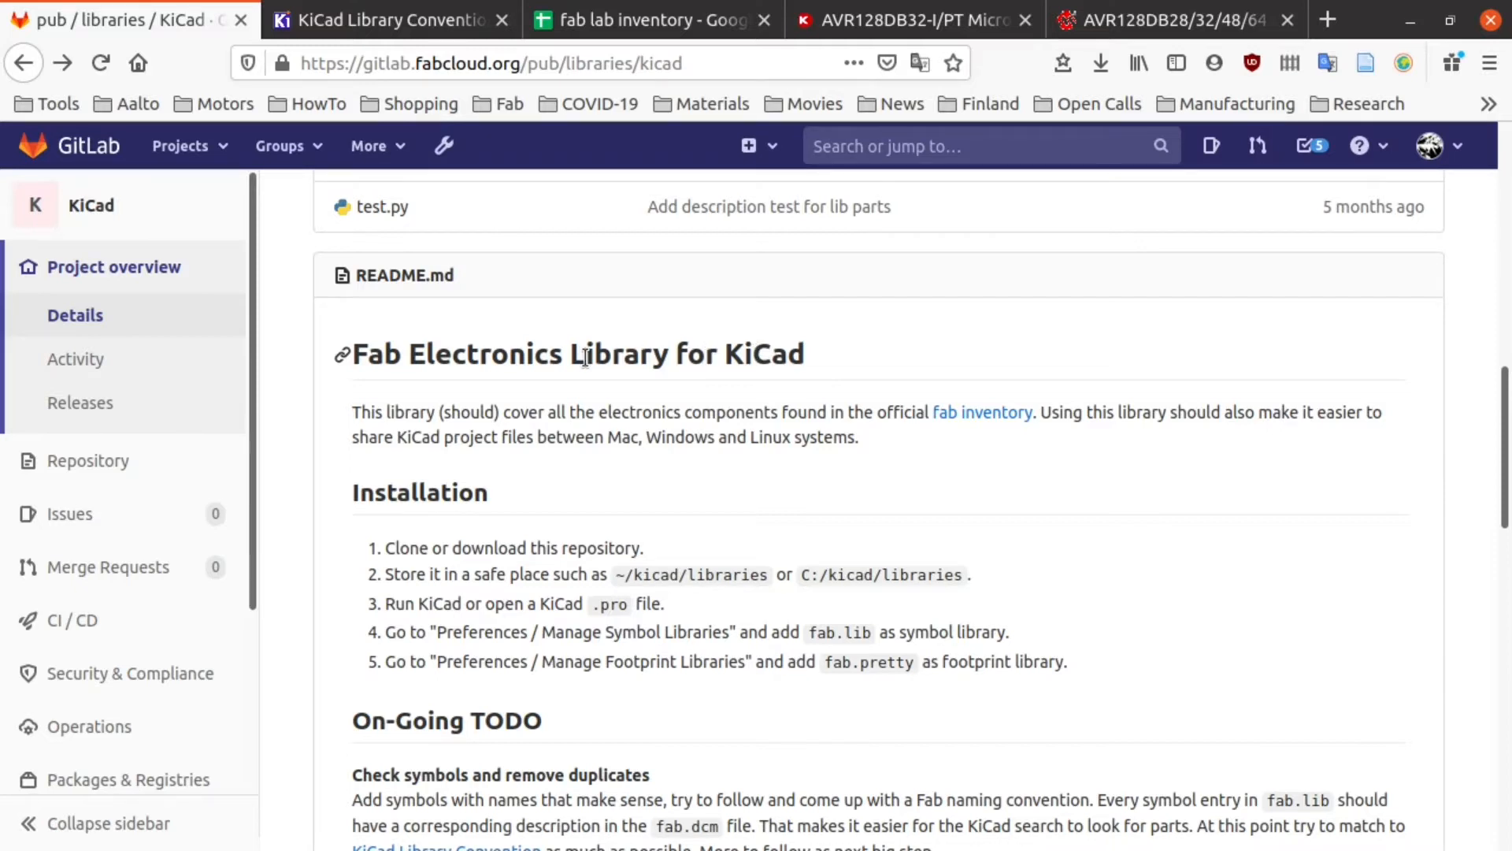
scroll(583, 366, "down", 1)
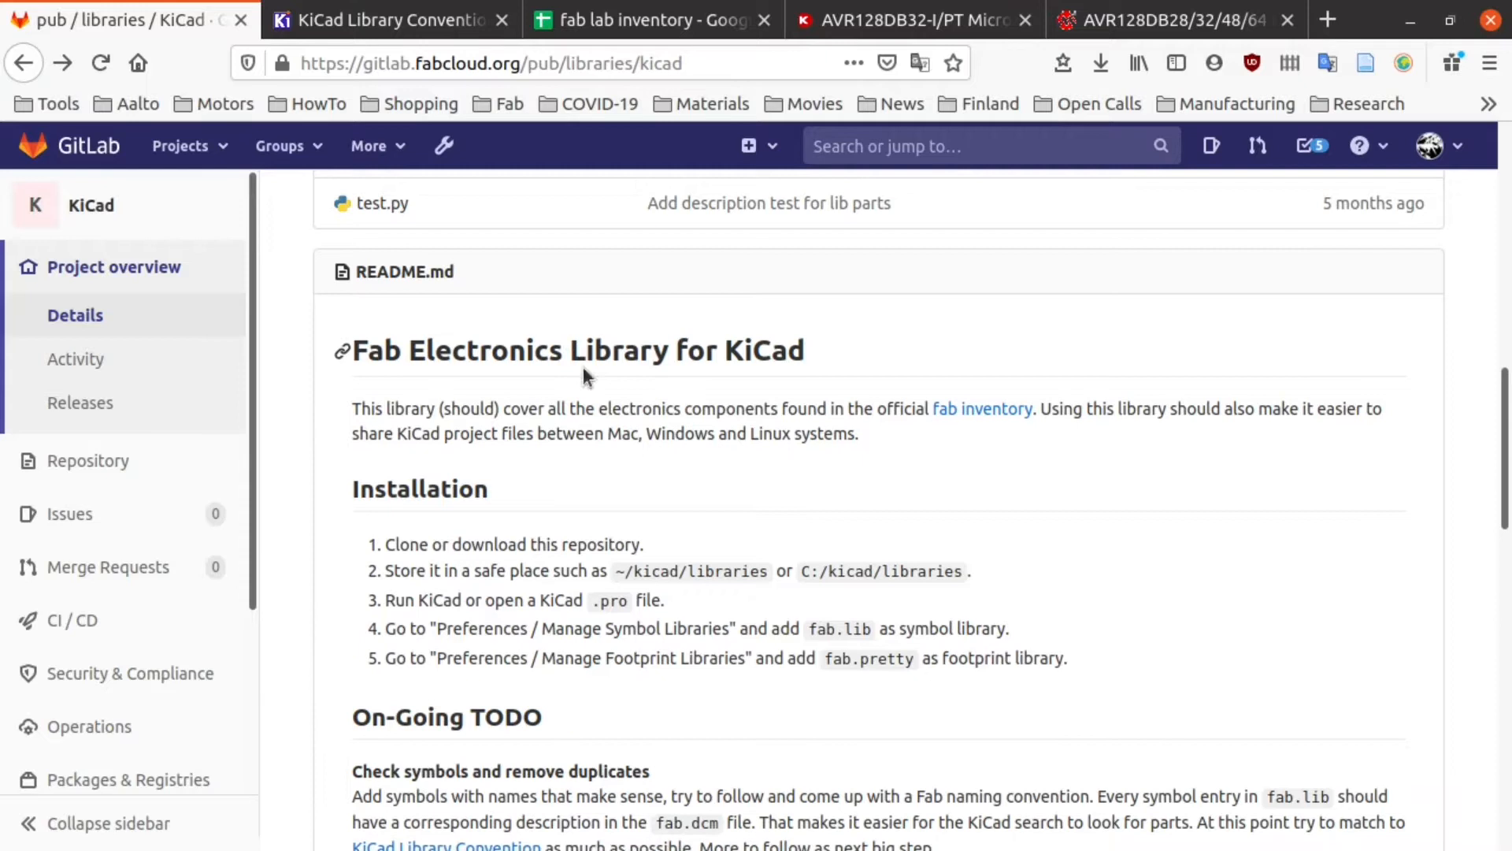
scroll(583, 366, "up", 1)
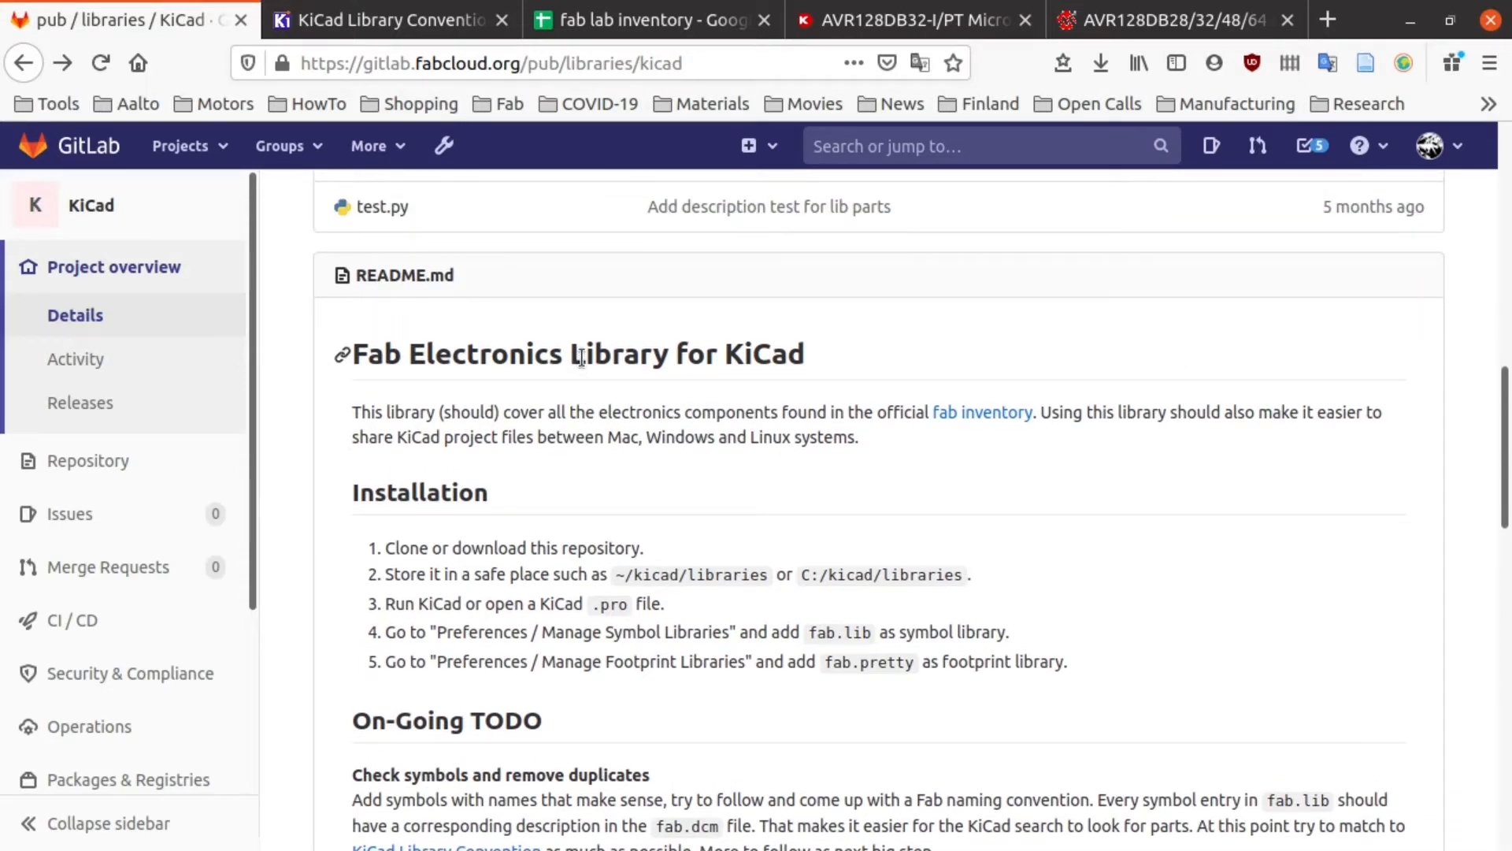
scroll(573, 353, "down", 9)
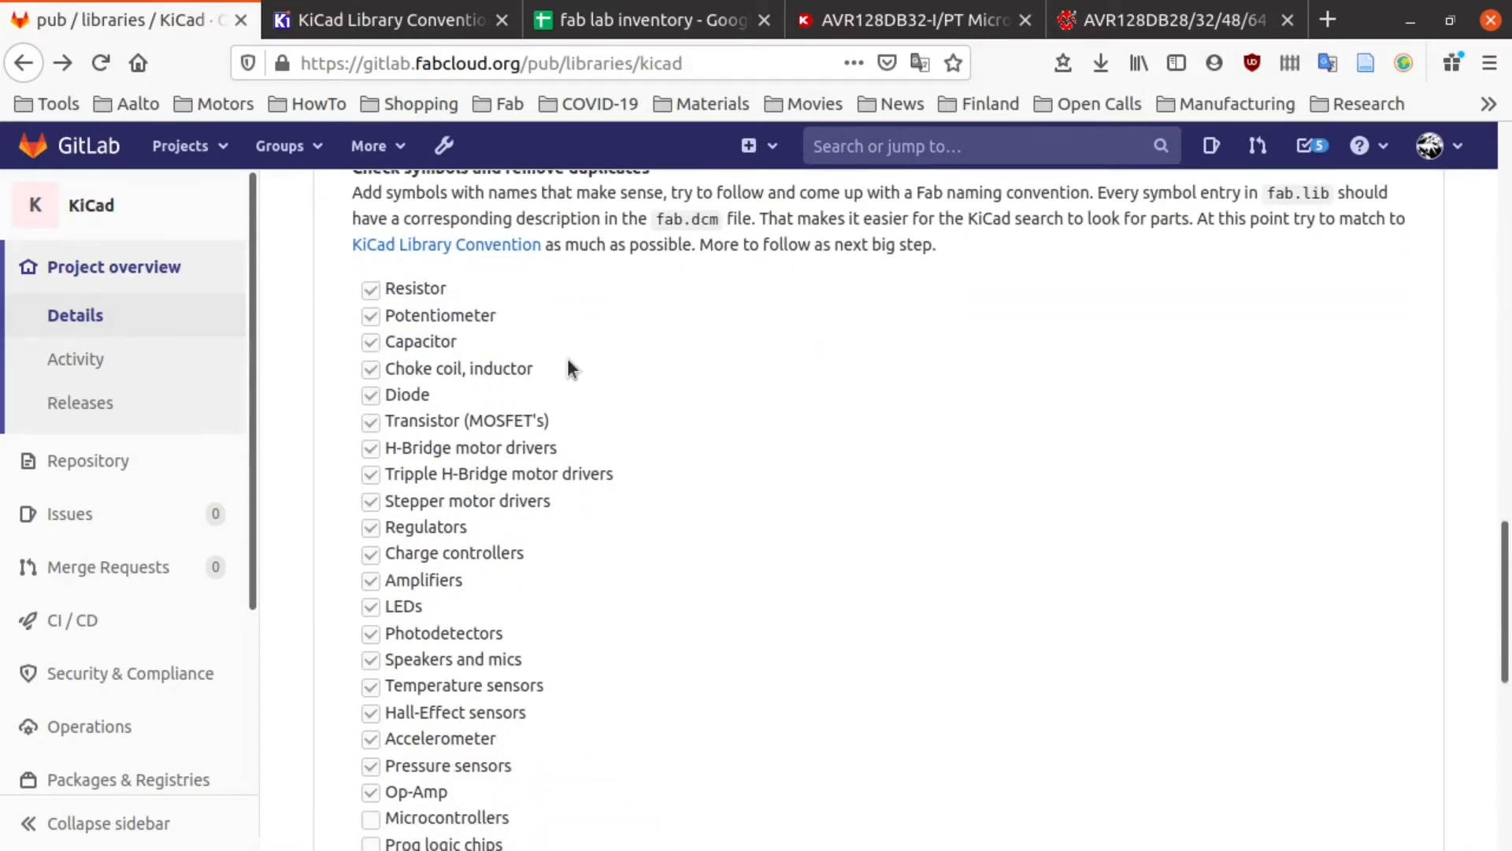
scroll(568, 364, "down", 2)
scroll(567, 364, "up", 4)
scroll(567, 358, "down", 3)
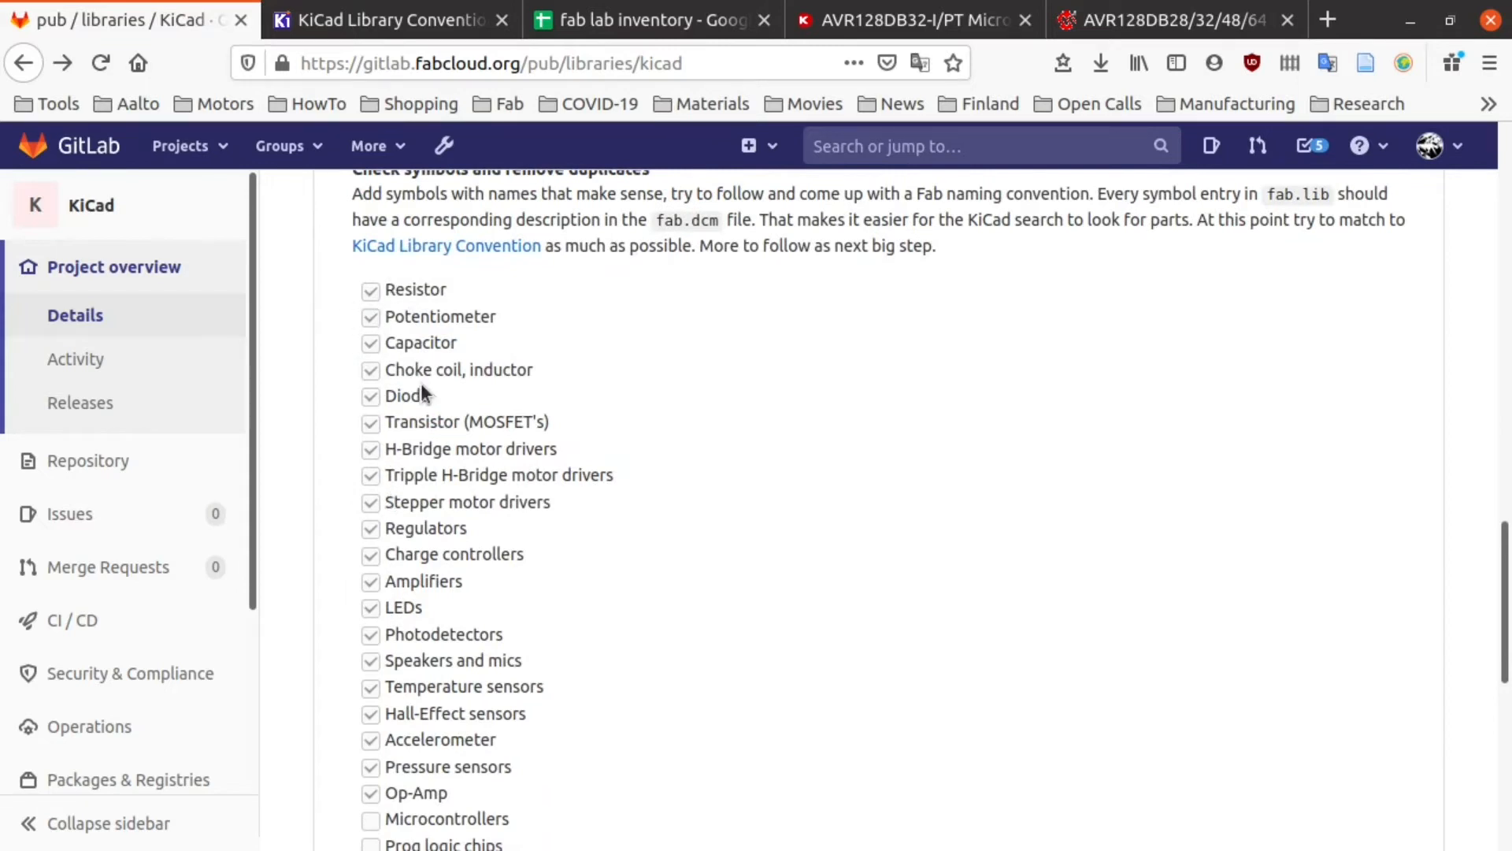
scroll(420, 383, "down", 2)
scroll(432, 651, "down", 2)
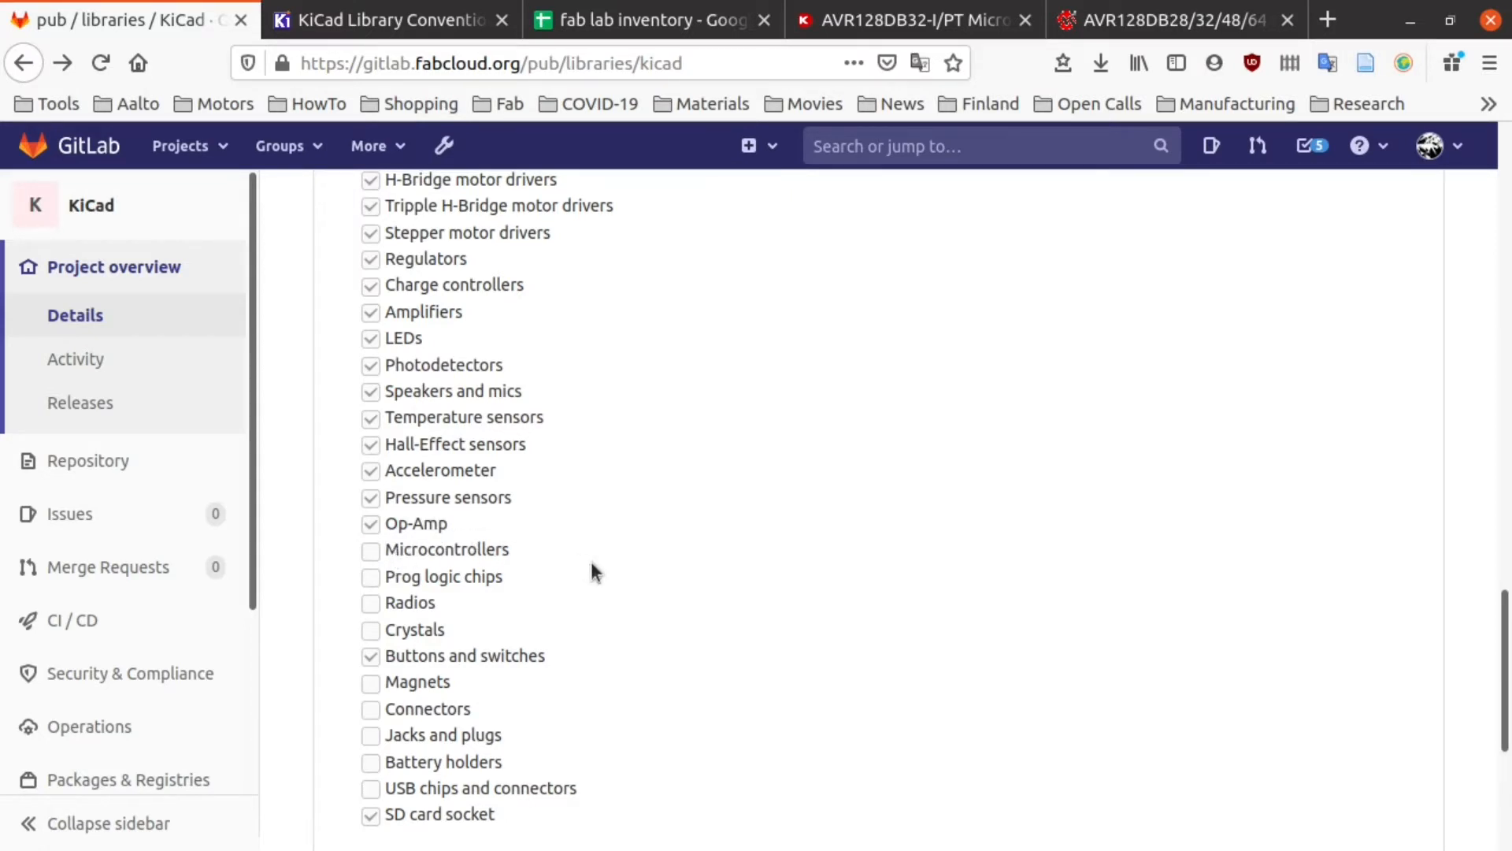
scroll(591, 561, "up", 10)
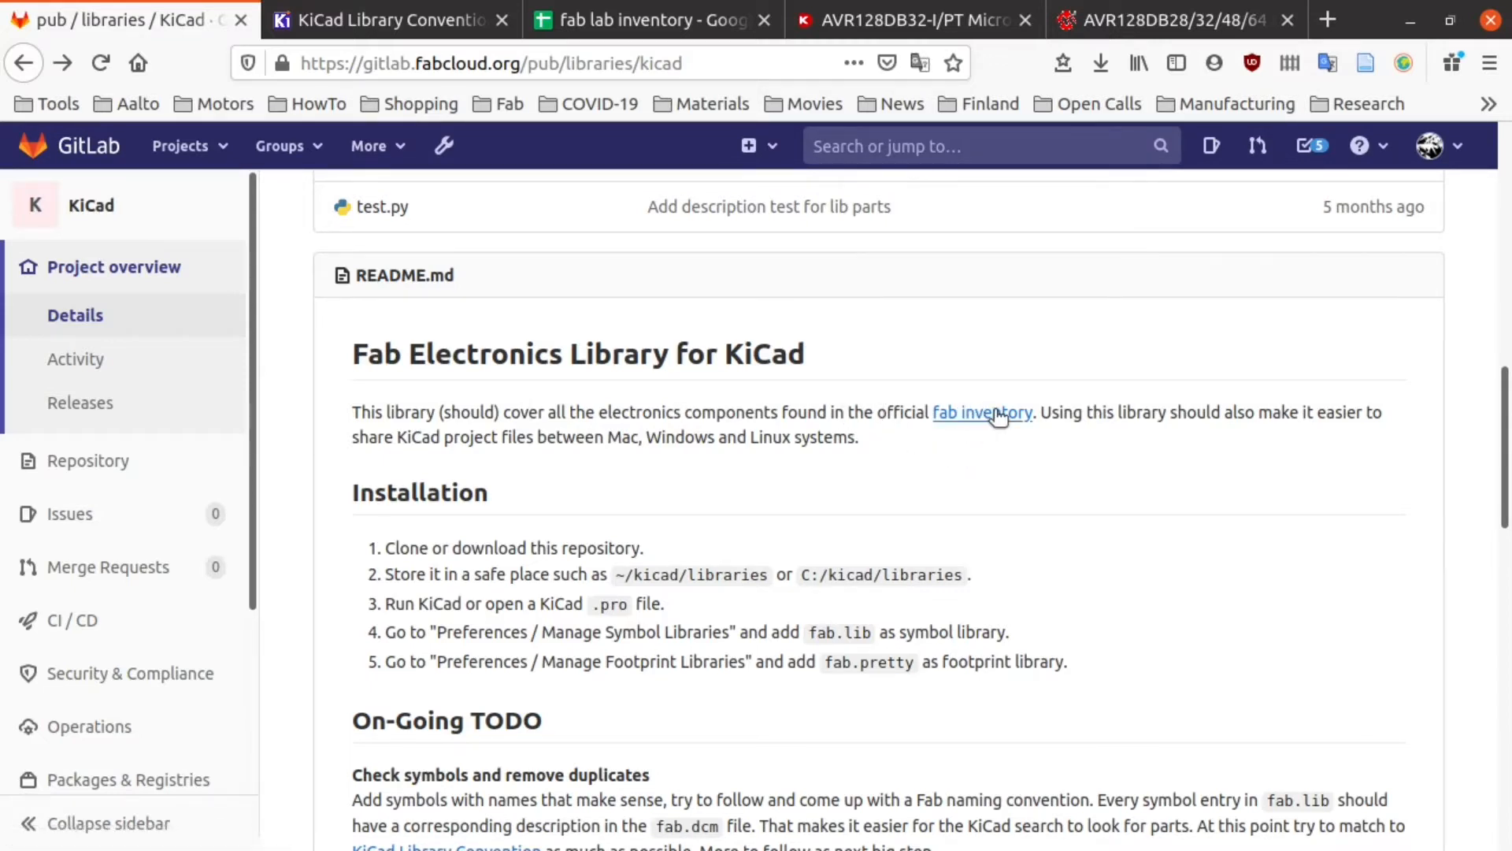
Step: Switch to the fab lab inventory spreadsheet and examine the parts listed around the microcontrollers section
left_click(630, 24)
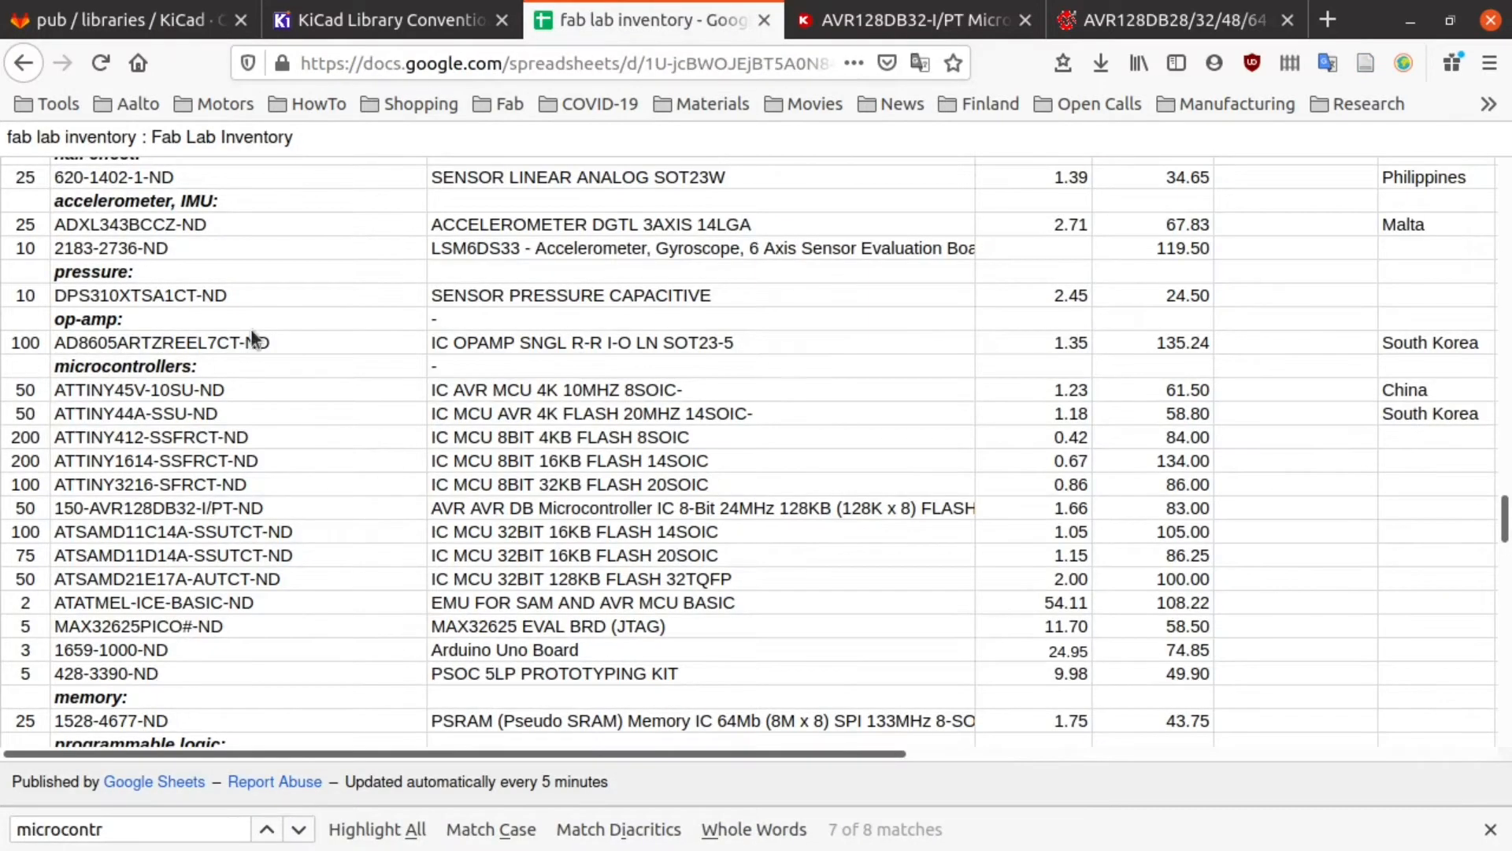
scroll(231, 357, "down", 3)
scroll(232, 357, "up", 5)
scroll(232, 357, "down", 1)
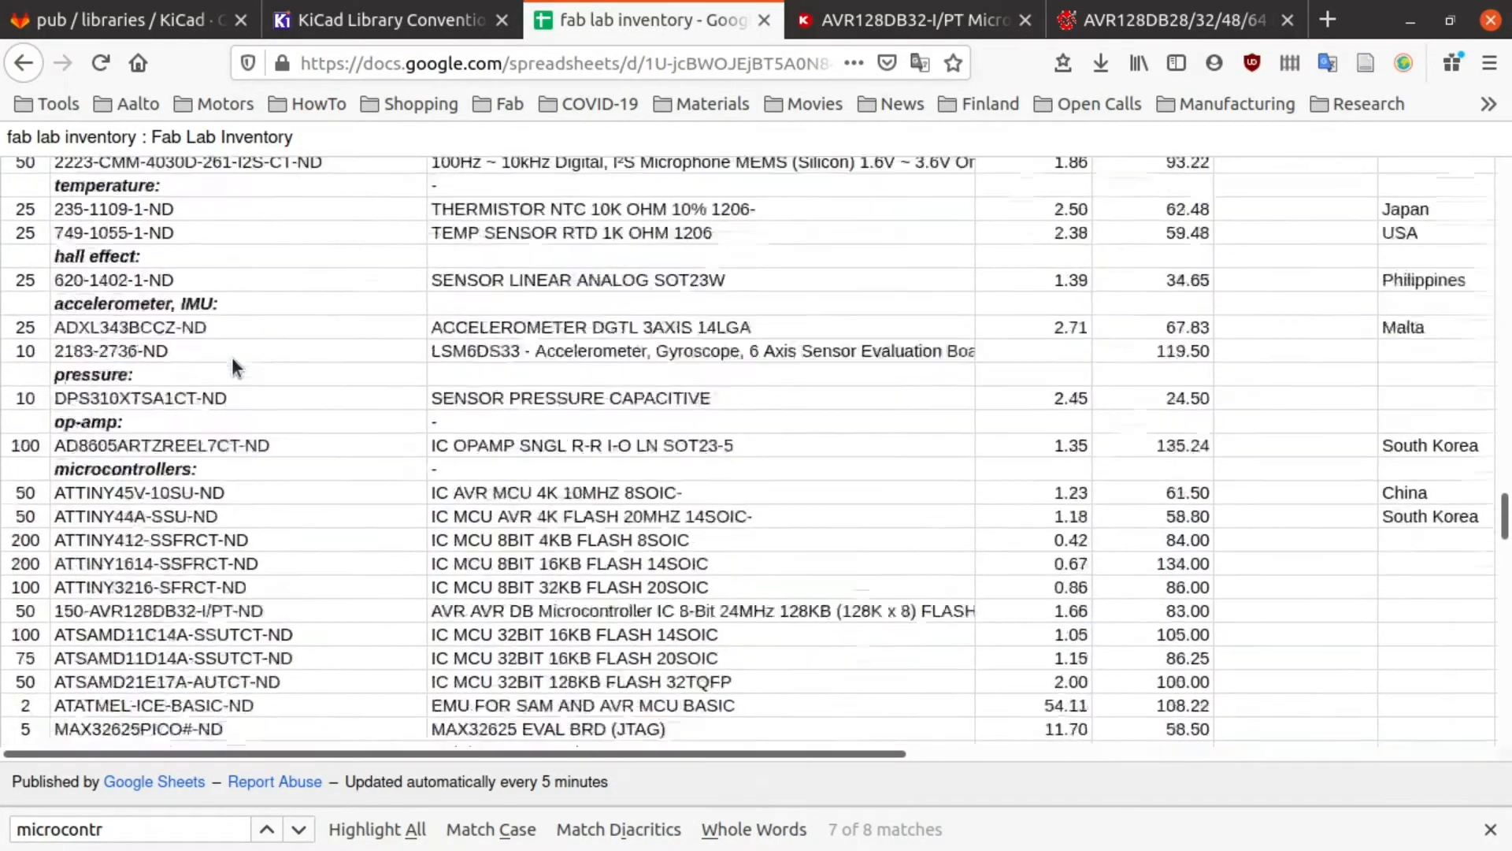
scroll(231, 357, "down", 2)
scroll(231, 324, "down", 1)
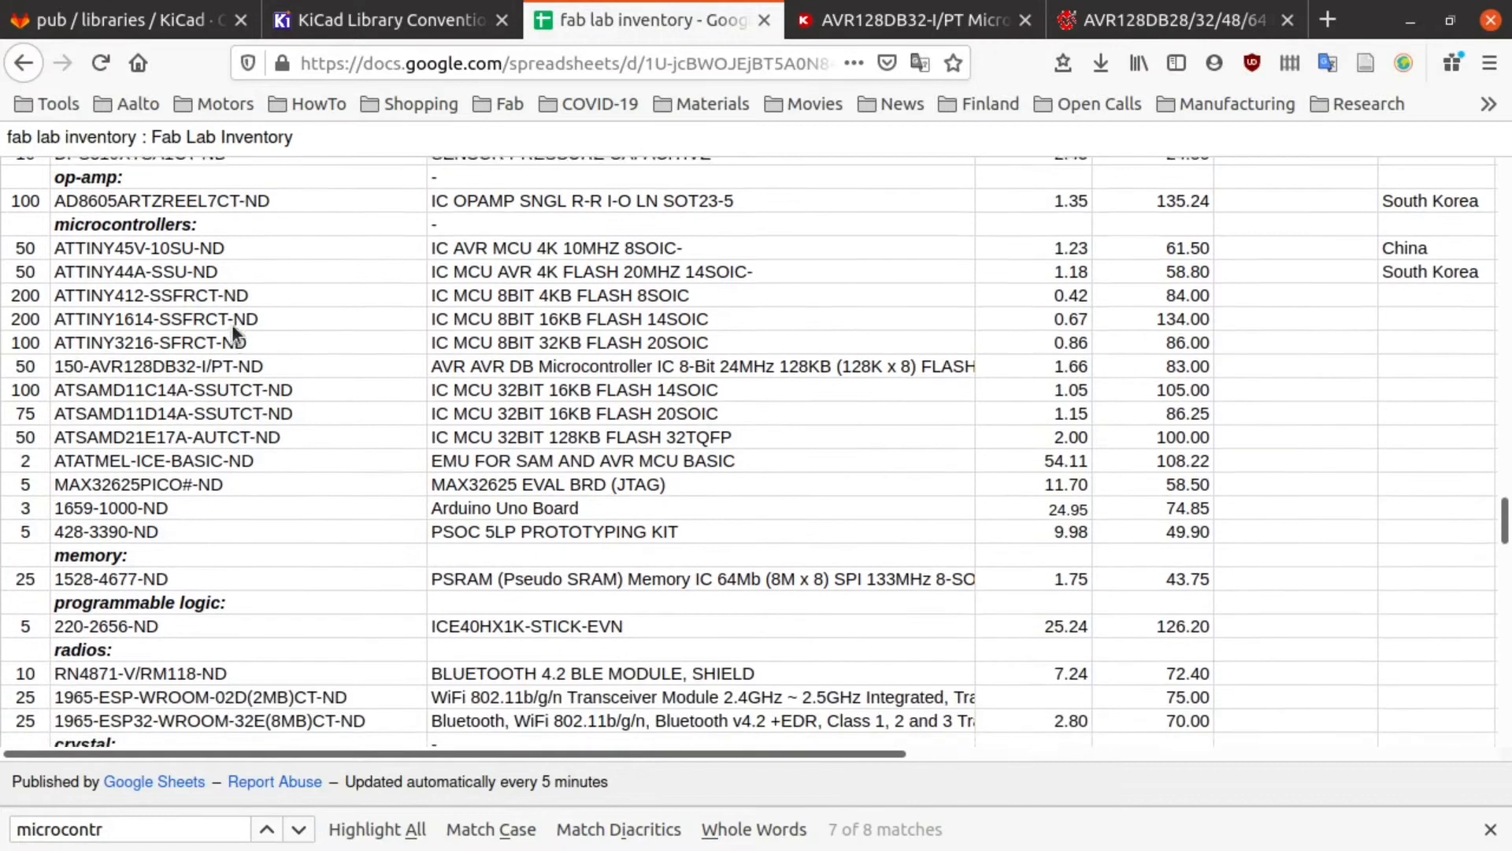
scroll(227, 347, "up", 1)
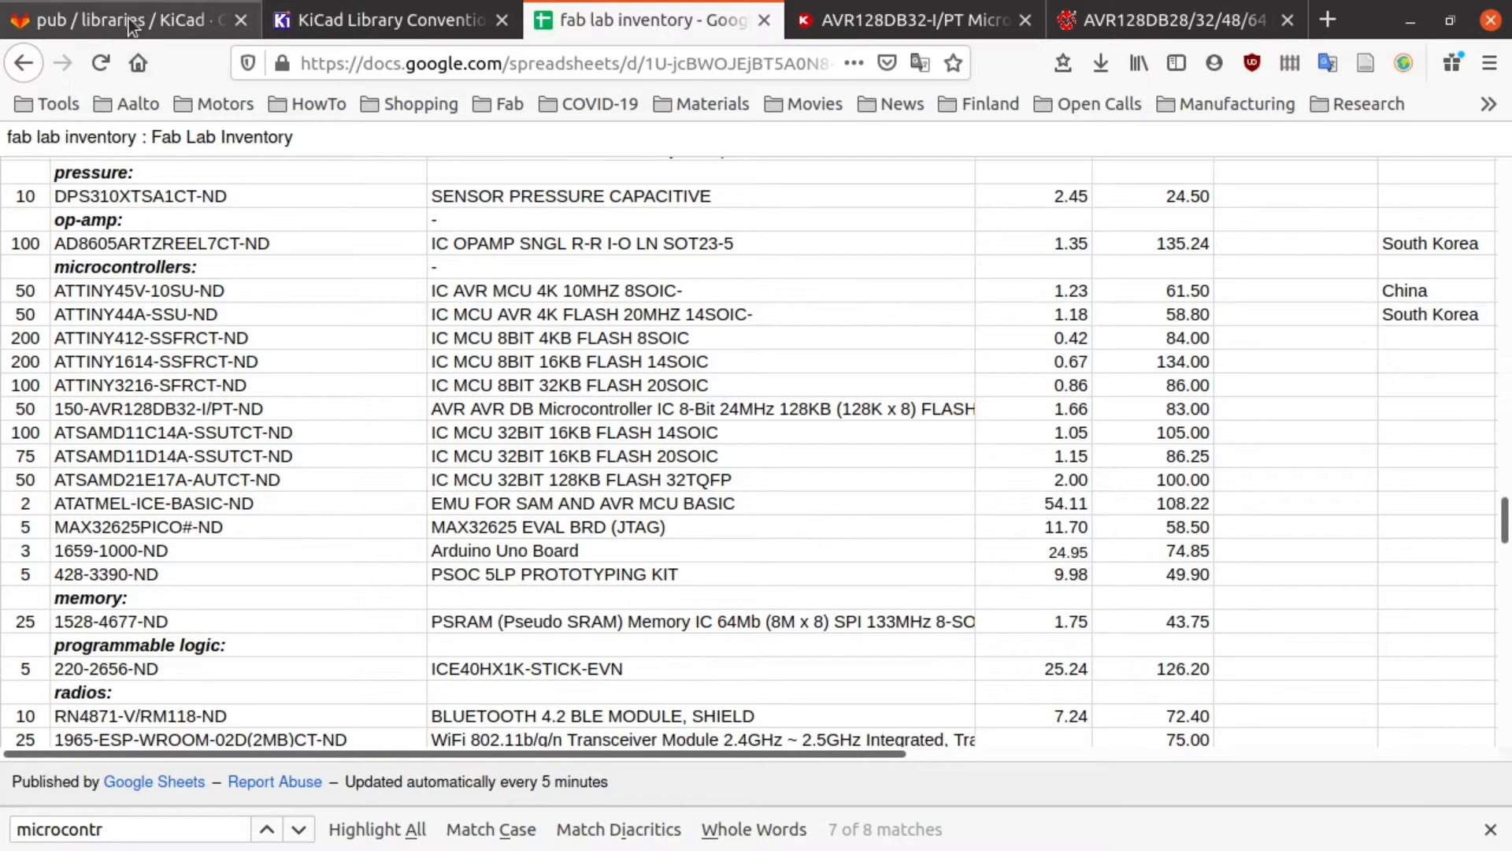
Step: Return to the KiCad repository page and review the README's library description and installation instructions
left_click(132, 26)
scroll(610, 463, "down", 1)
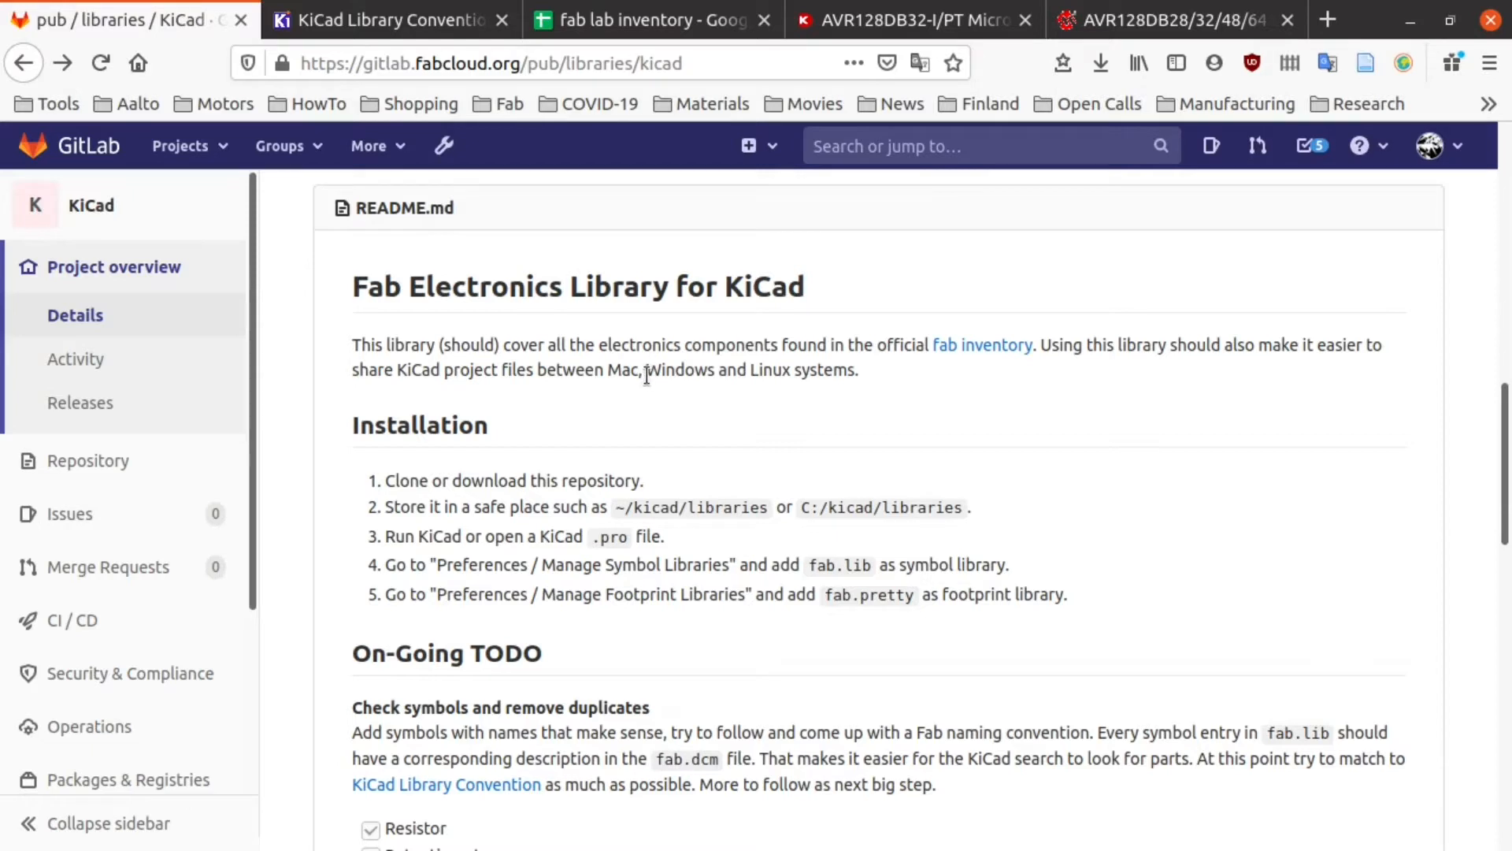
scroll(646, 353, "down", 3)
scroll(649, 346, "up", 3)
left_click_drag(713, 370, 645, 370)
left_click(699, 368)
scroll(541, 395, "down", 2)
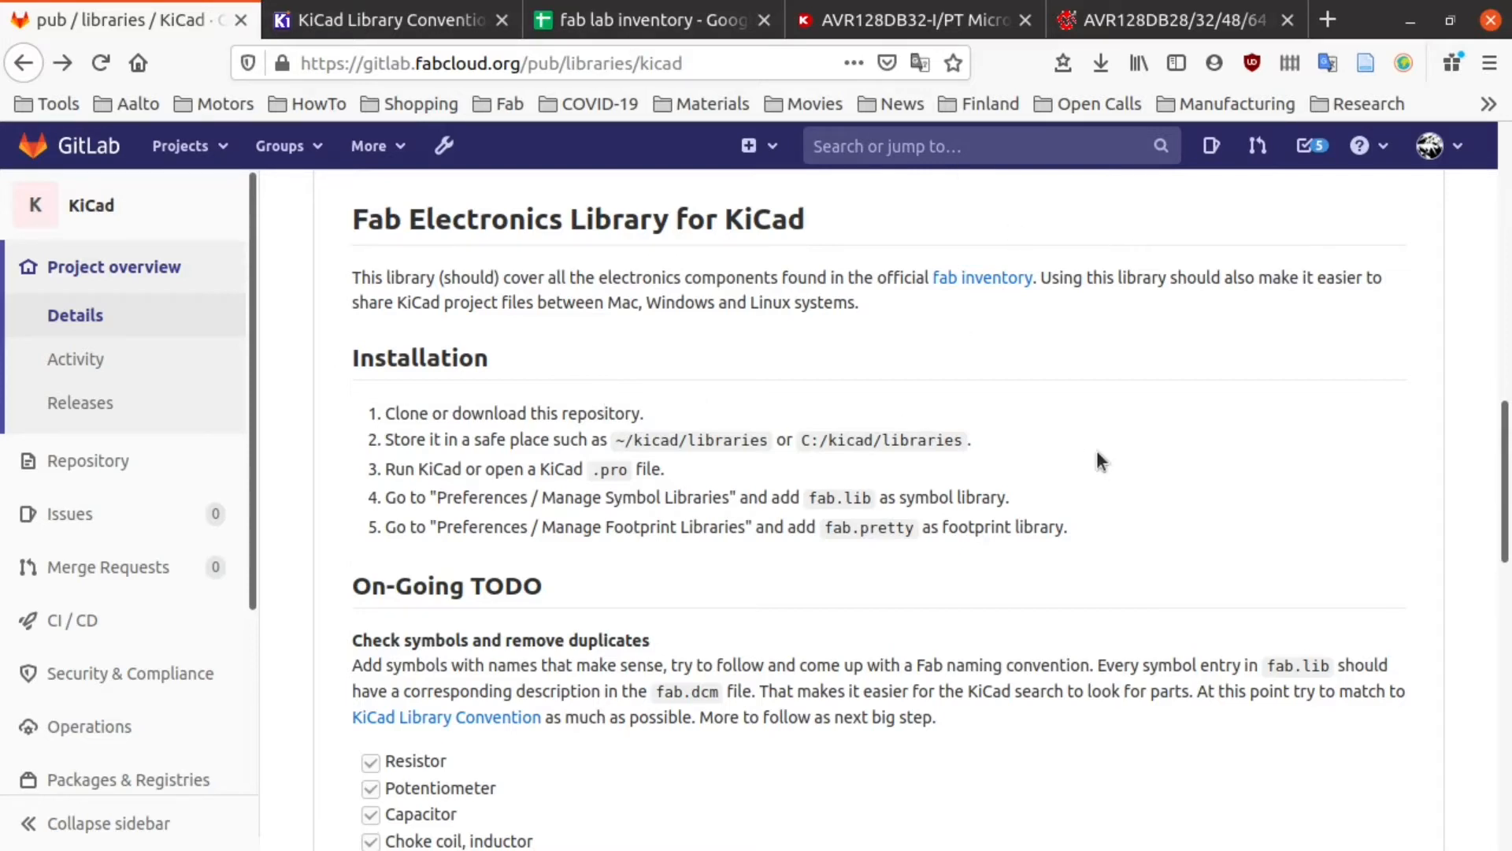
Step: Copy the KiCad repository's Clone with SSH address to the clipboard
scroll(1098, 457, "up", 15)
scroll(1099, 459, "up", 3)
left_click(1393, 333)
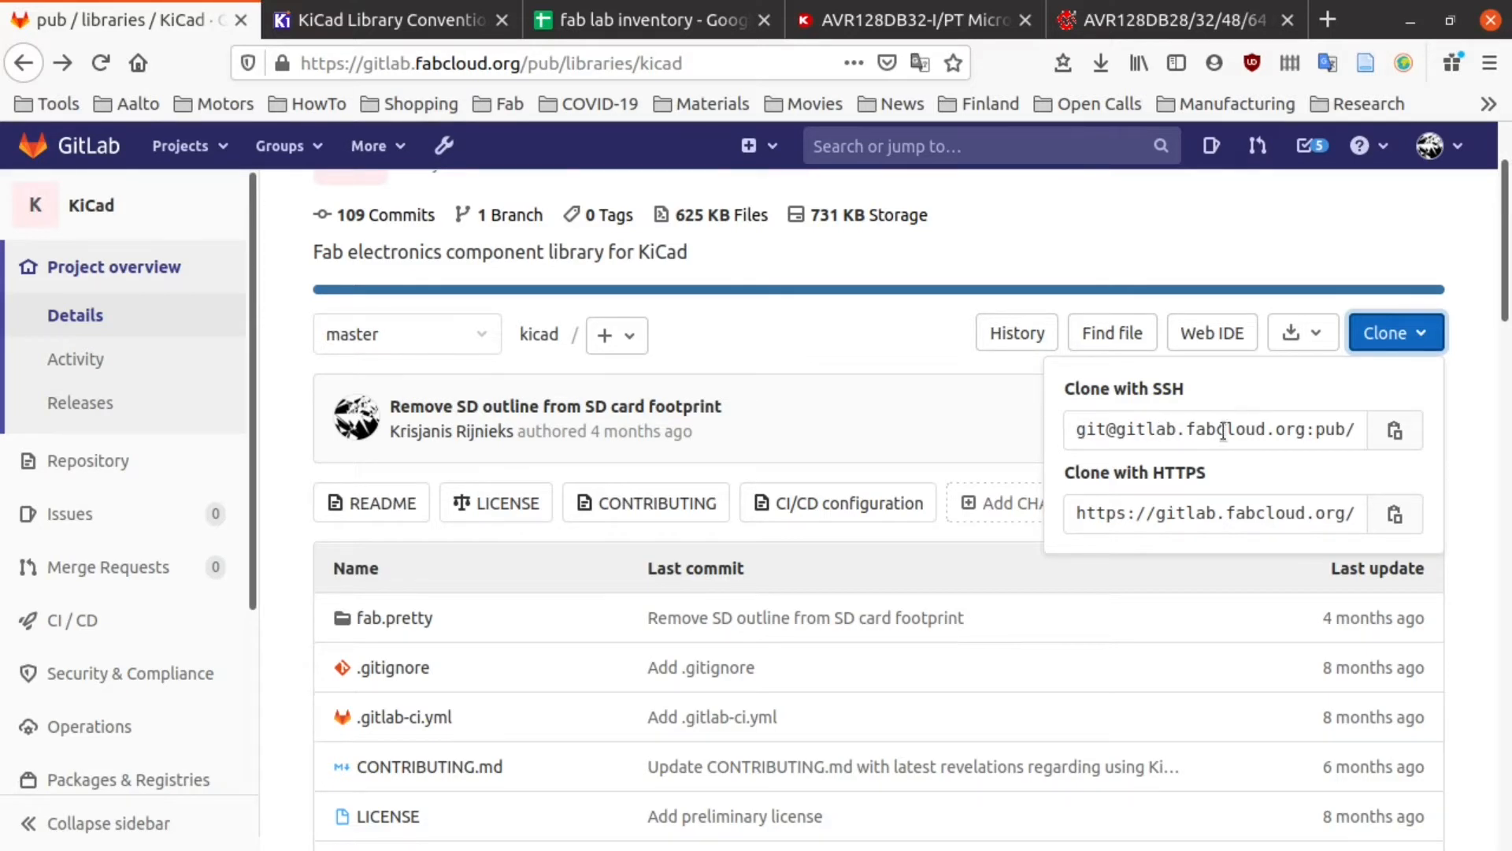
double_click(1256, 431)
left_click(1149, 433)
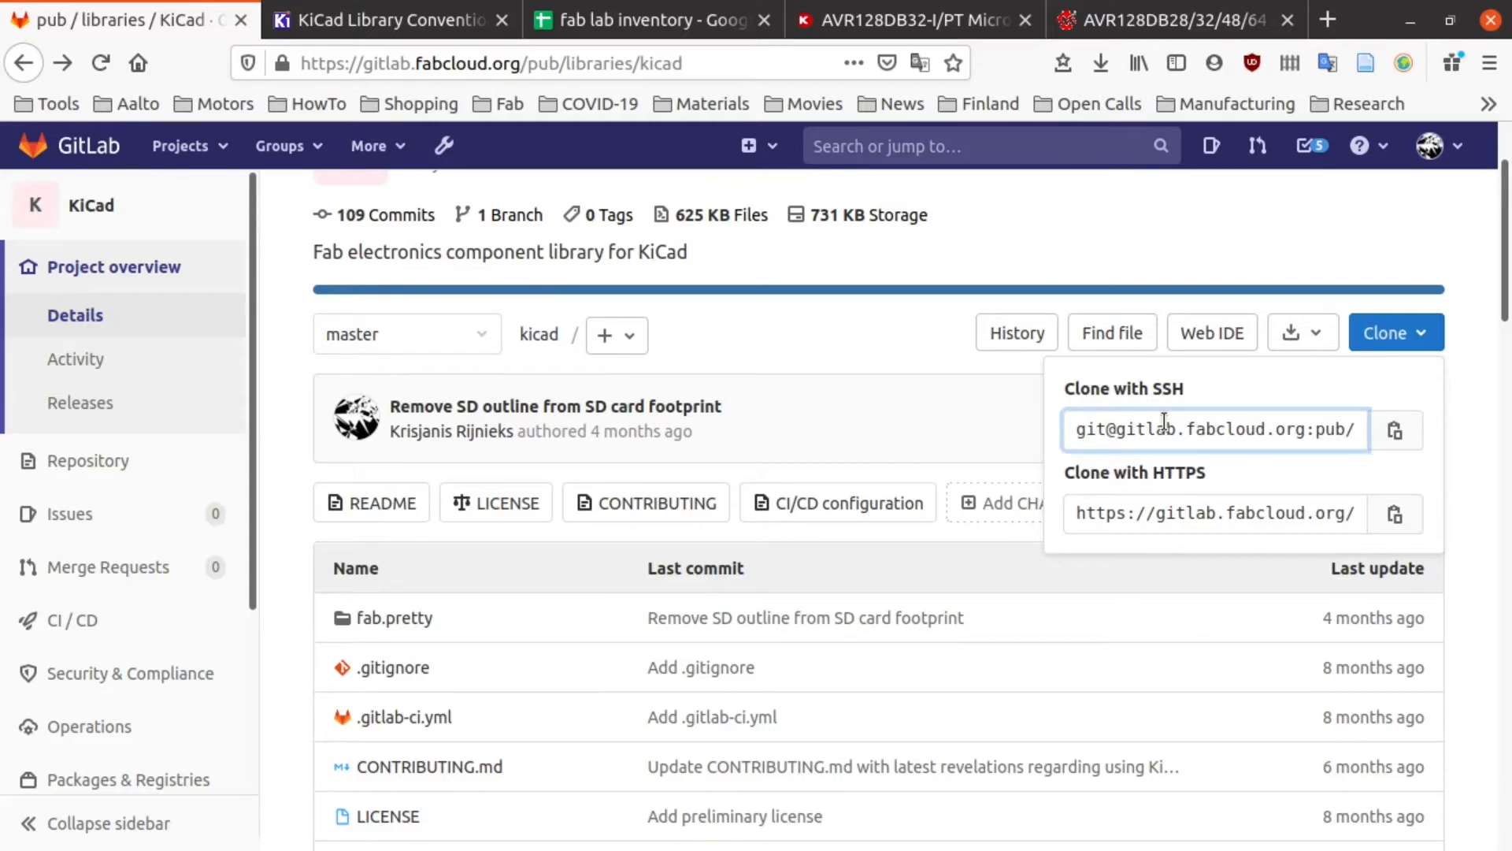
left_click(1396, 435)
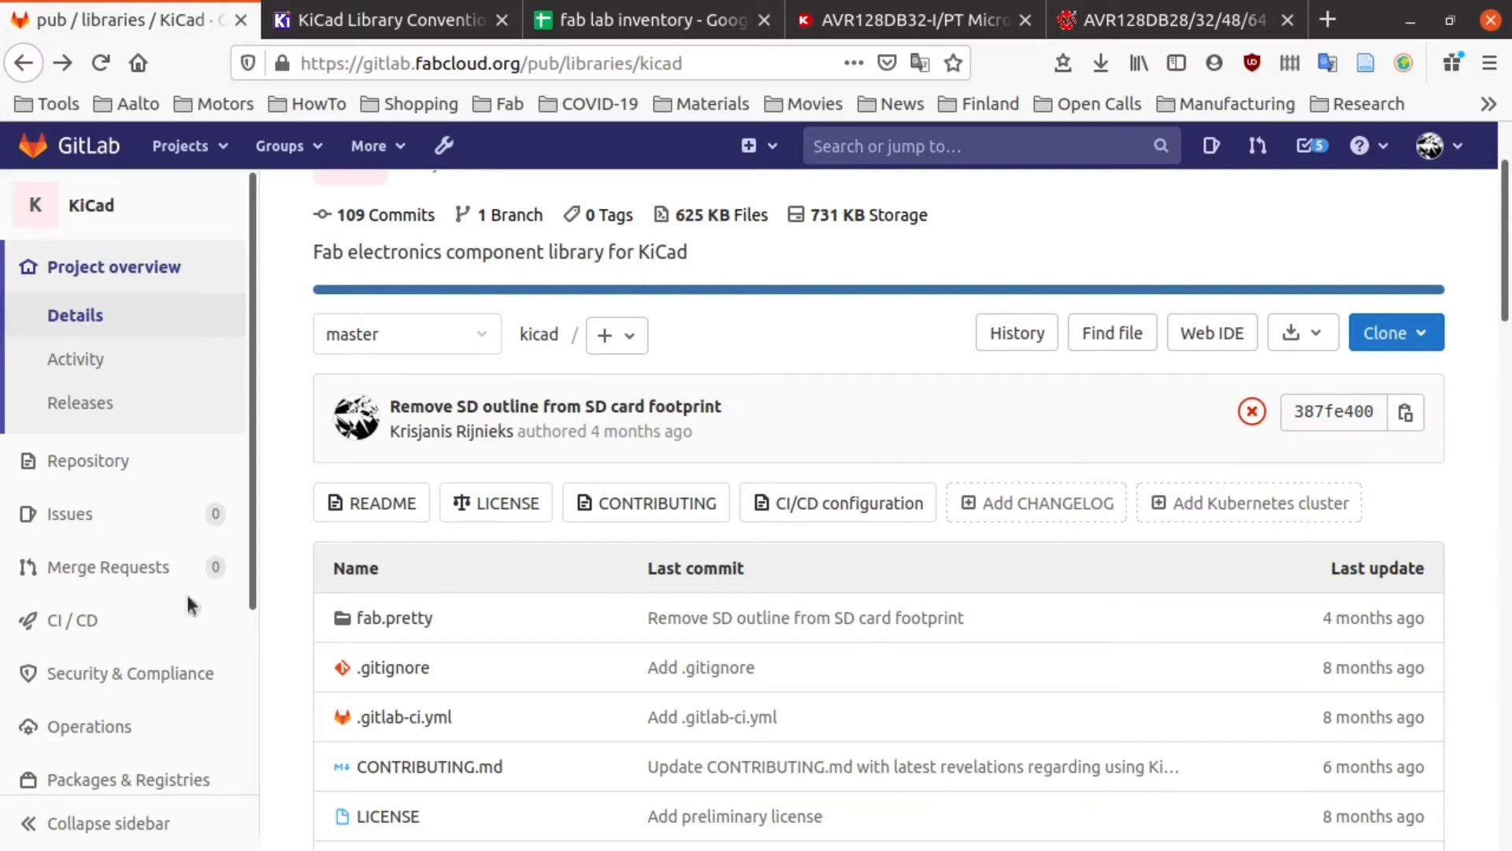
Step: Switch to the terminal, create a directory named libraries inside Desktop/Demo and change into it
key("alt+Tab")
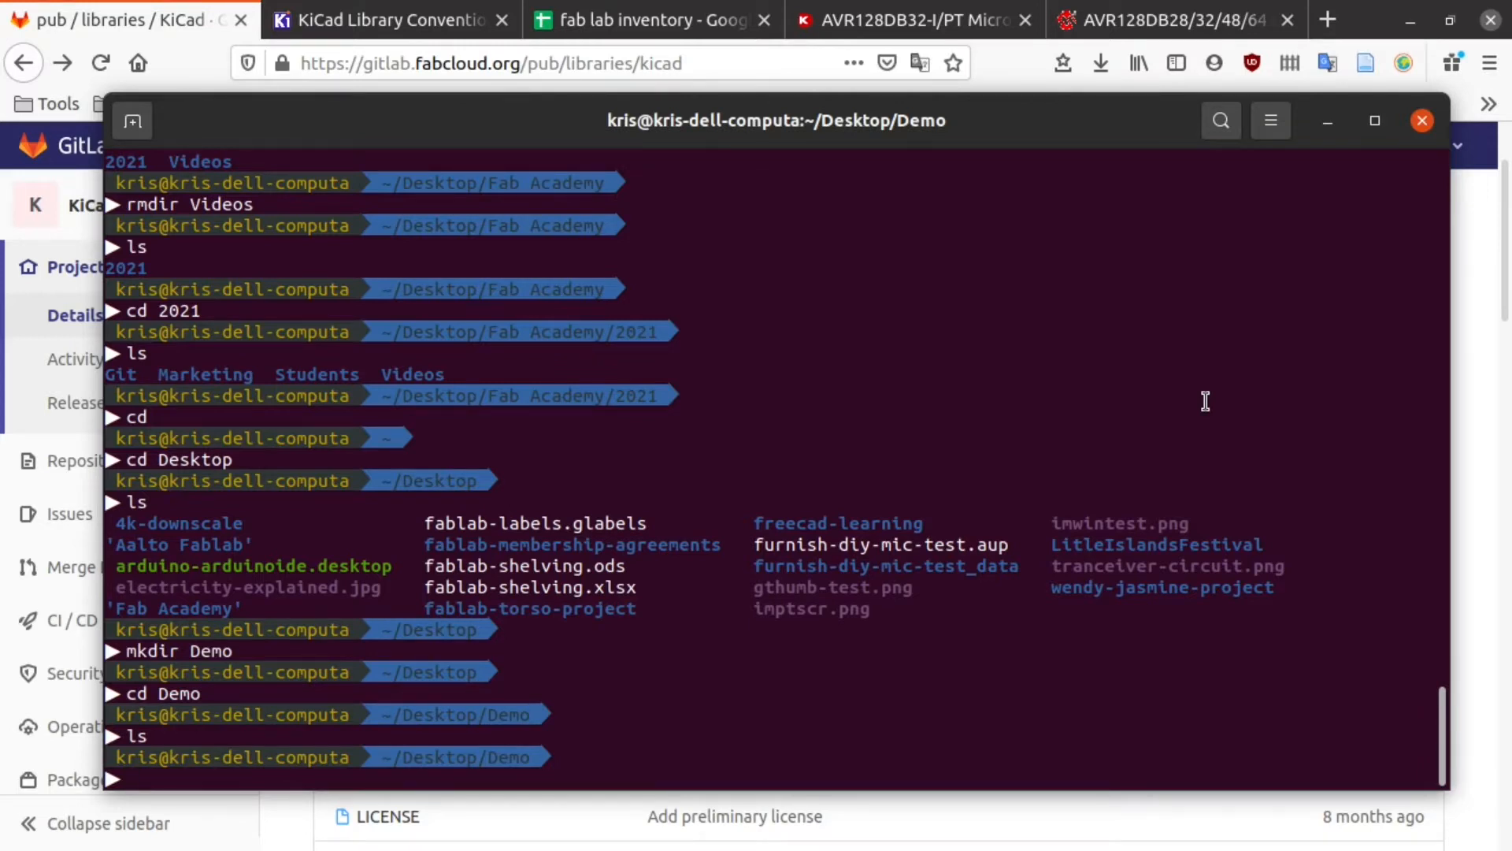
type("mkdir libraries")
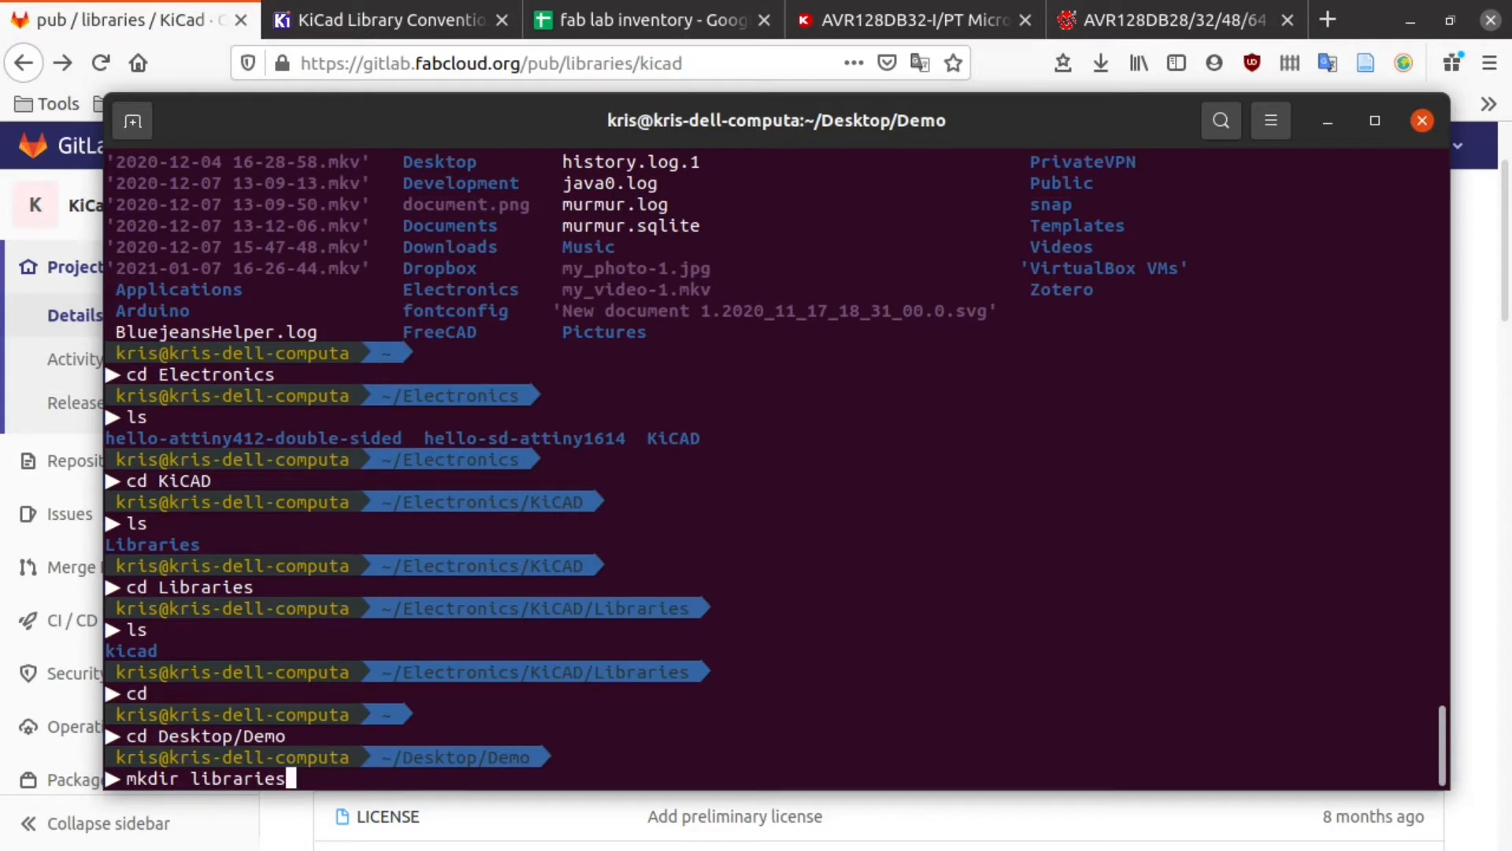
key("Return")
type("cd libraries/")
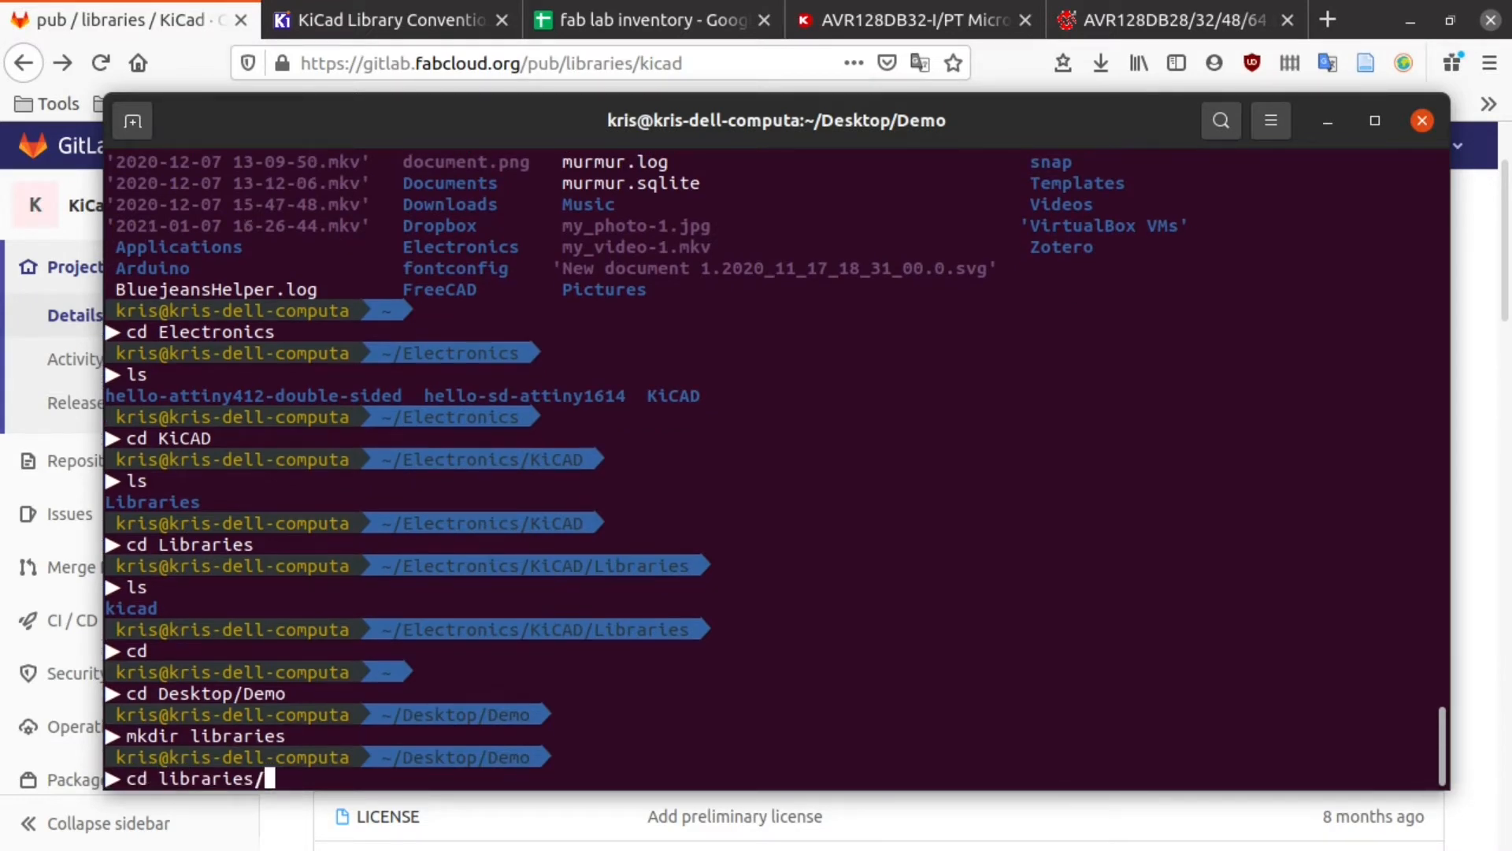
key("Return")
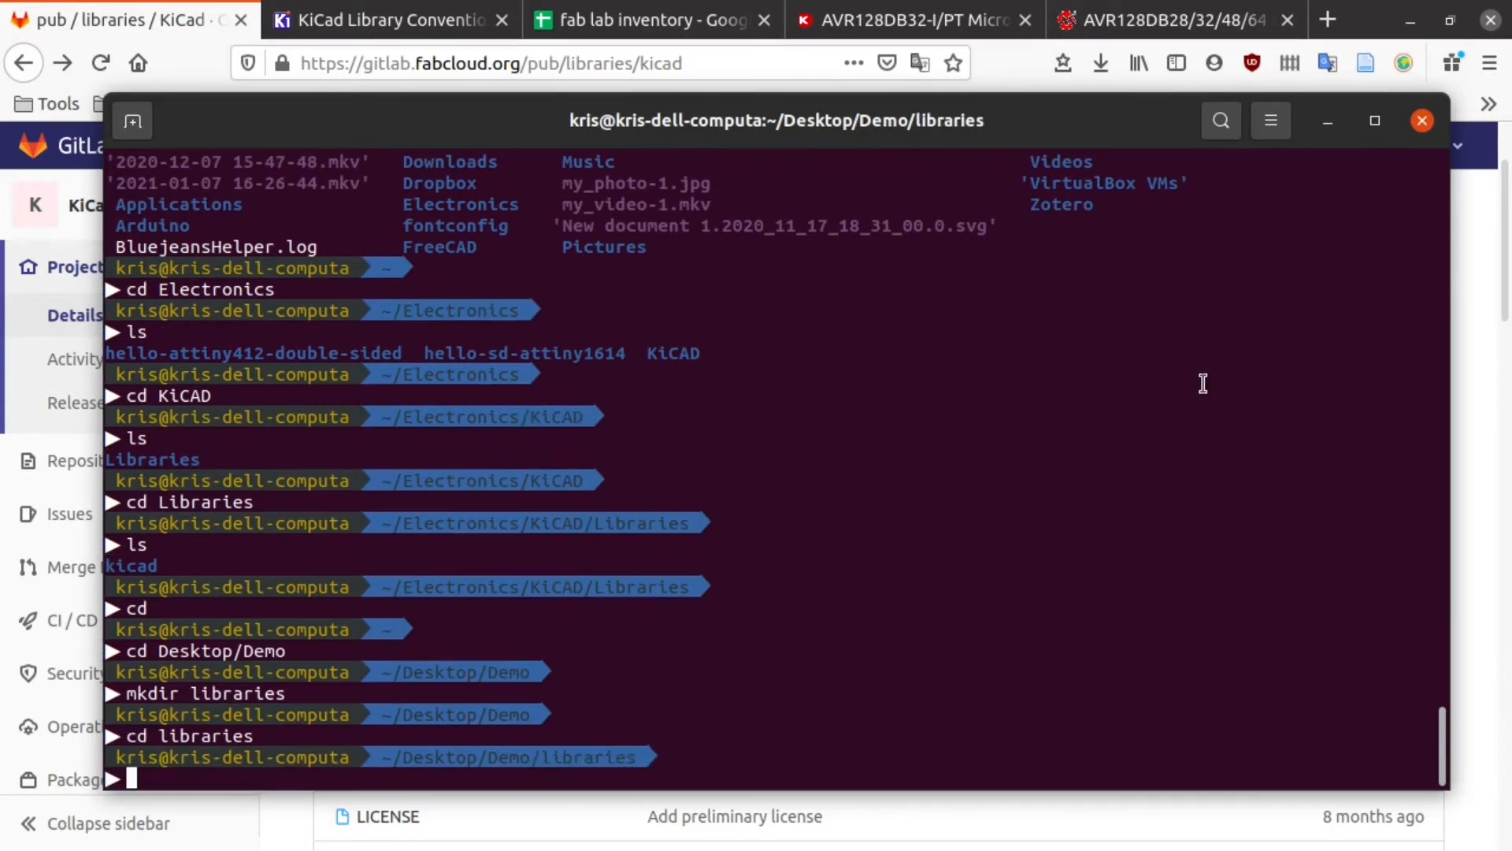
type("git clone")
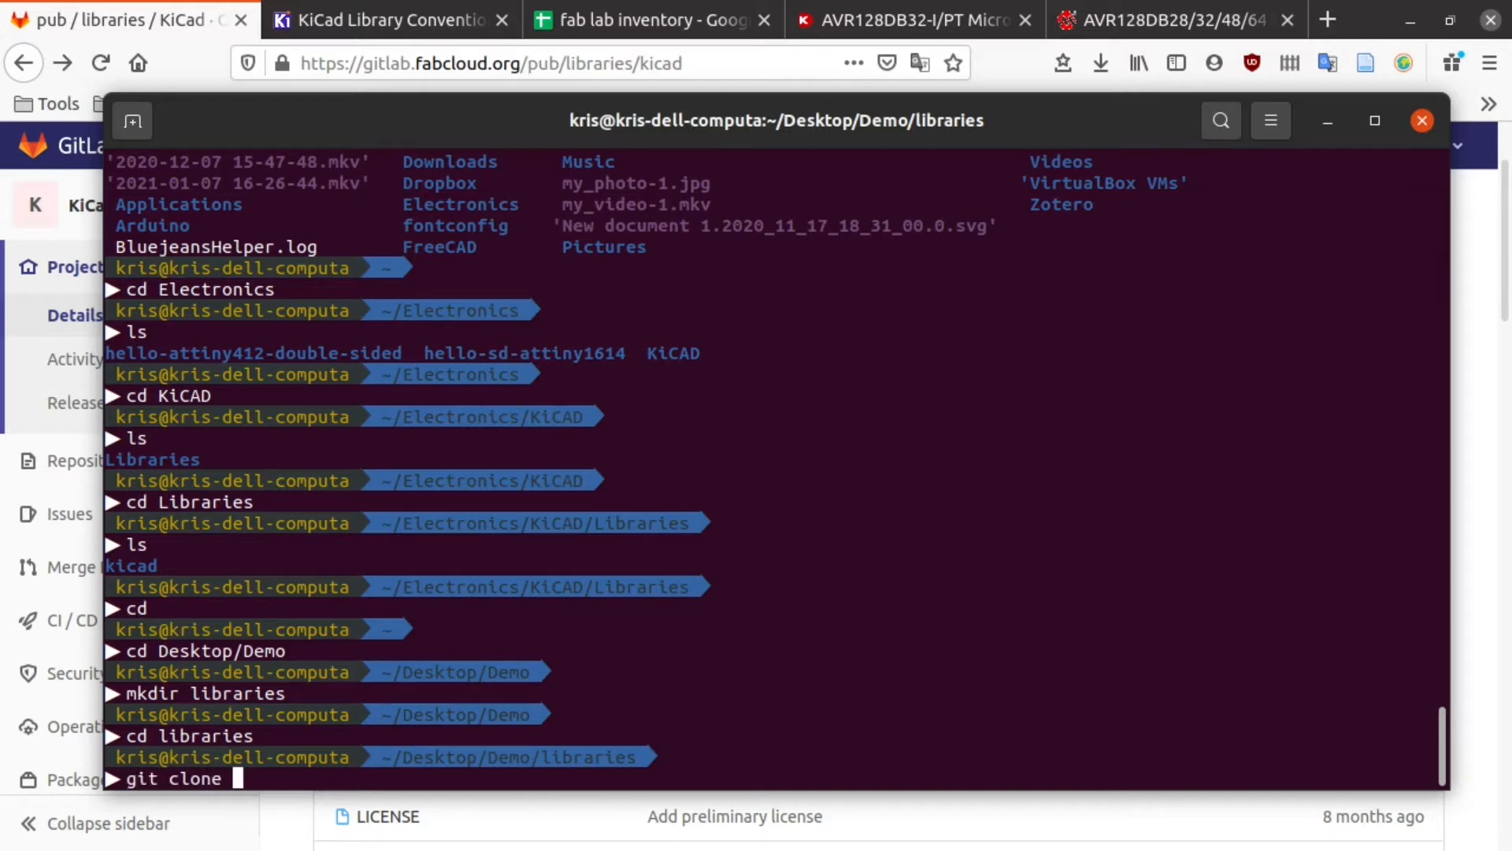
key("ctrl+shift+v")
key("Return")
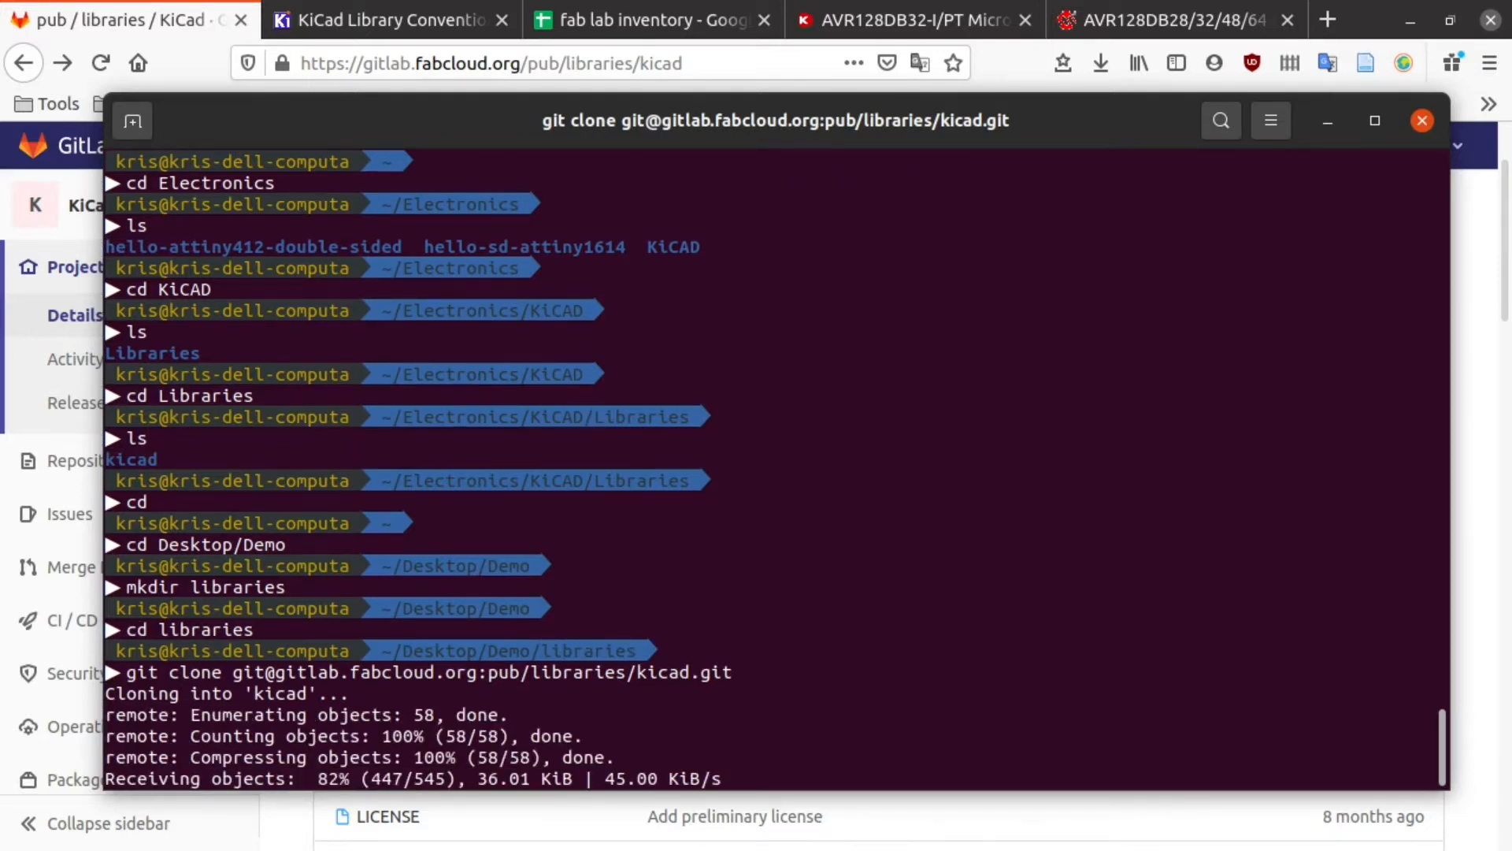
type("ls")
key("Return")
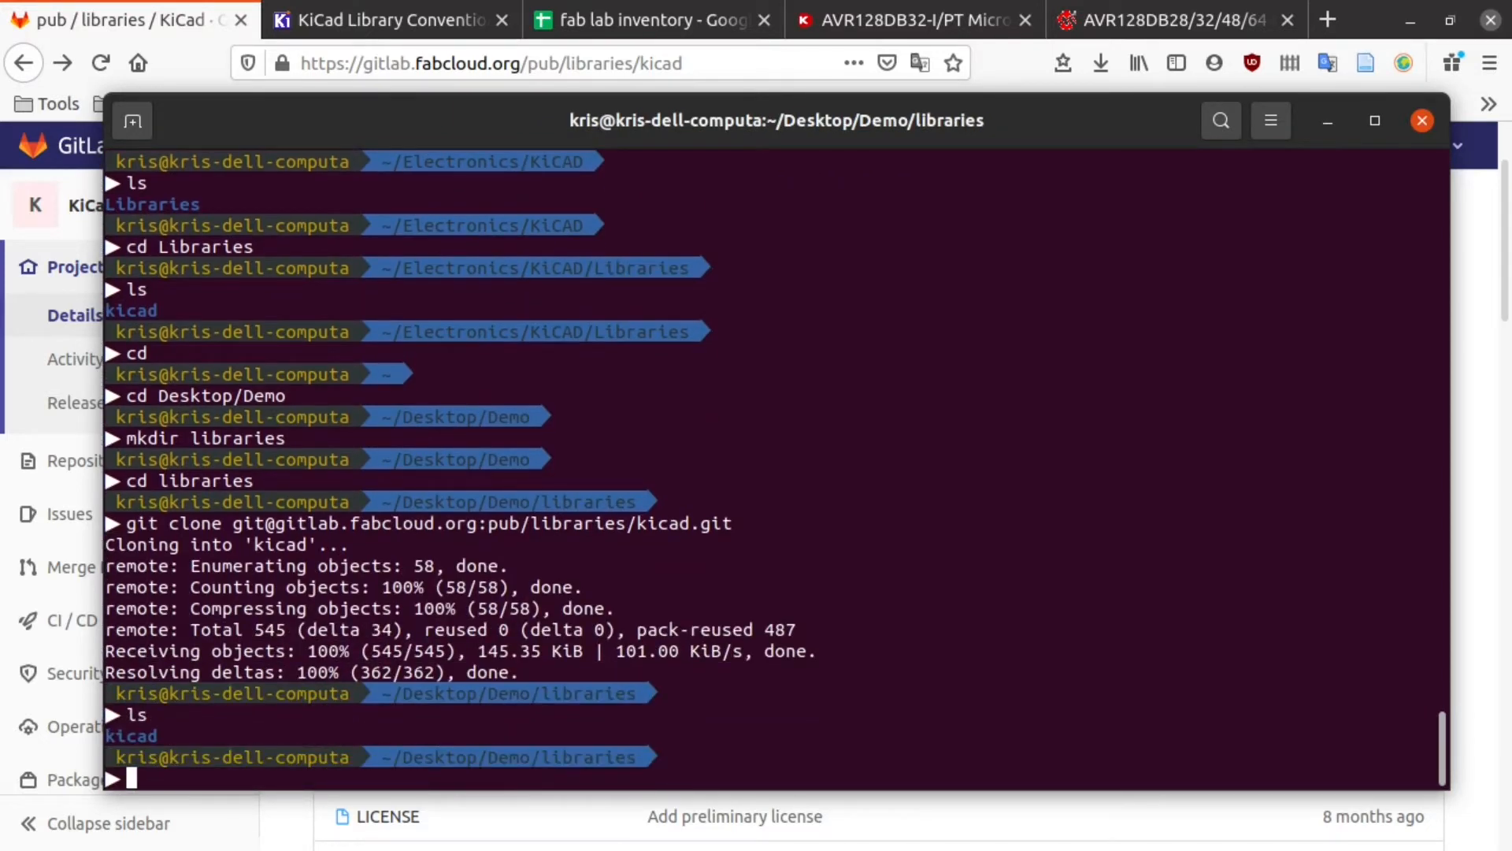
Step: Maximize the terminal window, change into the cloned kicad directory and list its files
type("cd l")
key("BackSpace")
key("super+Up")
type("kicad")
key("Return")
type("ls")
key("Return")
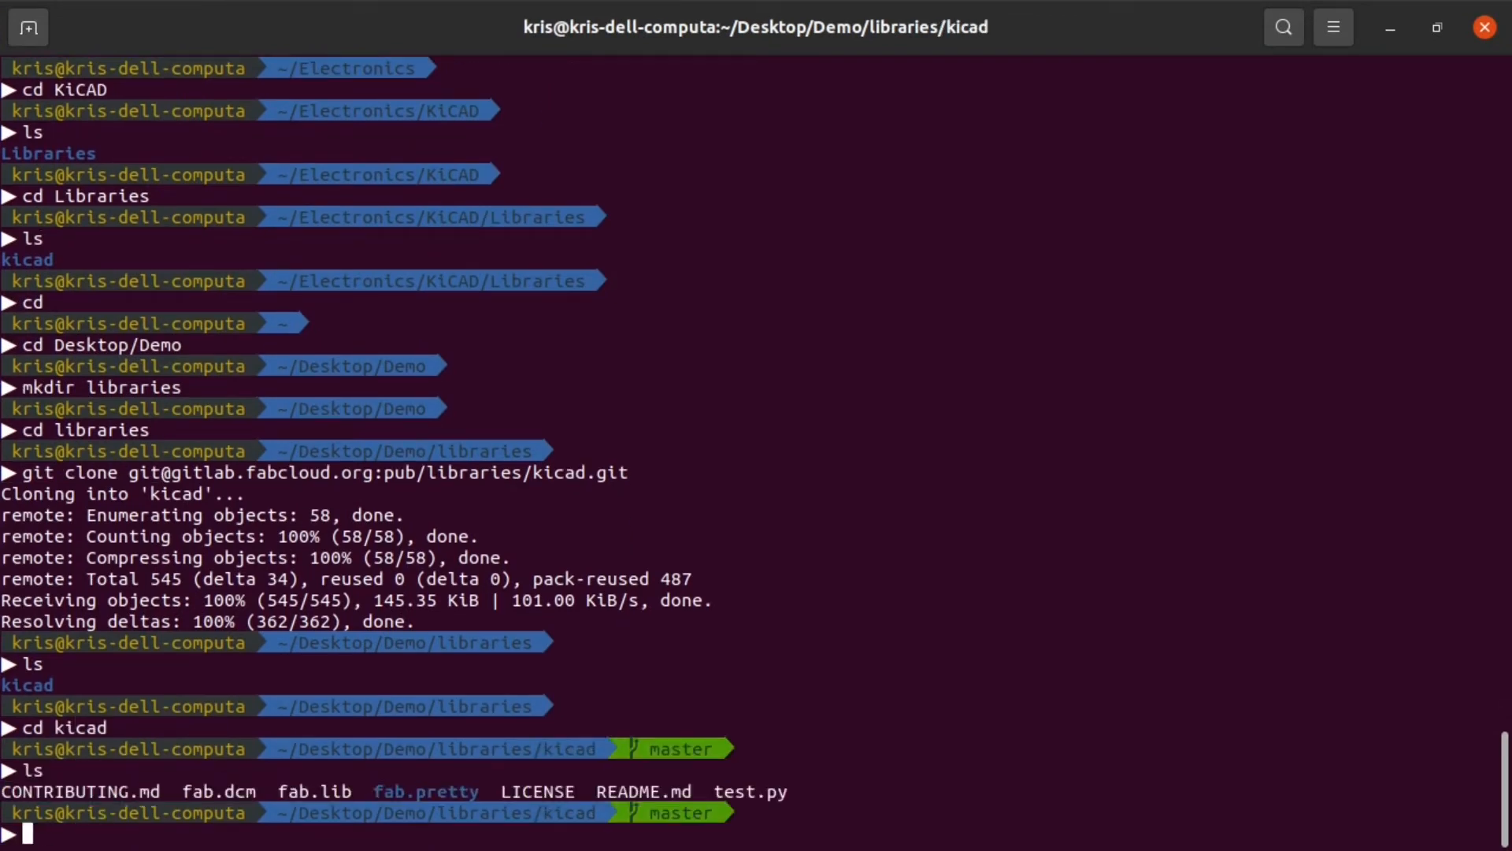
Step: Clear the terminal and list the kicad directory in long format with ls -l
type("clear")
key("Return")
type("ls -l")
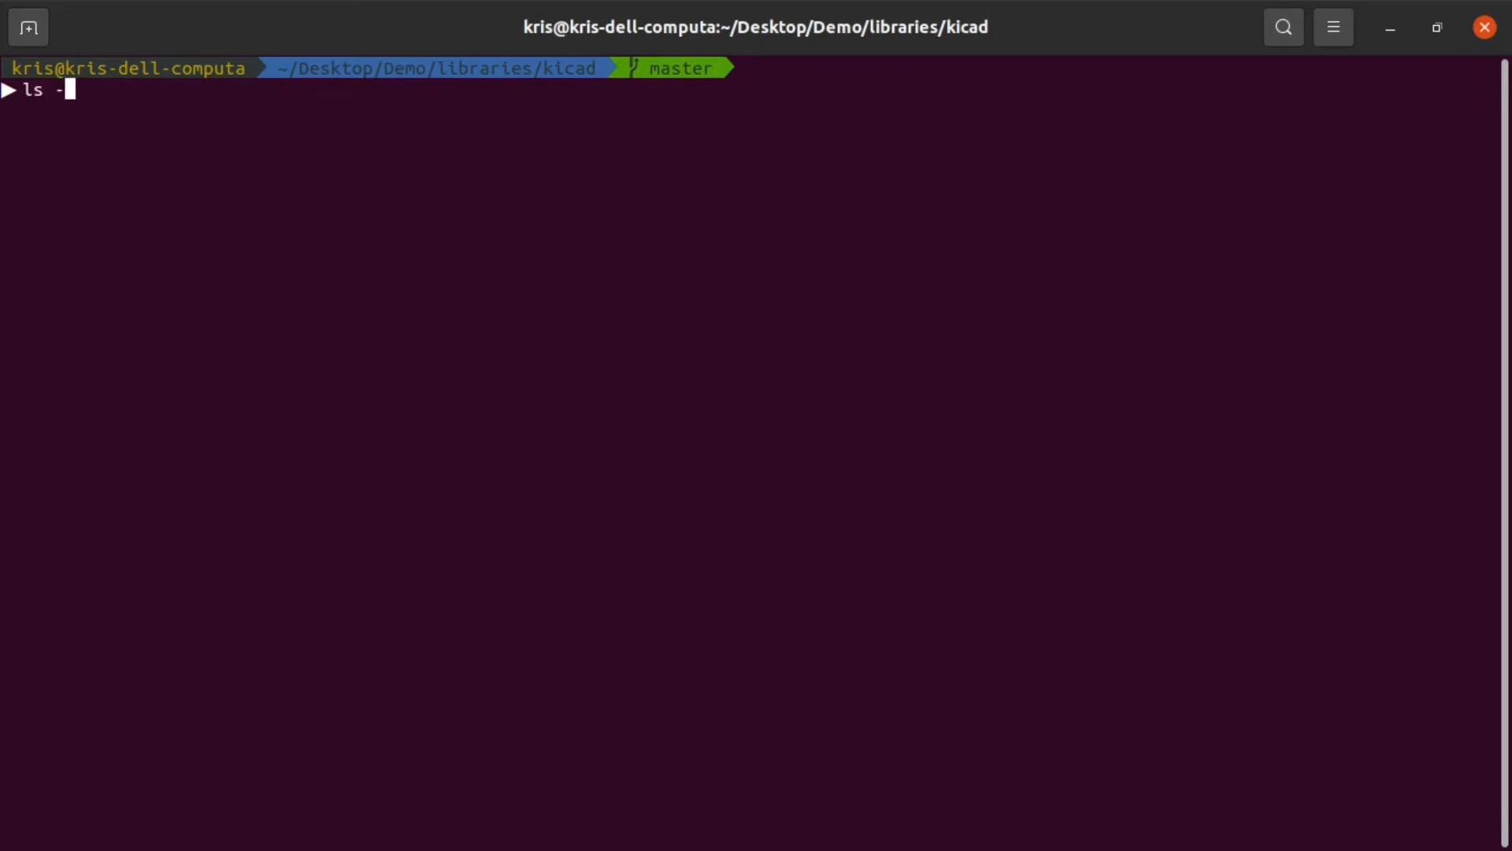
key("Return")
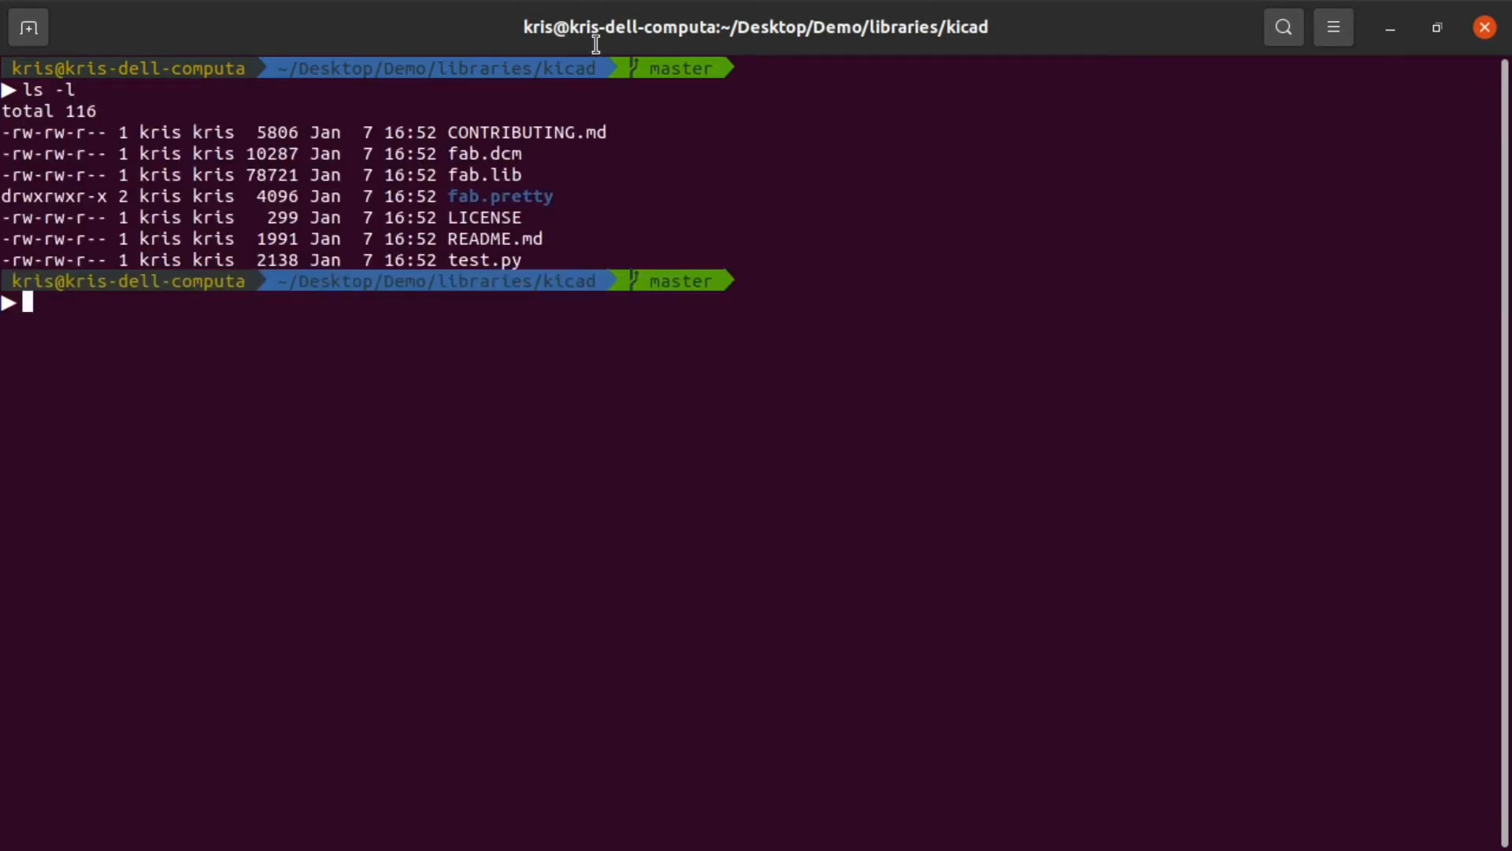
Step: Examine the cloned library's files in the listing, highlighting fab.lib, fab.pretty, fab.dcm and test.py
double_click(445, 175)
left_click(474, 165)
left_click_drag(451, 174, 526, 174)
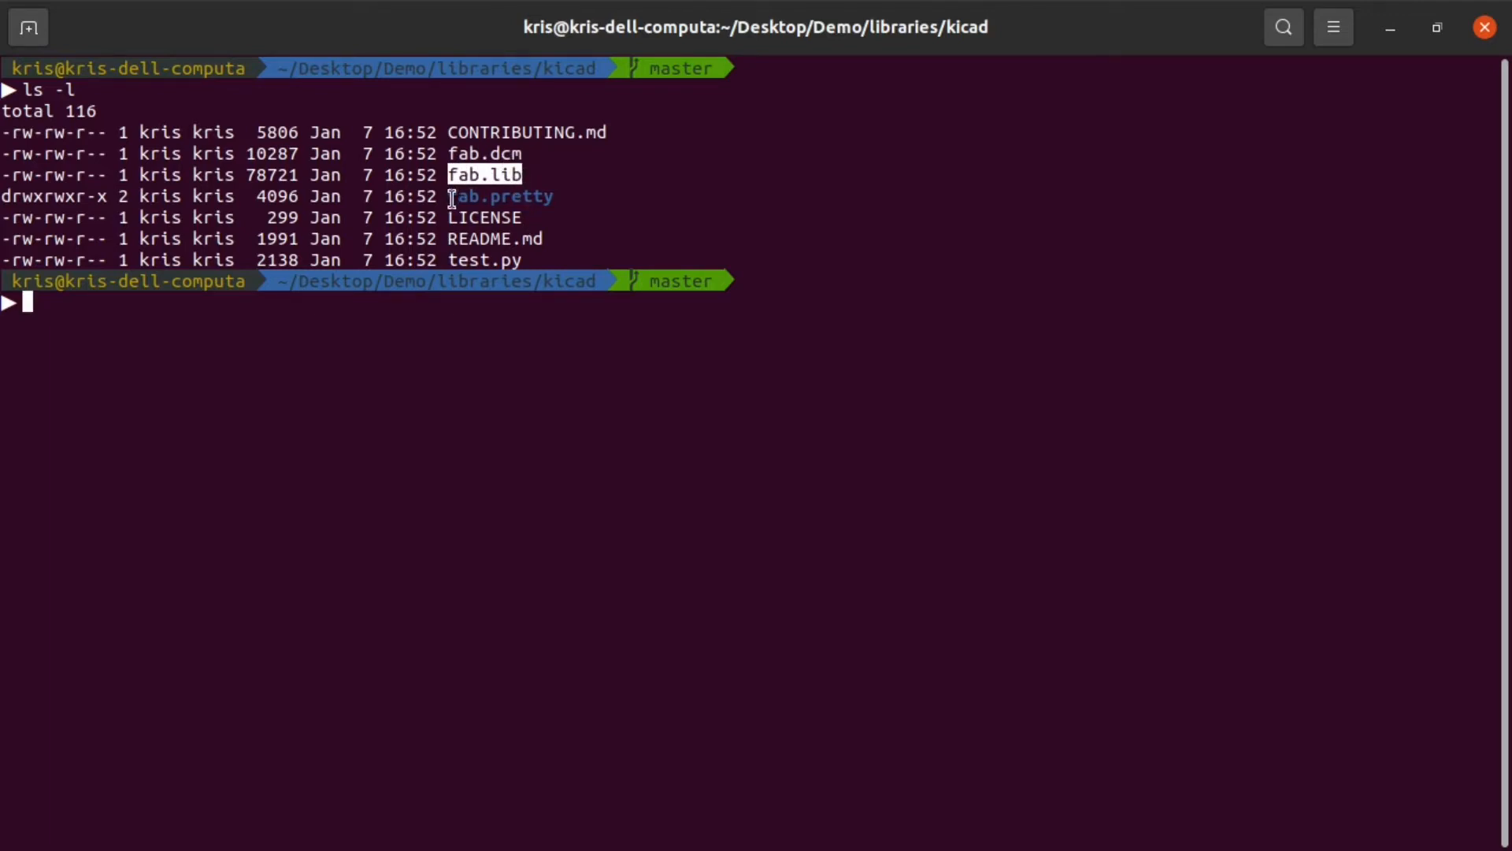
left_click_drag(450, 196, 556, 196)
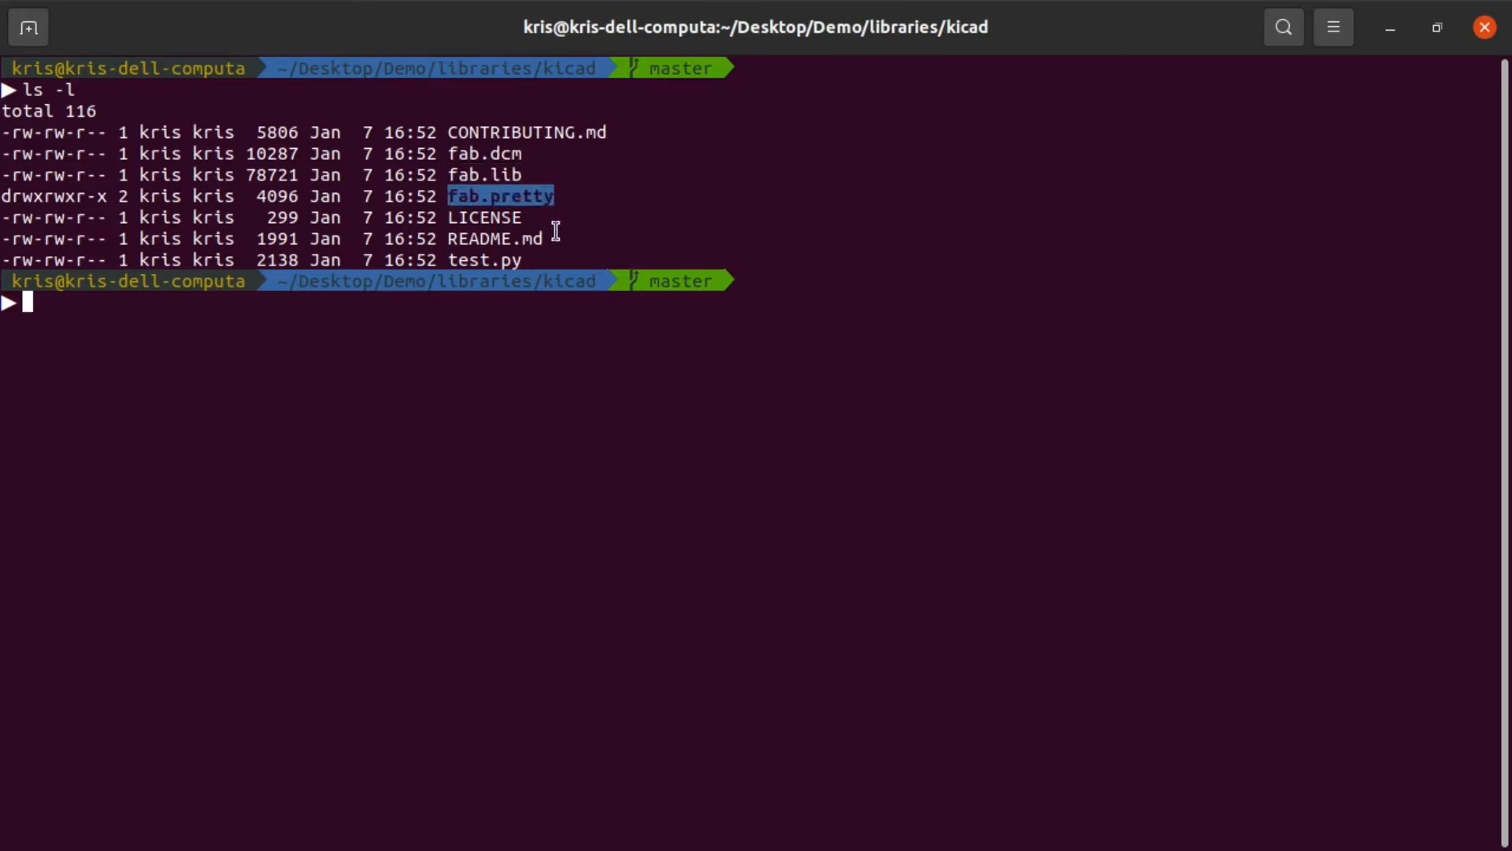
double_click(475, 217)
left_click(479, 245)
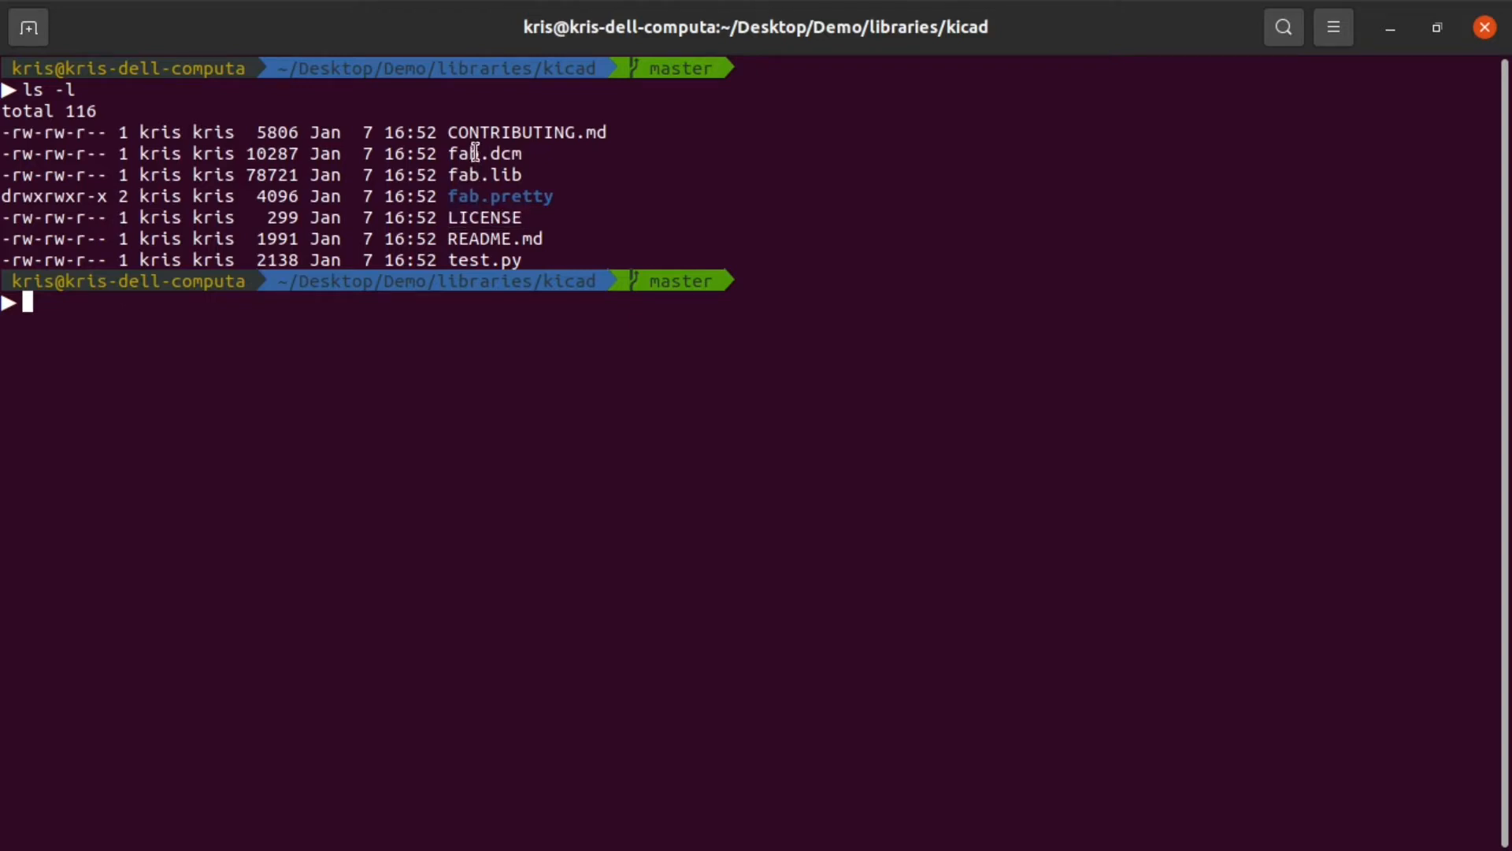
left_click_drag(450, 152, 530, 162)
left_click_drag(448, 260, 525, 260)
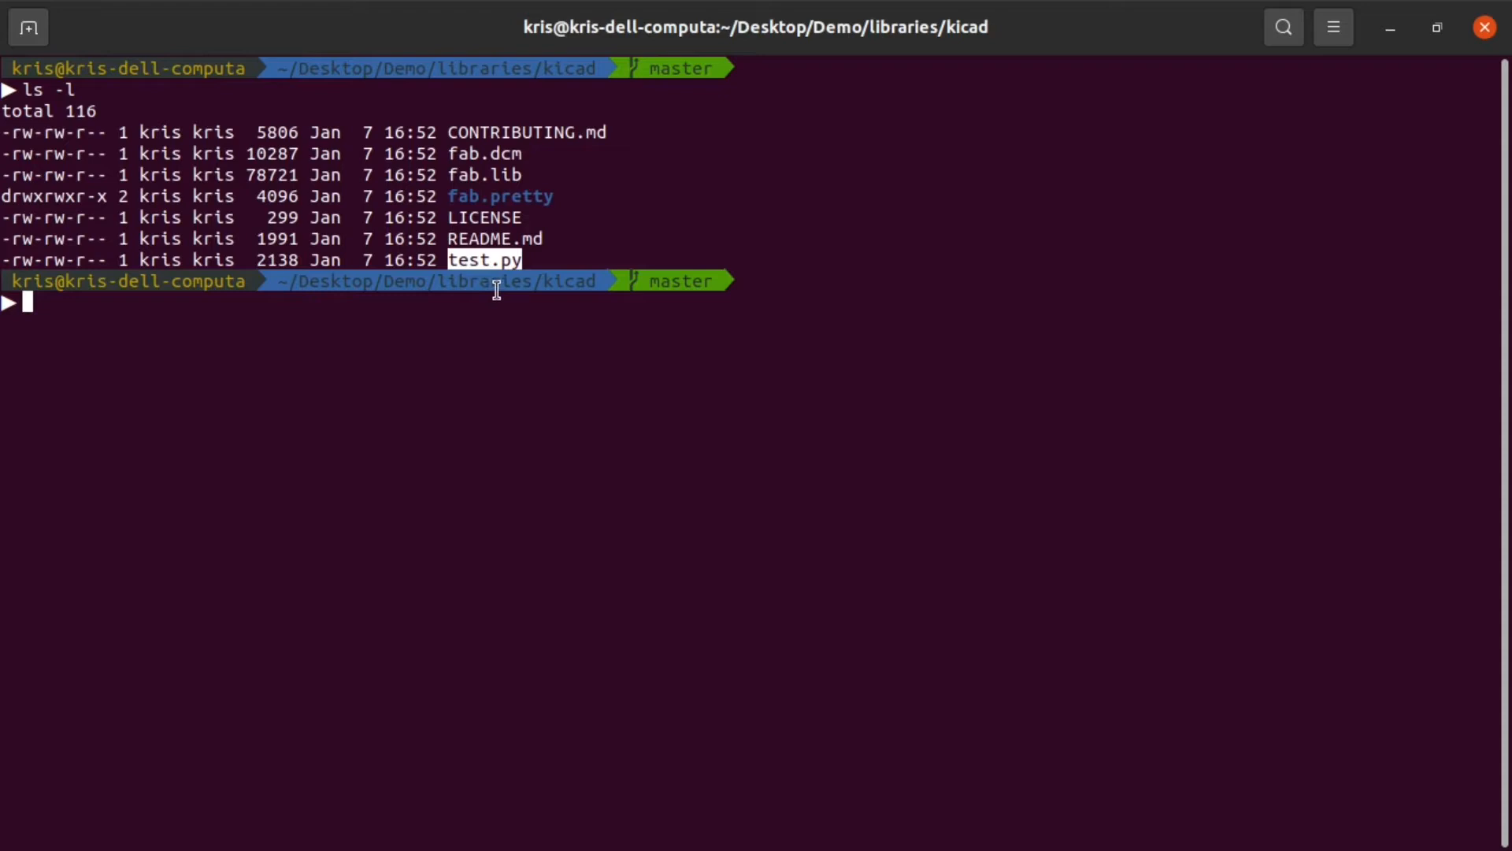
Step: Leave the terminal and launch KiCad
key("alt+Tab")
type("kicad")
key("Return")
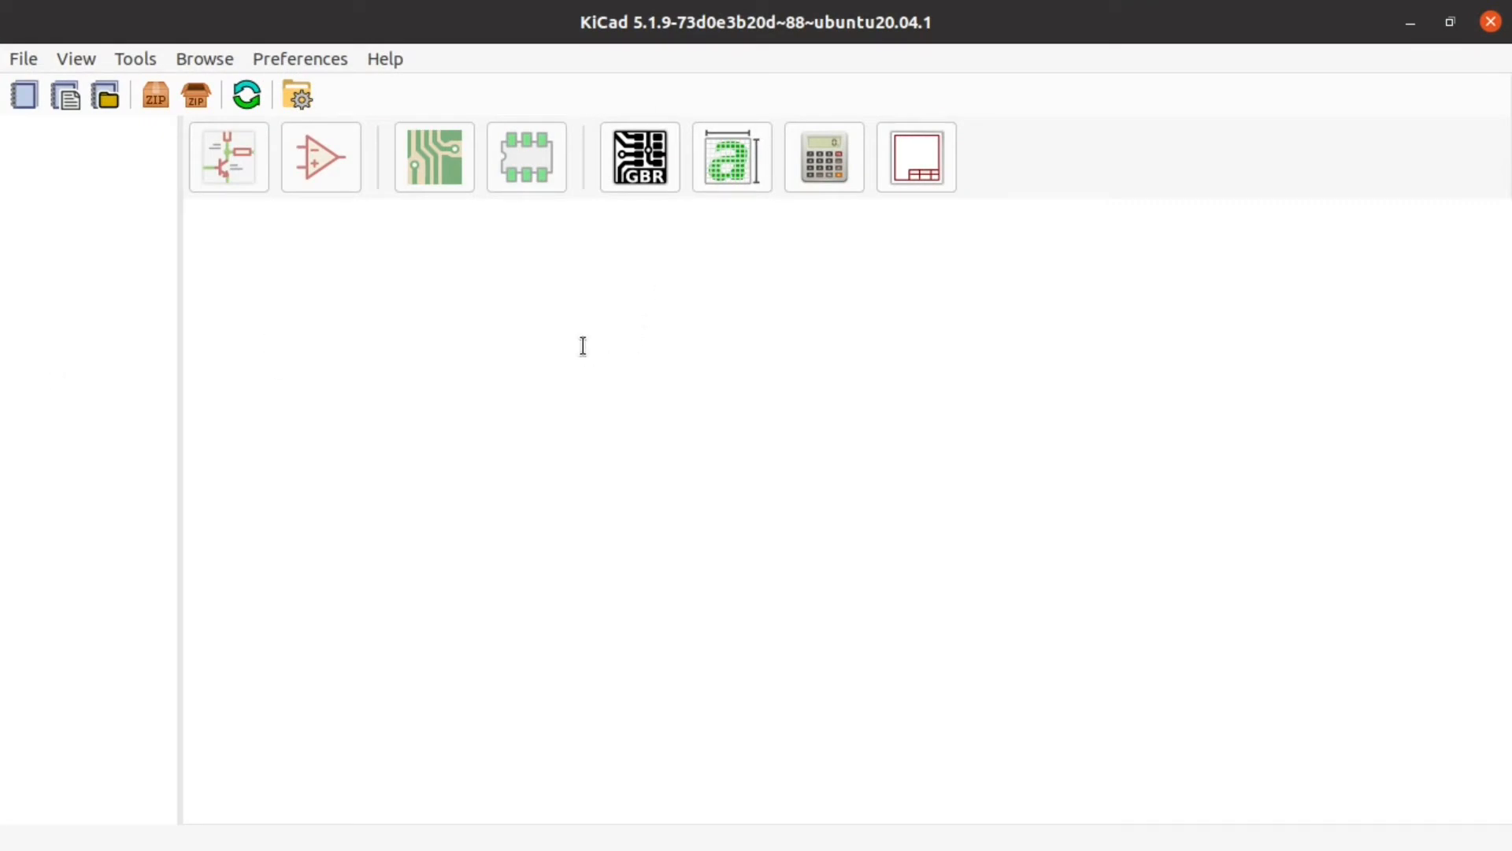
Step: Add fab.lib from the Demo/libraries/kicad folder to the global symbol libraries
left_click(290, 60)
left_click(309, 118)
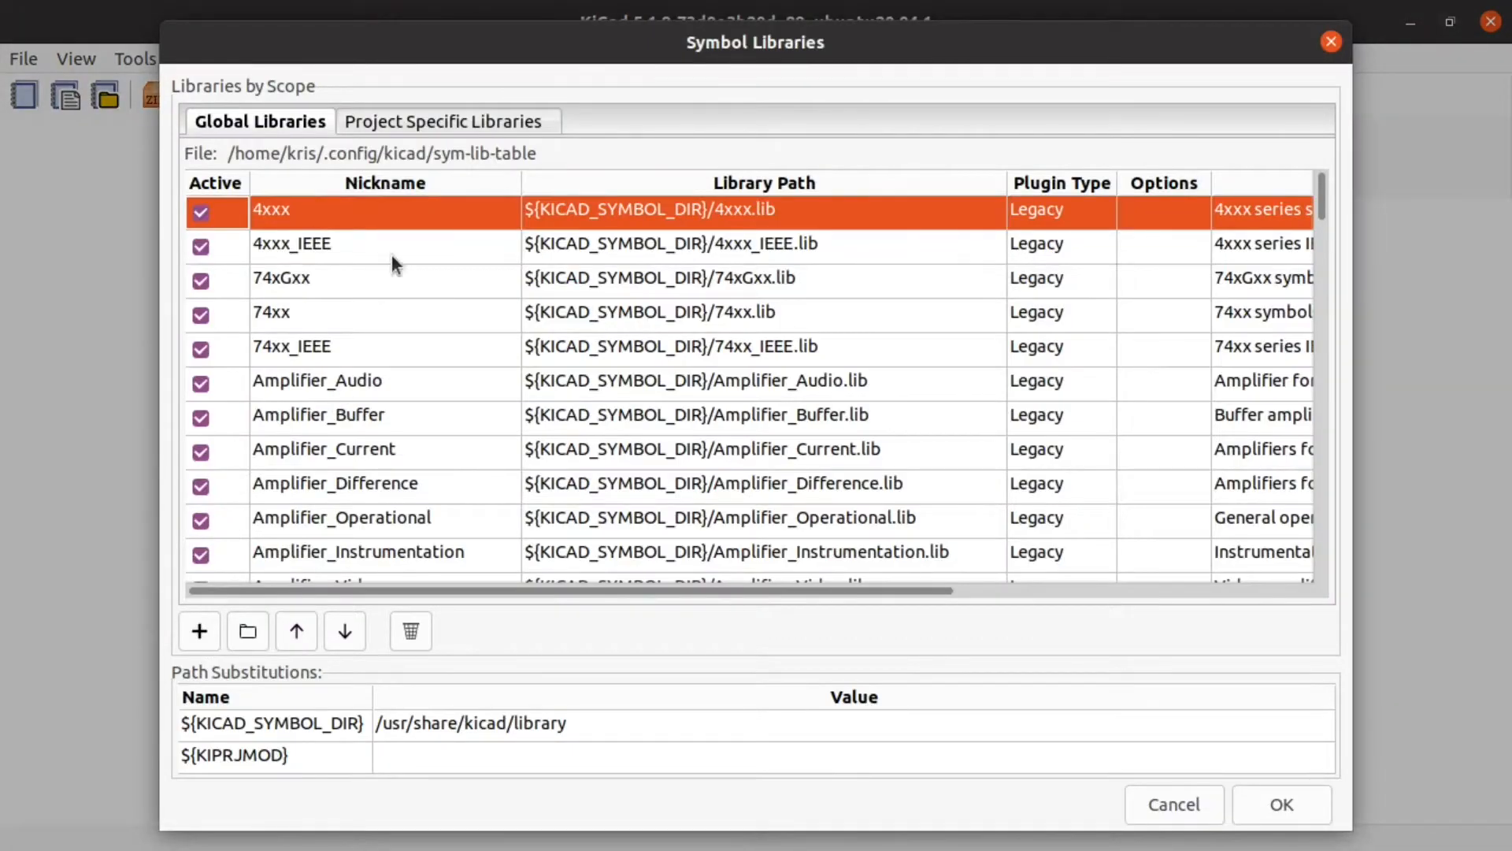
scroll(402, 310, "down", 15)
left_click(247, 630)
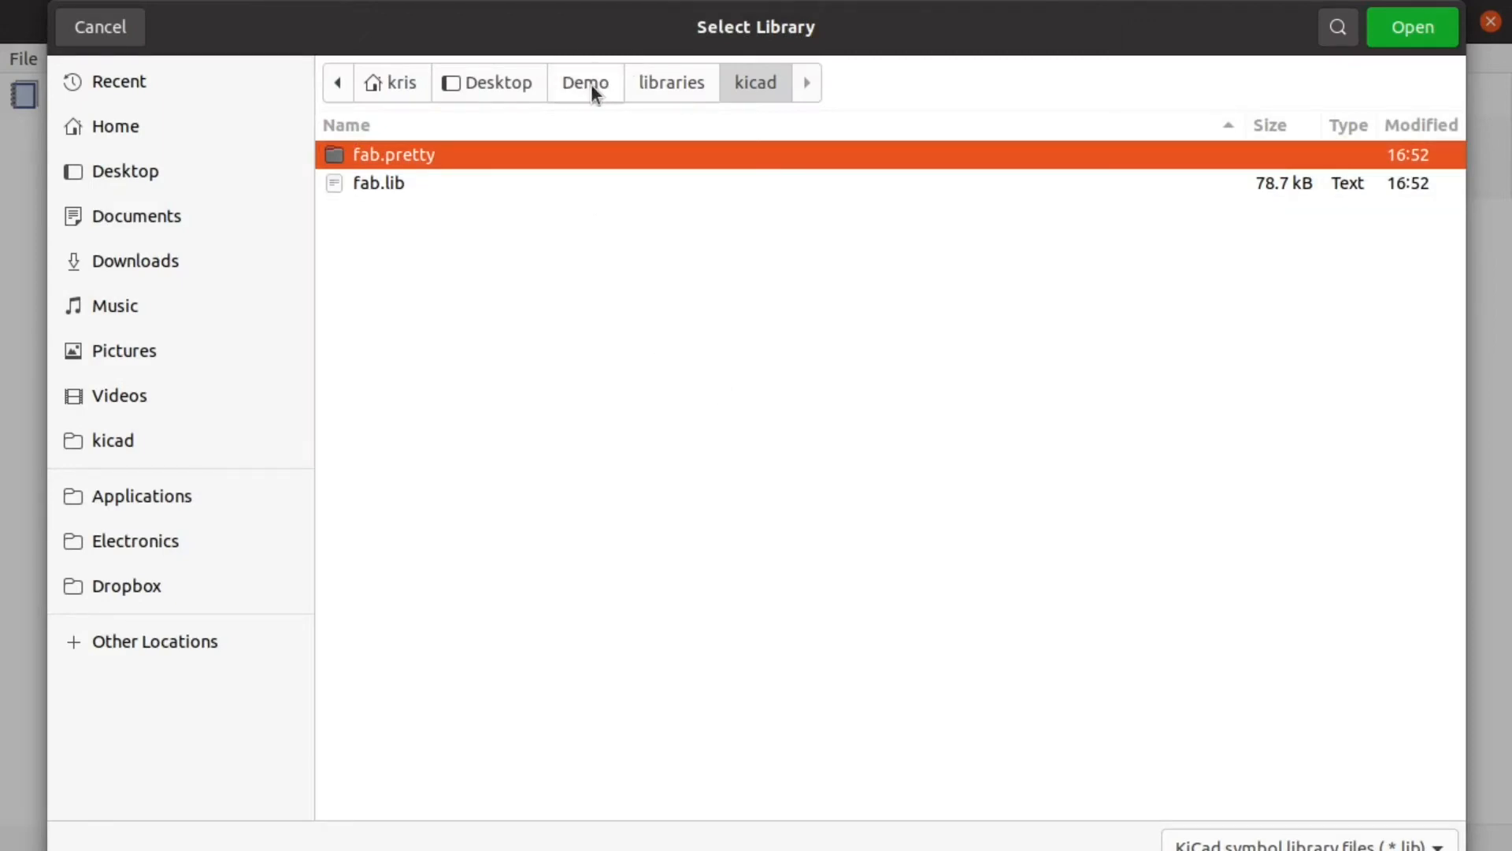
left_click(392, 182)
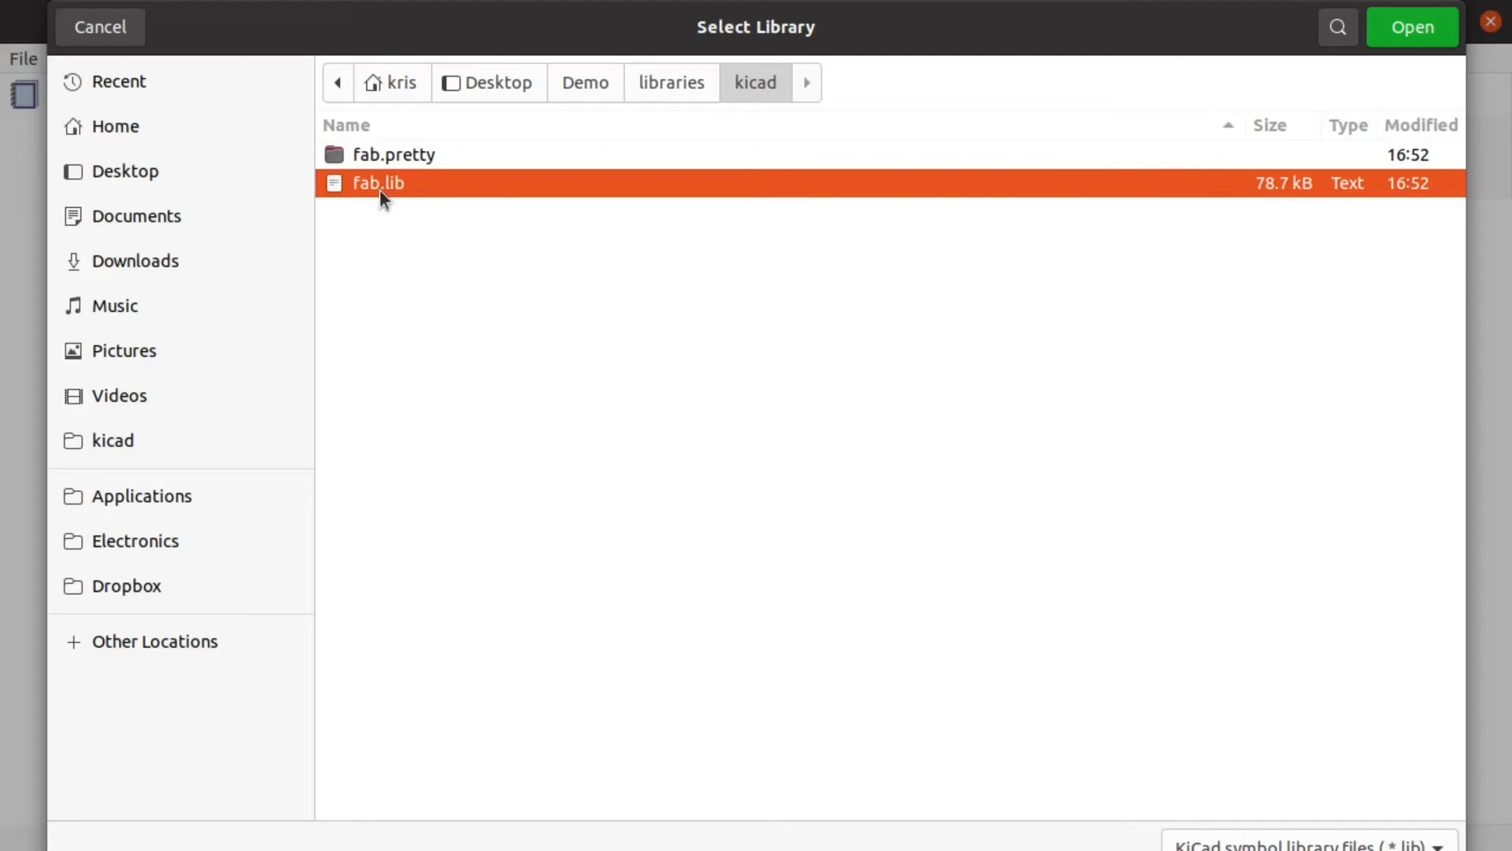
left_click(1414, 31)
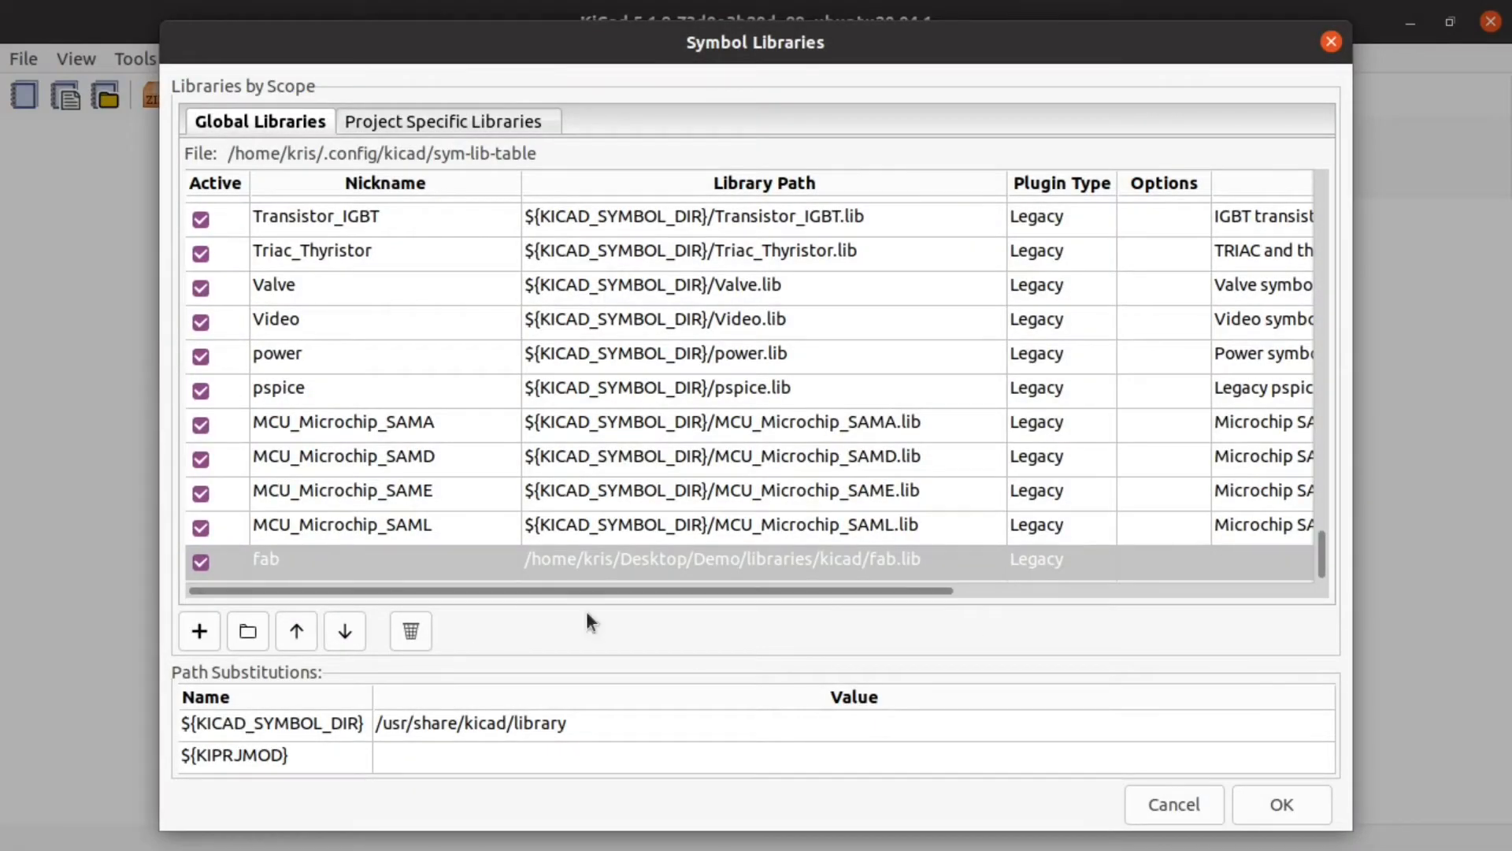
left_click(1280, 804)
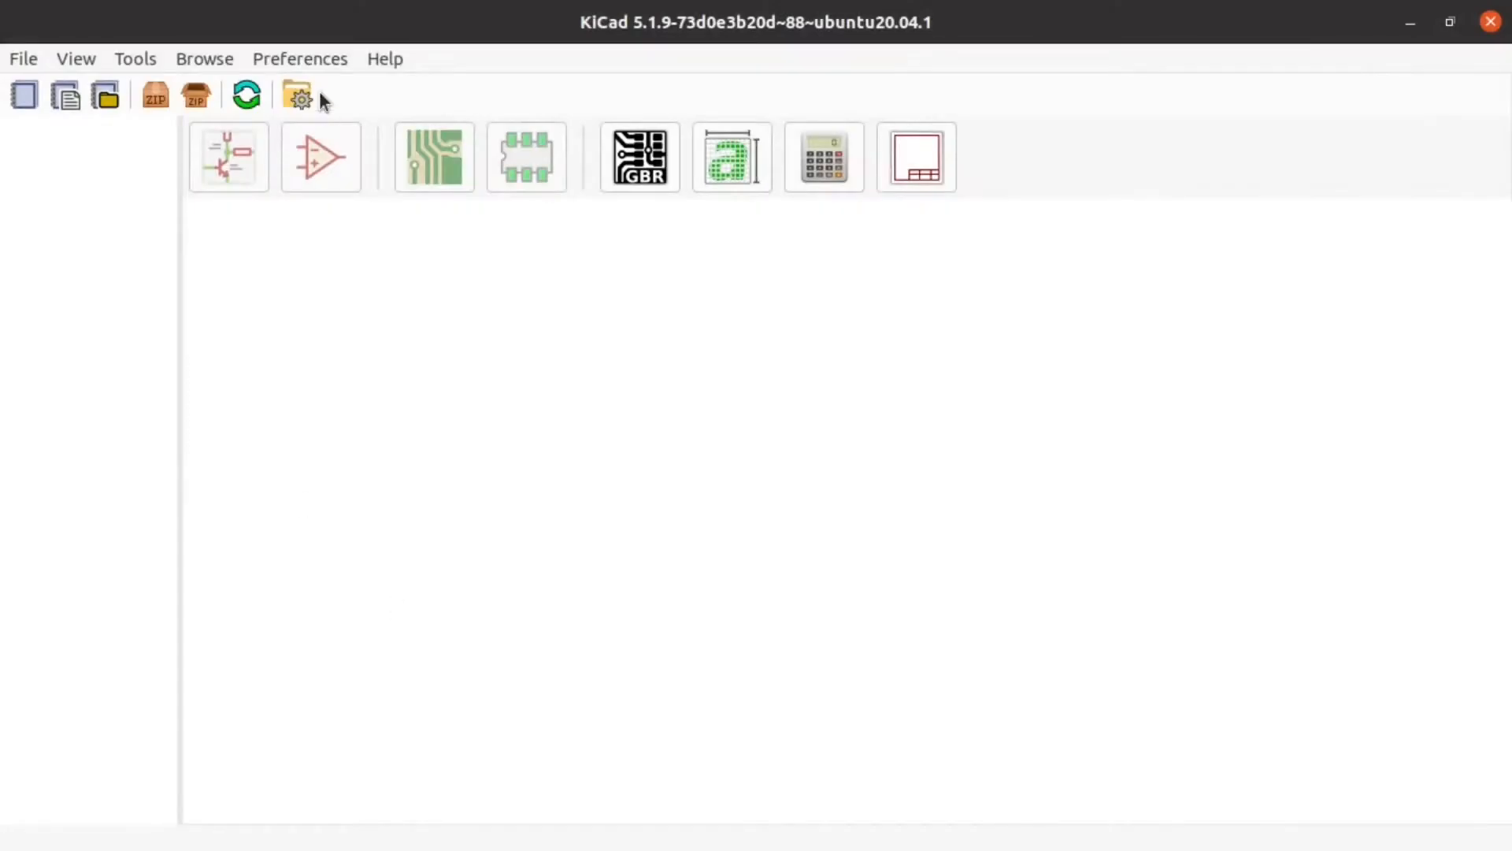
Step: Add the fab.pretty folder from Demo/libraries/kicad to the global footprint libraries
left_click(302, 52)
left_click(328, 149)
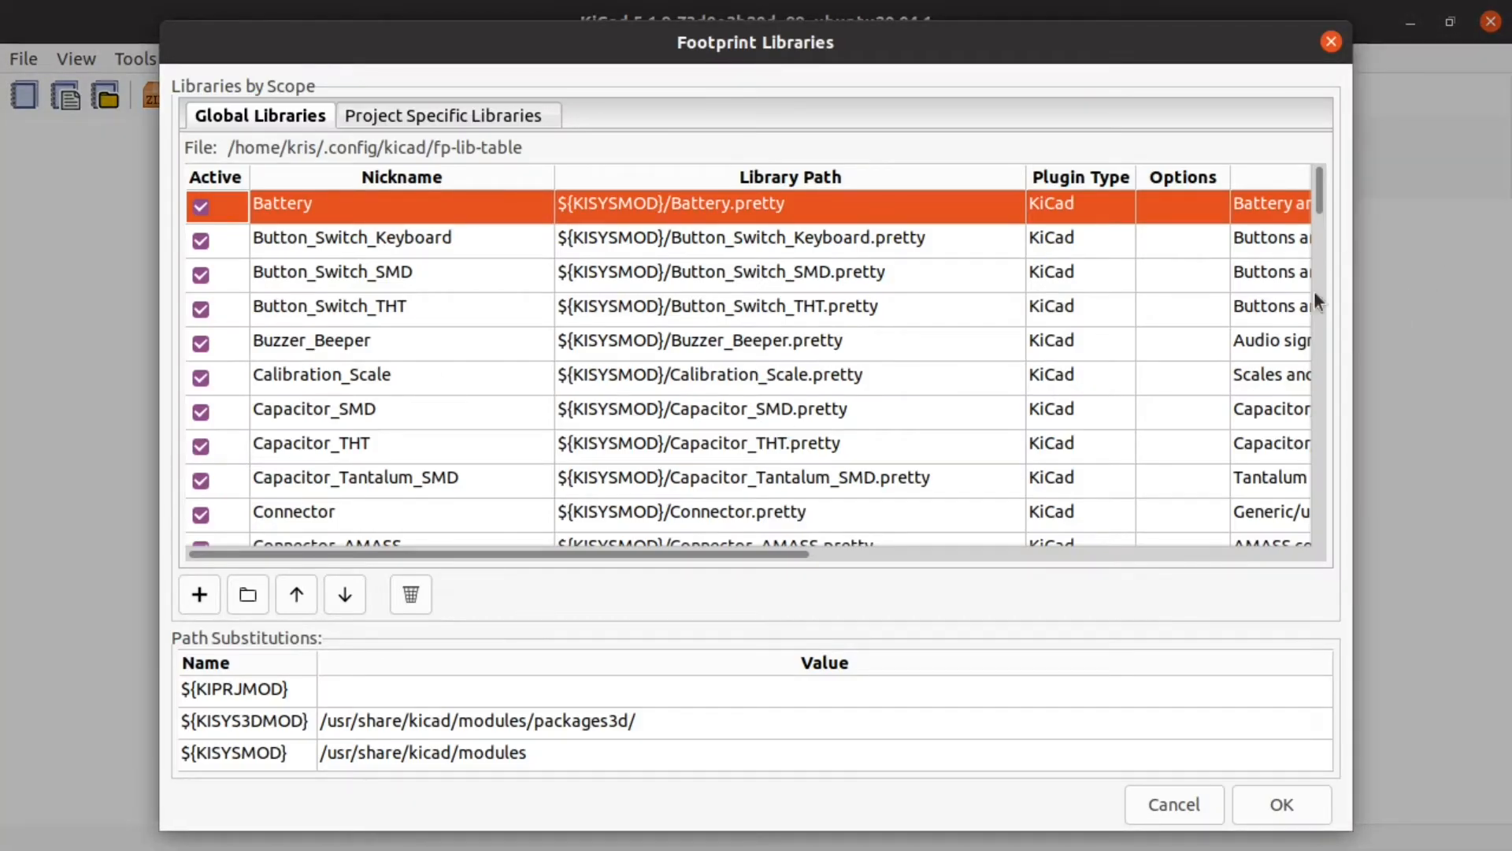
scroll(669, 445, "down", 5)
scroll(1320, 233, "down", 6)
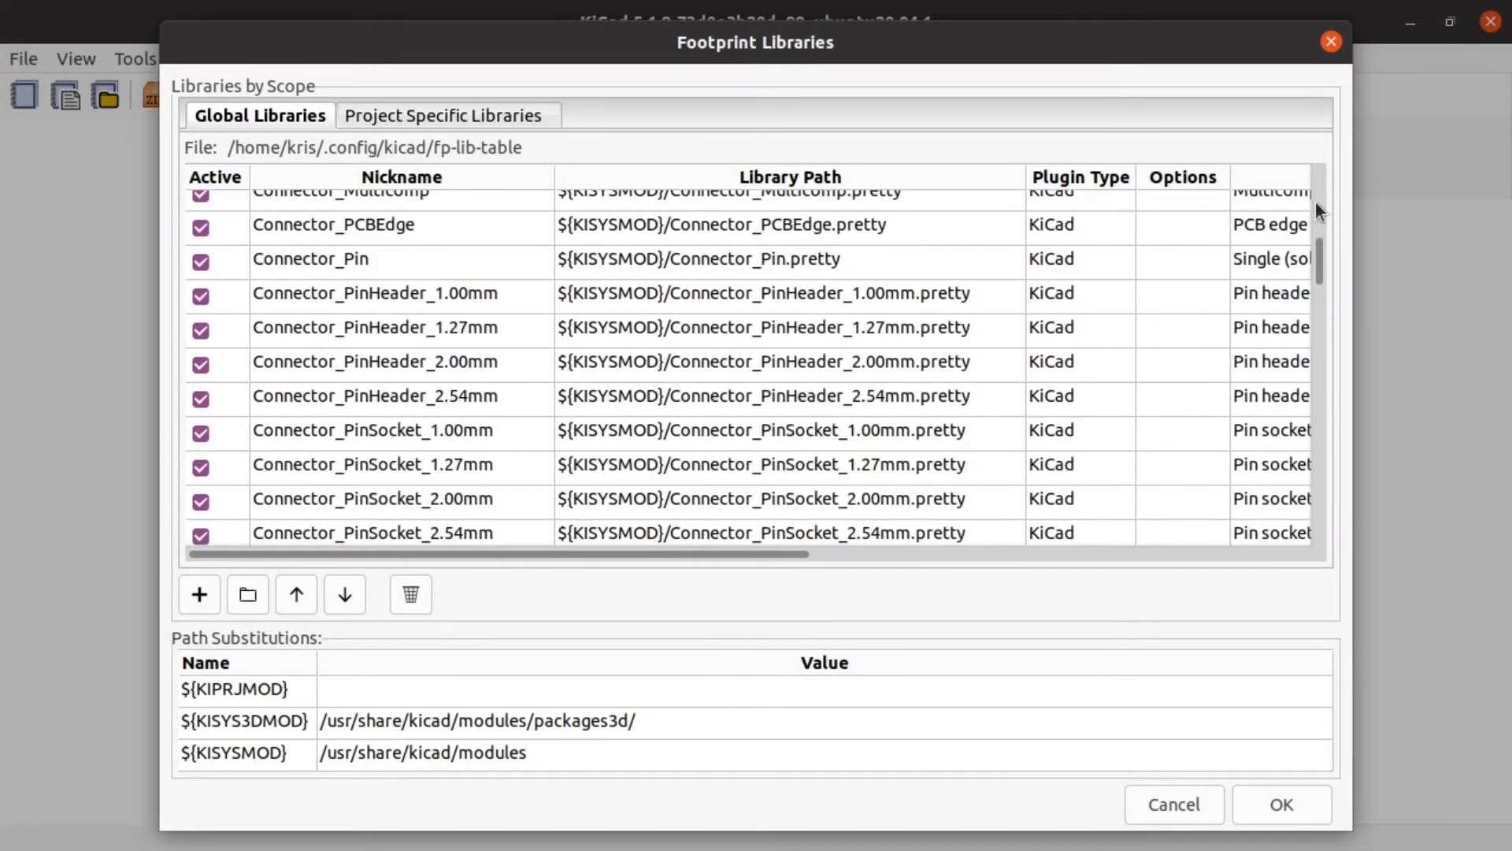
left_click_drag(1320, 281, 1298, 631)
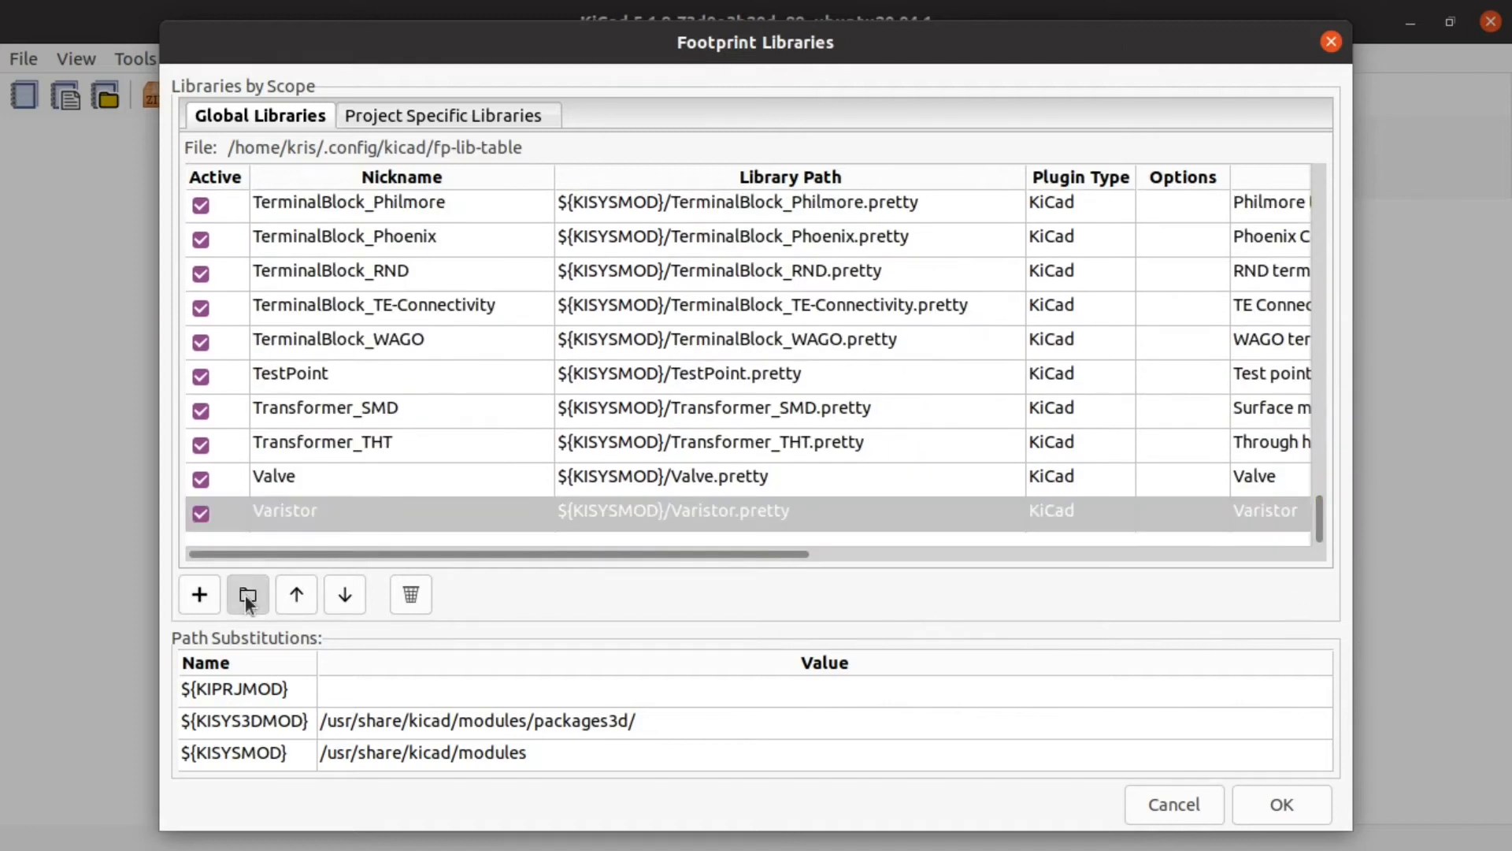
left_click(244, 594)
scroll(753, 181, "up", 3)
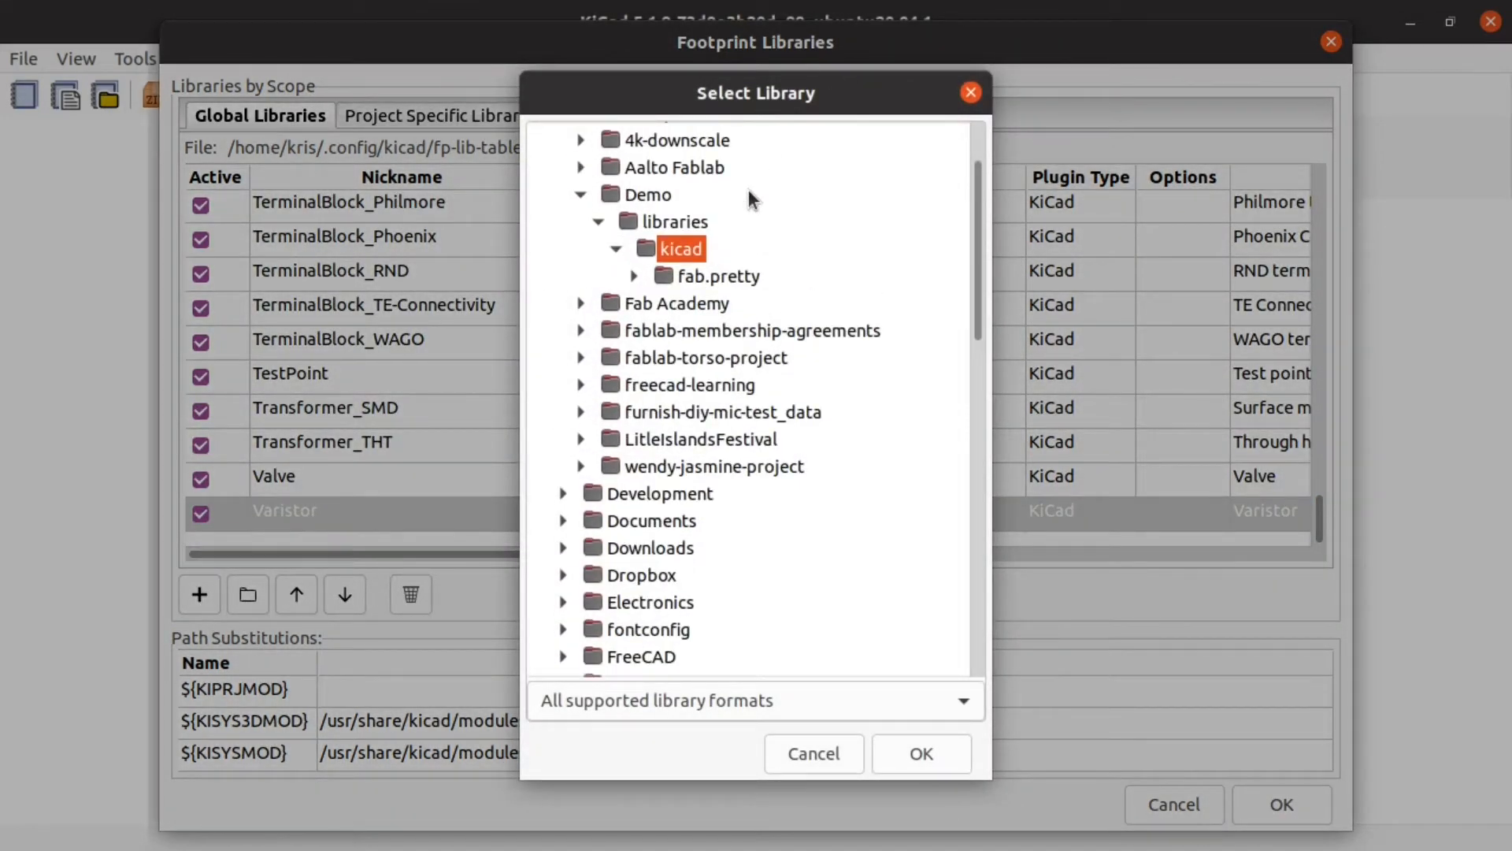
left_click(693, 278)
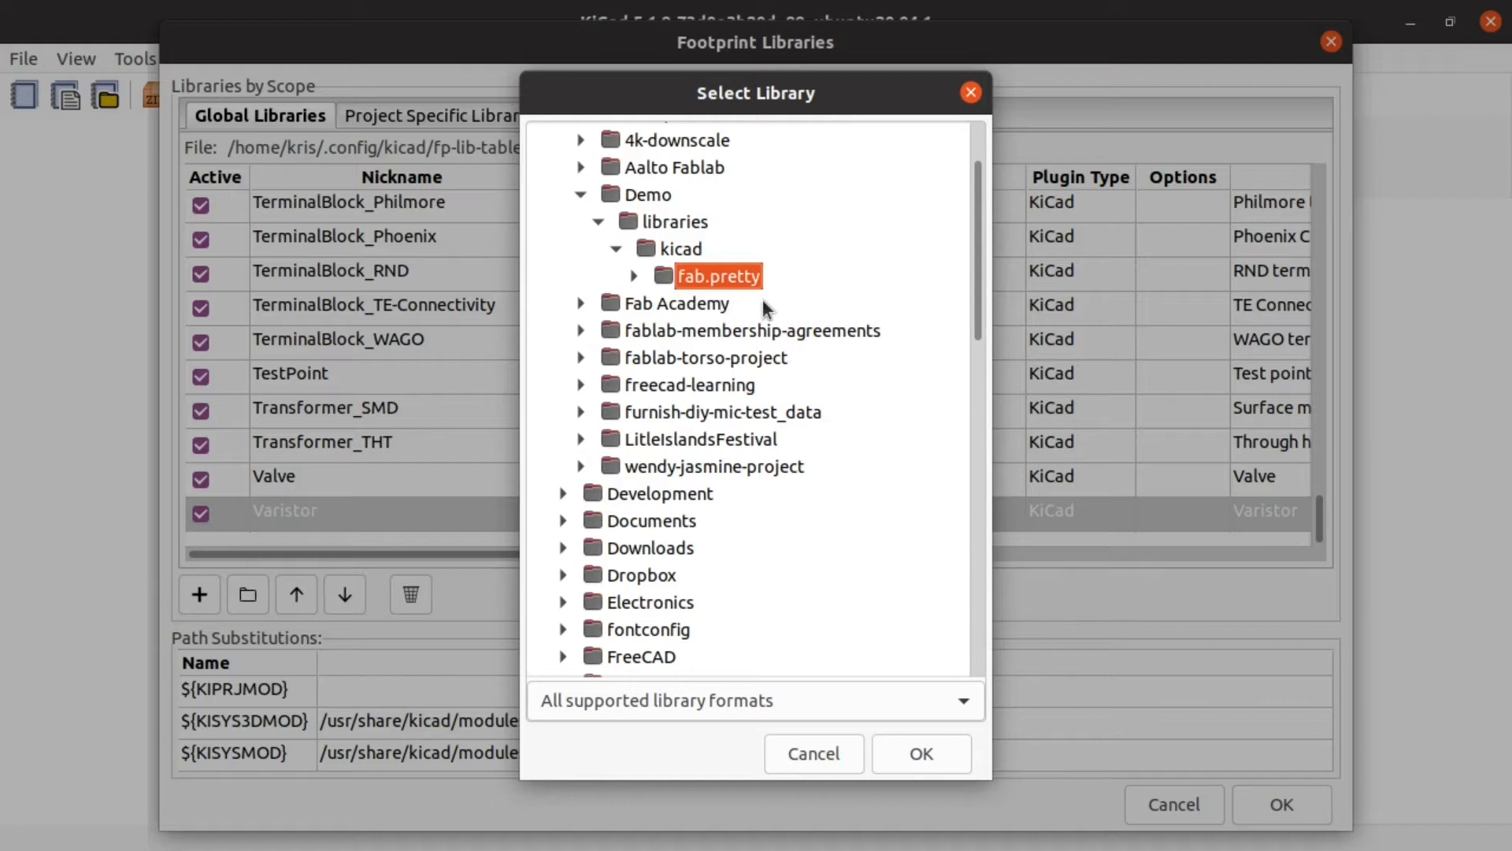
left_click(937, 756)
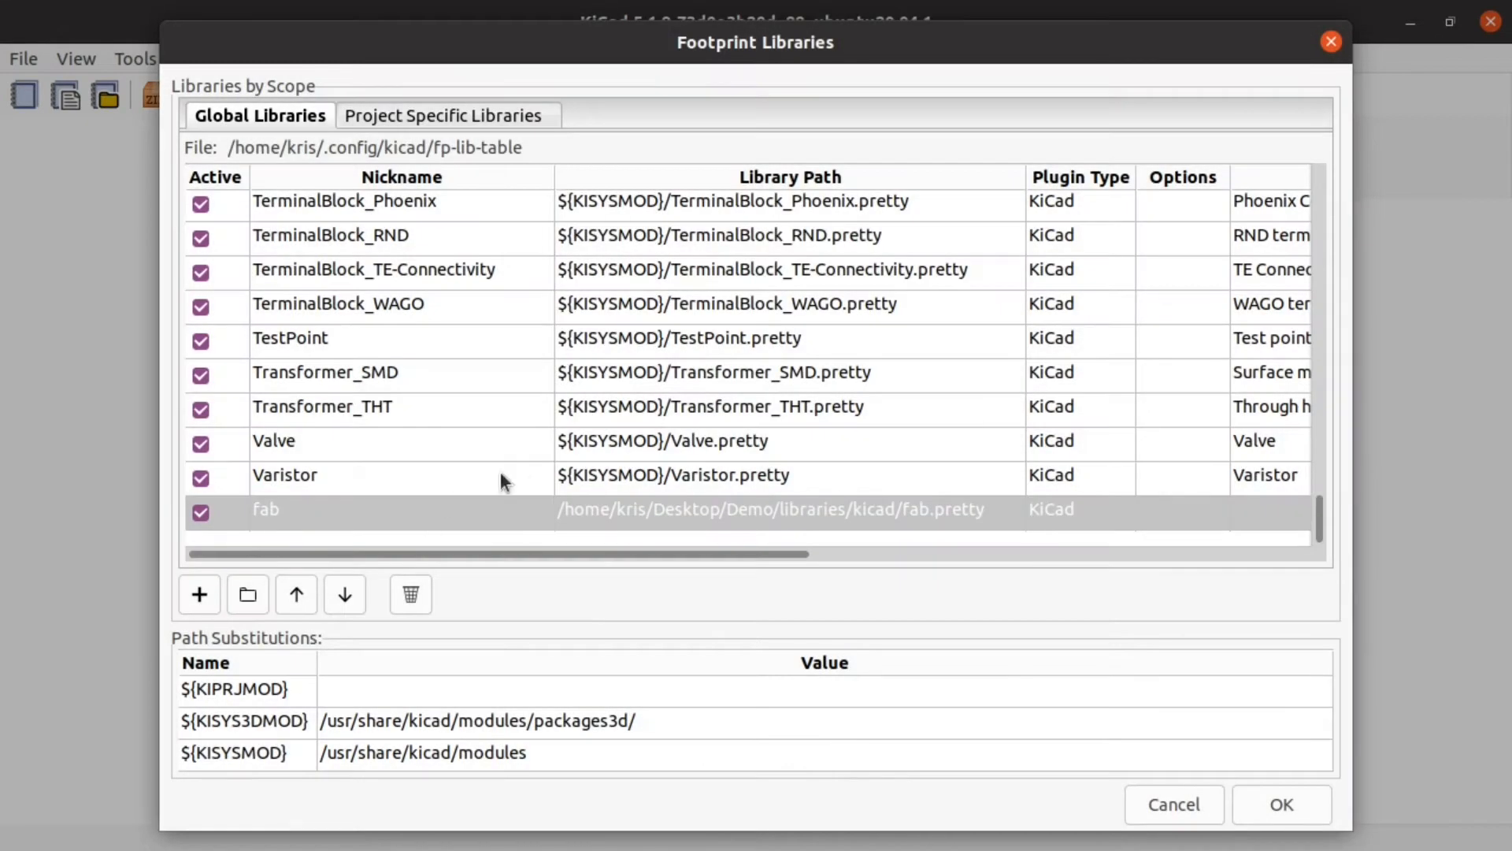
left_click(1274, 803)
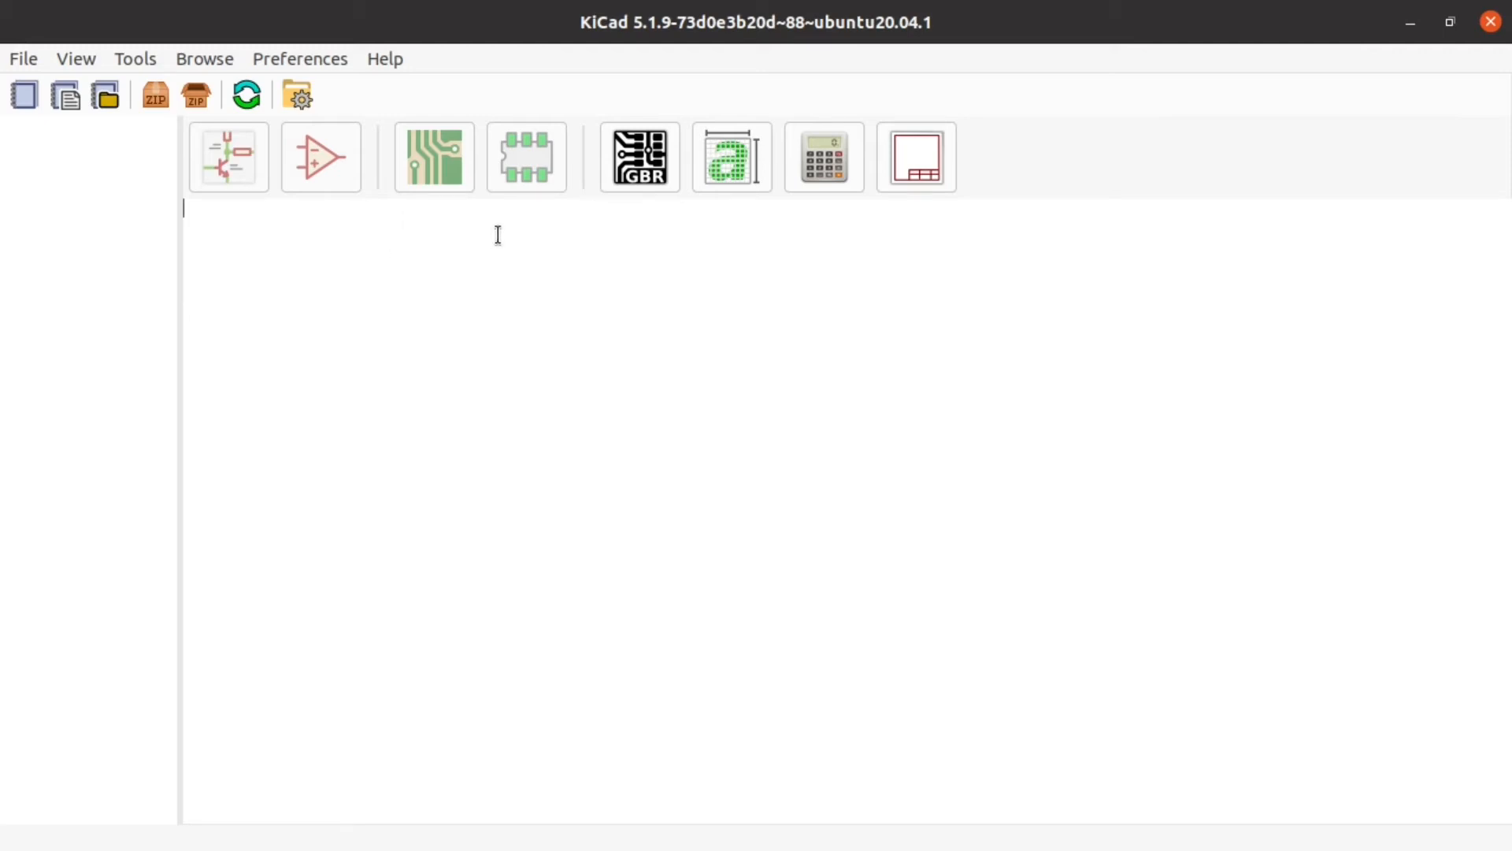
Step: Create a new project named fab-library-demo in the Demo folder on the Desktop
left_click(34, 58)
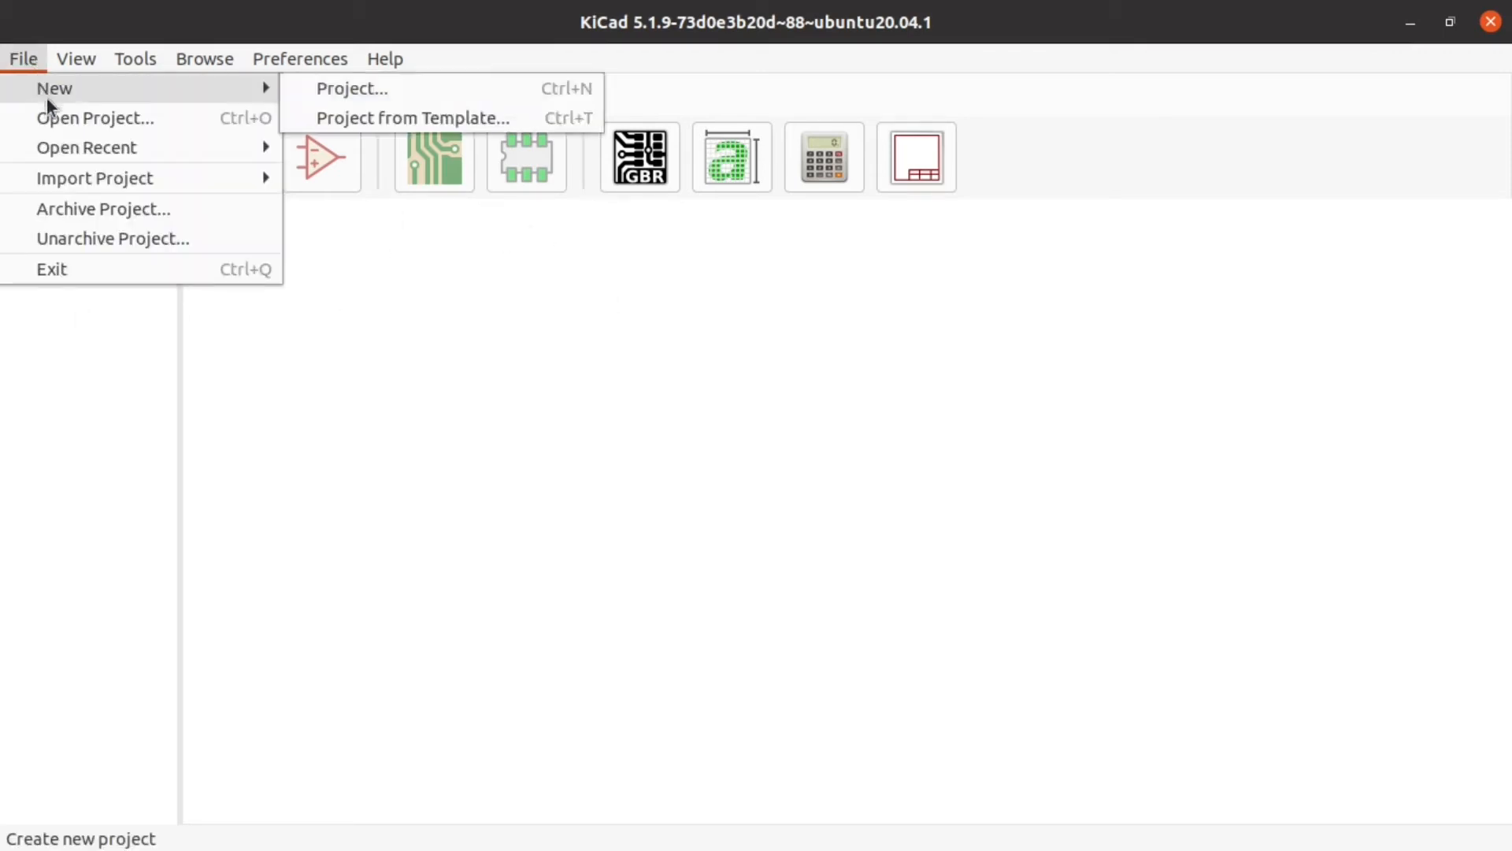
left_click(64, 63)
left_click(24, 58)
mouse_move(43, 84)
left_click(367, 83)
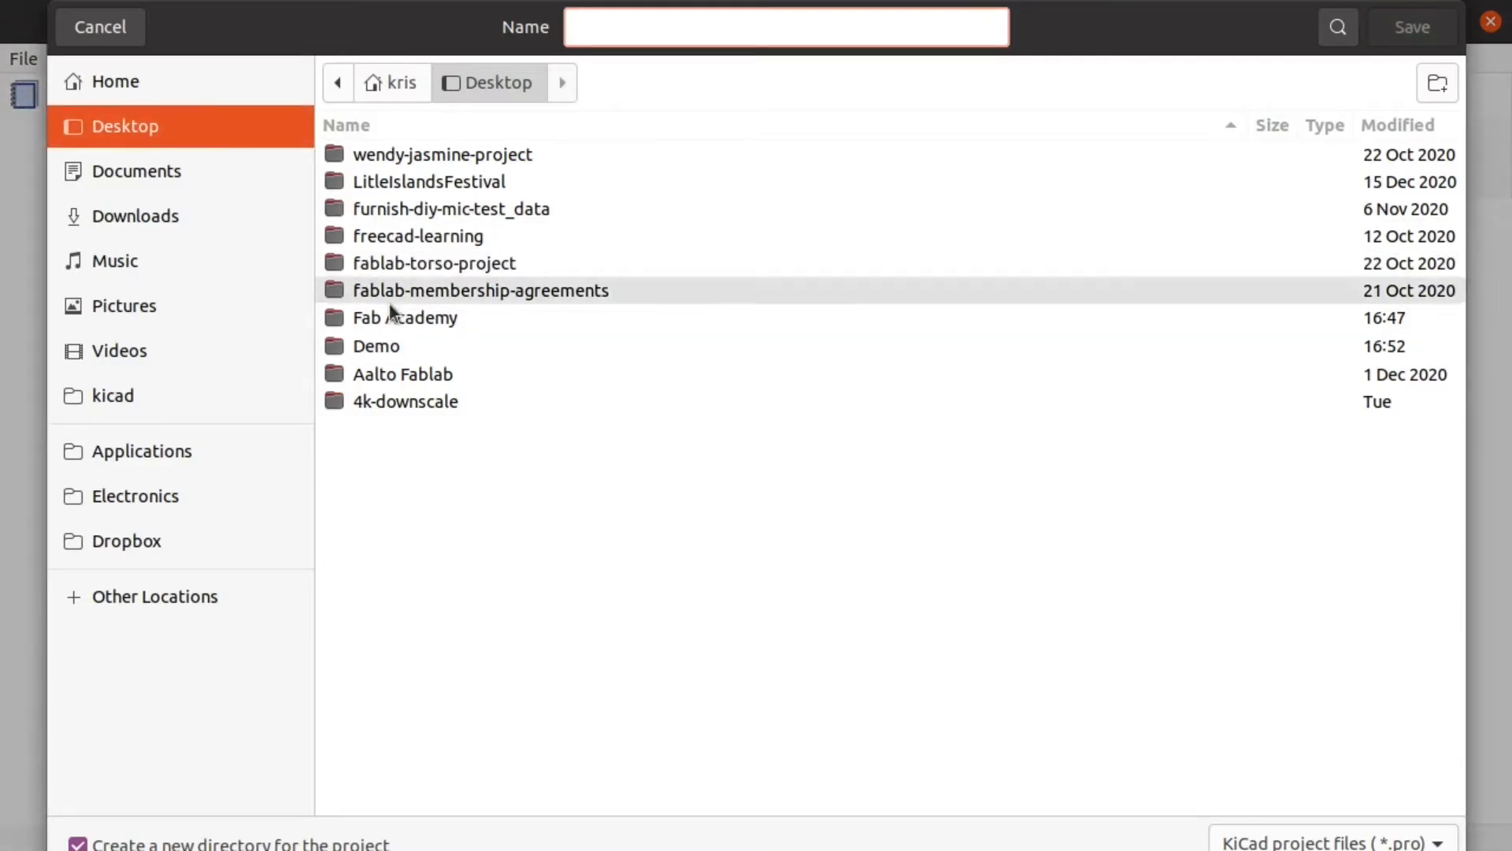
double_click(413, 341)
left_click(685, 24)
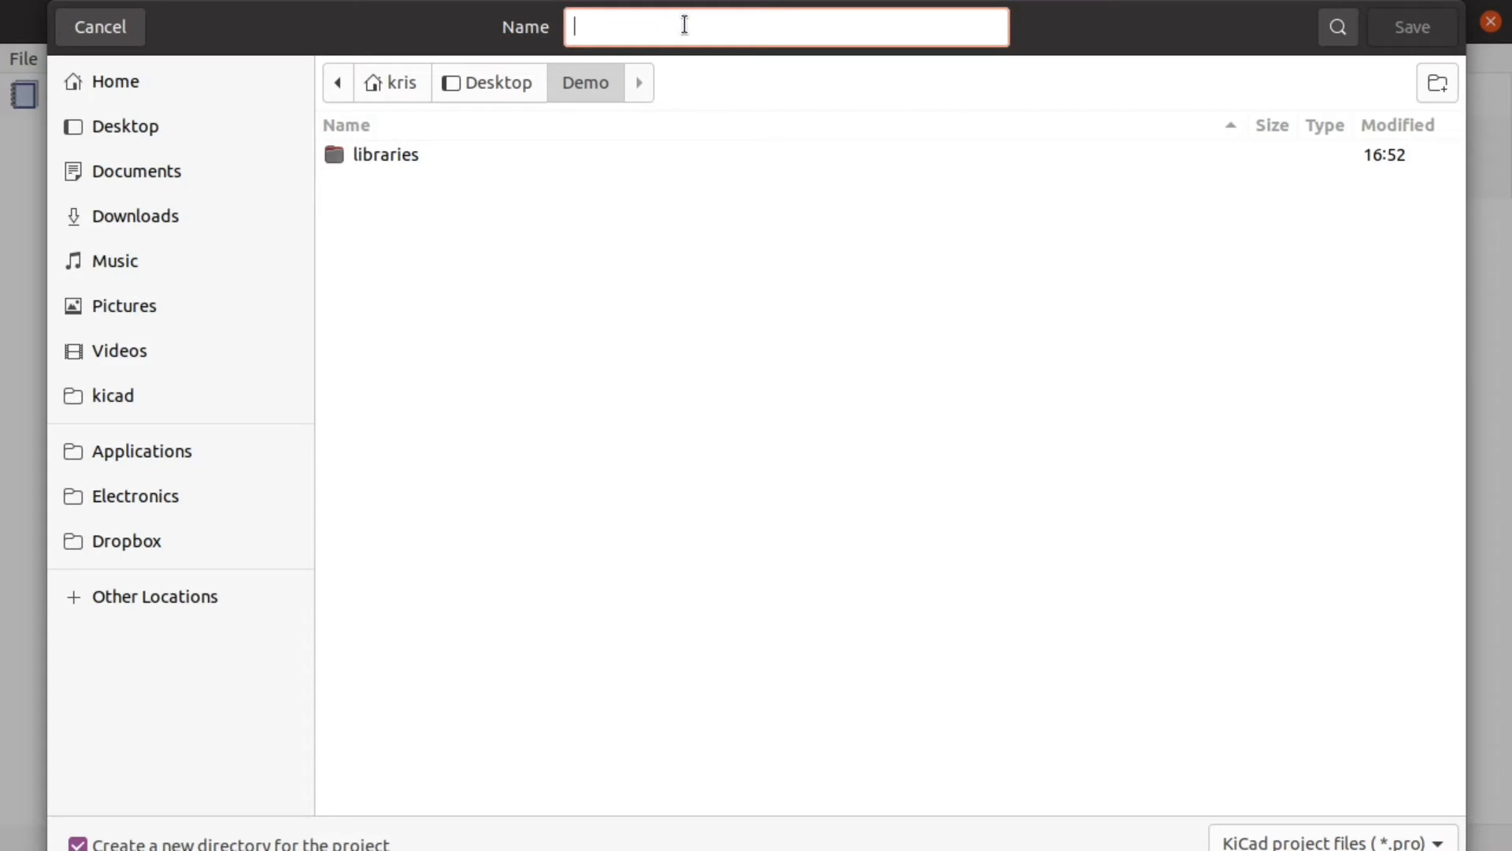
type("fab0")
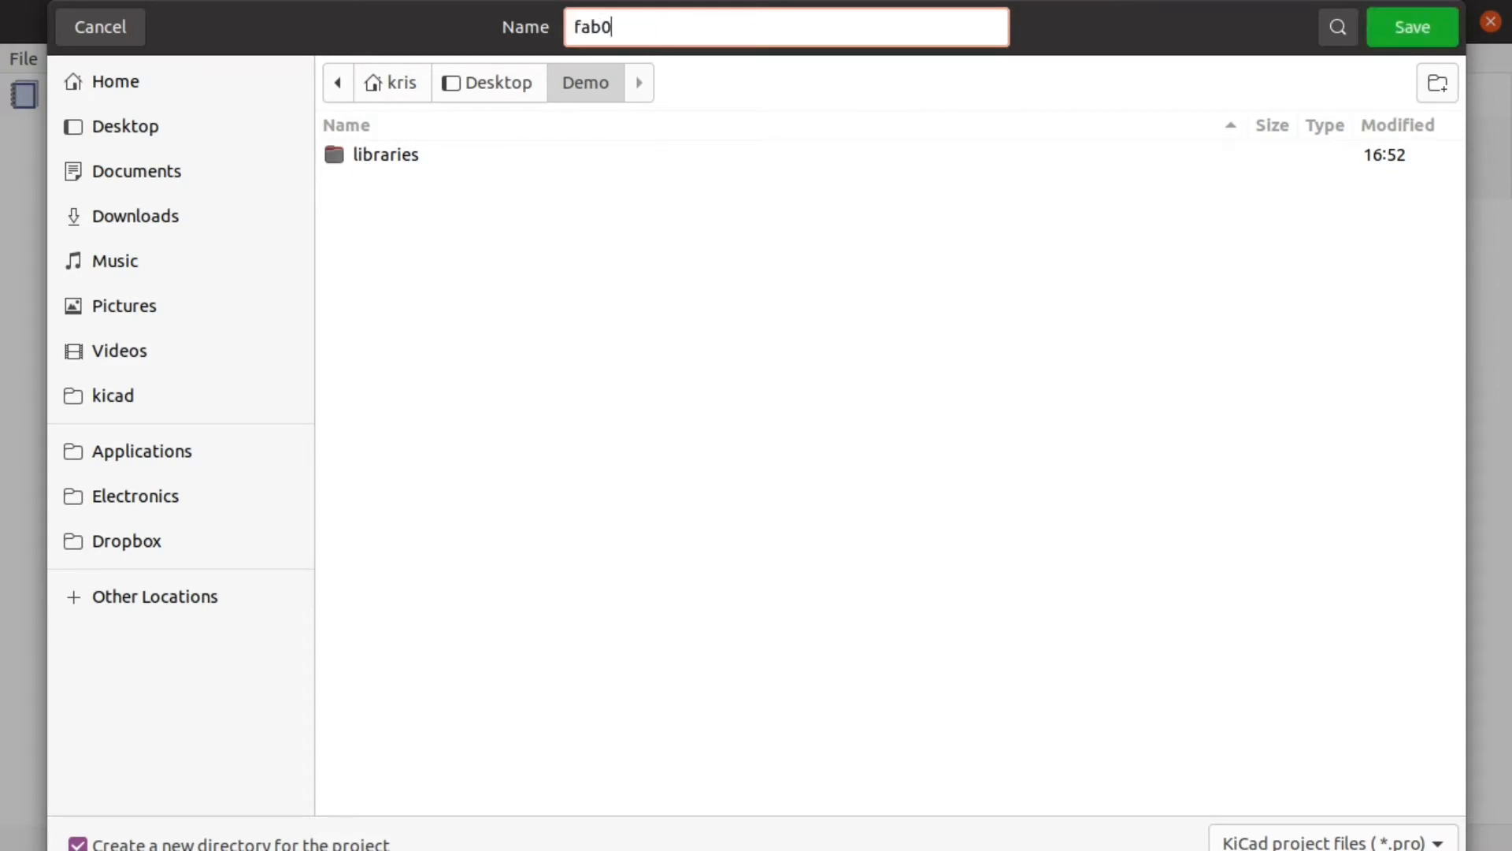
key("BackSpace")
type("-")
key("BackSpace")
type("-library-demo")
key("Return")
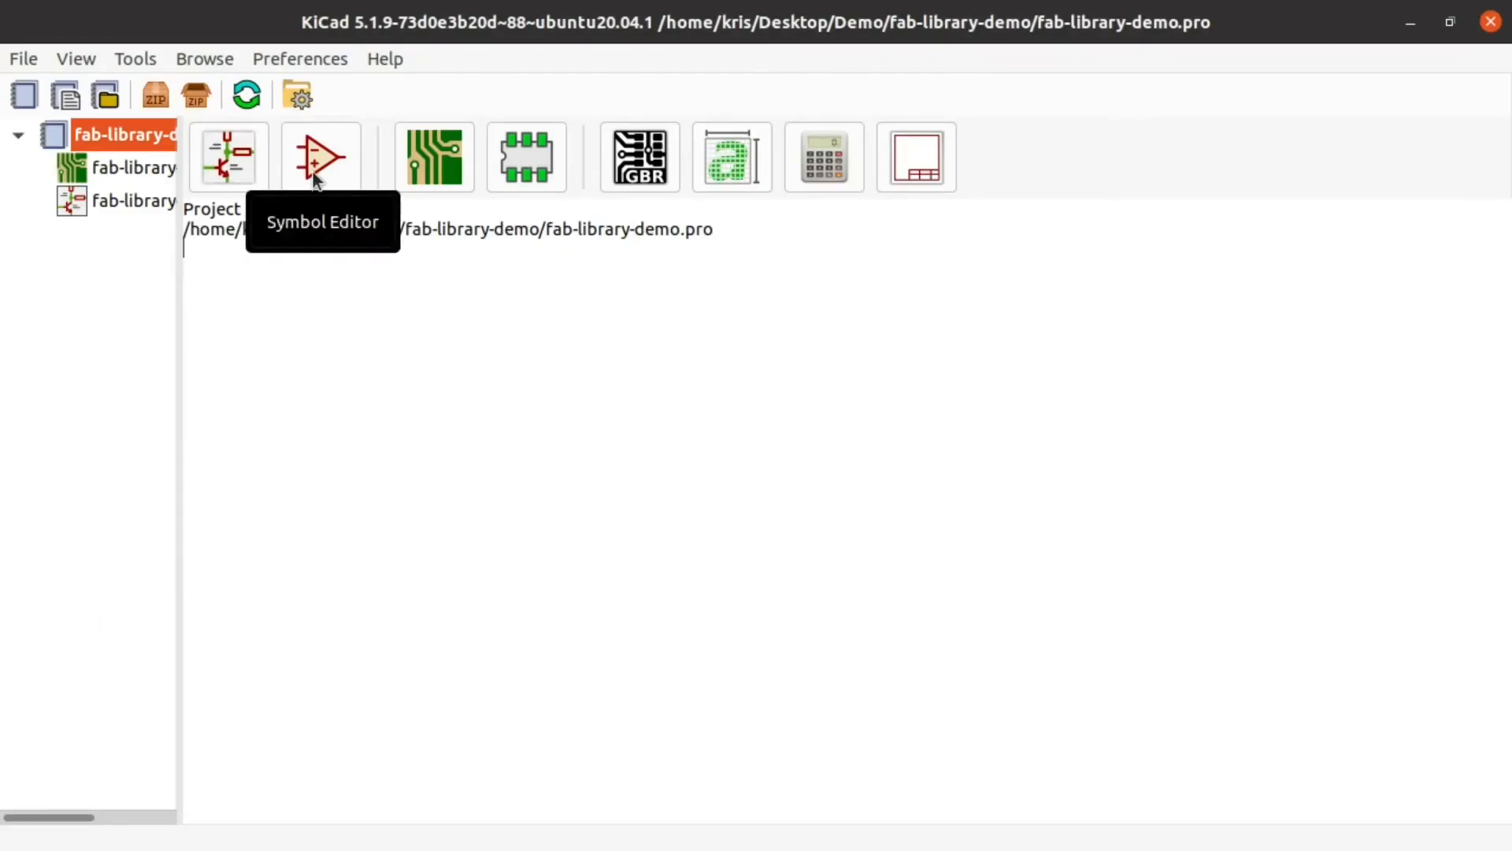
Step: Open the fab-library-demo project's schematic sheet for editing
left_click(229, 159)
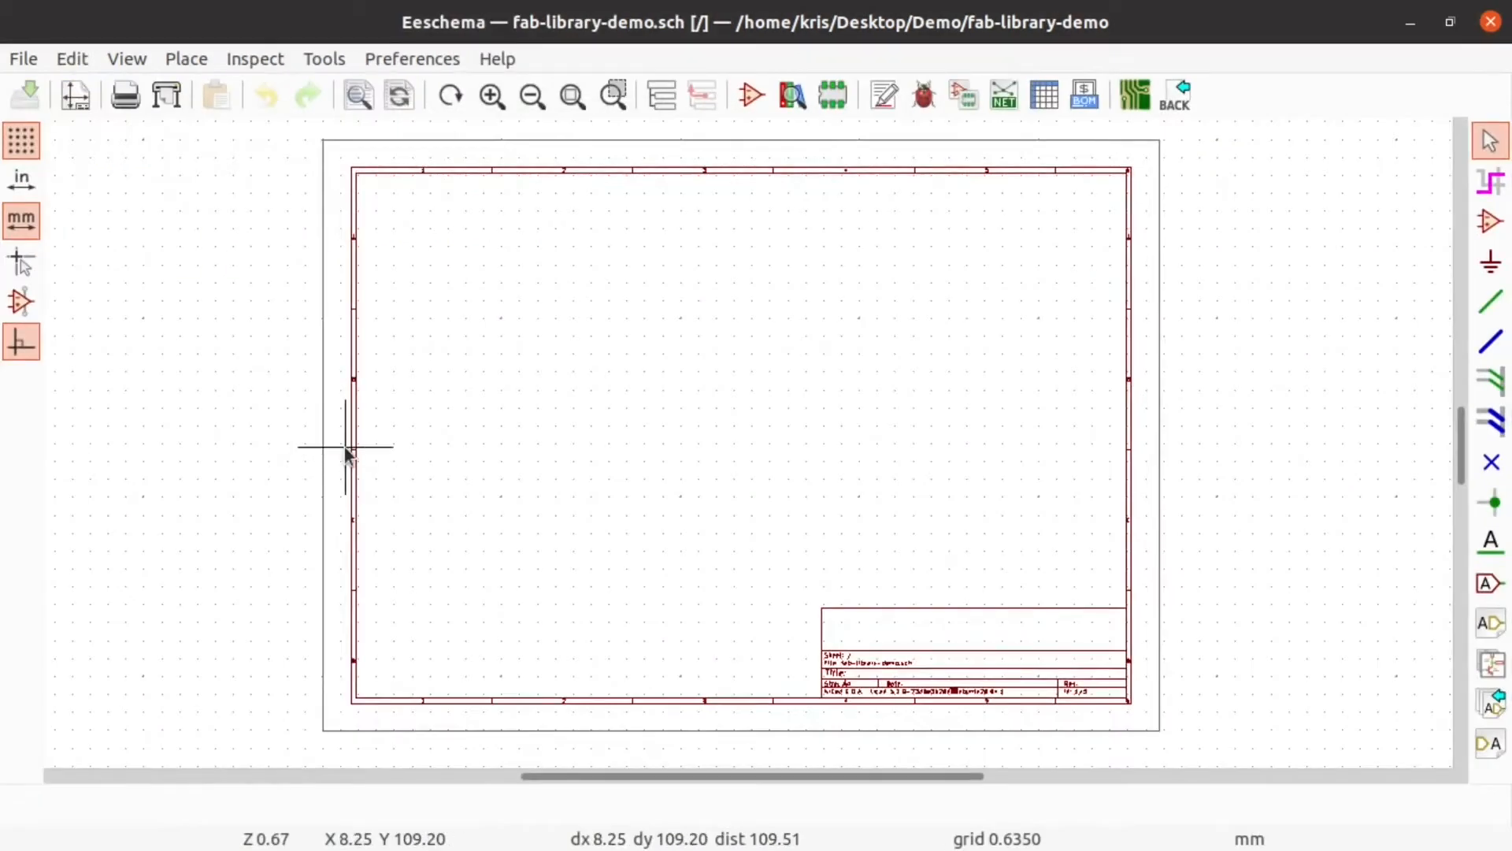
scroll(345, 456, "up", 1)
scroll(749, 439, "down", 1)
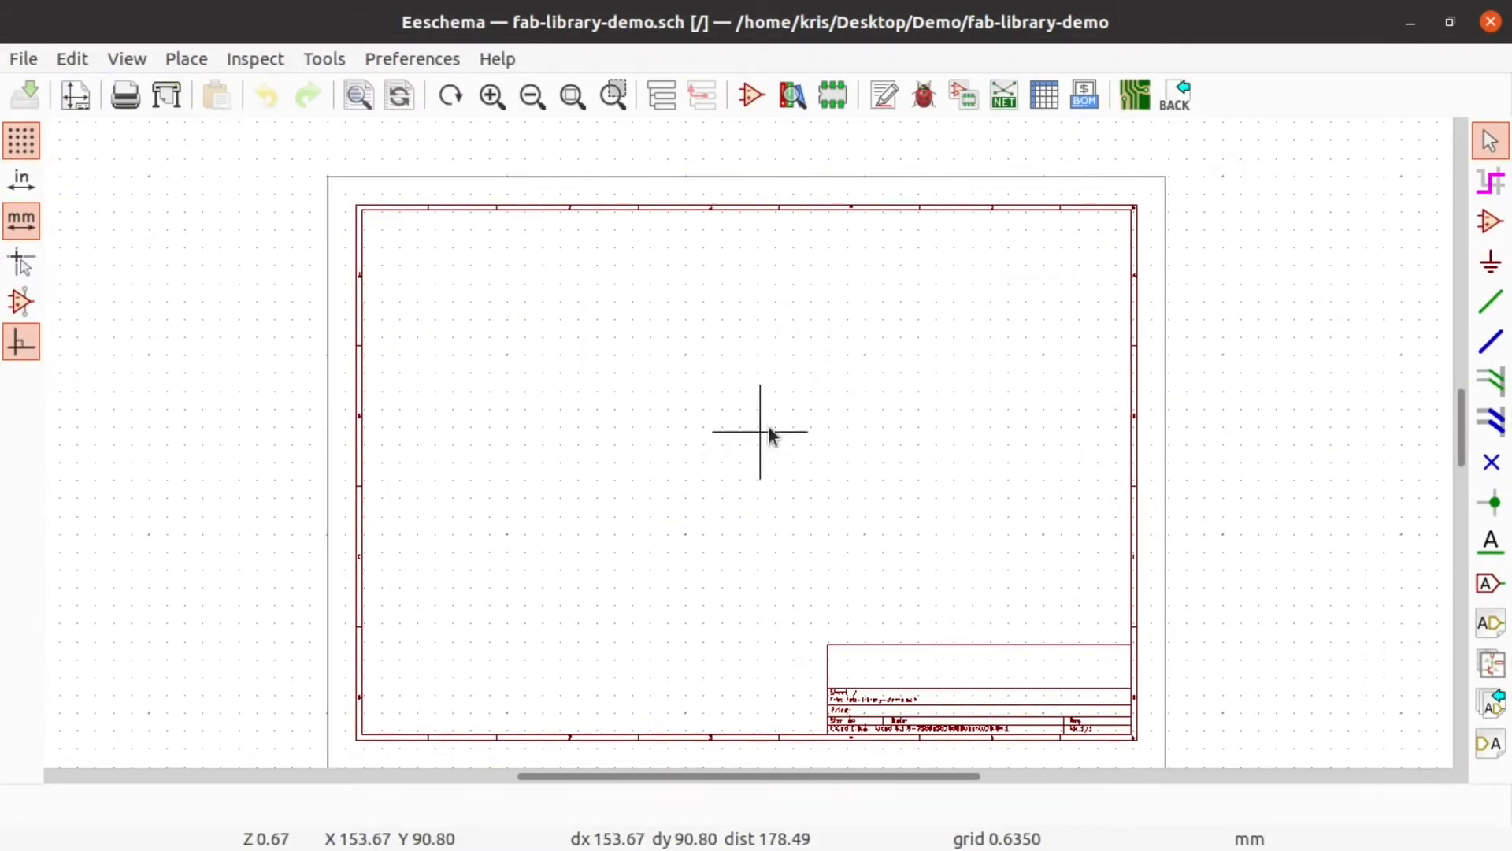
Step: Find the fab library's ATtiny symbols and place Microcontroller_ATtiny1614-SSFR on the schematic sheet
key("a")
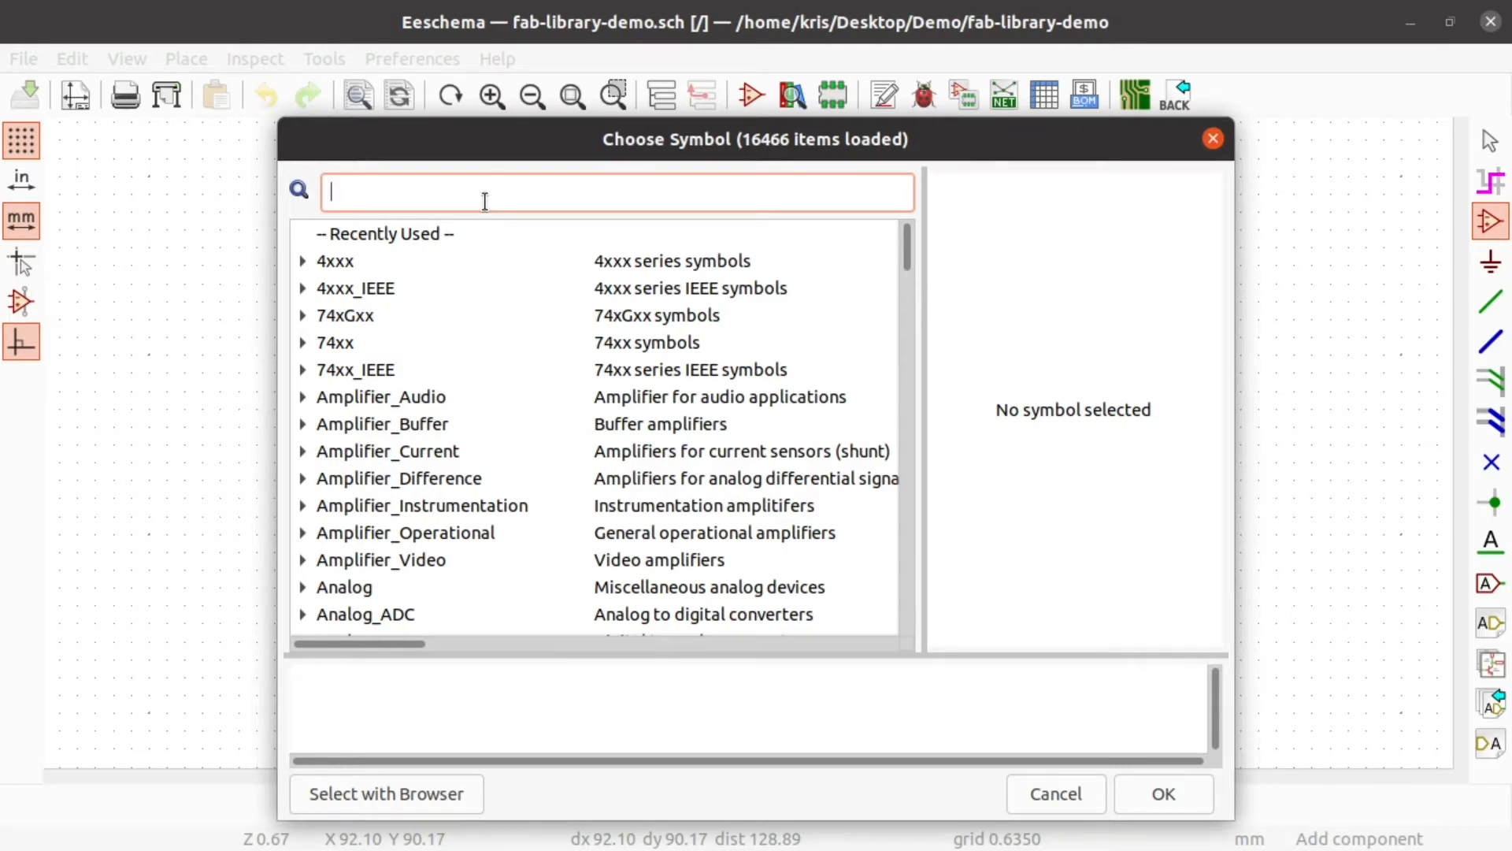
type("fab")
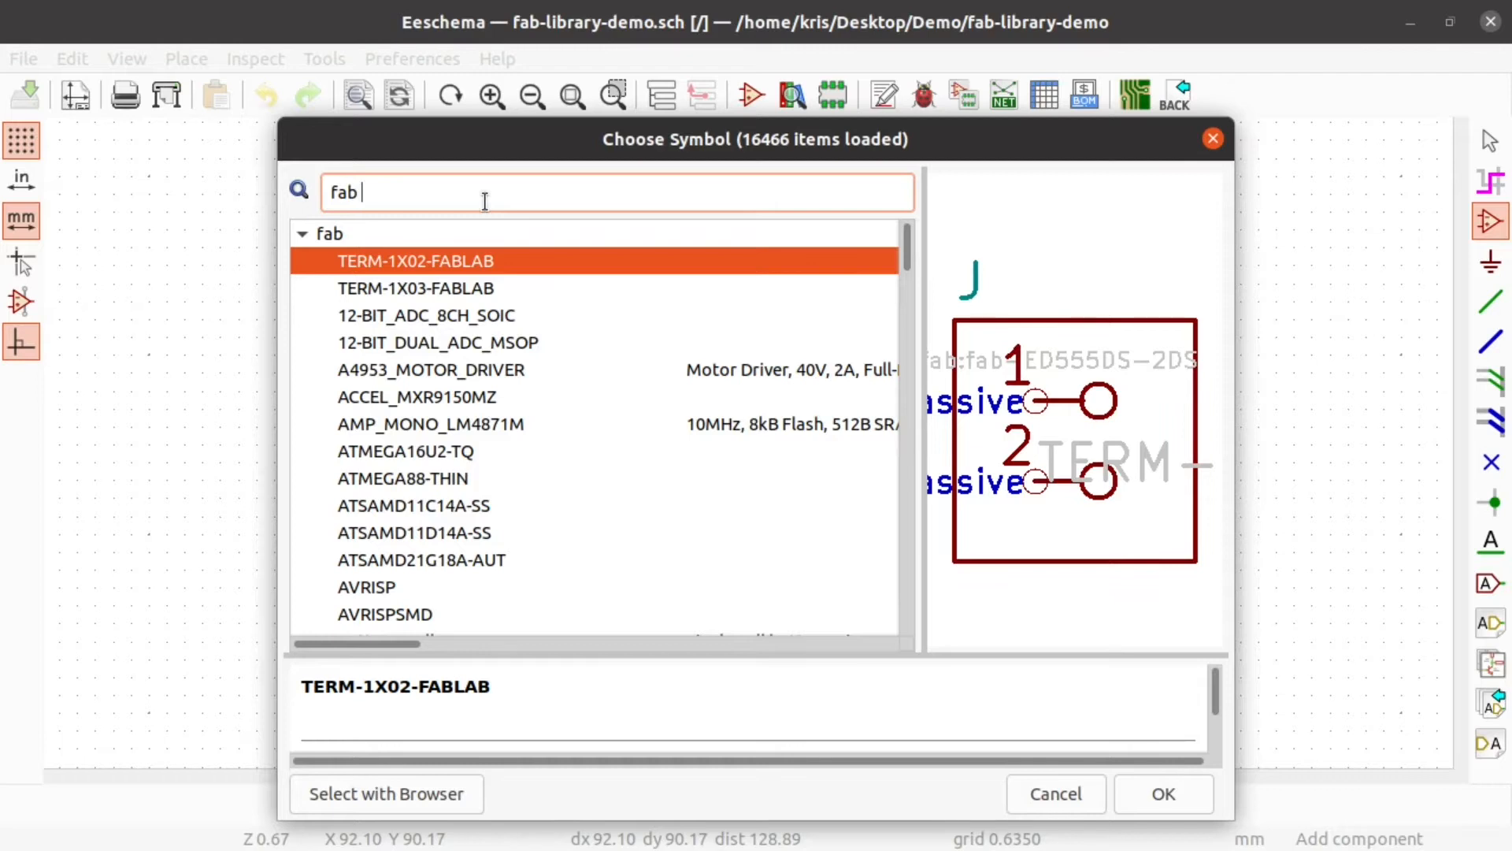
type("attiny")
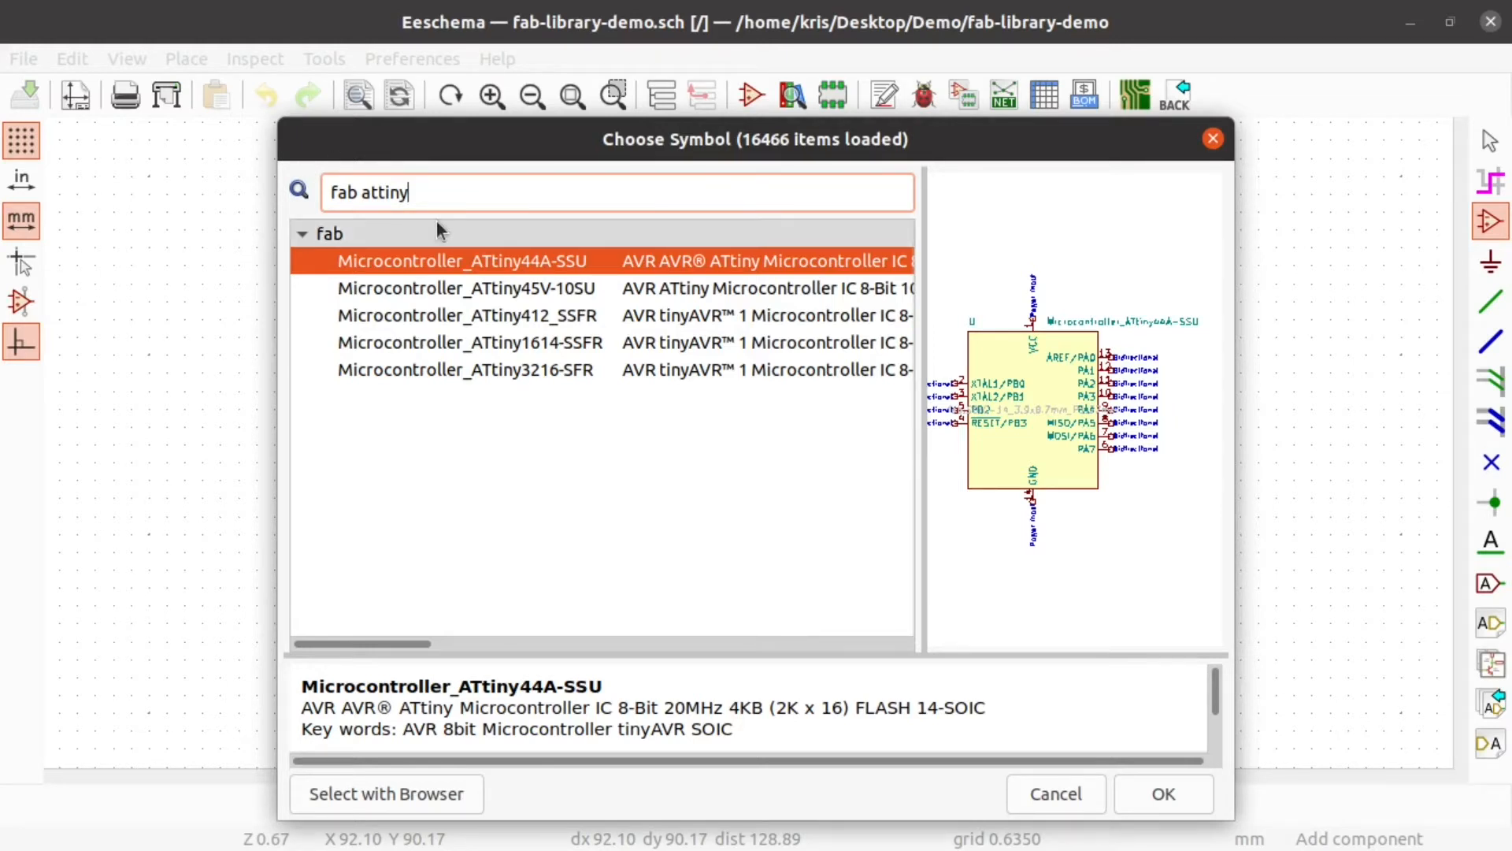
left_click(471, 344)
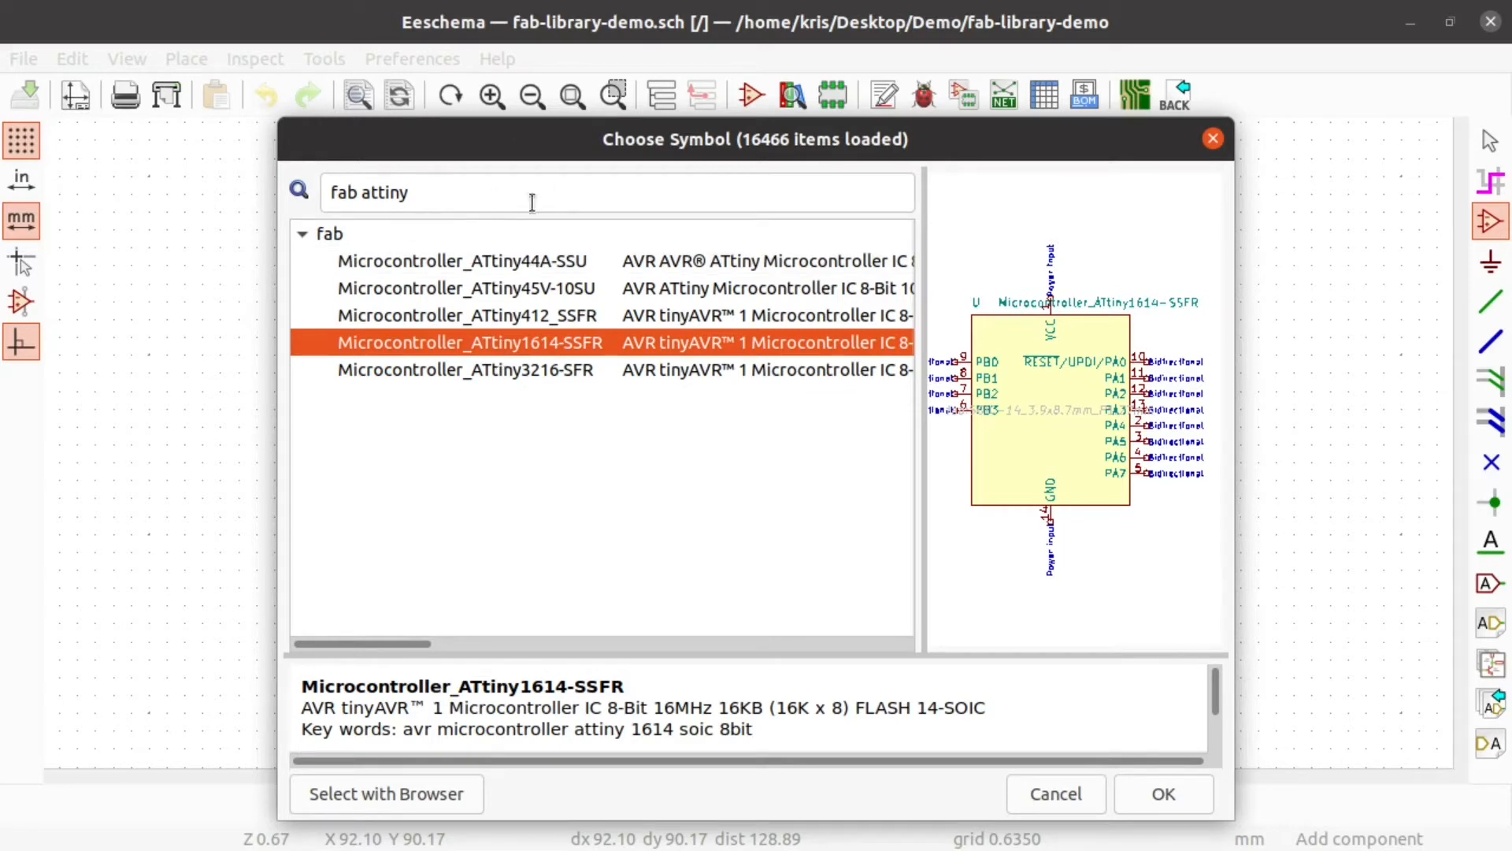
double_click(573, 346)
scroll(770, 429, "up", 5)
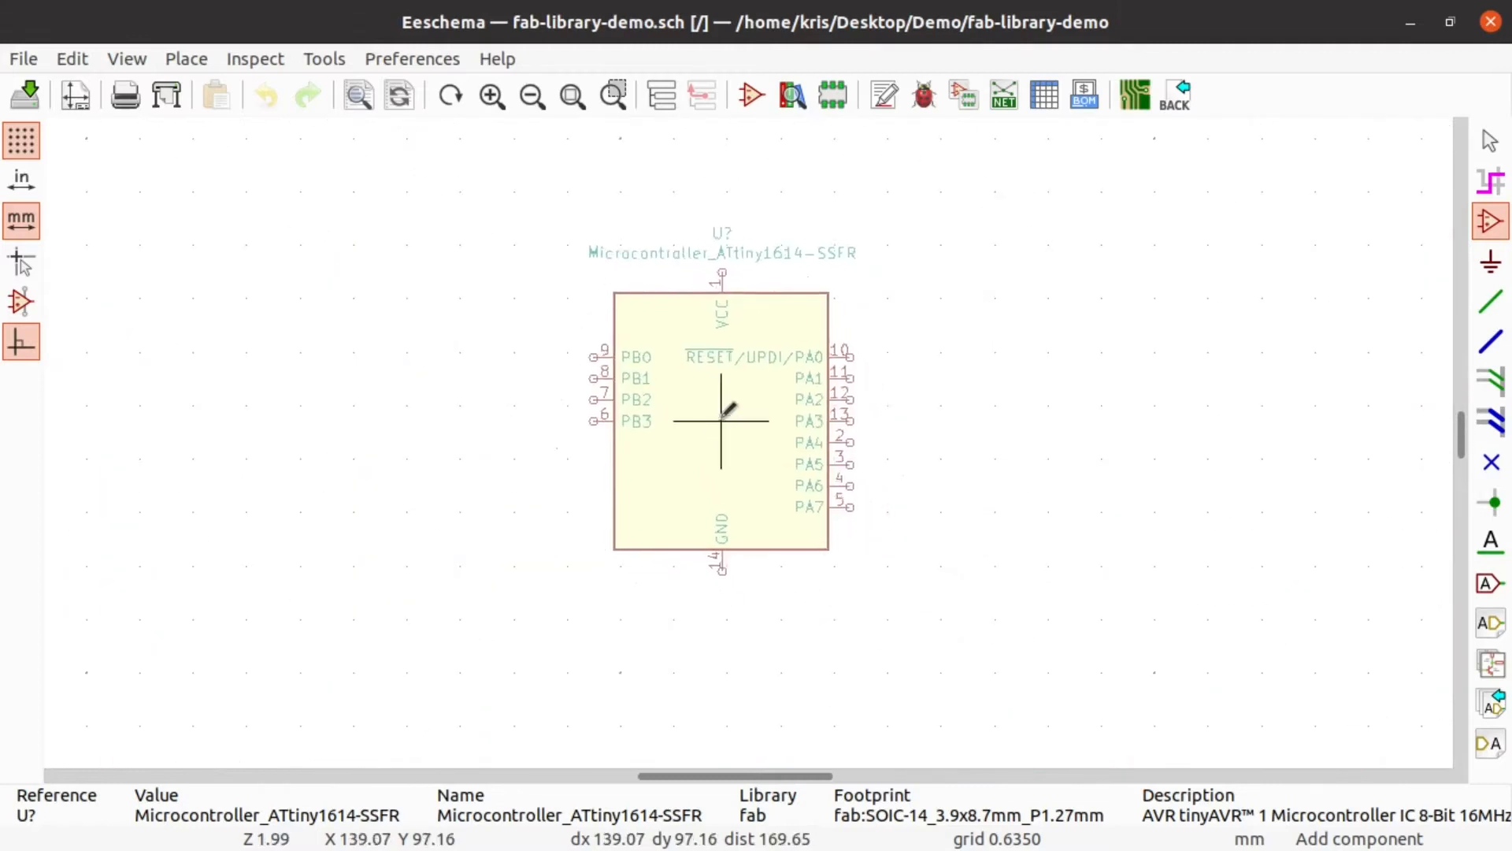
scroll(822, 666, "down", 2)
left_click(740, 515)
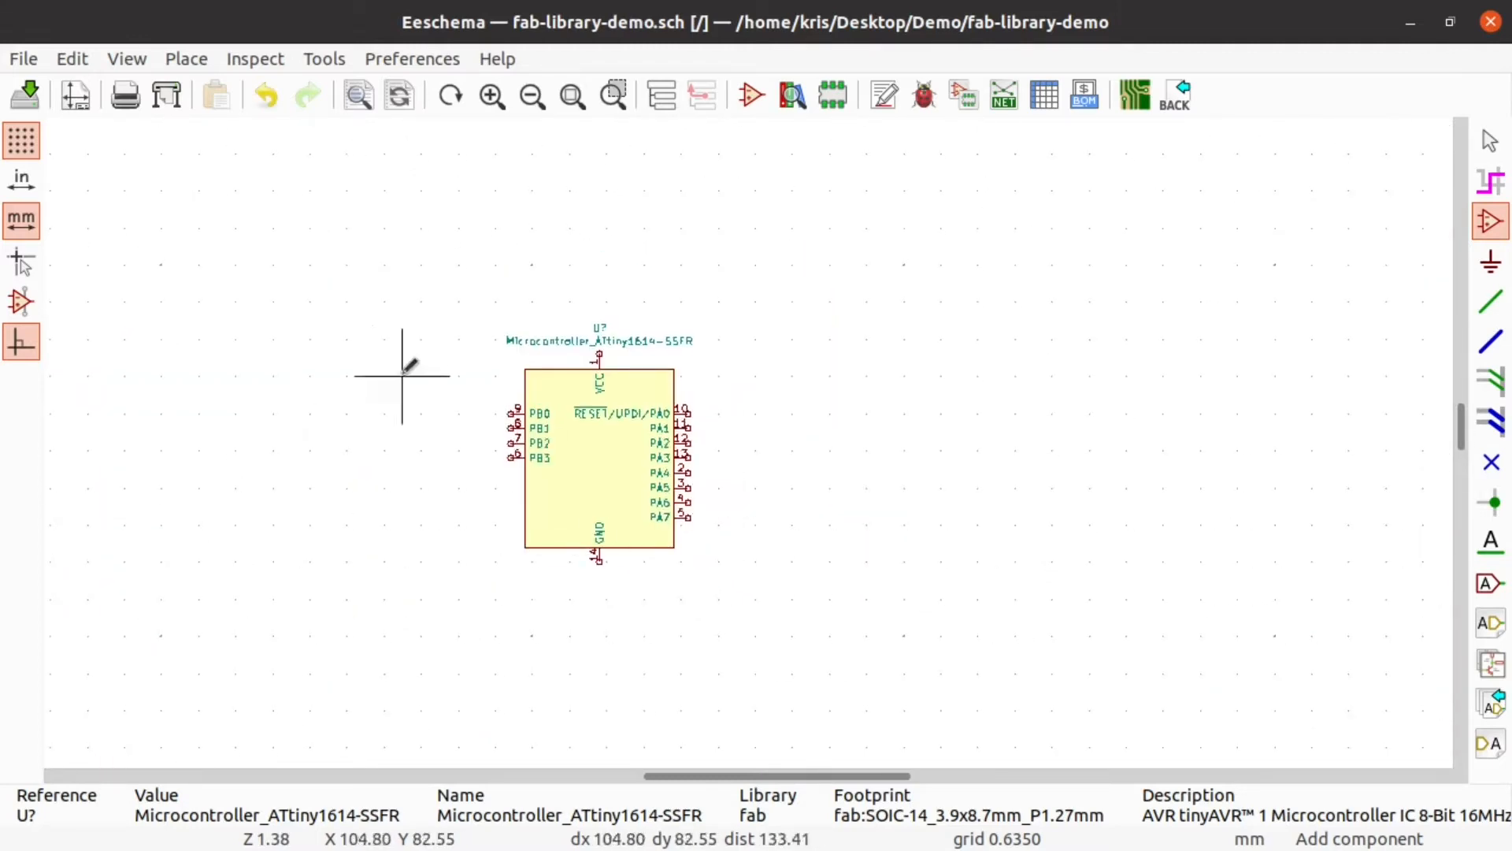
Step: Place the fab library's R_POT_10K_Trimmer beside the microcontroller's PA0 pin, rotated horizontally with pin 2 pointing up
scroll(744, 520, "up", 2)
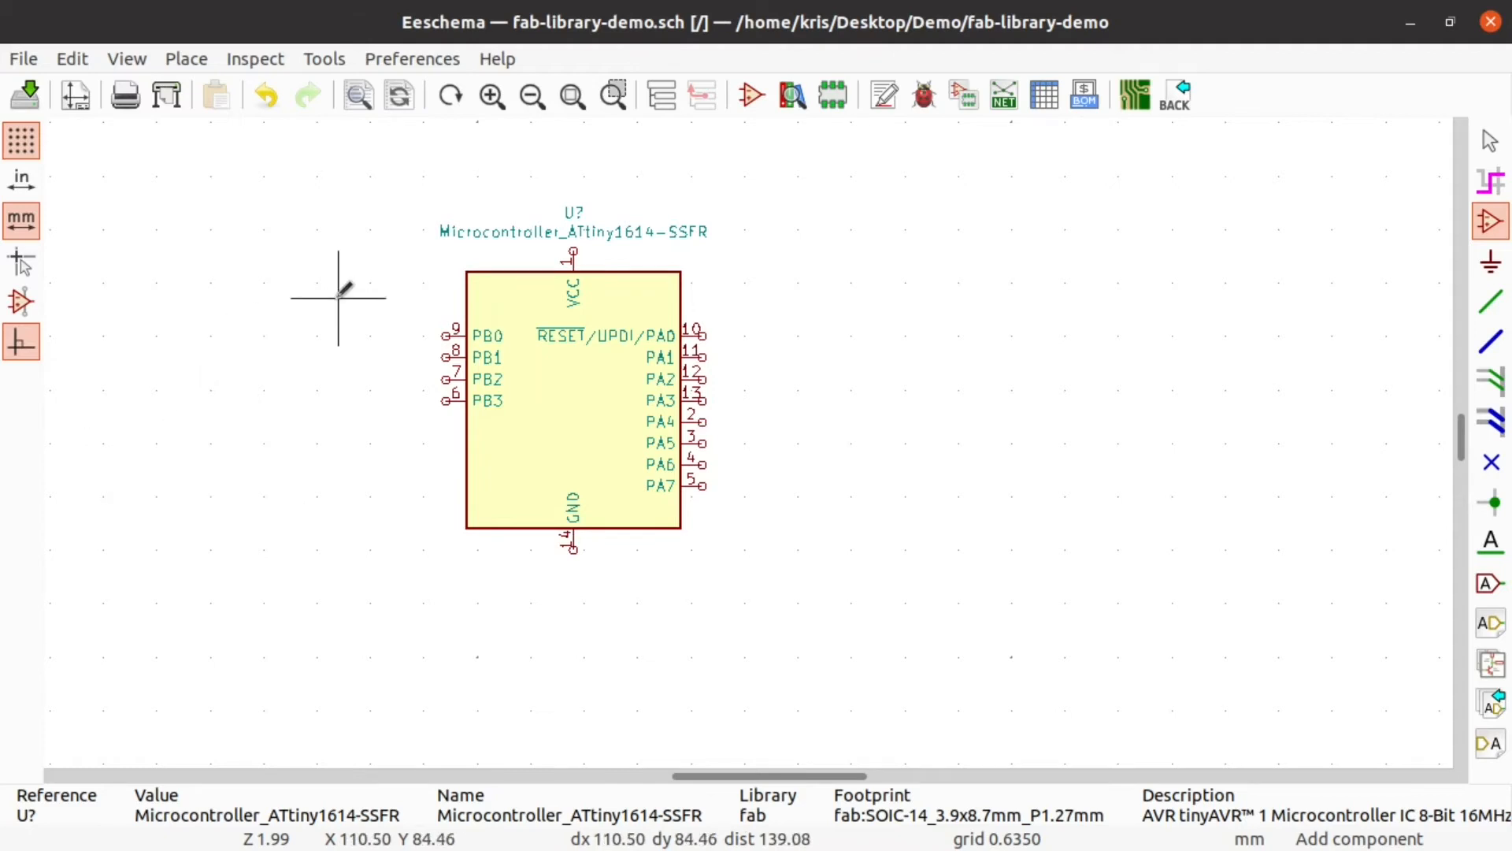
left_click(400, 333)
type("fab")
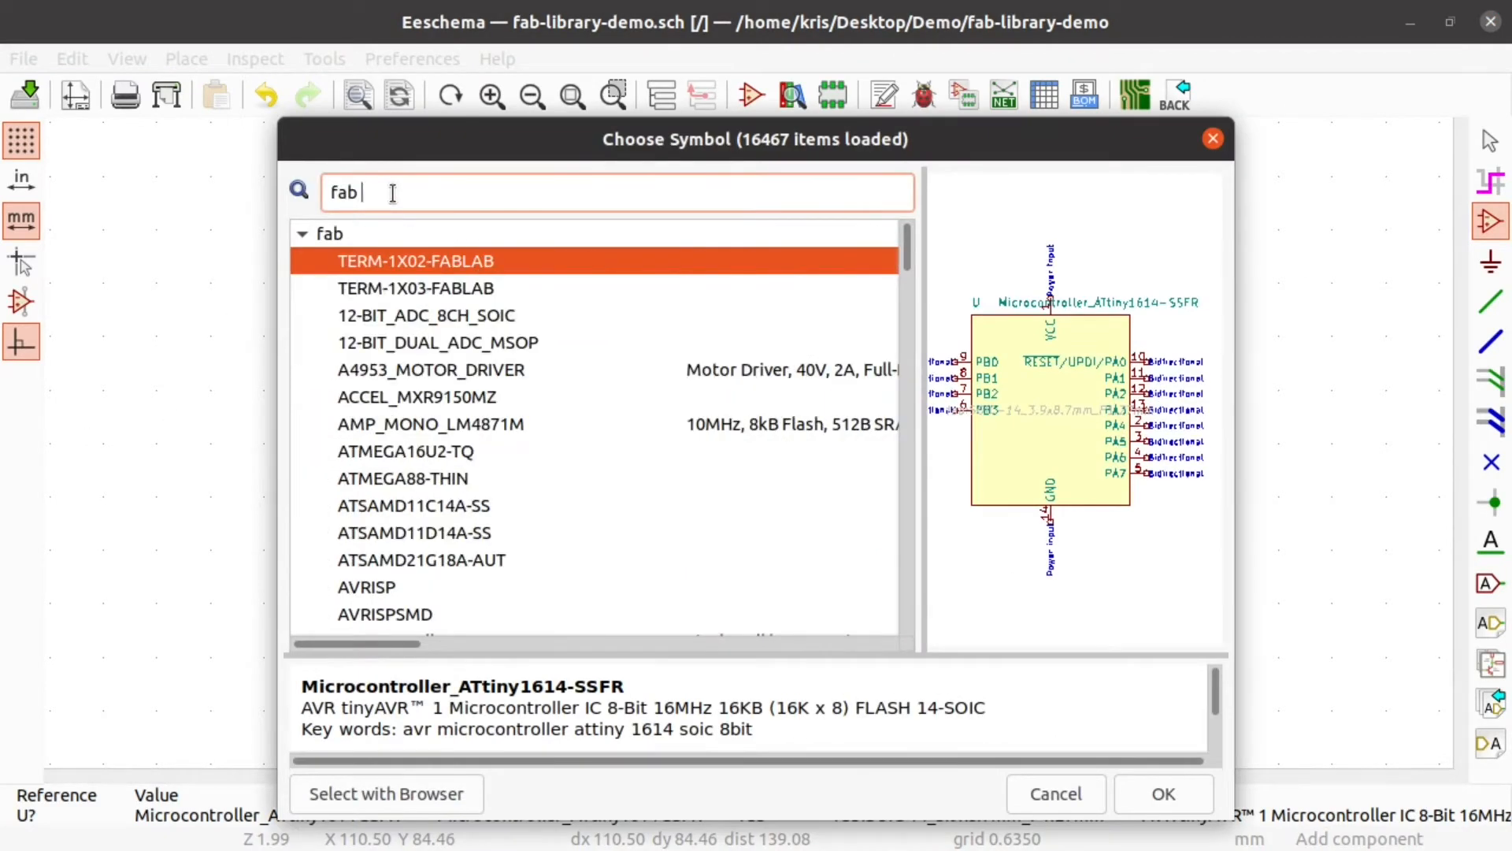
type(" resi")
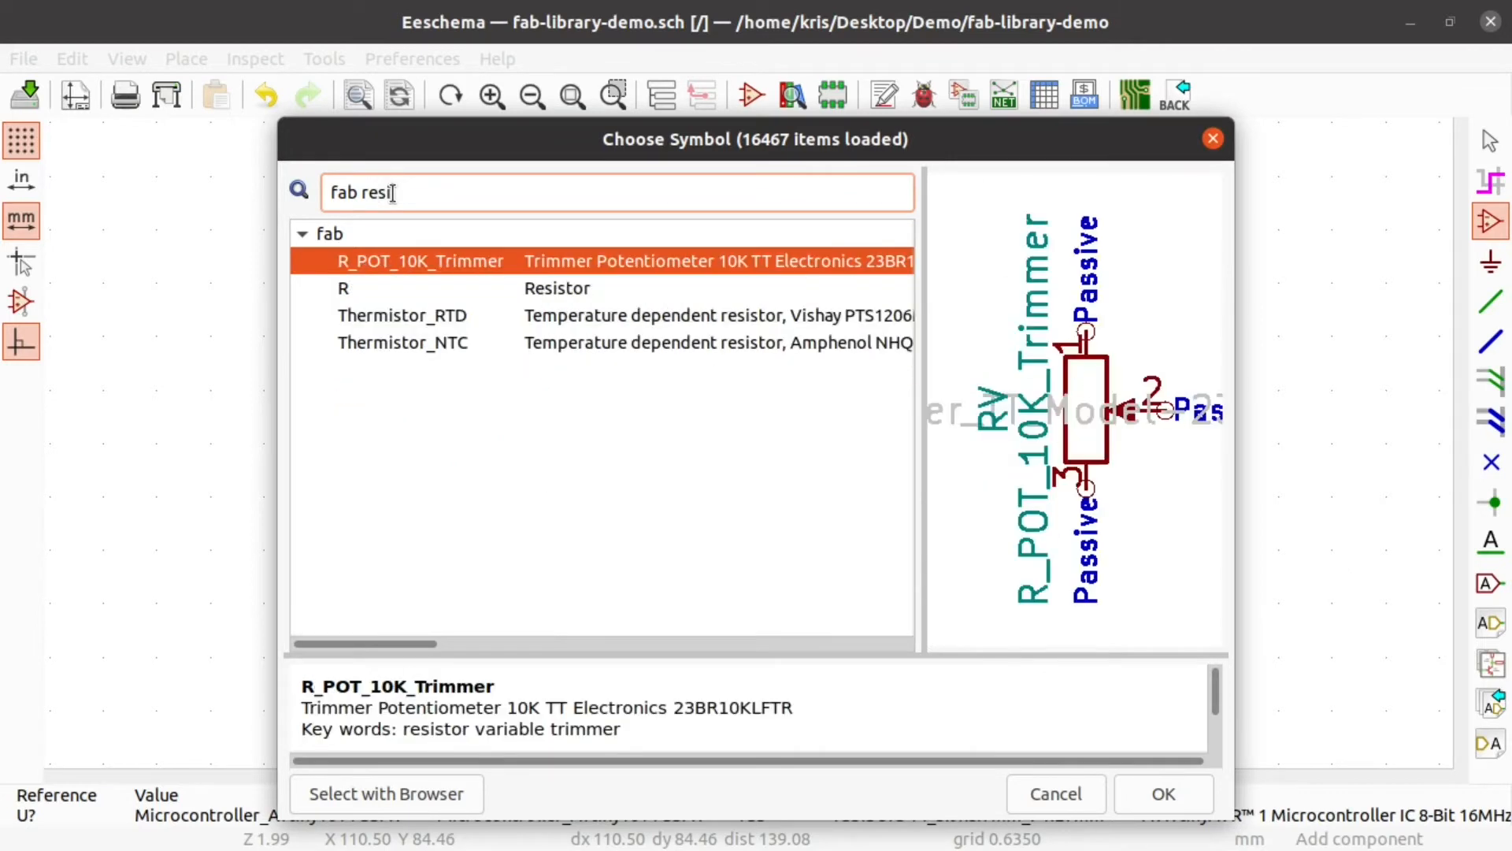
double_click(434, 270)
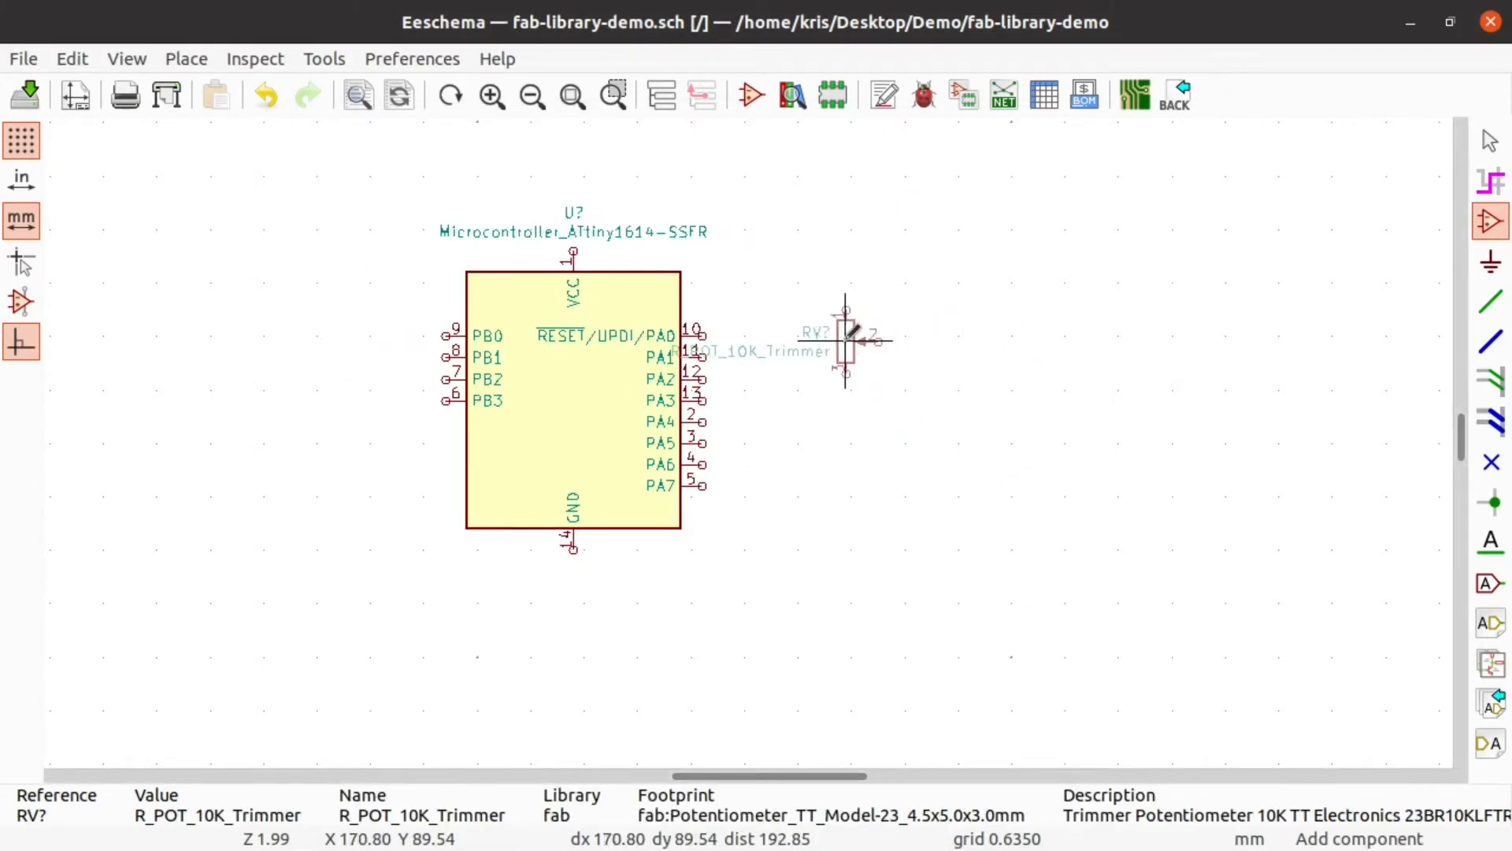
scroll(748, 378, "up", 5)
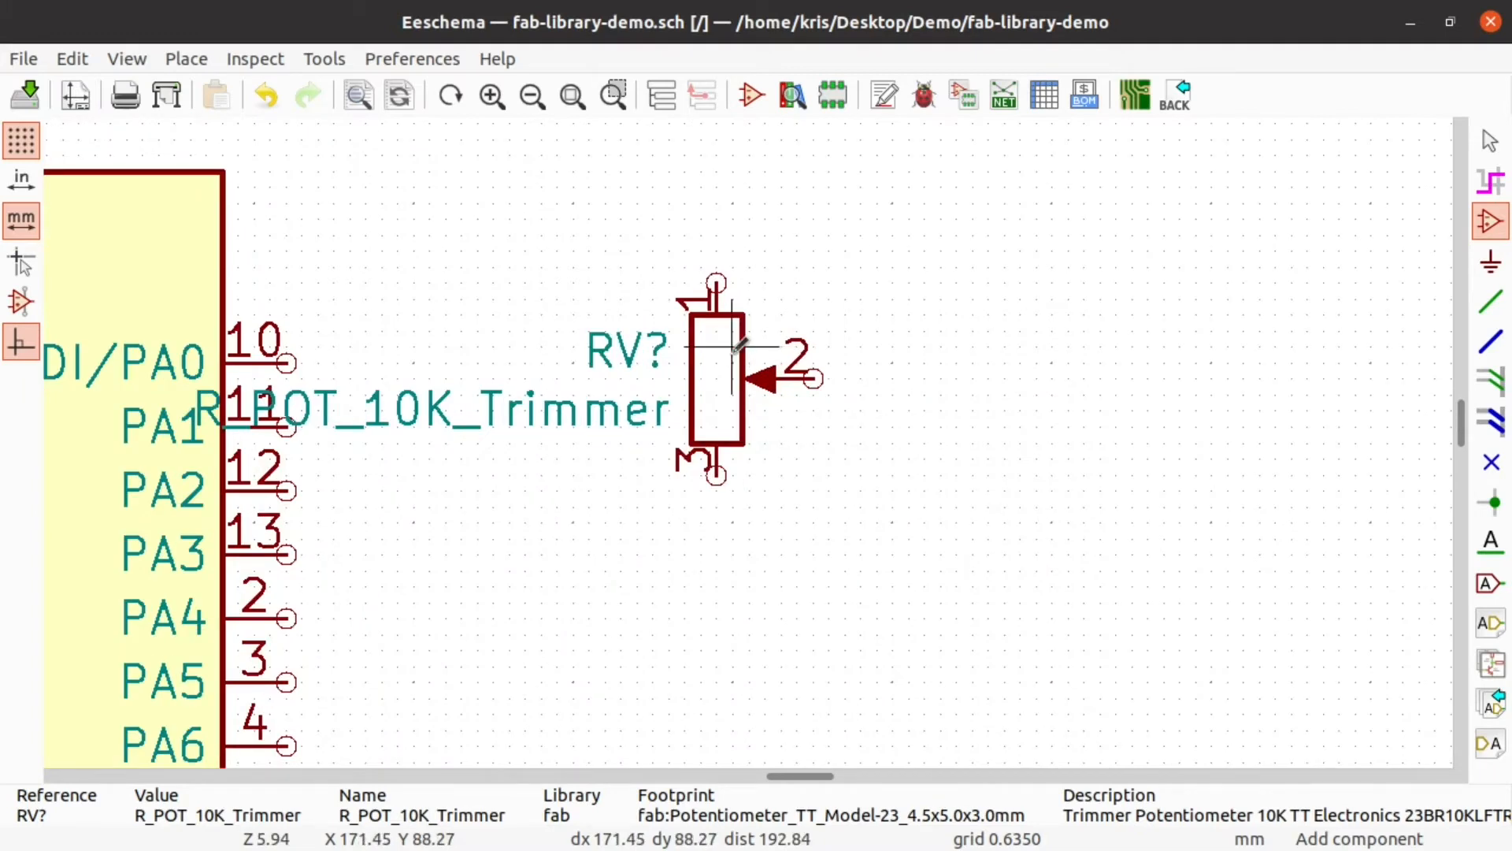
key("r")
key("r")
key("r")
key("r")
key("r")
left_click(718, 363)
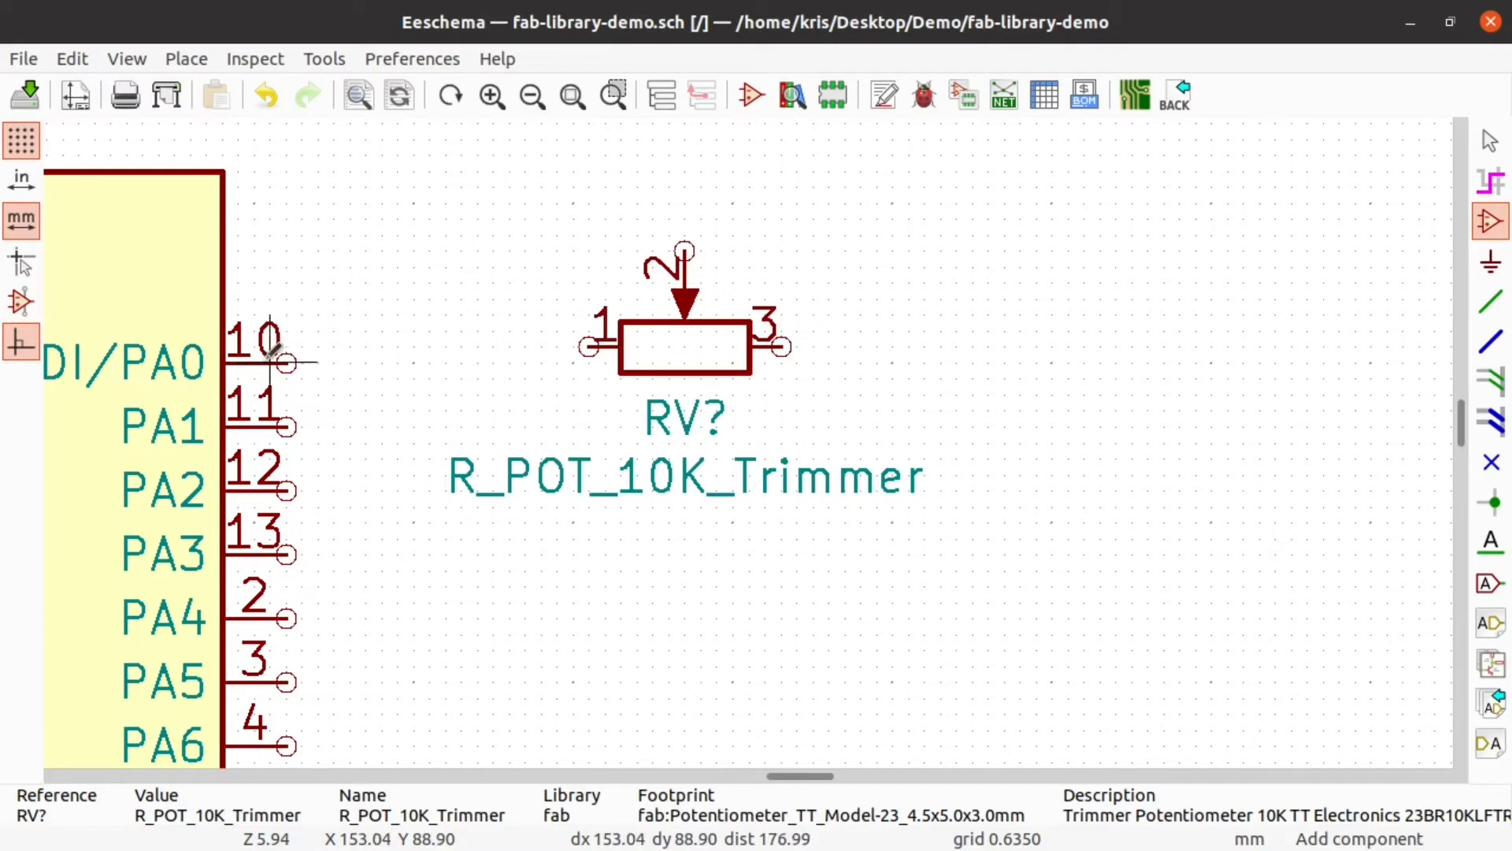
Step: Wire the microcontroller's PA0 pin to trimmer pin 1 and its PA6 pin to trimmer pin 2
key("w")
left_click(589, 347)
scroll(489, 304, "down", 3)
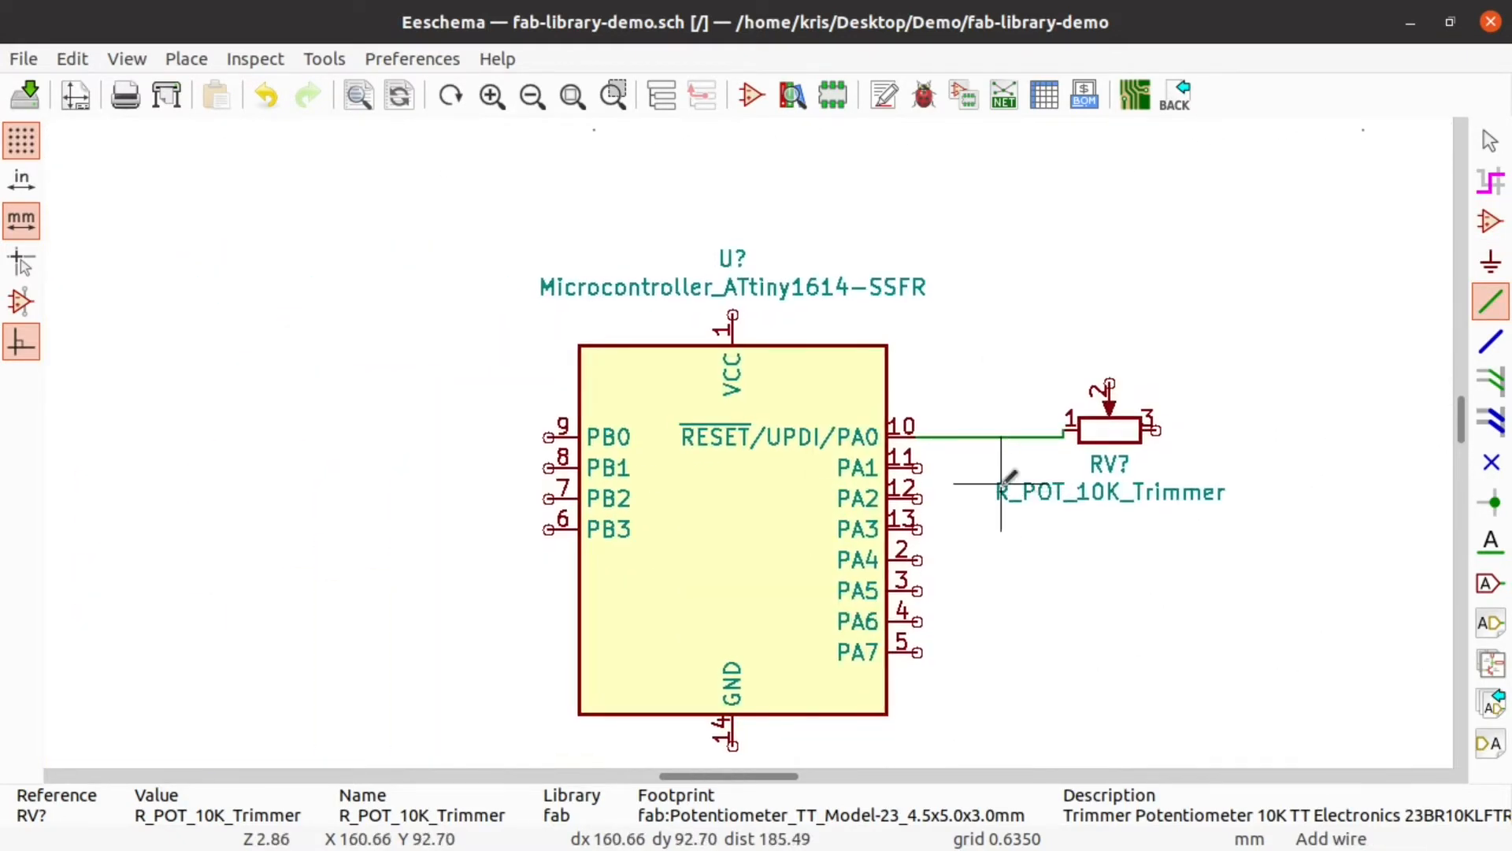
scroll(1001, 482, "down", 1)
left_click(738, 383)
left_click(581, 580)
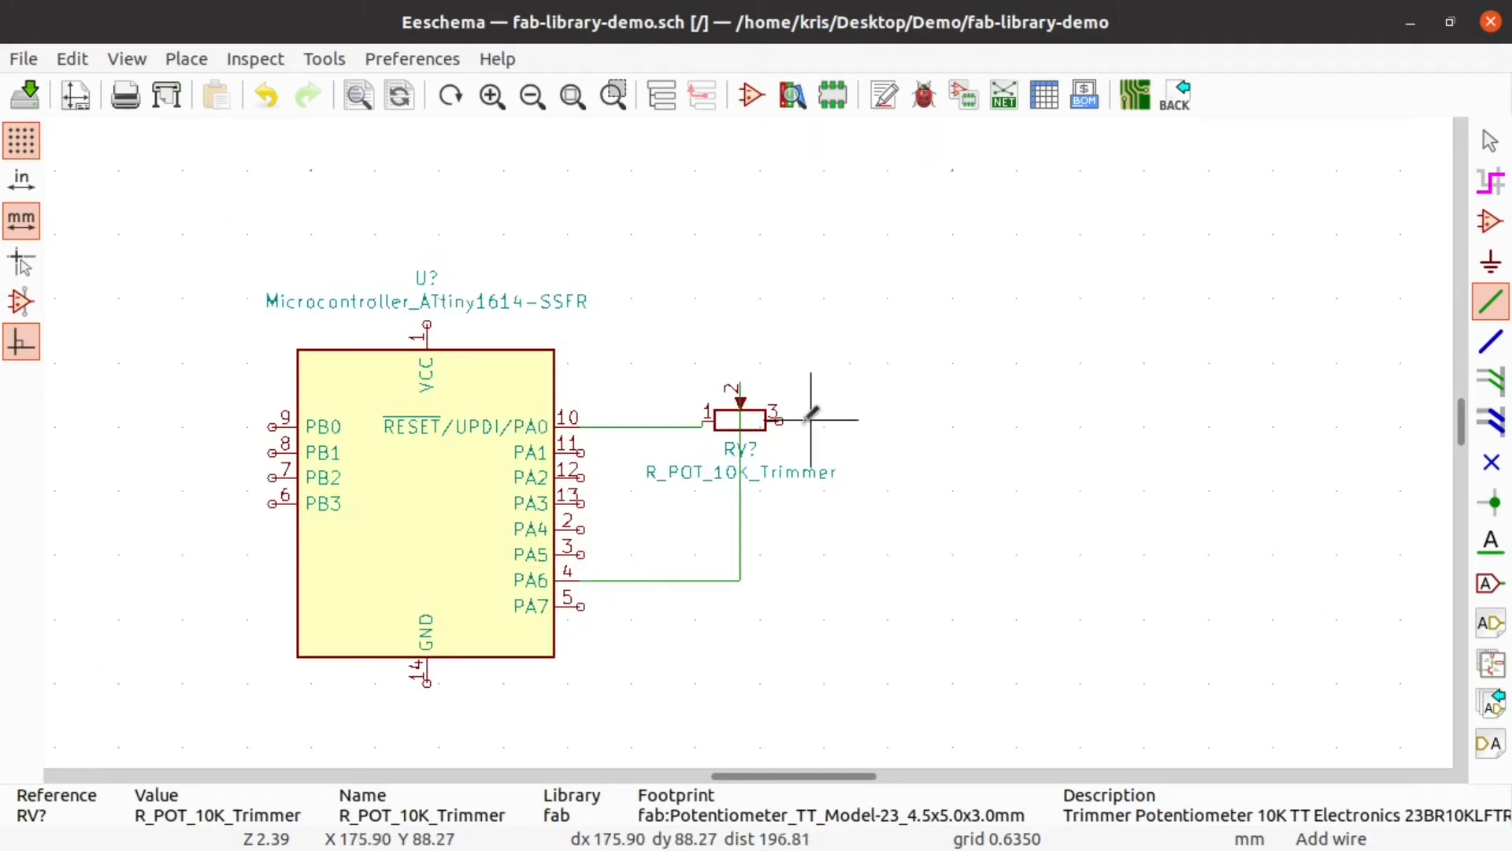
left_click(783, 420)
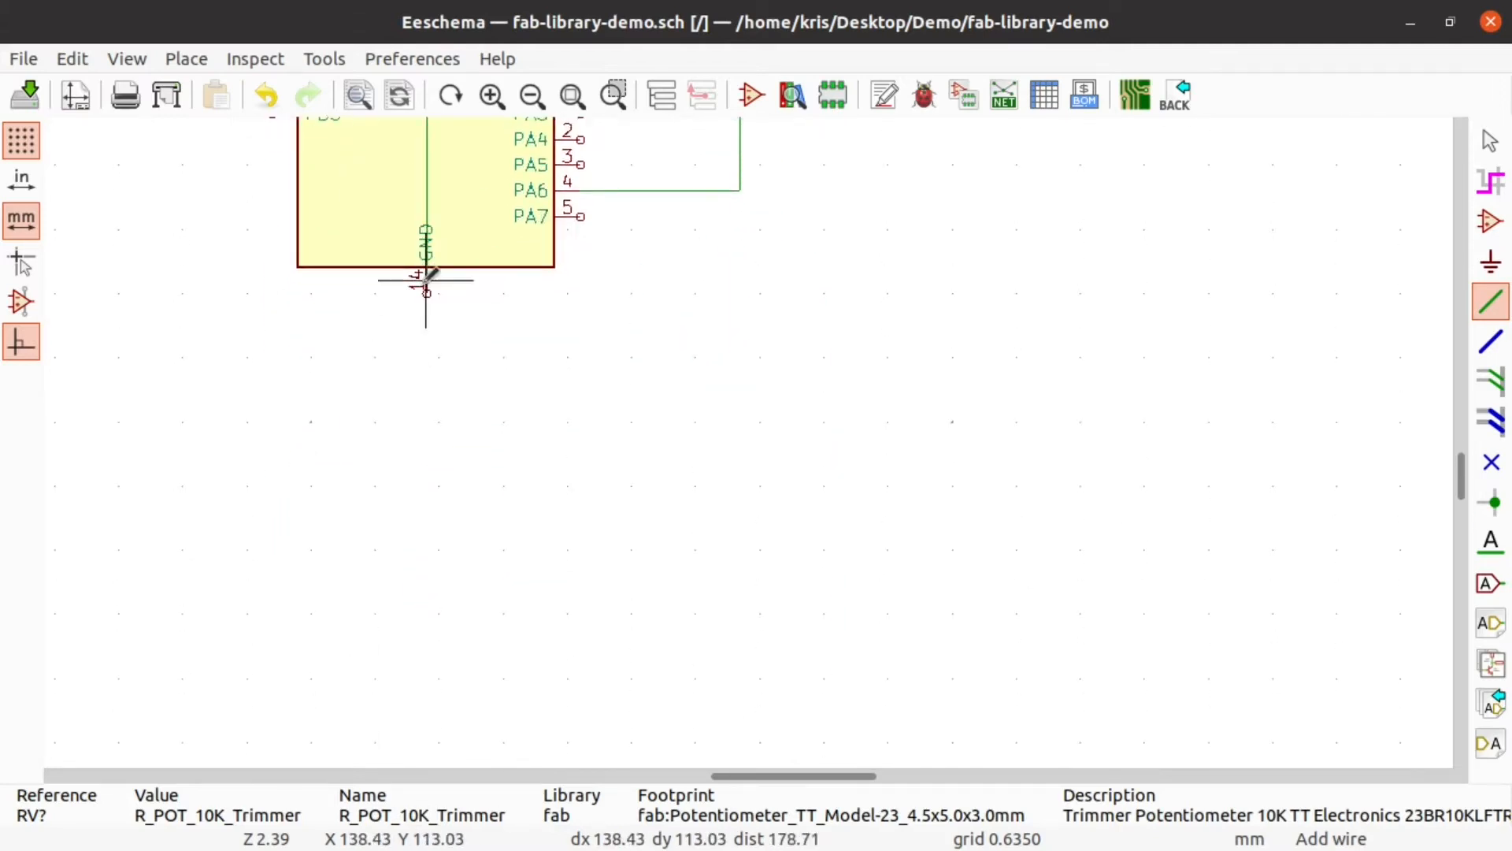
scroll(1056, 519, "up", 1)
scroll(748, 441, "down", 3)
scroll(699, 354, "up", 3)
key("Escape")
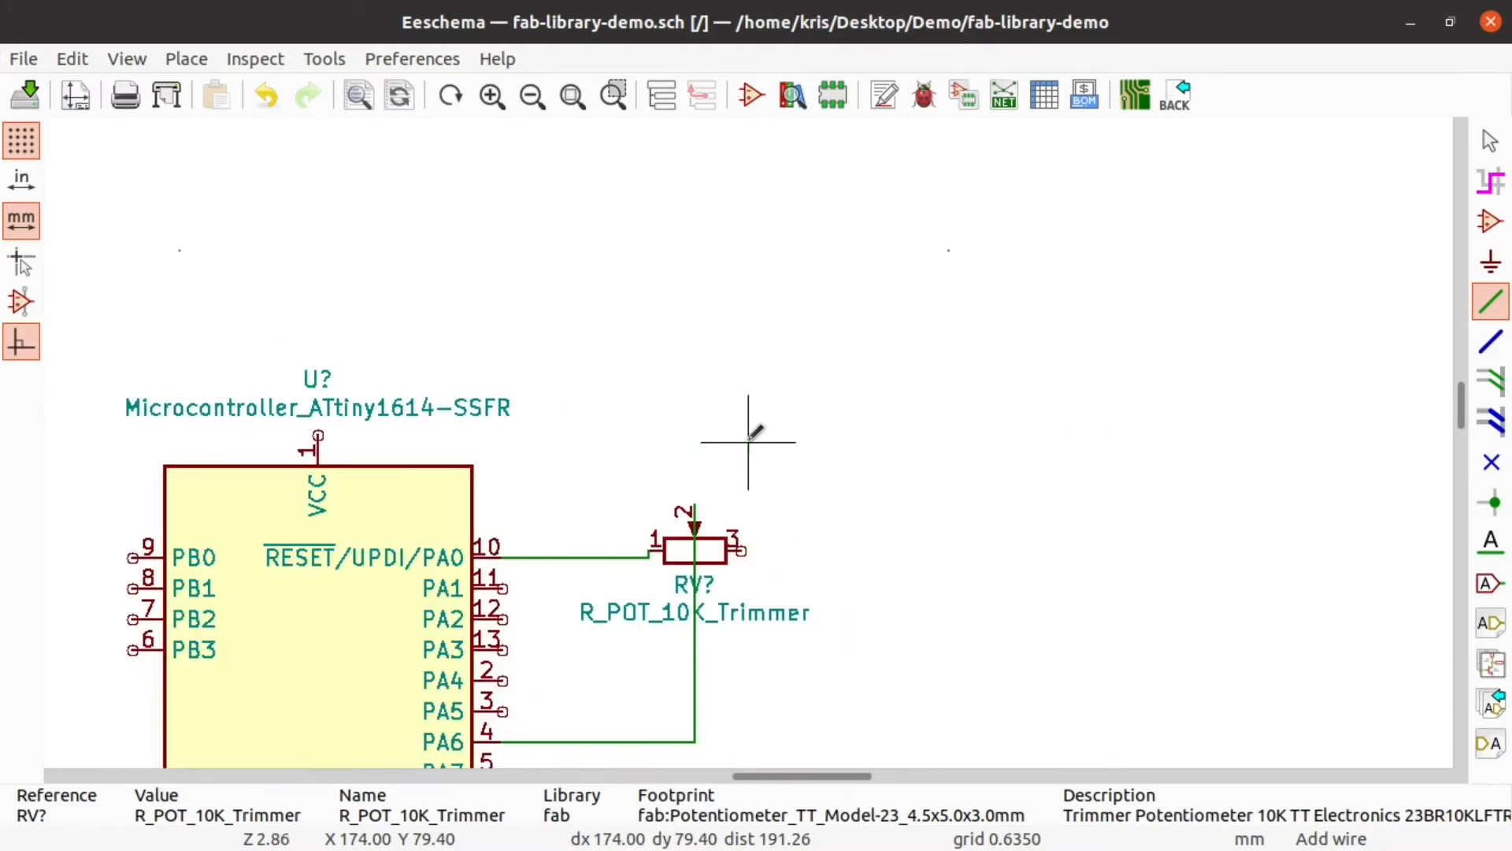
Step: Annotate the entire schematic with components sorted by X position, using the first free number after 0
scroll(480, 687, "up", 1)
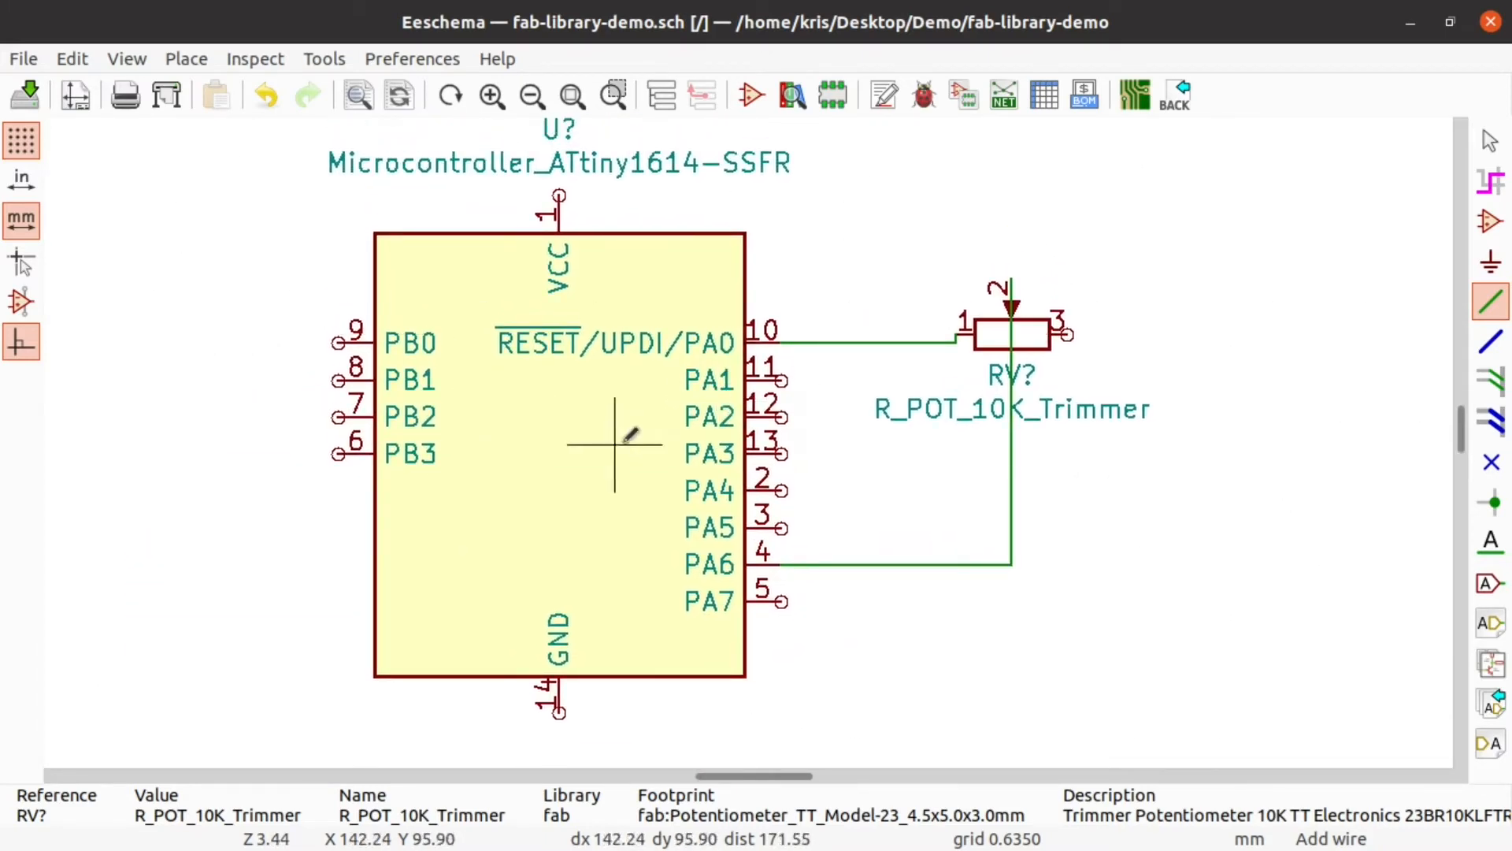
scroll(607, 433, "down", 3)
scroll(608, 453, "up", 1)
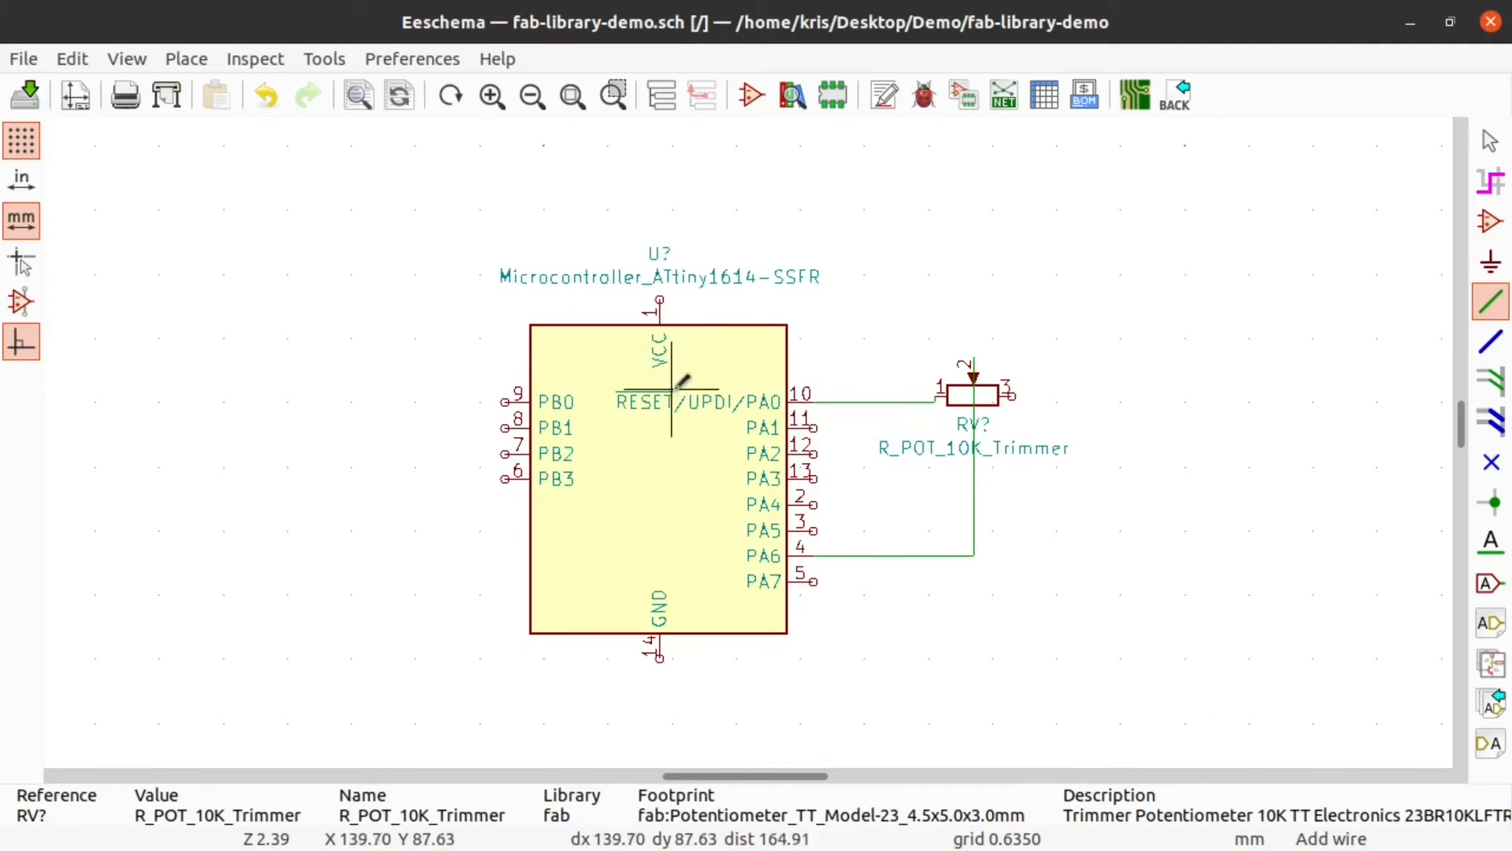
scroll(742, 426, "down", 1)
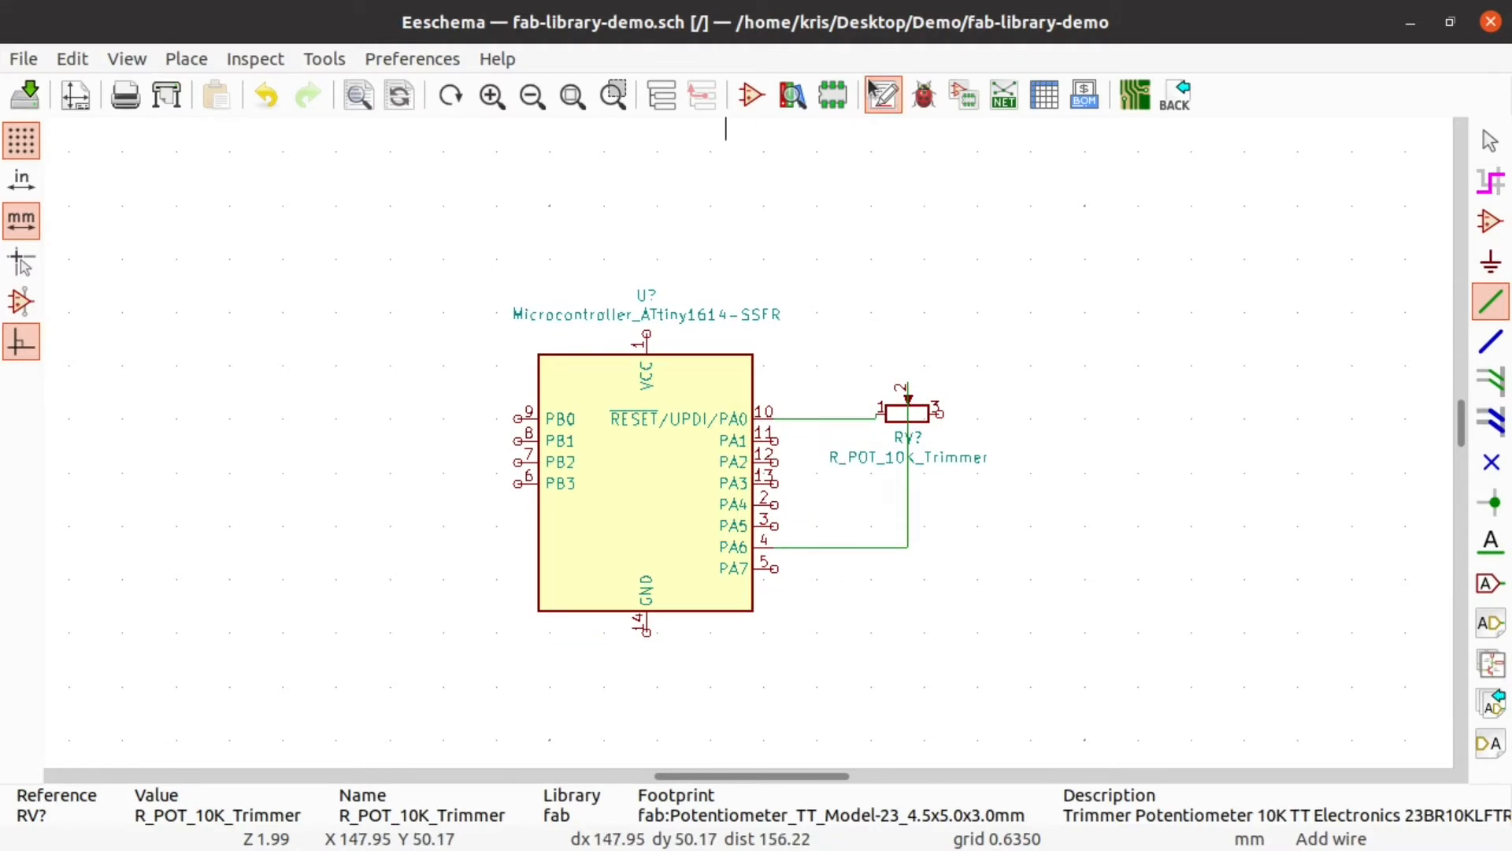
left_click(885, 99)
left_click(1064, 688)
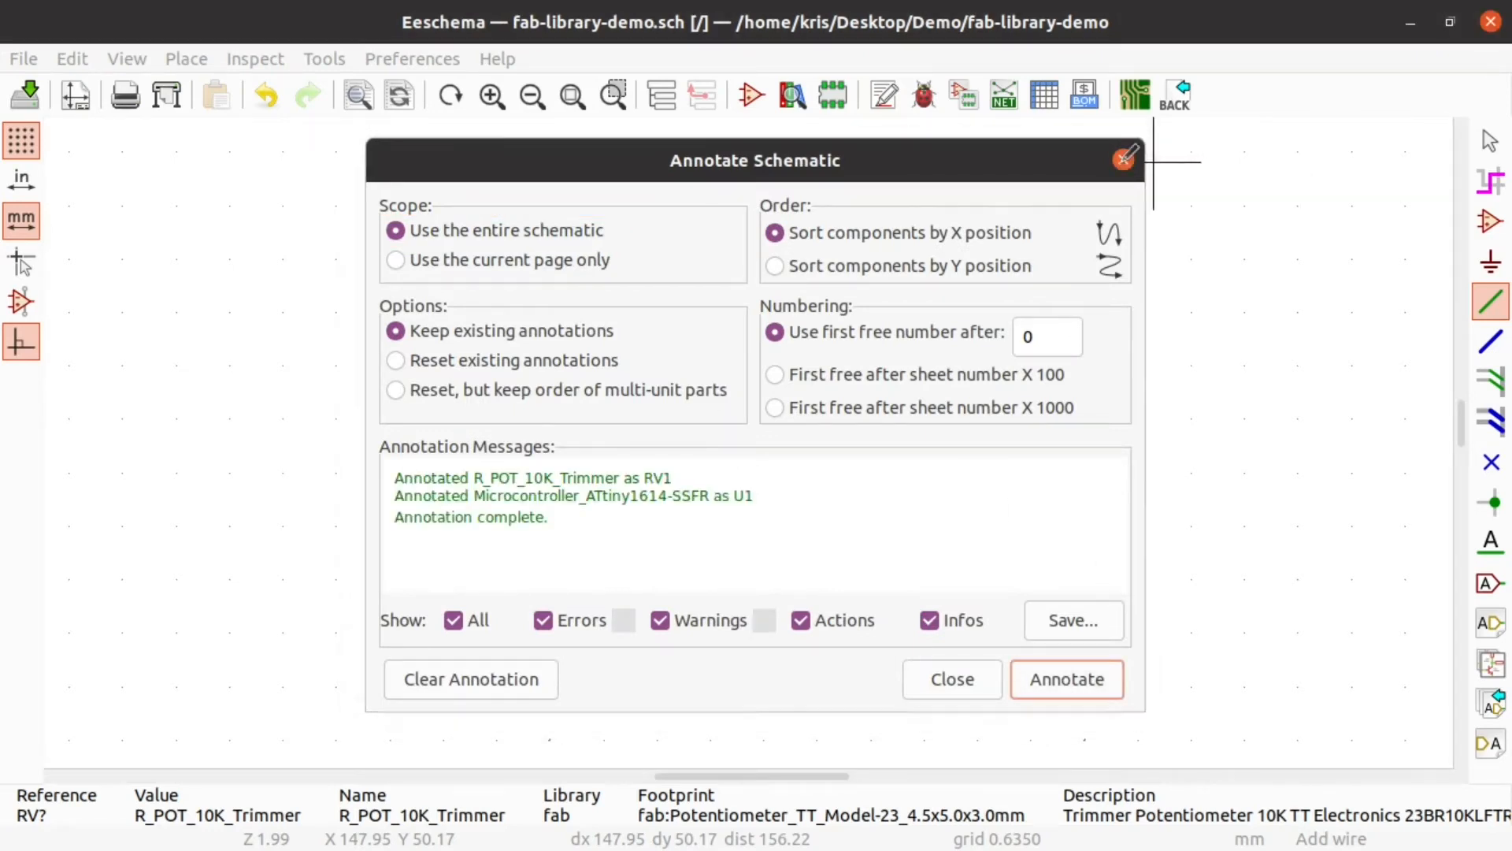
left_click(1123, 161)
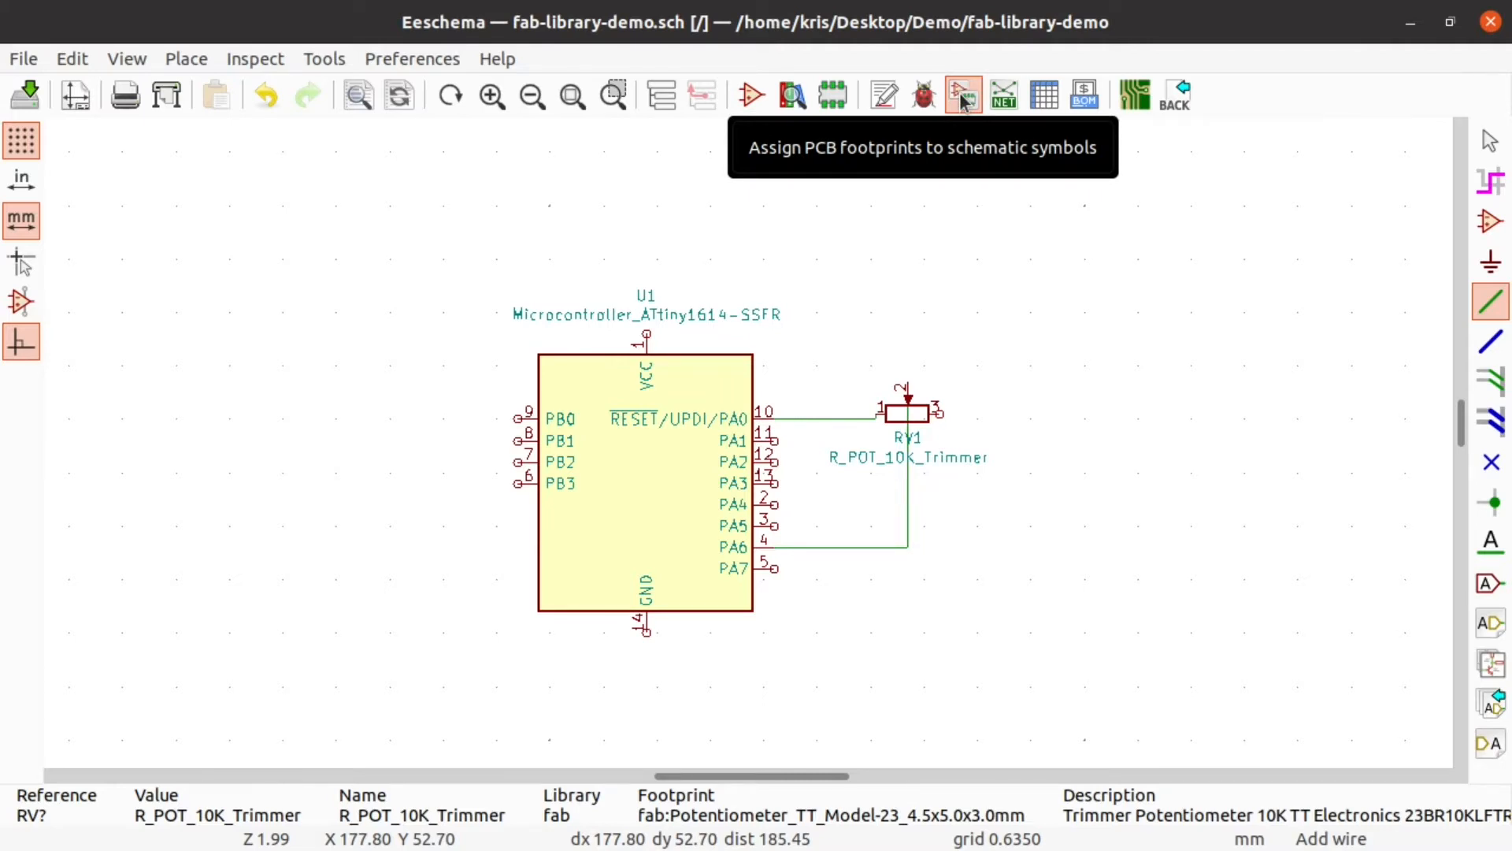
Step: Review the footprints assigned to the trimmer RV1 and the microcontroller U1 in the footprint assignments
left_click(962, 98)
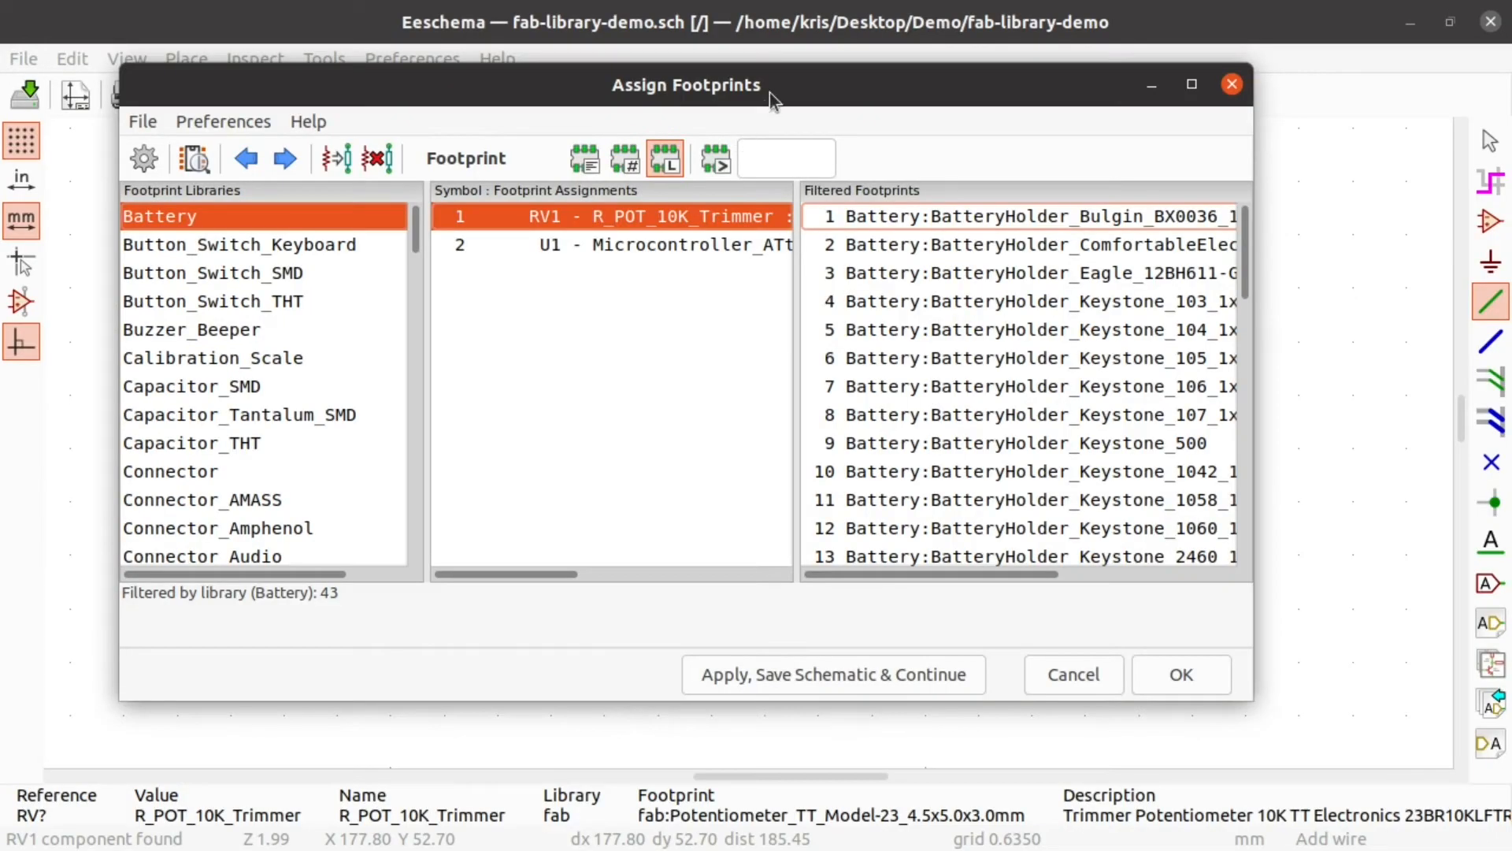
double_click(769, 93)
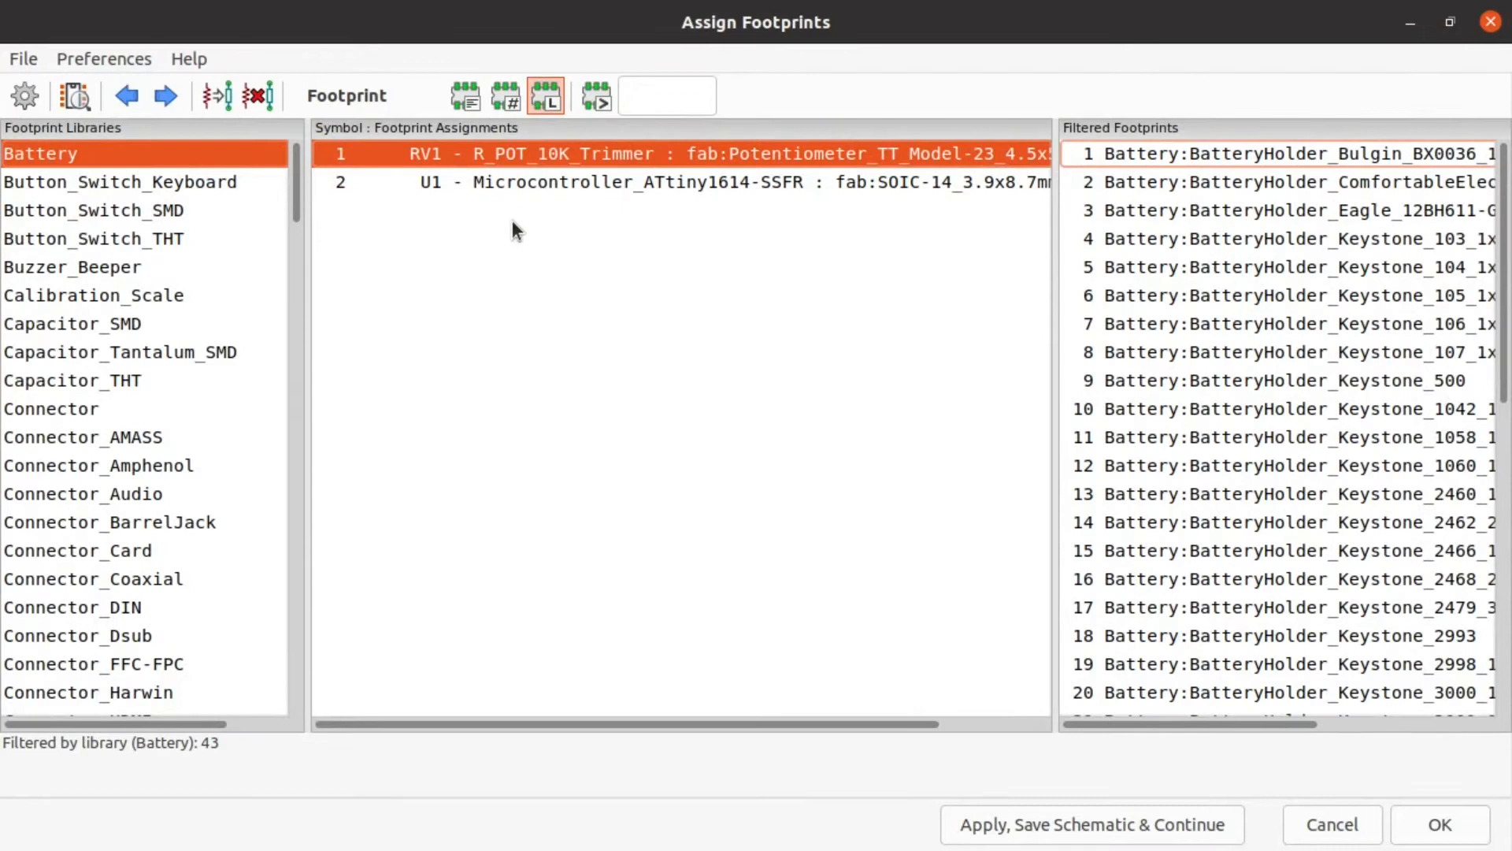
left_click(613, 190)
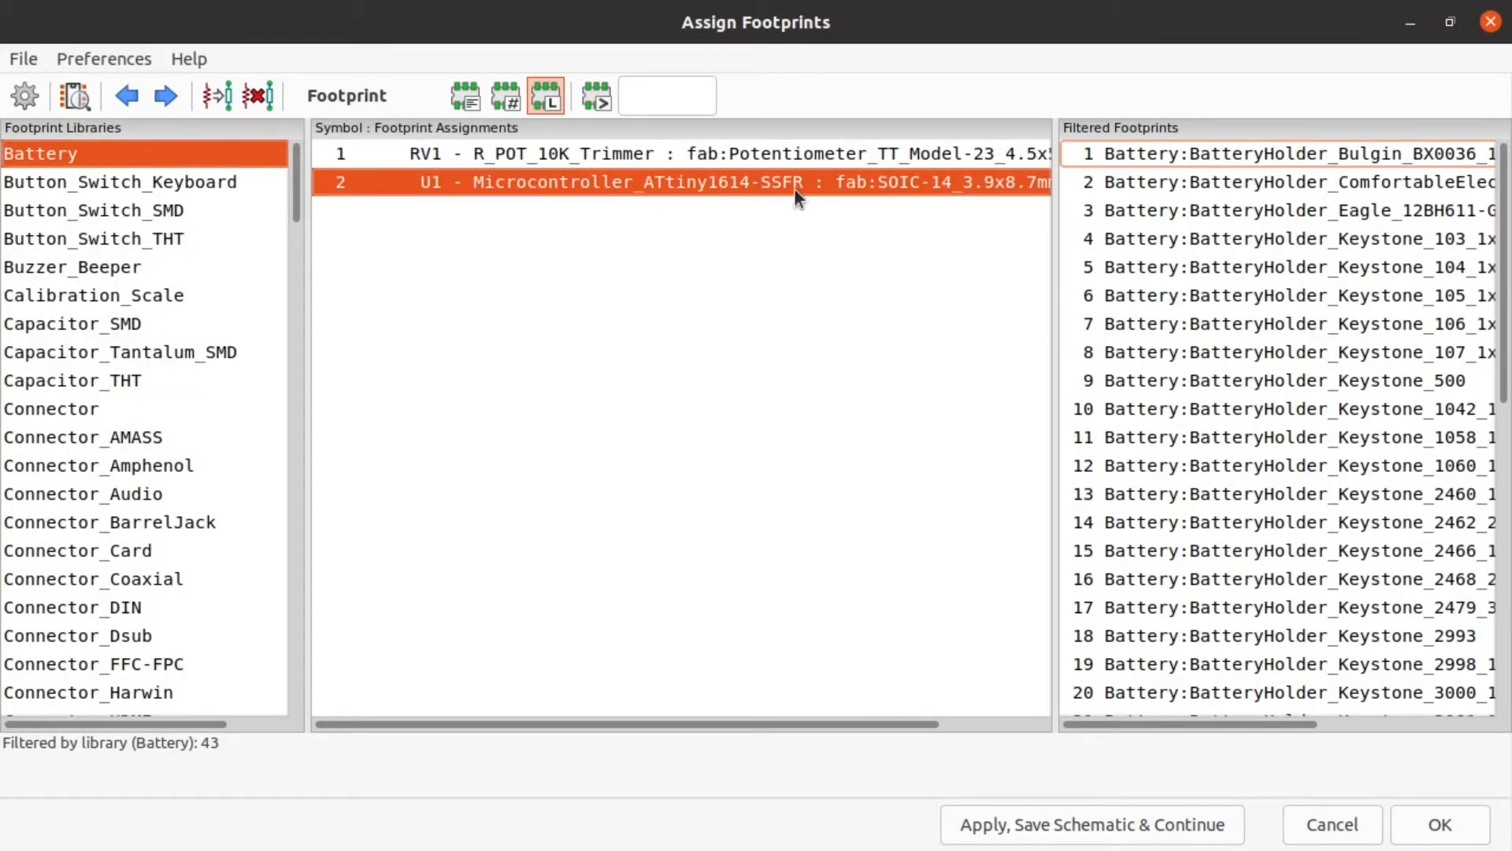
left_click(673, 155)
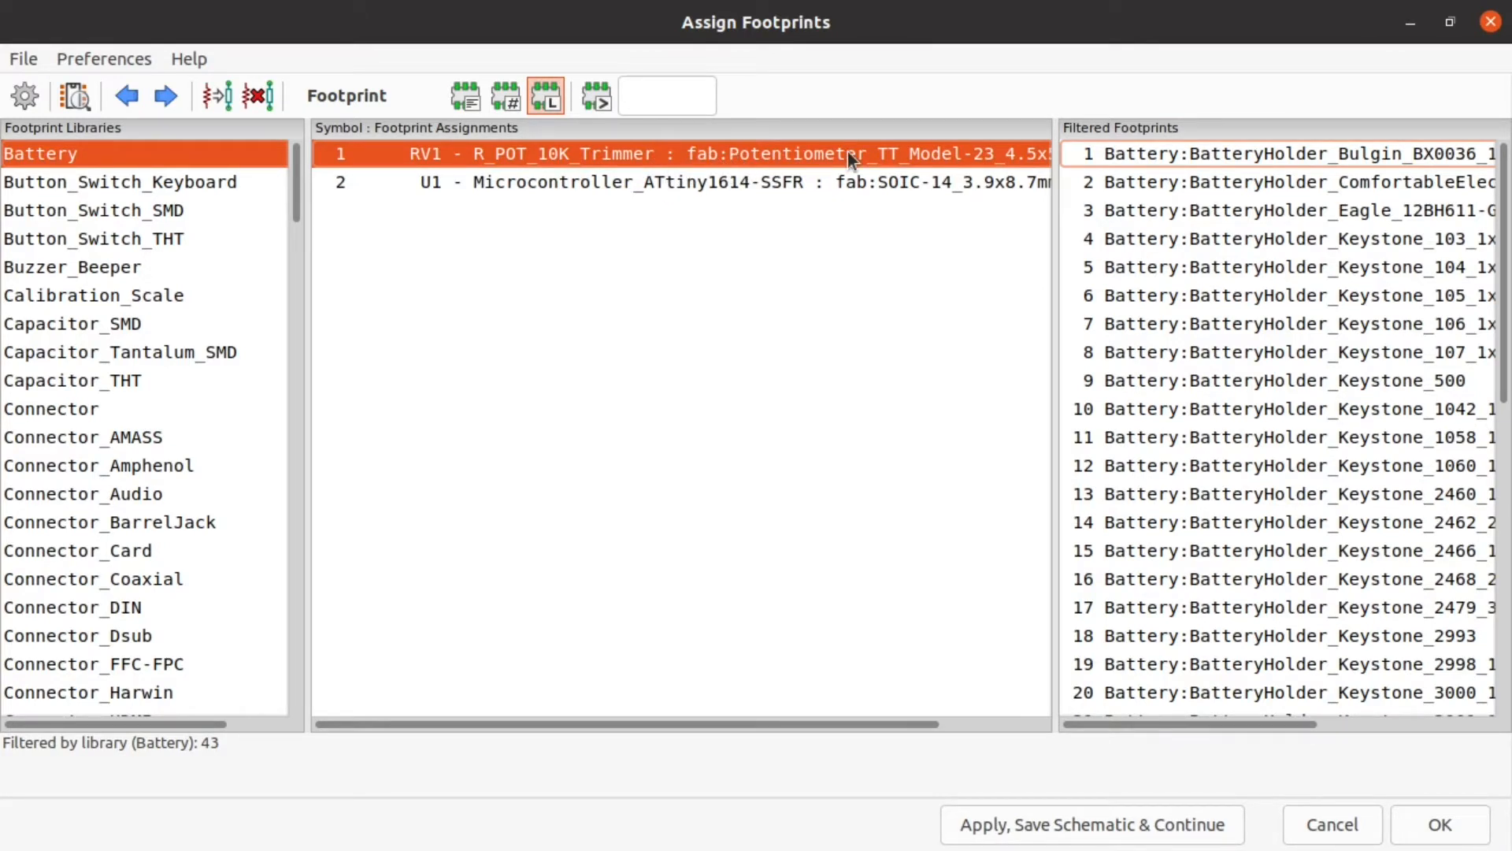
left_click(819, 187)
left_click(769, 152)
left_click(769, 175)
left_click(764, 151)
left_click(747, 182)
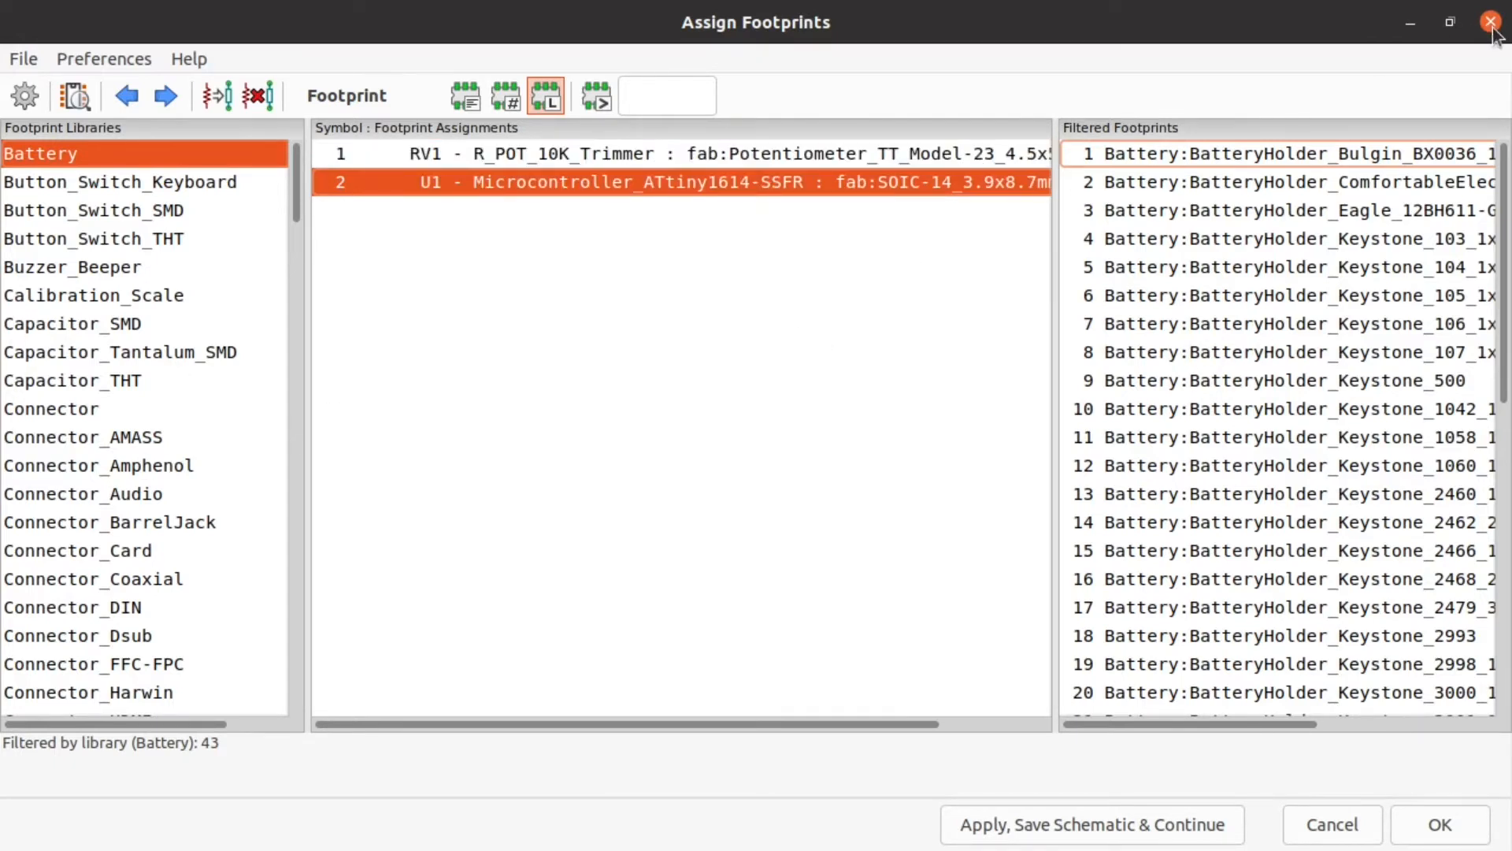
left_click(1491, 22)
Step: Place the fab library's R resistor beside the microcontroller's PB0 pin, rotated horizontally
scroll(748, 432, "up", 5)
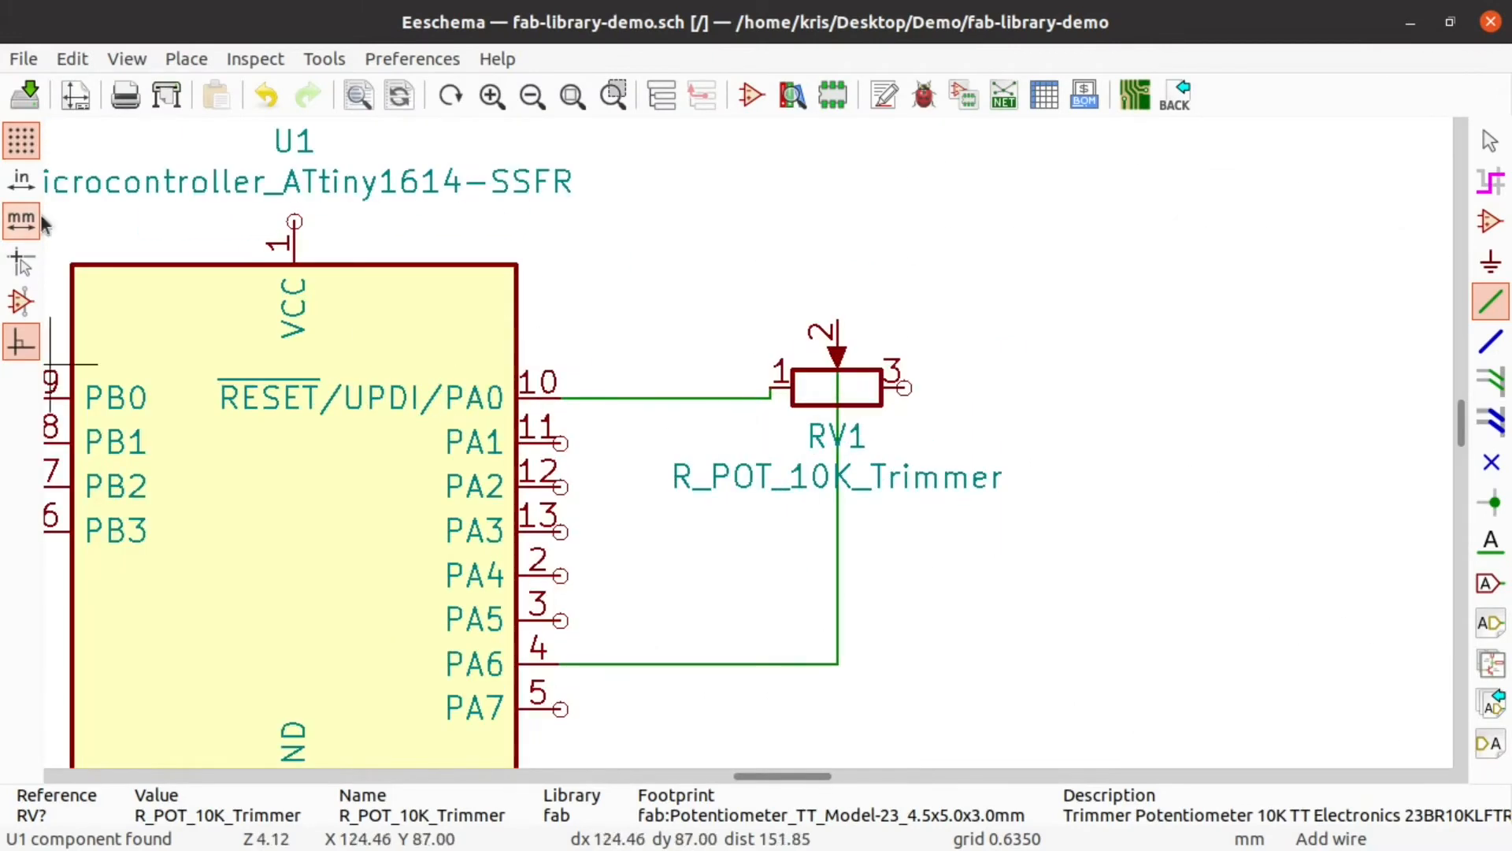
key("a")
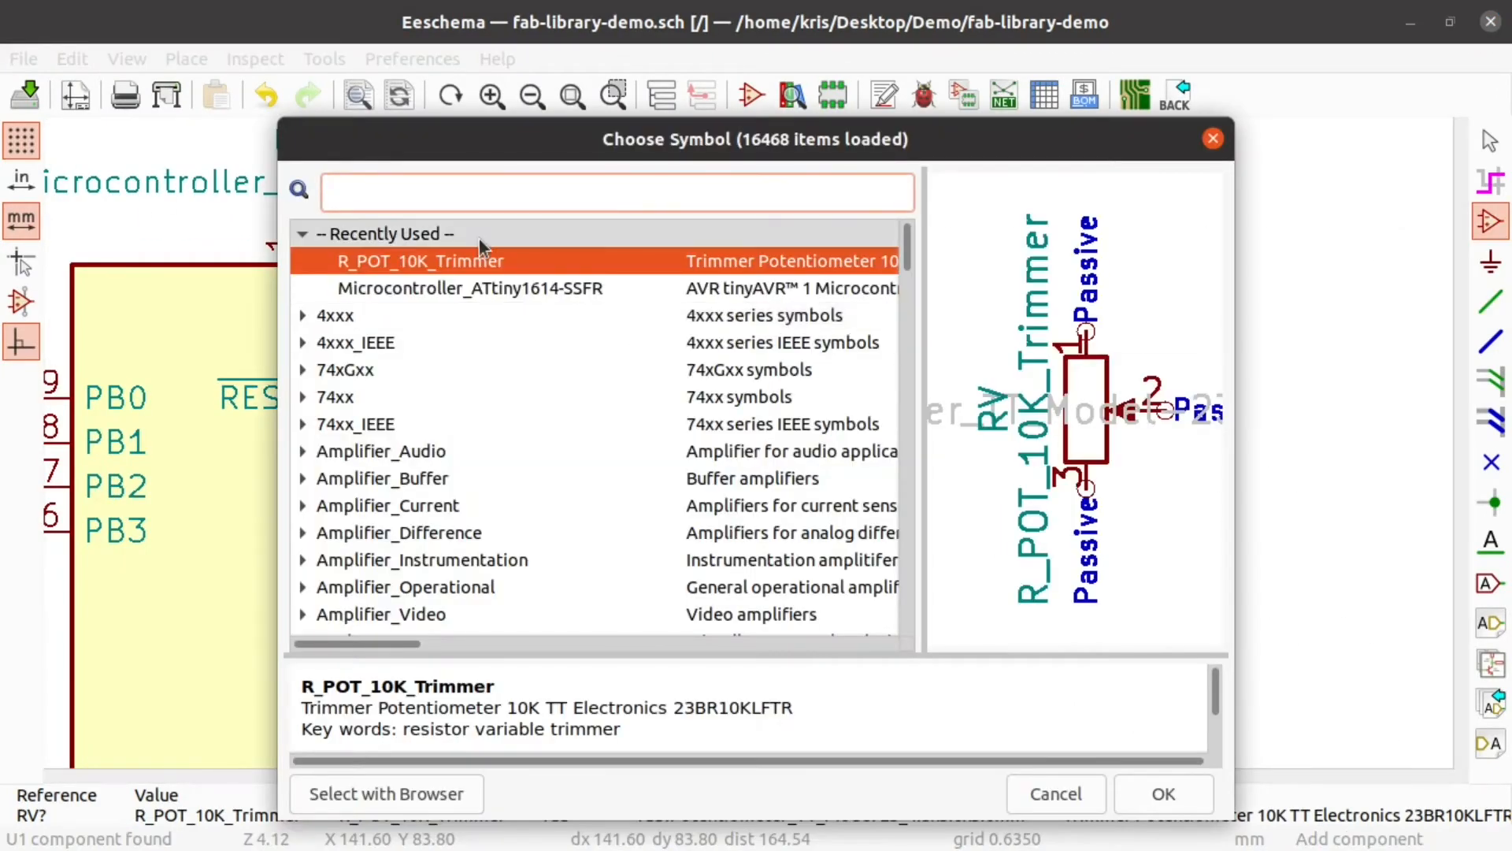
type("fab r")
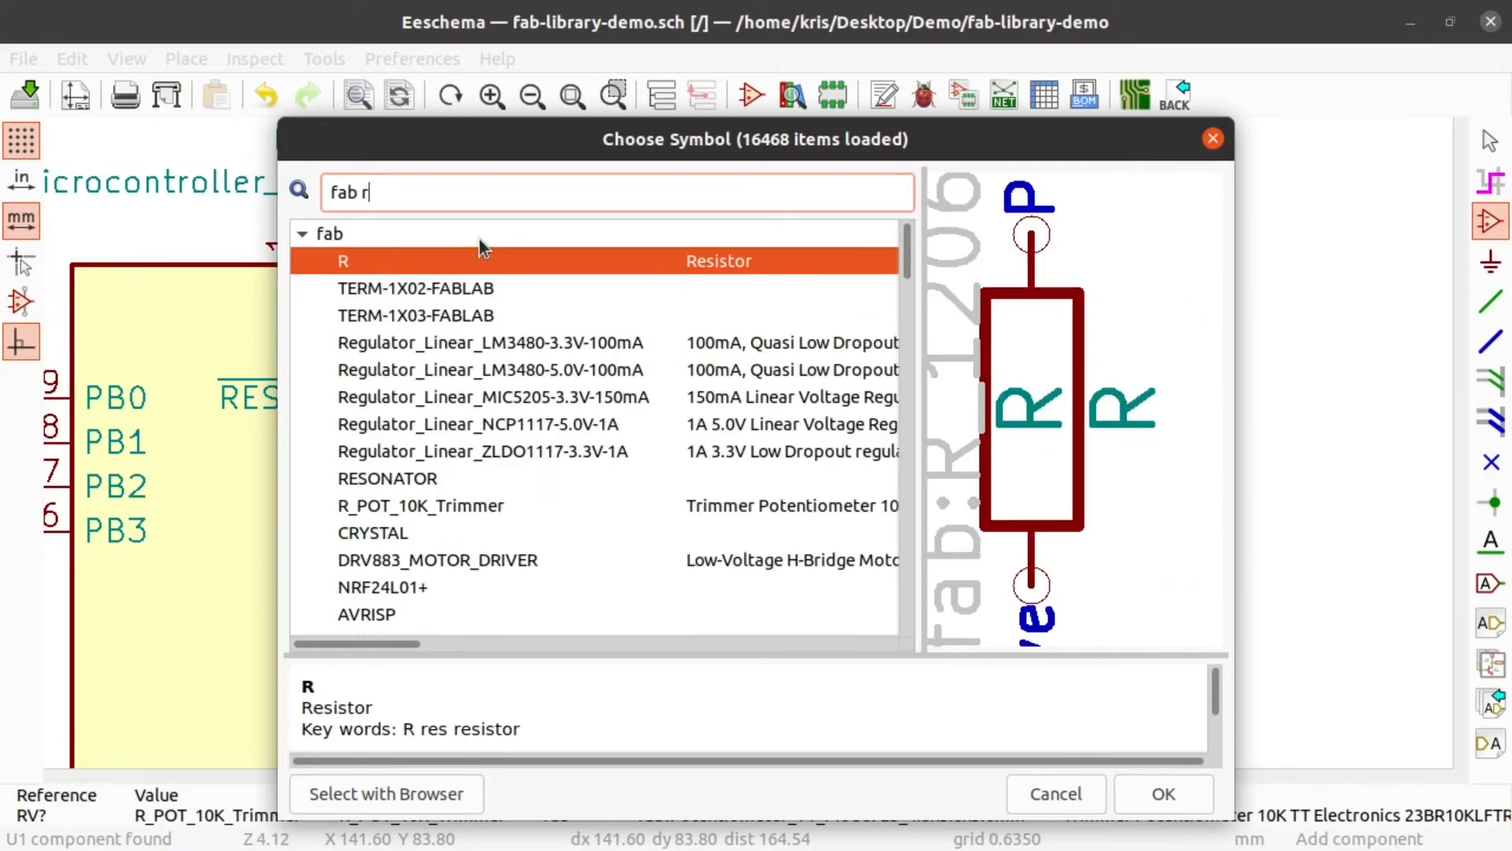
double_click(465, 266)
scroll(642, 636, "down", 2)
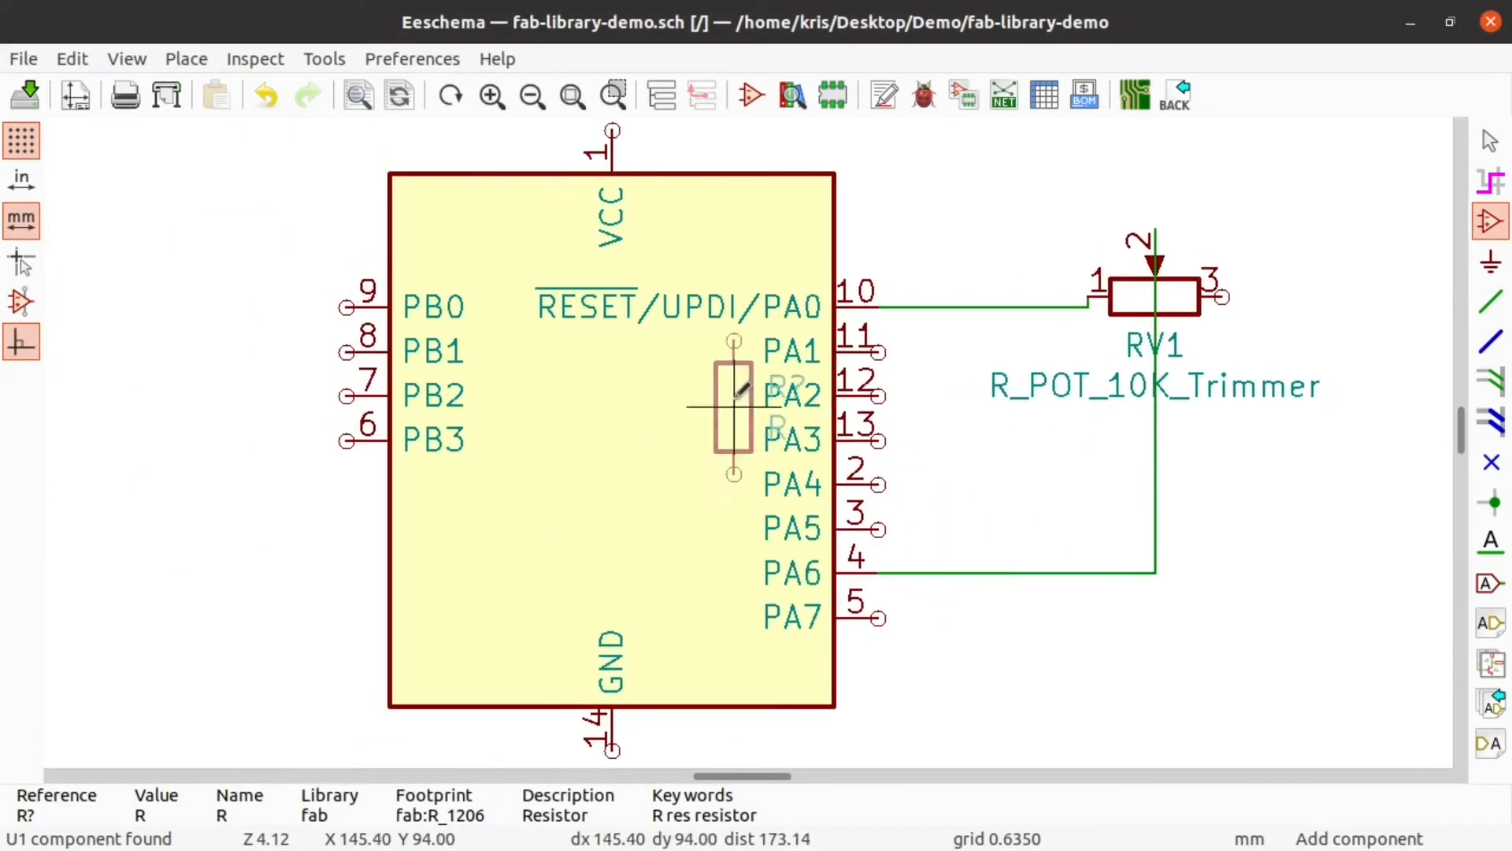
key("e")
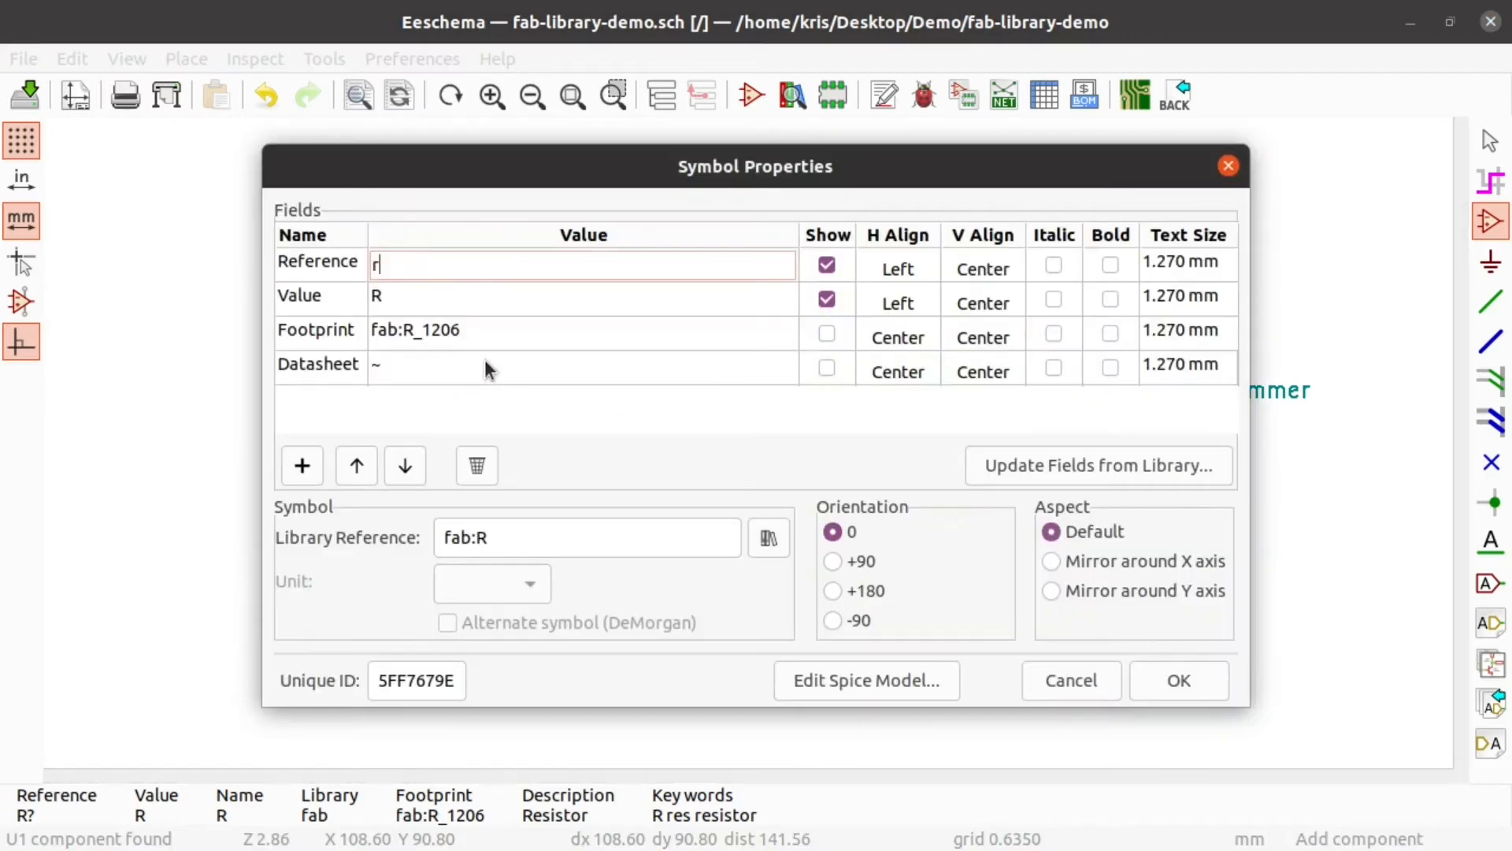
left_click(1093, 689)
key("r")
left_click(602, 413)
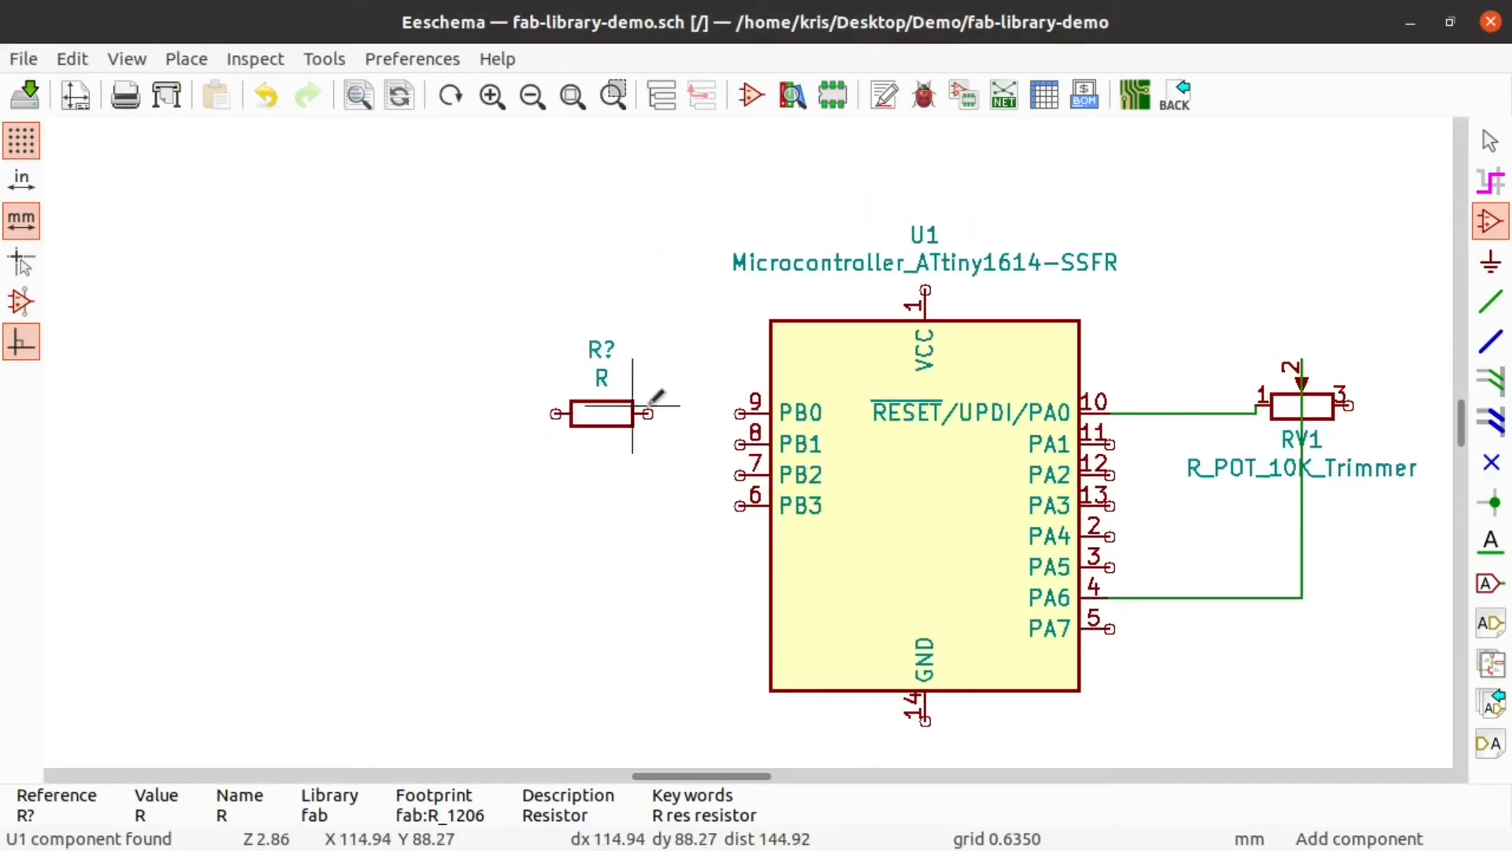
key("e")
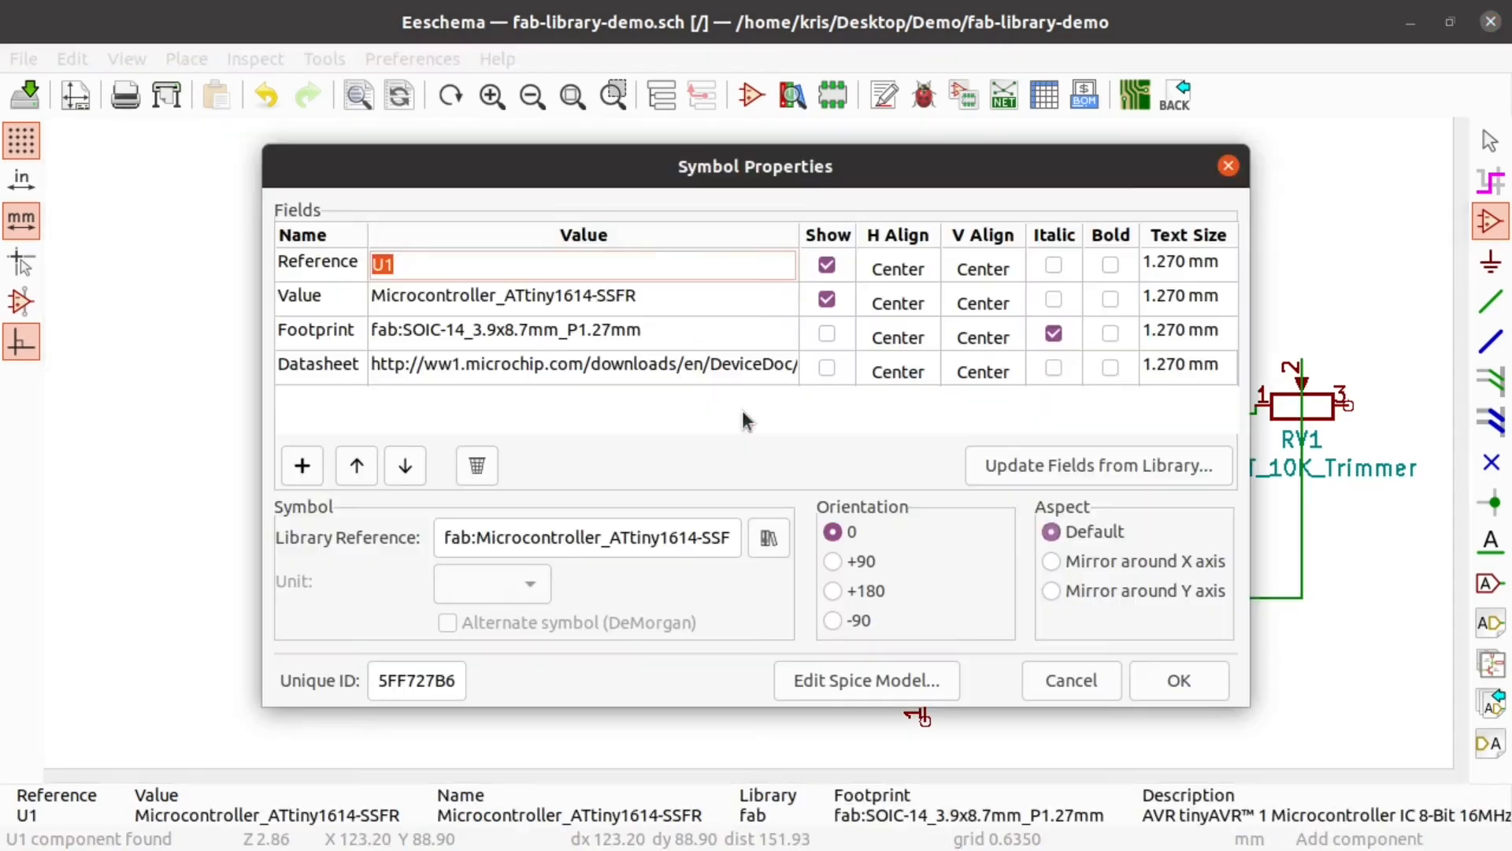
left_click(1067, 679)
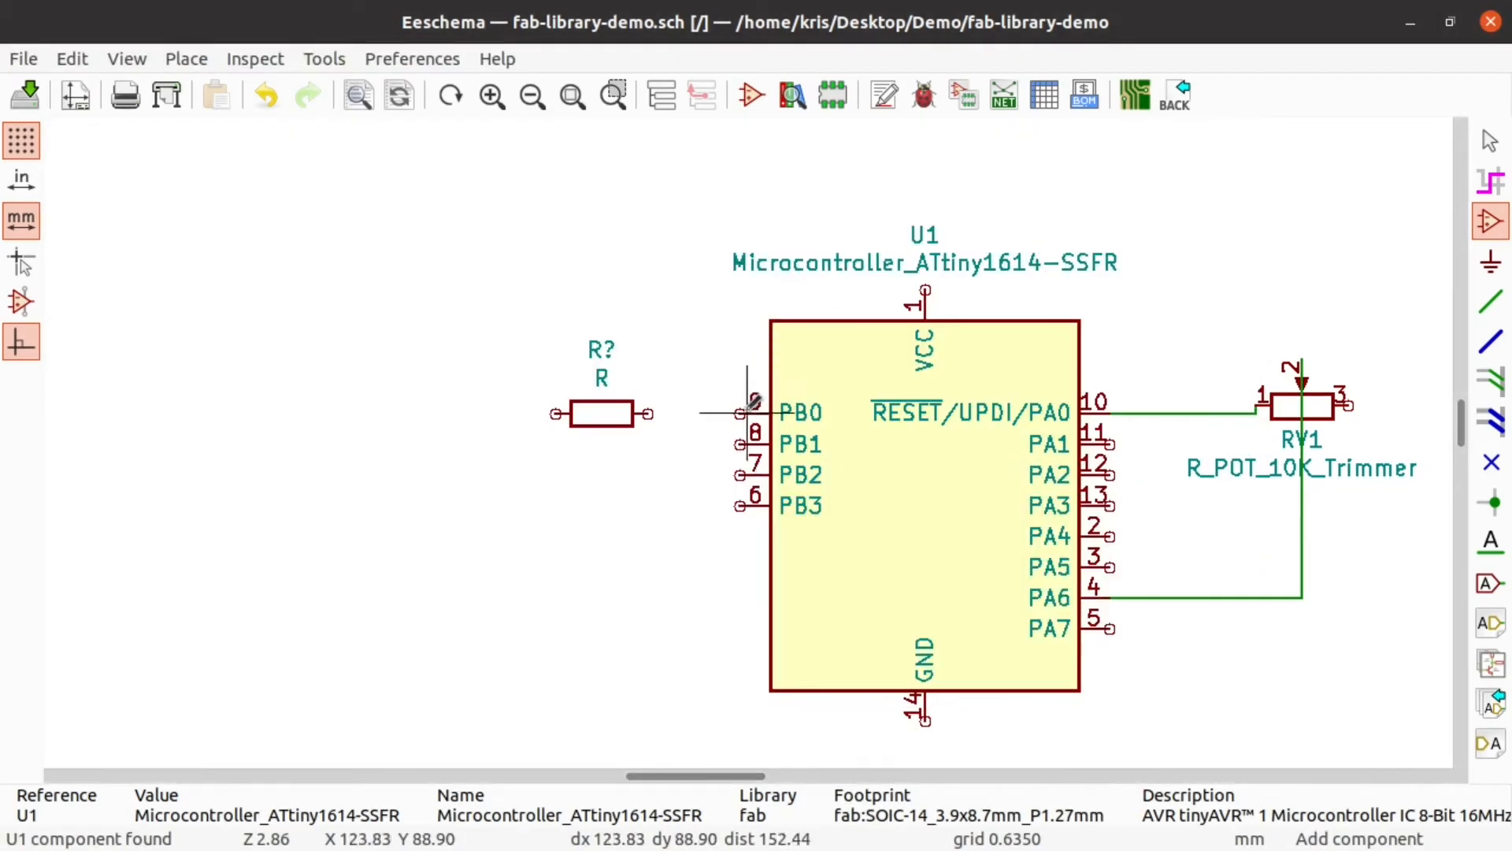
Step: Wire the microcontroller's PB0 pin to the resistor's near end and put a no-connect flag on its free end
key("w")
left_click(647, 413)
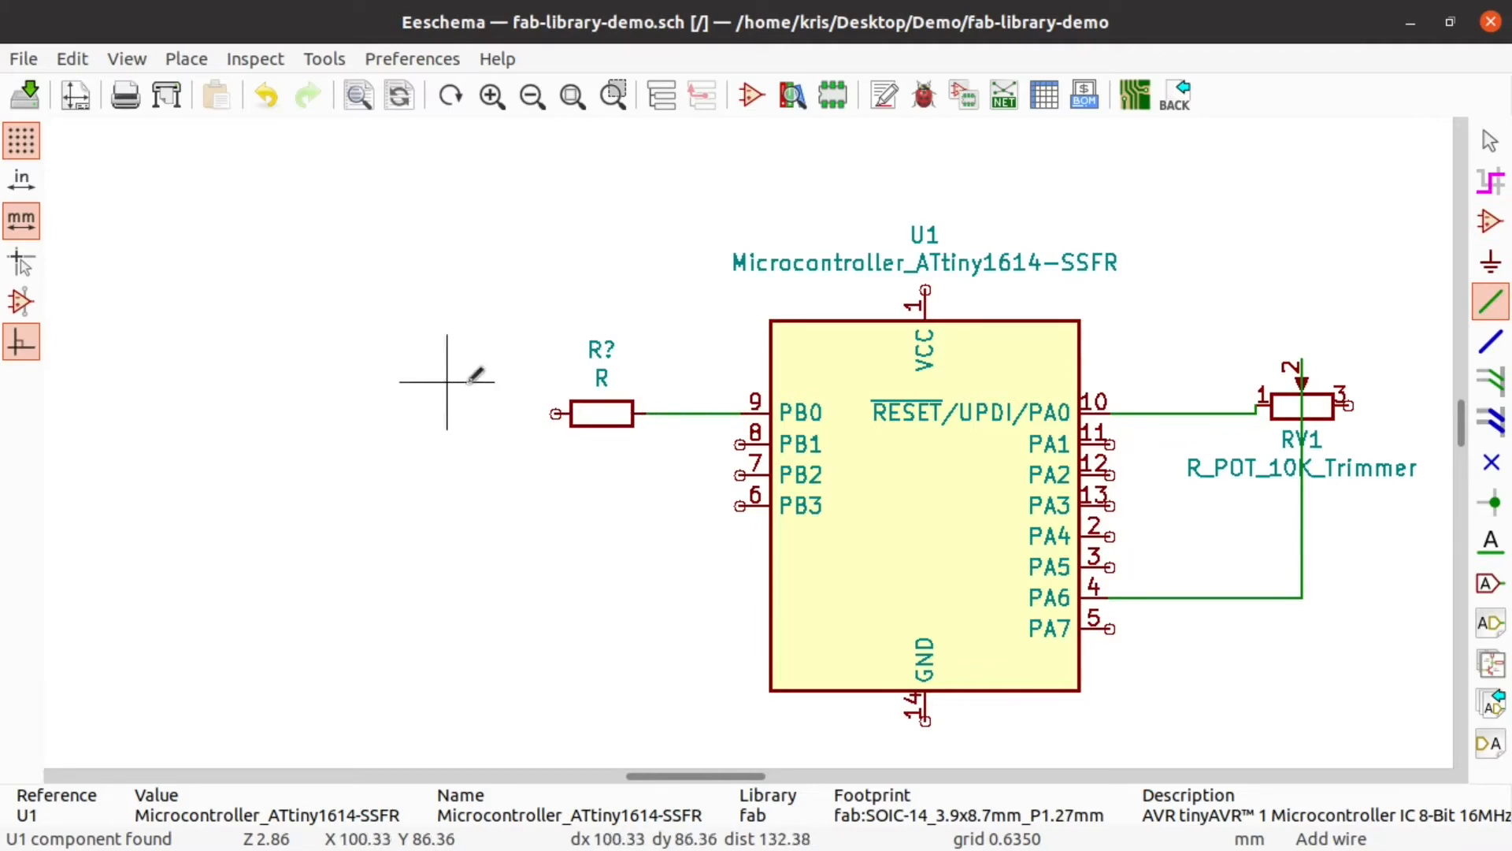
left_click(1491, 462)
left_click(555, 413)
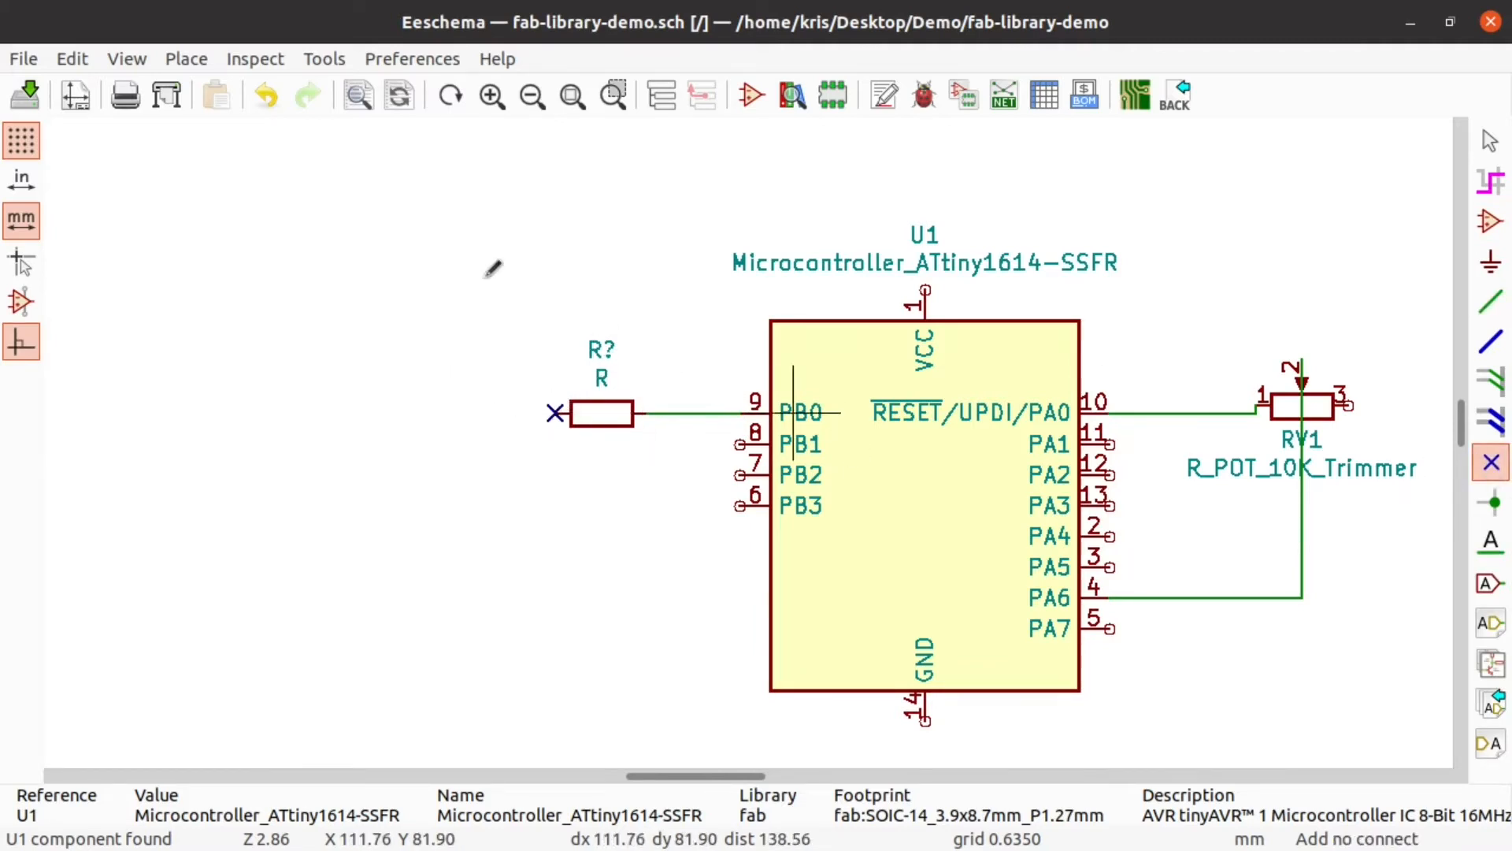
Step: Annotate the newly added resistor, keeping the existing annotations of the other components
scroll(759, 425, "up", 1)
scroll(651, 270, "down", 2)
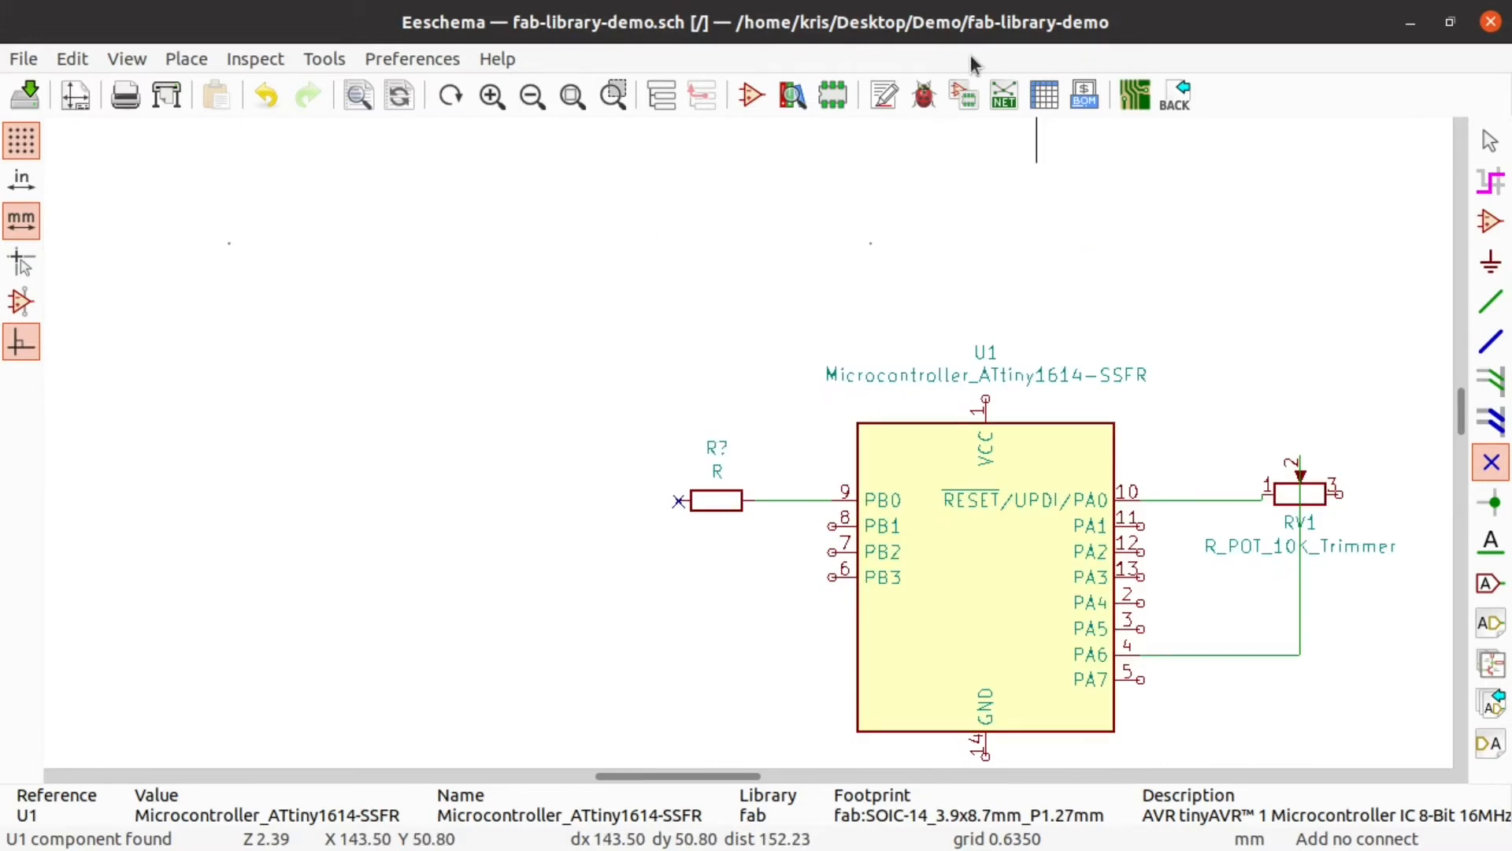
left_click(884, 95)
left_click(1087, 679)
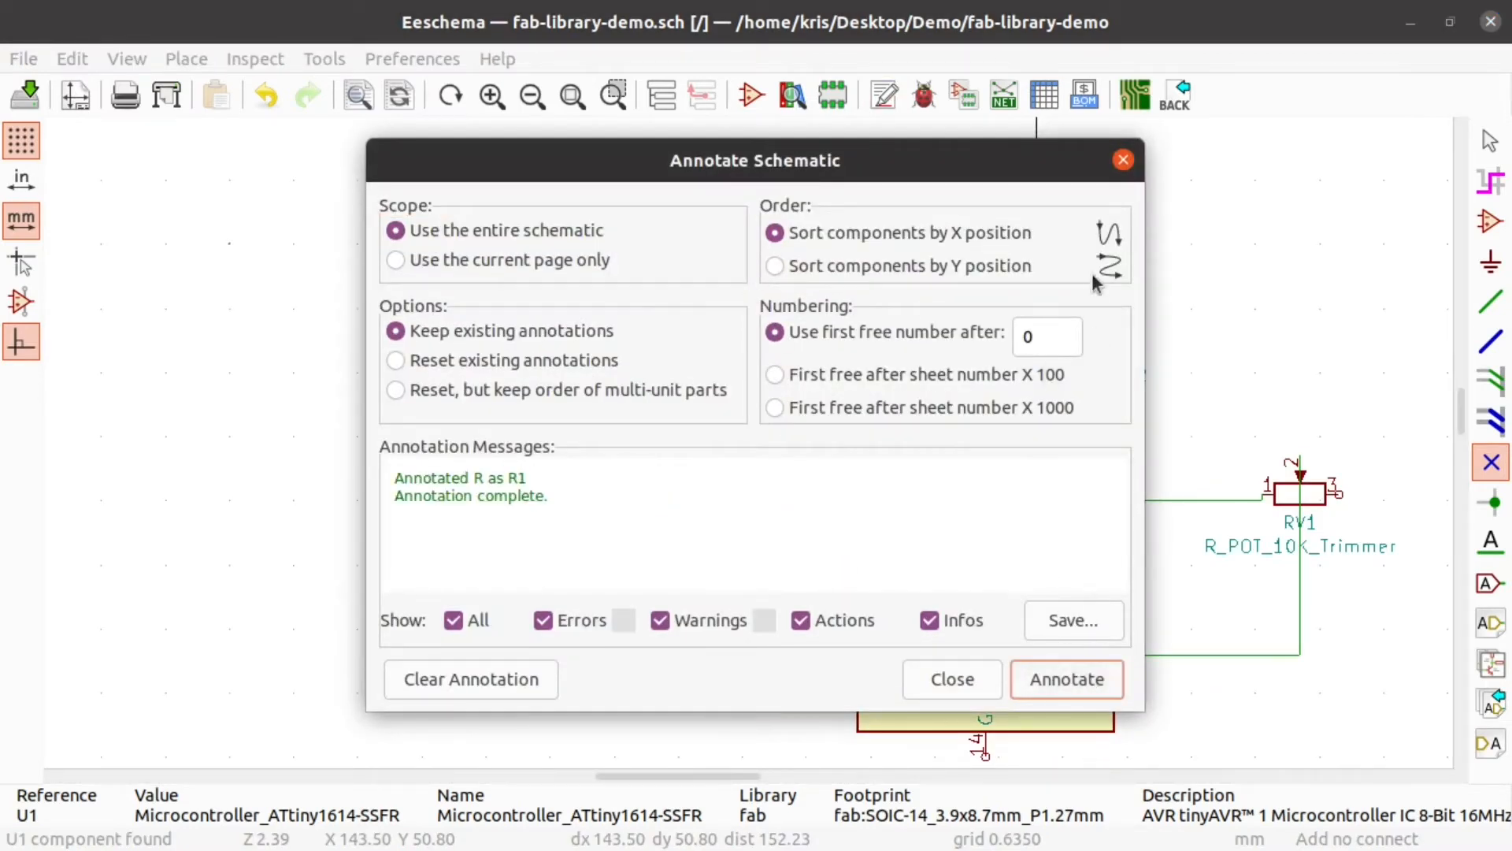
left_click(1123, 161)
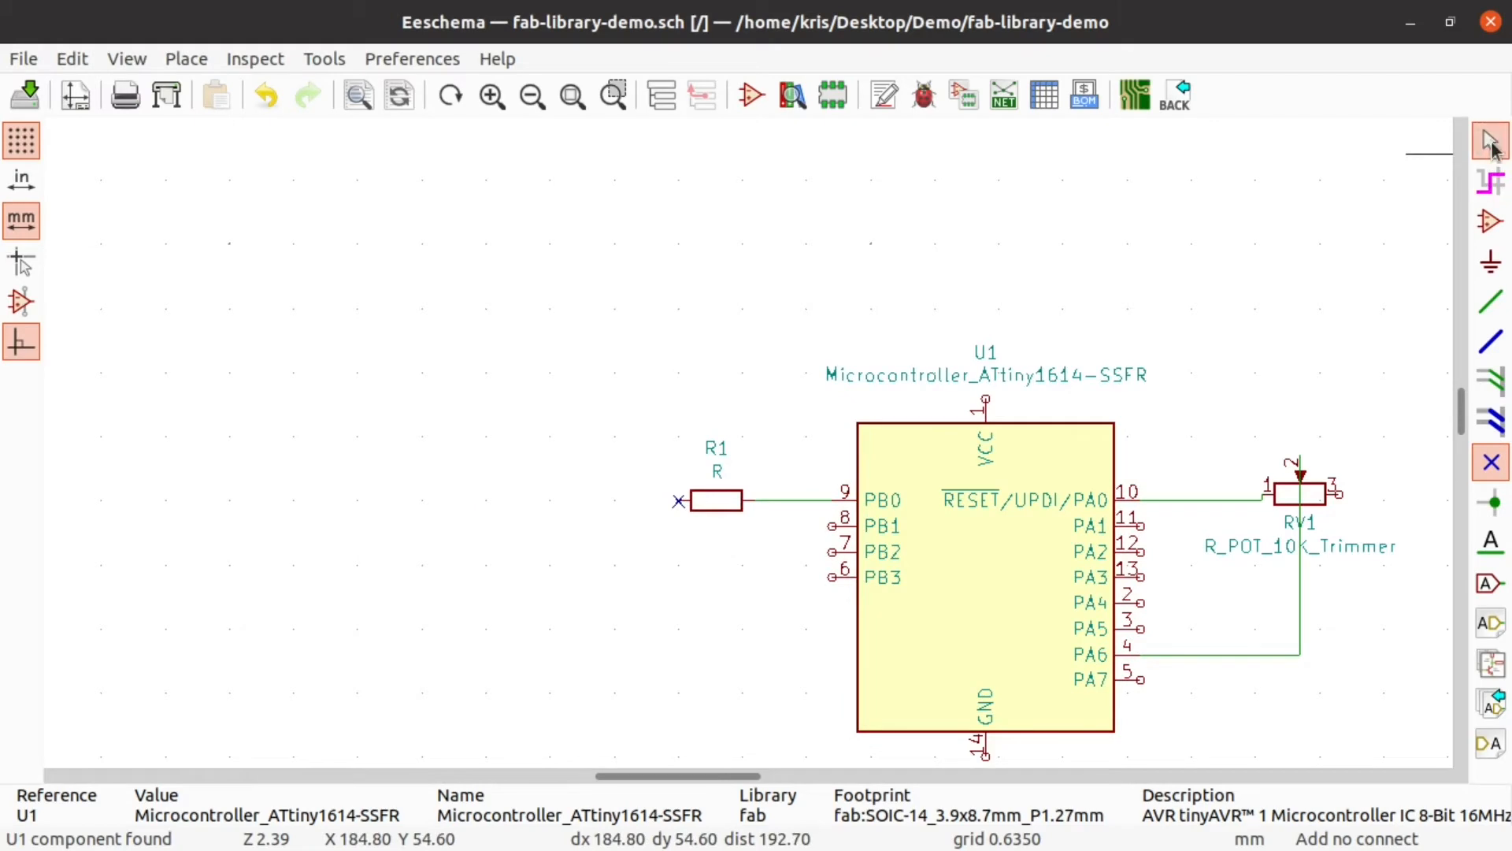
key("Escape")
Step: Try to assign the Resistor_SMD:R_0805_2012Metric footprint to resistor R1, filtering the footprints by pin count and library
left_click(965, 95)
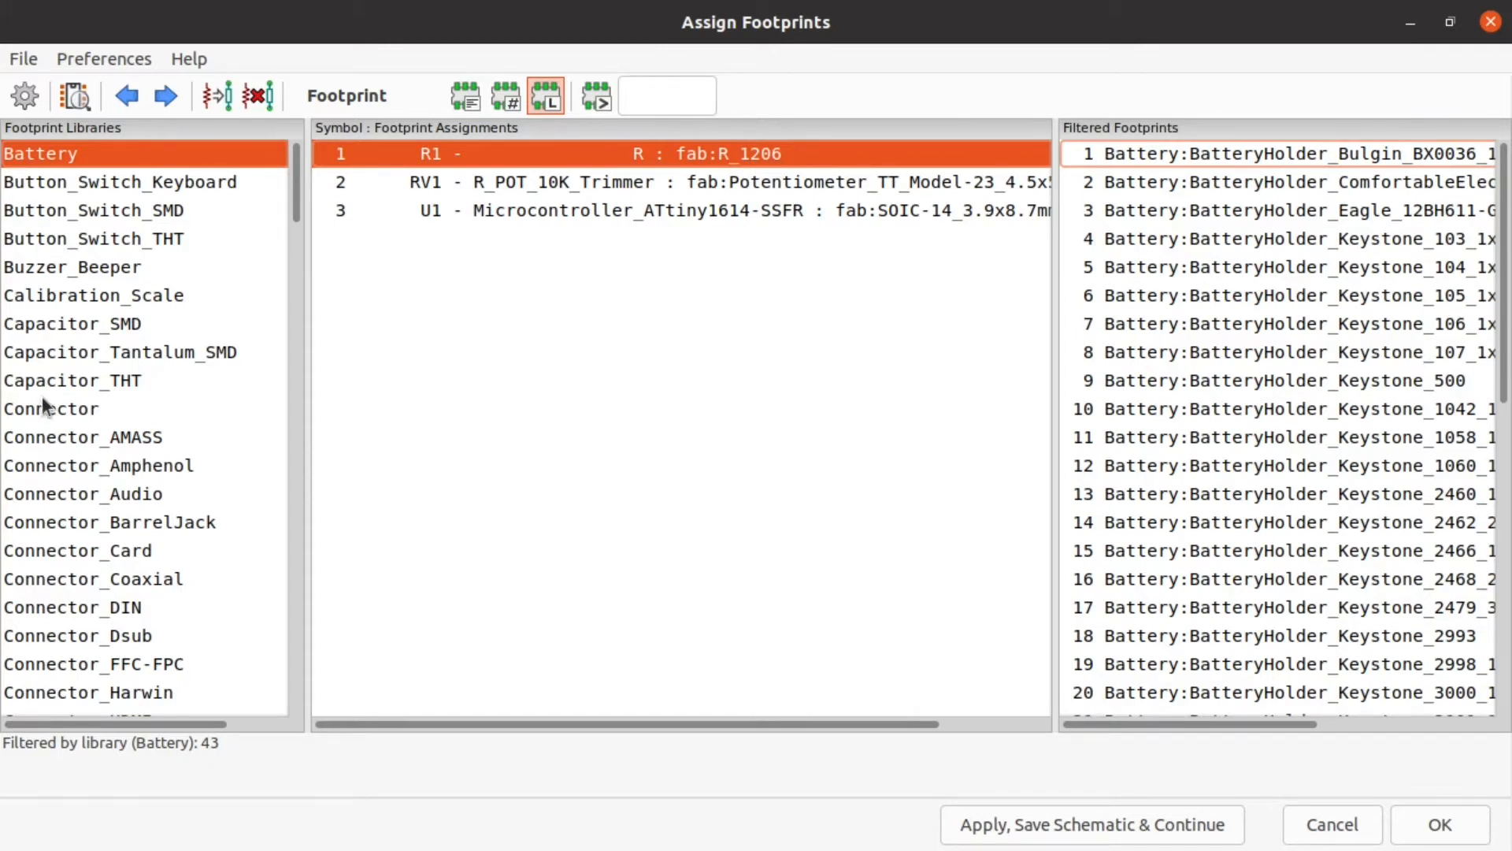
scroll(178, 401, "down", 5)
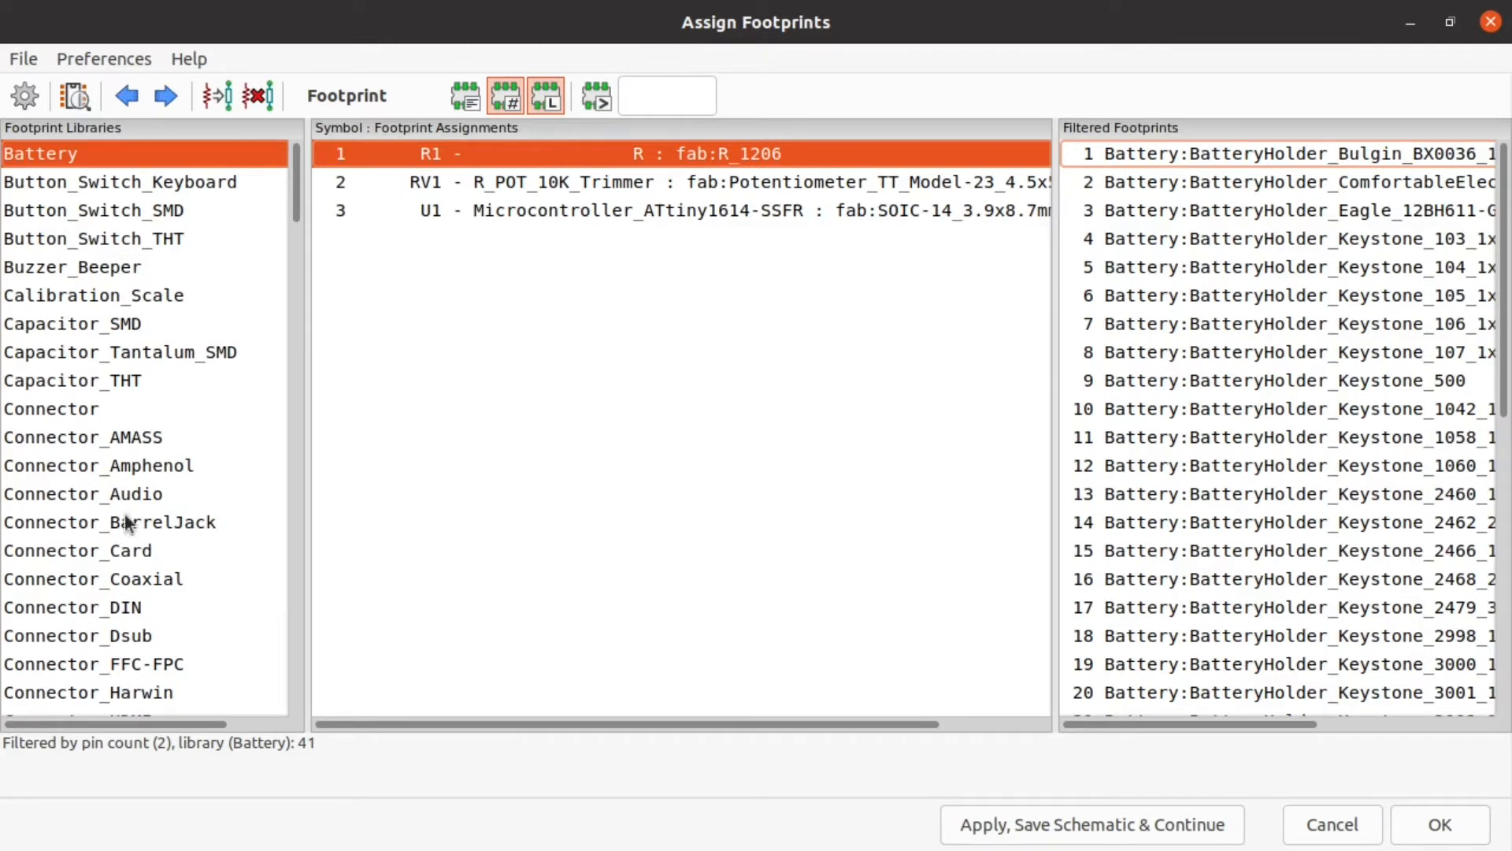
scroll(111, 375, "down", 12)
scroll(111, 375, "down", 9)
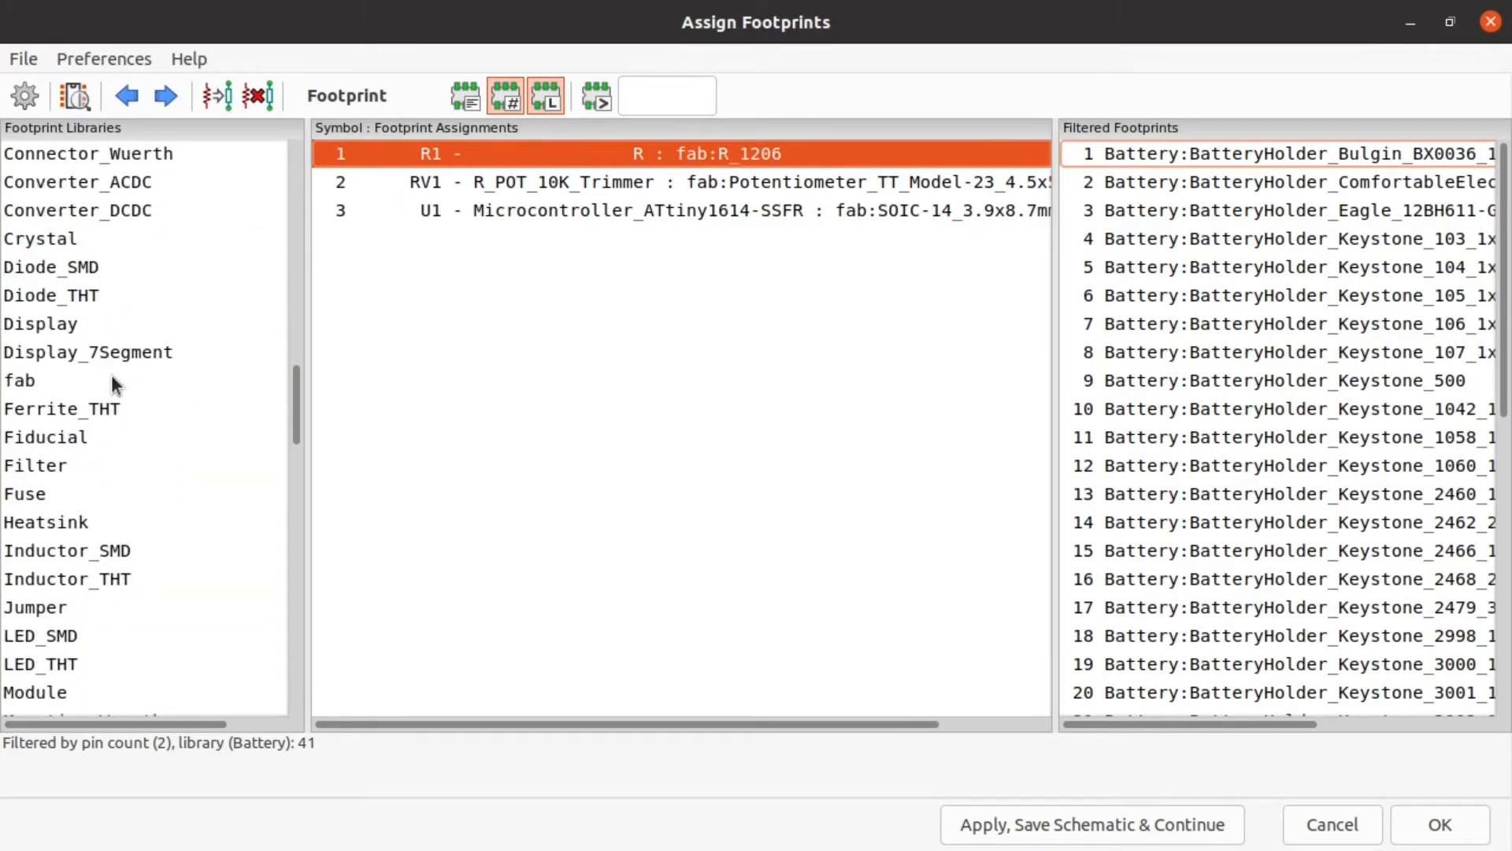
scroll(111, 375, "down", 4)
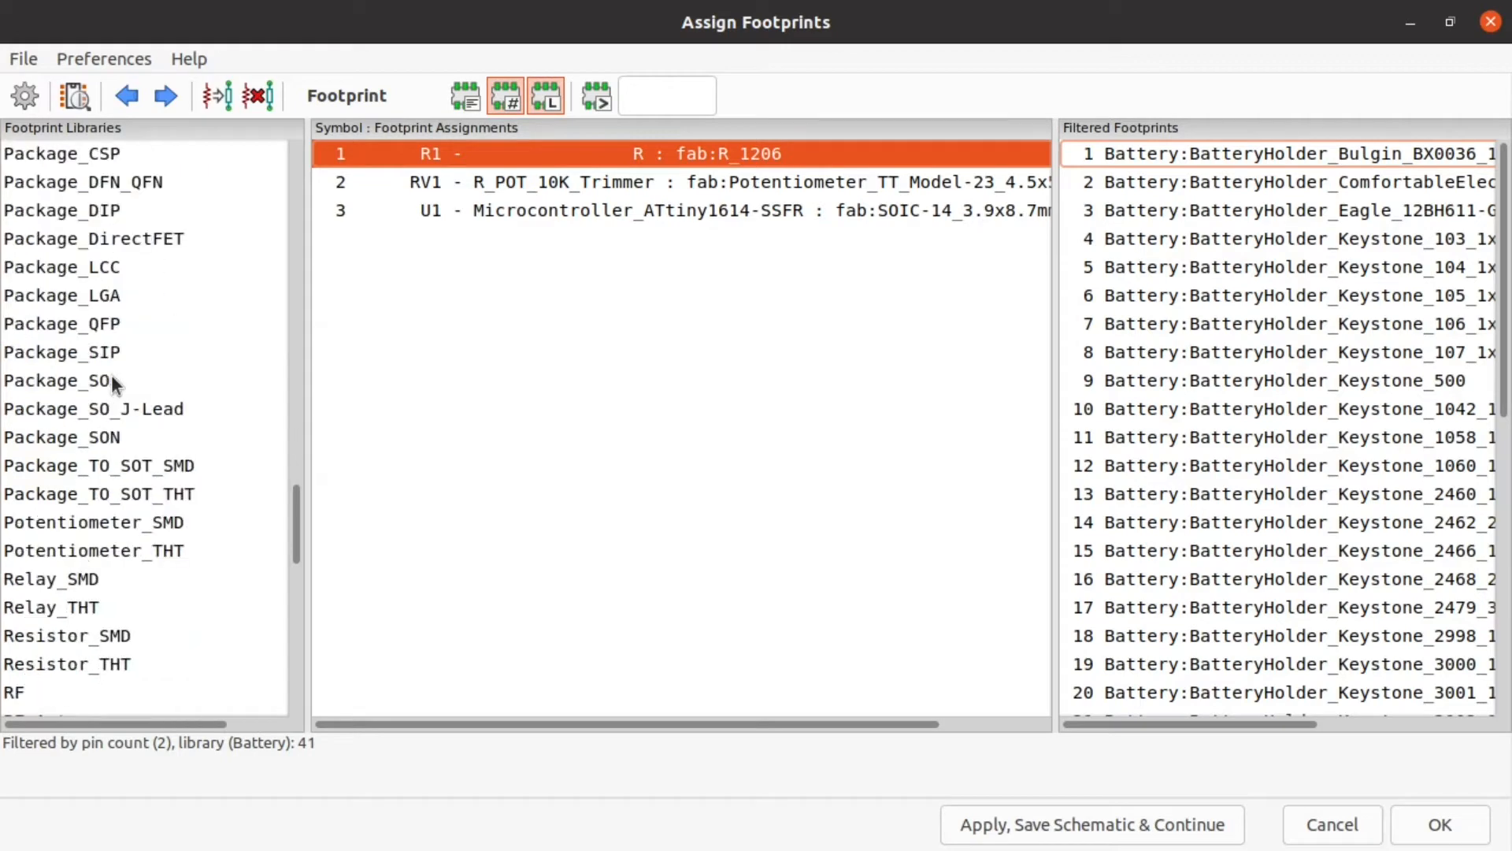
left_click(126, 638)
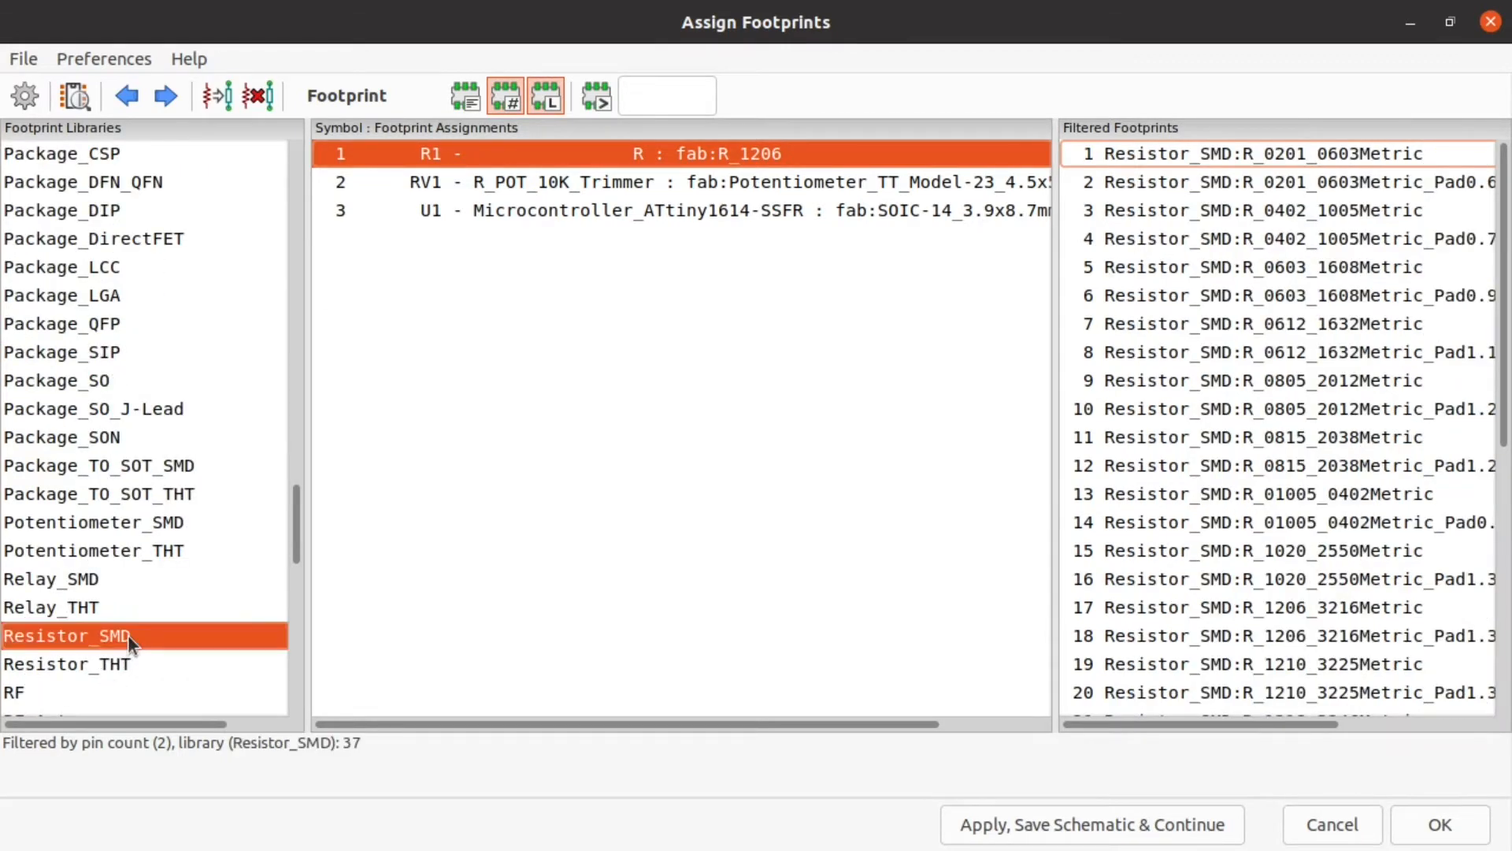
left_click(1238, 383)
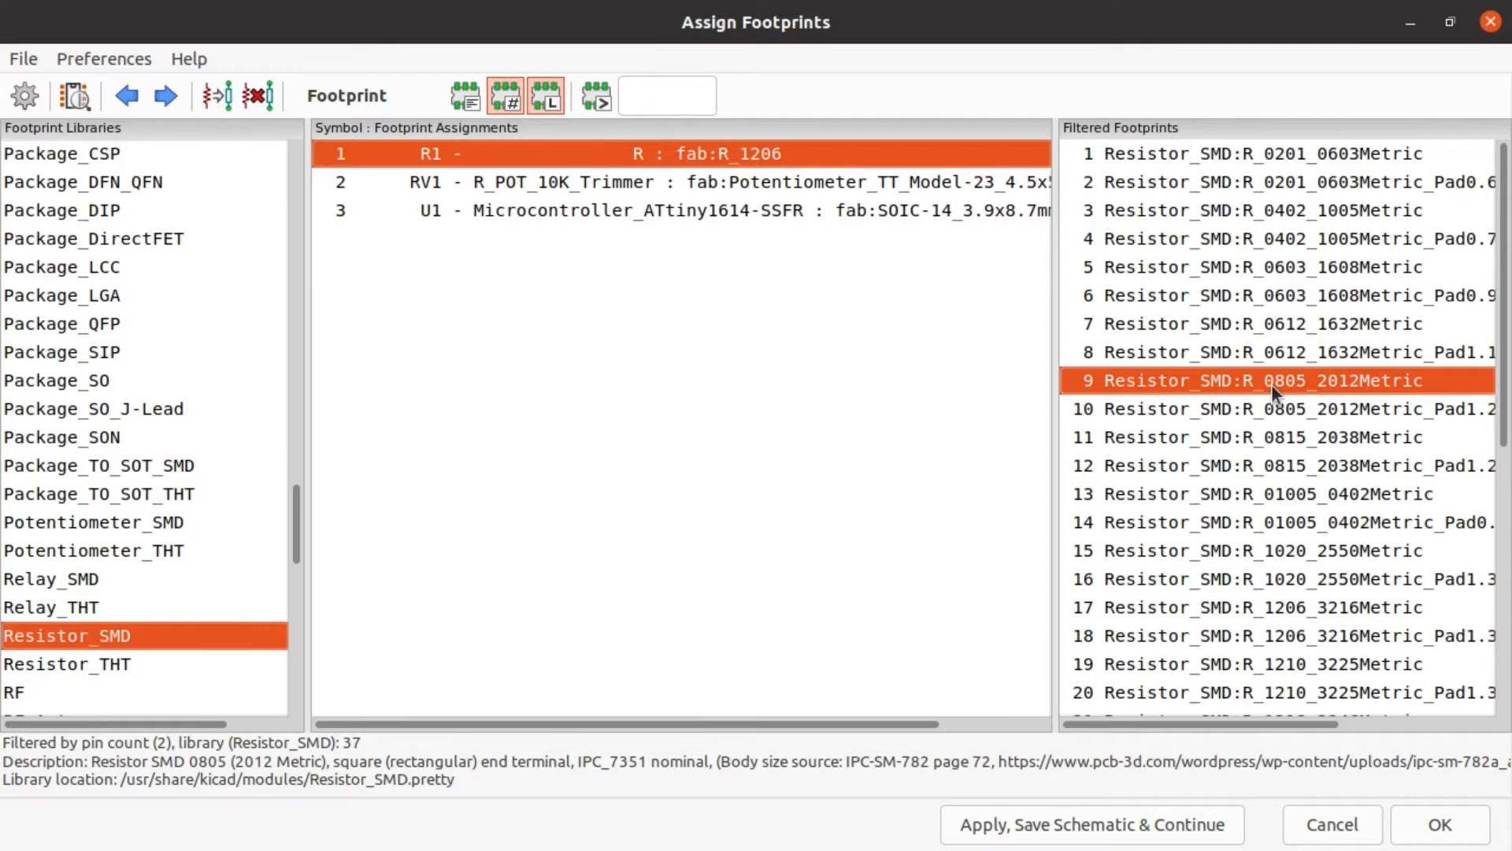
double_click(1349, 381)
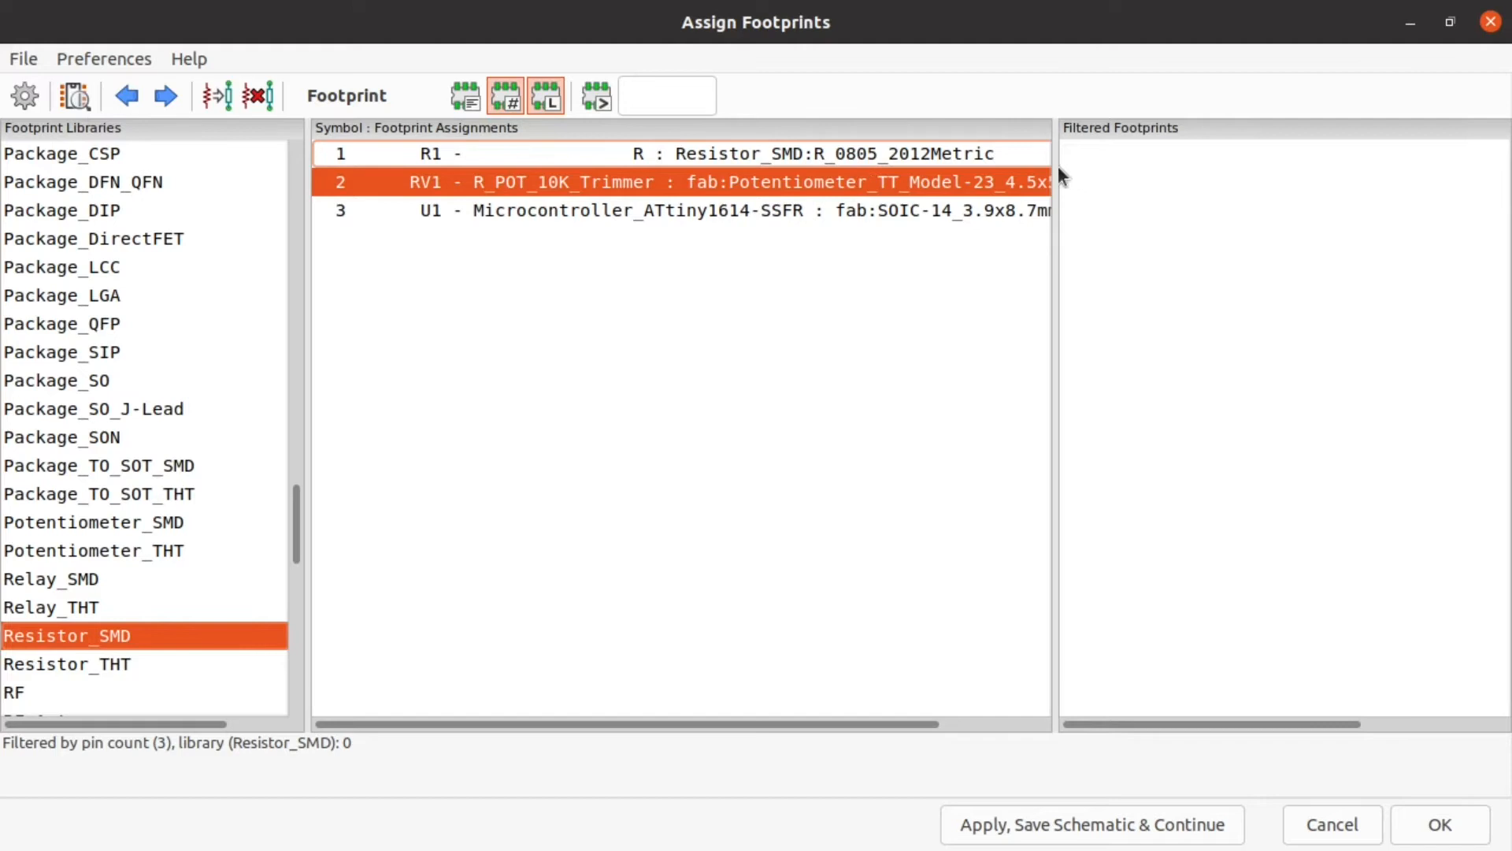
left_click(908, 157)
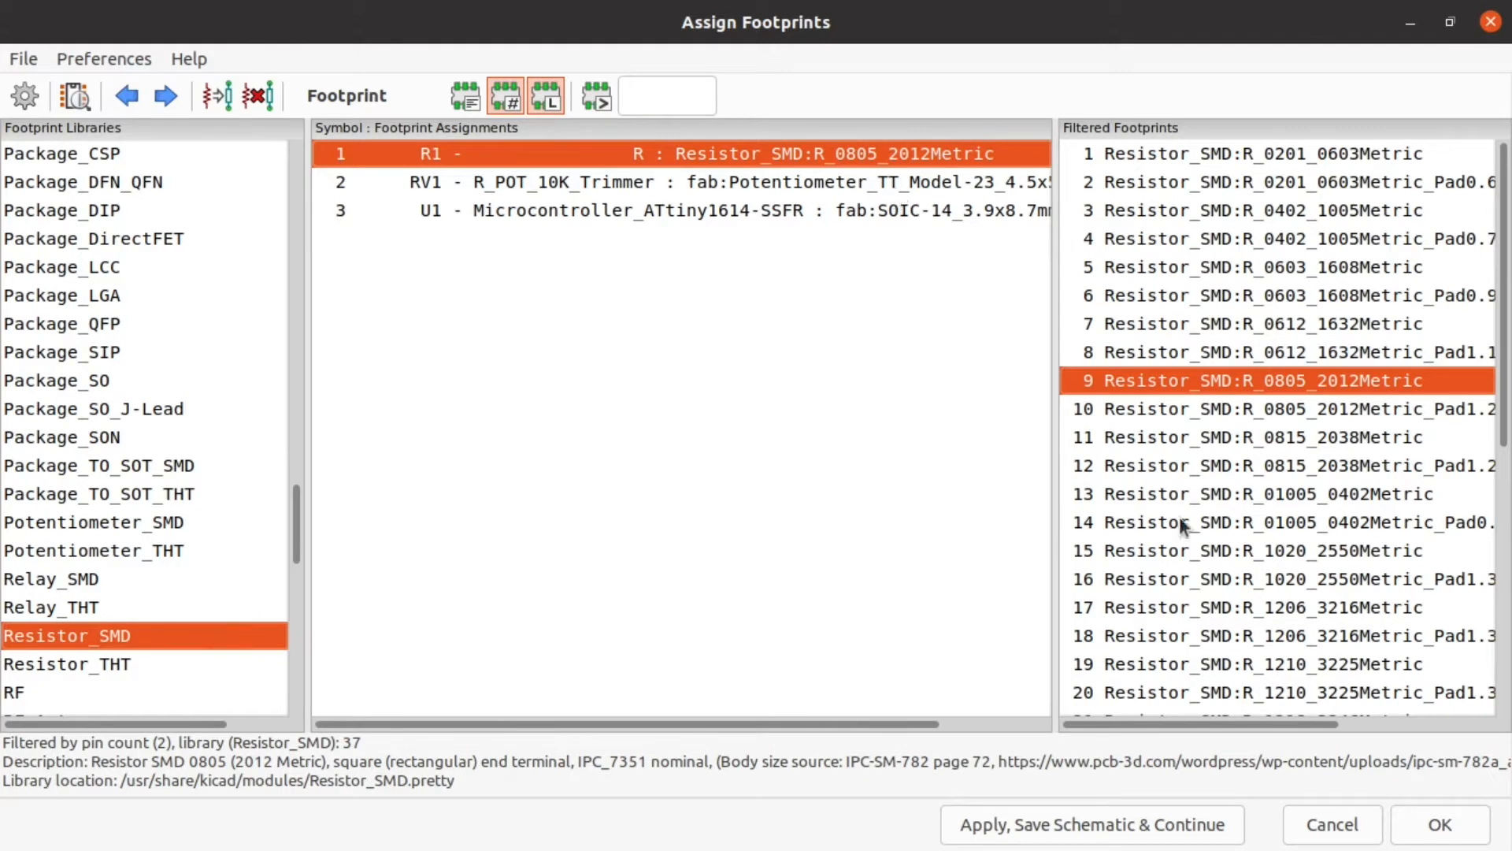
left_click(1309, 826)
Step: Generate the Pcbnew netlist in default format and save it as fab-library-demo.net in the project folder
middle_click_drag(1034, 447, 685, 373)
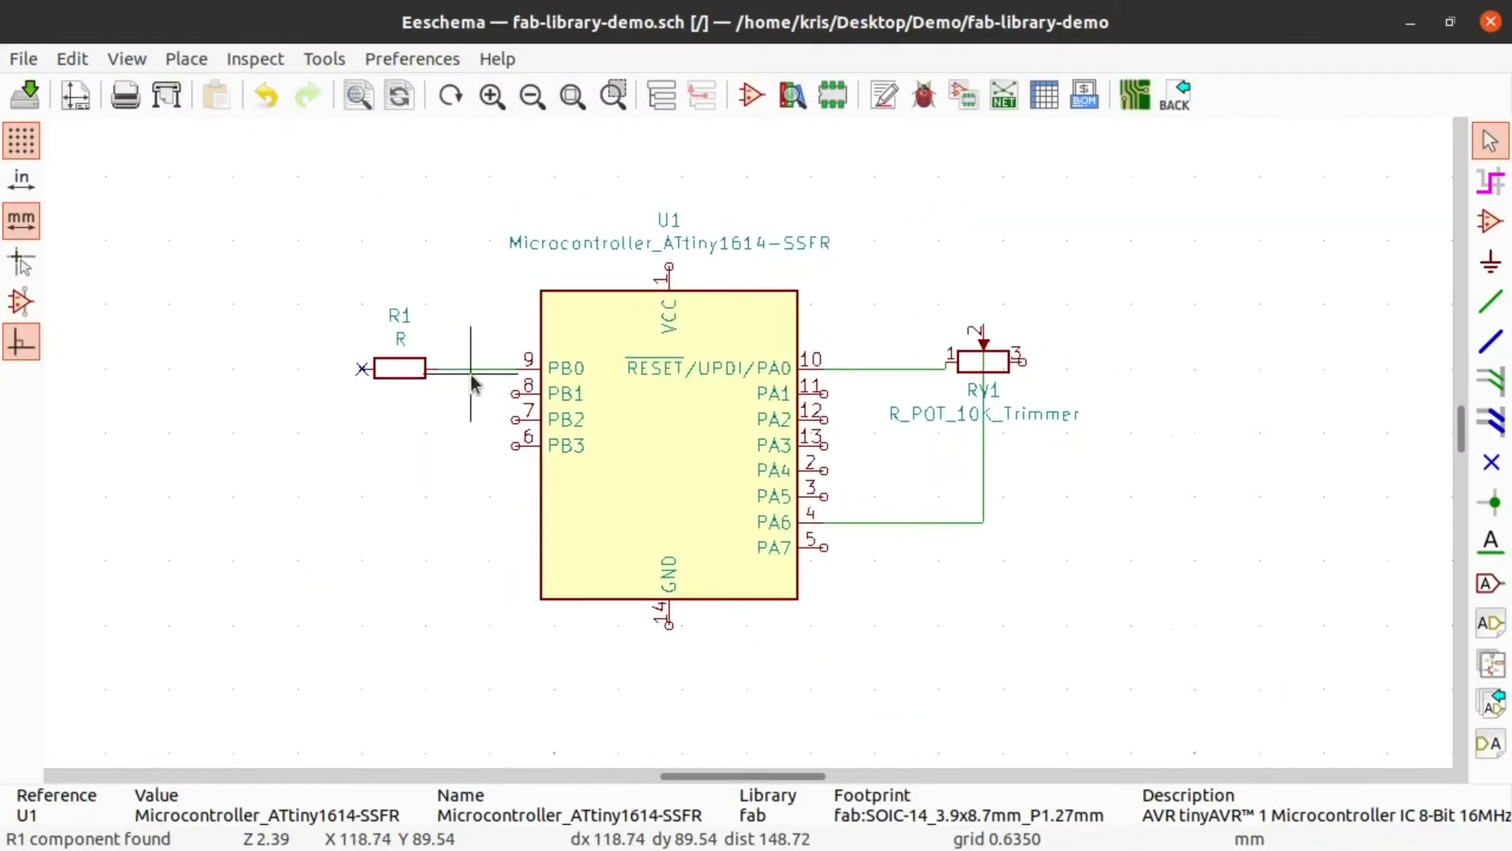
left_click(1005, 98)
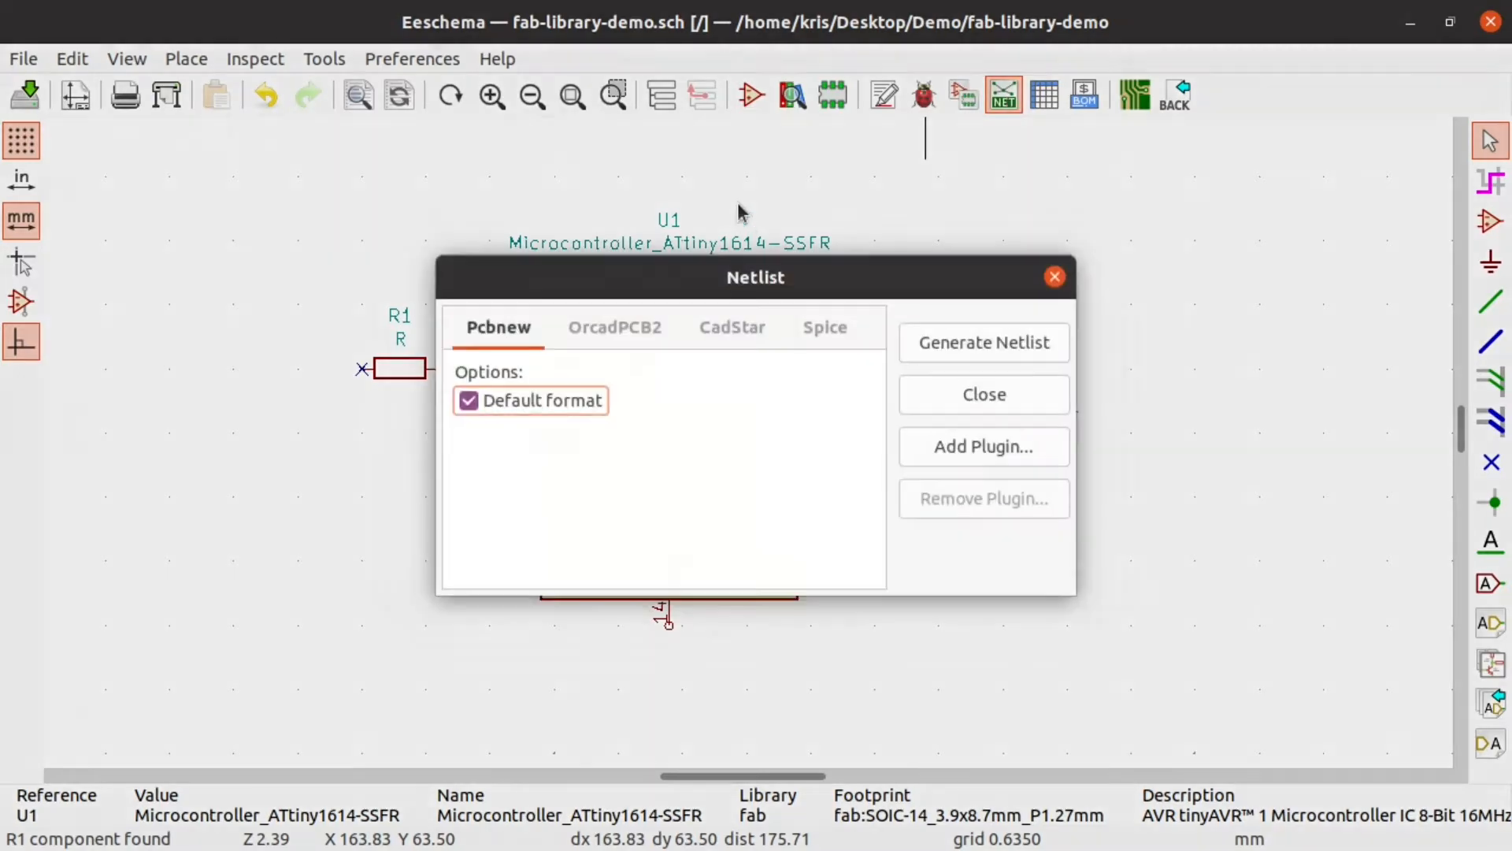
left_click(995, 342)
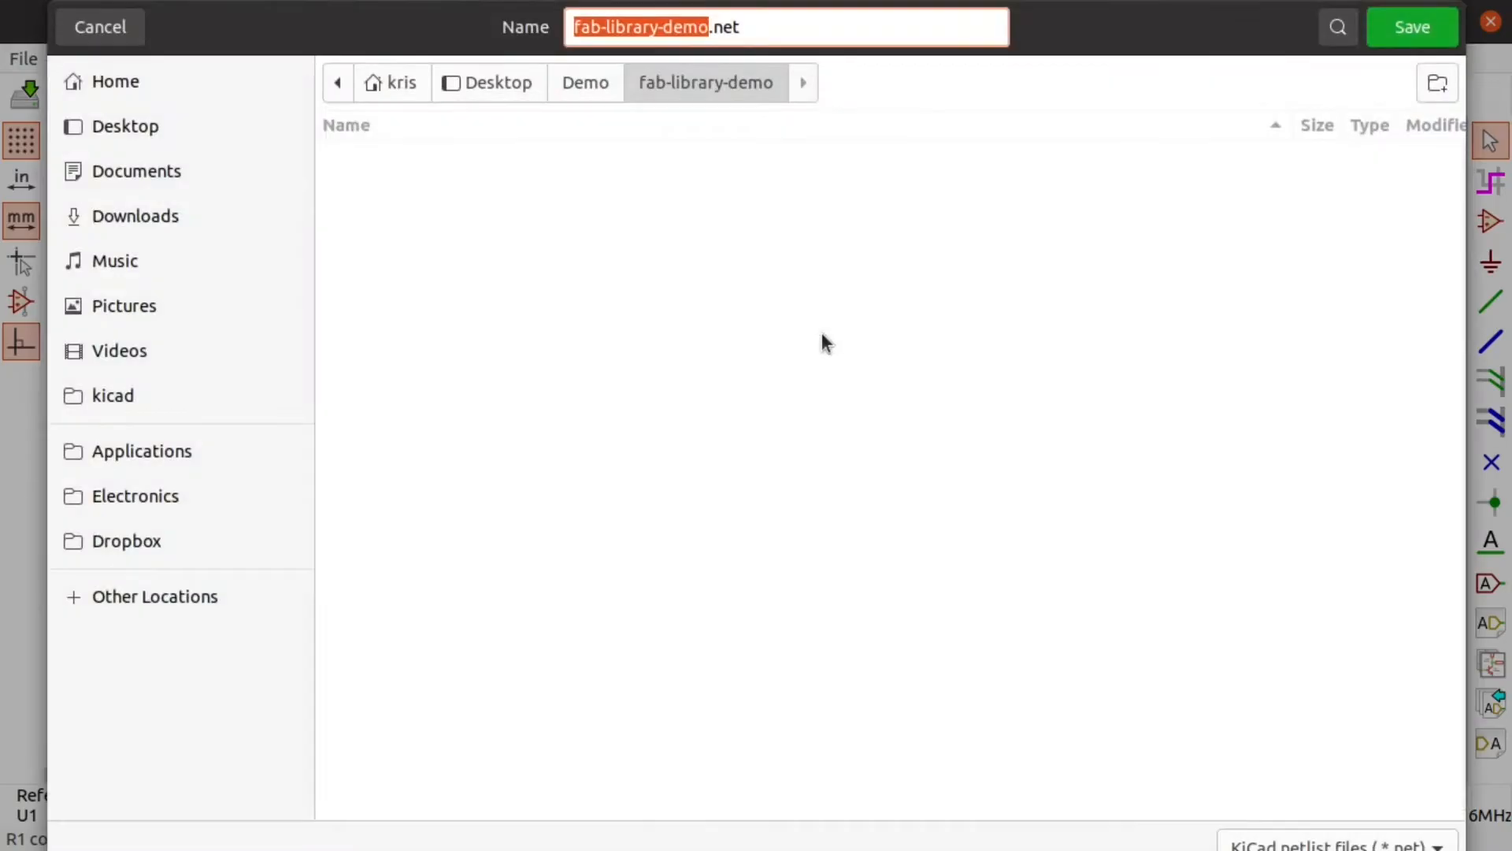
left_click(1424, 38)
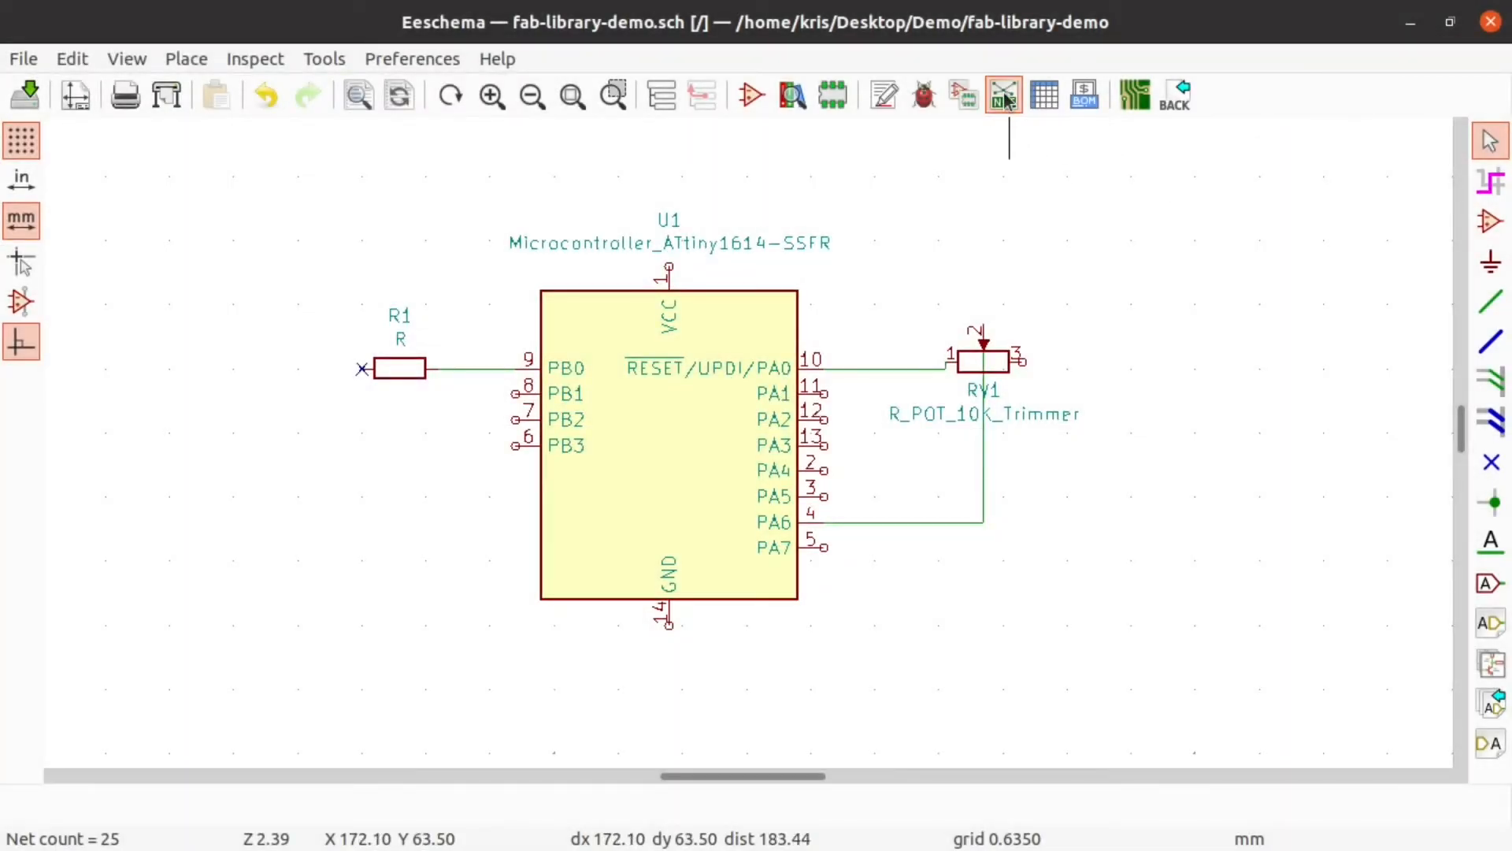
Step: Open the fab-library-demo board in the PCB editor from the schematic and enlarge its window to full screen
left_click(1135, 96)
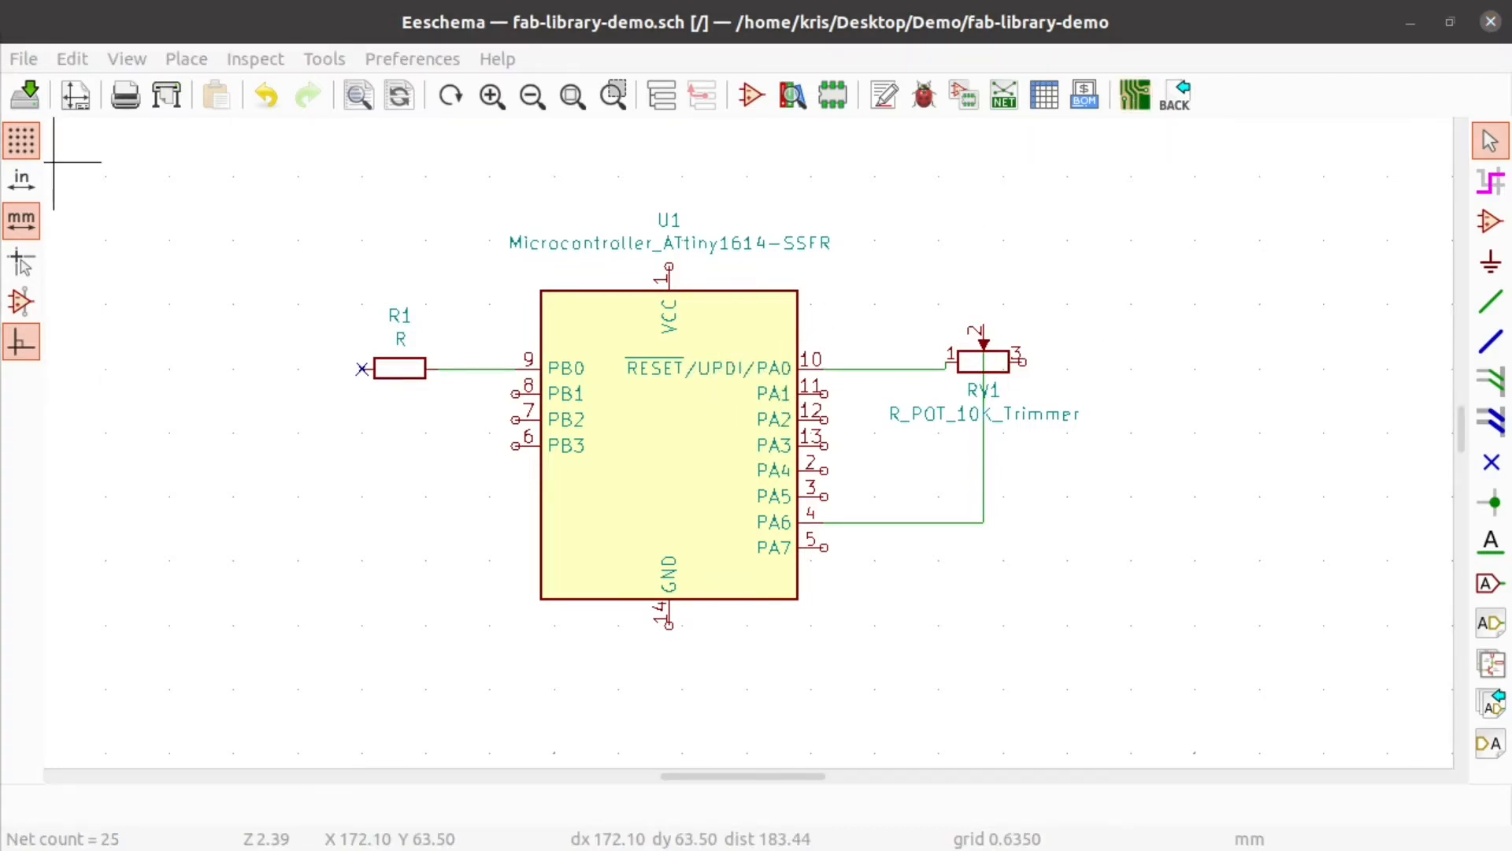
left_click_drag(679, 104, 932, 192)
double_click(933, 192)
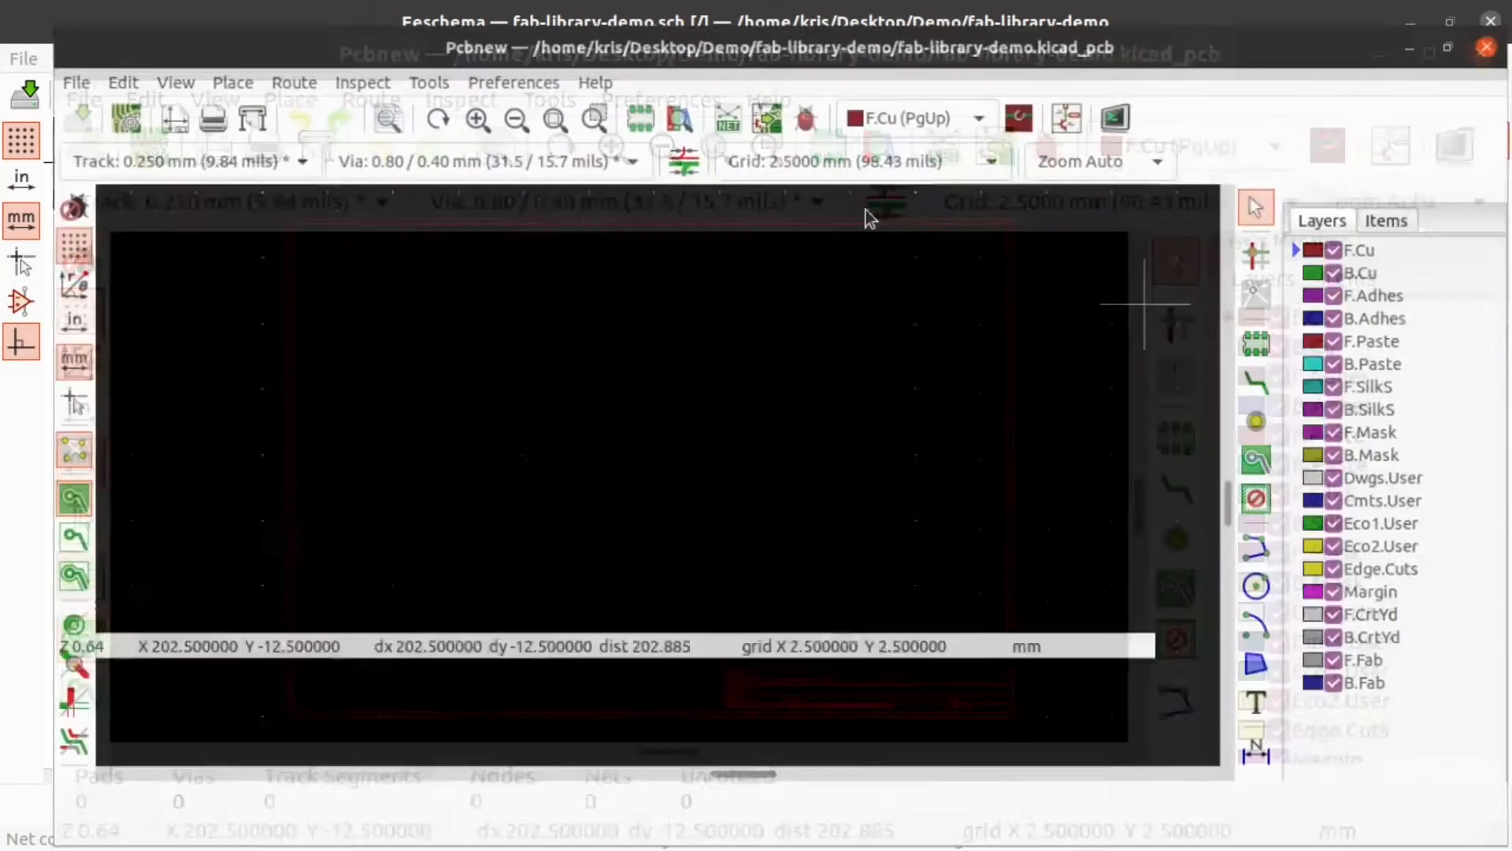
scroll(397, 469, "down", 1)
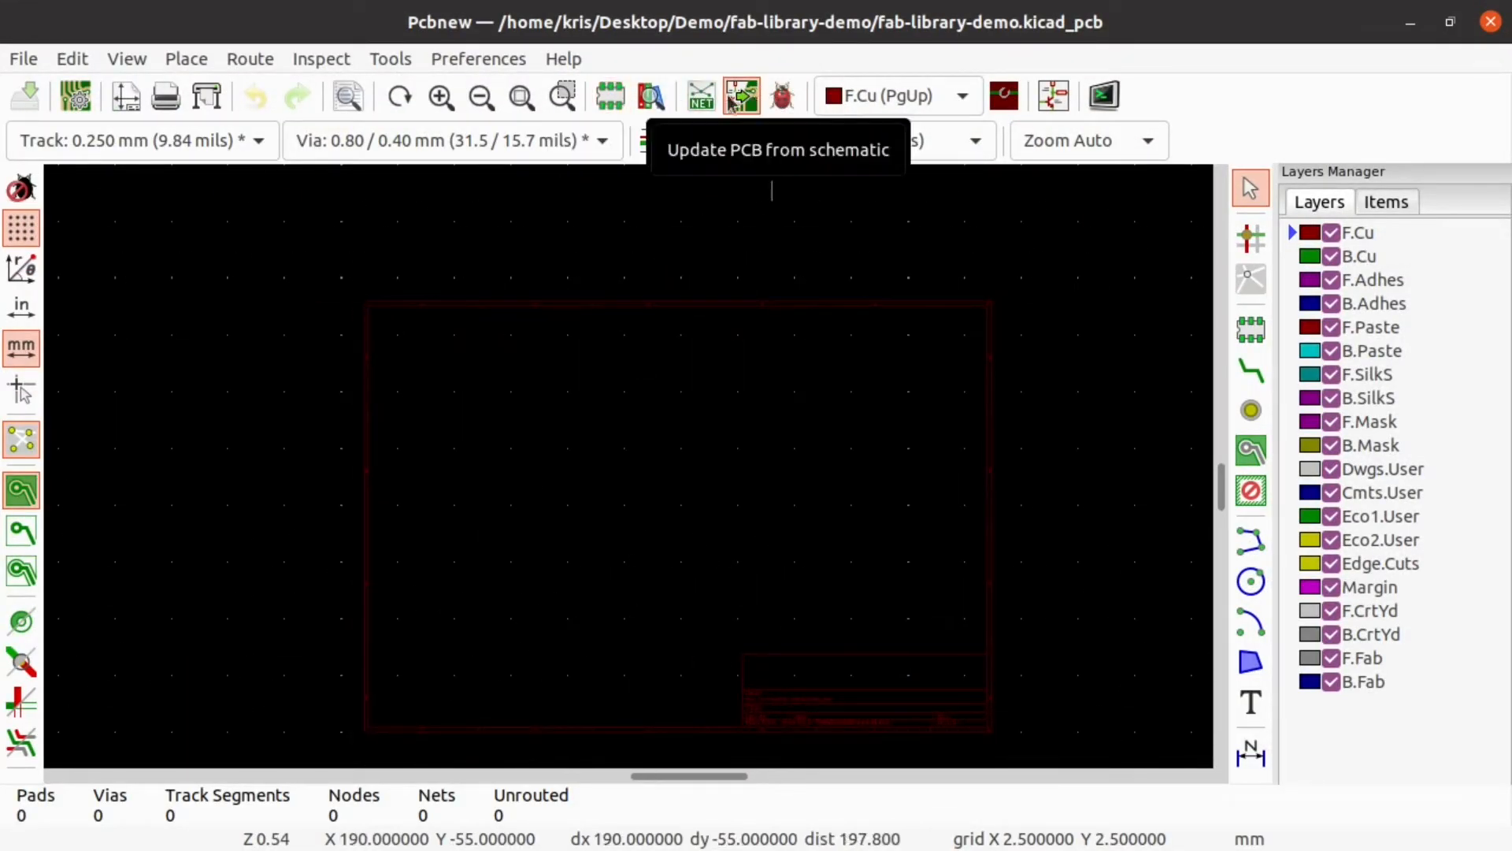
Step: Load the fab-library-demo.net netlist, update the PCB from it and place the imported footprints on the board
left_click(702, 98)
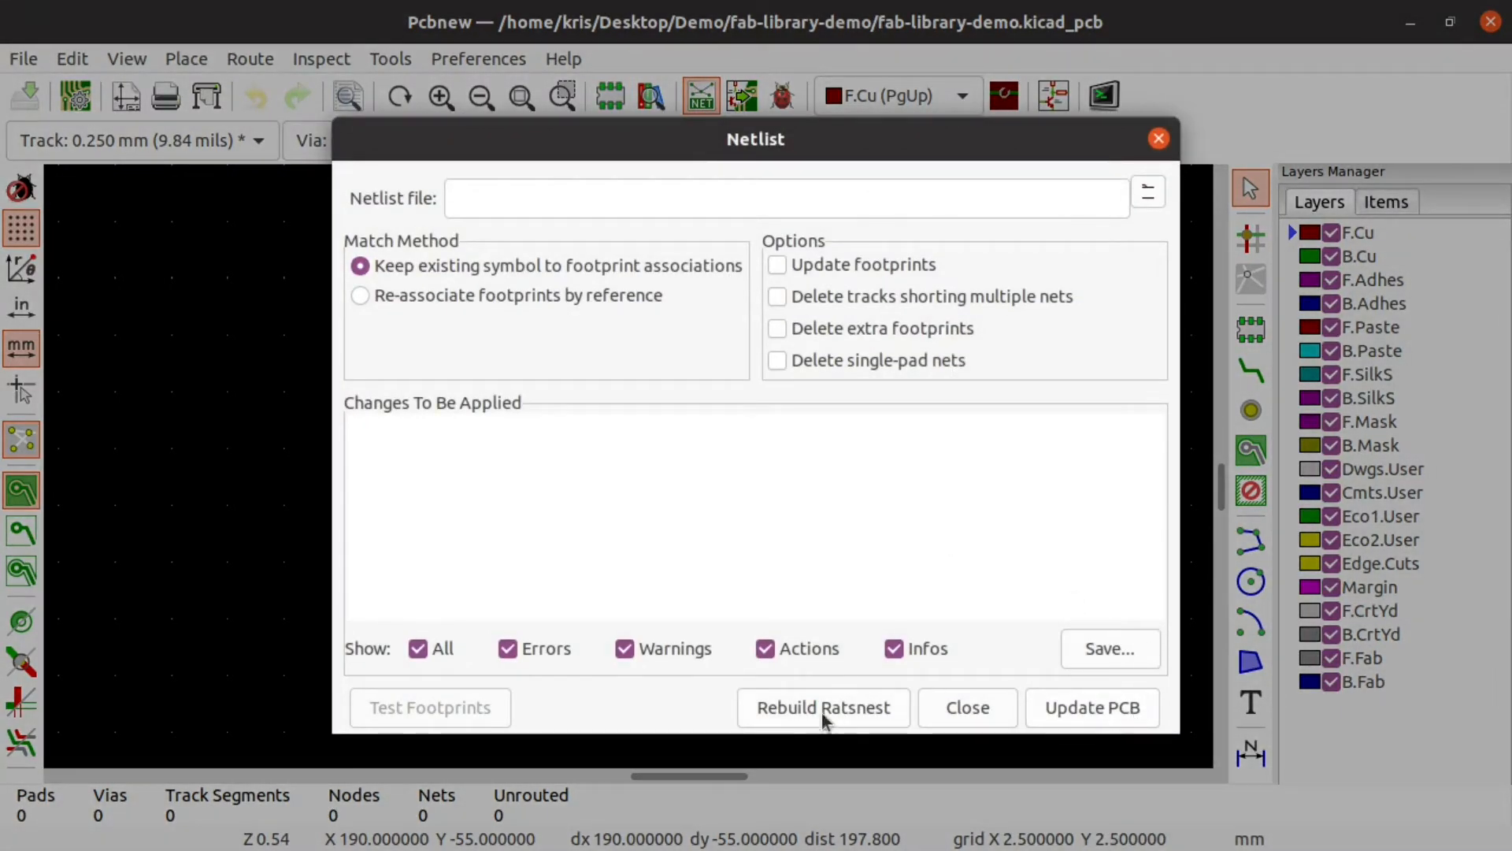
left_click(1148, 192)
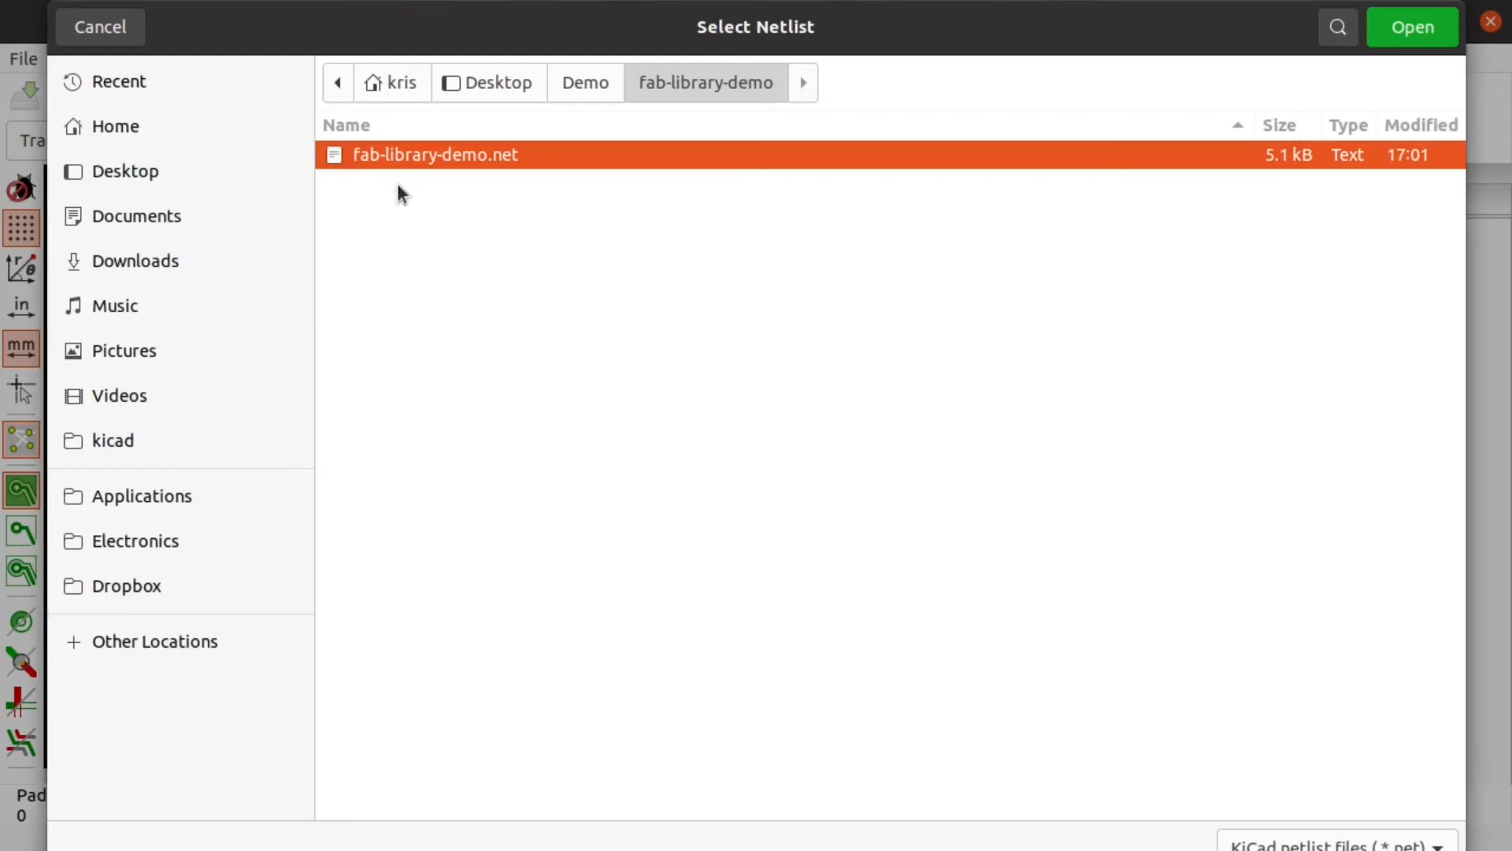
double_click(423, 154)
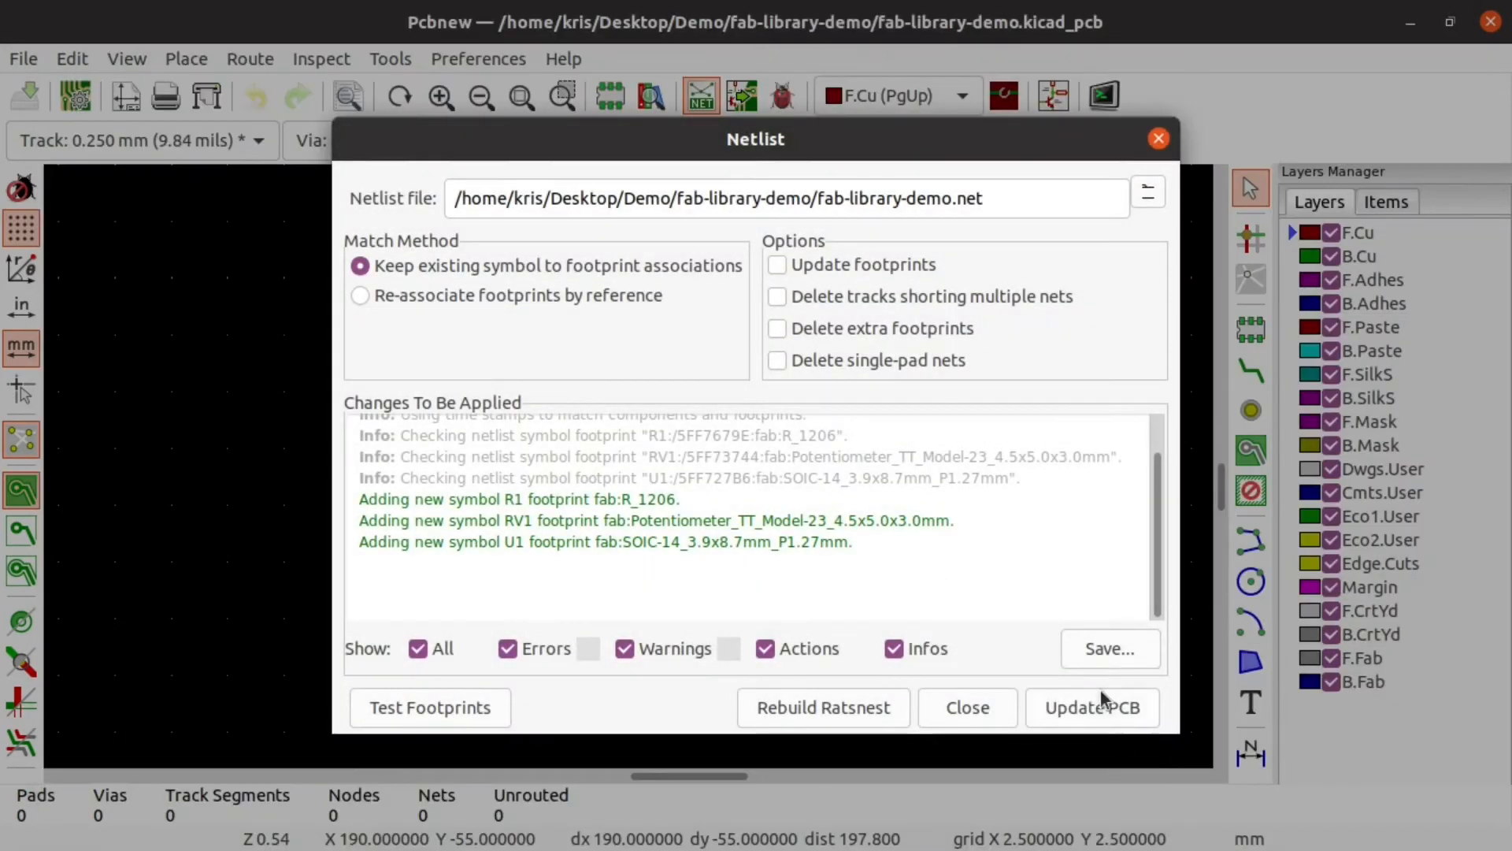
left_click(1073, 707)
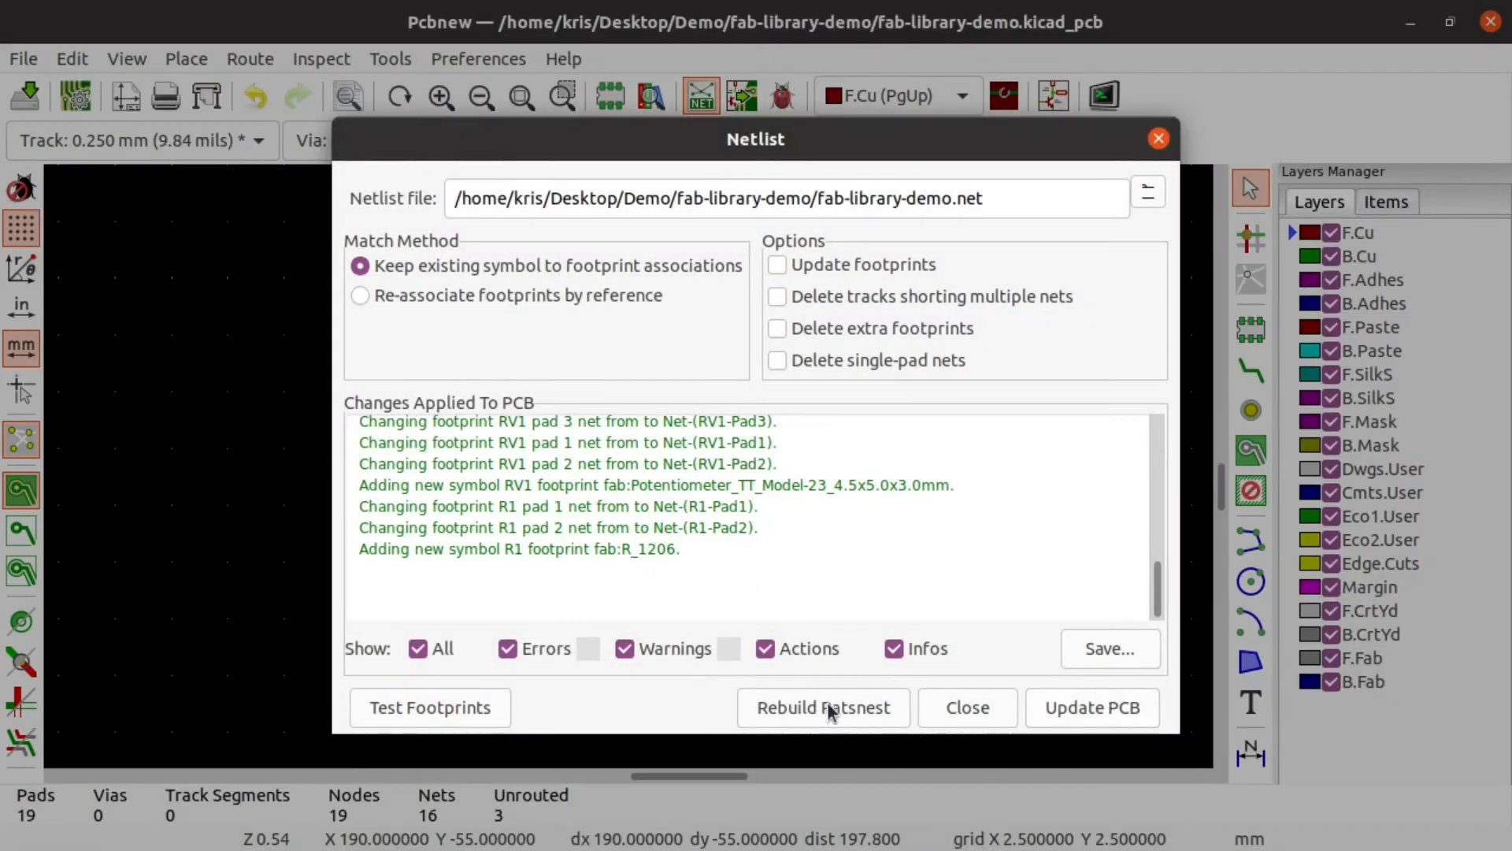
left_click(1157, 139)
middle_click_drag(523, 630, 945, 449)
left_click(918, 493)
Step: Spread the U1, RV1 and R1 footprints apart, with RV1 above and R1 below beside the microcontroller
scroll(543, 512, "up", 5)
scroll(628, 472, "up", 4)
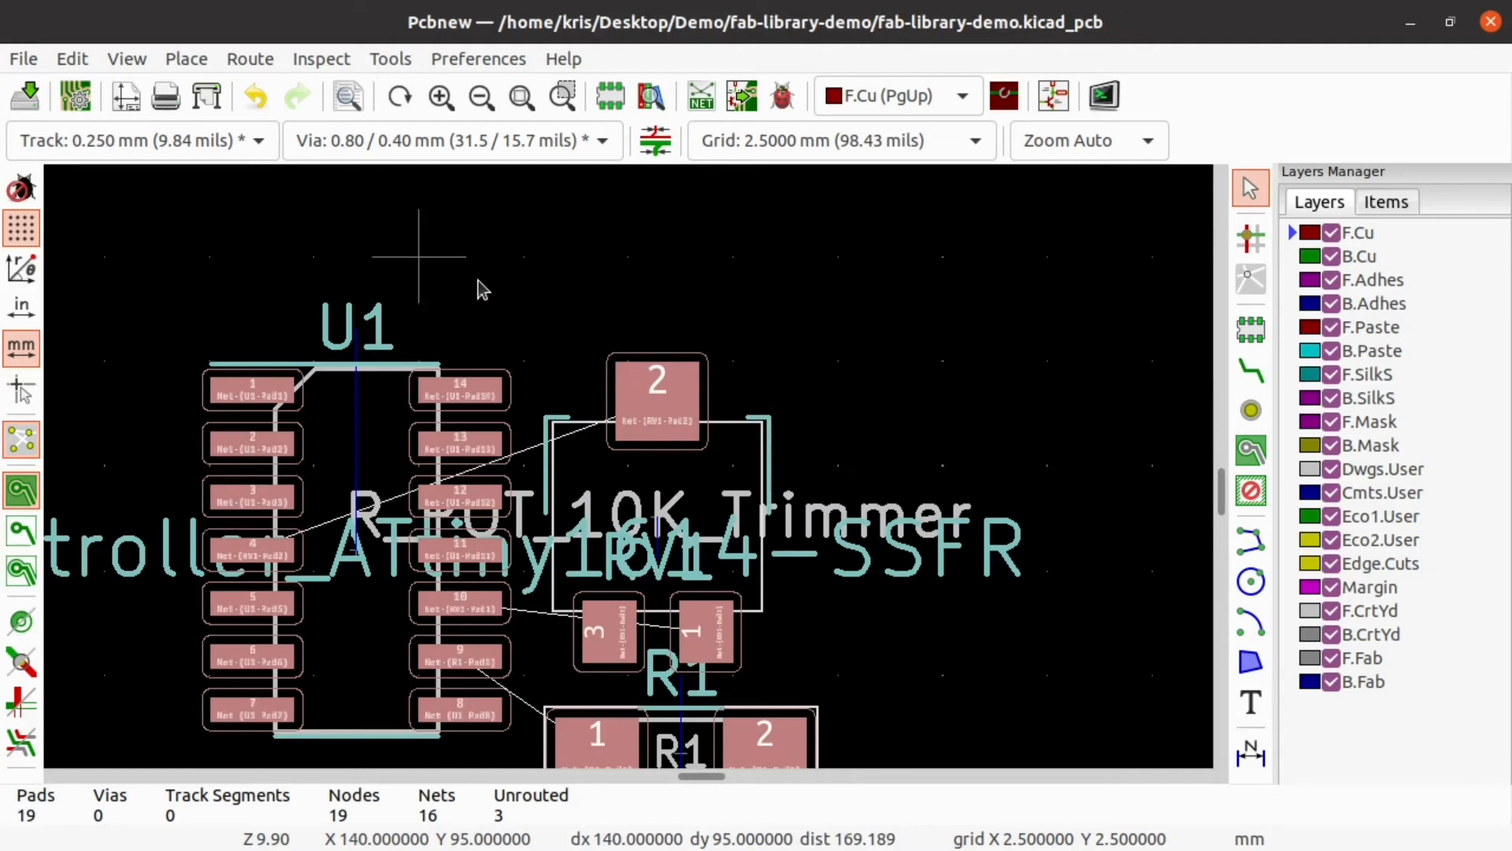
left_click_drag(461, 385, 409, 331)
left_click_drag(671, 386, 630, 343)
scroll(813, 240, "down", 3)
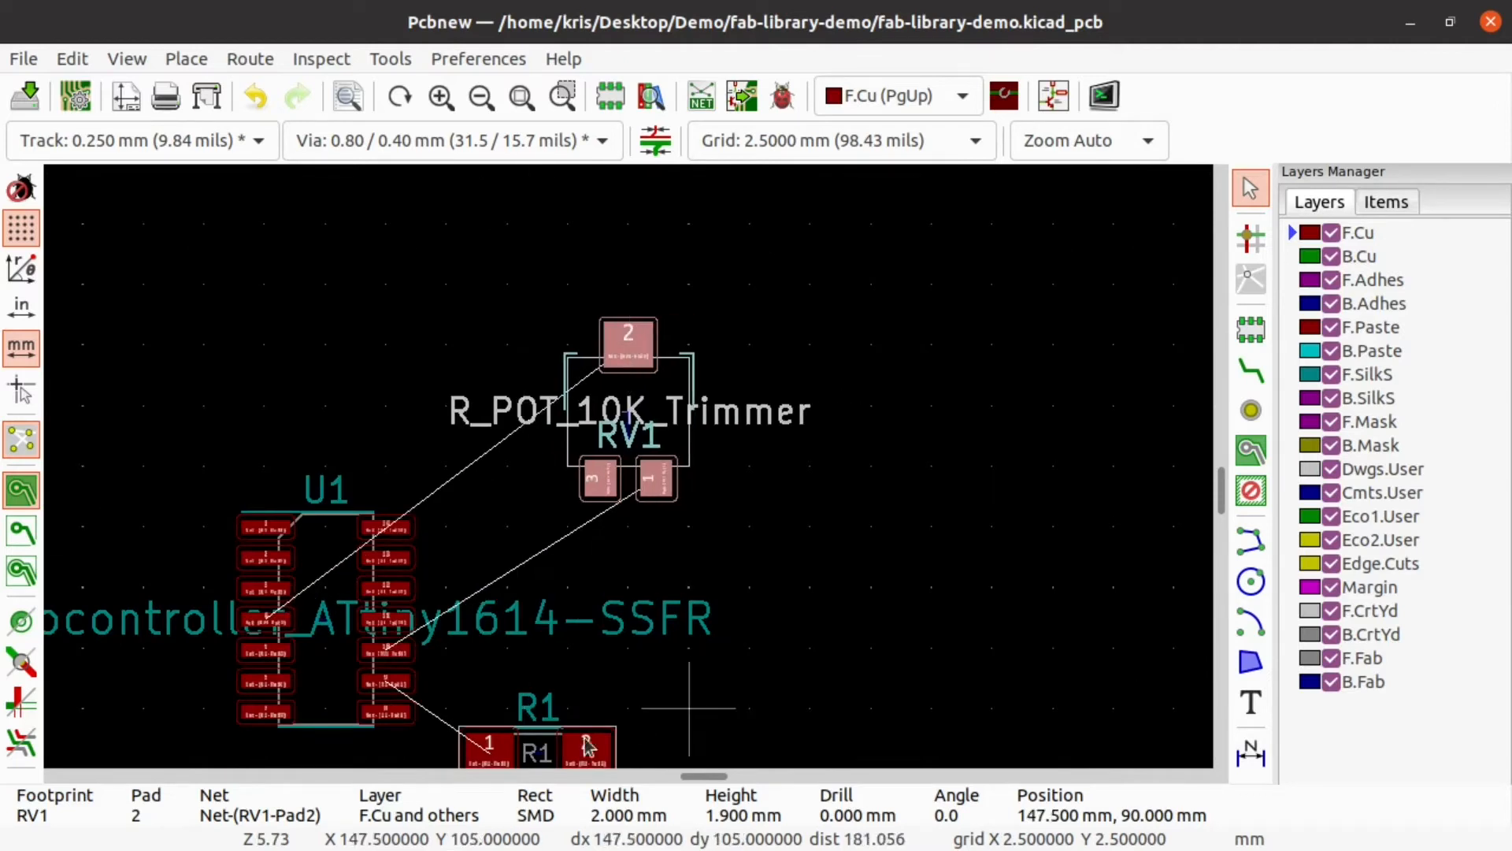
middle_click_drag(653, 680, 566, 466)
left_click_drag(483, 535, 622, 568)
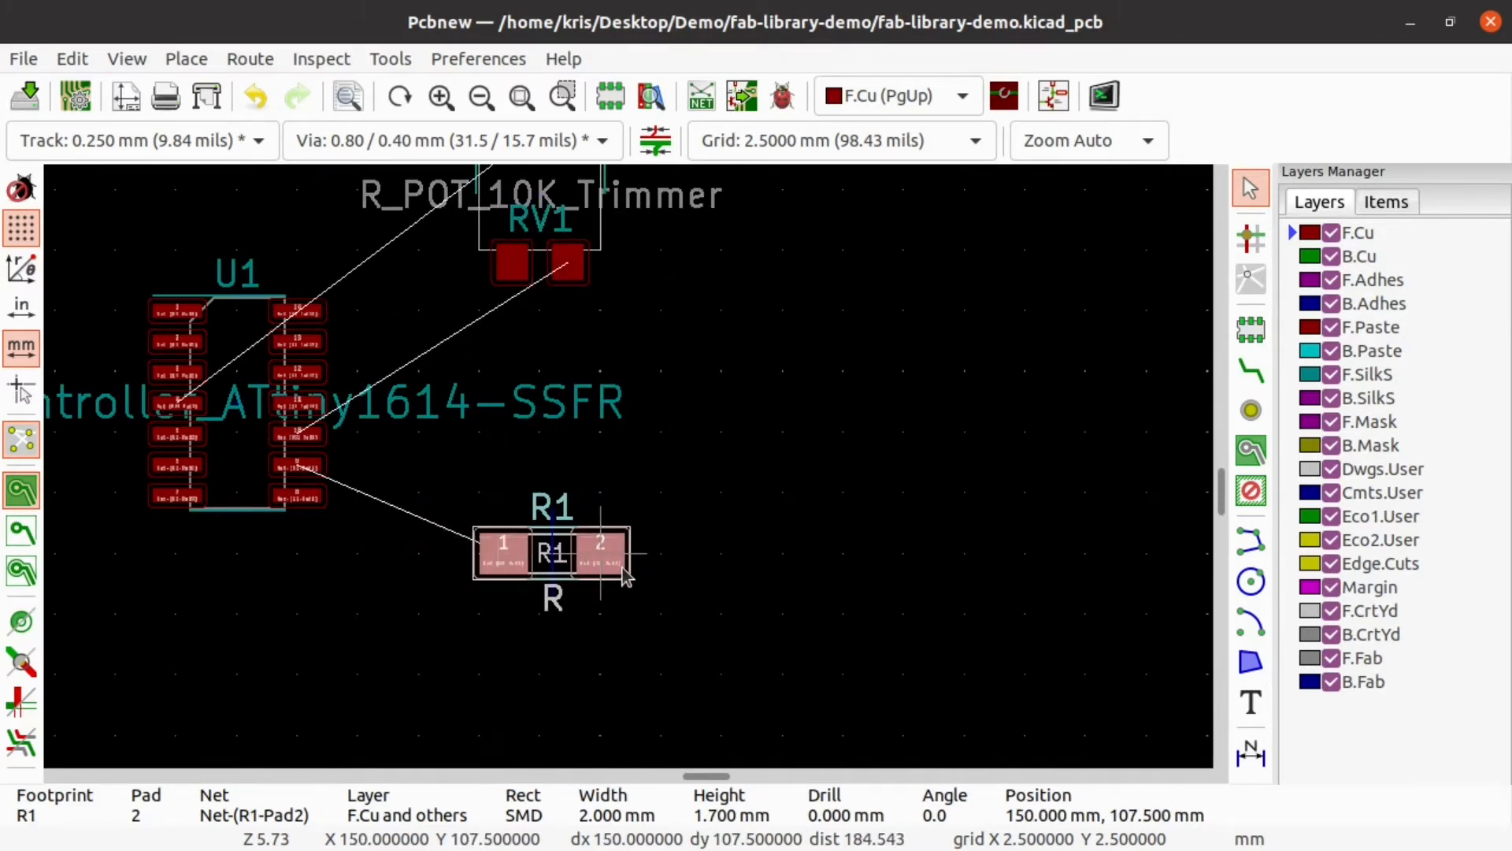
middle_click_drag(541, 343, 656, 516)
middle_click_drag(560, 520, 659, 449)
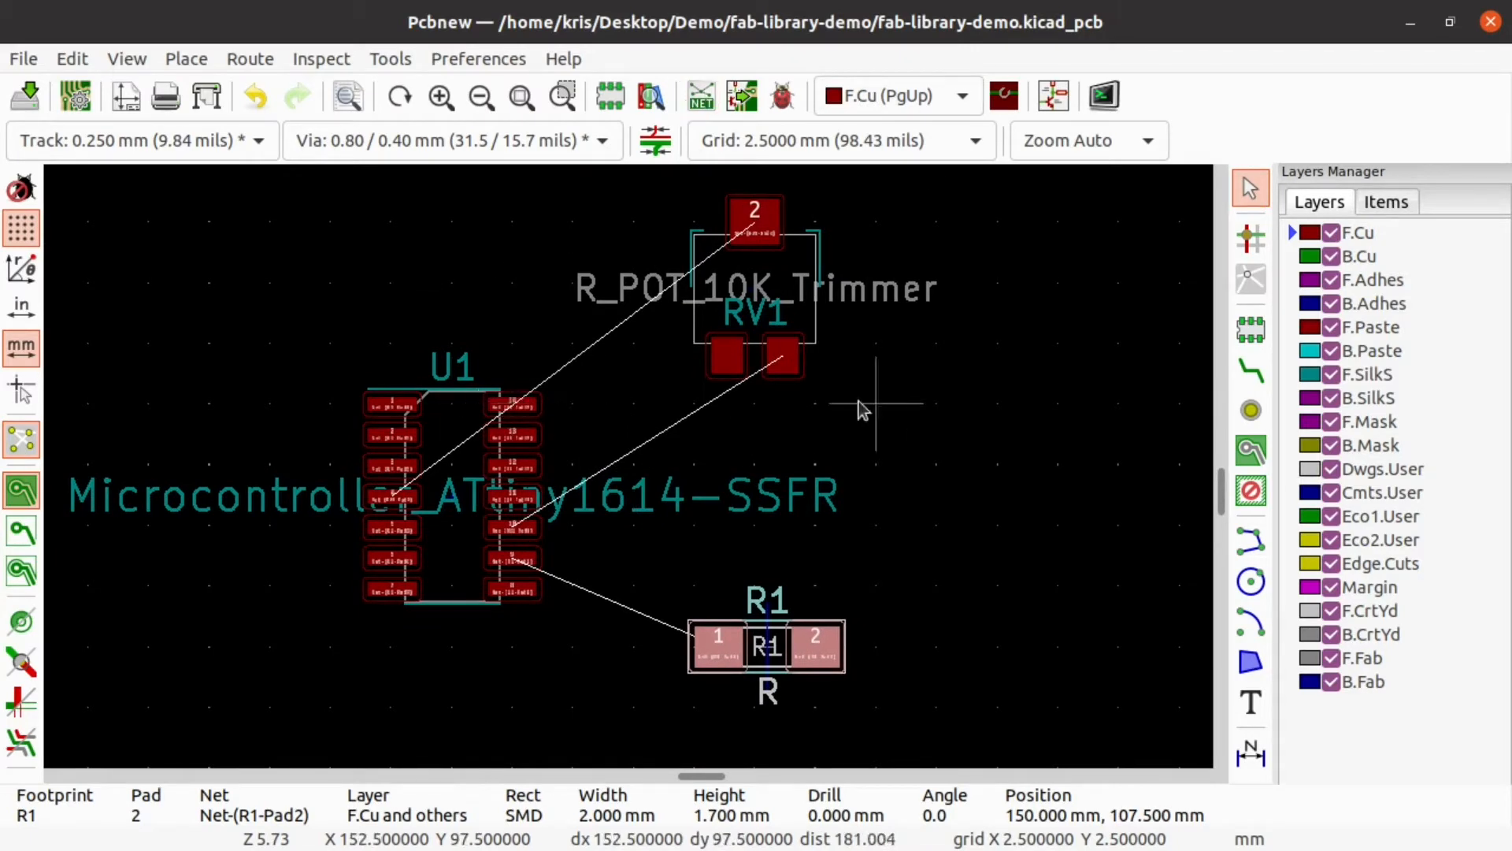
Step: Close the board and schematic editors, saving the changes
left_click(1491, 23)
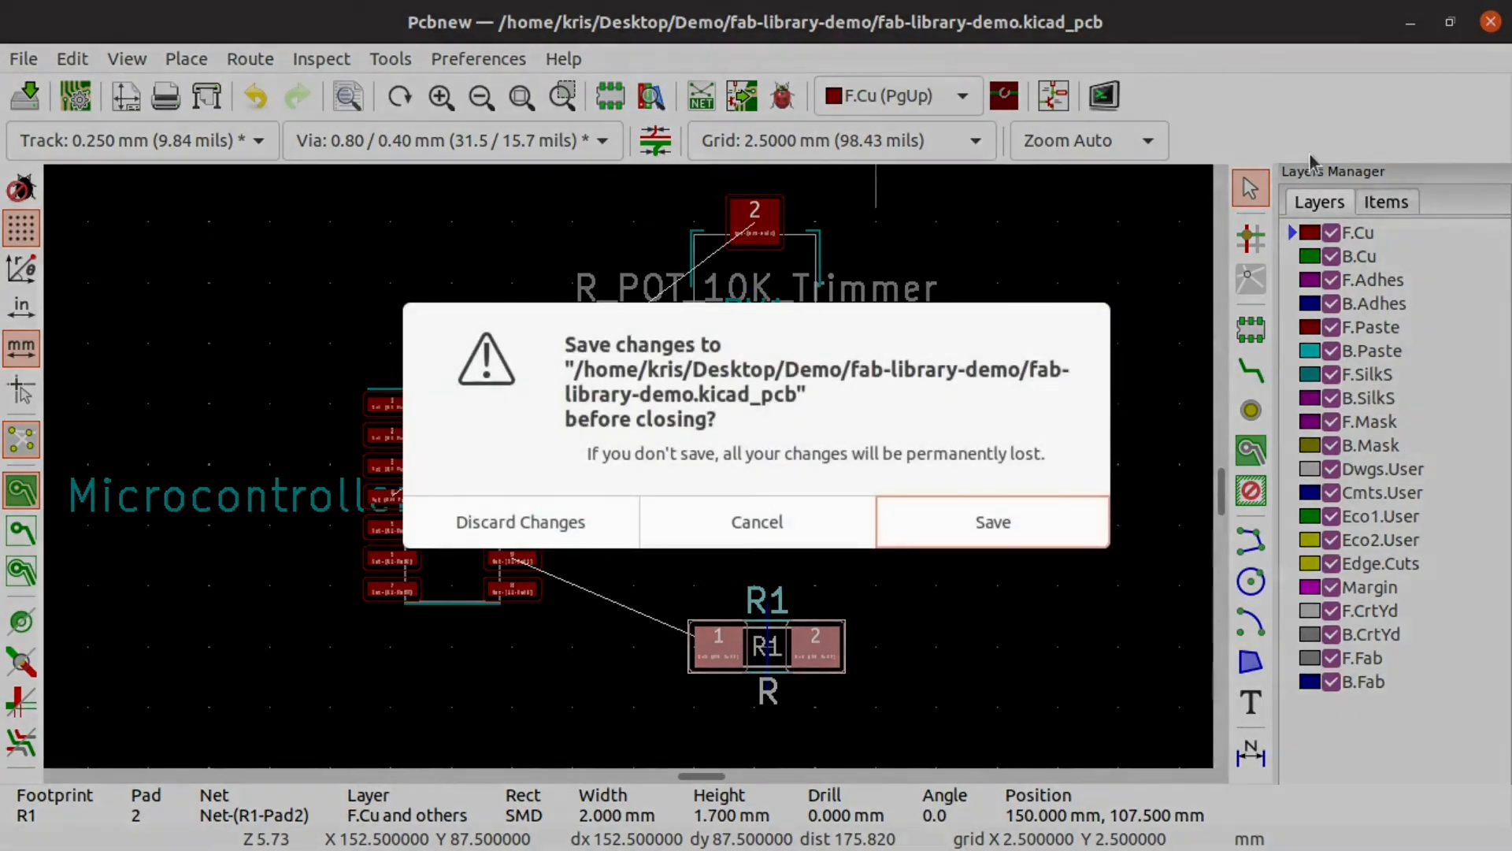
left_click(977, 526)
left_click(1491, 22)
left_click(946, 526)
Step: Switch to the browser and examine the Fab KiCad library README's component checklist down to the Microcontrollers entry
key("alt+Tab")
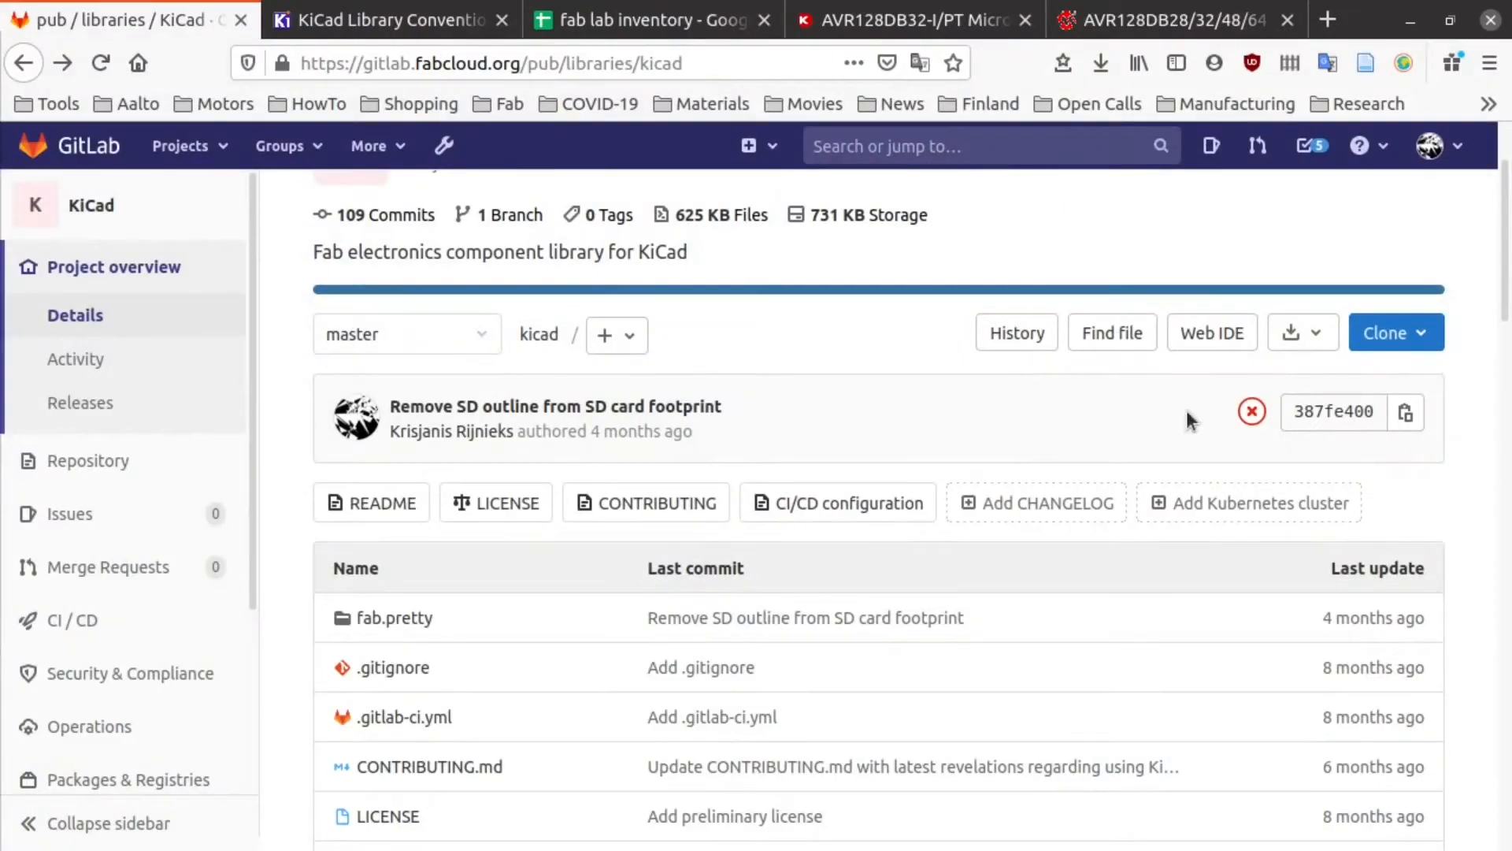
scroll(647, 435, "down", 20)
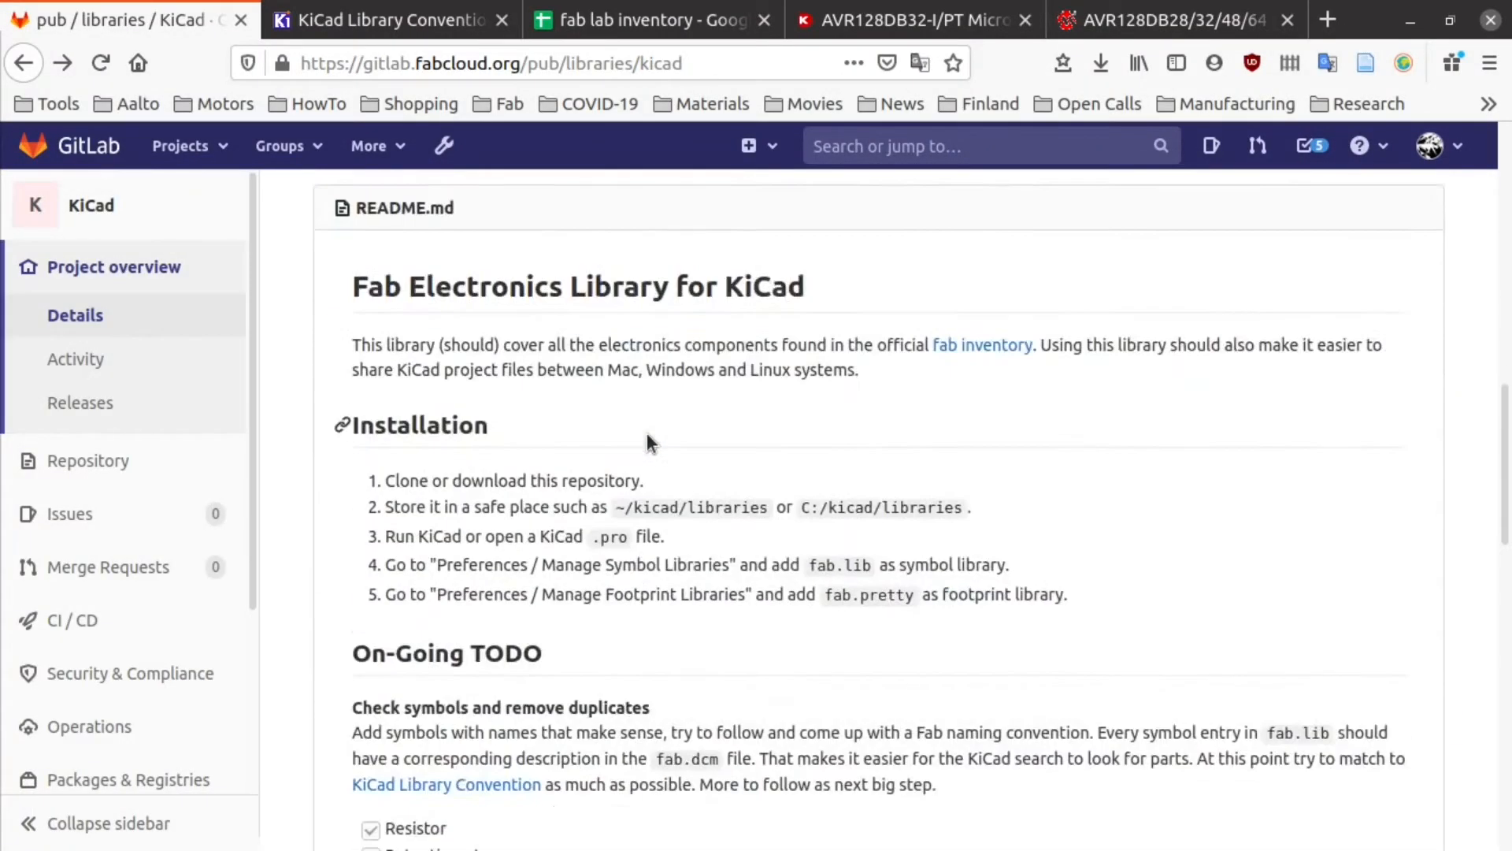
scroll(646, 432, "down", 1)
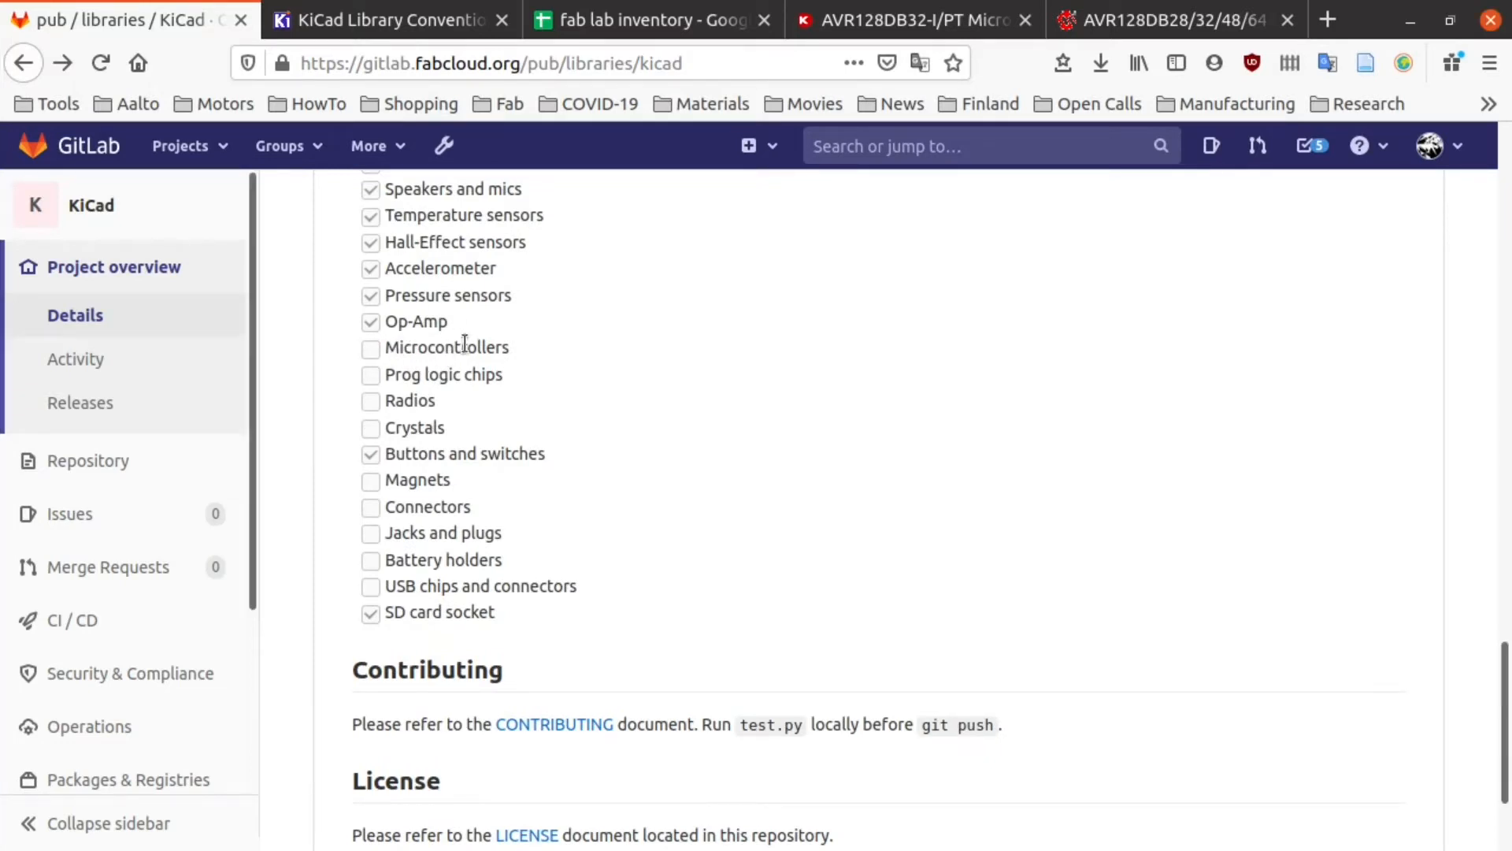
double_click(446, 351)
left_click(797, 352)
Step: Look through the fab lab inventory spreadsheet from the microcontrollers section through connectors to soldering supplies
left_click(648, 24)
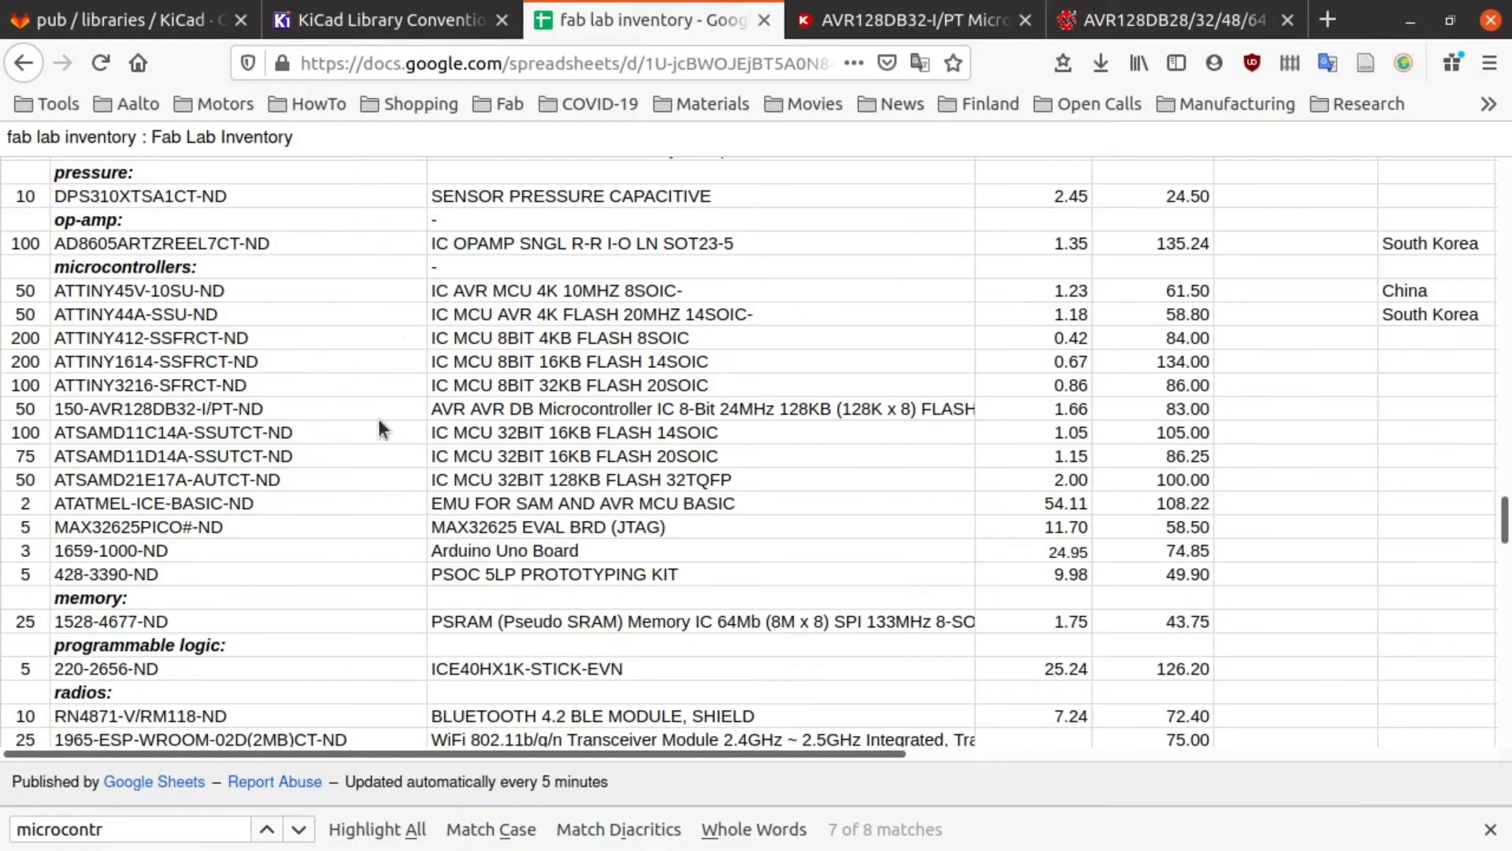
scroll(378, 421, "down", 6)
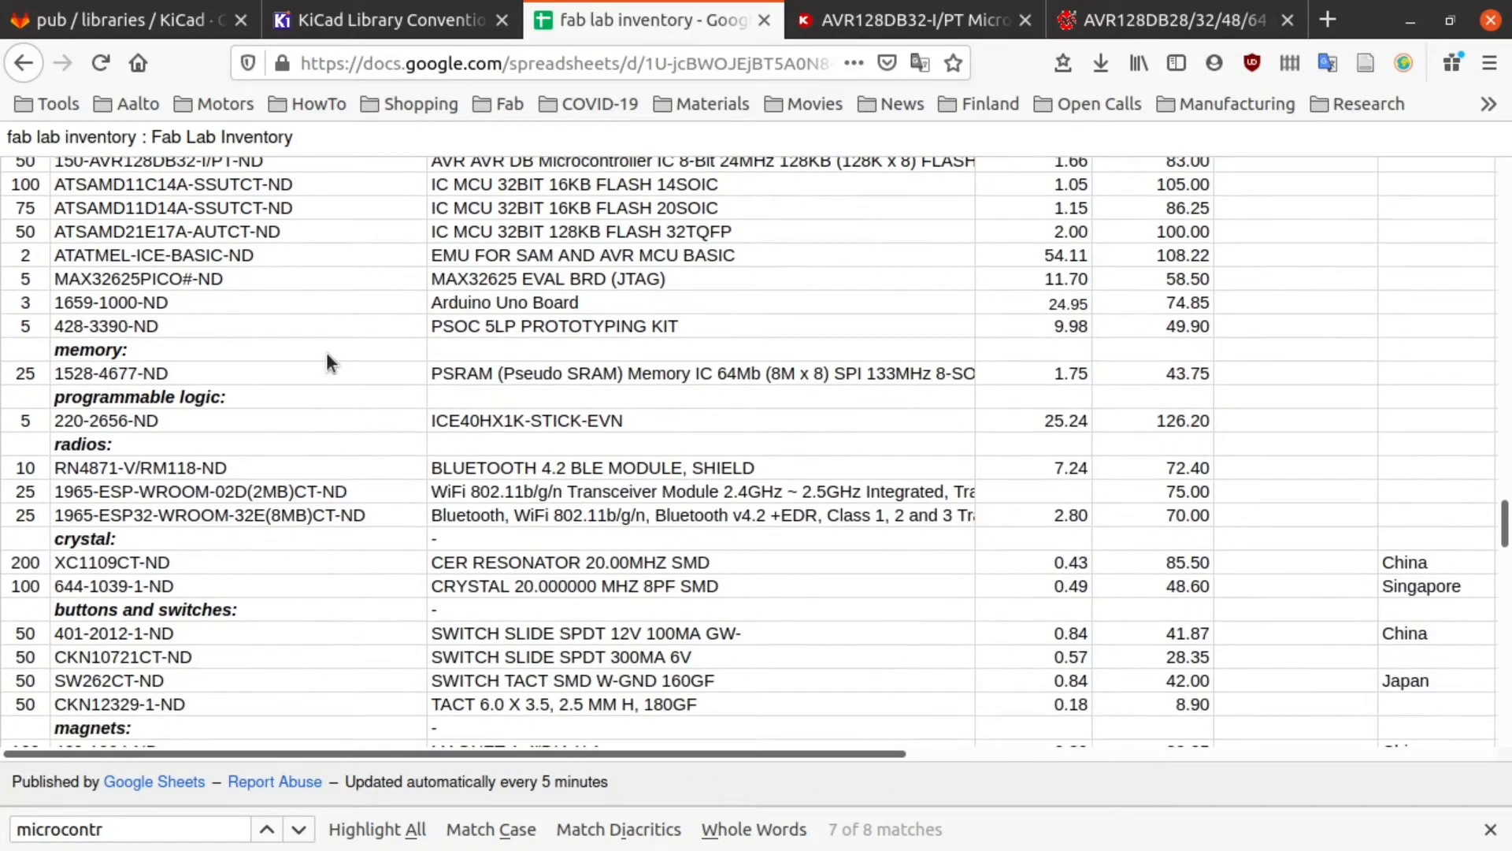
scroll(349, 350, "down", 15)
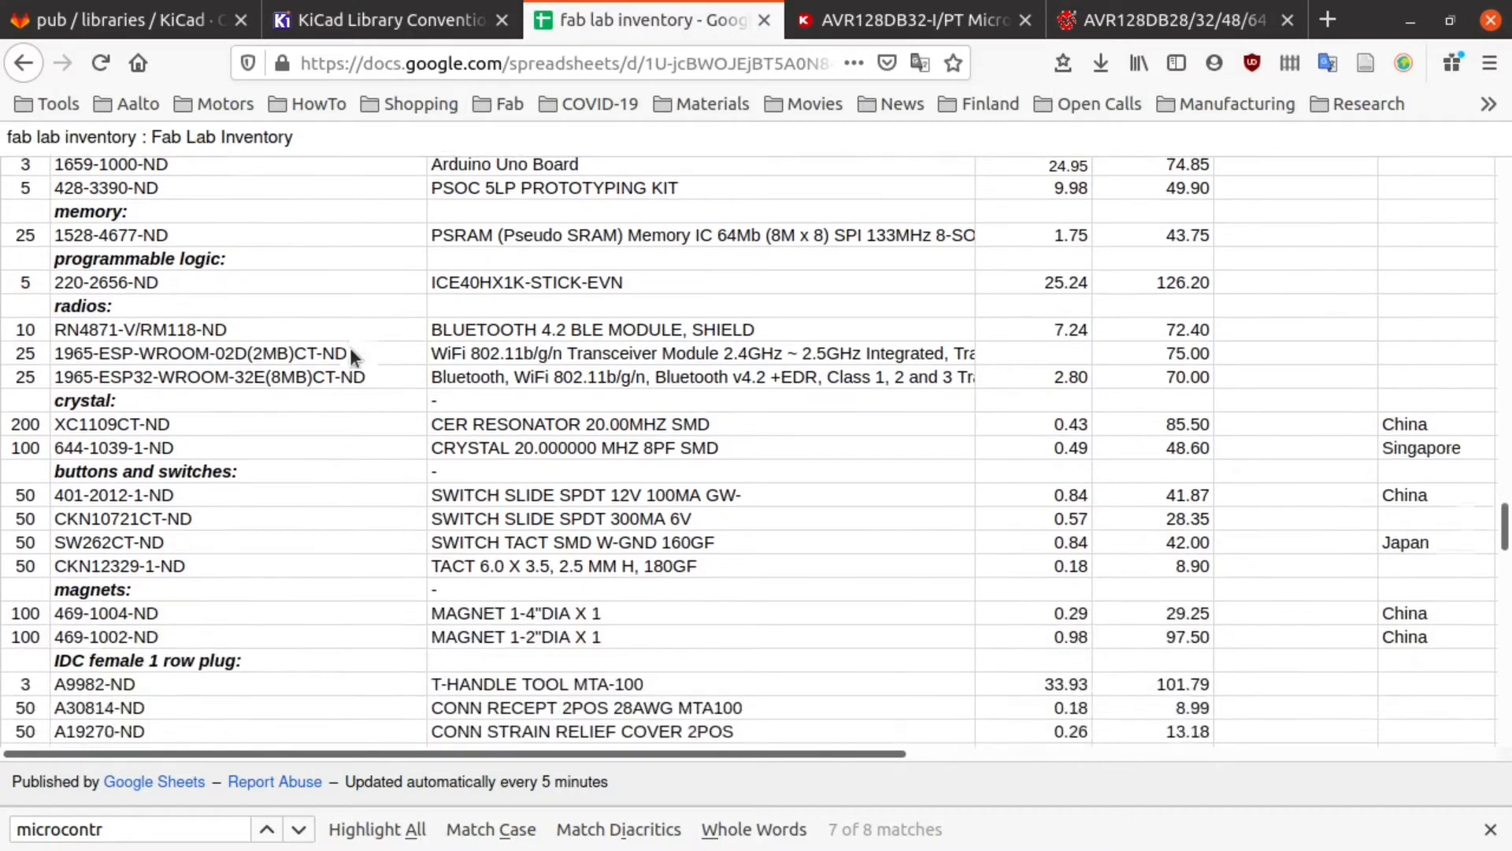
scroll(351, 349, "down", 20)
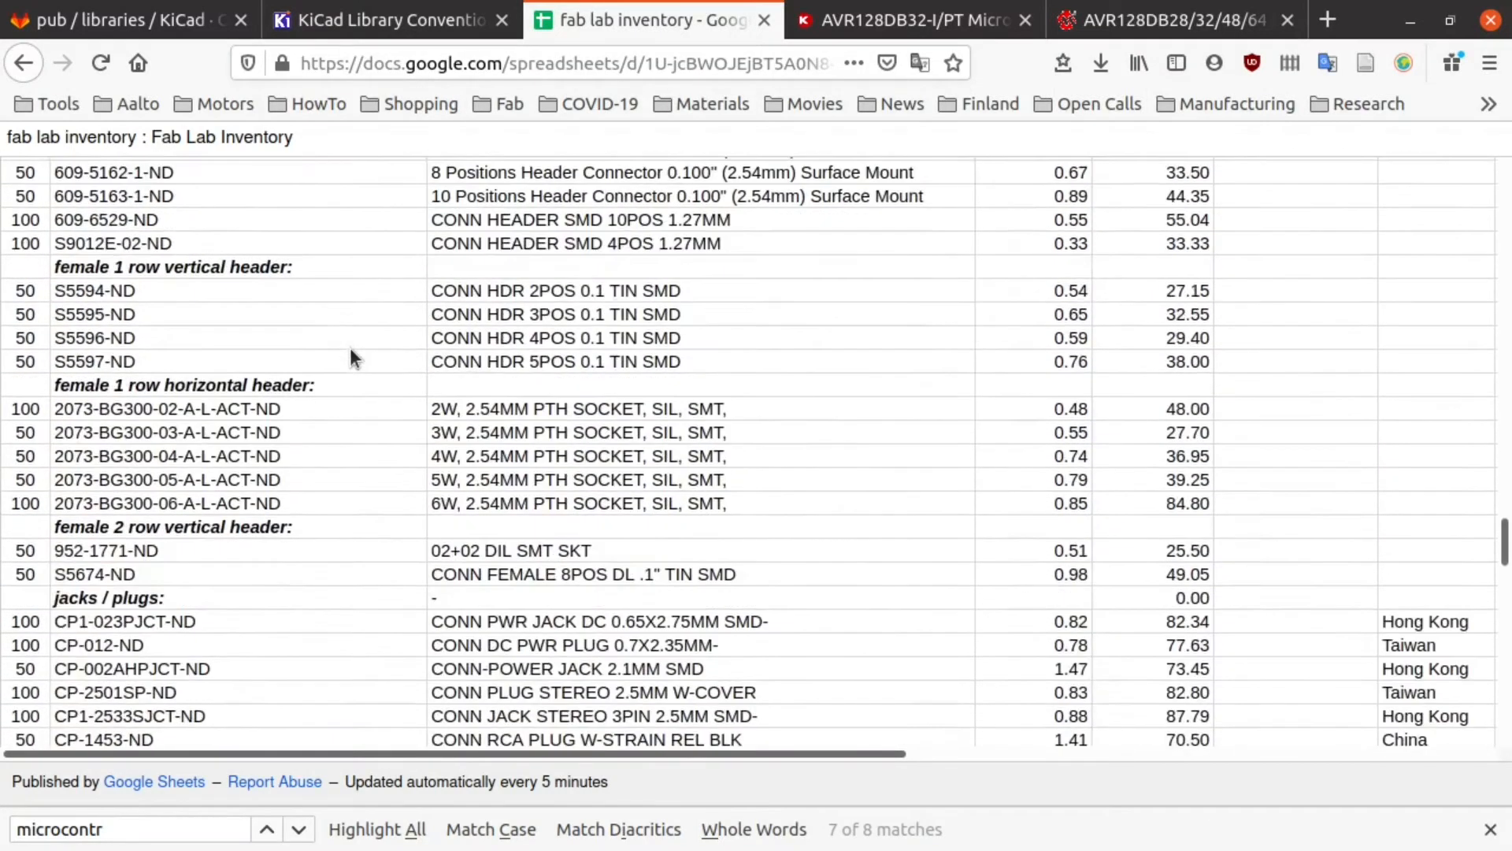
scroll(349, 348, "down", 6)
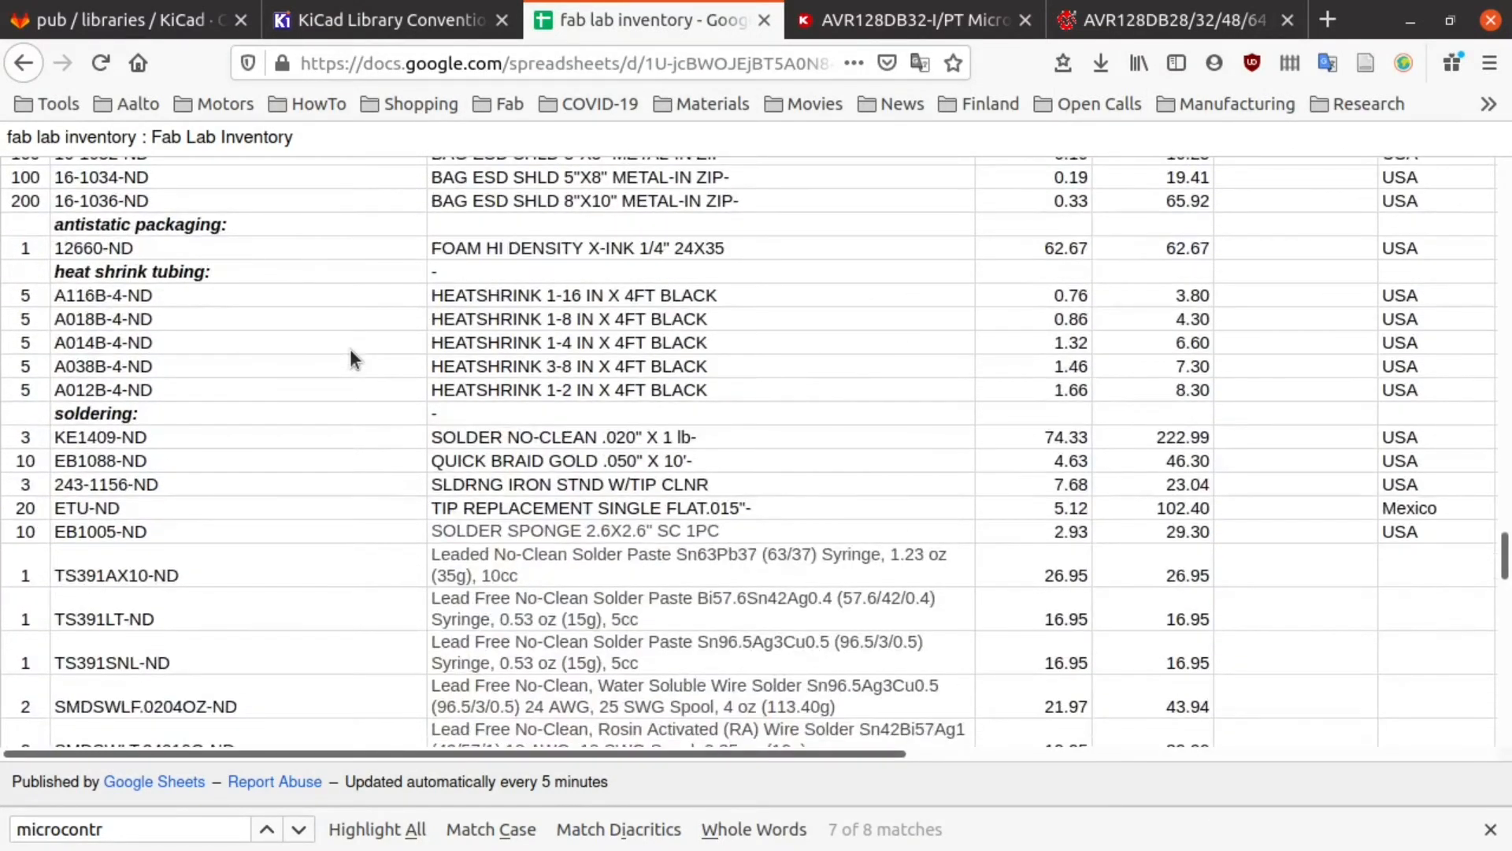
scroll(349, 348, "up", 12)
Step: Search the fab lab inventory for "microcontrollers"
key("ctrl+f")
type("mi")
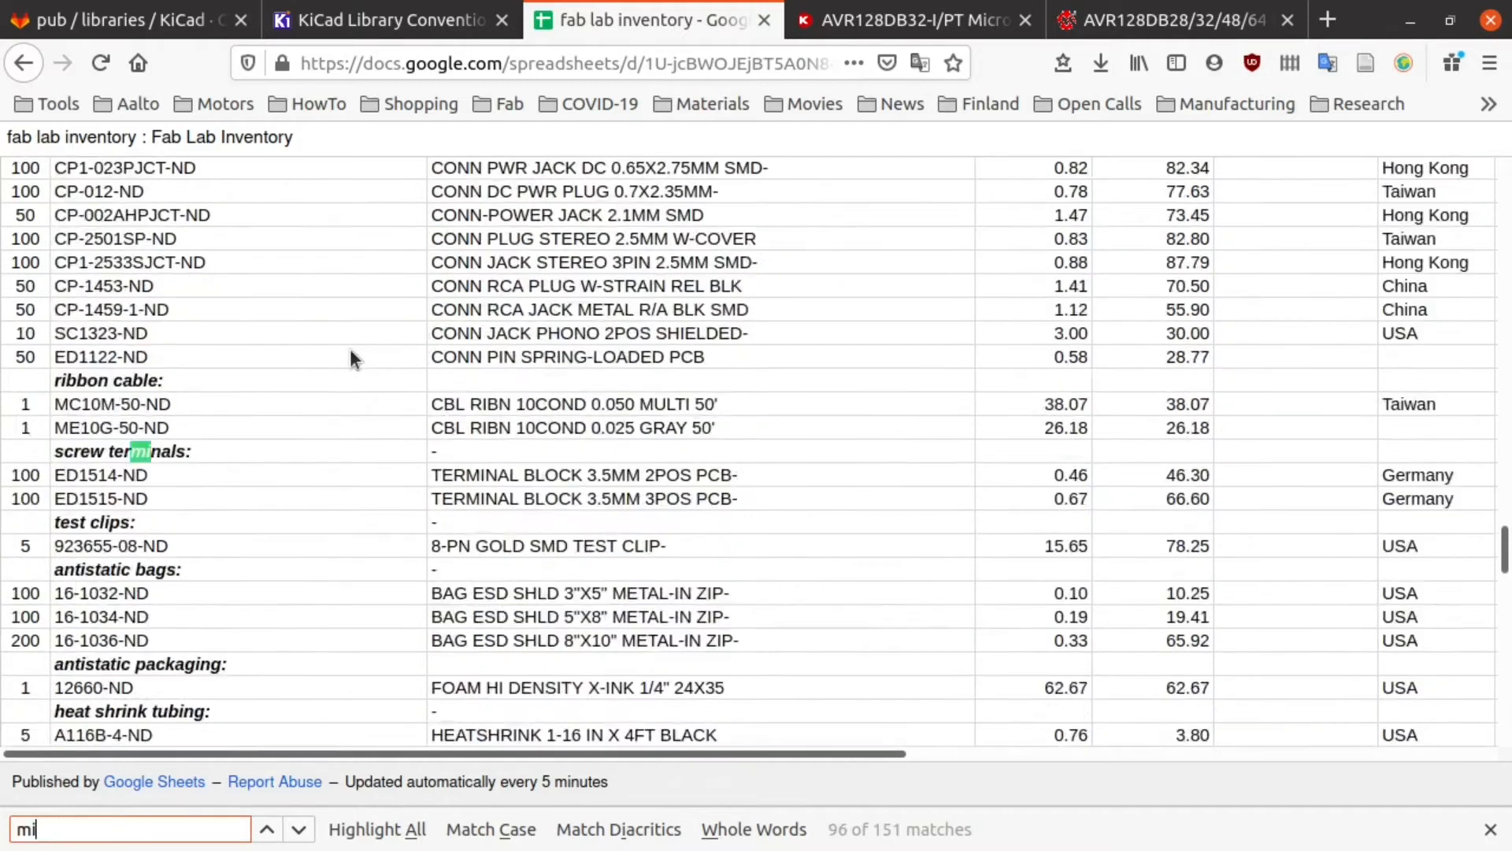
type("crocontrollers")
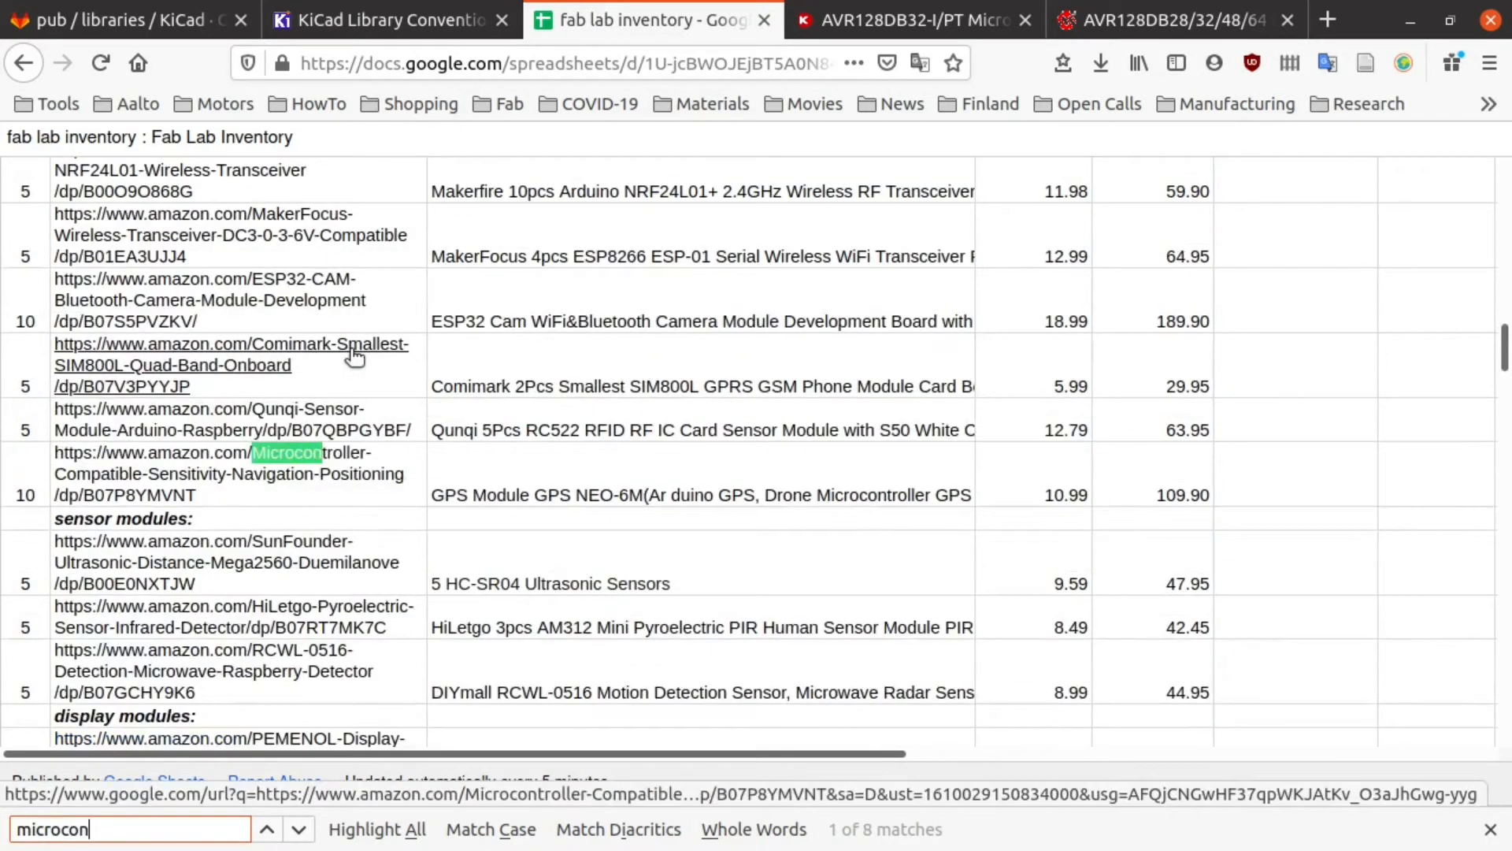
key("Return")
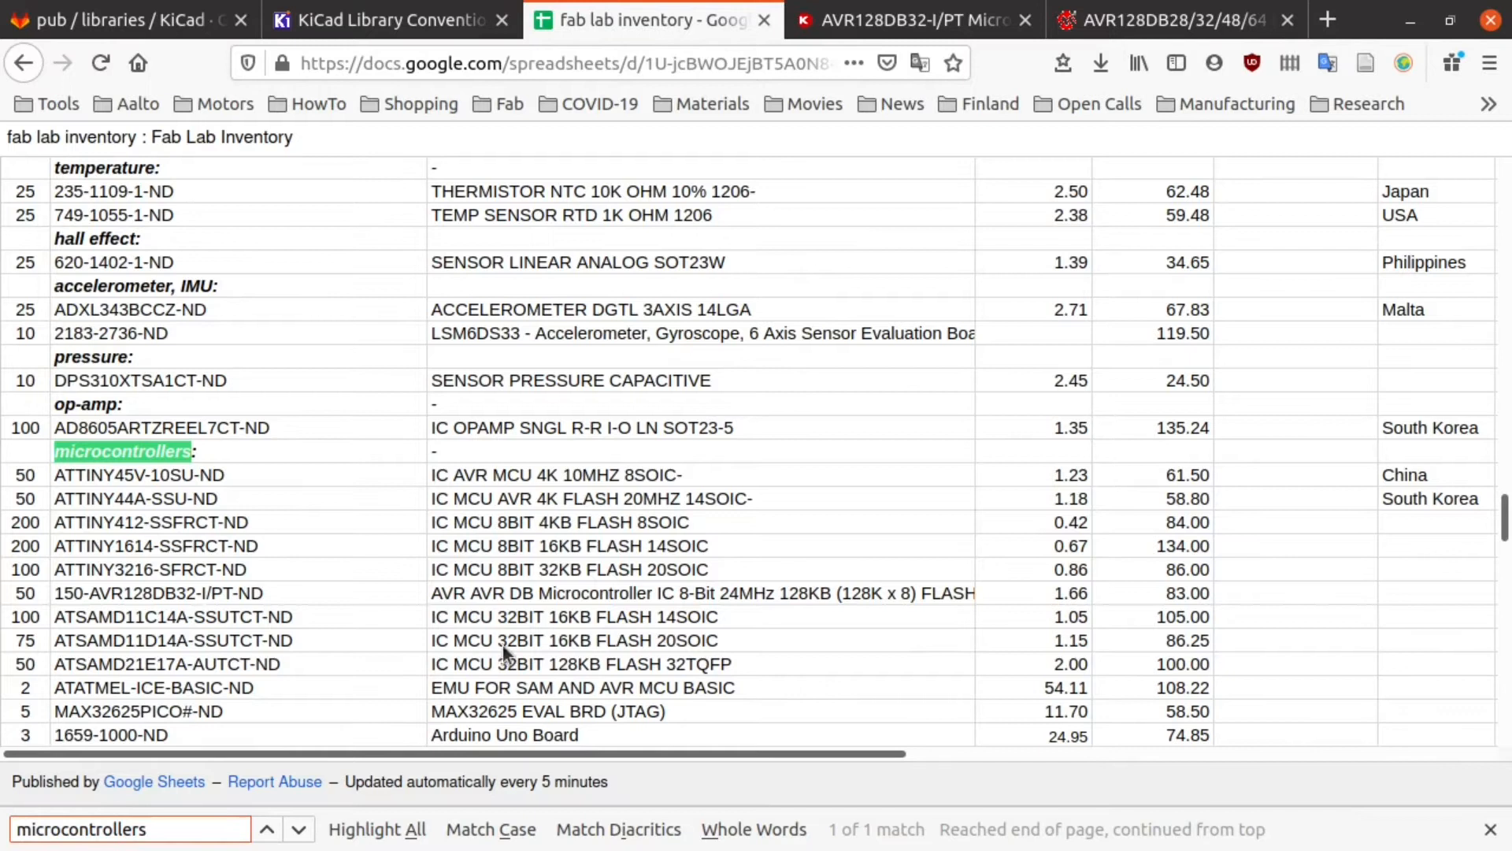
left_click(191, 542)
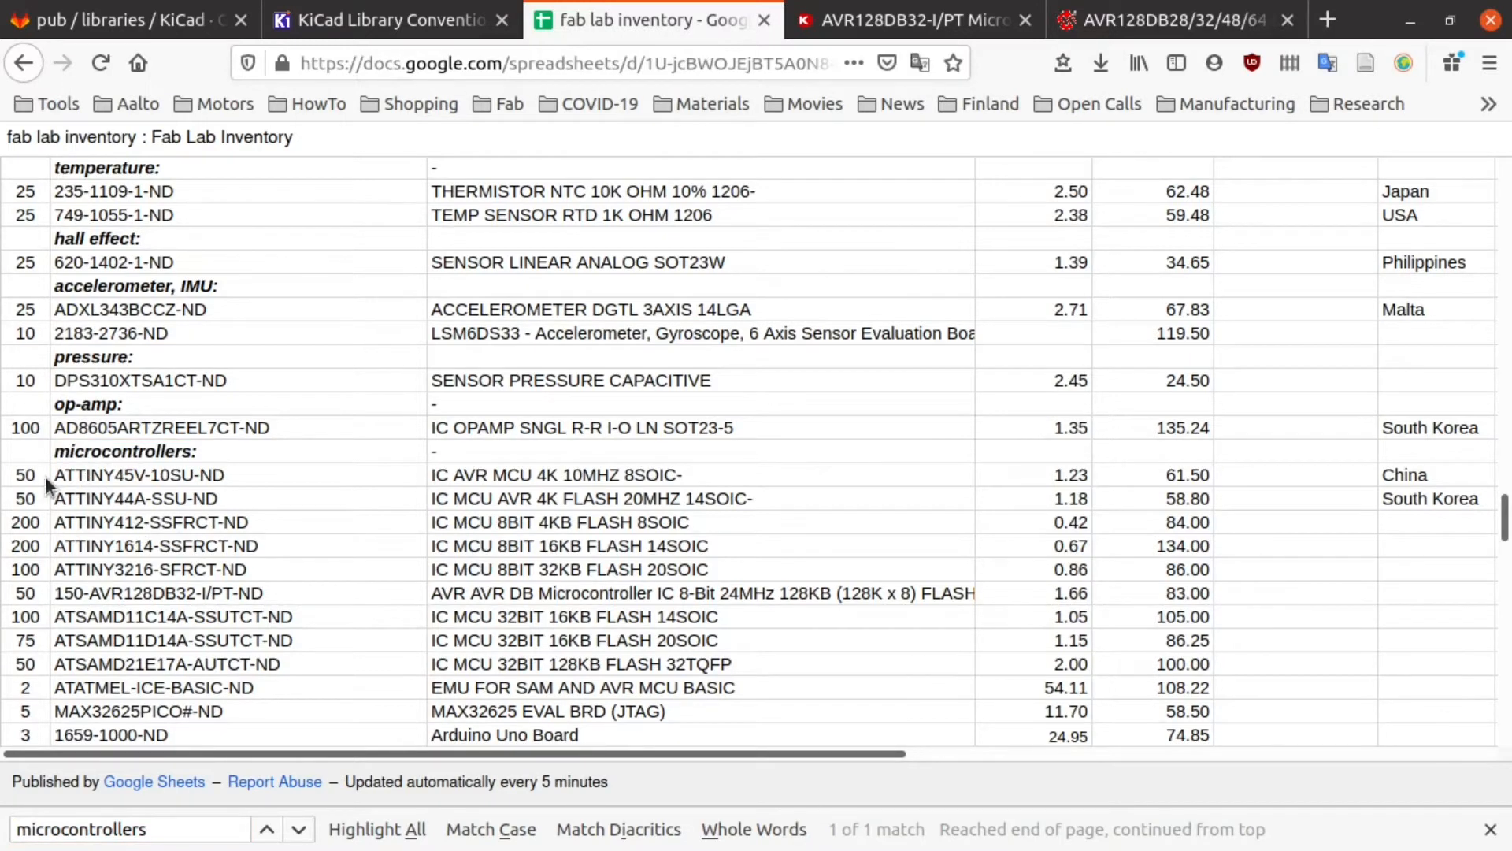
Step: Examine the inventory's microcontroller part numbers and highlight the 150-AVR128DB32-I/PT-ND entry
mouse_move(104, 474)
left_mouse_down()
mouse_move(225, 476)
mouse_move(112, 498)
left_mouse_up()
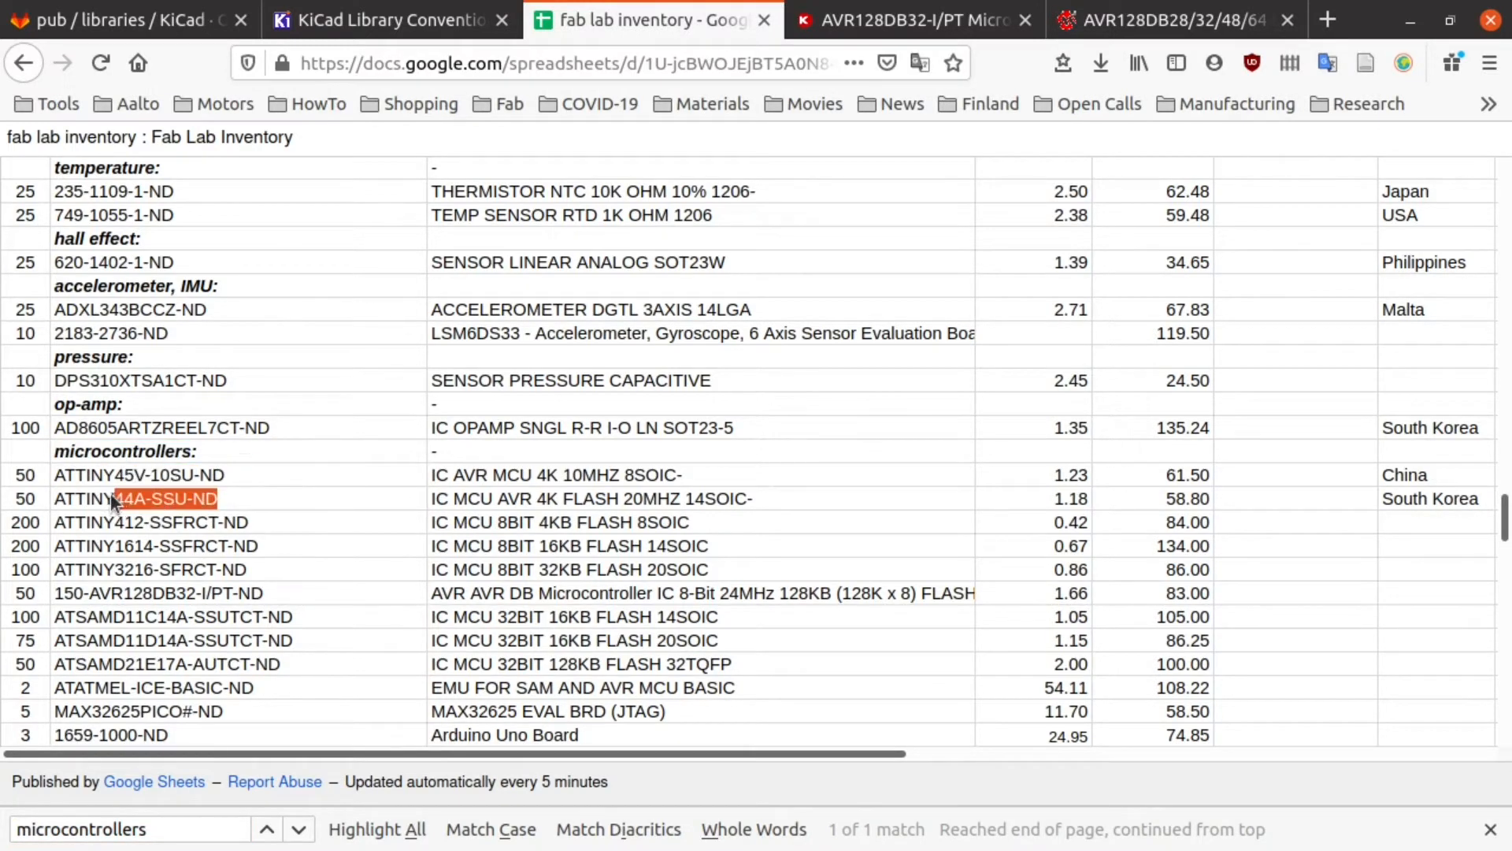
left_click(130, 479)
left_click(72, 482)
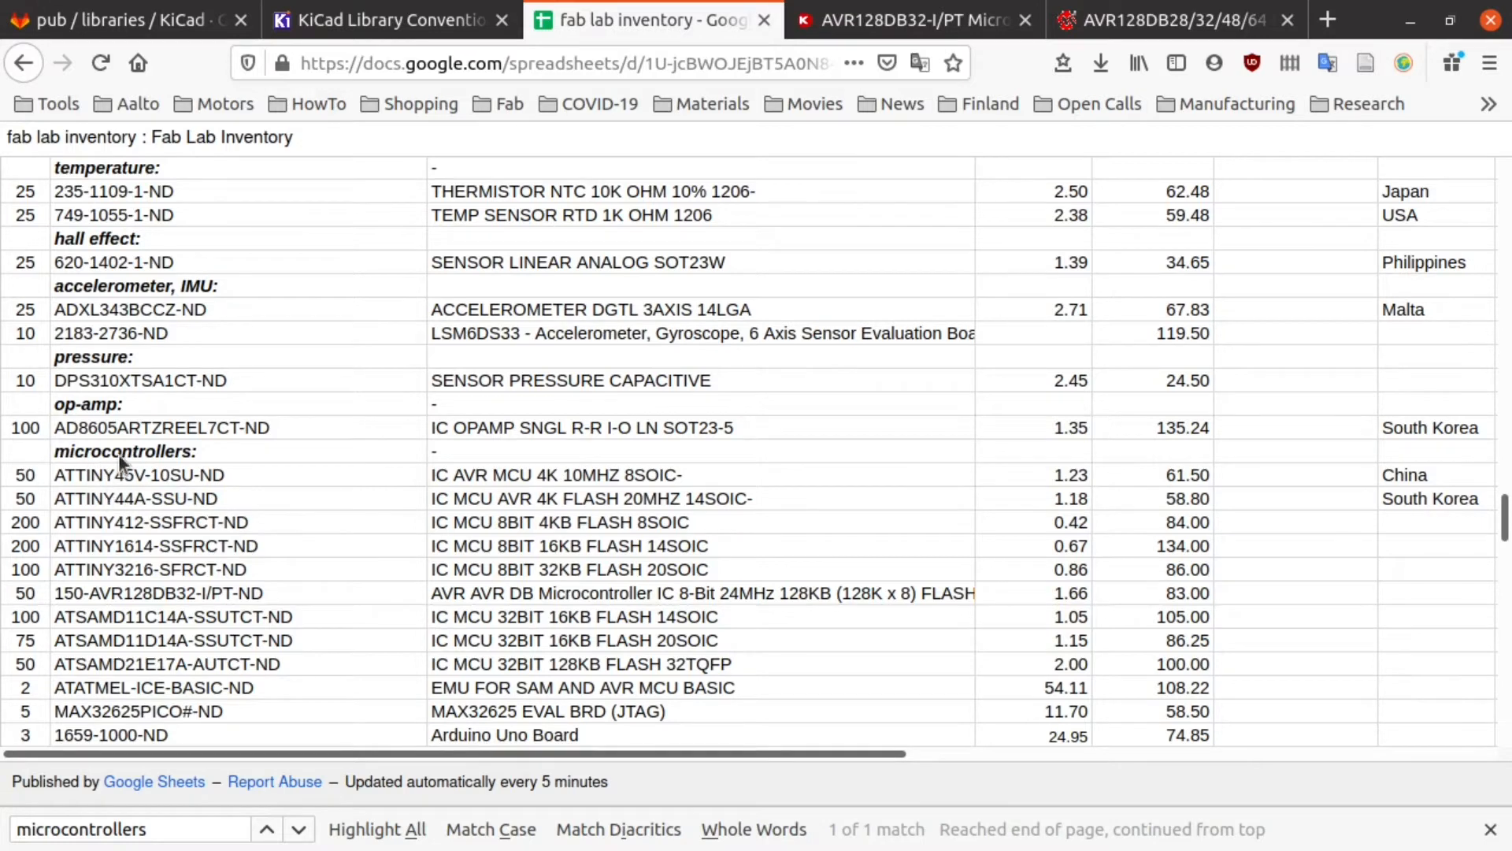
scroll(125, 490, "down", 1)
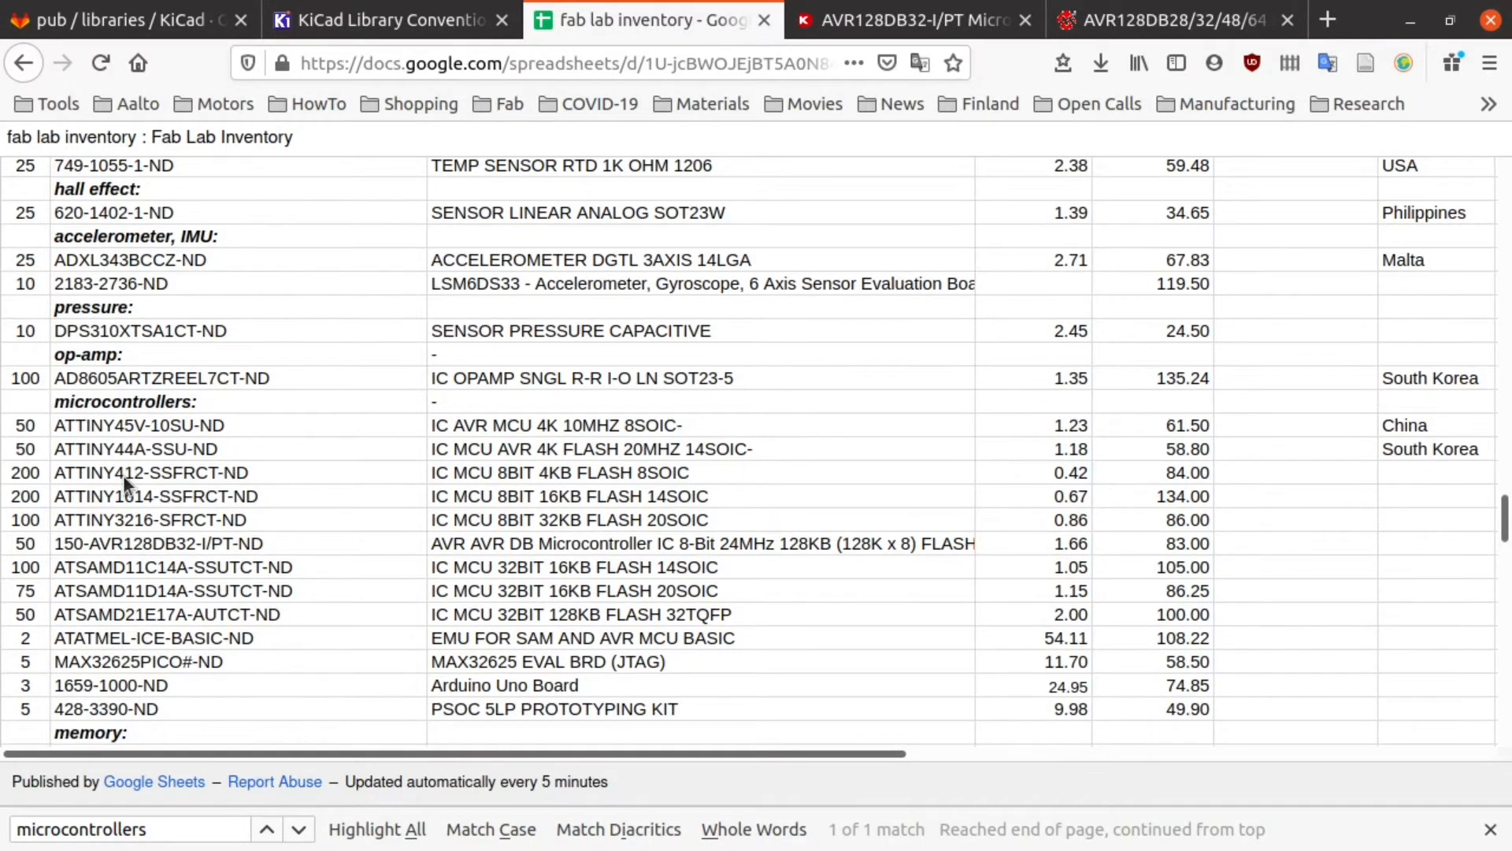
scroll(123, 475, "down", 1)
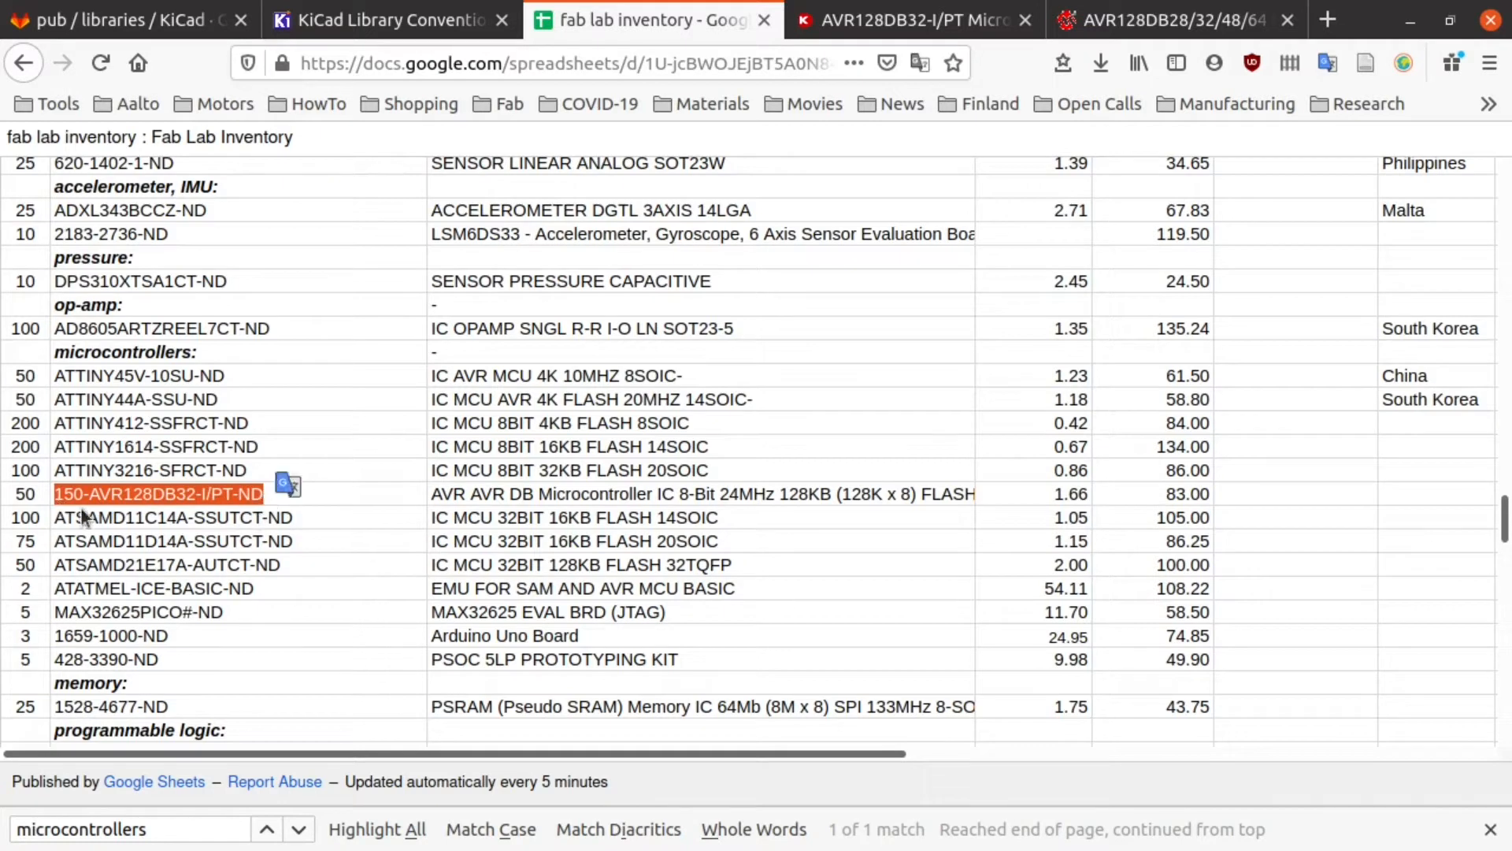
left_click(57, 520)
left_click(145, 512)
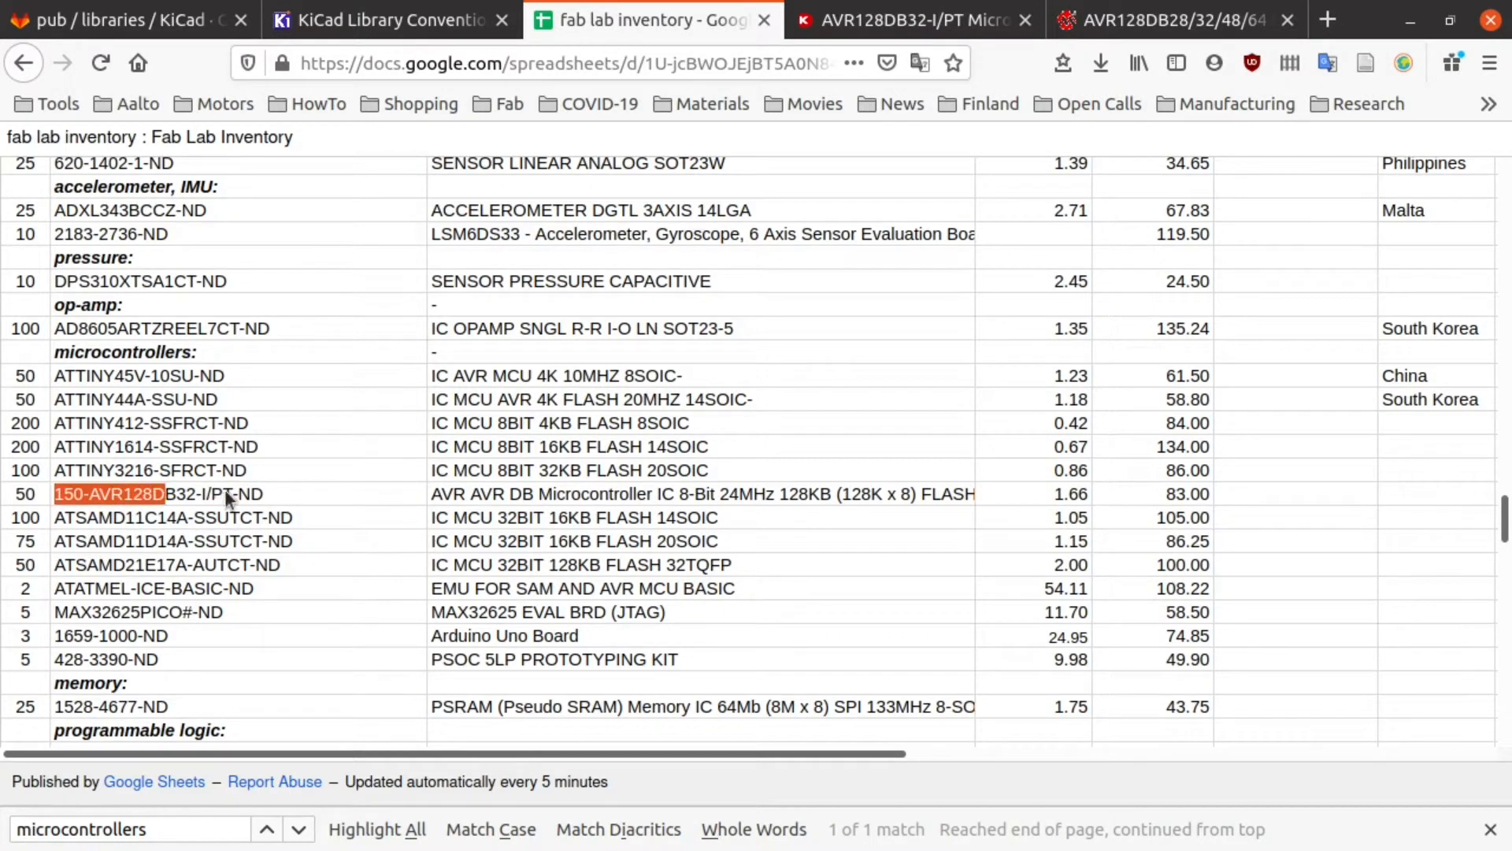
left_click_drag(226, 494, 270, 494)
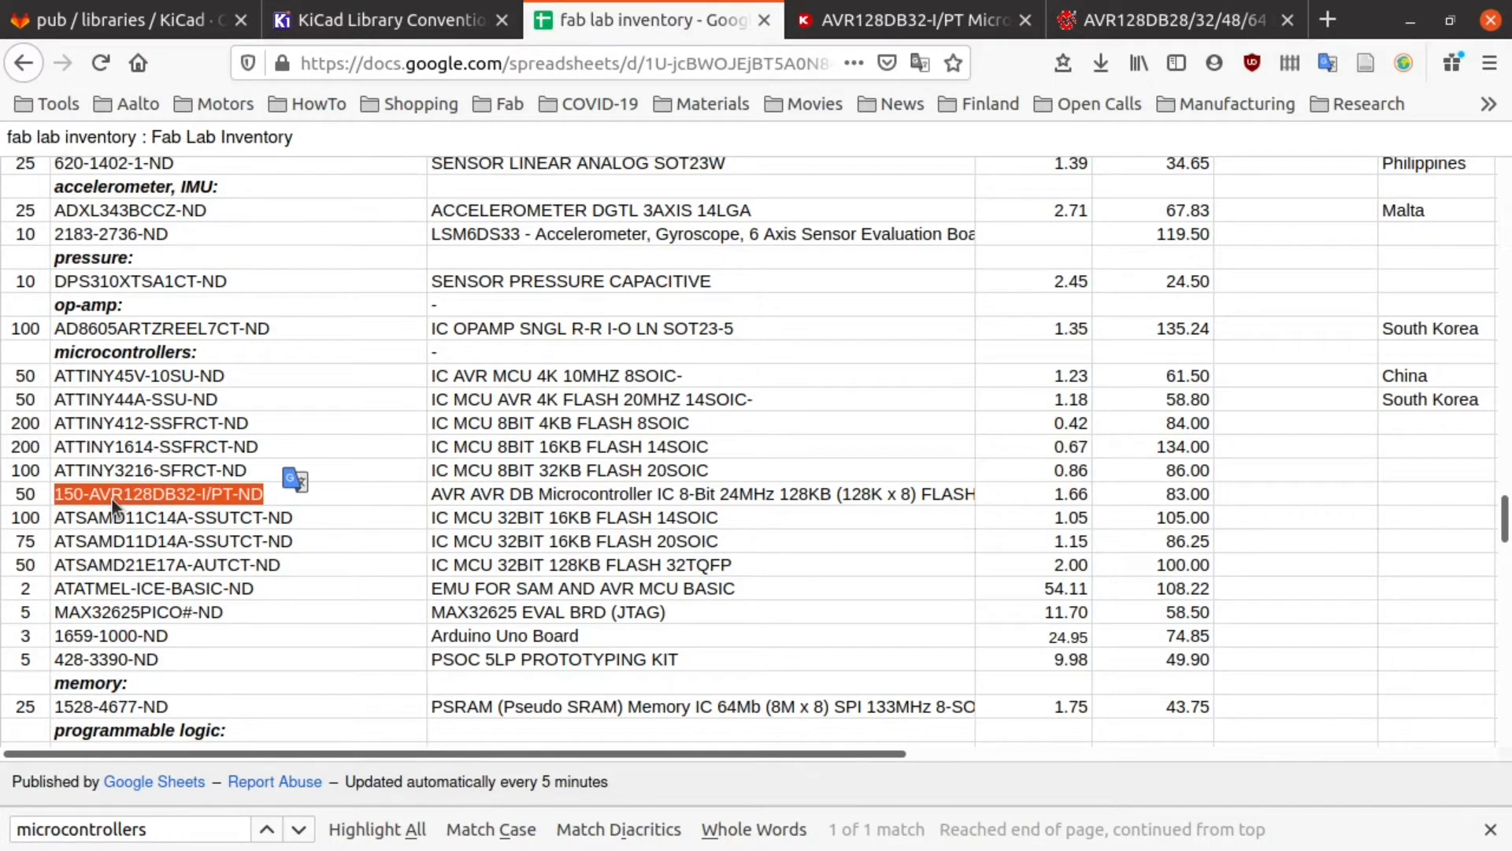
scroll(111, 498, "up", 1)
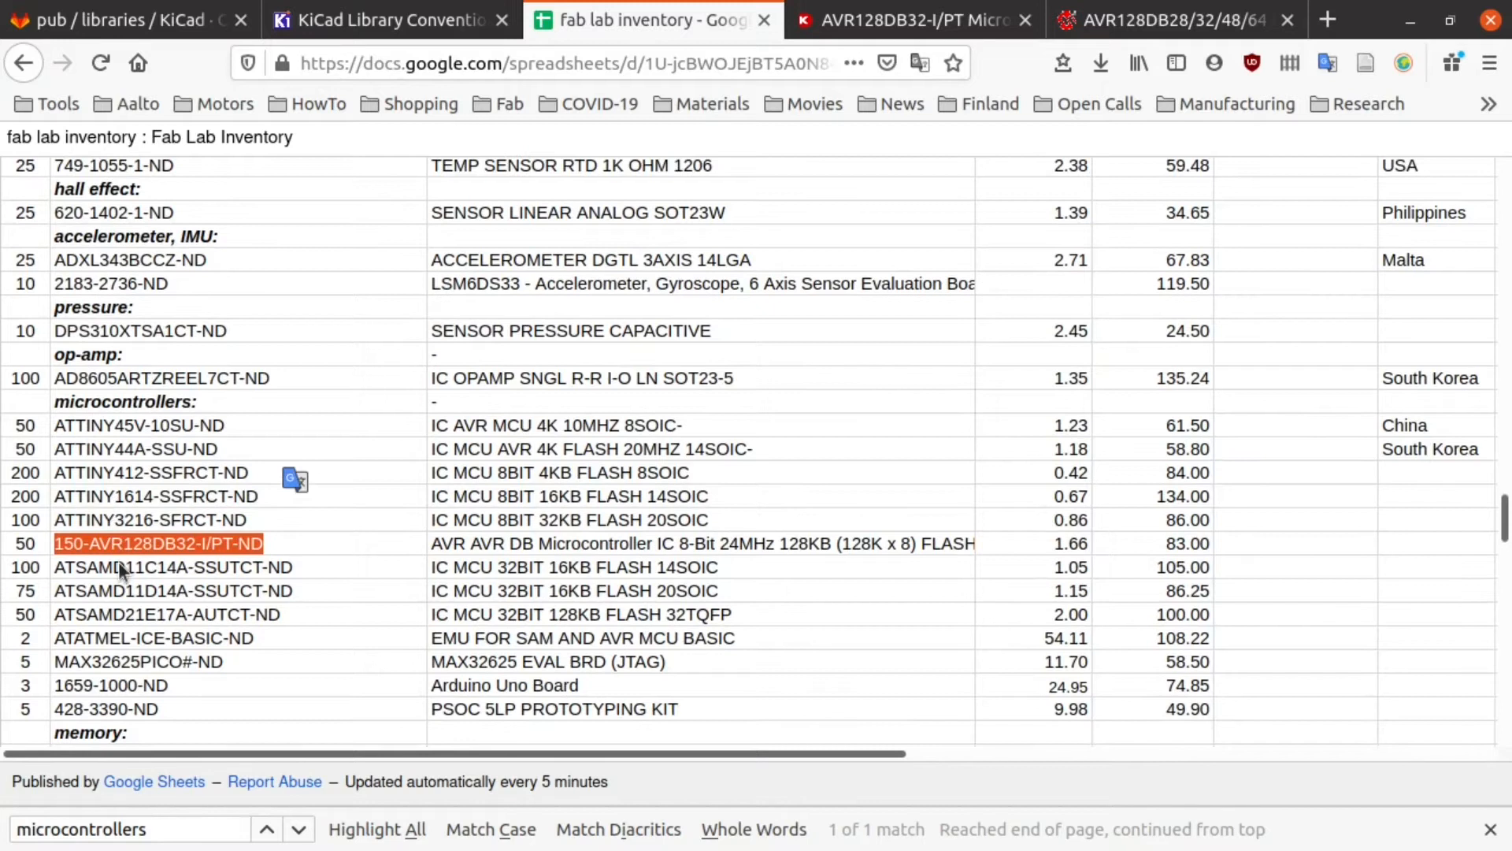
Step: Switch to the terminal, go up two levels to the Demo folder and list its contents
key("alt+Tab")
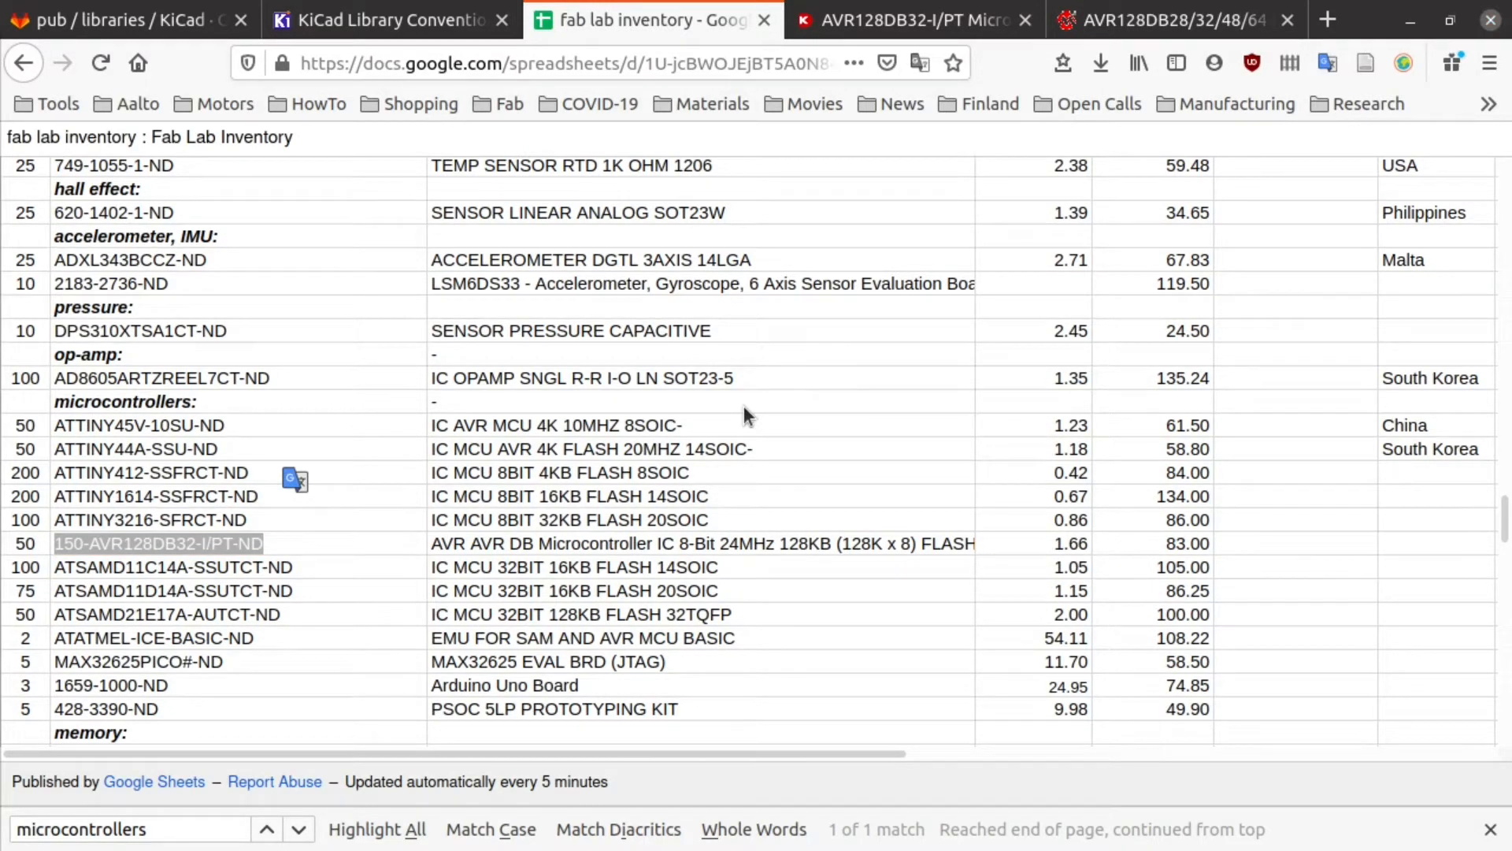
key("alt+Tab")
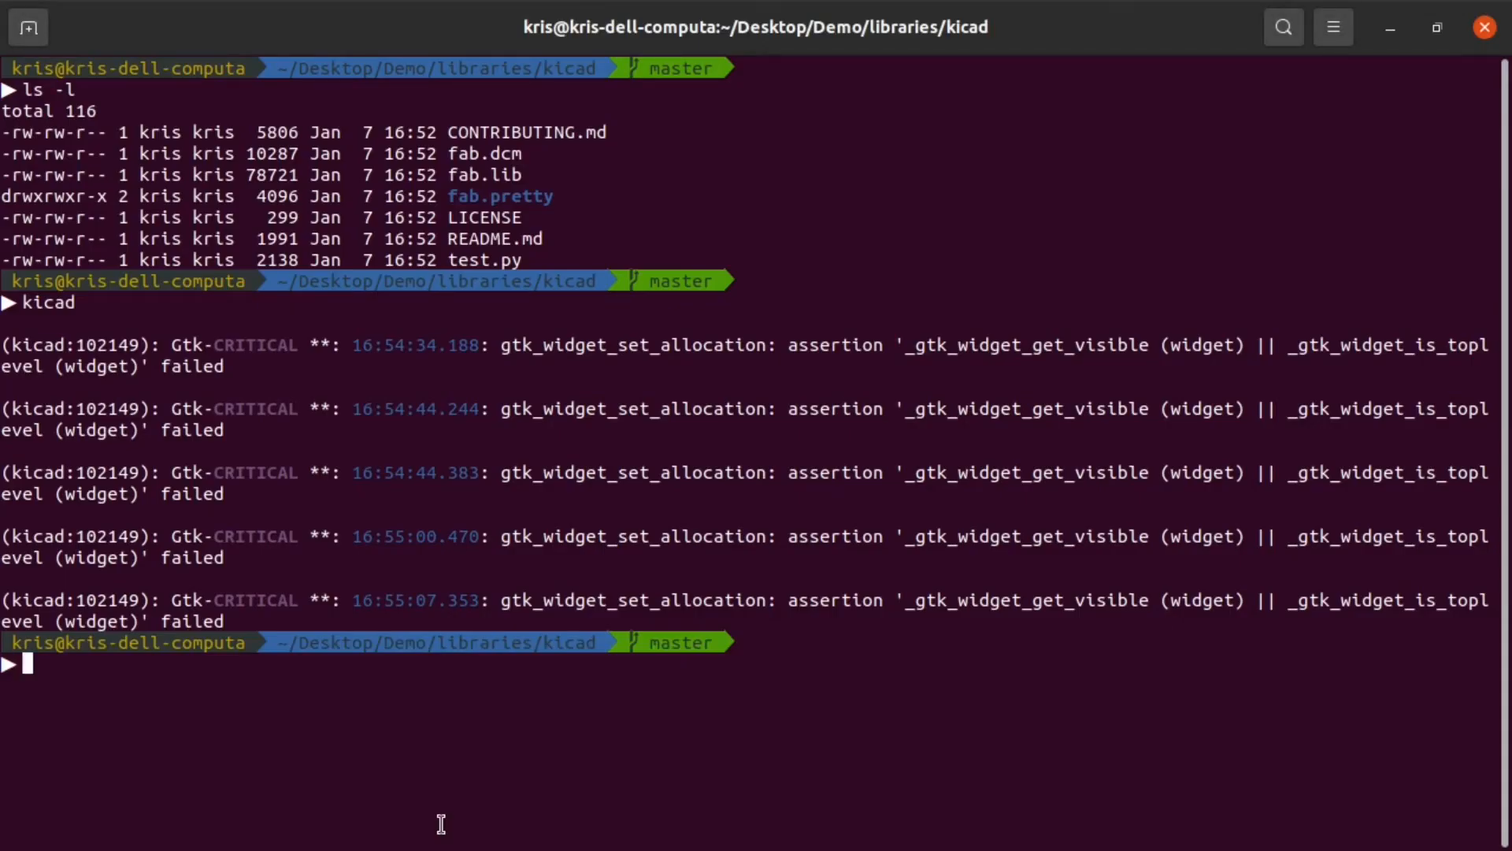
type("cd ../../")
key("Return")
type("ls")
key("Return")
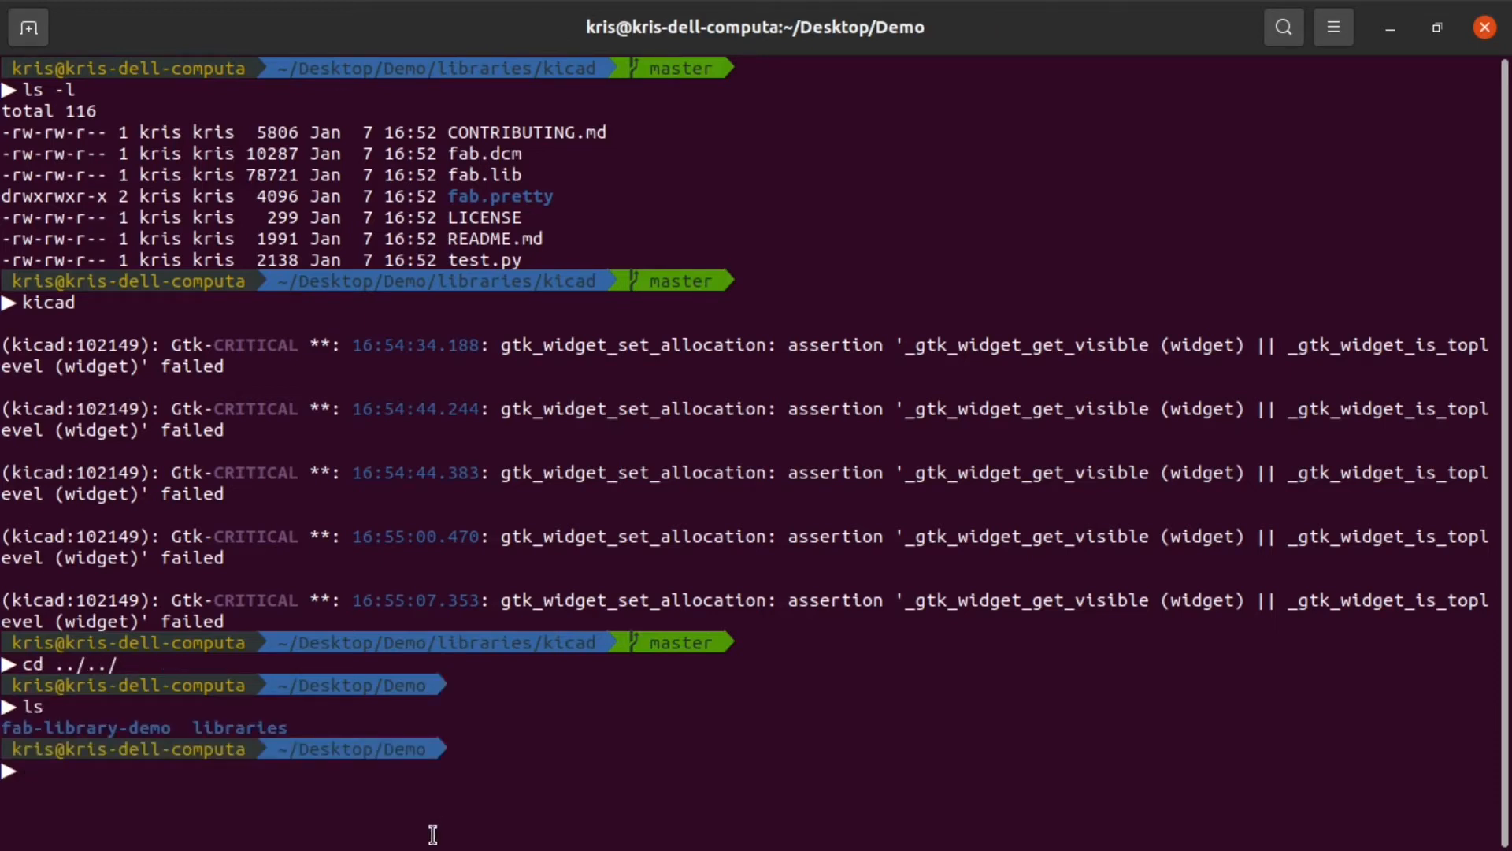
Step: Launch KiCad from the terminal in the Demo folder
type("ki")
key("Return")
type("kicad")
key("Return")
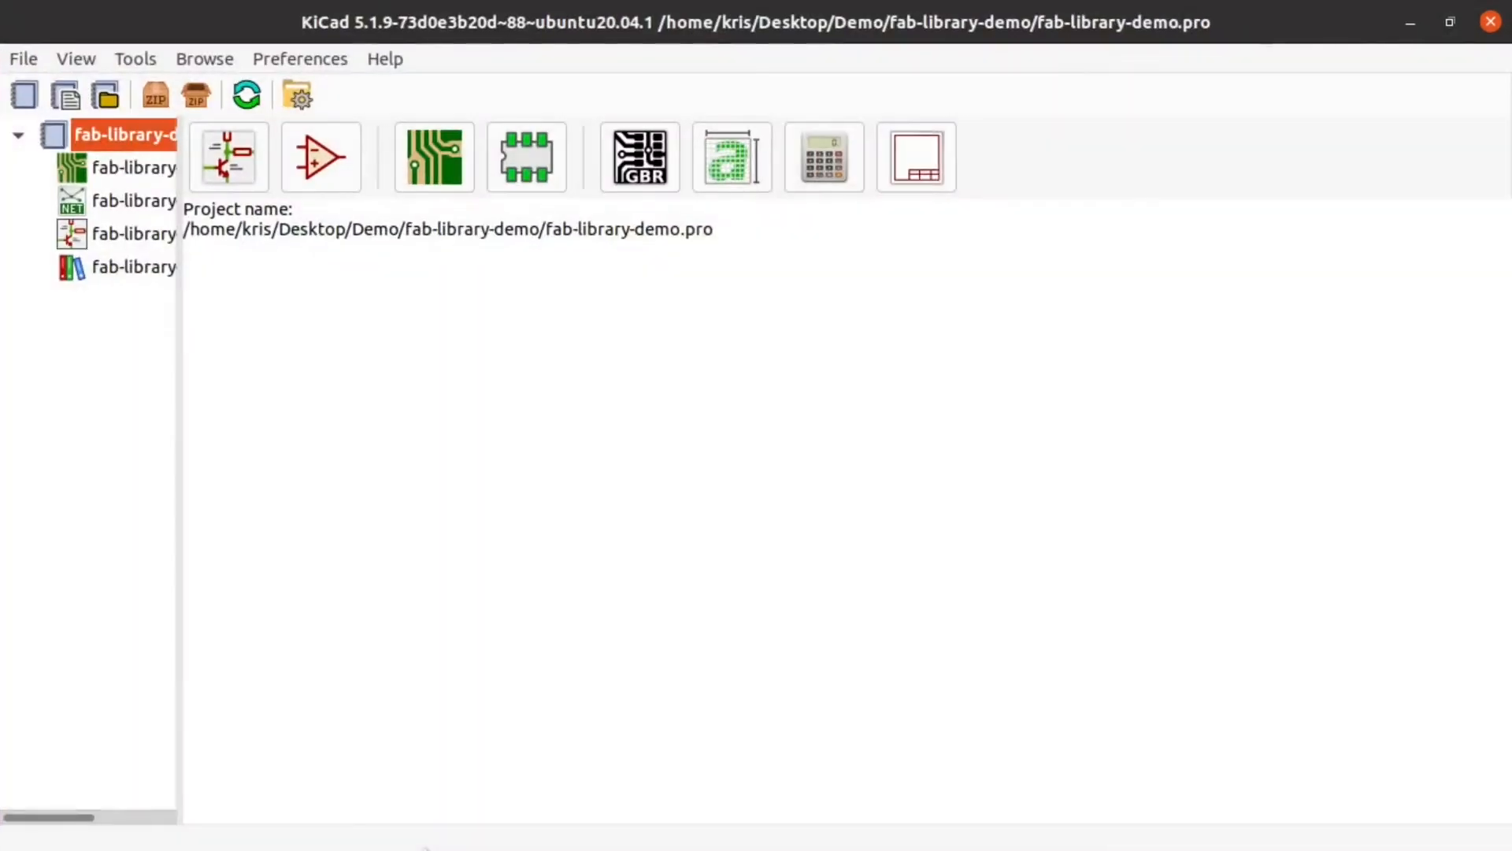
Step: Open the Symbol Editor and filter the symbol libraries for "fab microcontr"
left_click(334, 158)
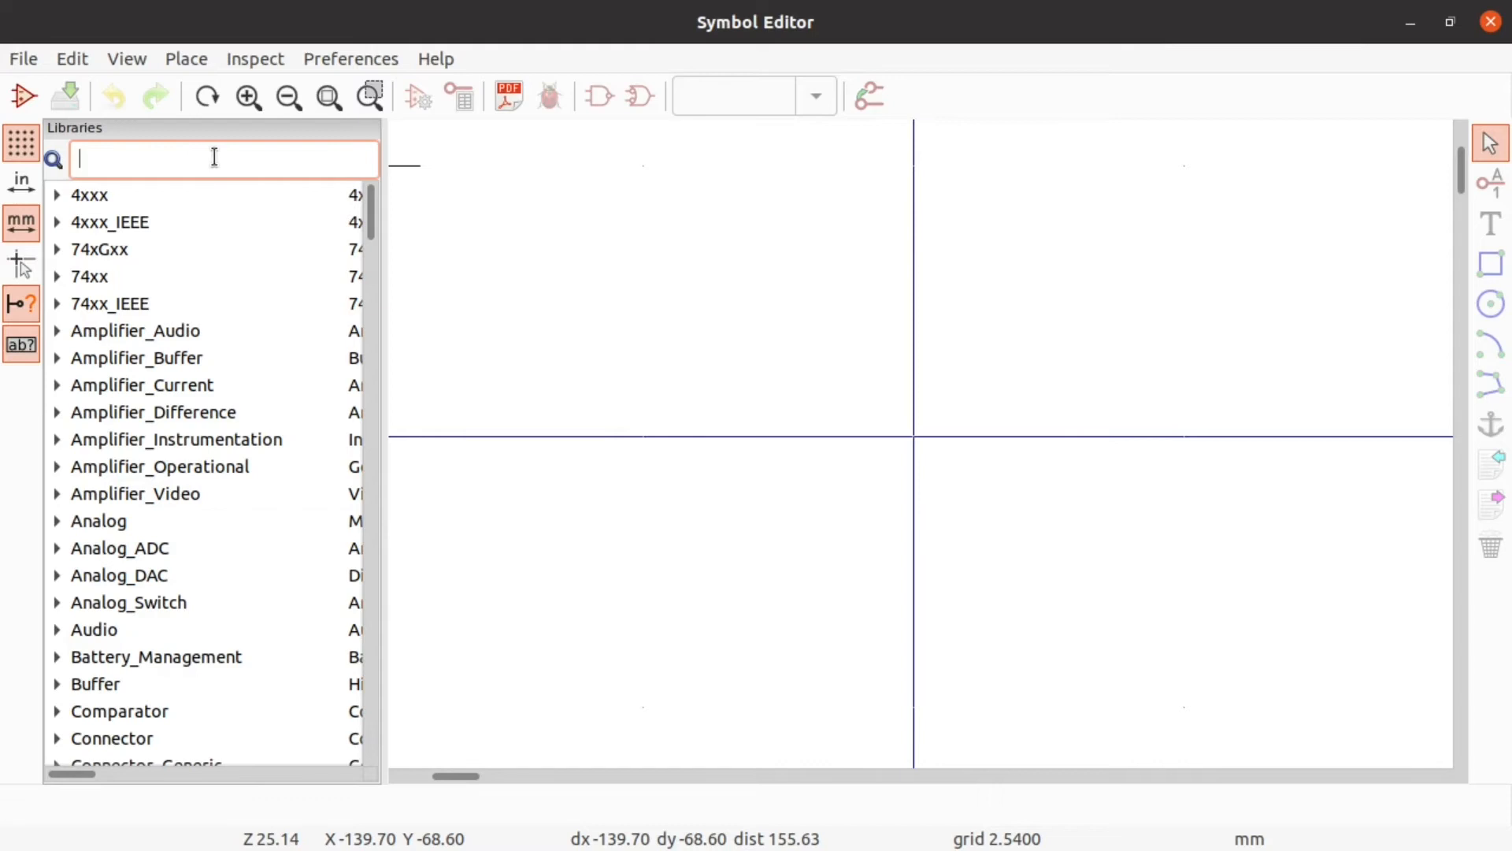
type("fac")
key("BackSpace")
type("b")
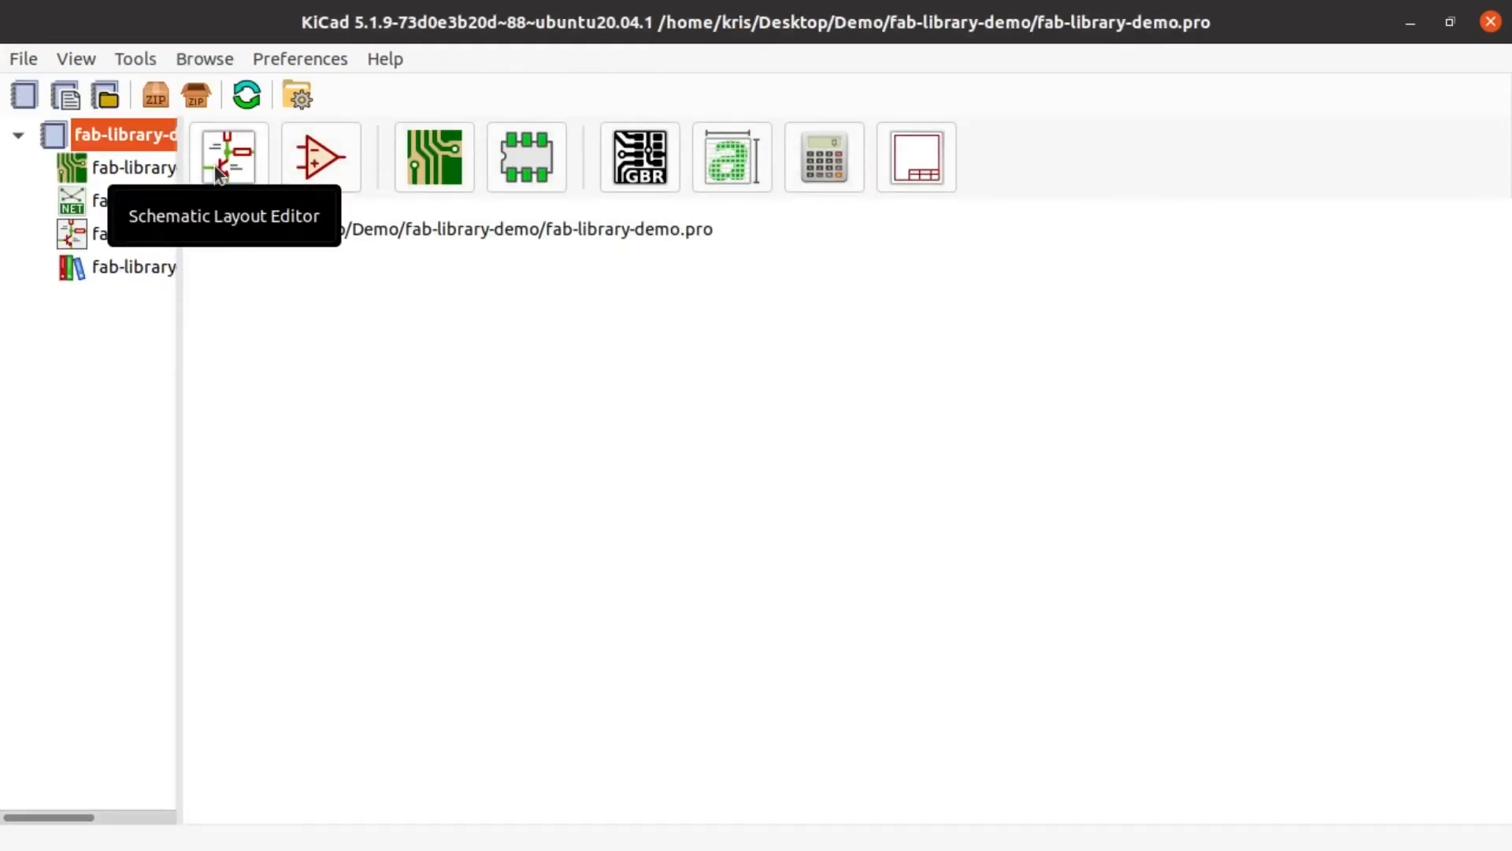
type("mic")
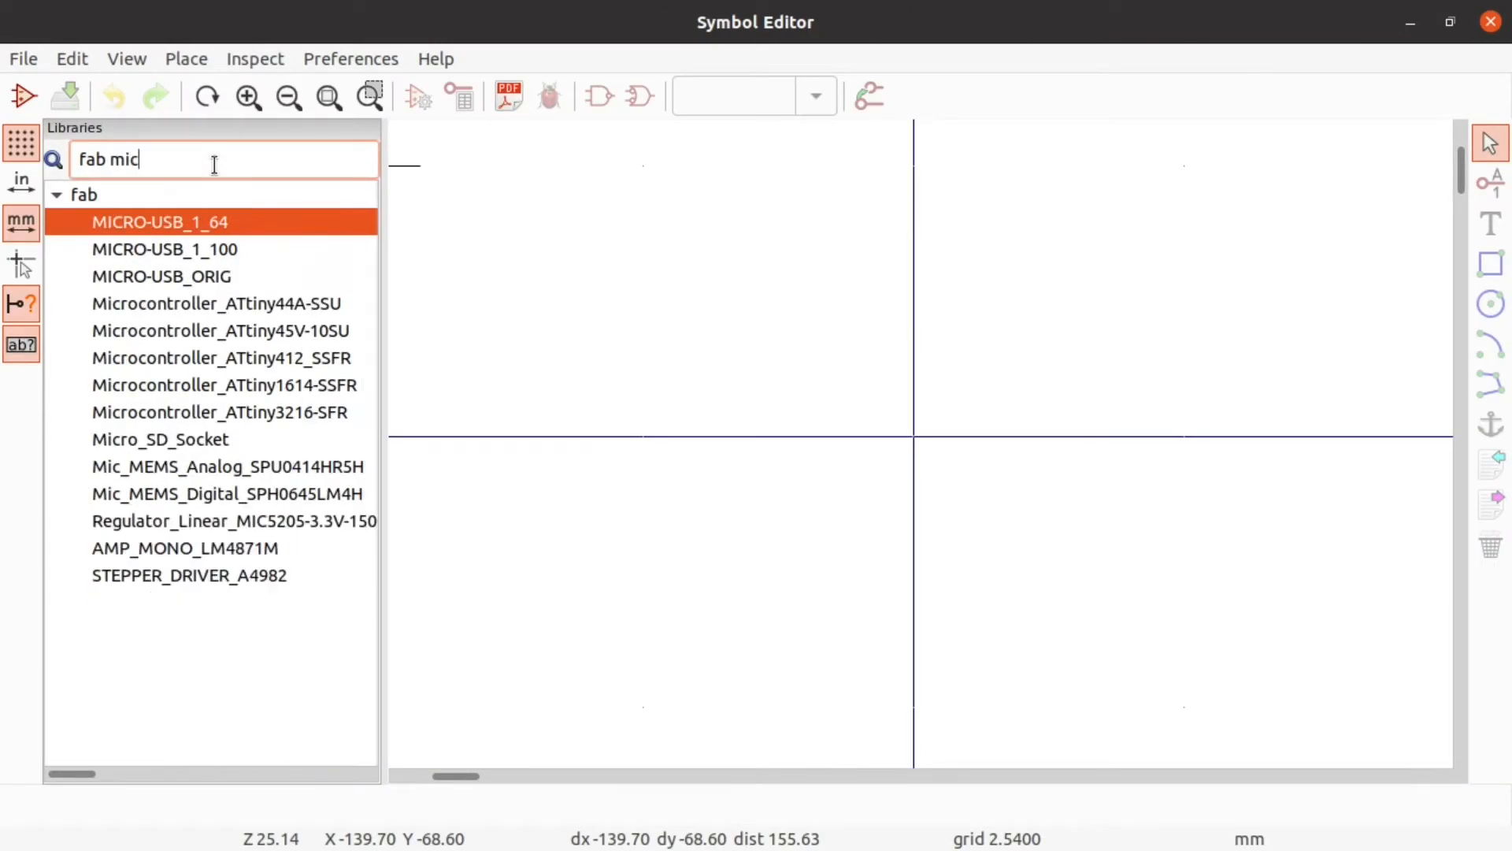
type("rocontr")
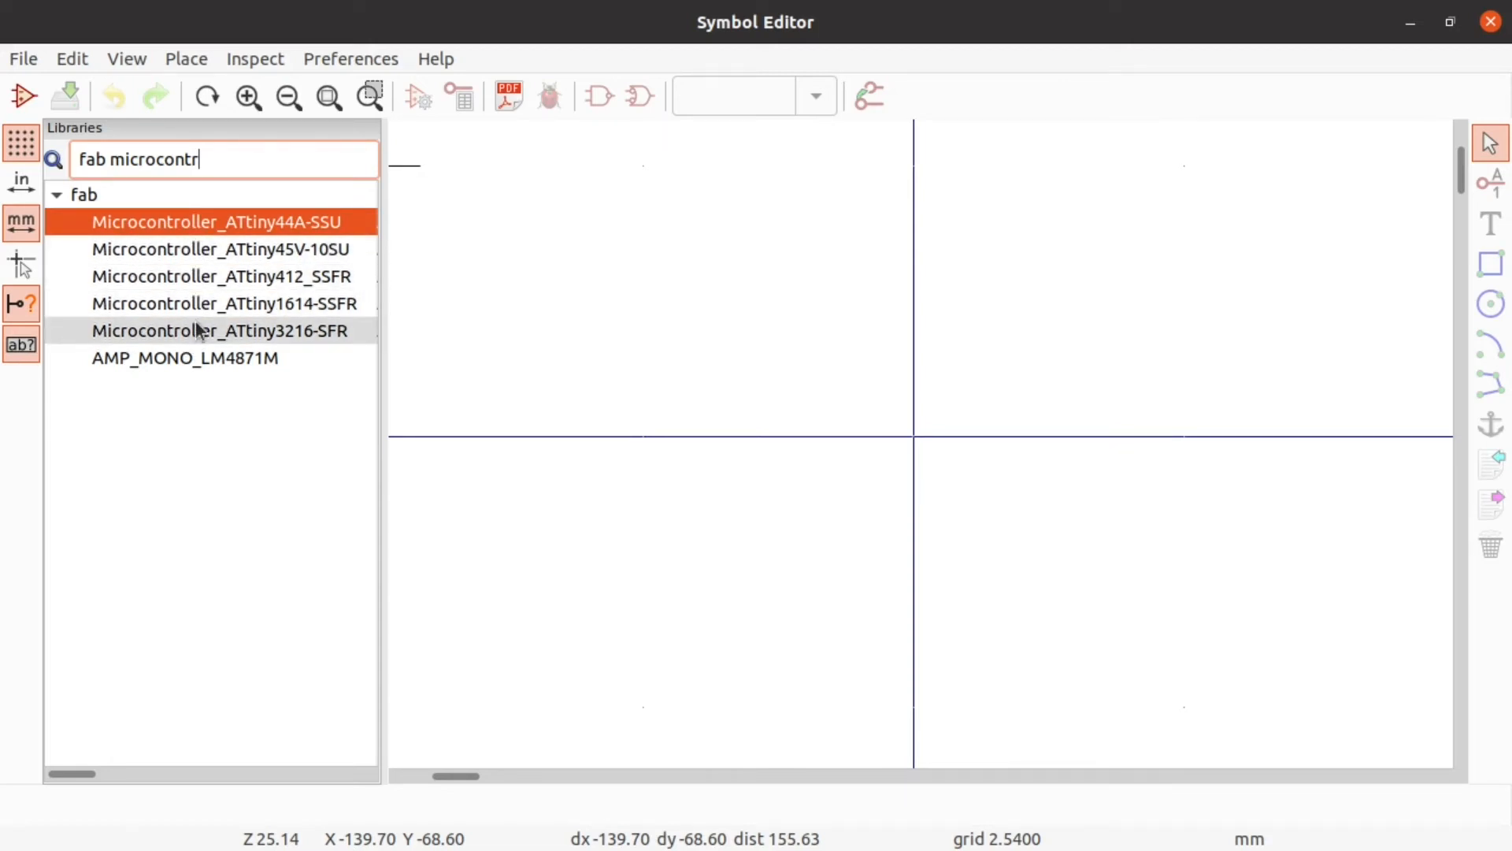
Step: Switch to the fab lab inventory in the browser and highlight the 150-AVR128DB32-I/PT-ND part number
key("alt+Tab")
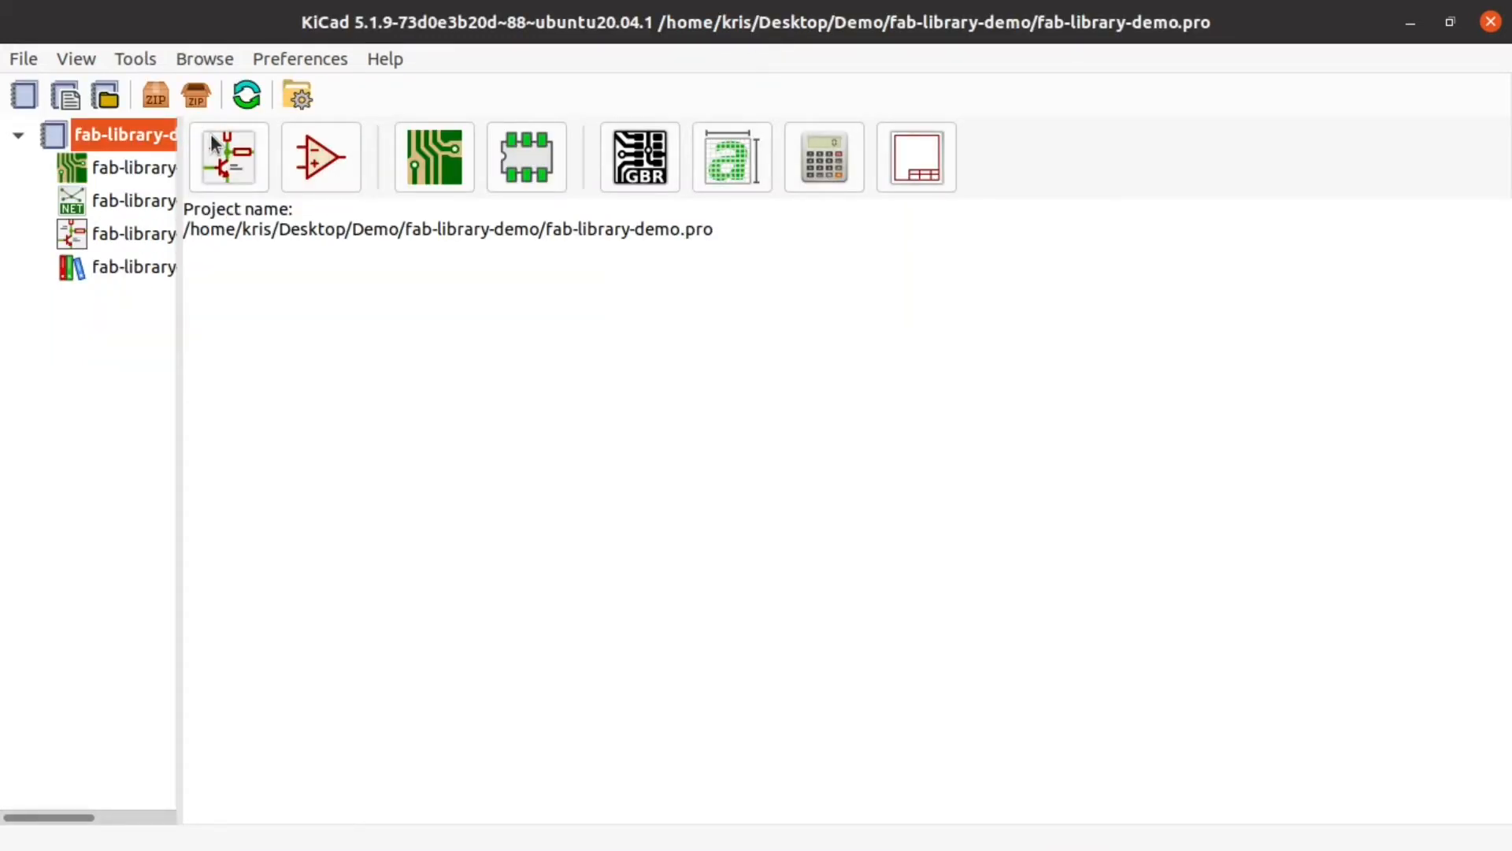
key("alt+Tab")
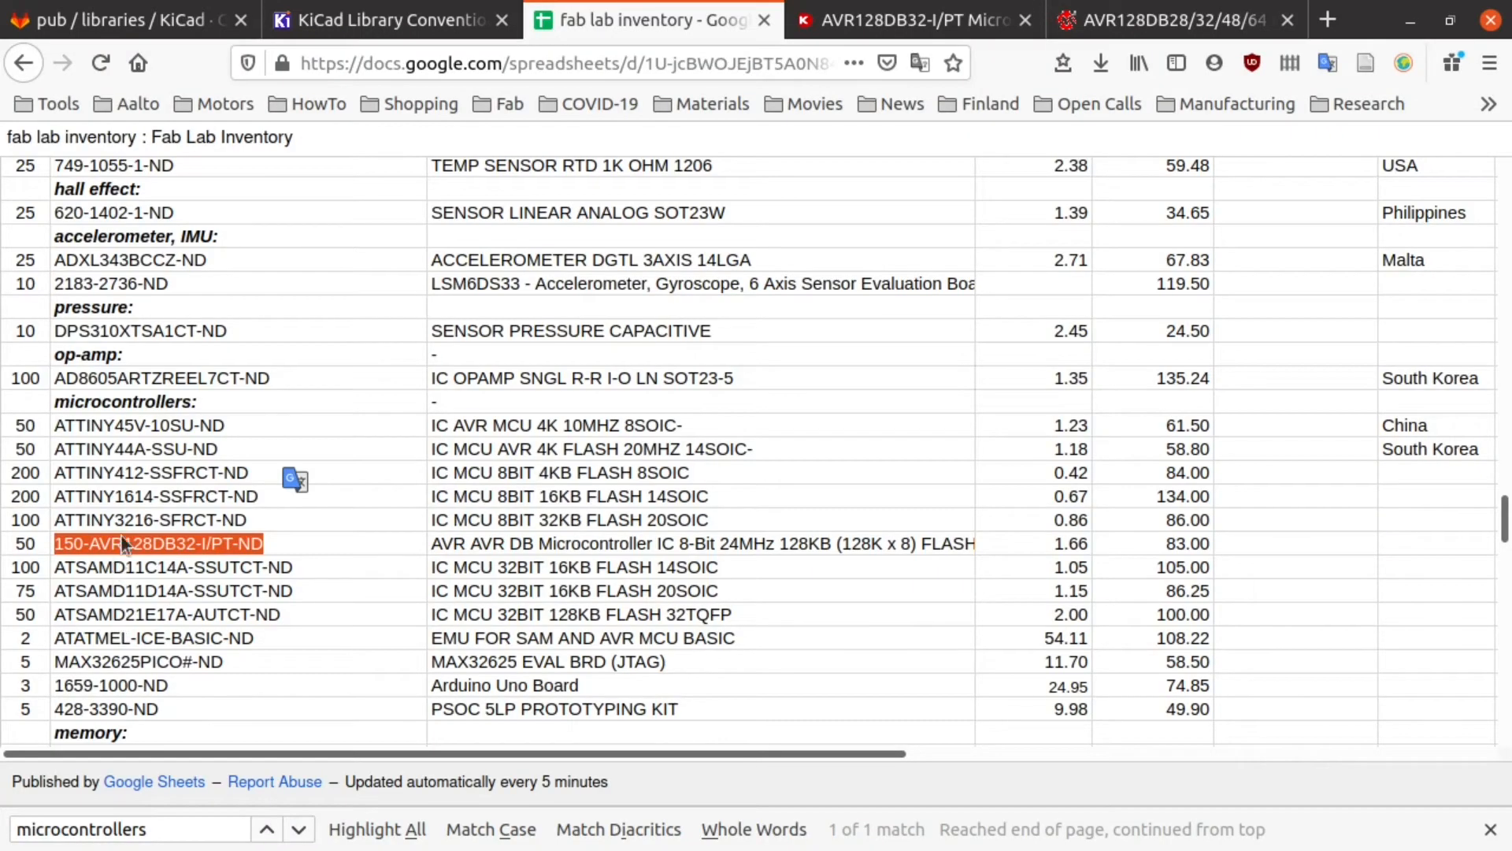
left_click(107, 539)
left_click_drag(106, 538, 49, 541)
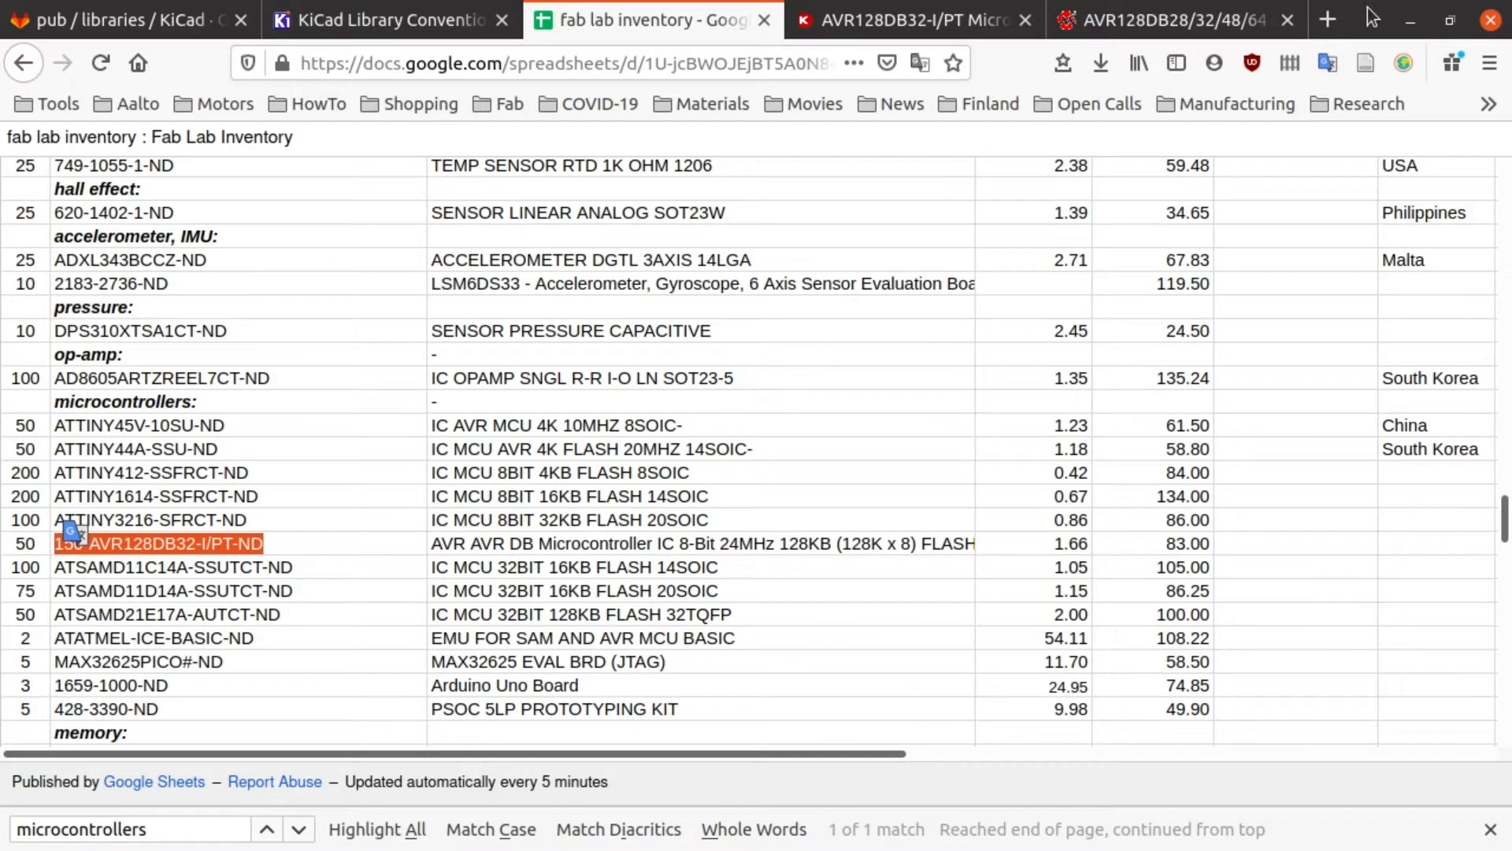
Step: Go to the AVR128DB32-I/PT product page on Digi-Key and examine its description, documents and product attributes
left_click(1321, 26)
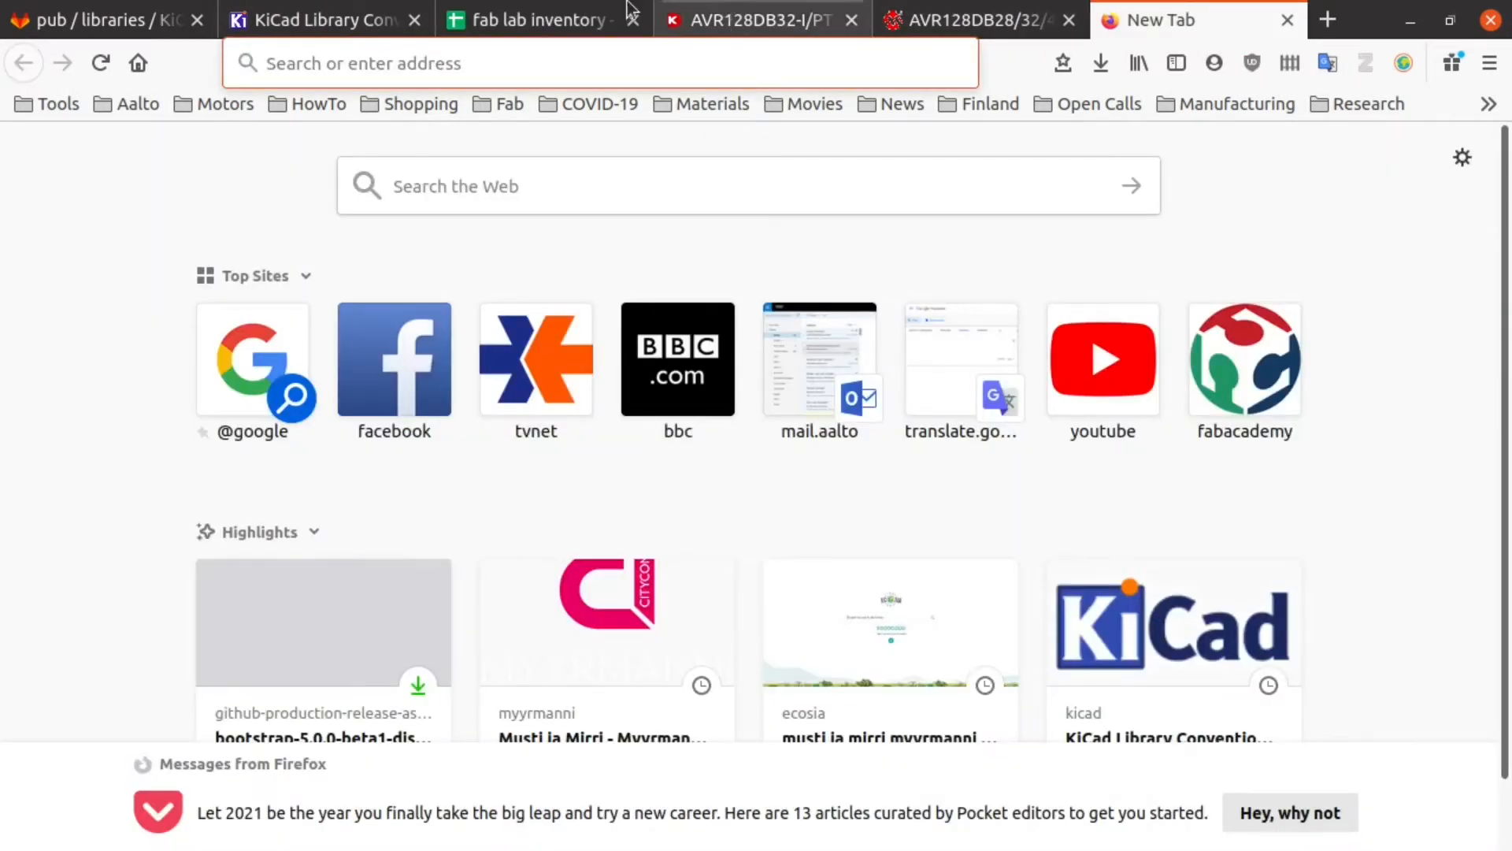
left_click(739, 26)
scroll(787, 441, "down", 1)
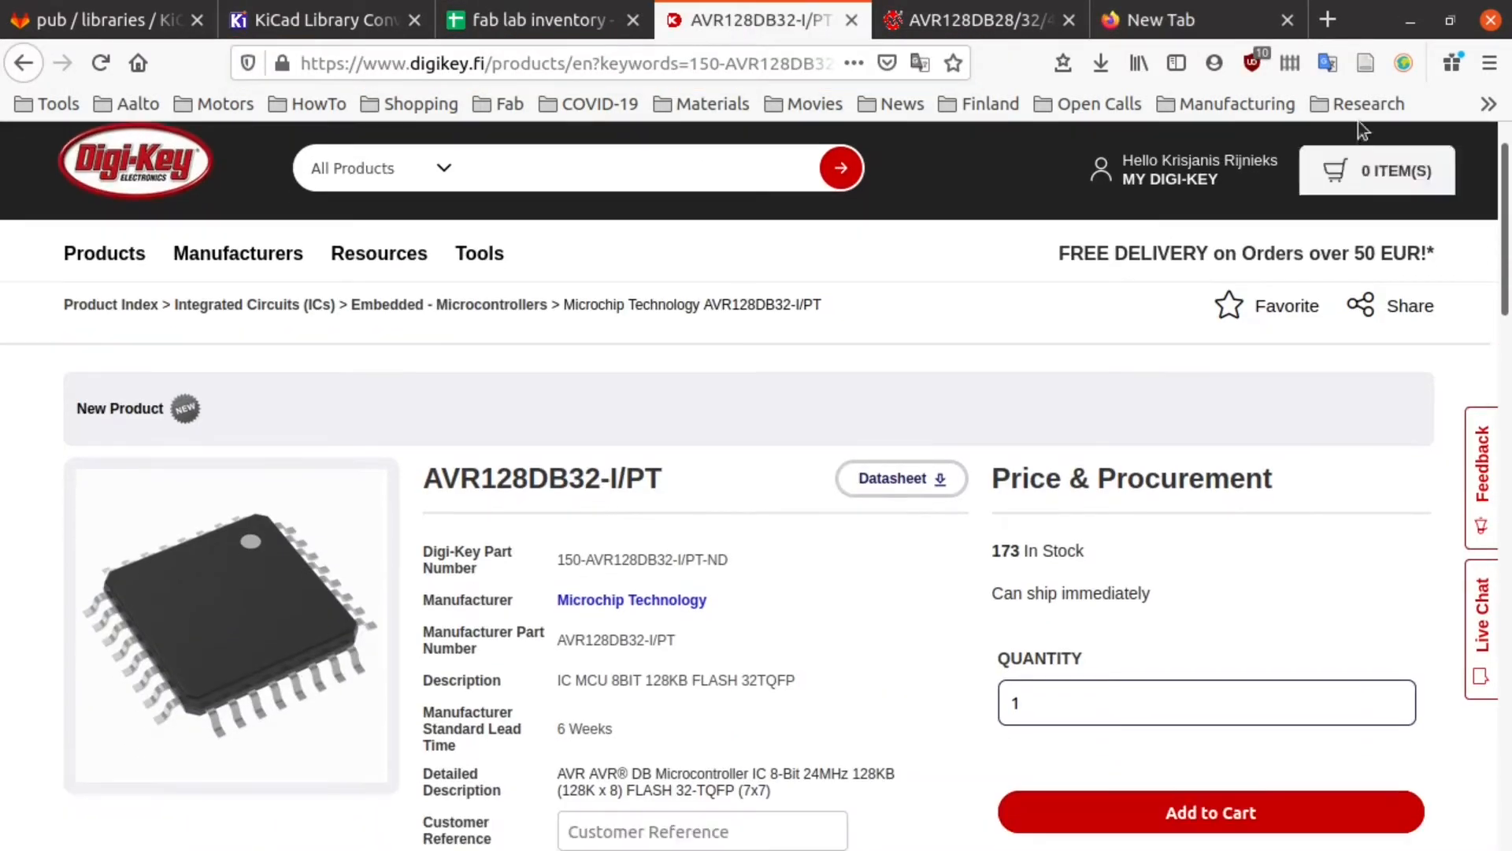
left_click(1287, 20)
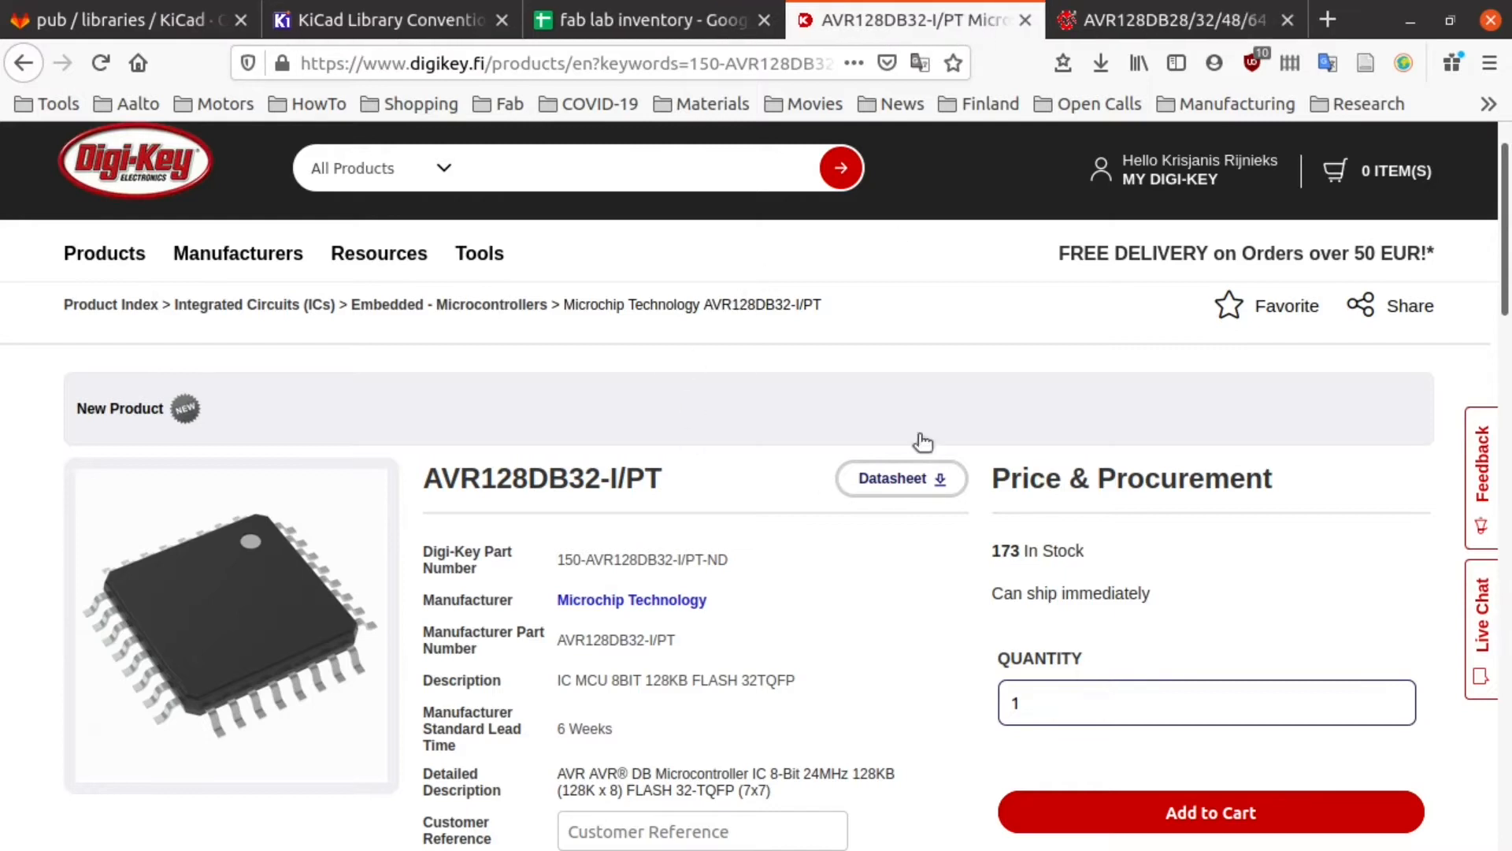
scroll(686, 465, "down", 3)
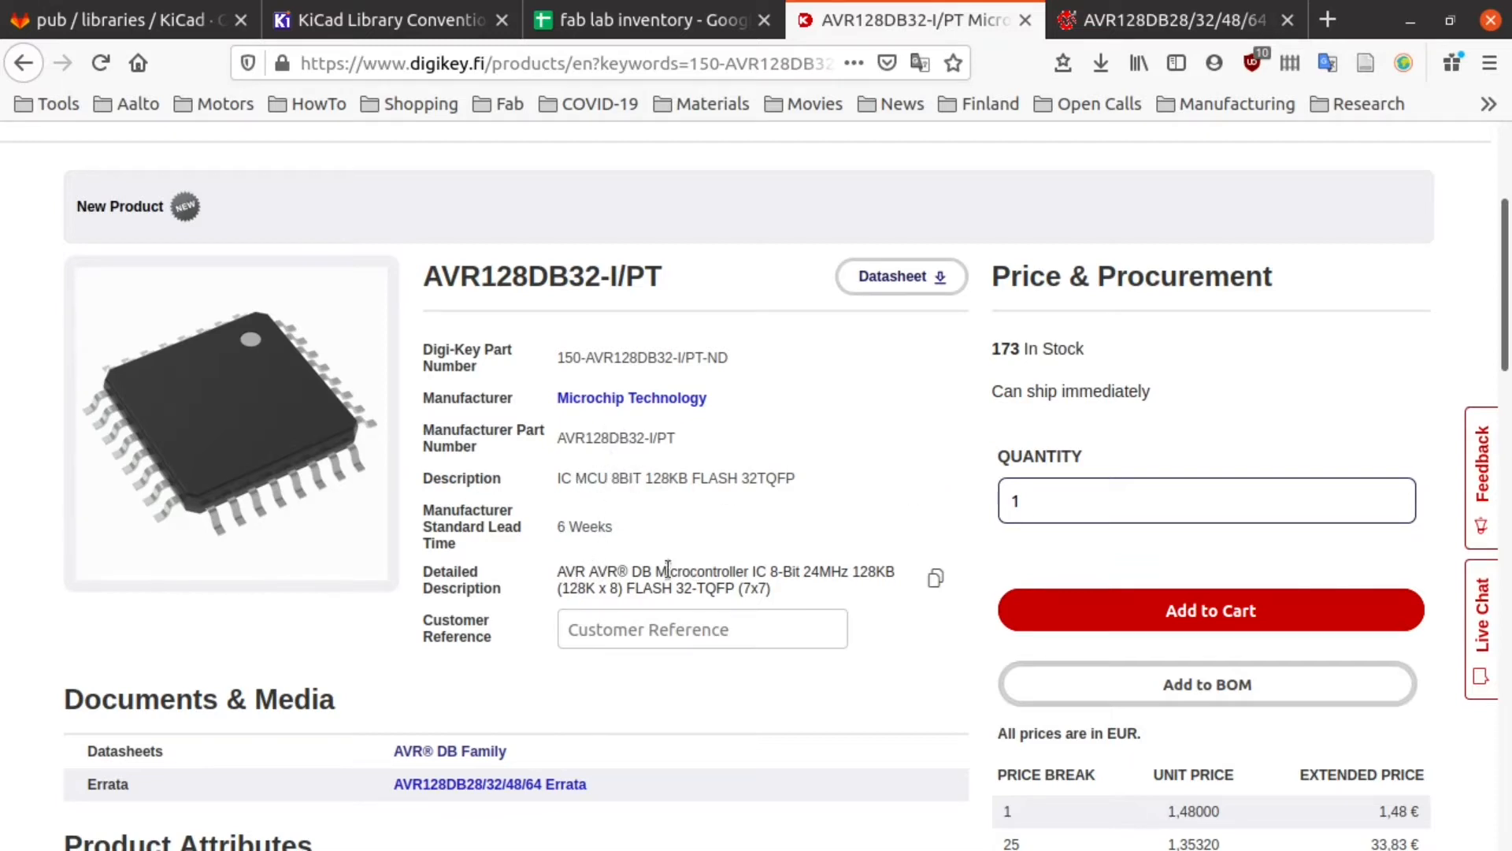
scroll(595, 543, "down", 1)
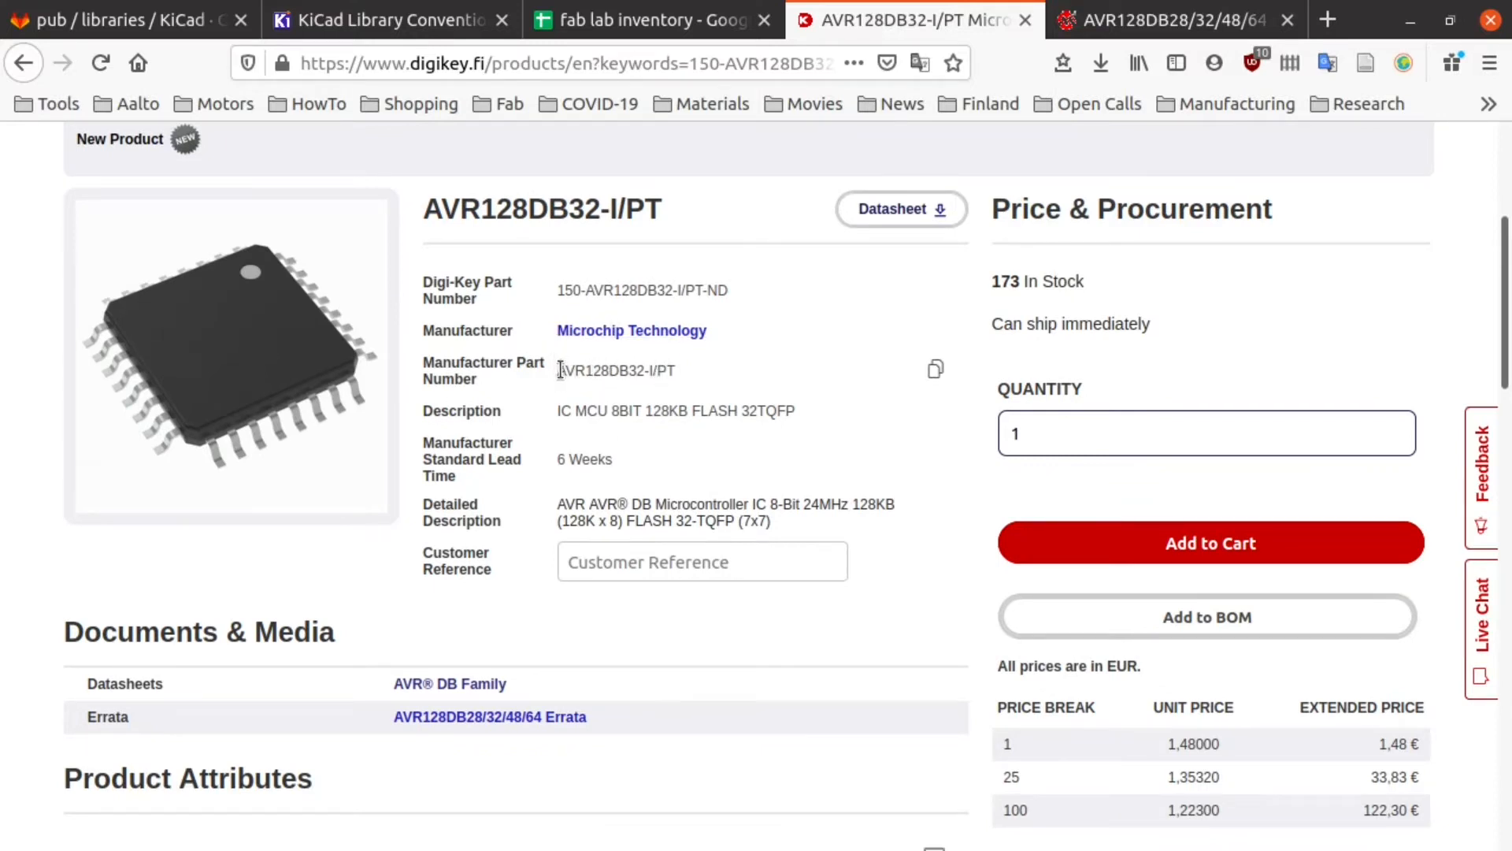
scroll(538, 423, "down", 5)
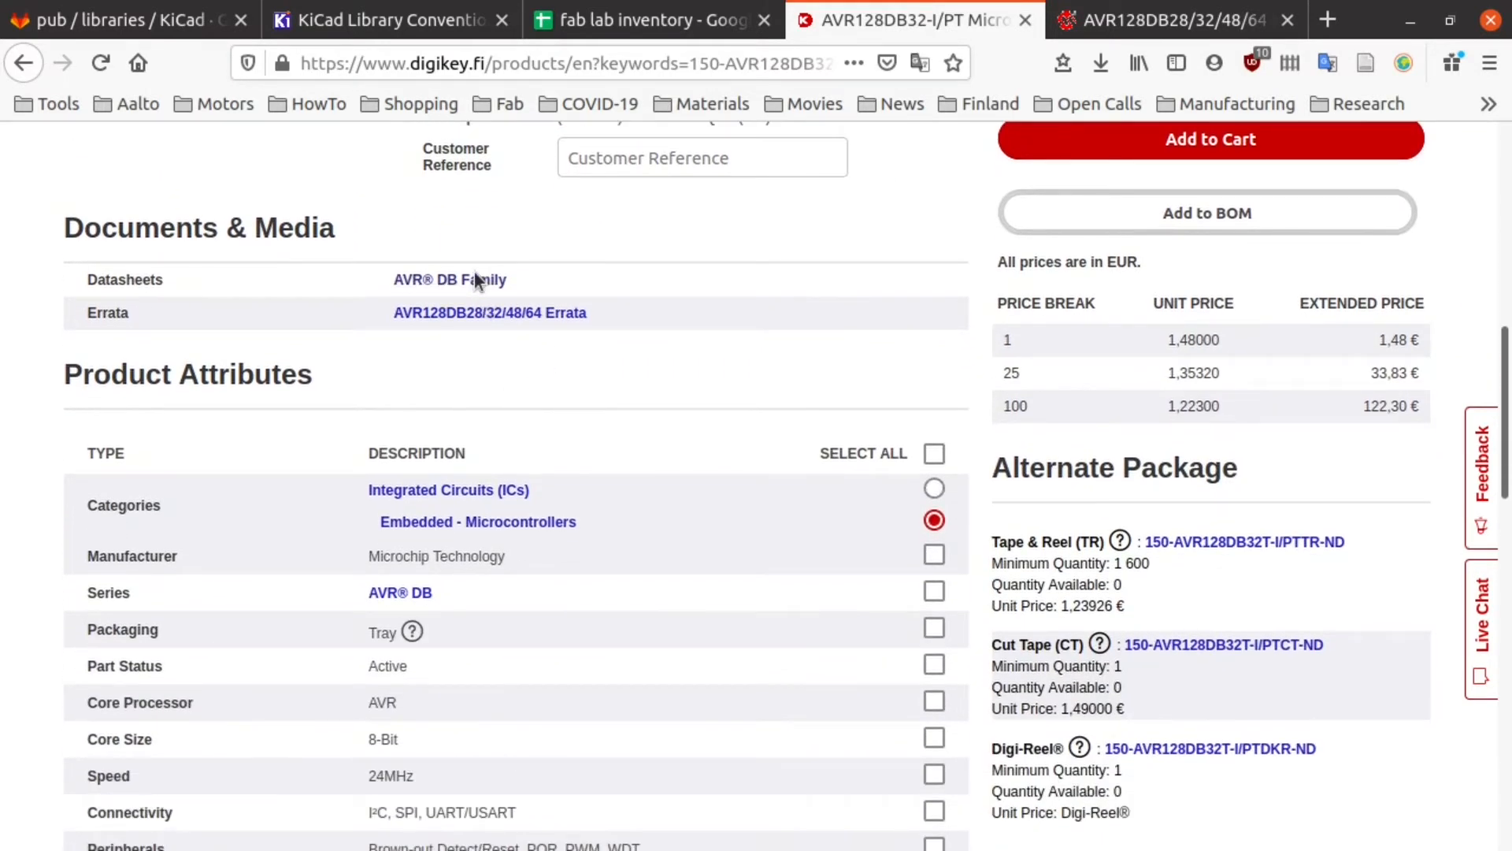
scroll(661, 536, "up", 1)
scroll(657, 536, "up", 6)
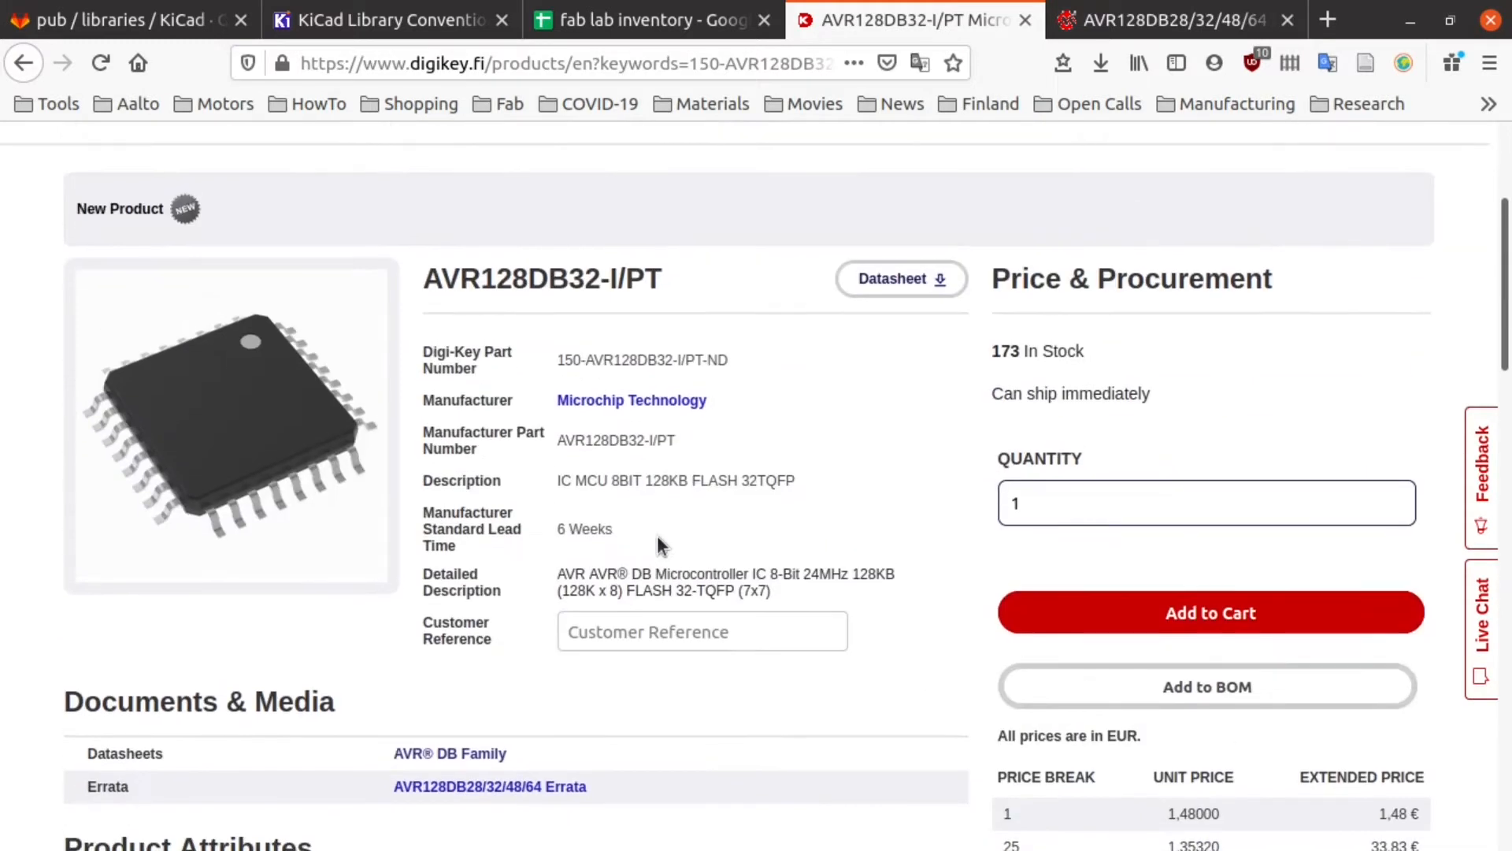
Step: Check the datasheet's 32-pin VQFN and TQFP pinout, and highlight TQFP in the Digi-Key product description
left_click(1146, 22)
scroll(692, 504, "up", 5)
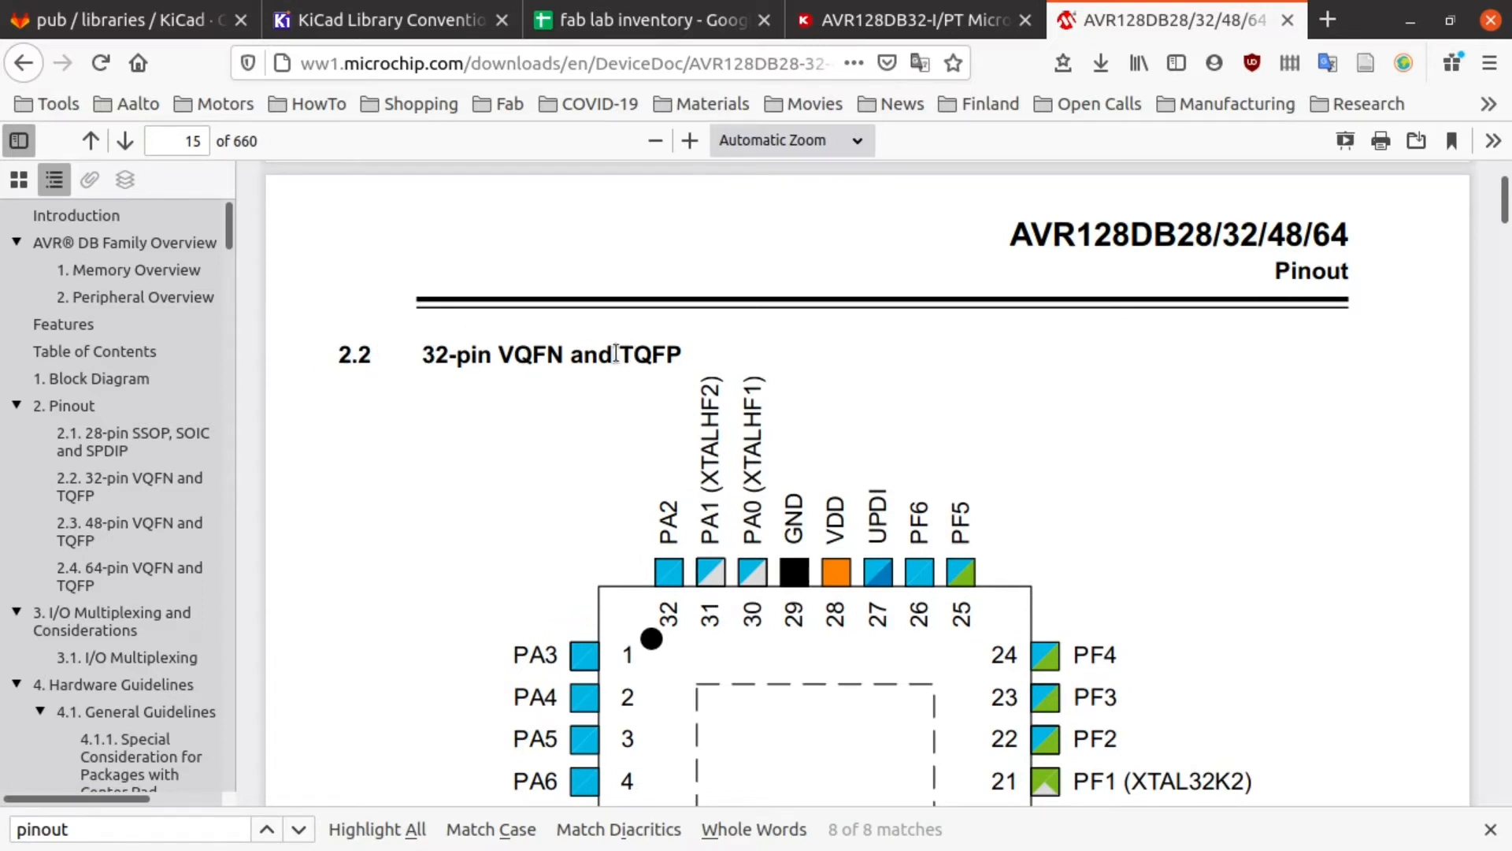
scroll(676, 377, "up", 2)
scroll(674, 377, "down", 5)
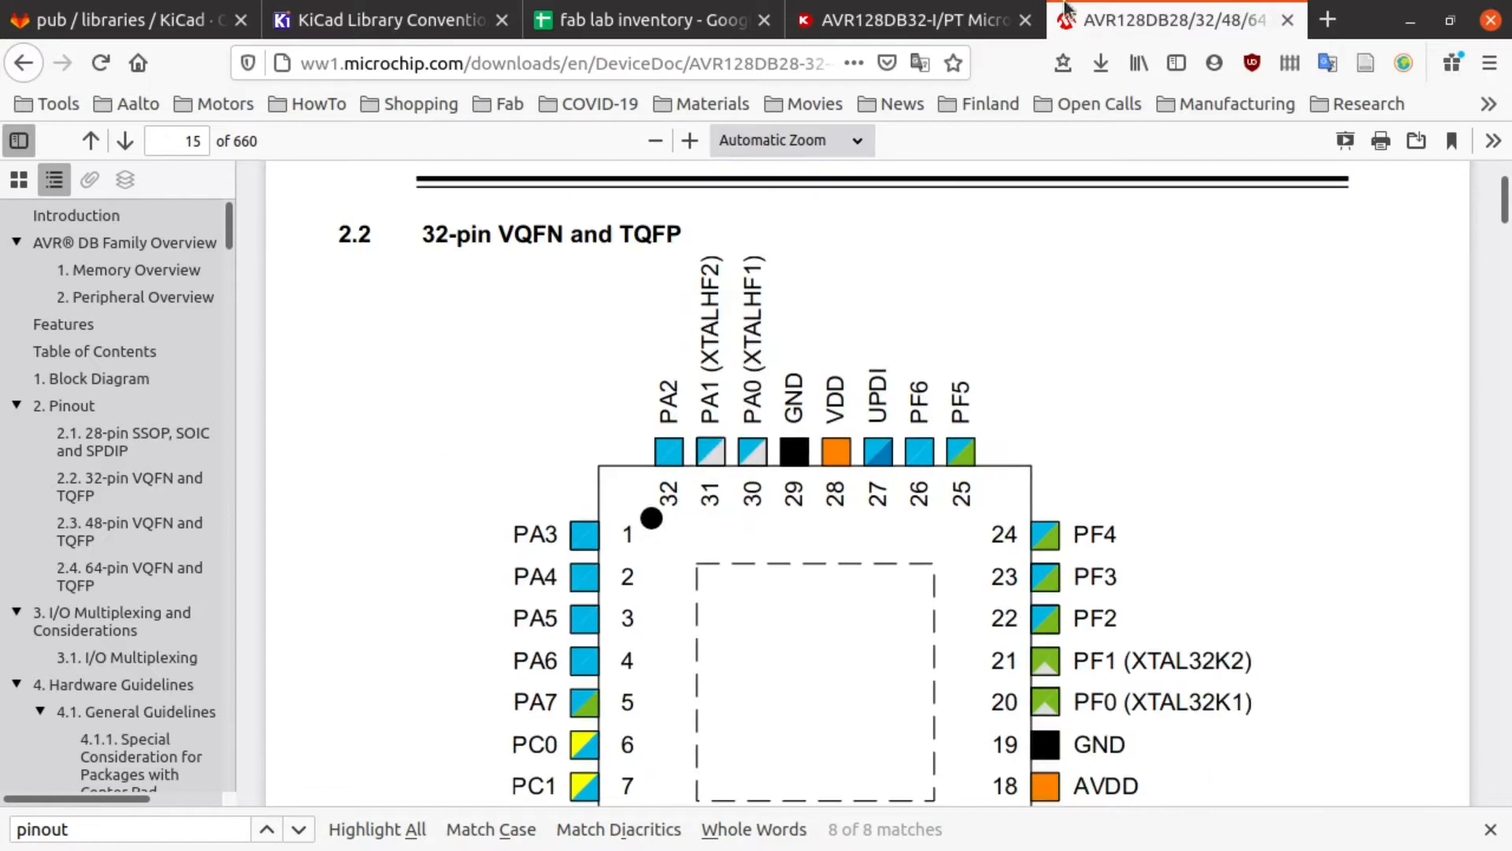
left_click(933, 23)
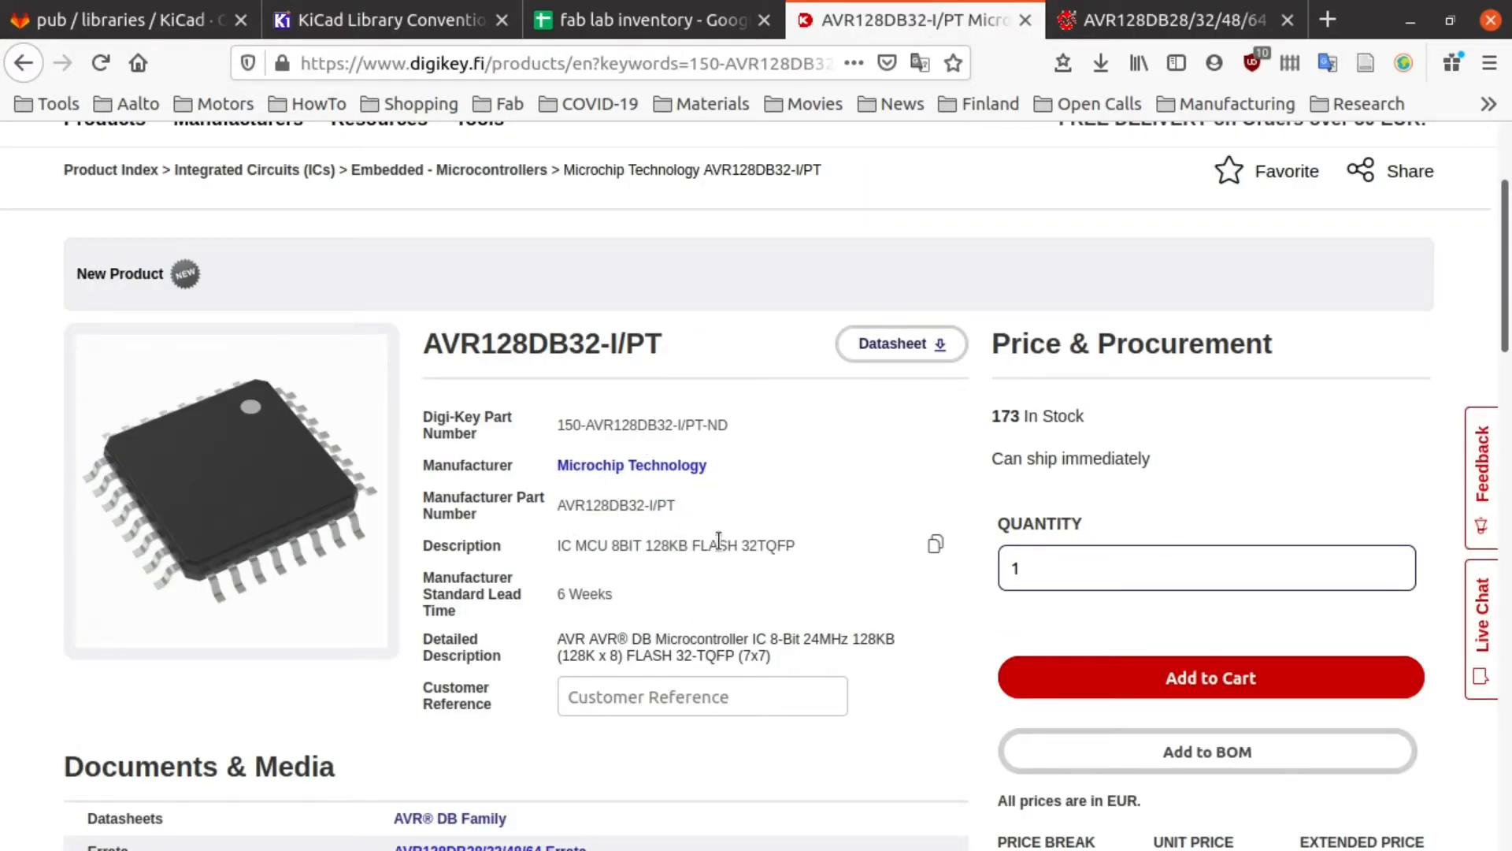
left_click_drag(757, 546, 788, 544)
Step: Compare the chip's photo on Digi-Key with the datasheet's 32-pin pinout diagram and examine the pin arrangement on all sides
left_click(1181, 19)
scroll(687, 503, "down", 3)
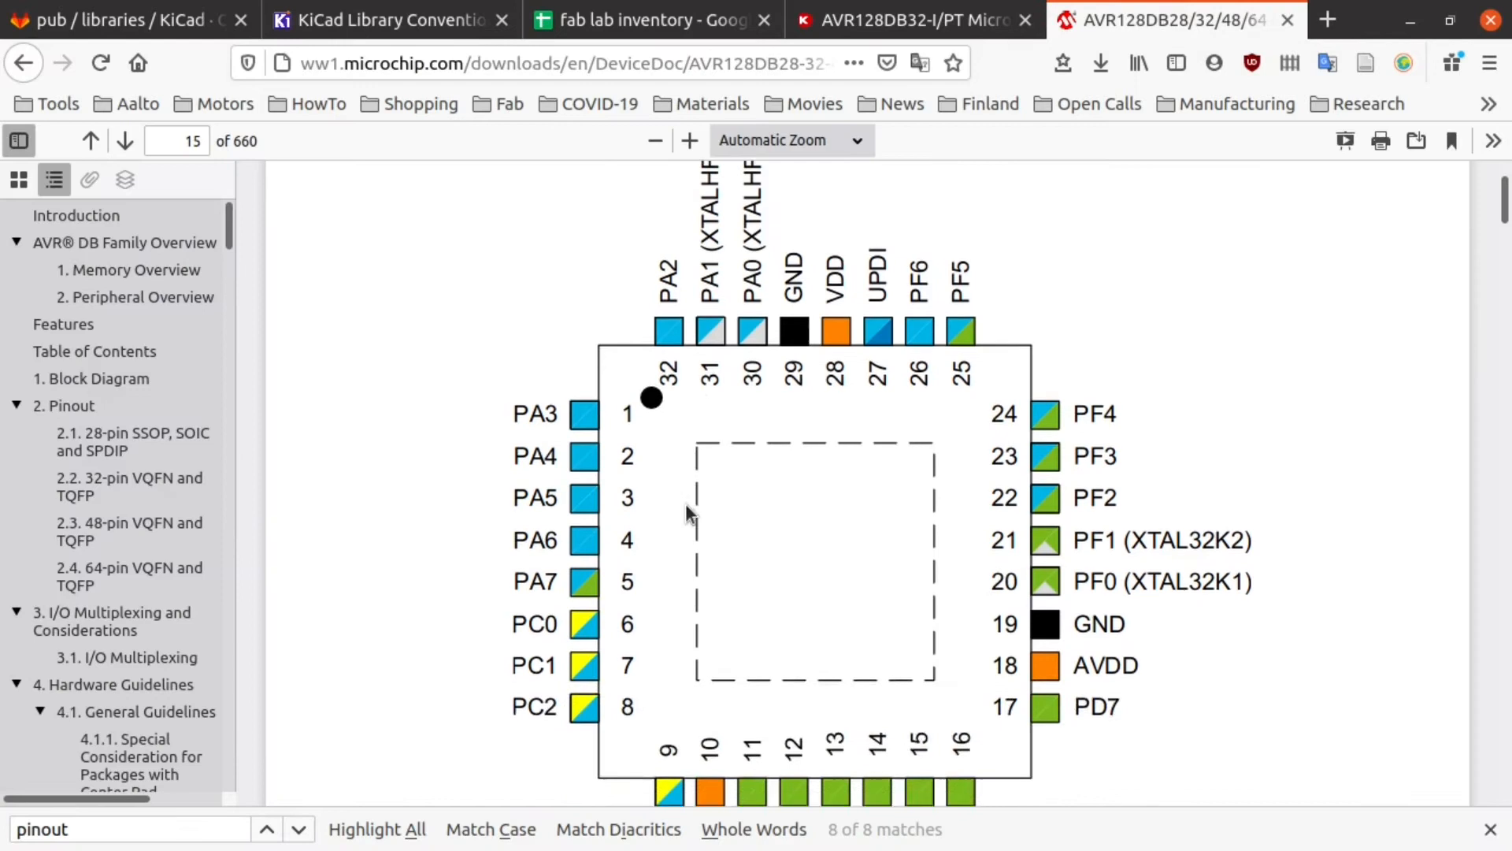
left_click(902, 16)
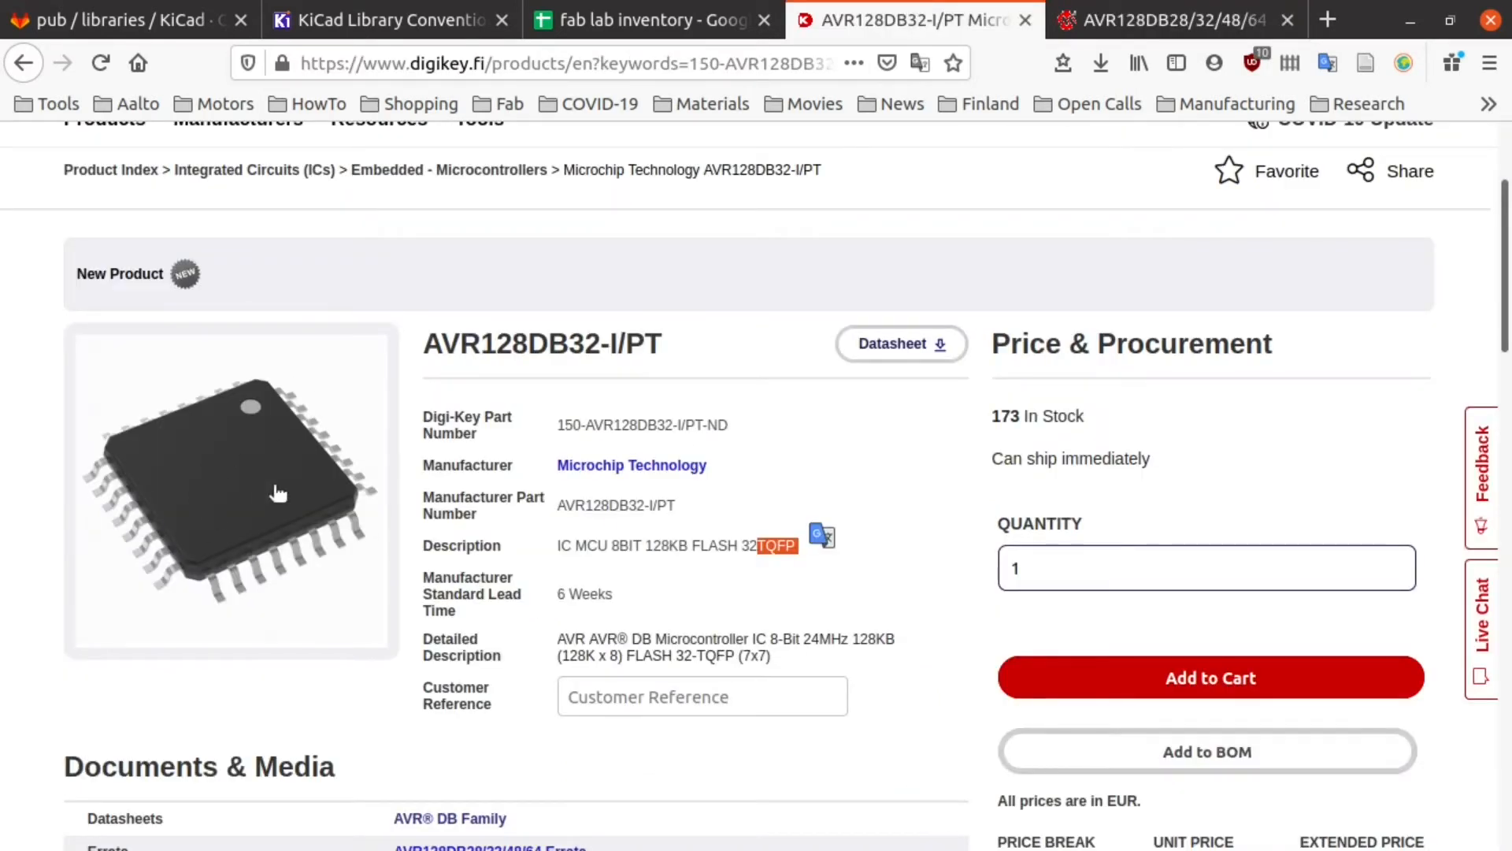
left_click(1176, 22)
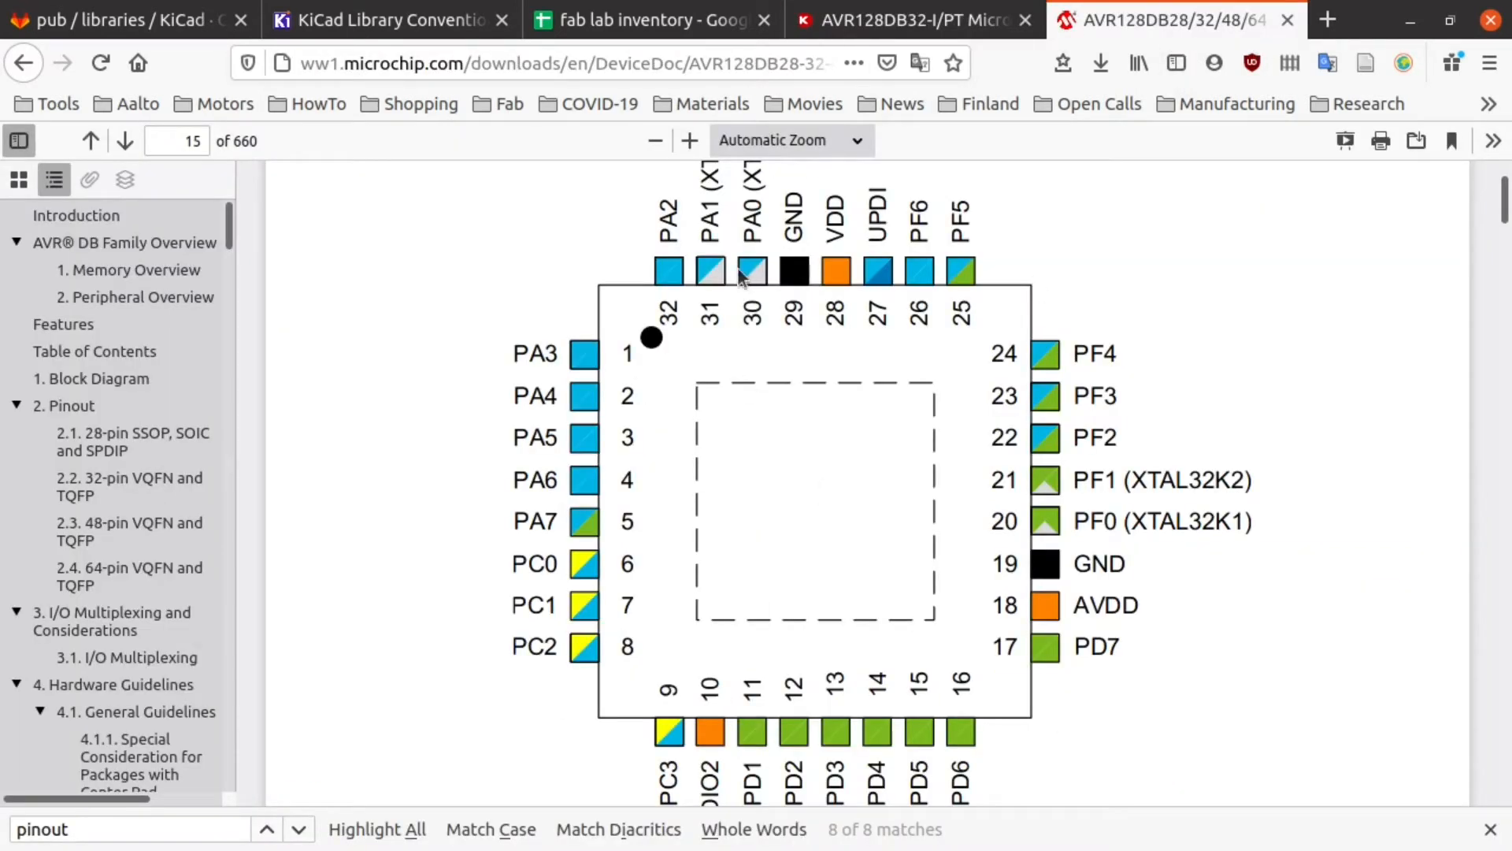
left_click(874, 15)
left_click(1150, 18)
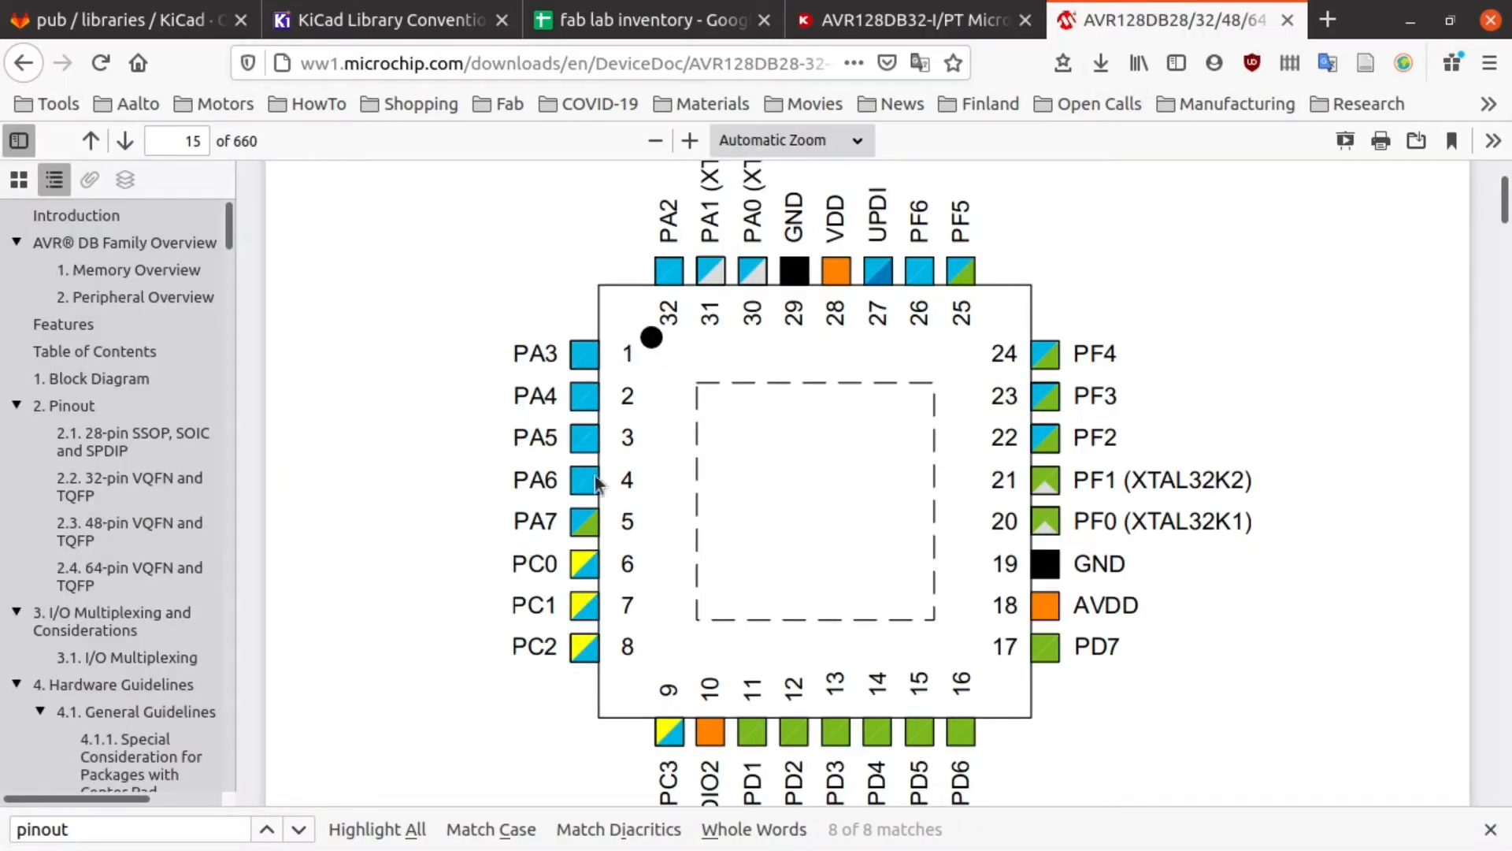
scroll(763, 677, "down", 1)
scroll(890, 366, "up", 1)
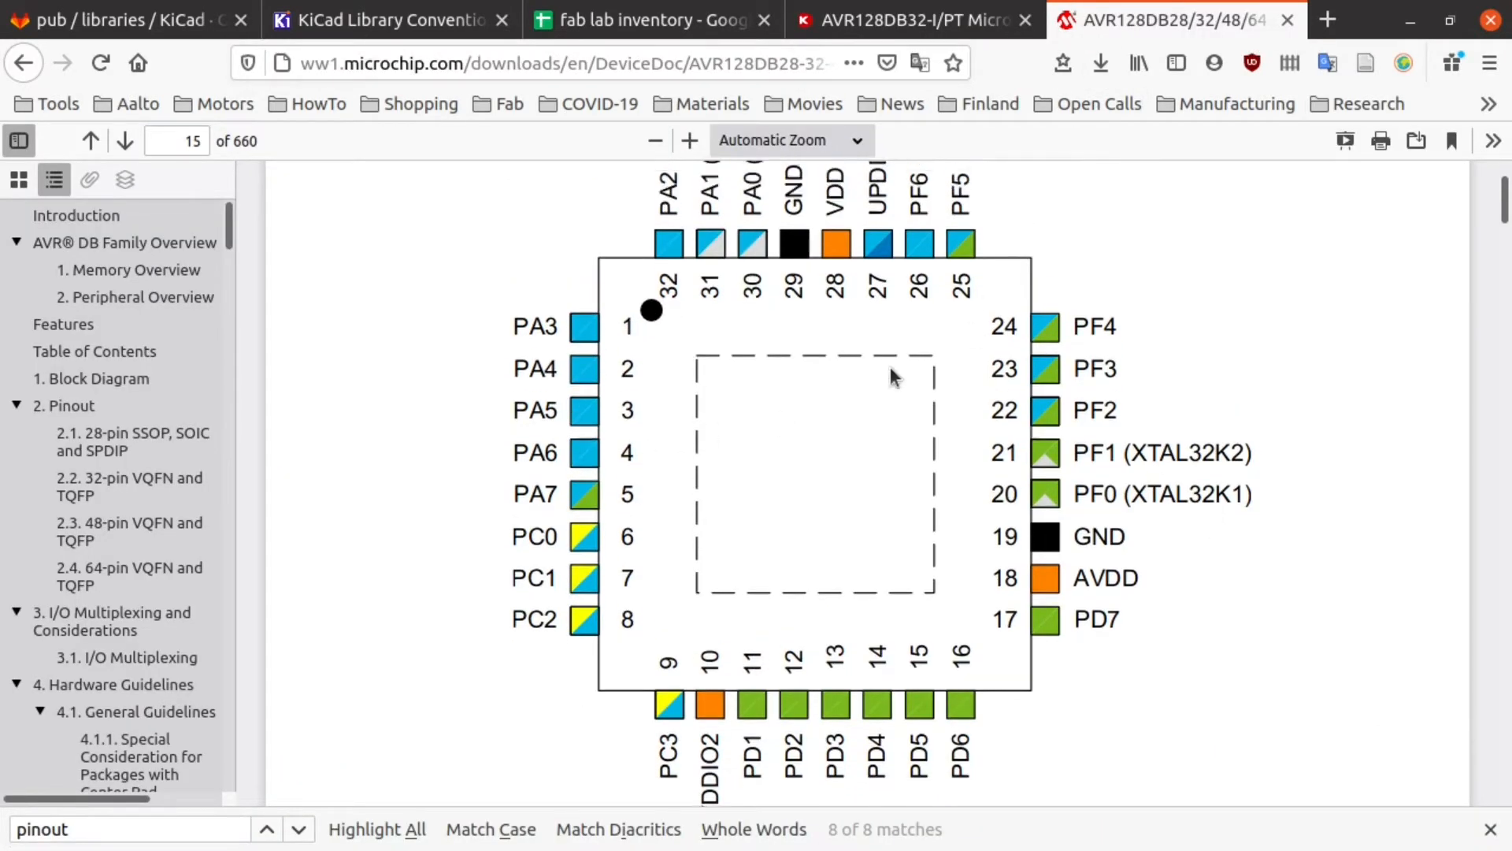
scroll(856, 546, "down", 1)
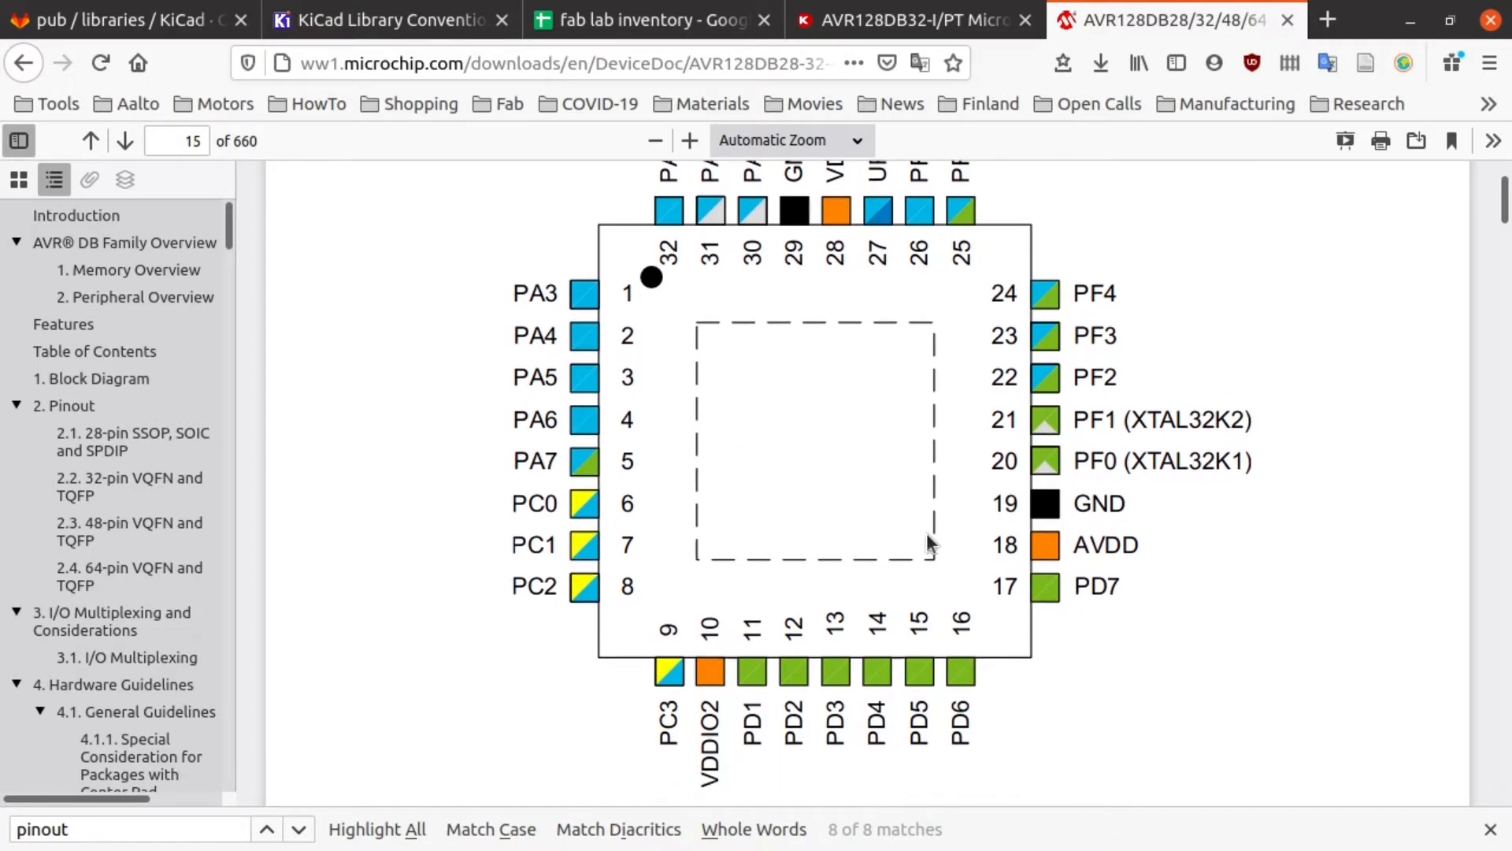
scroll(808, 441, "up", 1)
scroll(819, 457, "down", 1)
scroll(867, 524, "up", 1)
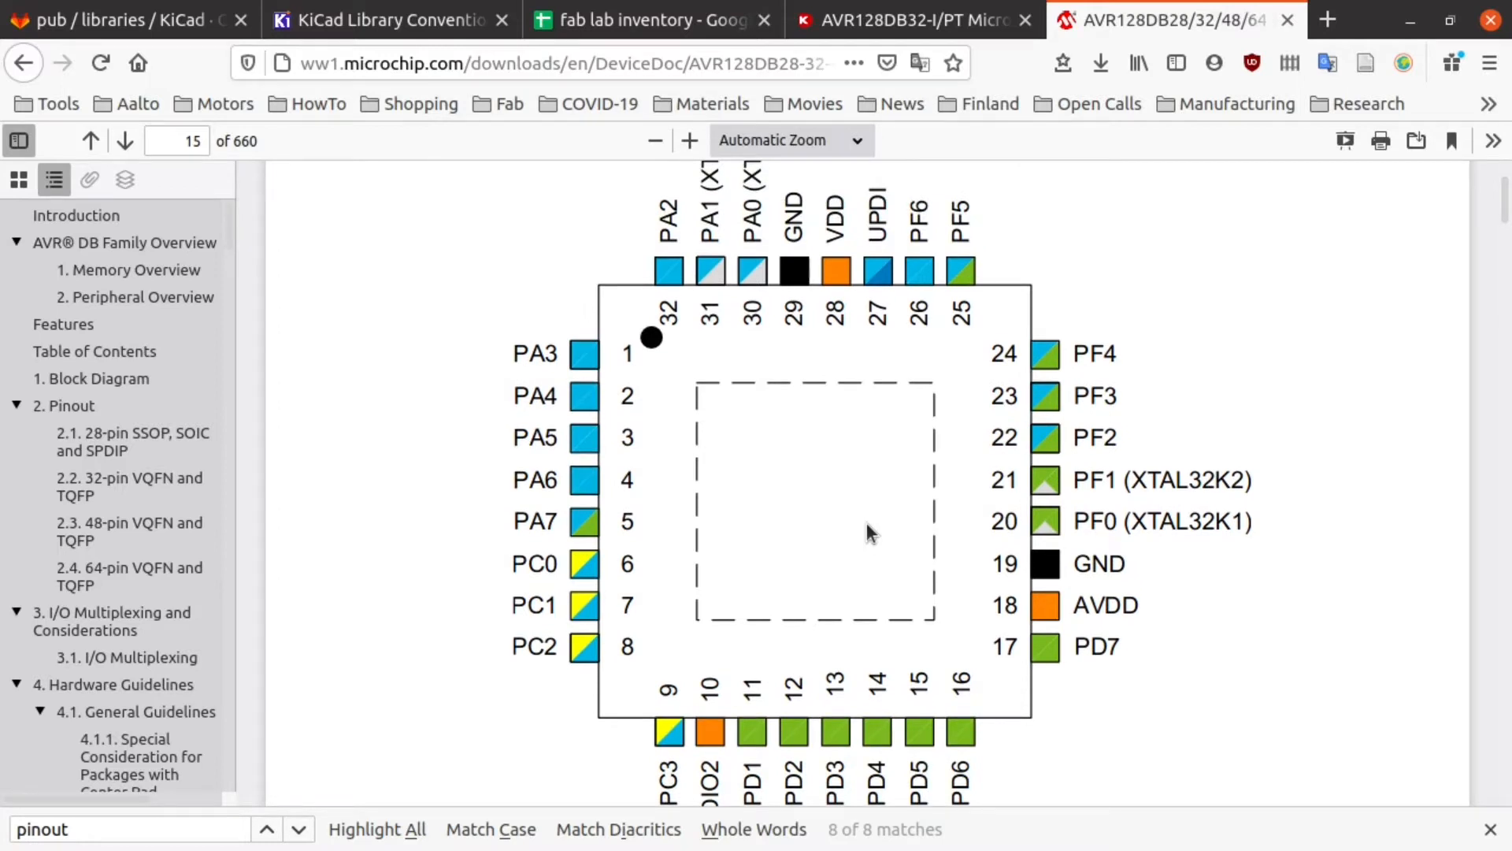
Step: Switch to the Symbol Editor, filter the symbol libraries for "avr 32" and open the ATmega16L-8AU symbol
key("alt+Tab")
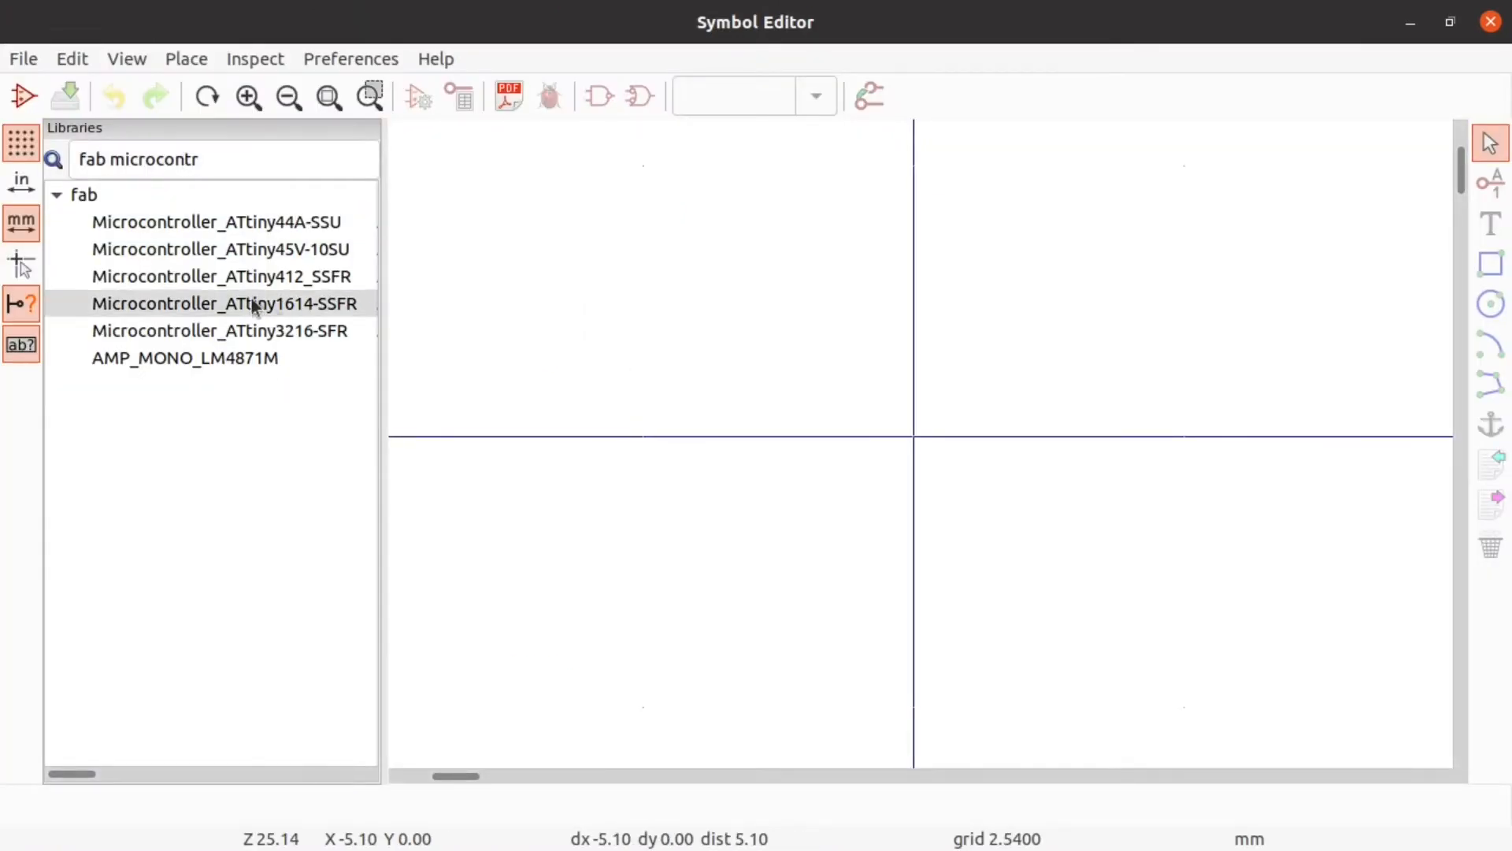
left_click(237, 159)
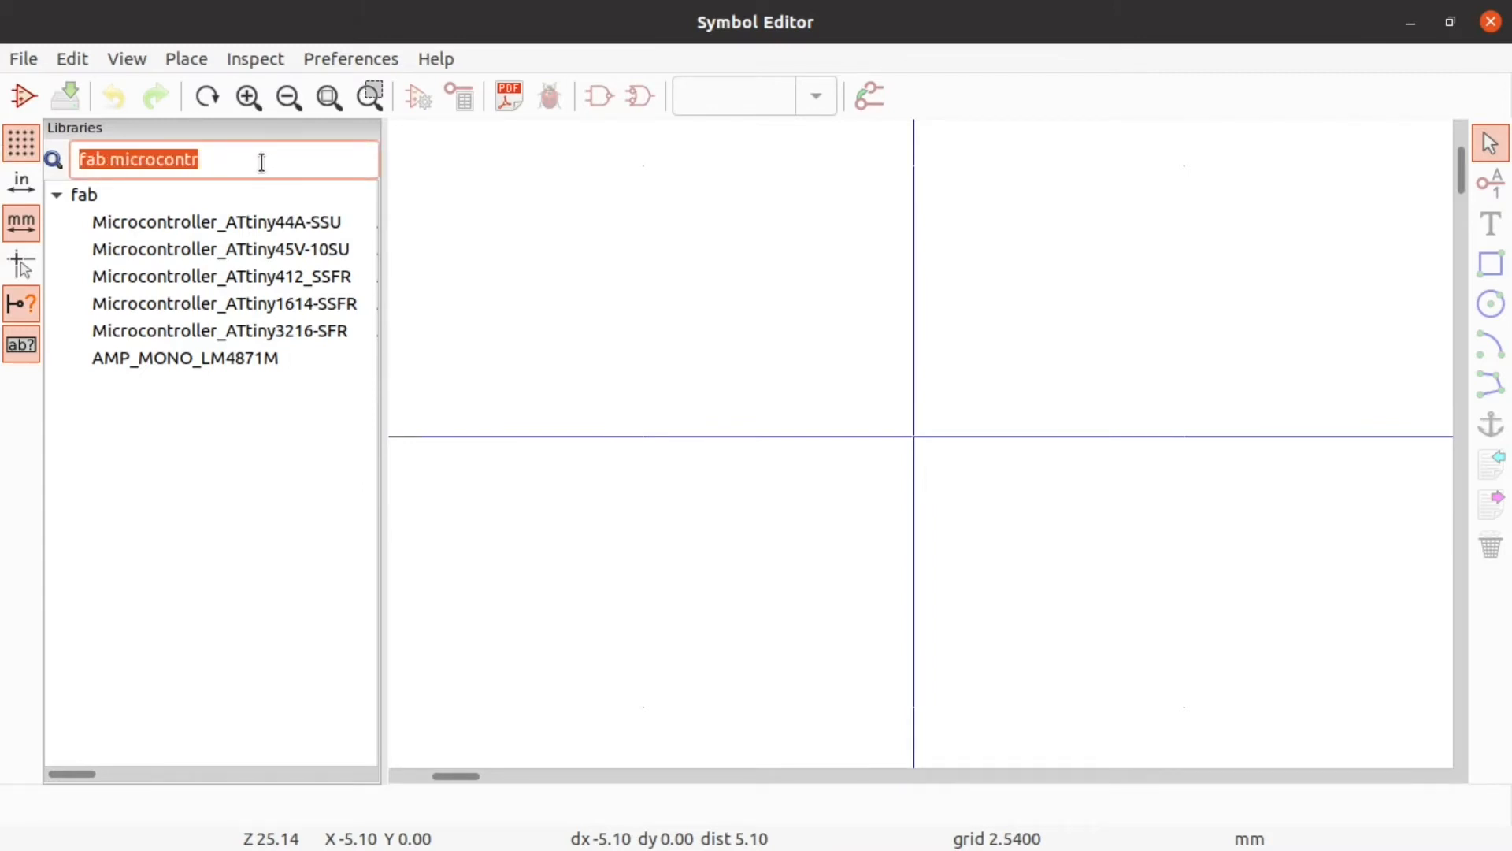
type("avs")
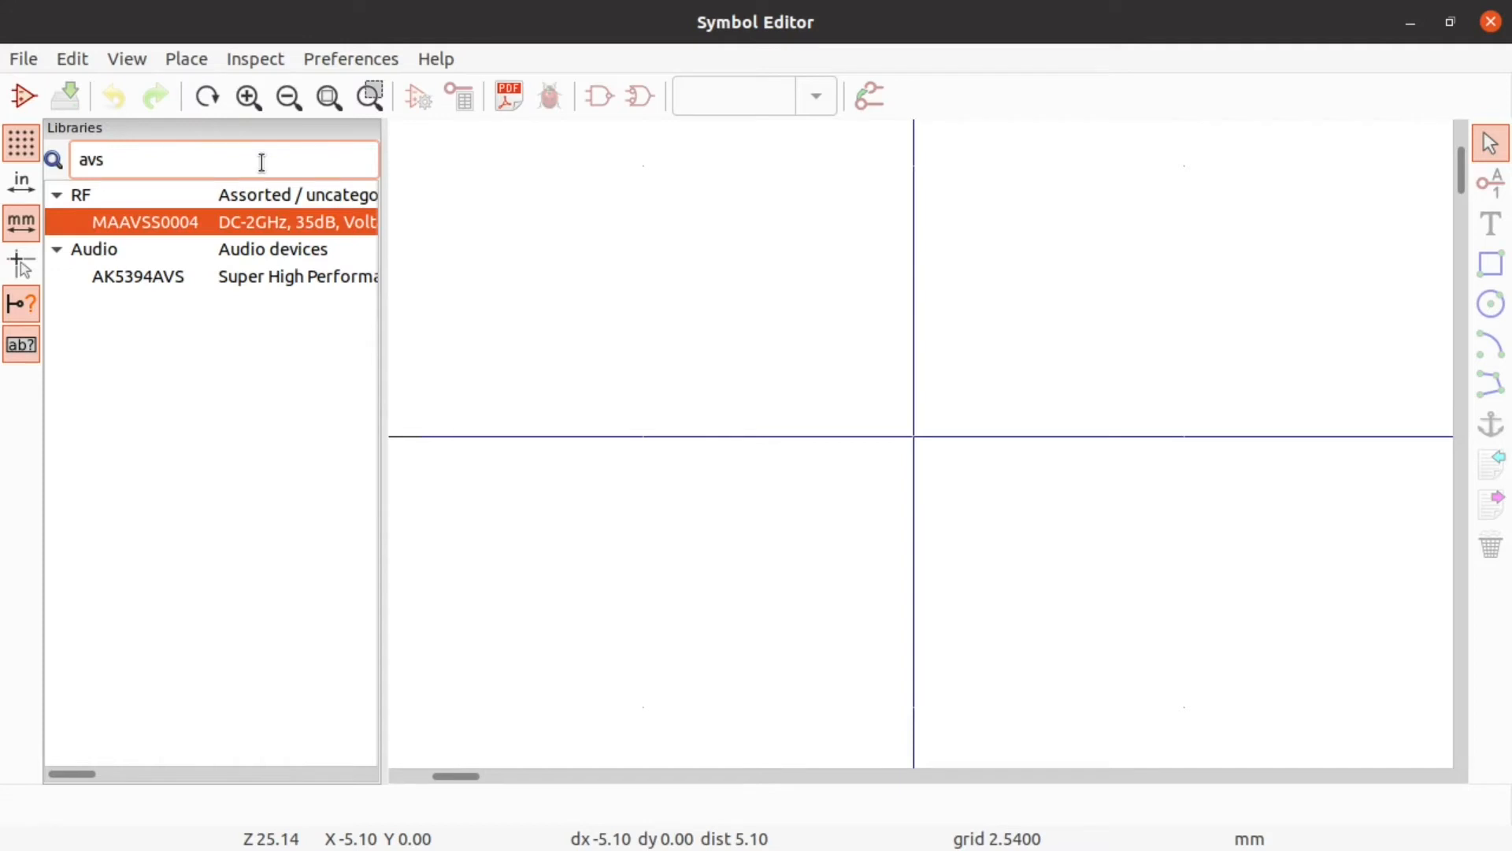
key("BackSpace")
type("r")
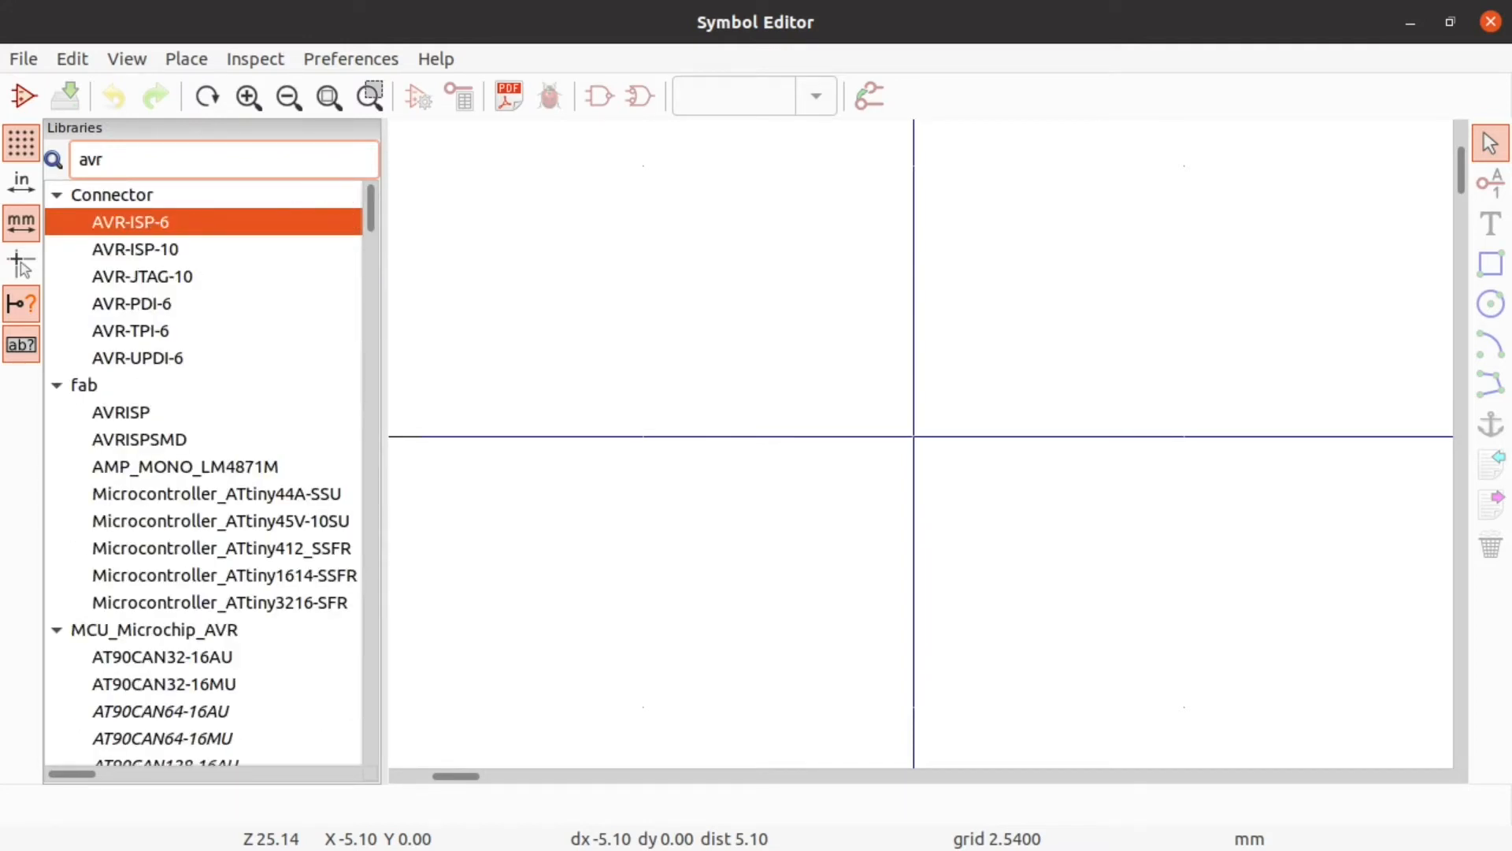
type(" 32")
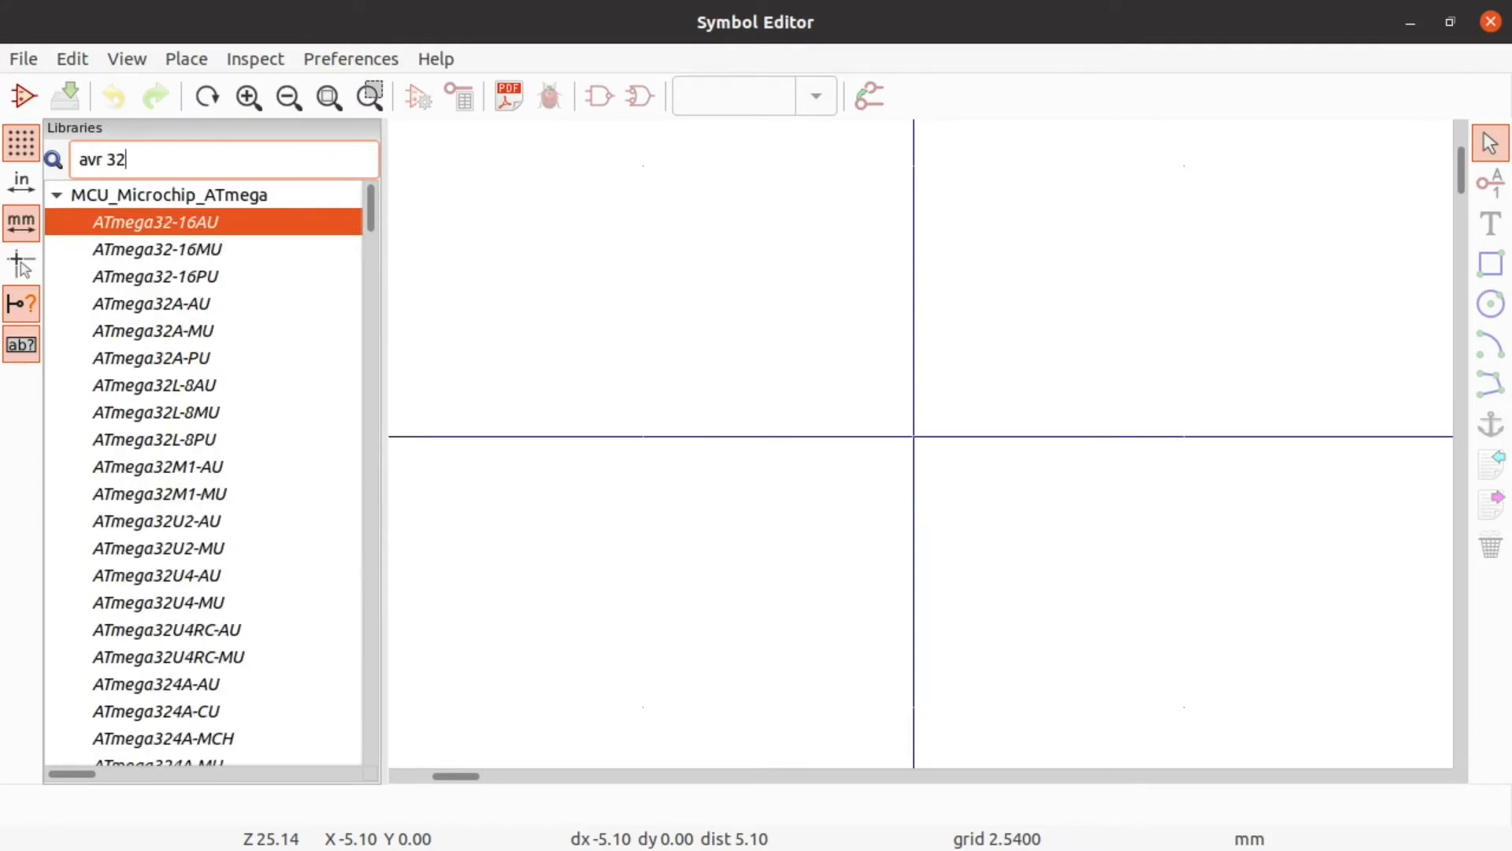
double_click(187, 226)
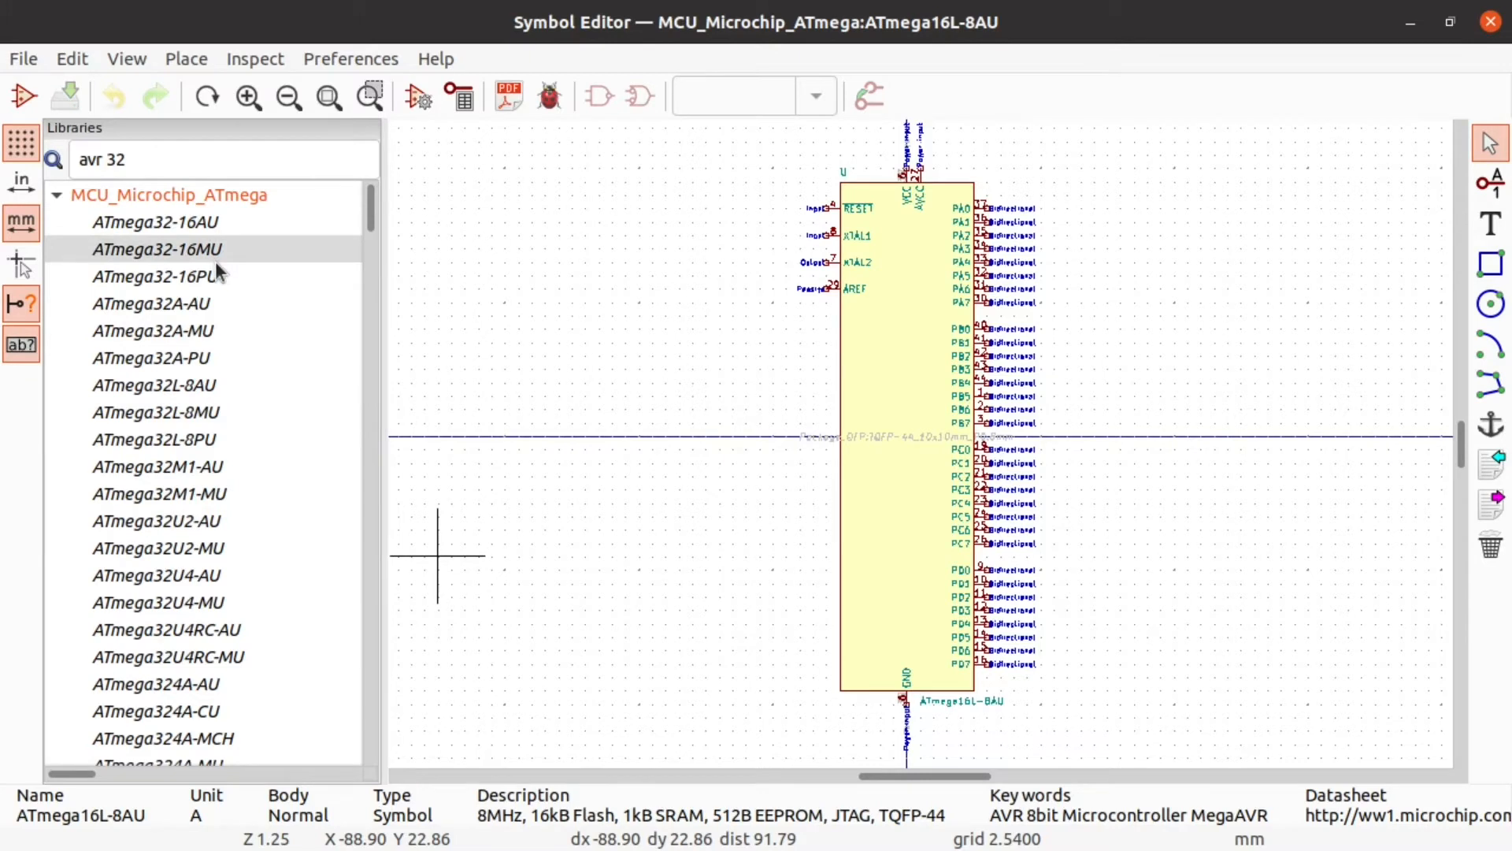
Step: Filter the symbol libraries for "avr tqfp" and open the ATmega8L-8AU symbol to inspect its package and pins
left_click(166, 150)
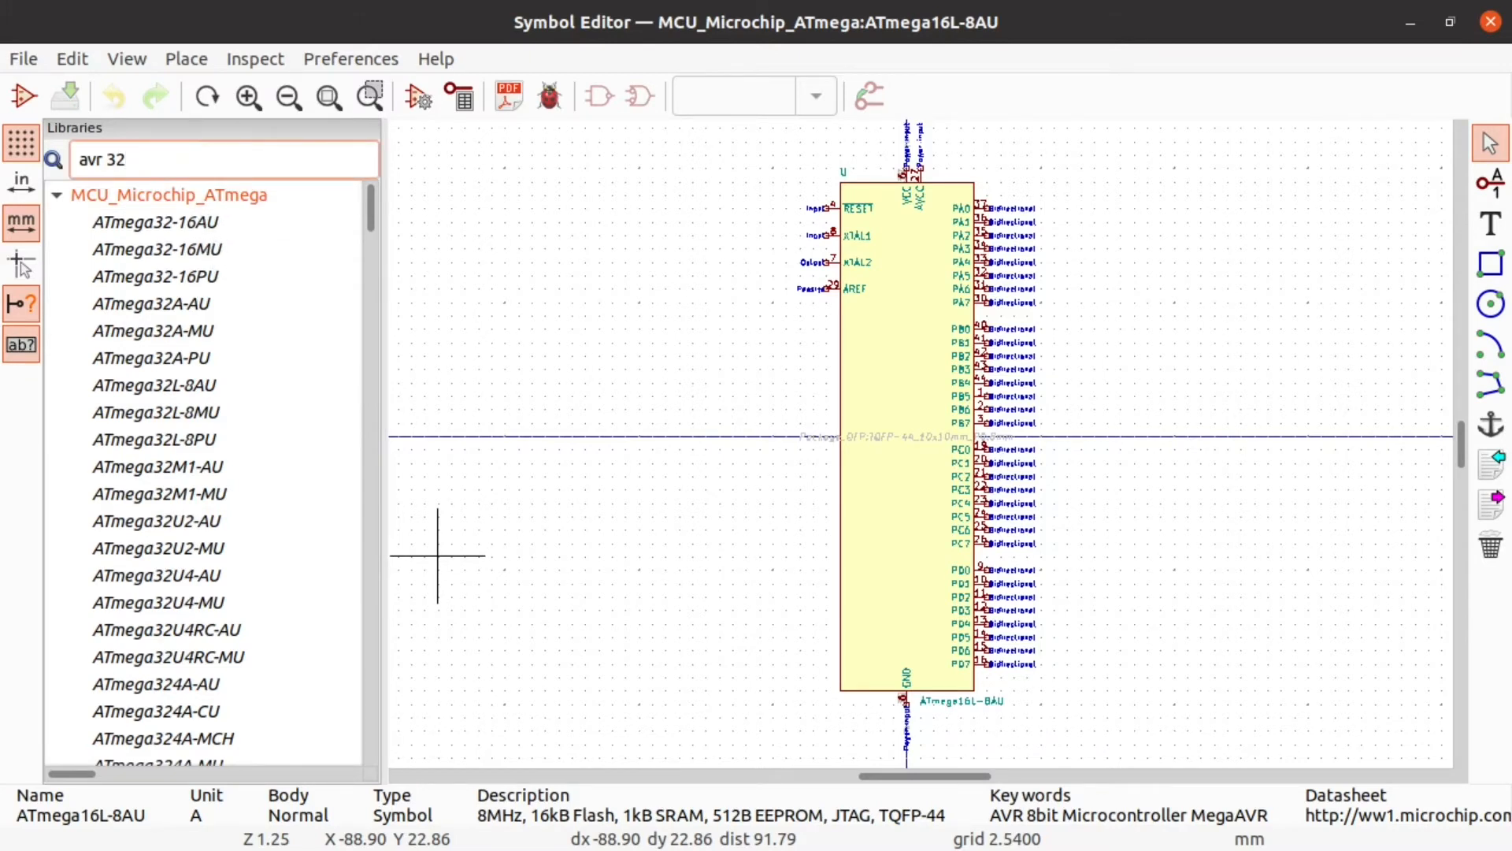
key("BackSpace")
key("BackSpace")
type("t")
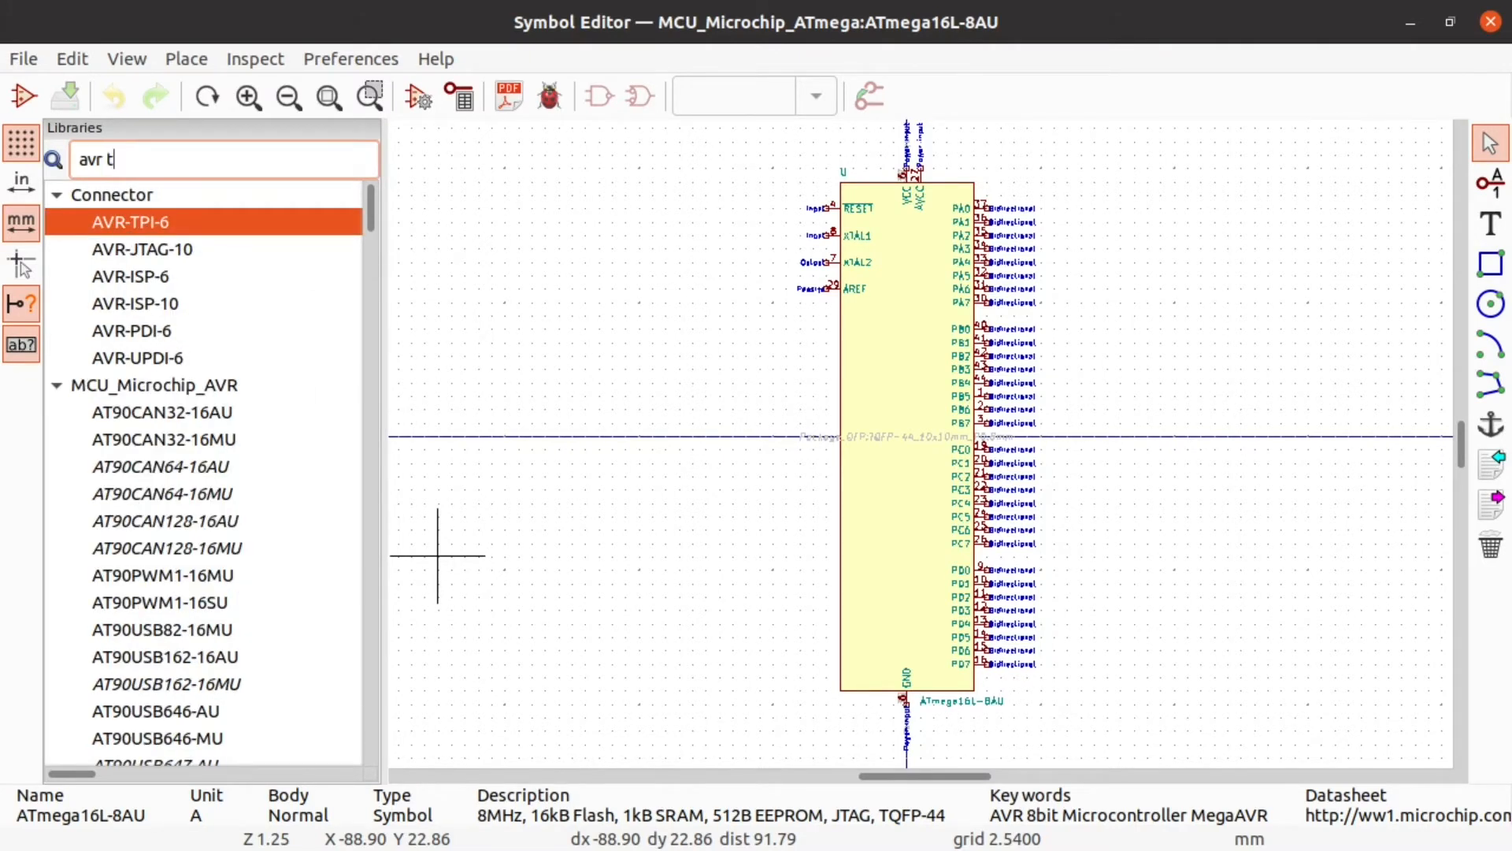
type("qfp")
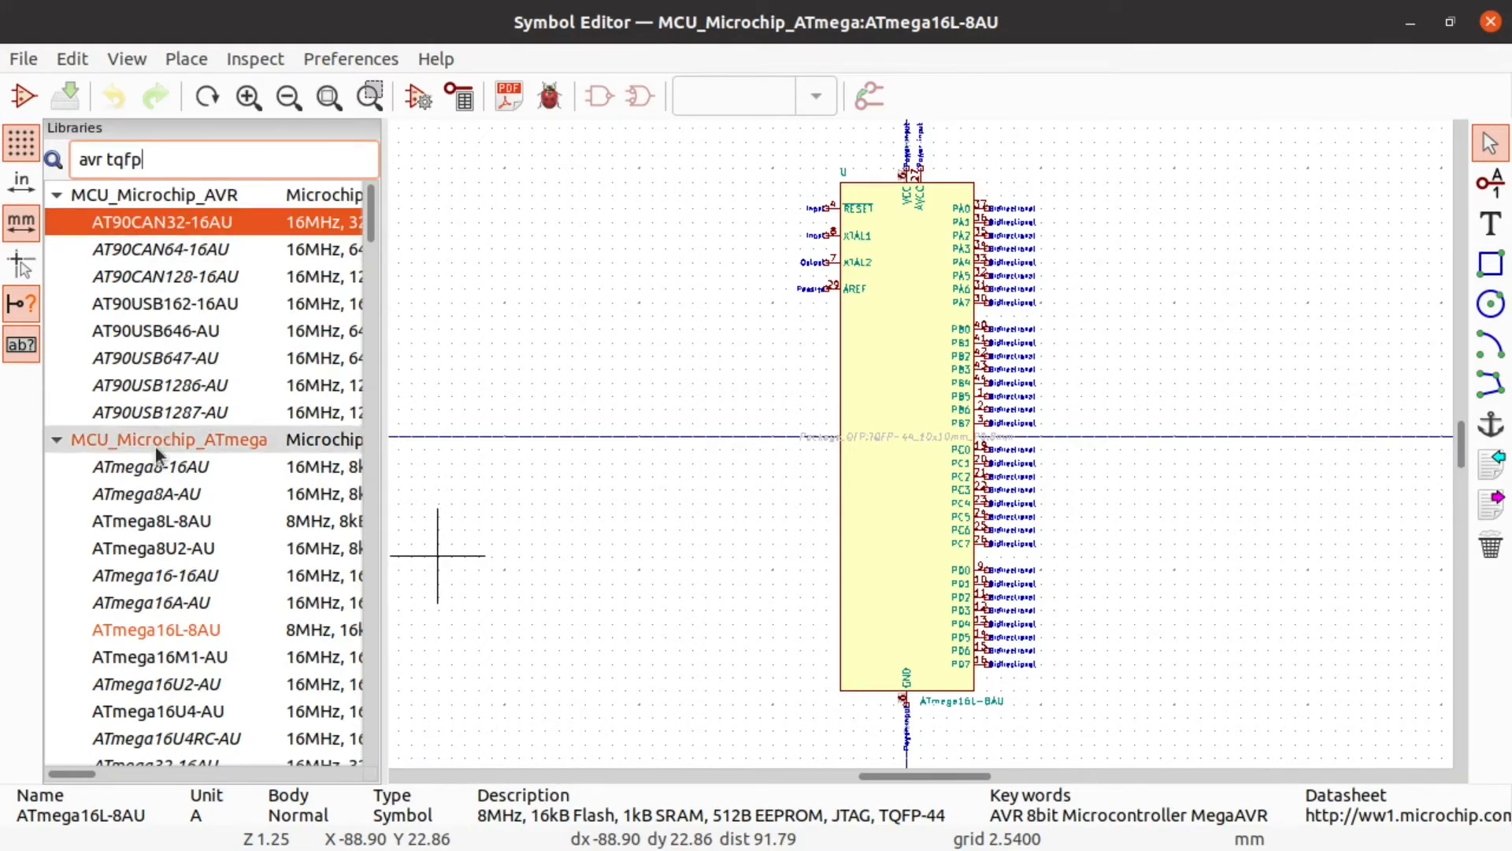
double_click(158, 477)
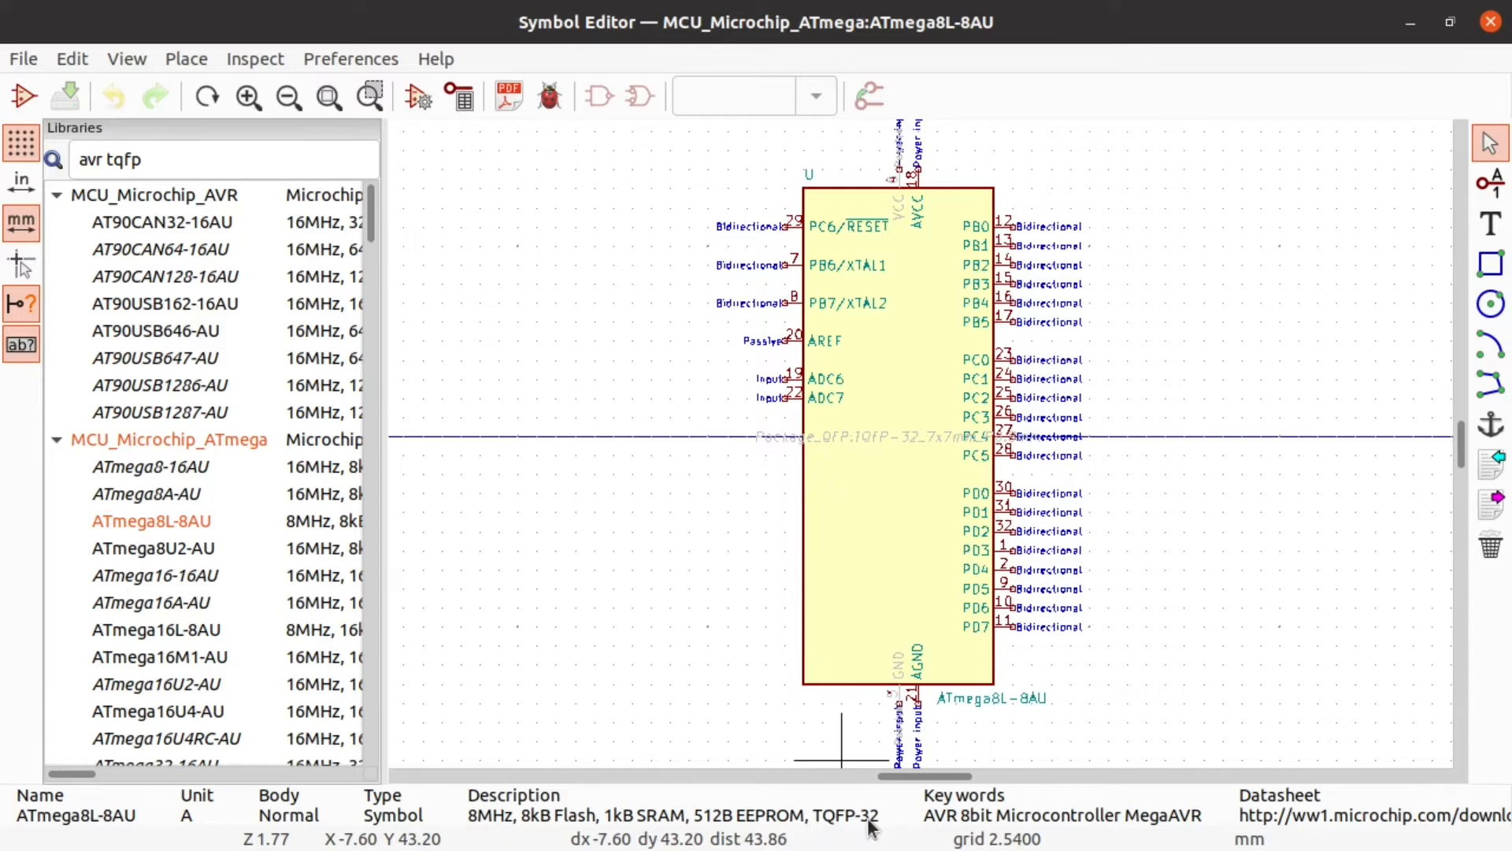
middle_click_drag(890, 377, 883, 413)
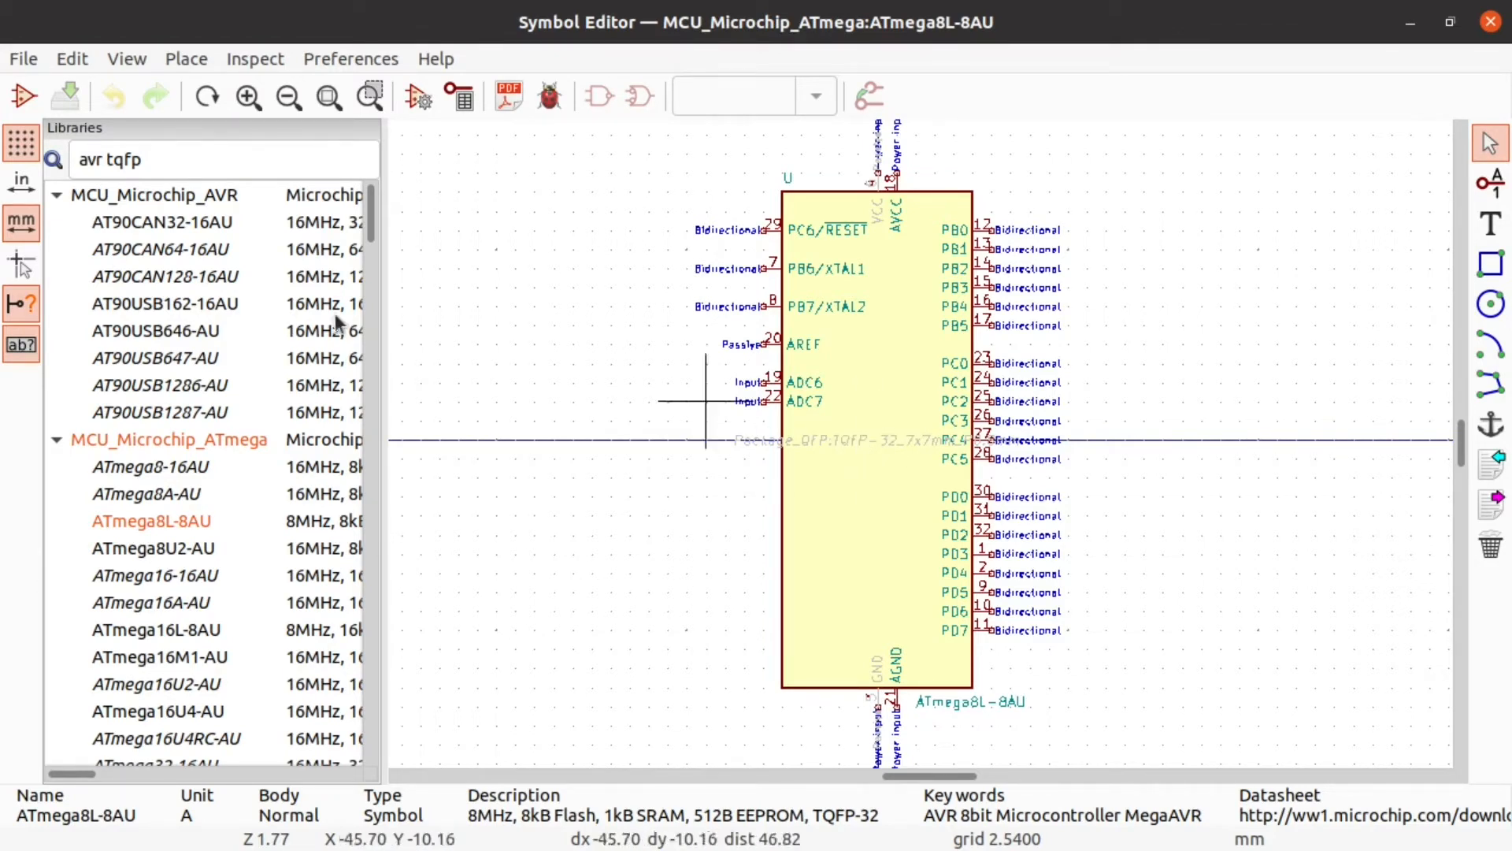
Step: Start saving a copy of the ATmega8L-8AU symbol and select the fab library as its destination
left_click(24, 59)
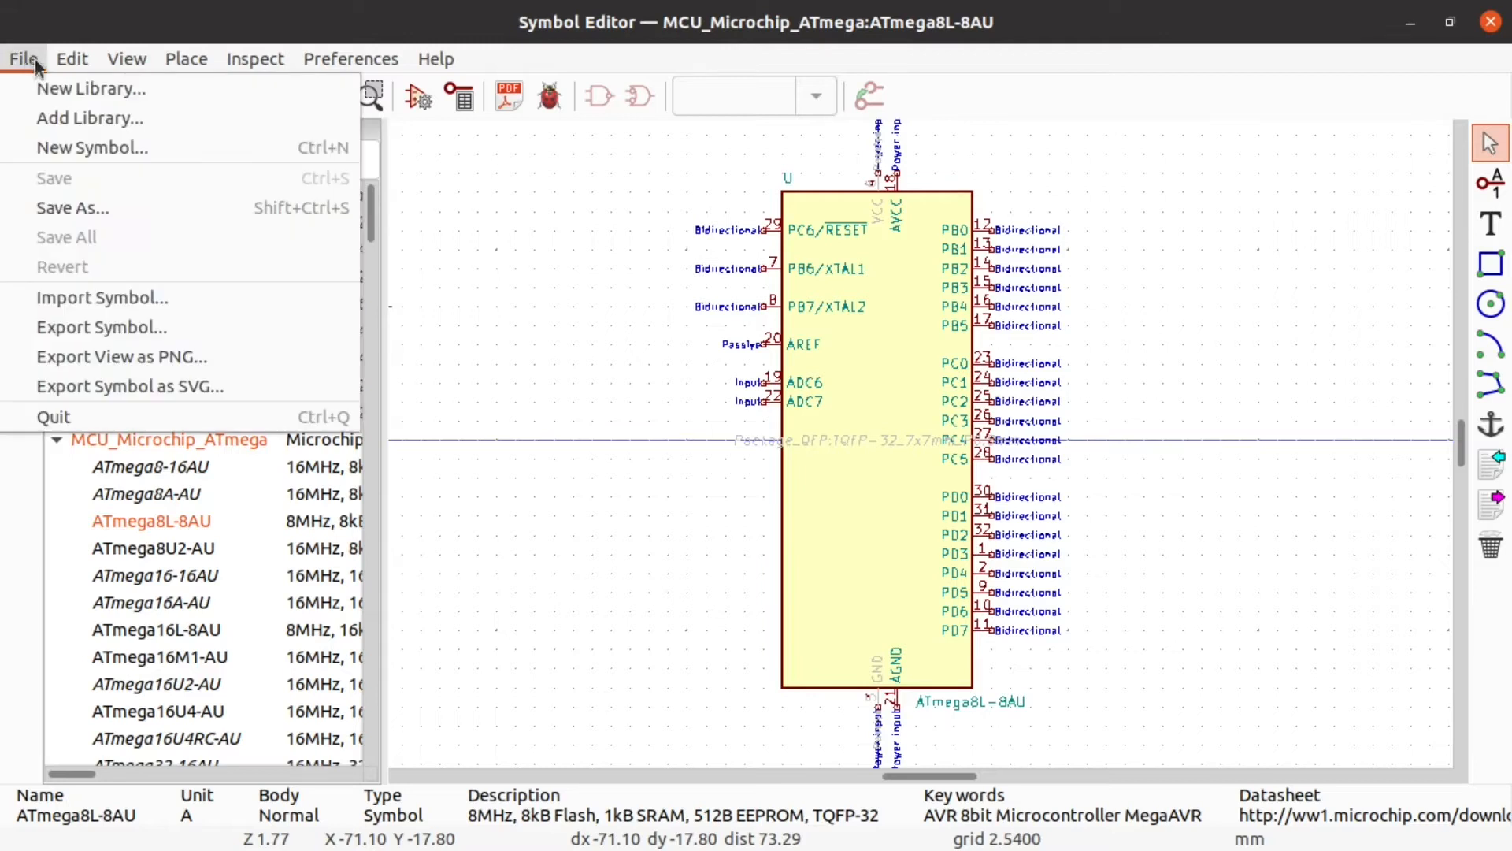
left_click(69, 208)
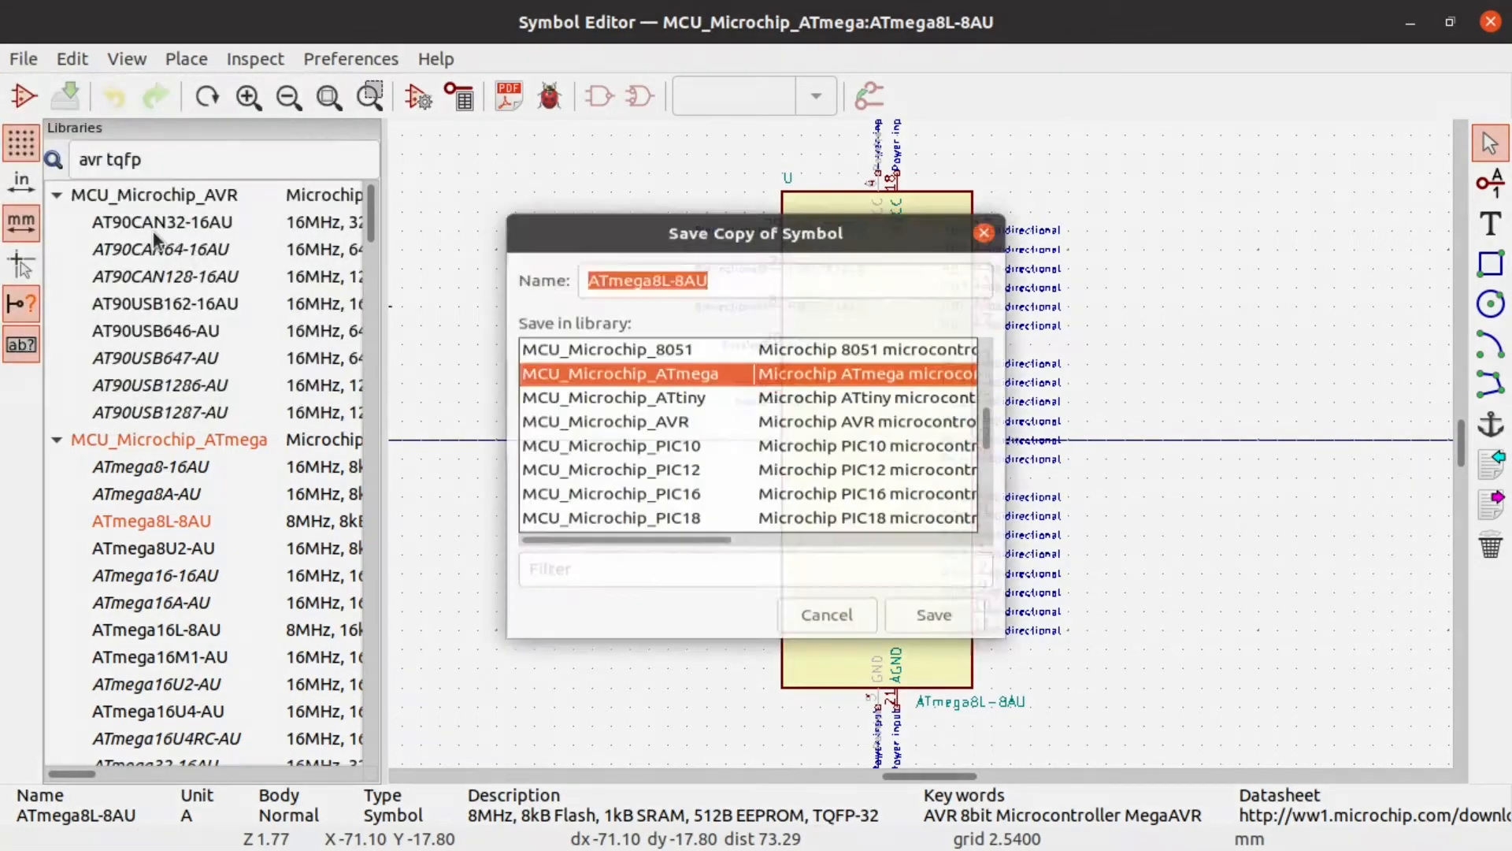
left_click_drag(987, 432, 988, 543)
scroll(624, 473, "up", 18)
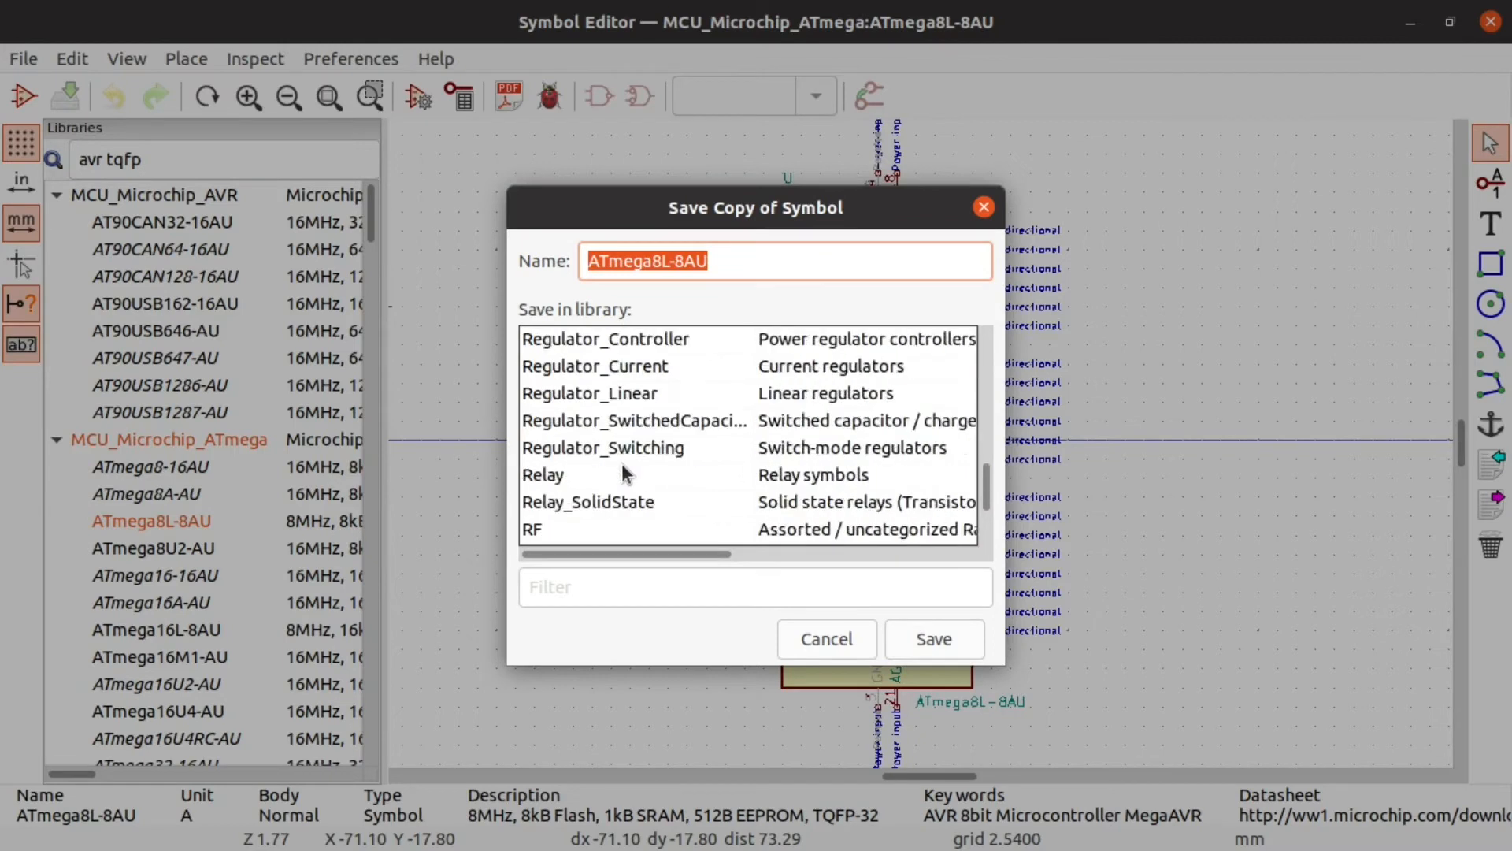
scroll(626, 474, "up", 5)
left_click(634, 589)
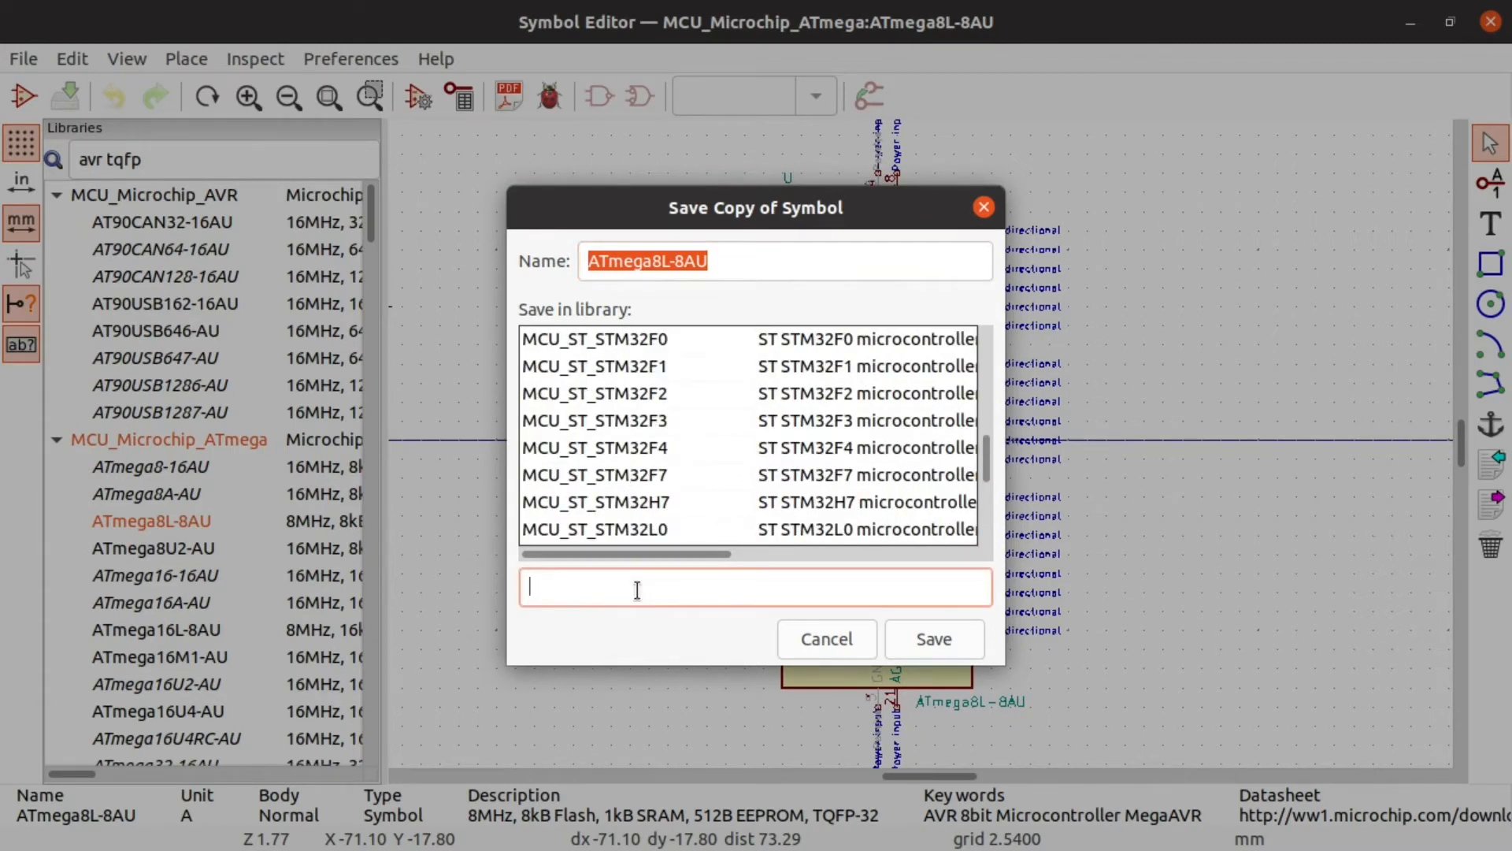
type("fab")
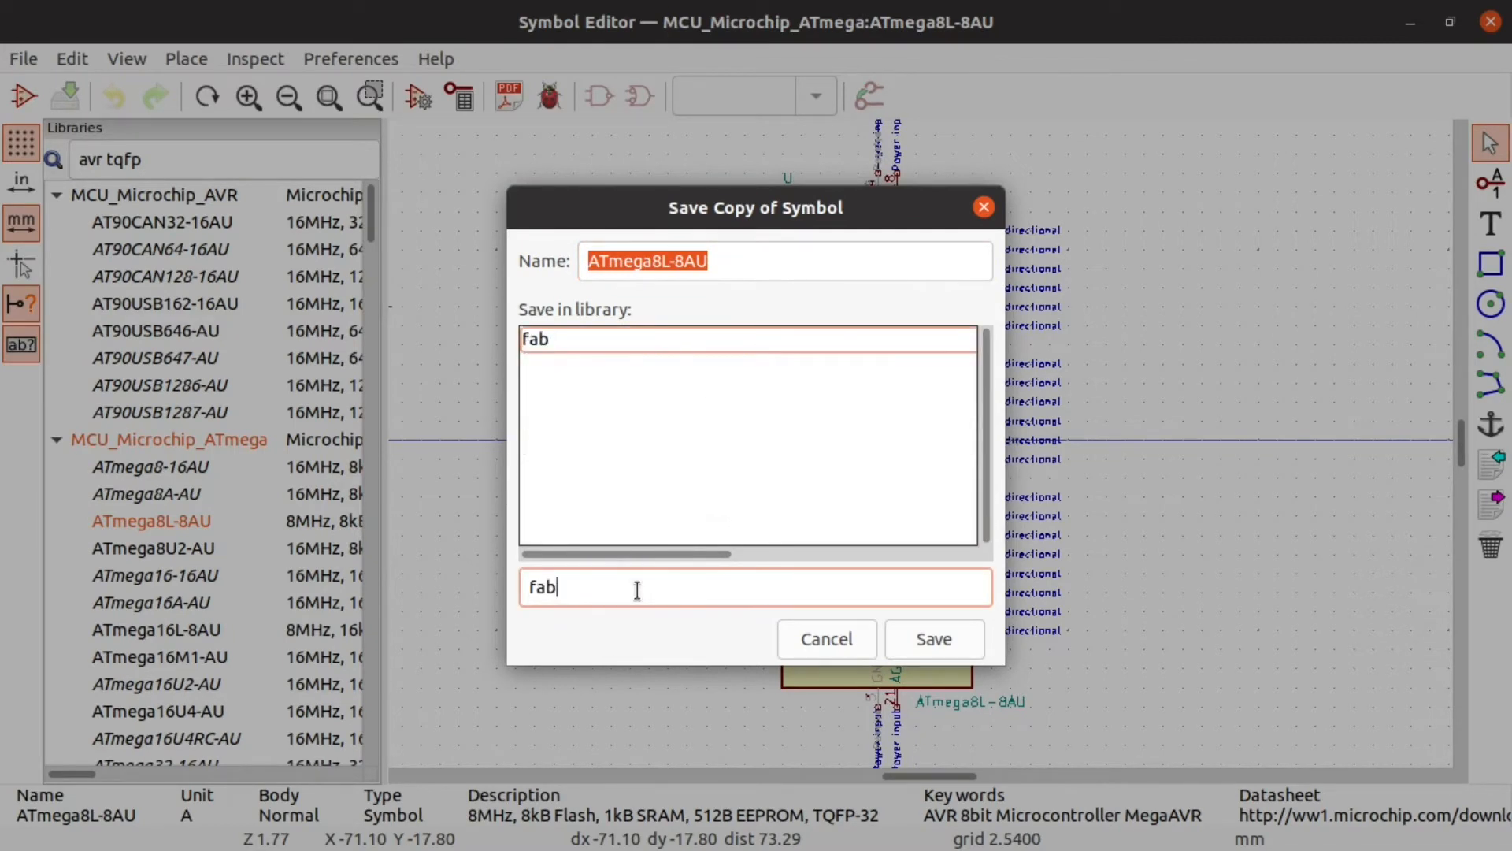
left_click(618, 347)
left_click(710, 262)
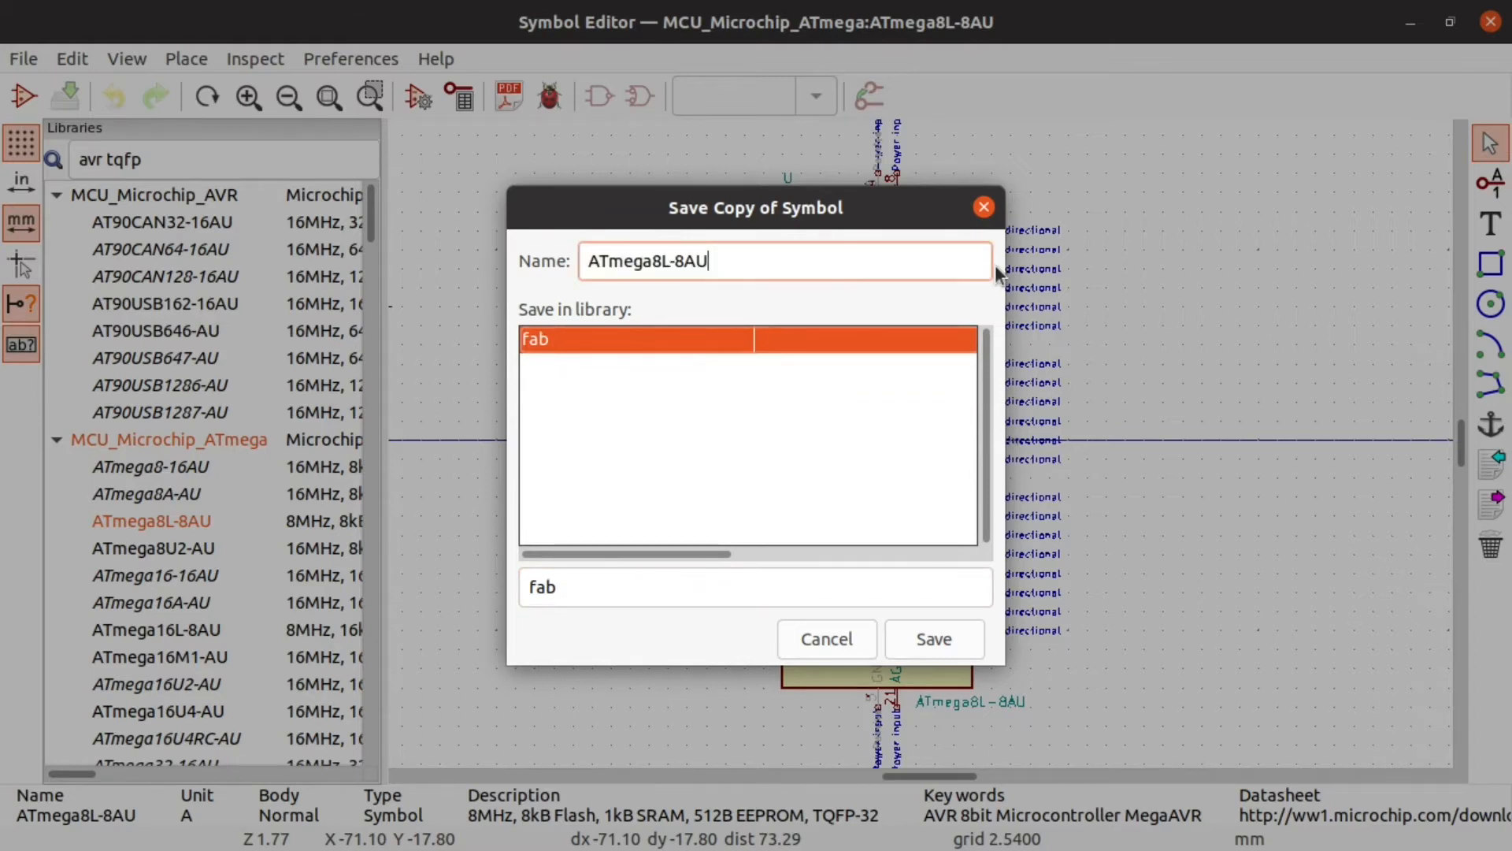
Step: Switch to the Digi-Key product page, copy the part number AVR128DB32-I/PT and return to the symbol copy being saved
key("Tab")
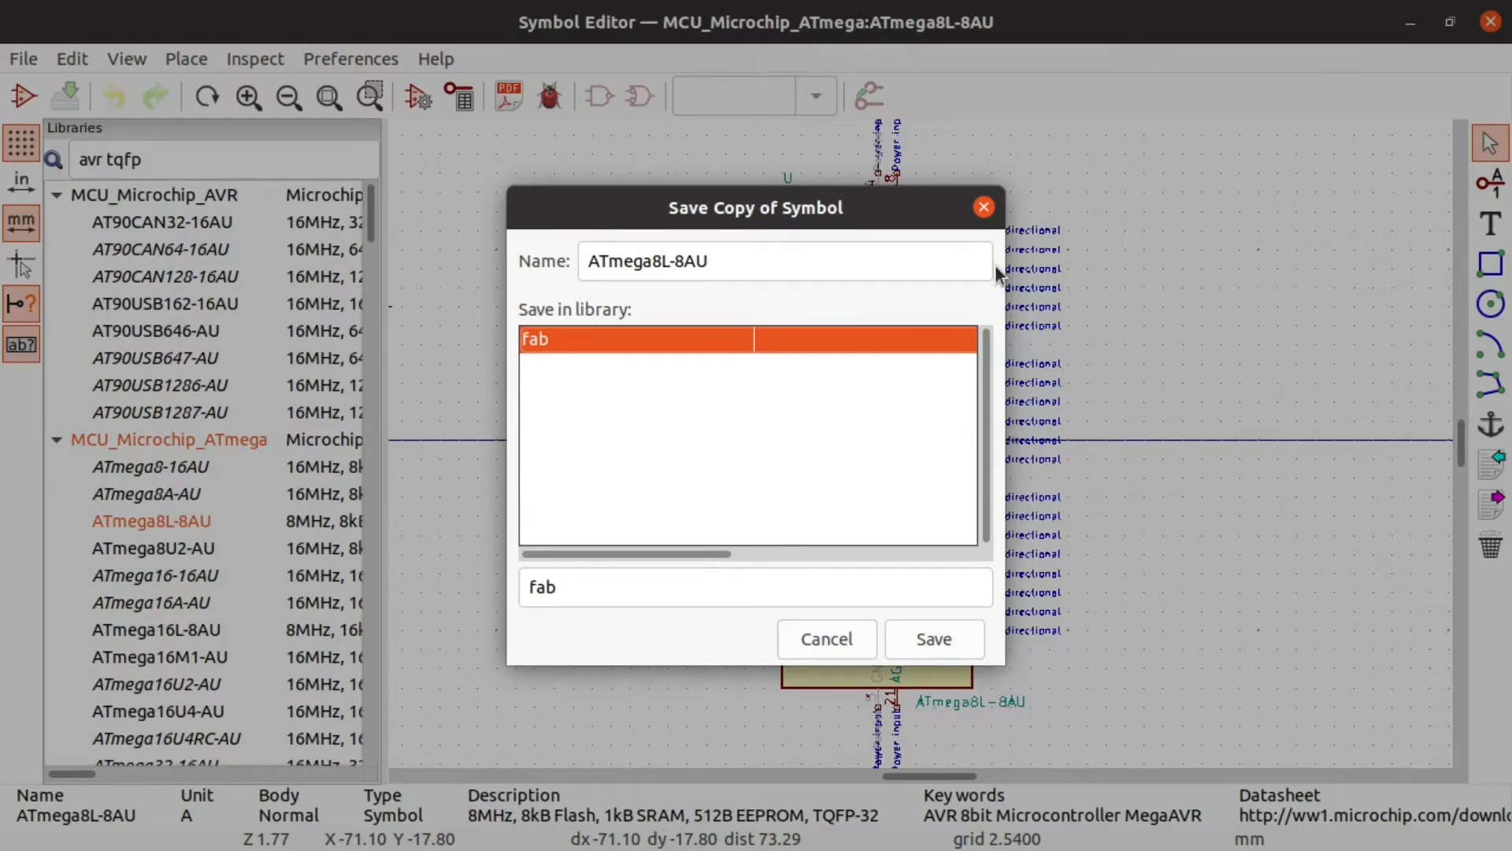
key("alt+Tab")
left_click(950, 23)
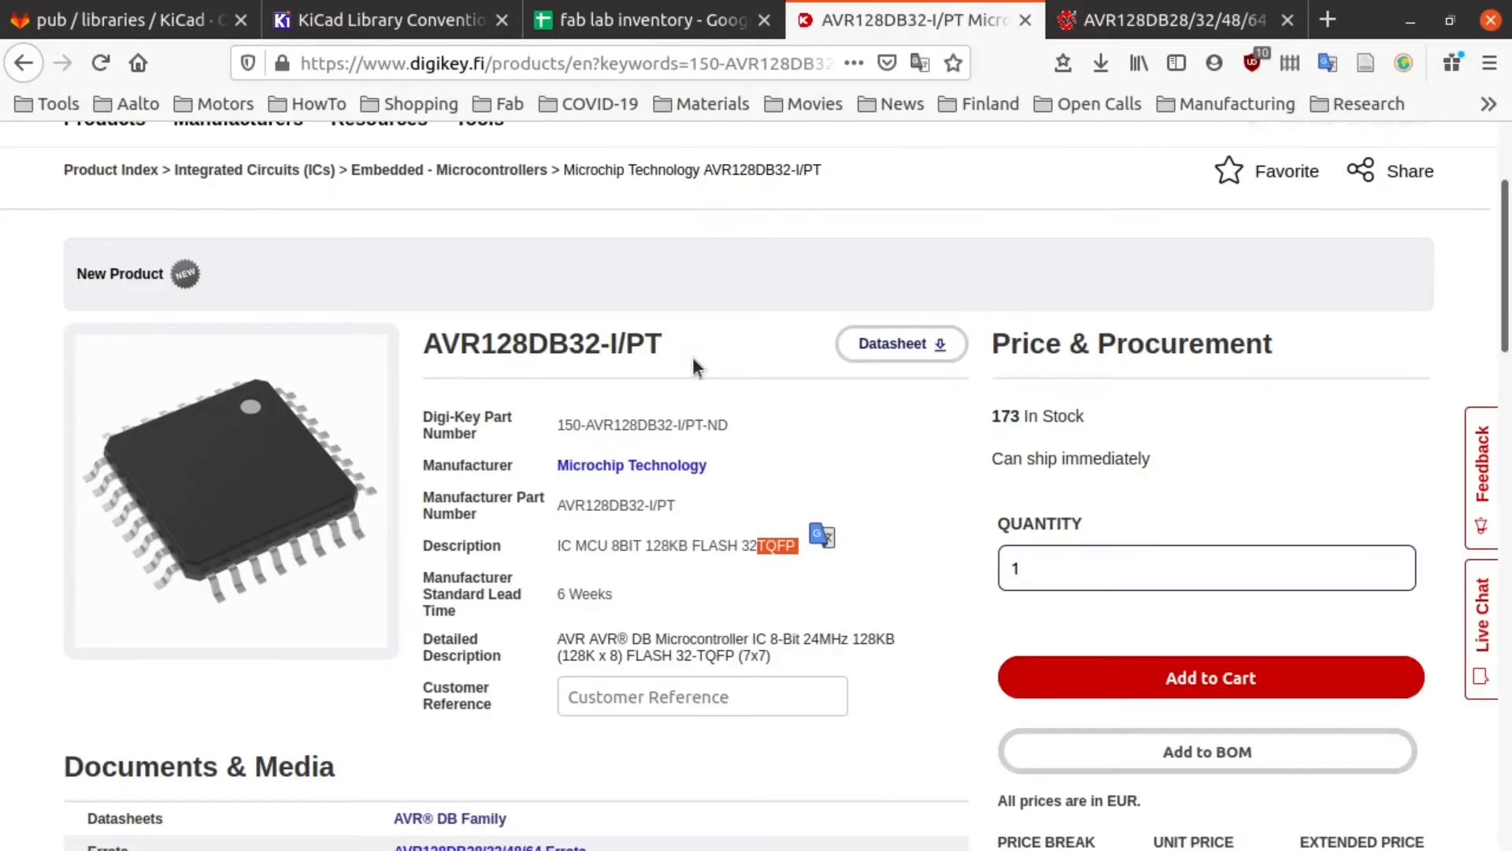
left_click(935, 505)
key("alt+Tab")
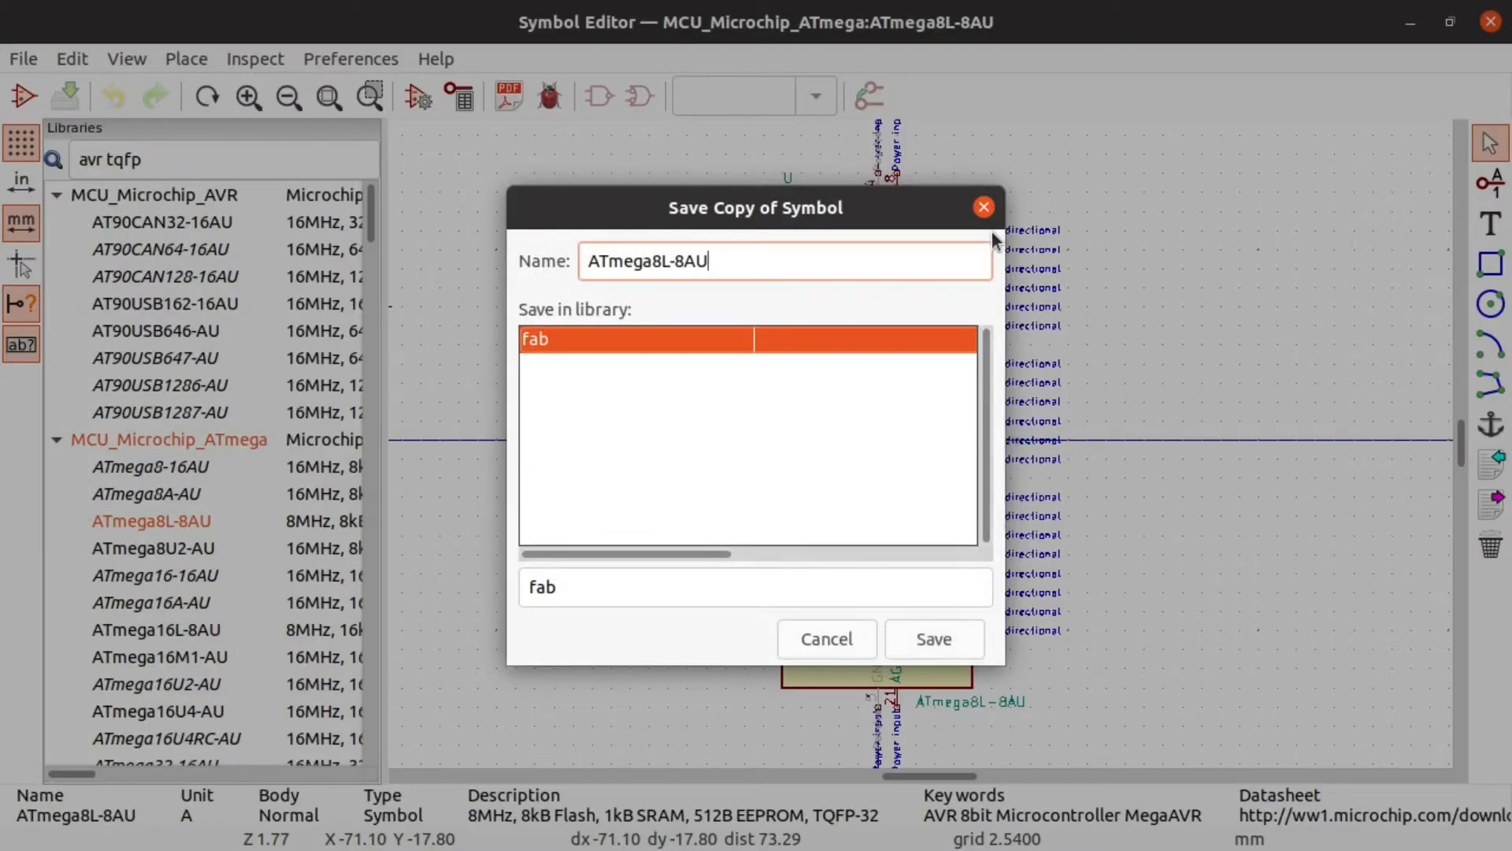
Step: Name the copy Microcontroller_AVR128DB32-I_PT, with an underscore in place of the part number's slash, and save it in the fab library
left_click_drag(733, 258, 452, 248)
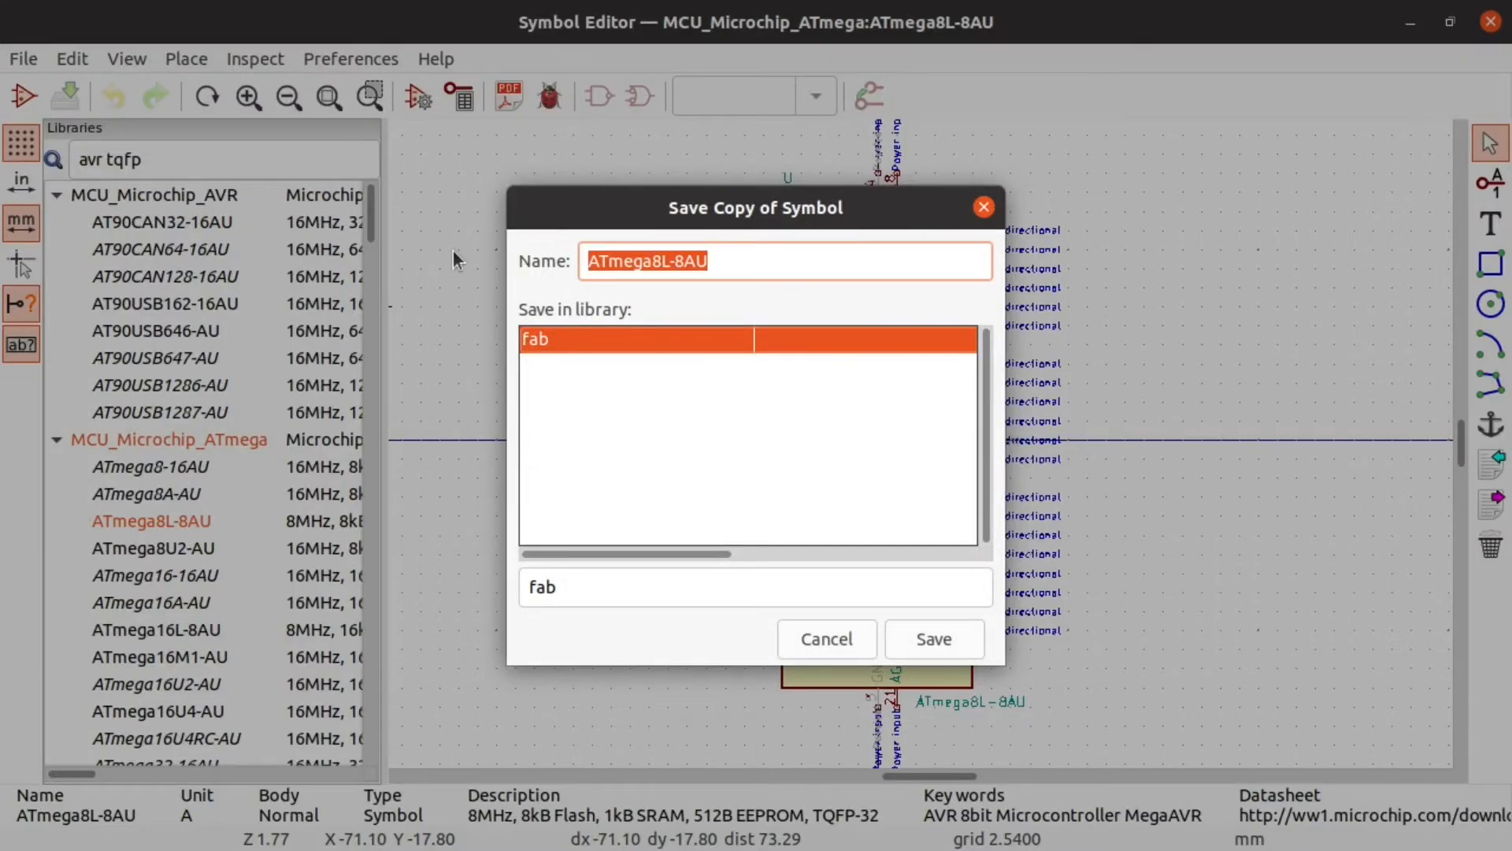
type("M")
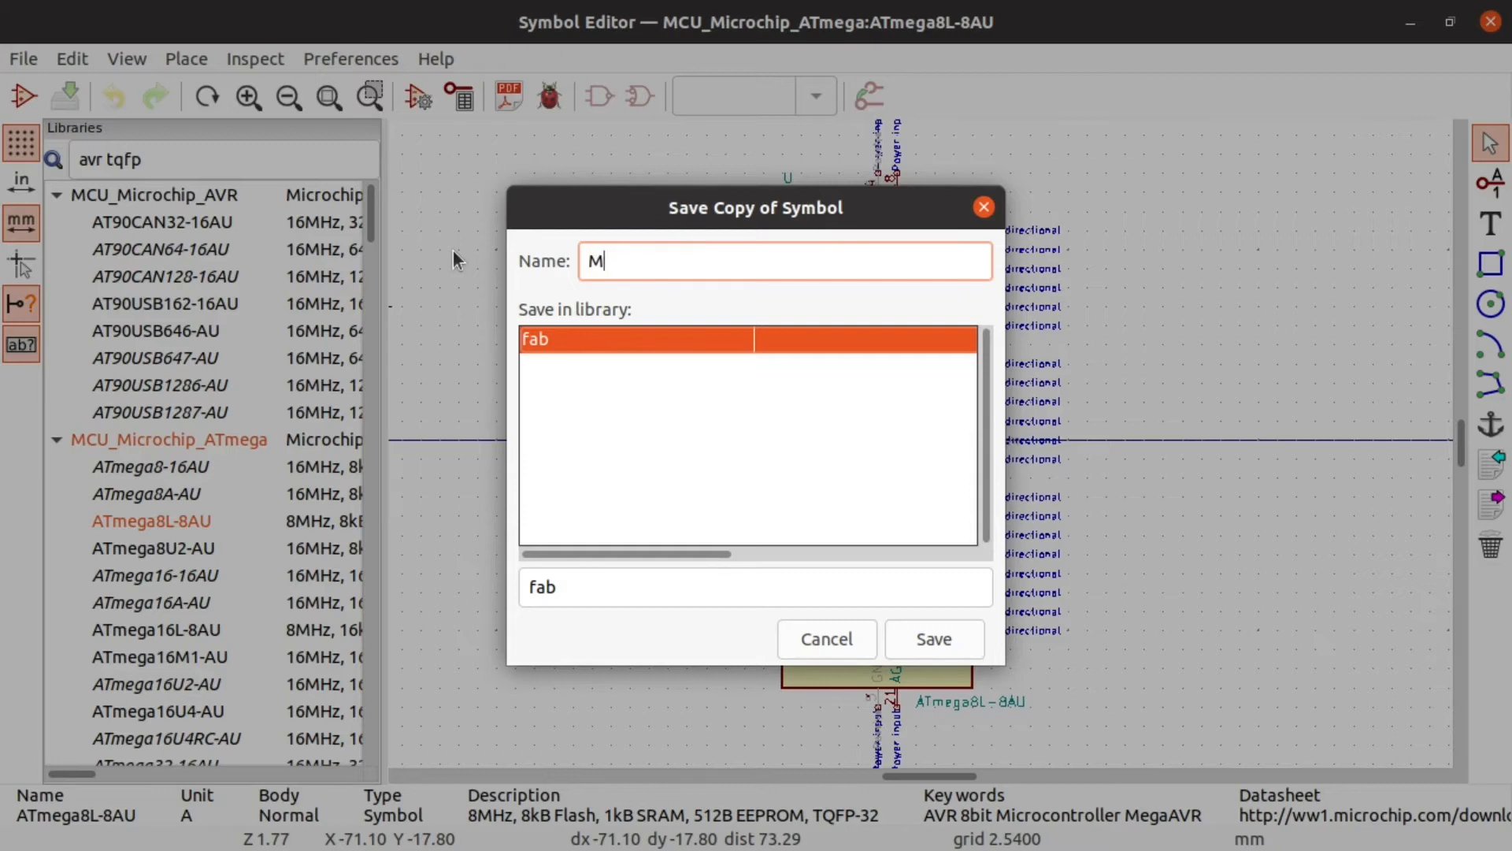
type("icrocontroller_")
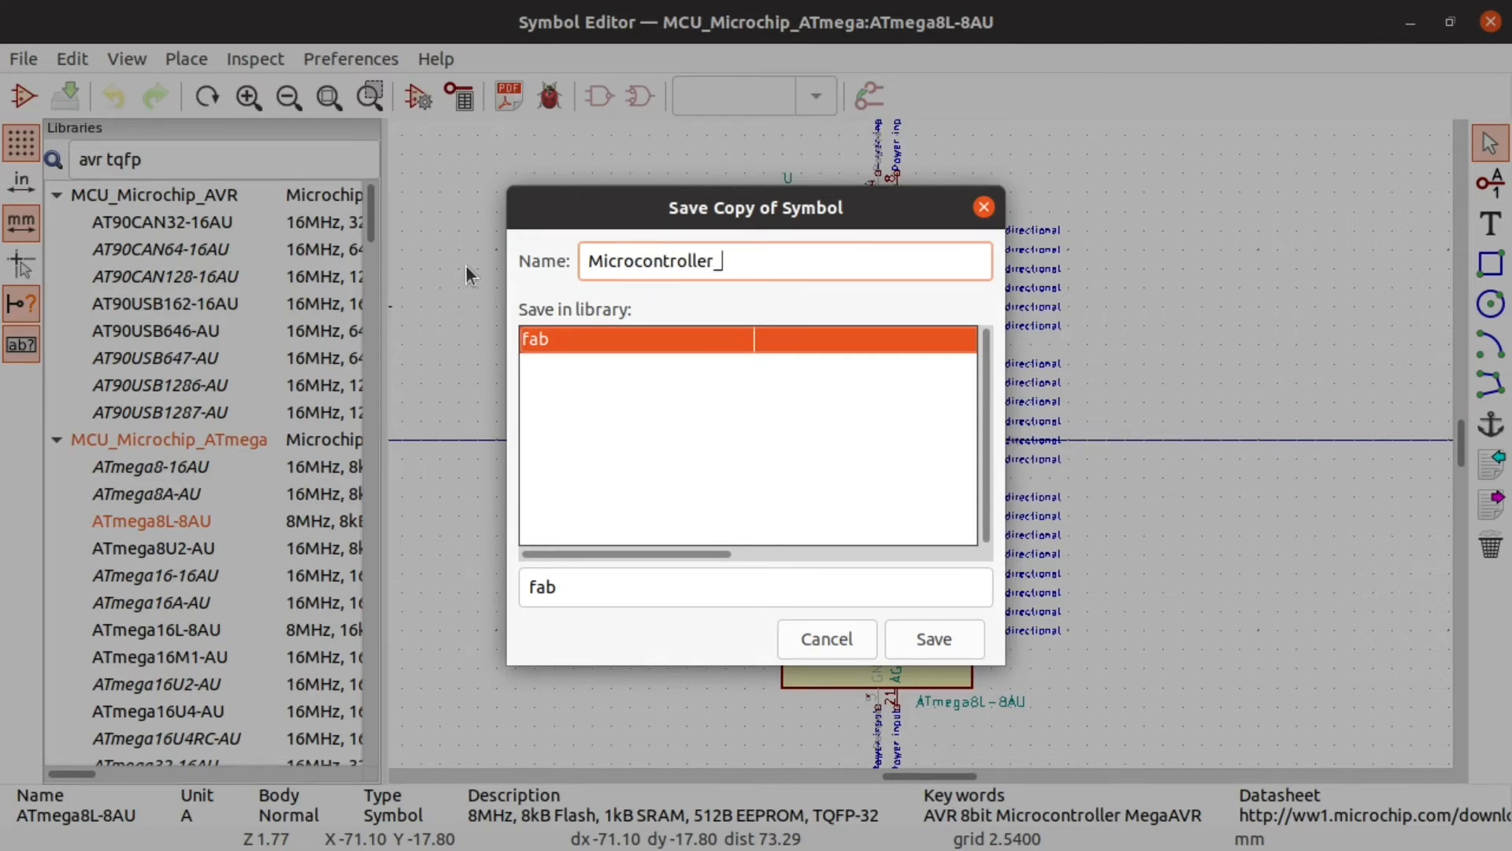
key("ctrl+v")
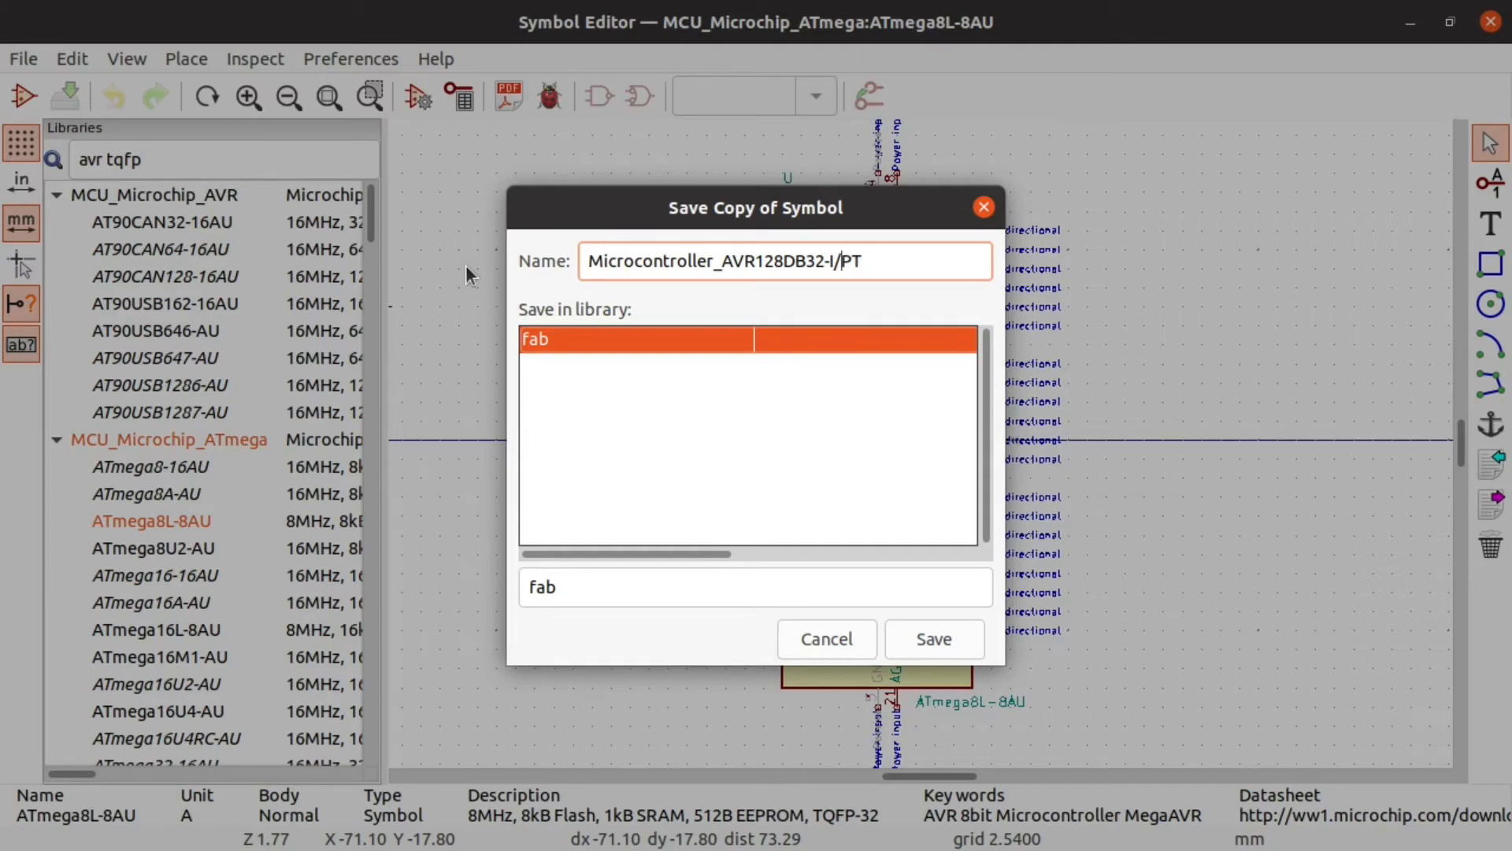
key("Left")
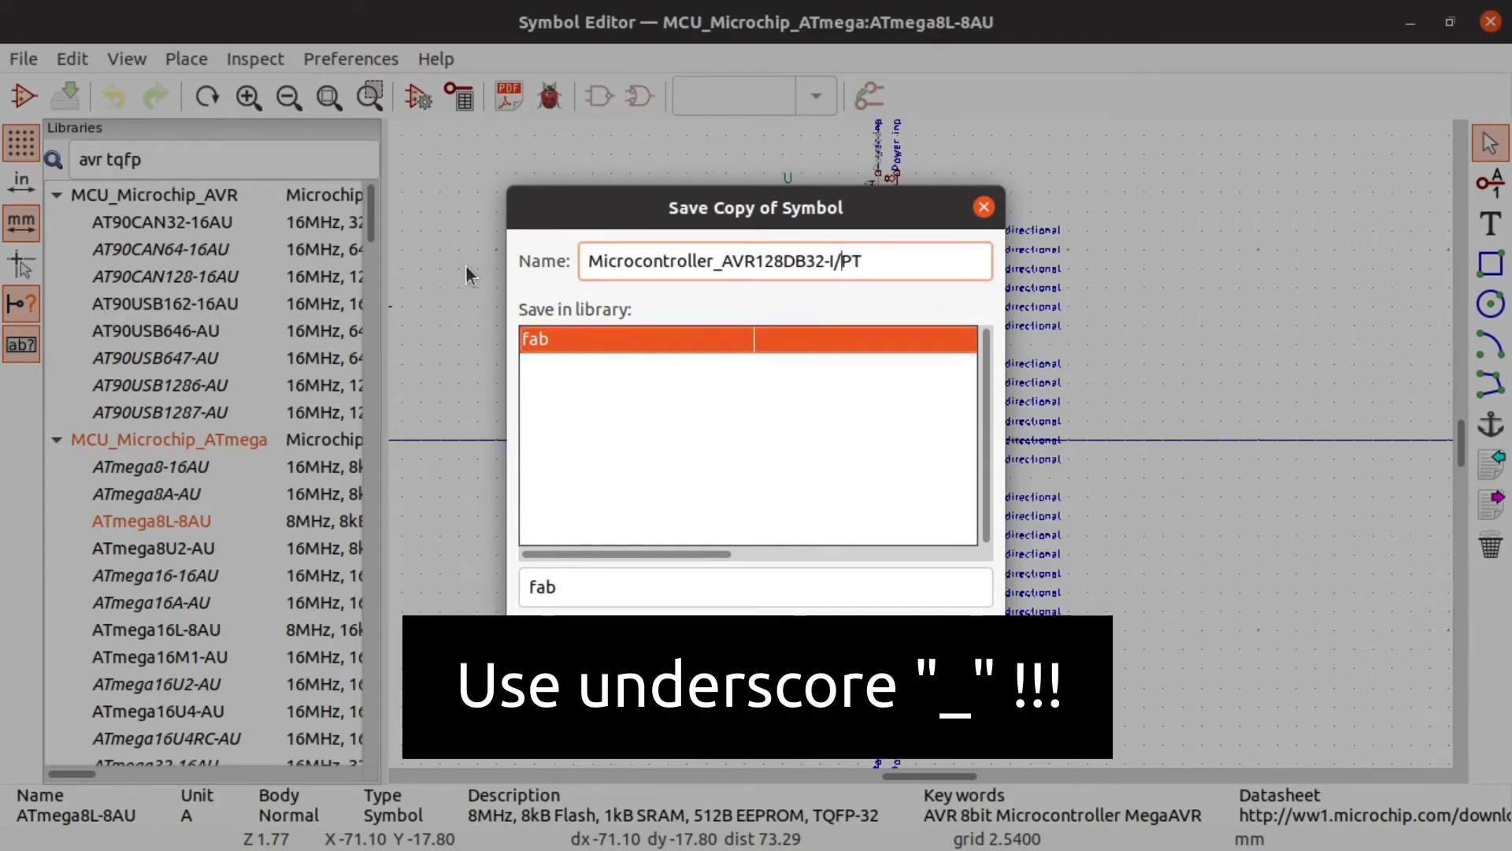
key("Right")
key("BackSpace")
type("_")
left_click(833, 260)
key("Right")
key("BackSpace")
type("/")
key("Return")
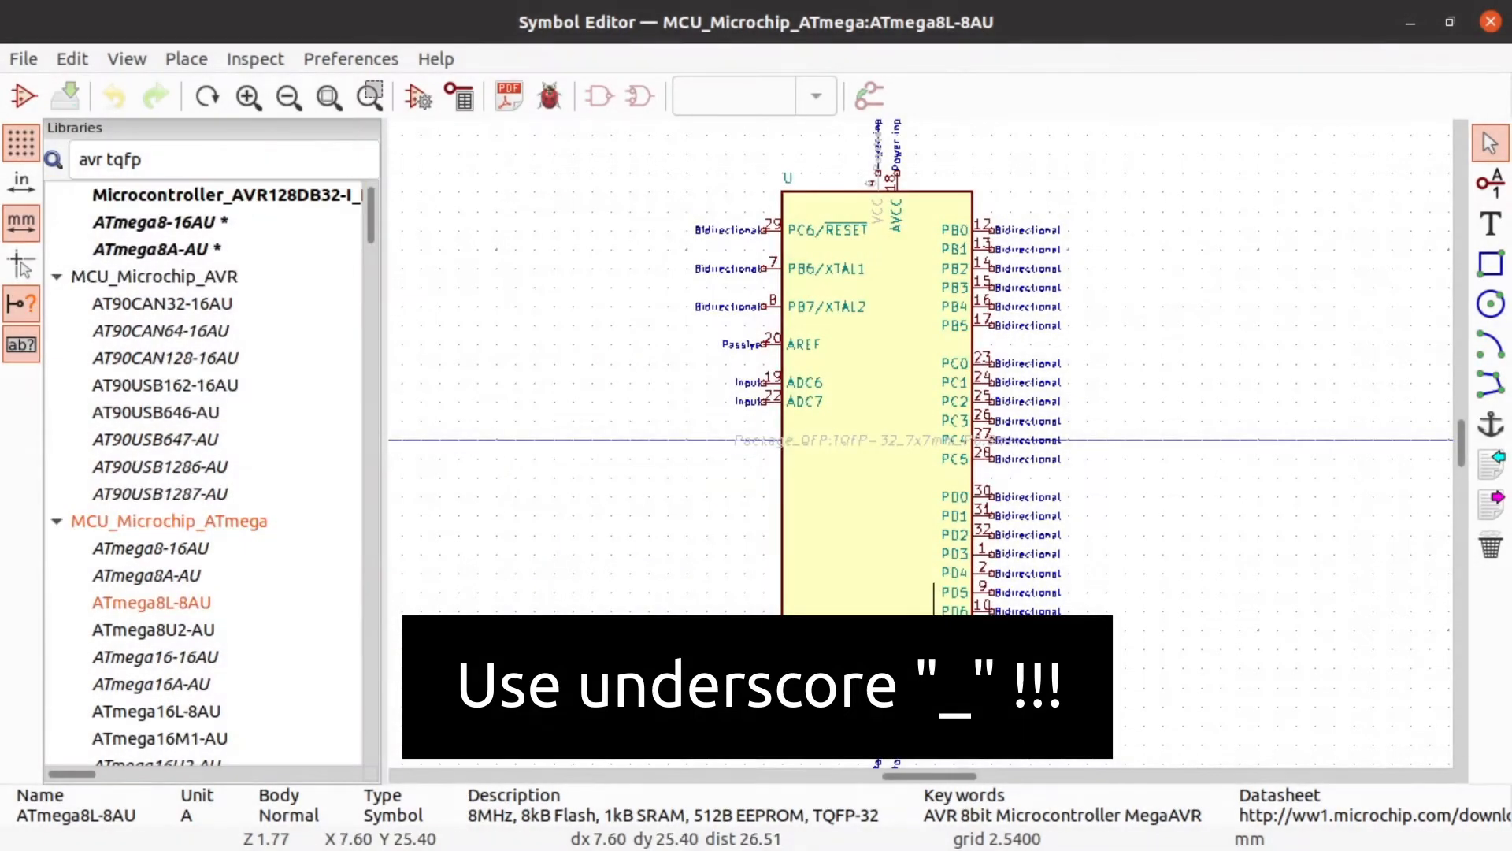
Step: Filter the symbol libraries for "avr microcon" to find the saved copy in the fab library
left_click(173, 156)
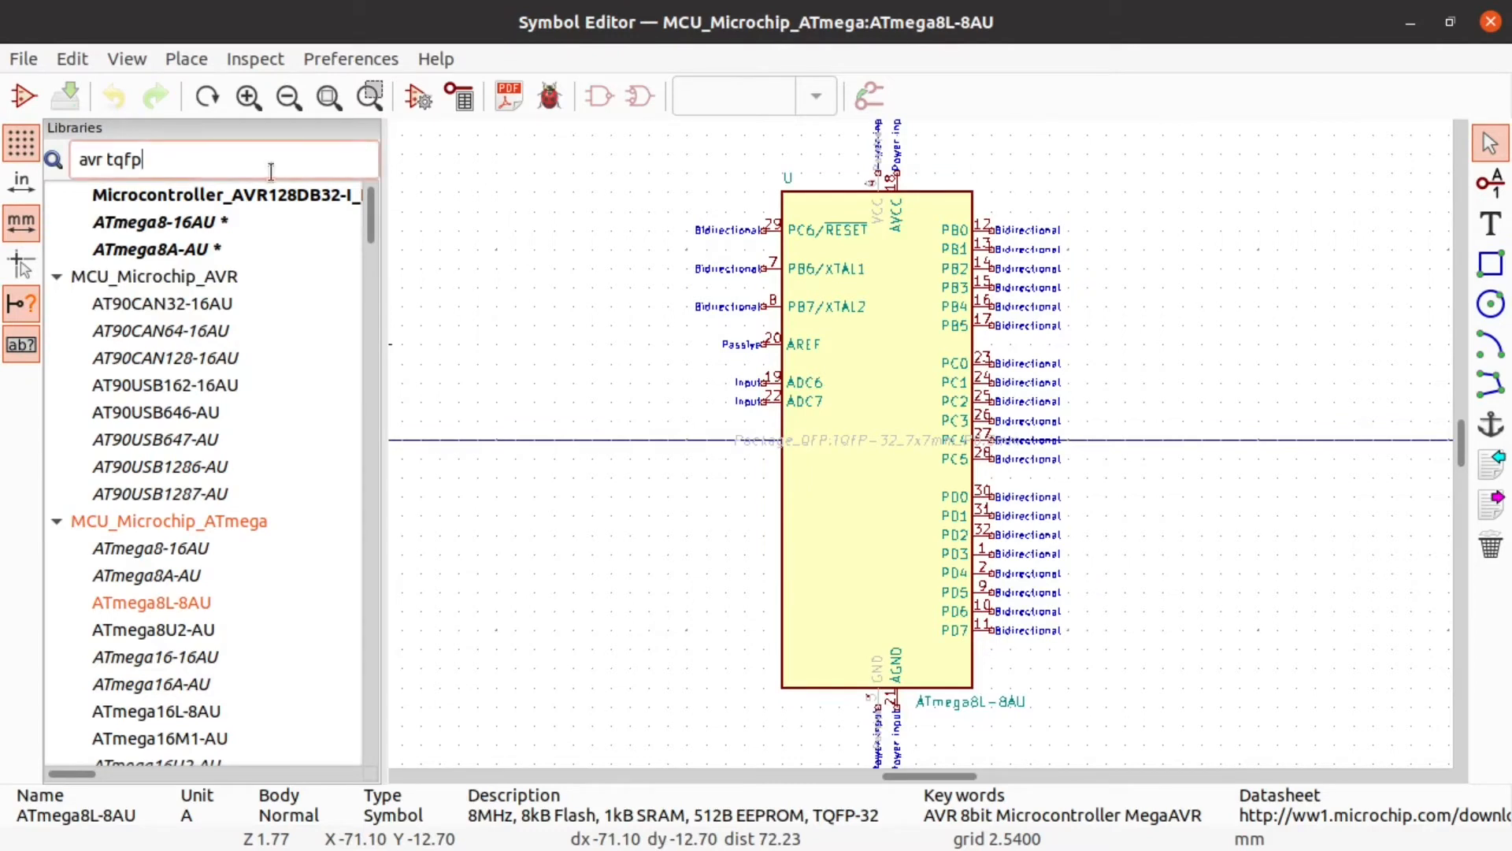
key("BackSpace")
key("BackSpace")
key("BackSpace")
key("BackSpace")
type("mi")
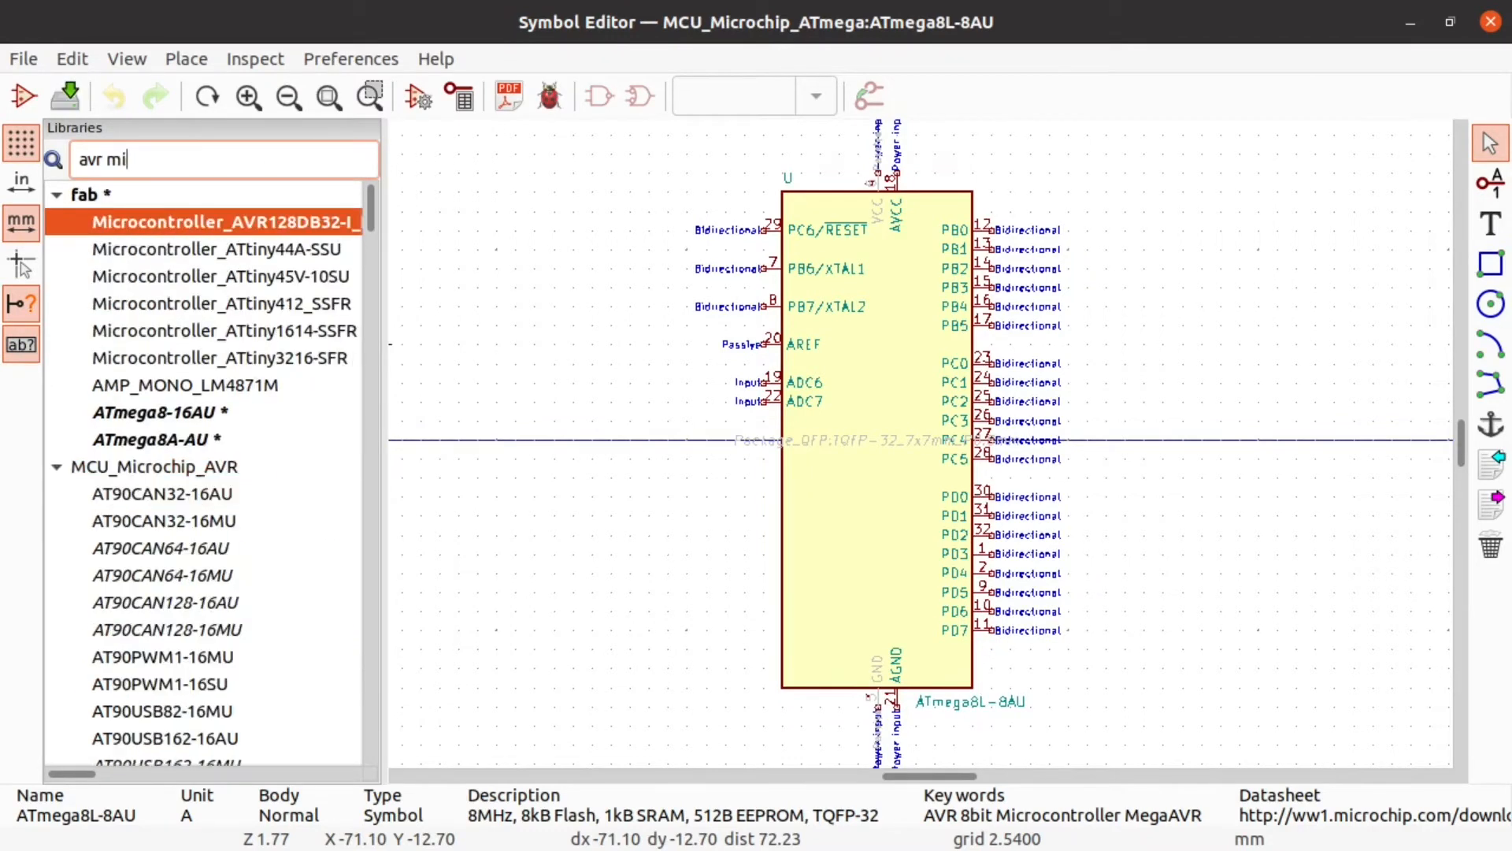
type("crocon")
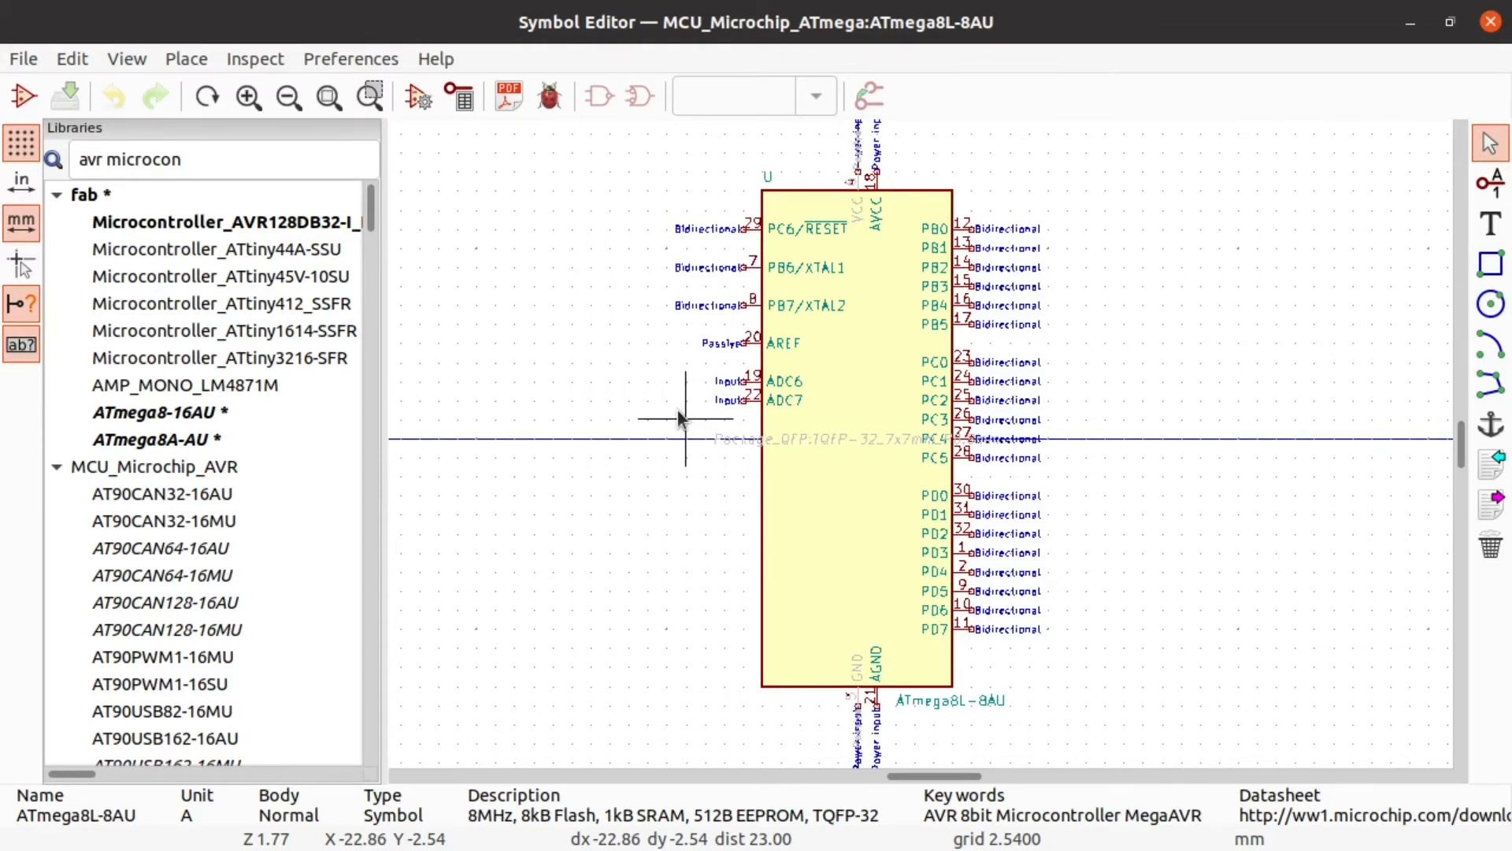
Step: Tile the Symbol Editor on half of the screen and hide its library search tree
key("super+Right")
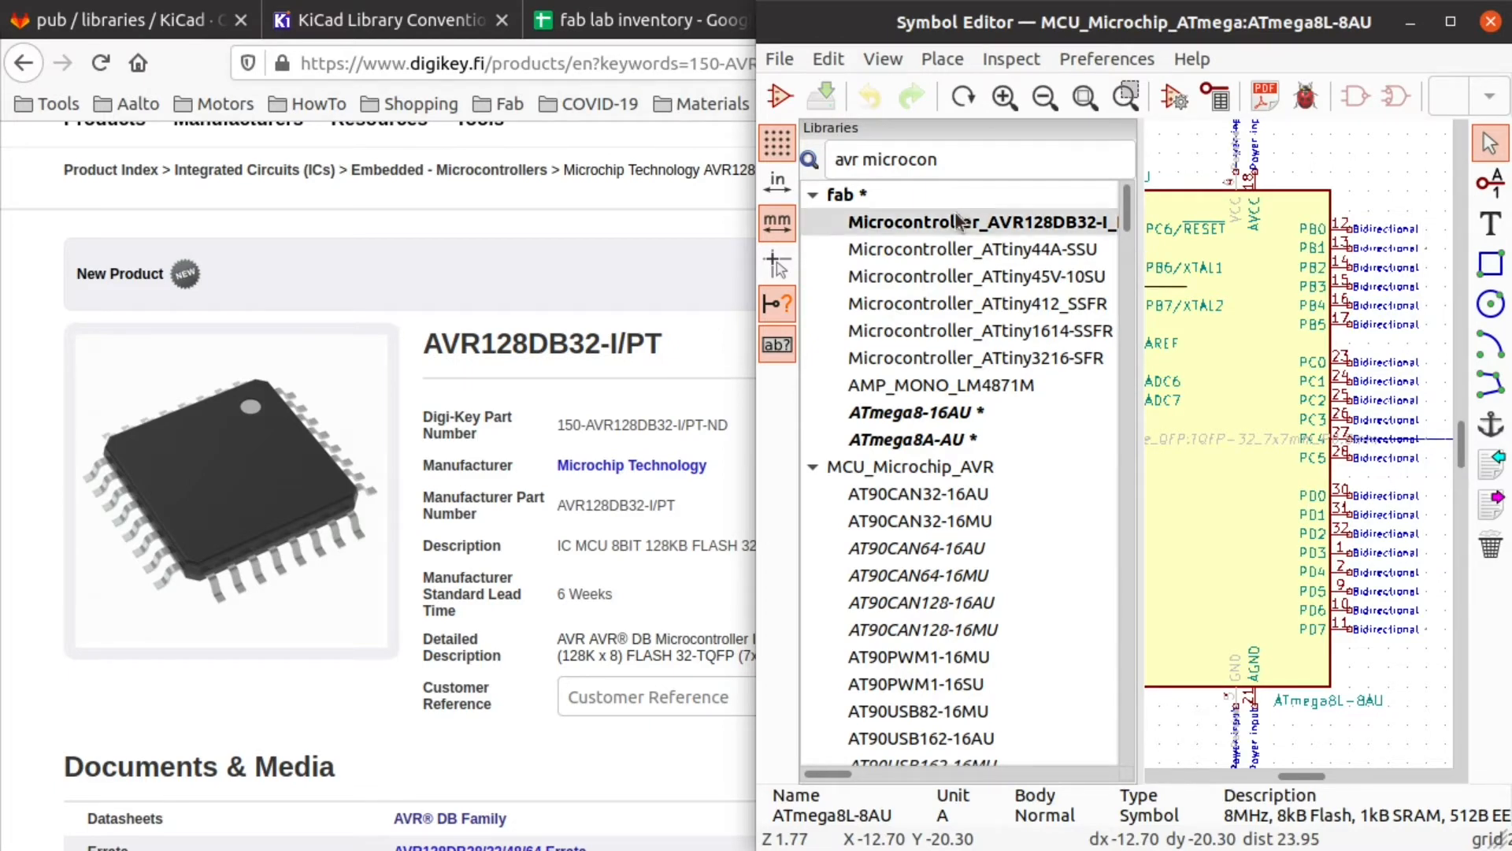
left_click(883, 60)
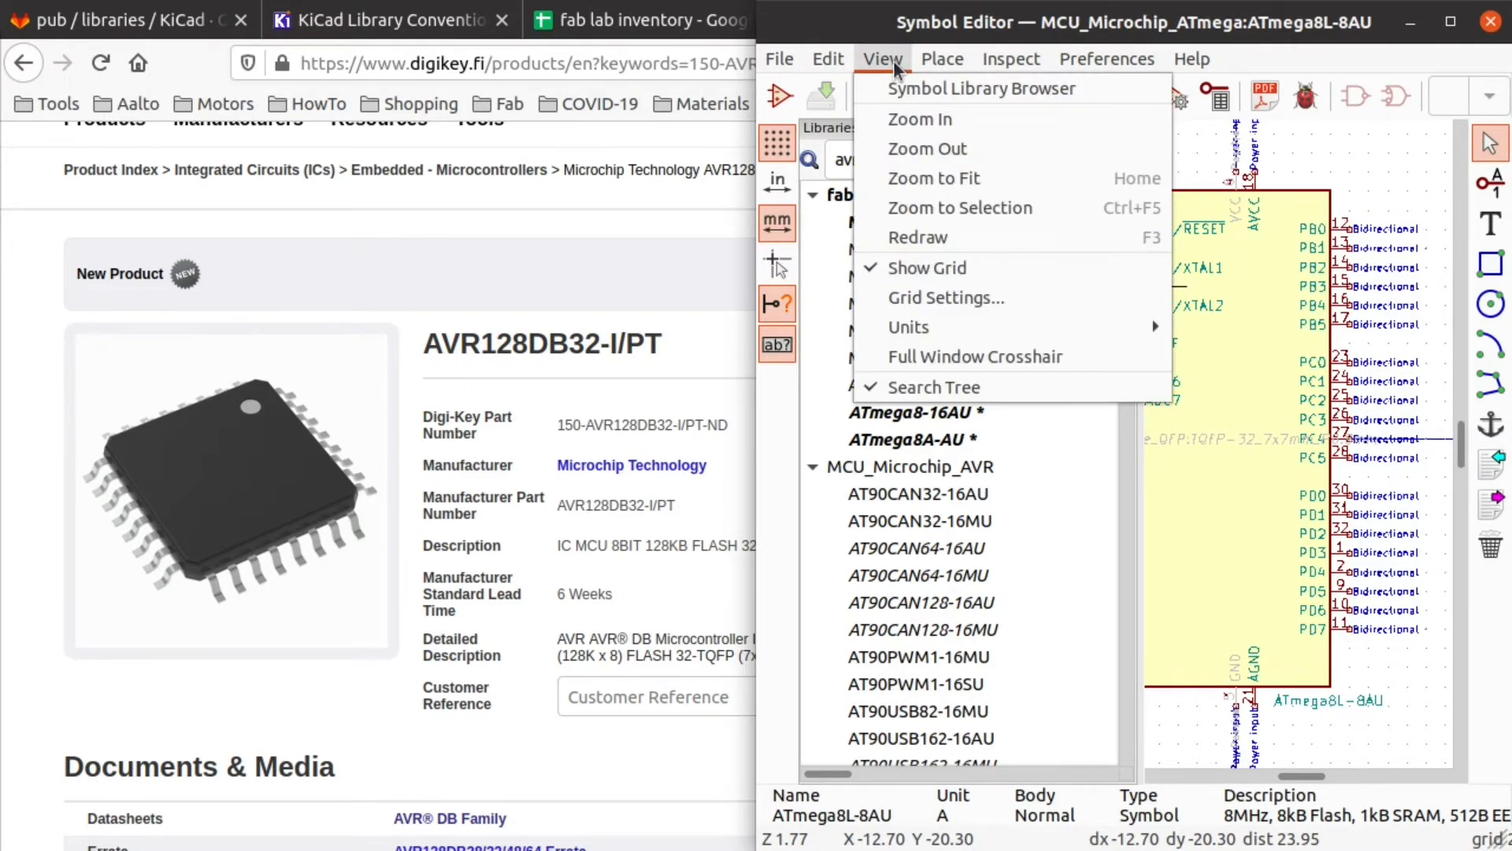
left_click(913, 387)
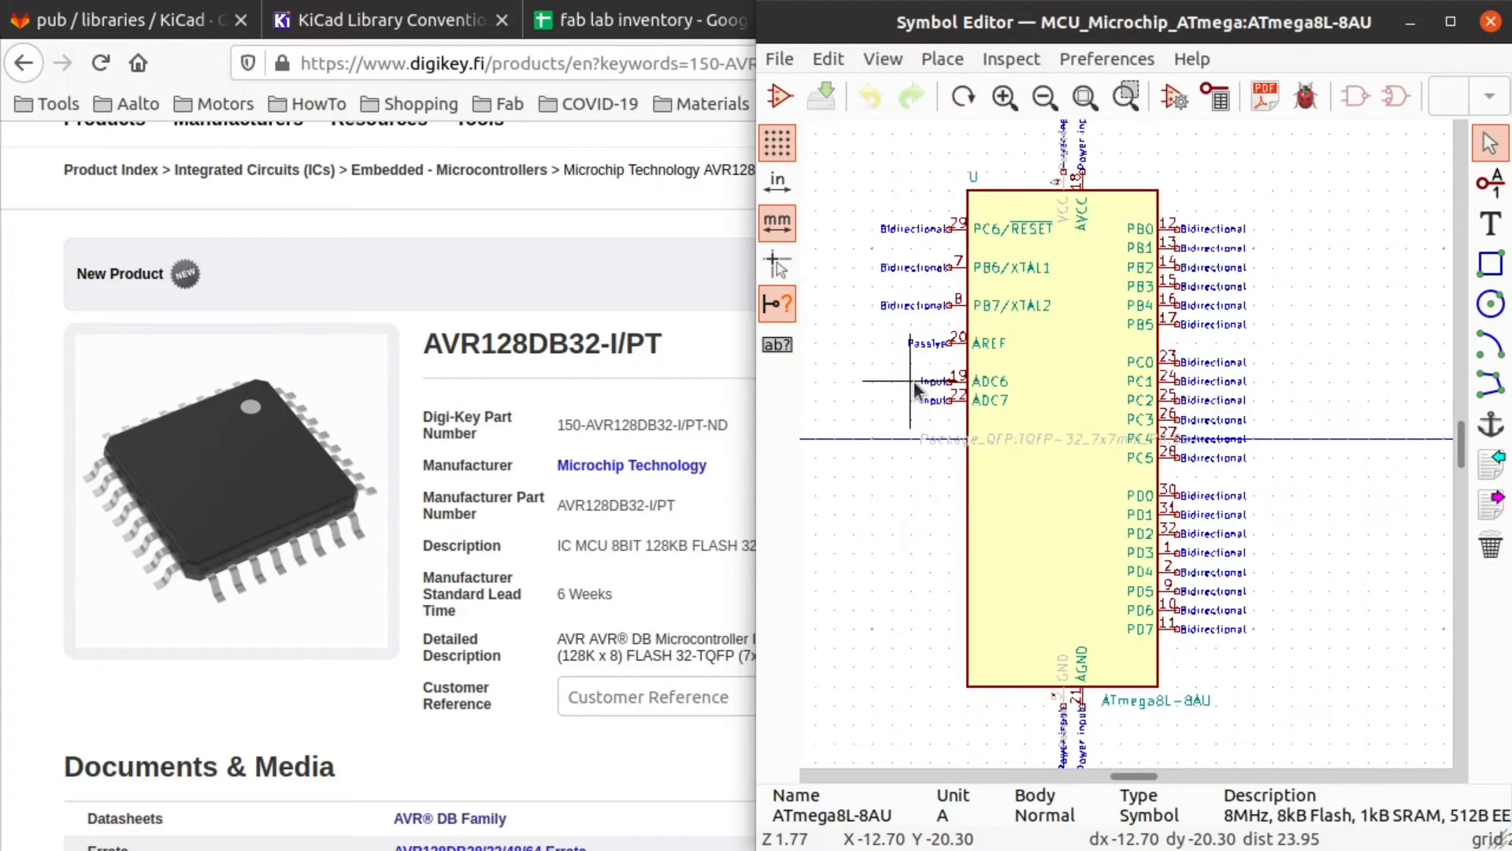
middle_click_drag(1054, 406, 1100, 413)
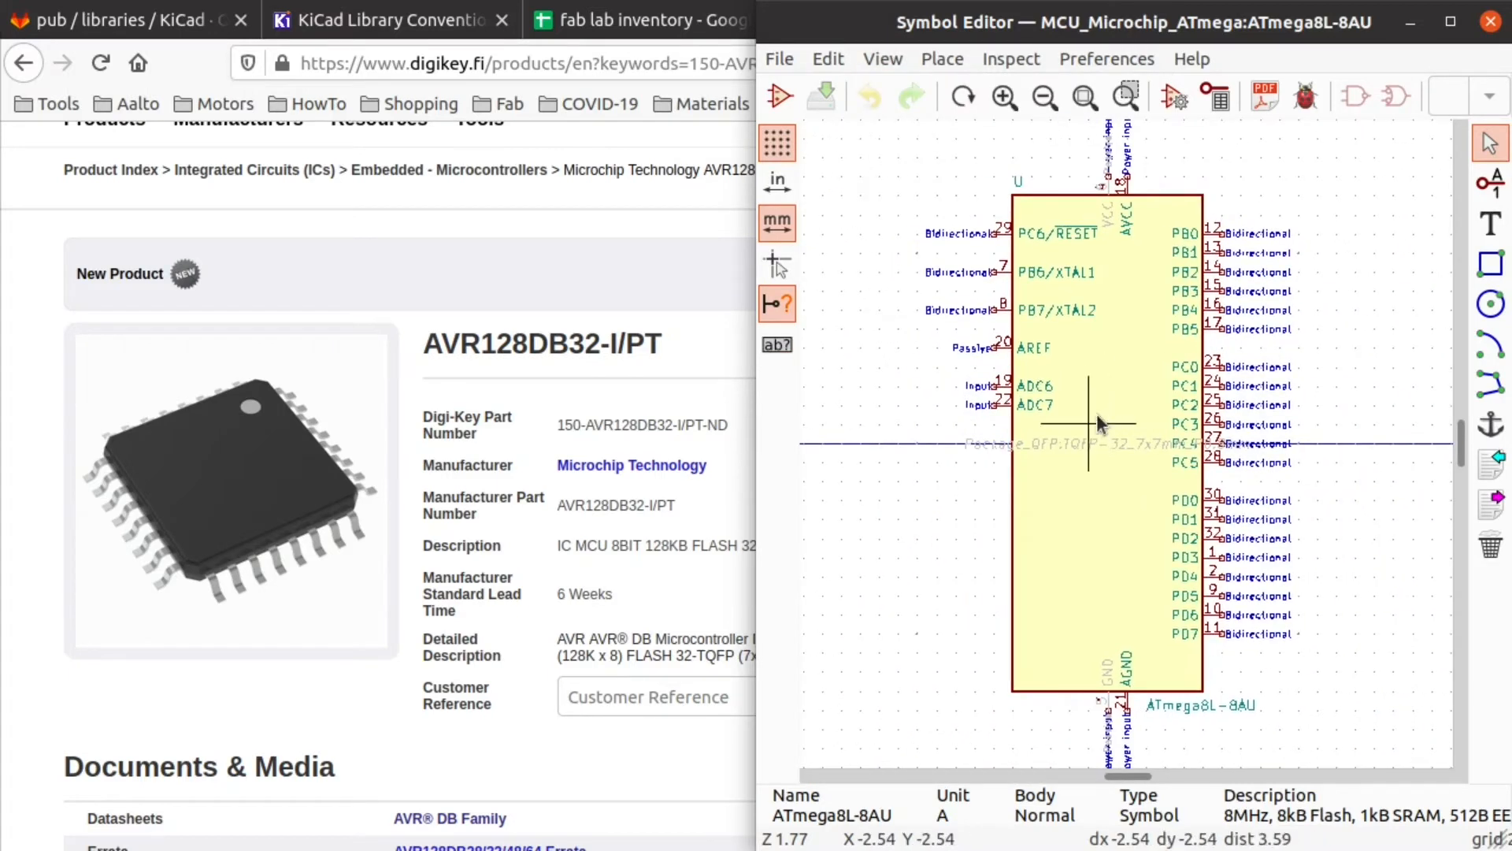
Step: Switch to the AVR128DB datasheet in the browser and examine the 32-pin pinout diagram
left_click(522, 292)
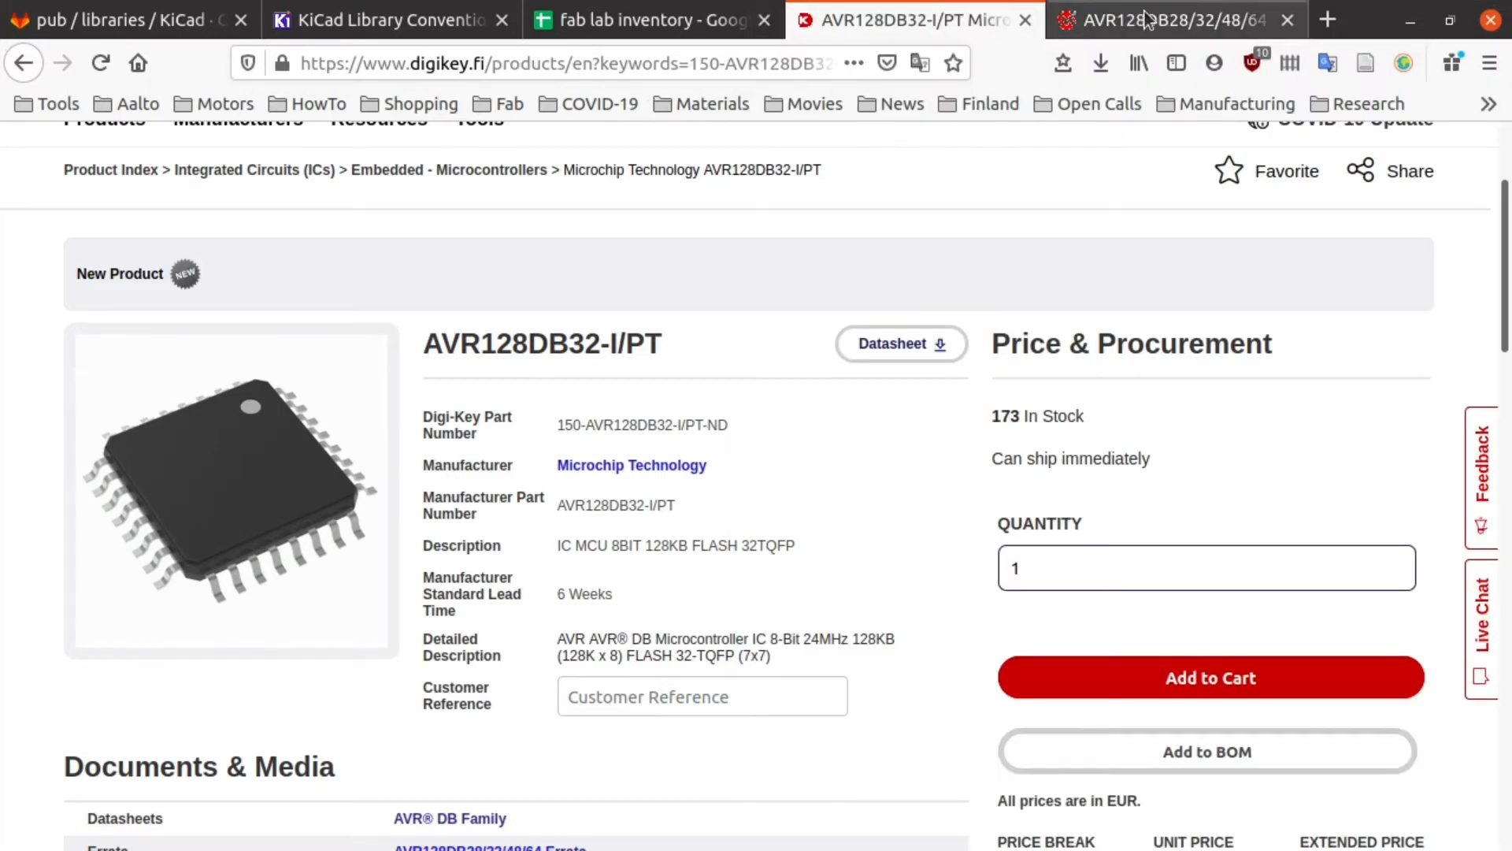
key("ctrl+Tab")
scroll(789, 468, "down", 1)
scroll(789, 468, "up", 2)
scroll(788, 466, "up", 3)
scroll(787, 467, "down", 1)
scroll(788, 466, "down", 2)
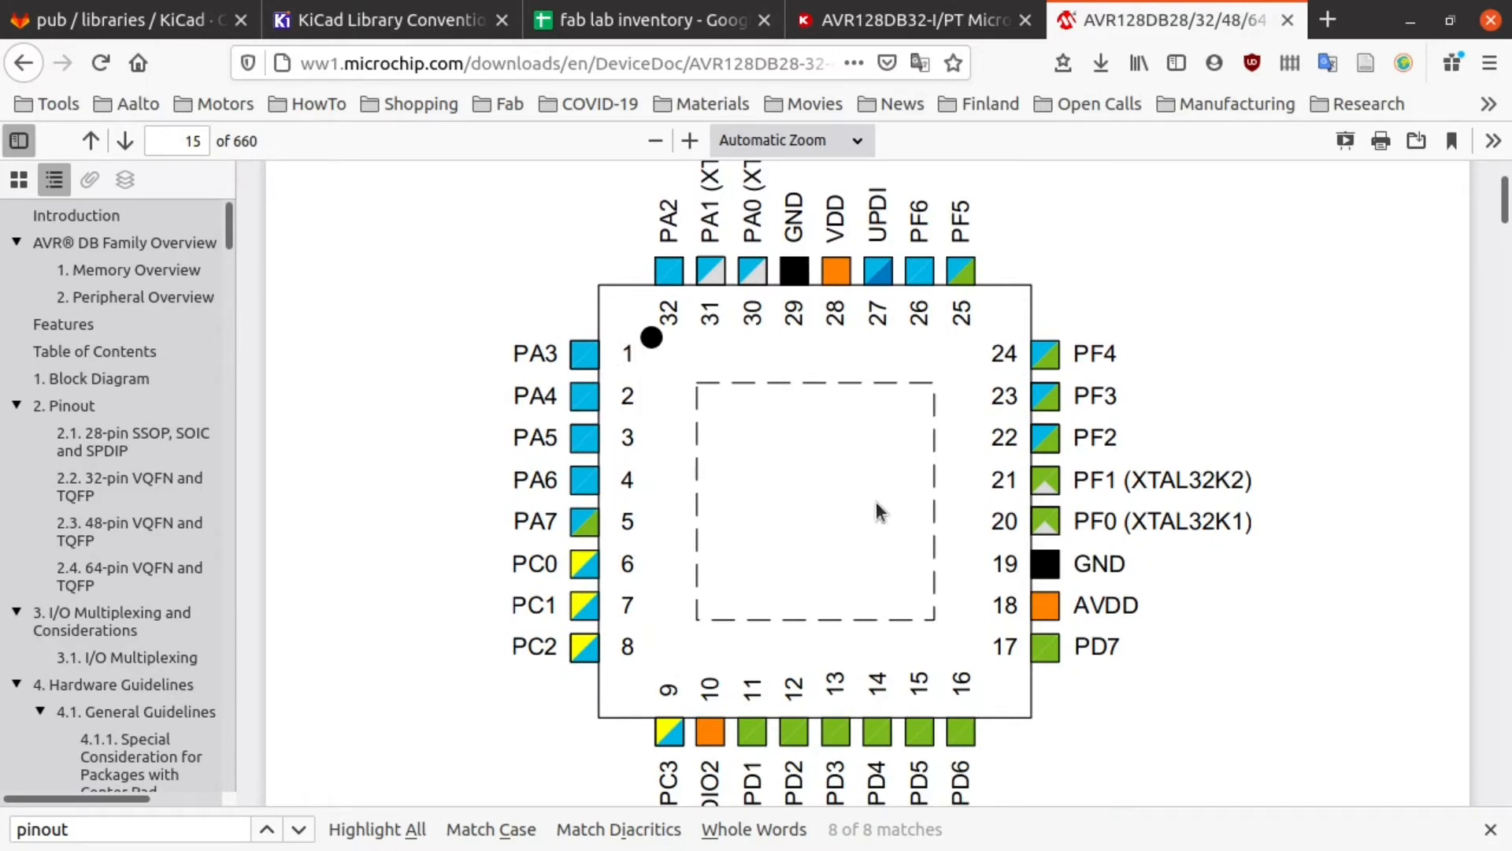
Step: Tile the datasheet beside the Symbol Editor, hide its outline sidebar and show the full 32-pin VQFN and TQFP pinout
key("super+Left")
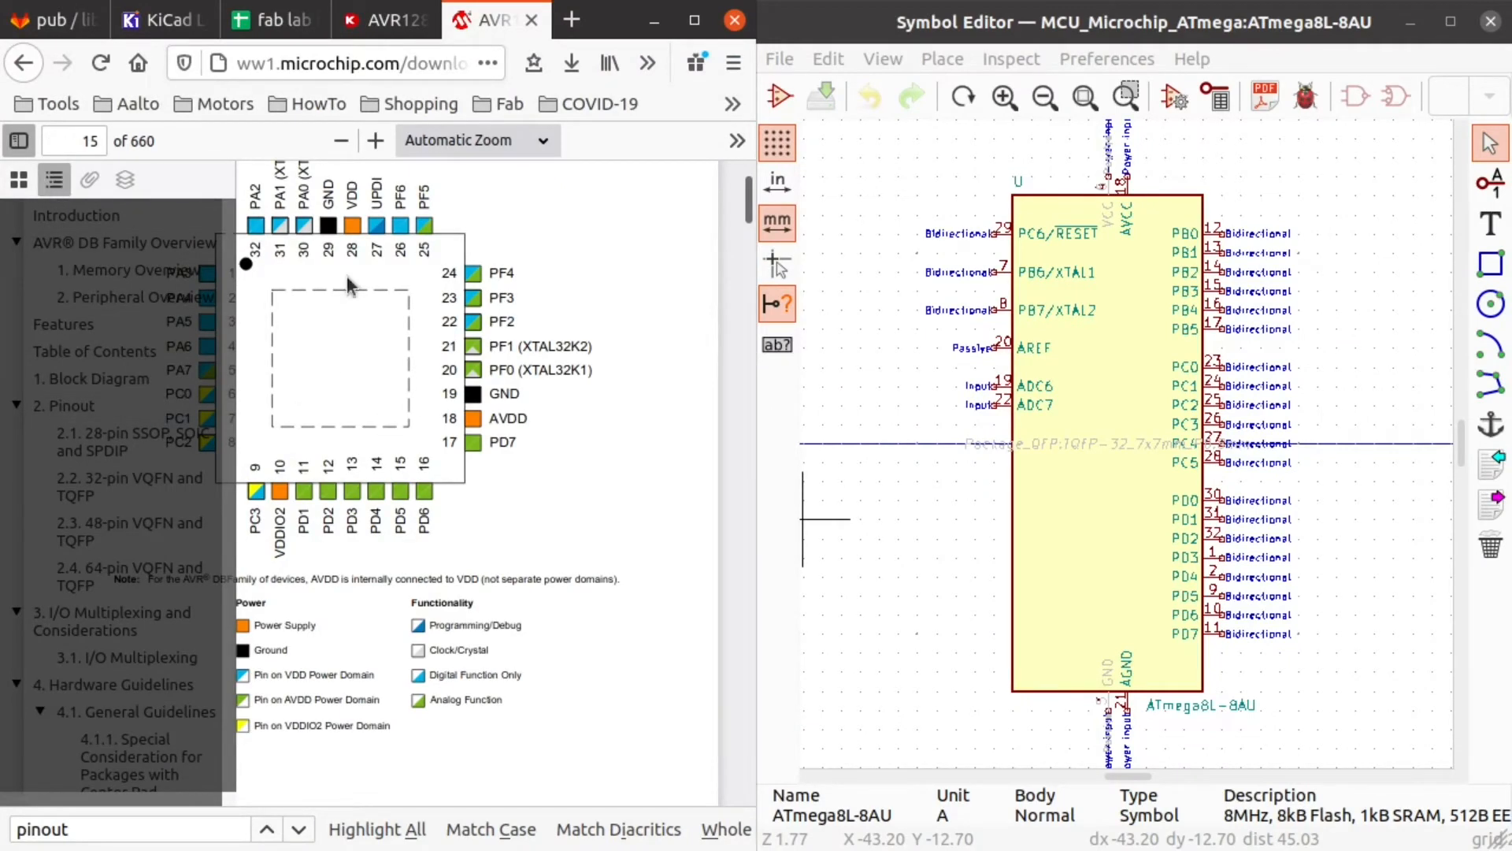
left_click(20, 142)
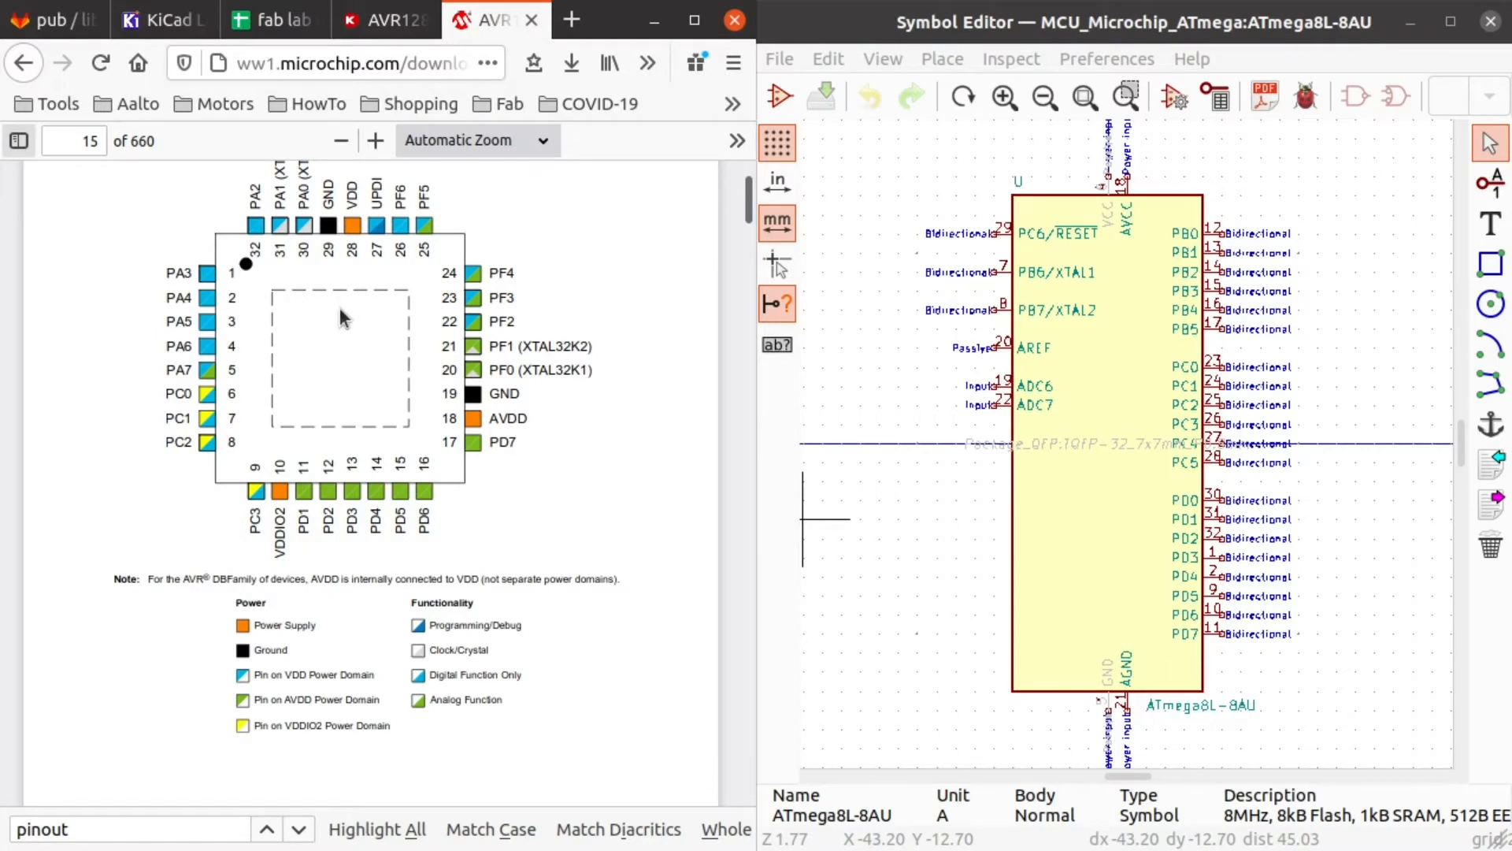
scroll(352, 356, "up", 3)
scroll(354, 352, "down", 1)
scroll(355, 352, "up", 1)
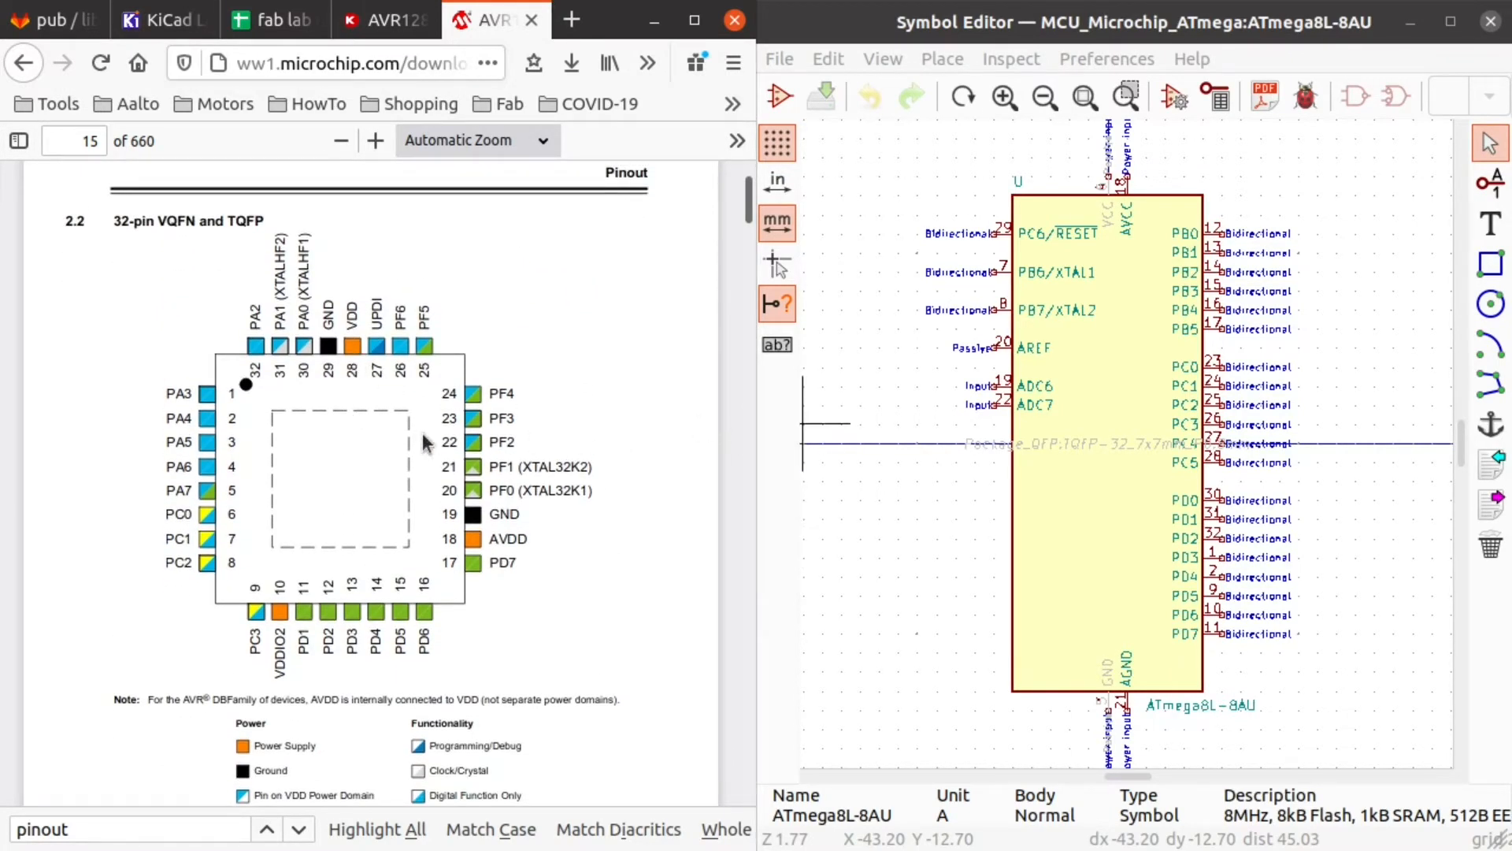
Step: Move pin 1 (PD3) of the ATmega8L-8AU symbol out to the free area left of its body
left_click(973, 446)
scroll(1165, 385, "up", 1)
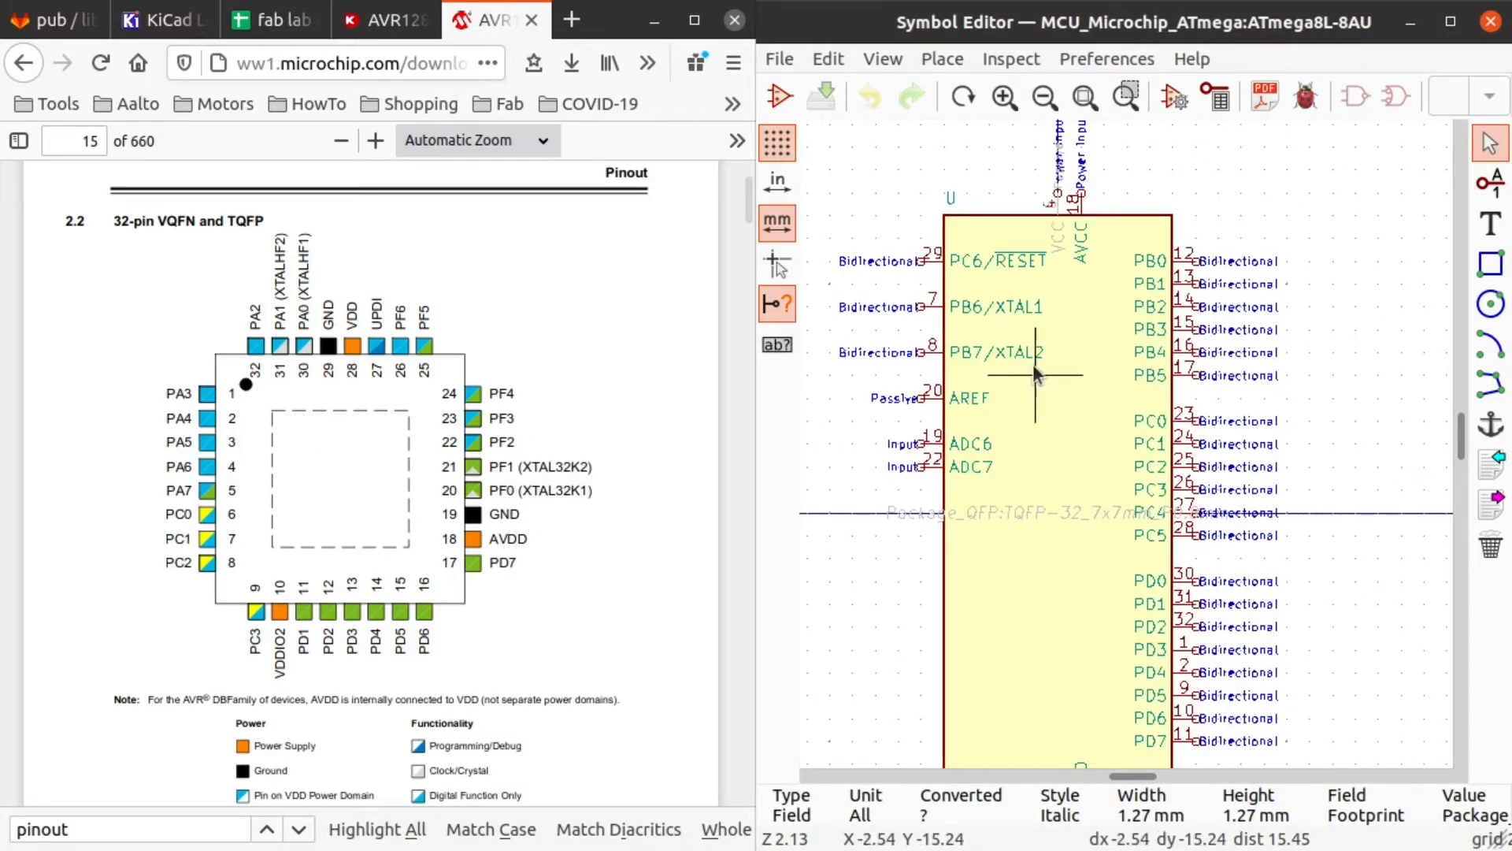
scroll(1125, 442, "up", 1)
scroll(1125, 442, "down", 3)
middle_click_drag(1144, 525, 986, 381)
middle_click_drag(1006, 529, 1097, 581)
scroll(1172, 630, "up", 2)
middle_click_drag(1150, 718, 1151, 445)
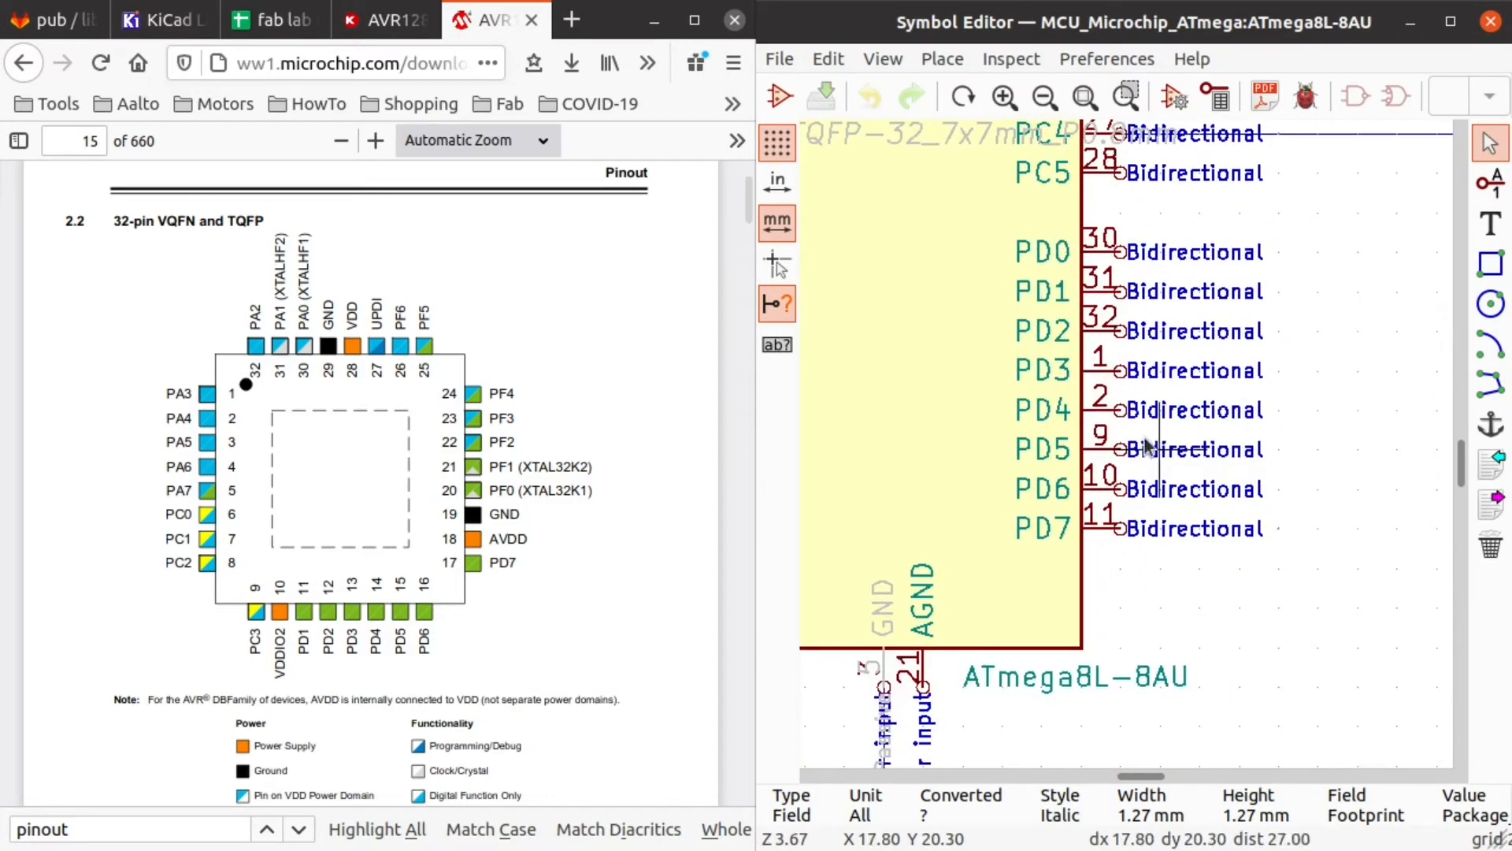
scroll(1124, 368, "up", 1)
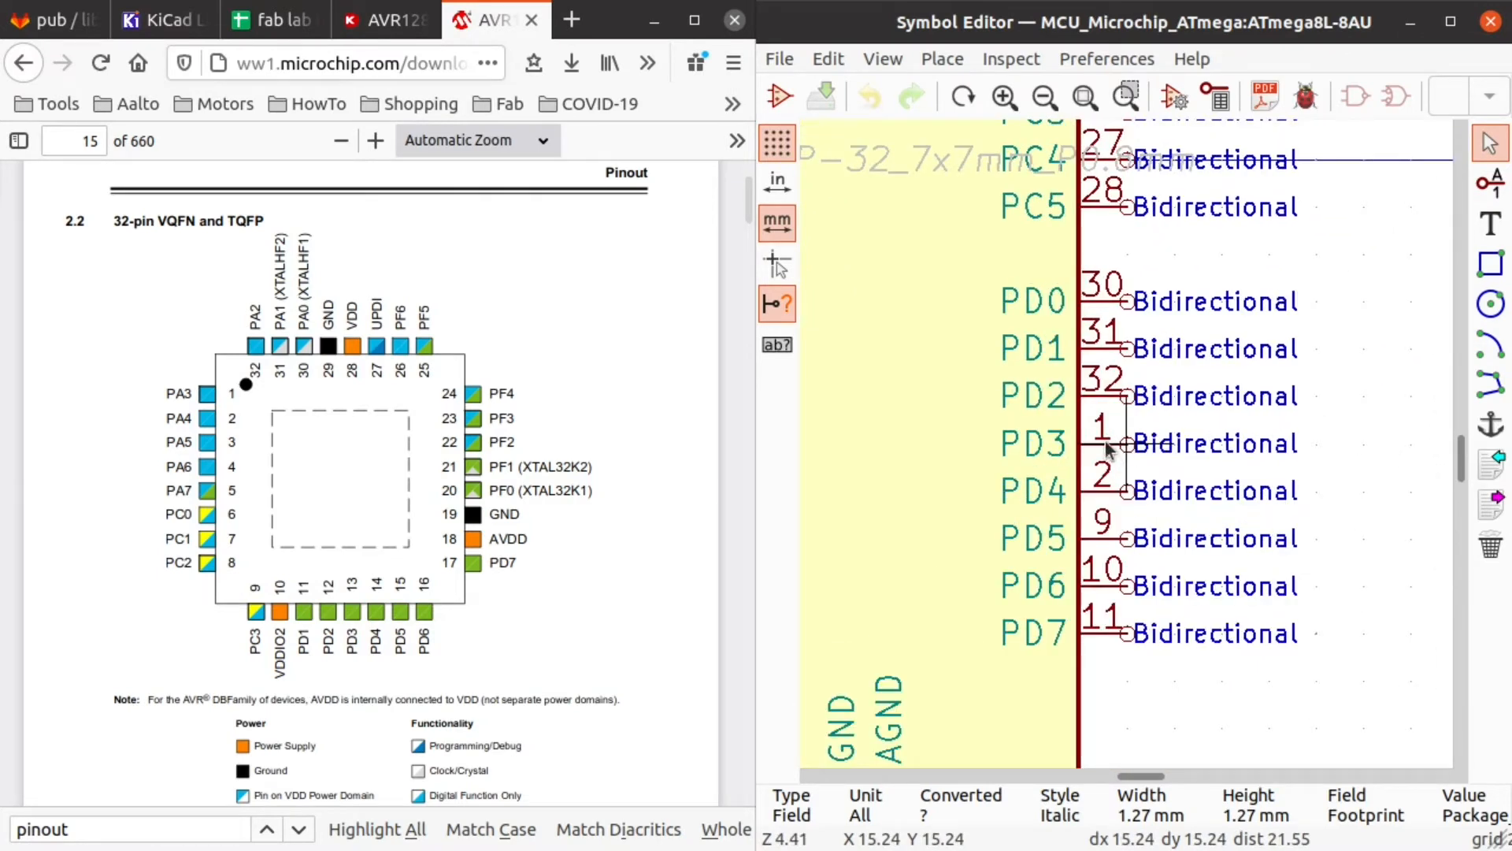
key("m")
scroll(947, 472, "down", 4)
middle_click_drag(994, 446, 1177, 505)
left_click(1023, 437)
scroll(1094, 429, "up", 3)
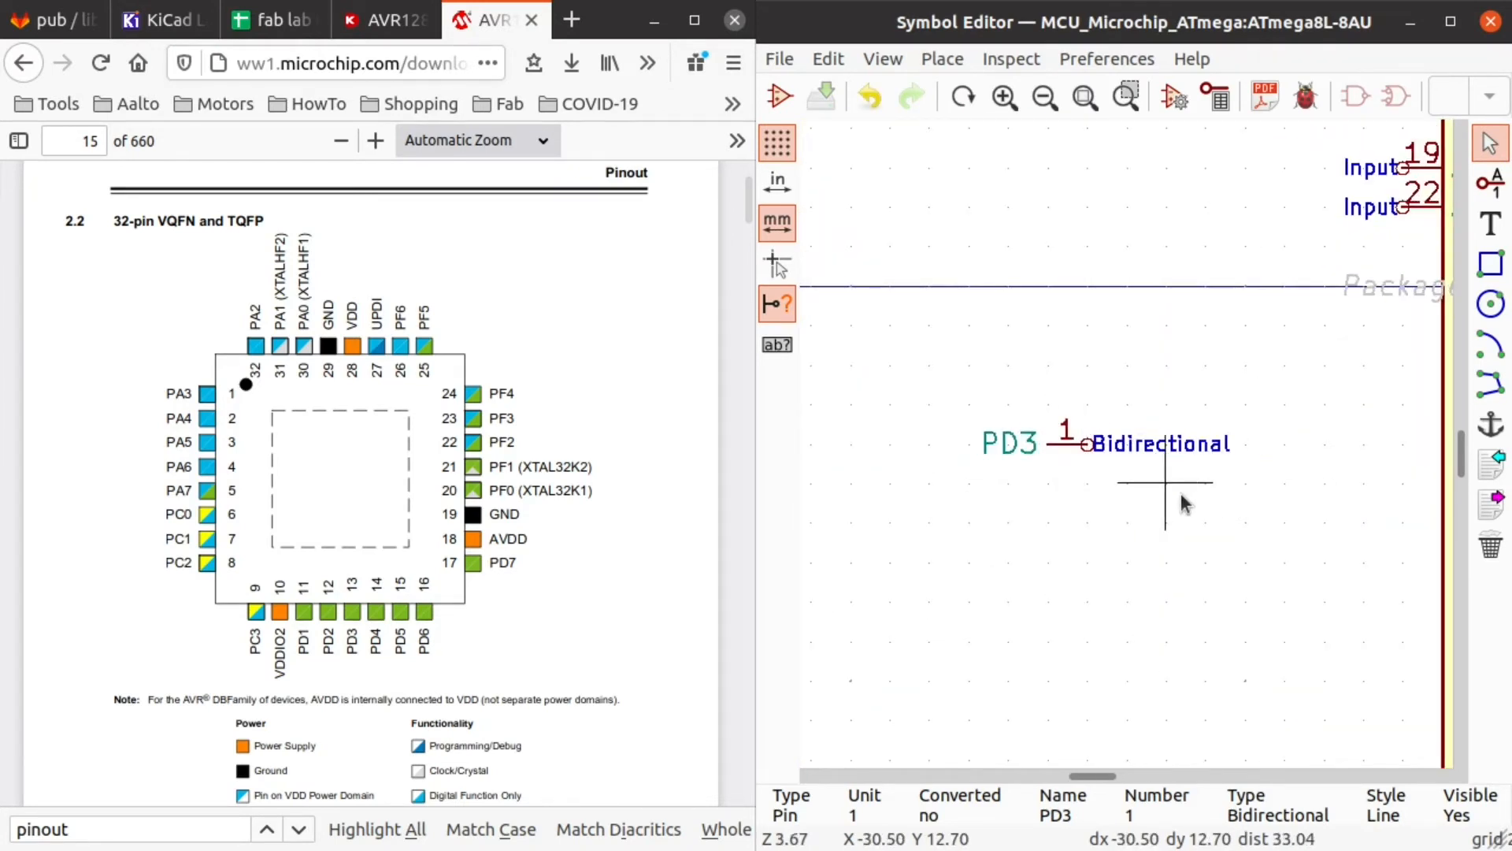
scroll(1181, 496, "down", 1)
scroll(1331, 442, "down", 2)
middle_click_drag(1126, 444, 739, 454)
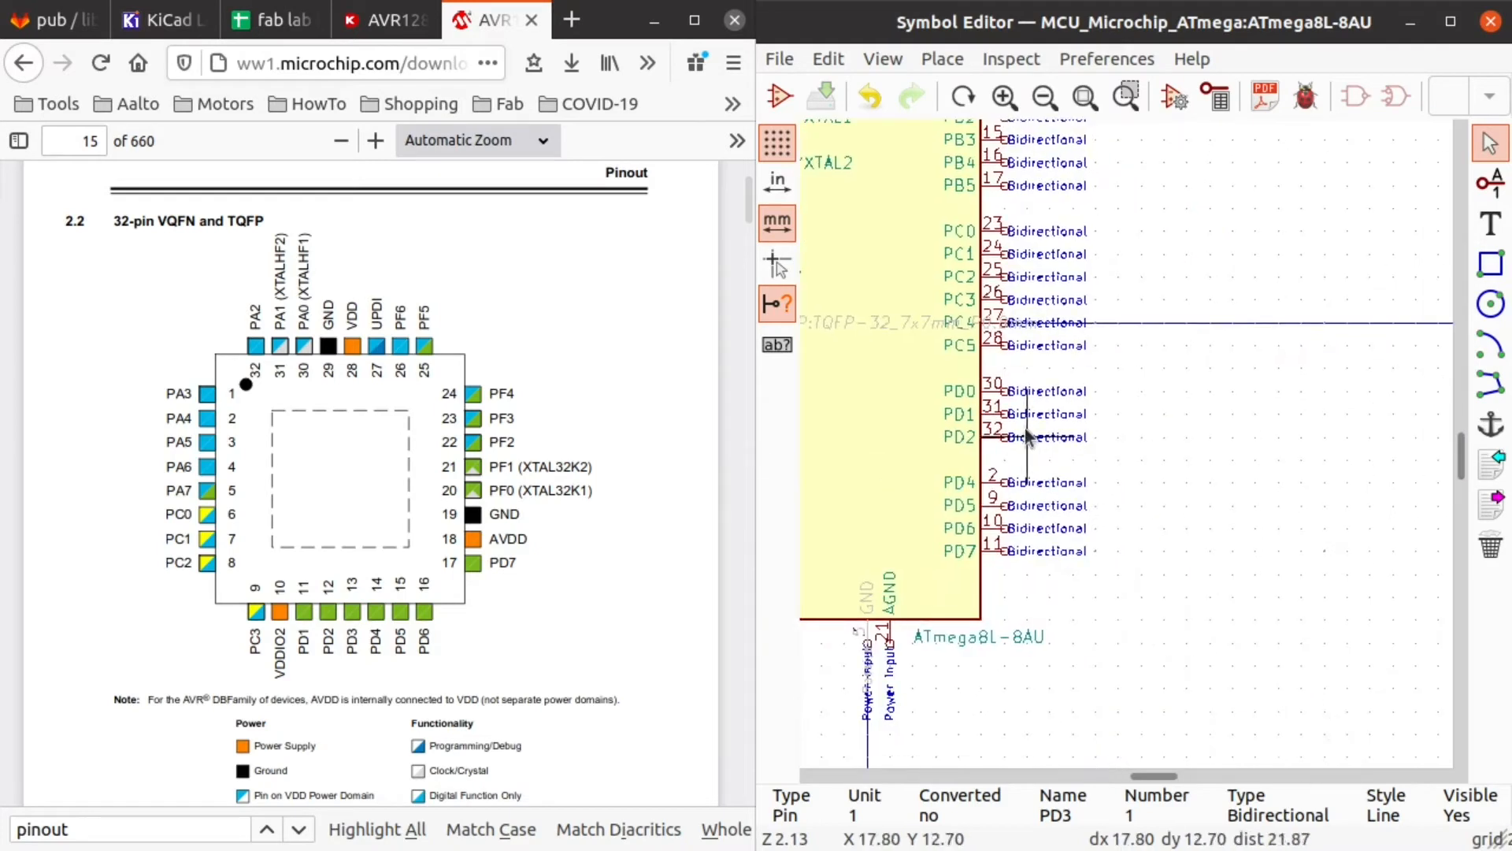
left_click(994, 477)
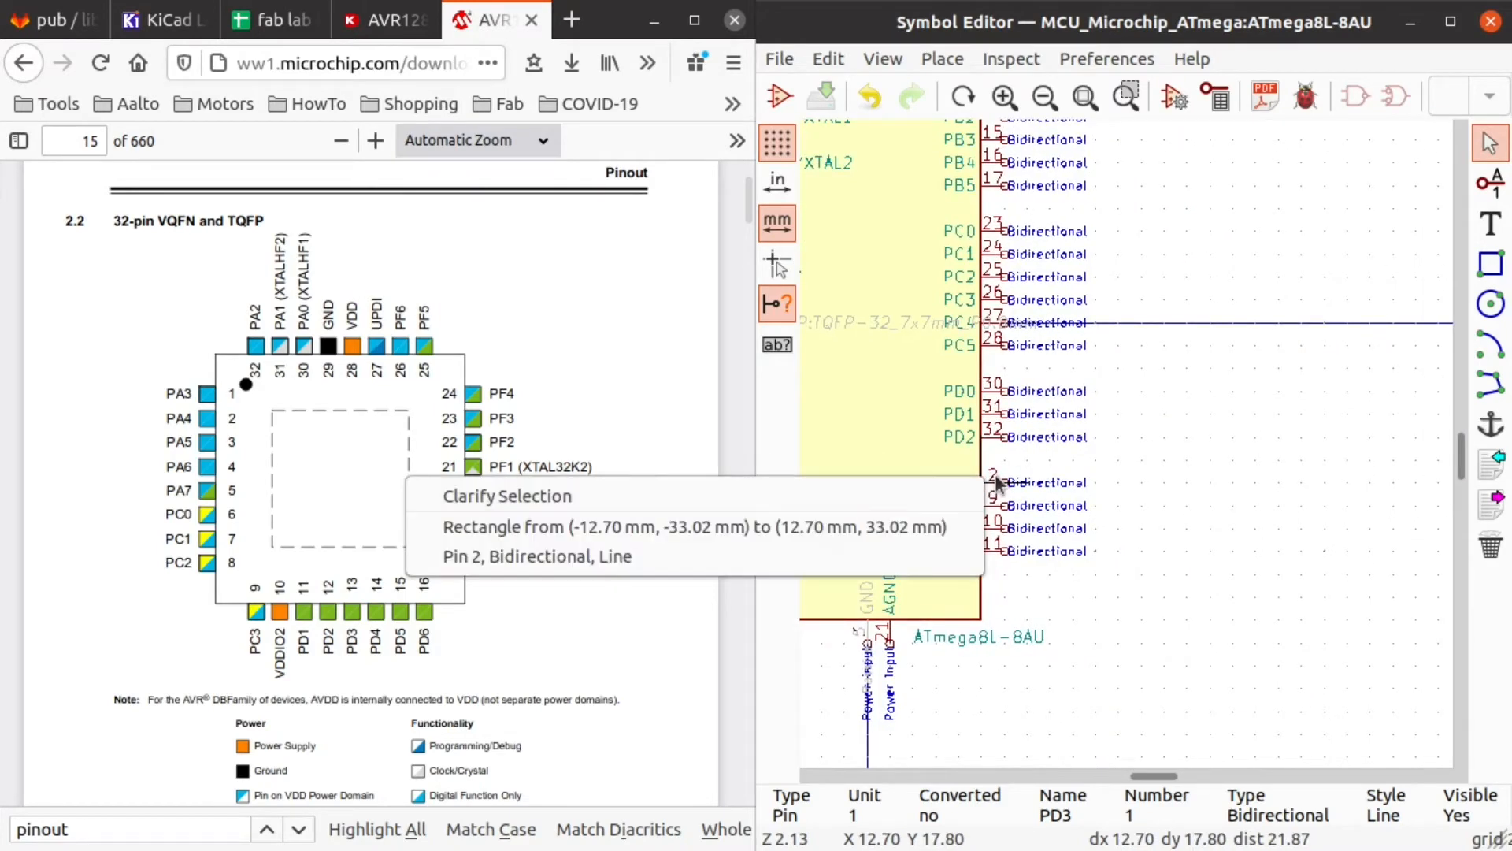
key("Escape")
scroll(995, 480, "up", 3)
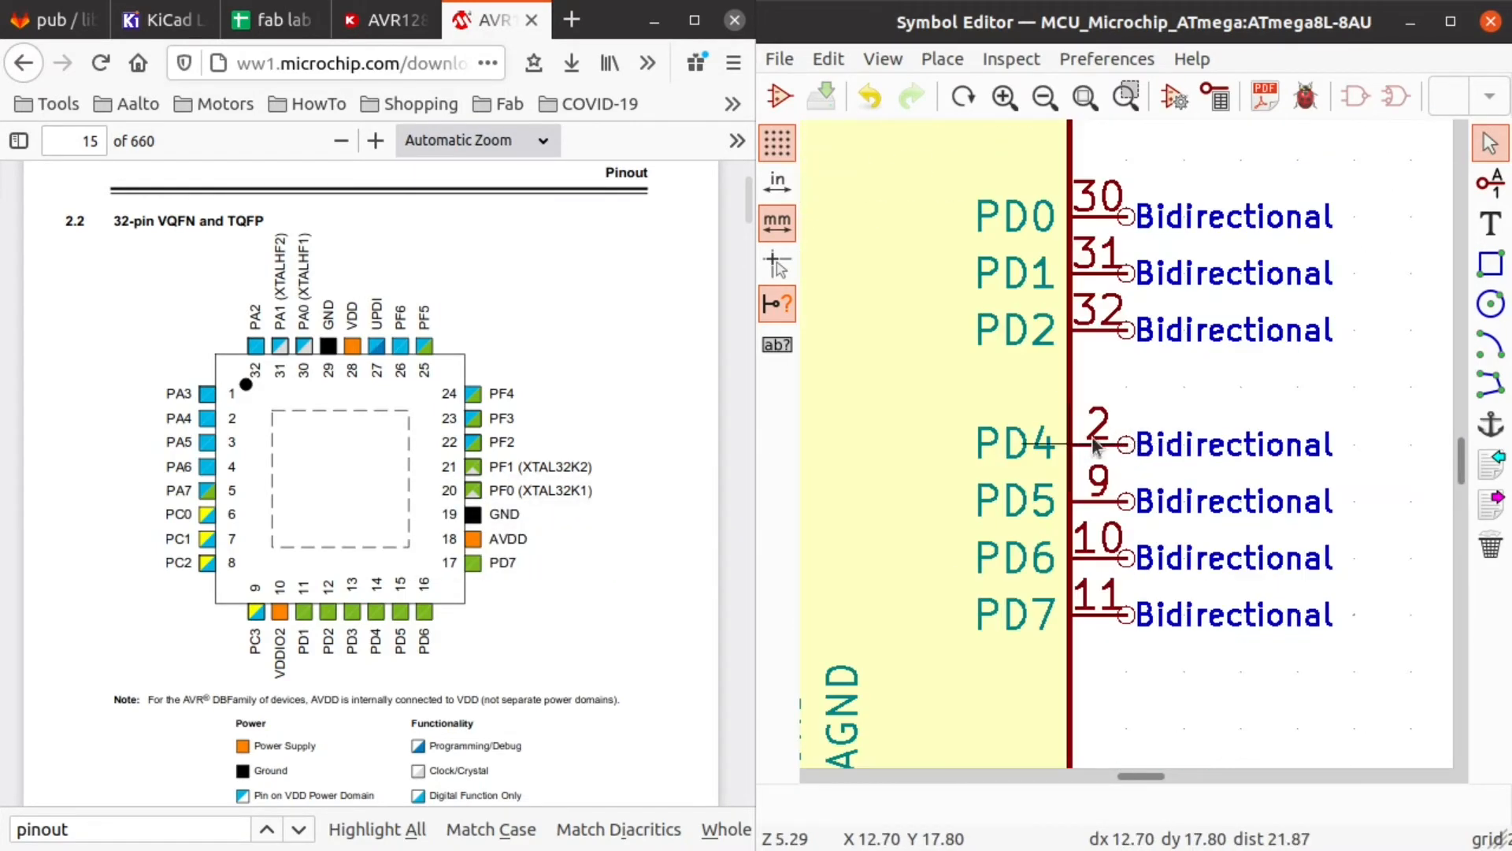
left_click(1094, 444)
key("Escape")
scroll(1128, 451, "down", 1)
scroll(1128, 449, "down", 4)
scroll(1125, 442, "up", 2)
middle_click_drag(1193, 442, 1032, 467)
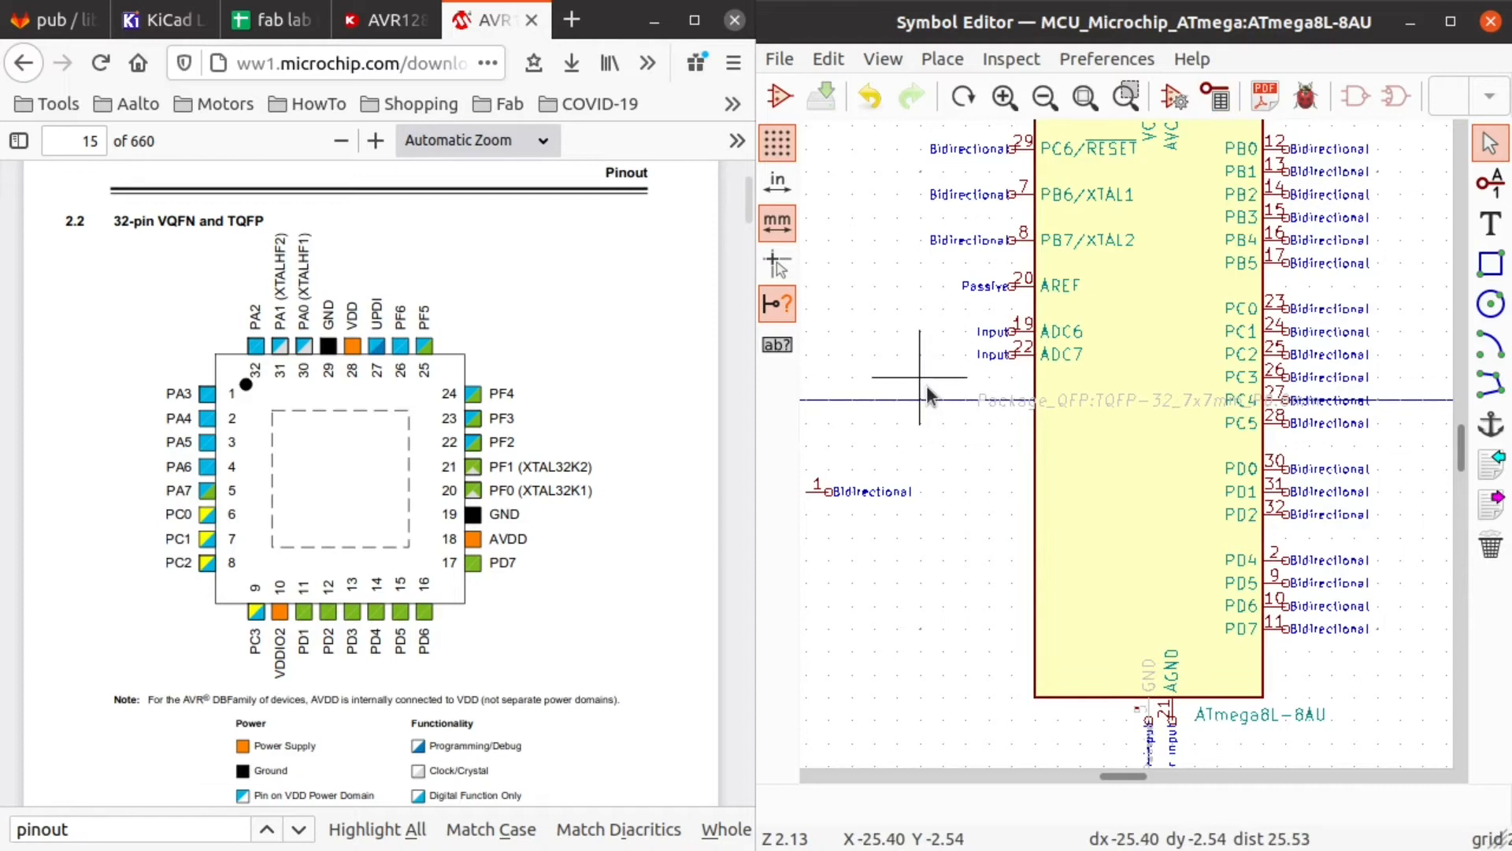
Step: Check the available grid spacings of the symbol canvas, keeping the 2.54 mm (100 mil) grid
right_click(895, 340)
mouse_move(992, 571)
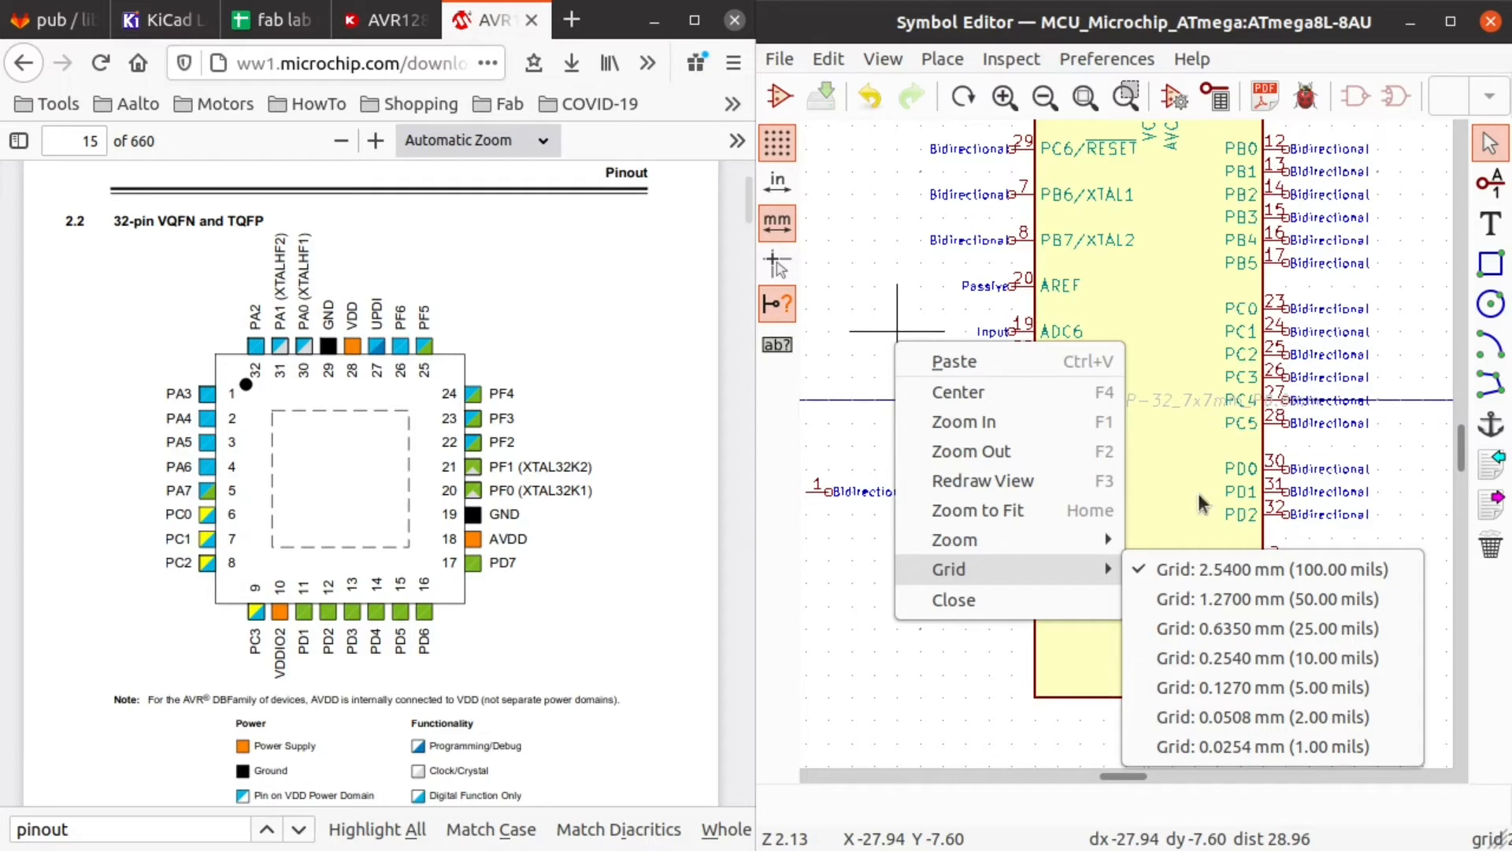
left_click(1186, 517)
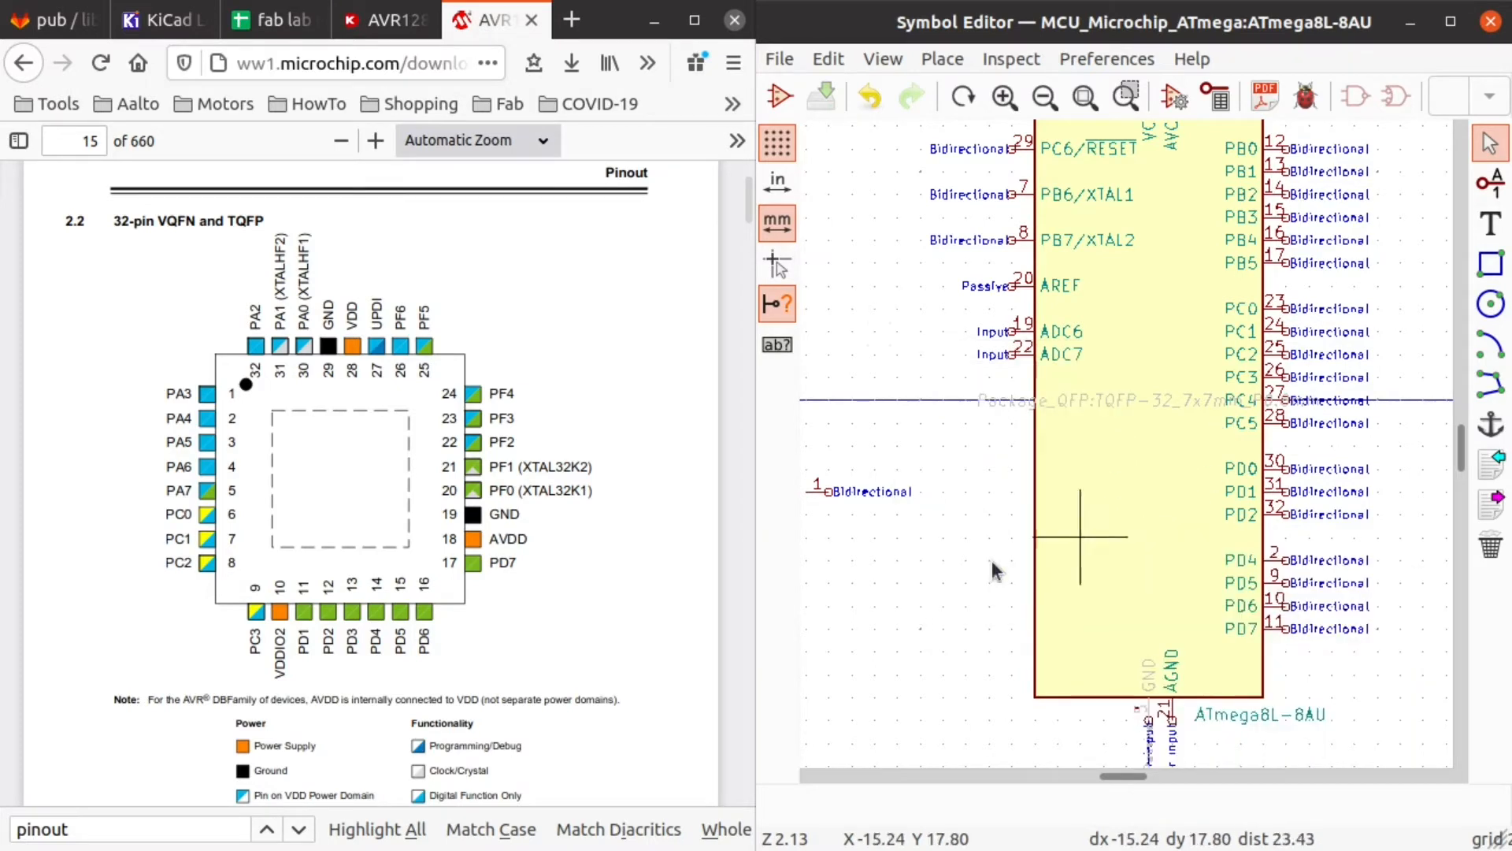
right_click(897, 560)
mouse_move(1060, 794)
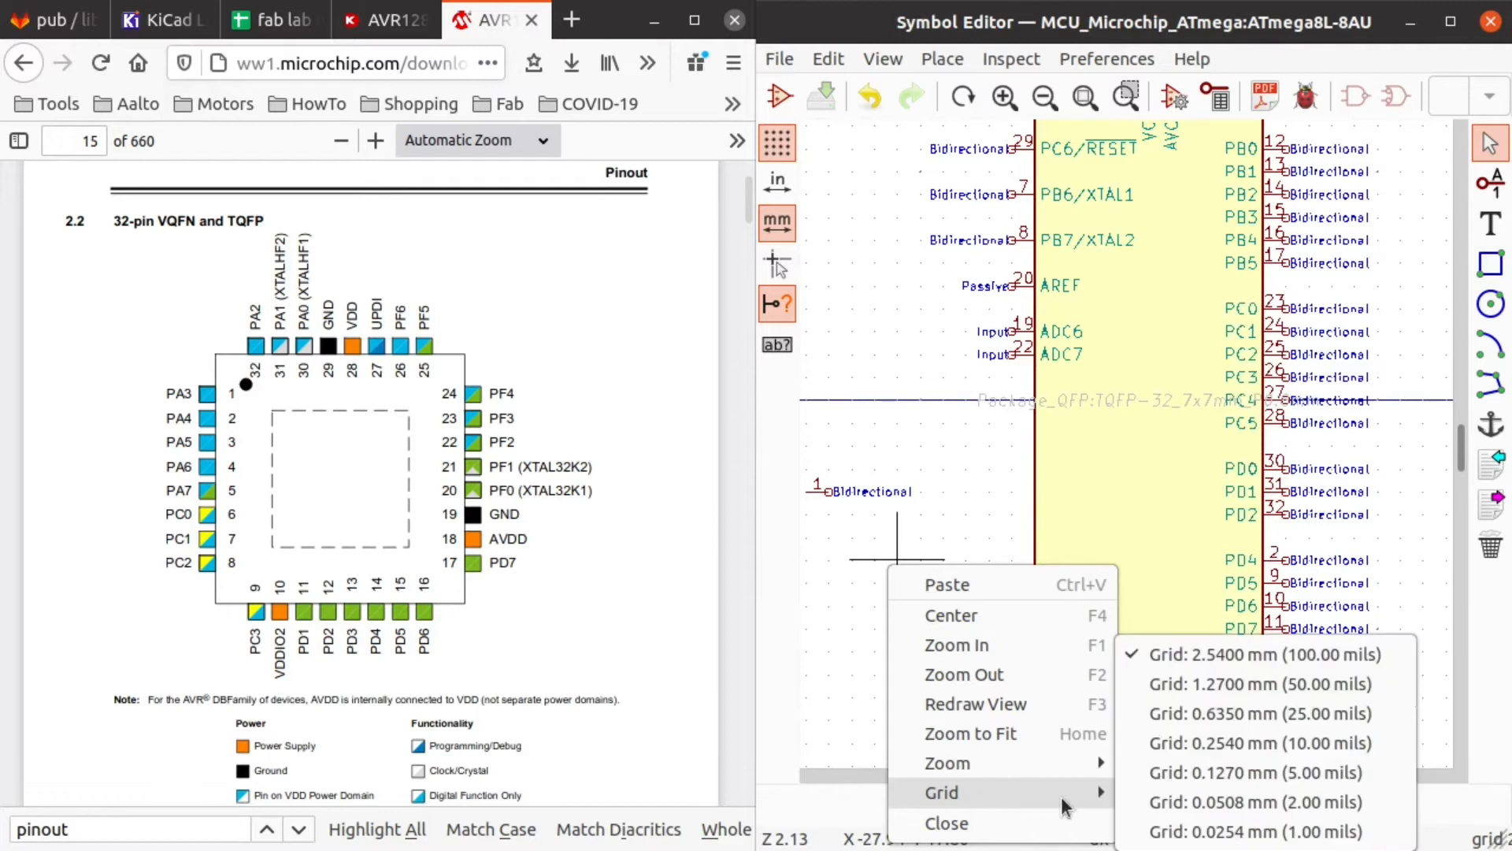
left_click(1211, 654)
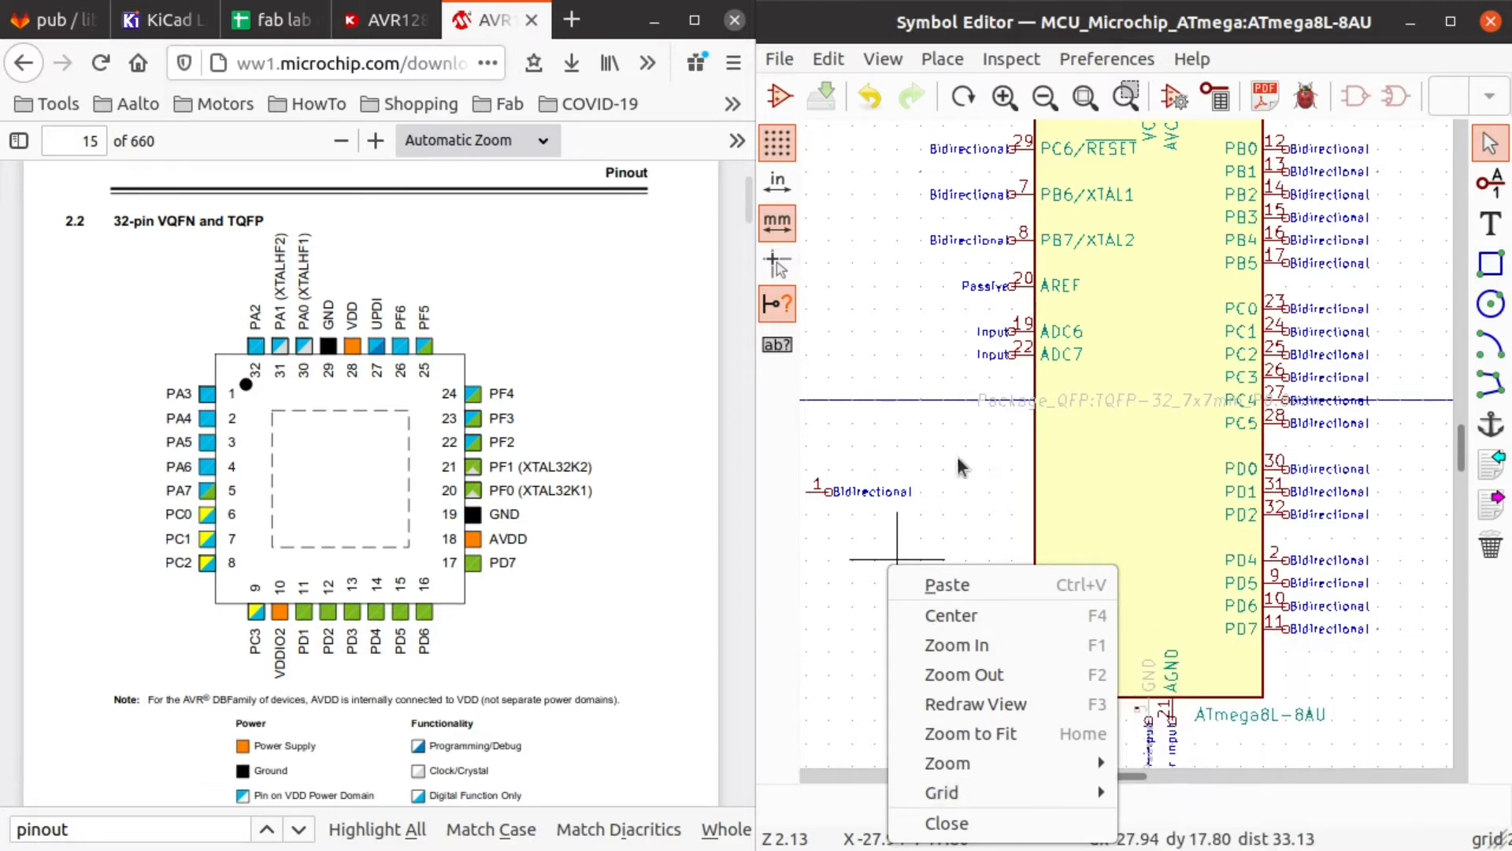
Step: Rotate the detached pin 1 (PD3) by 180 degrees so its name faces the symbol body
scroll(994, 540, "up", 1)
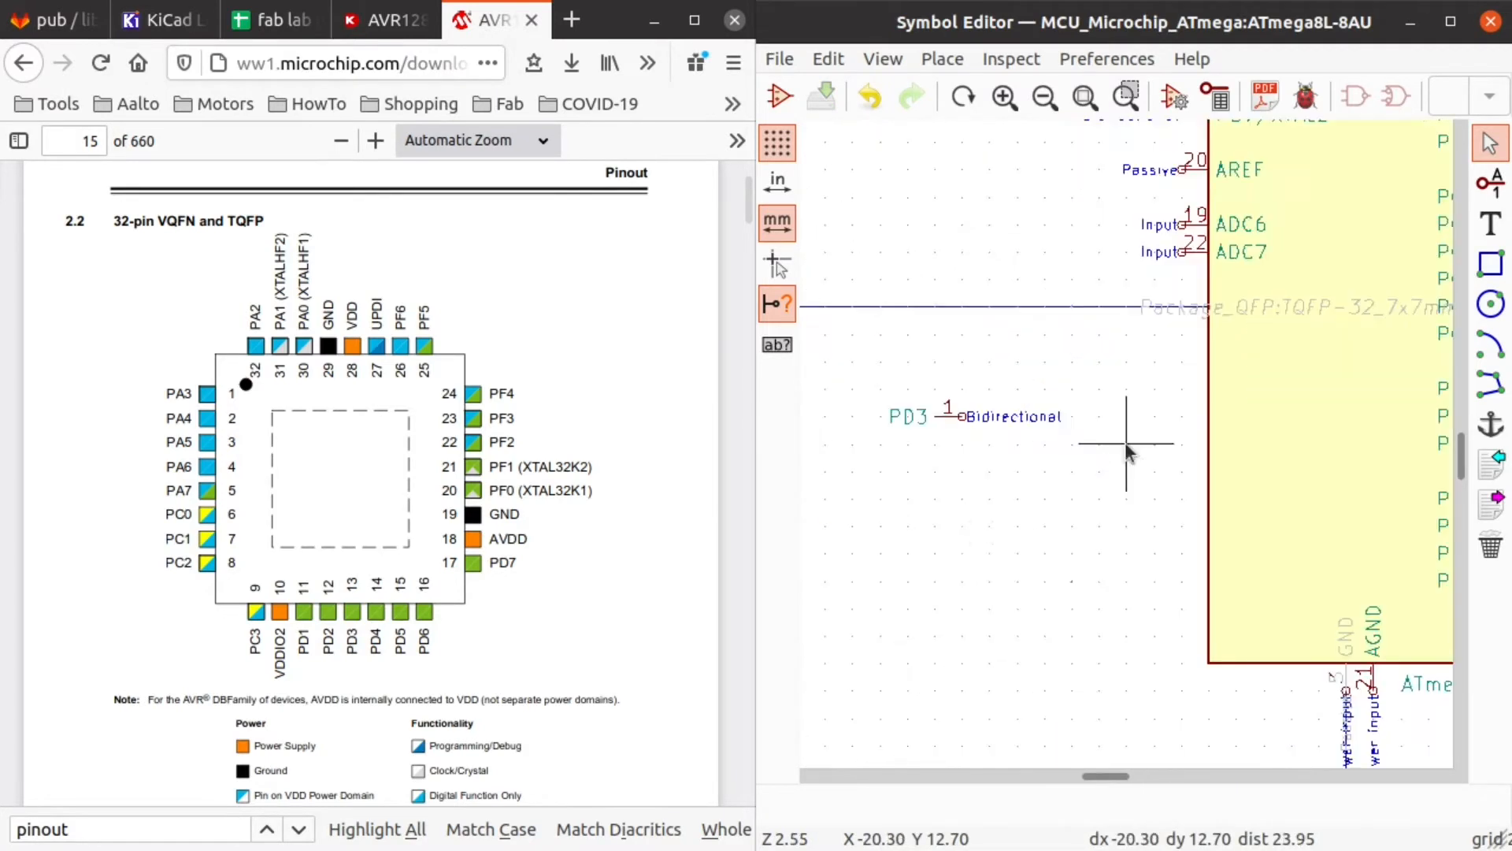
scroll(941, 414, "up", 6)
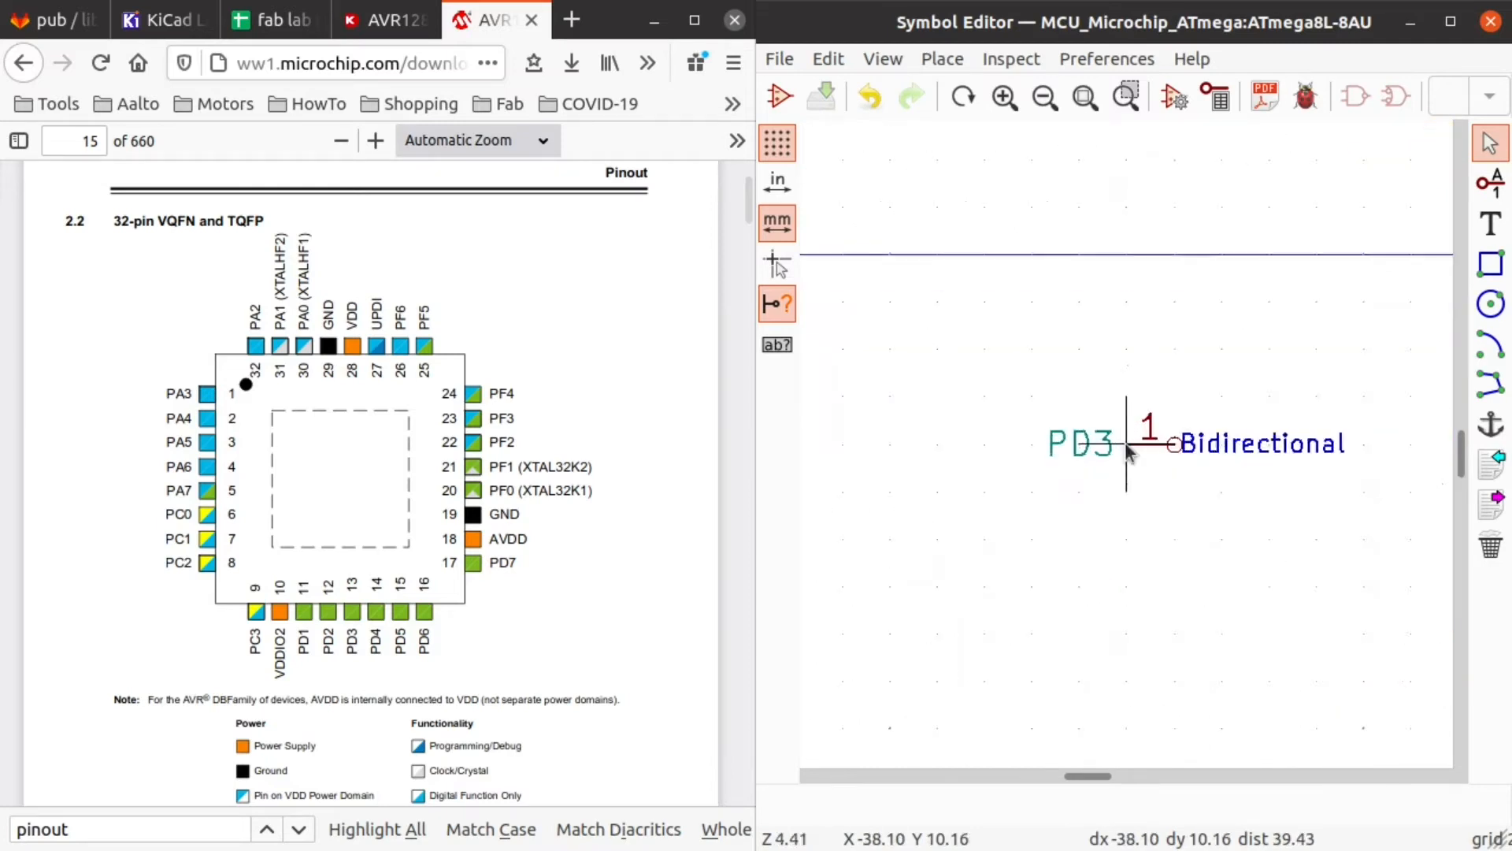
left_click_drag(1166, 445, 1112, 477)
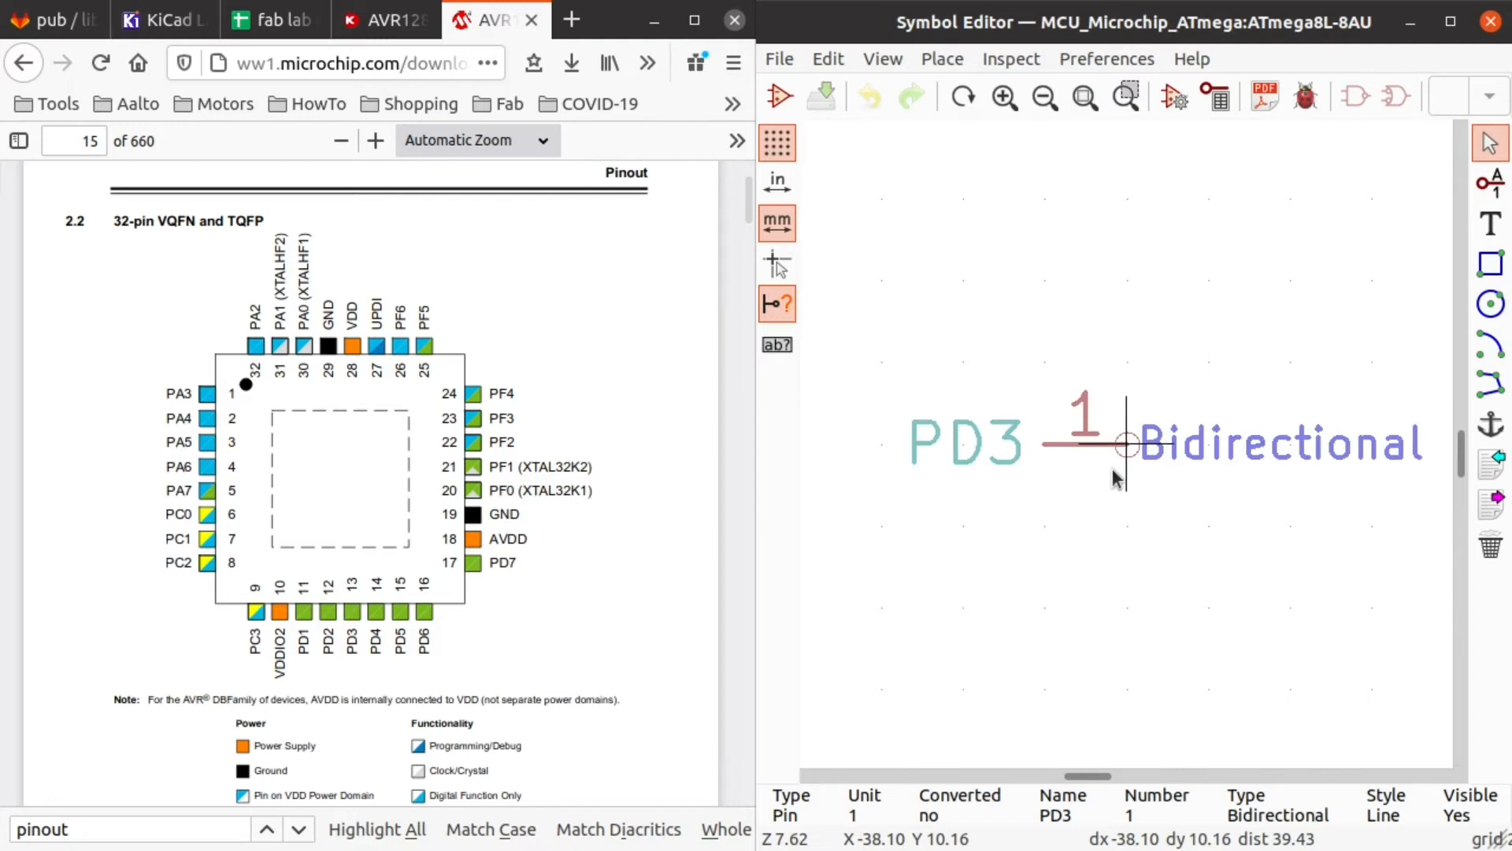
key("r")
key("r")
scroll(1125, 495, "down", 2)
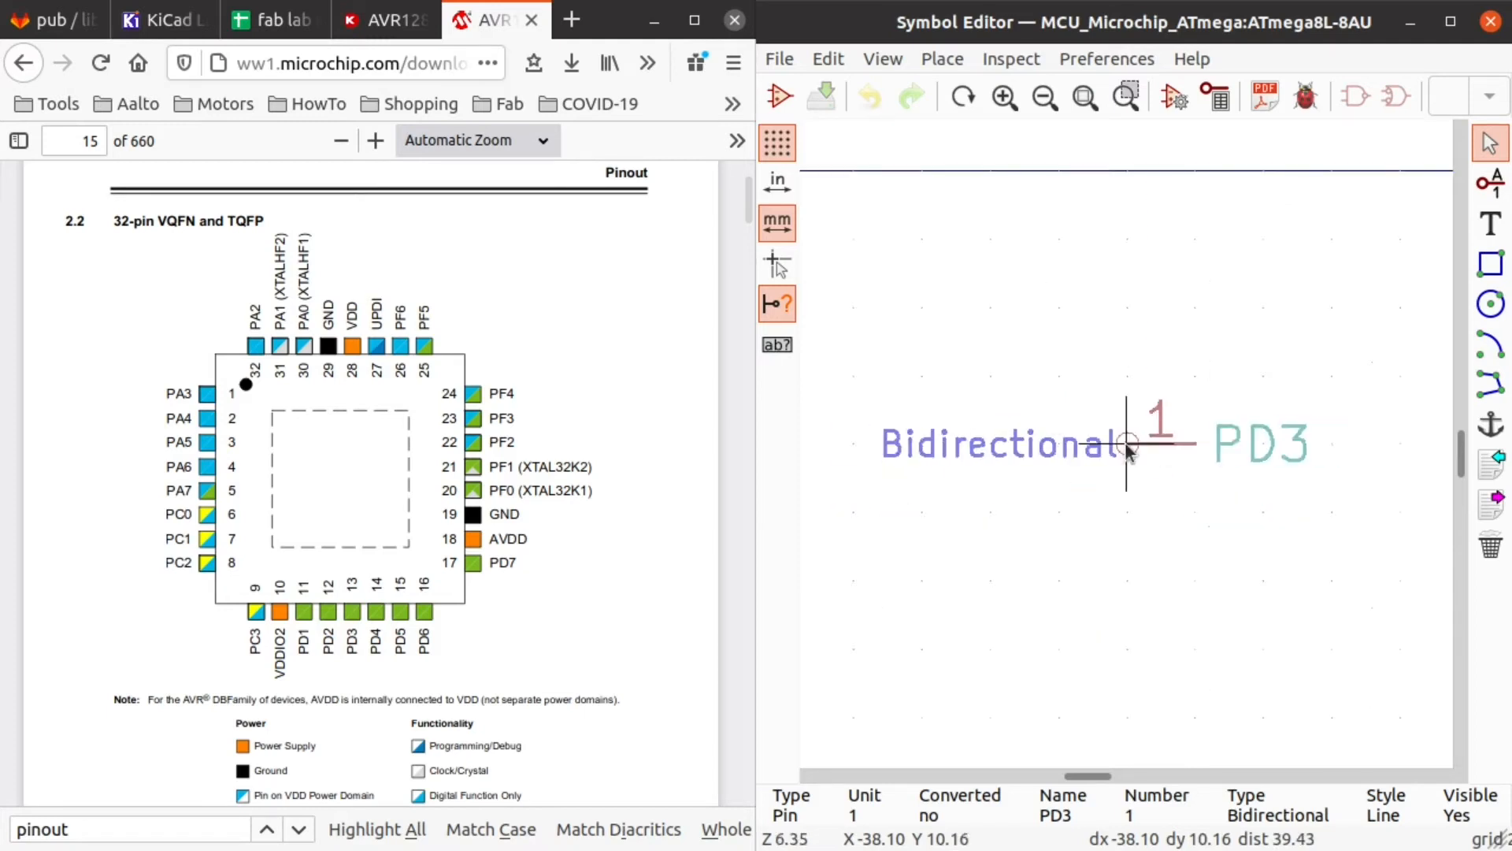
scroll(1123, 447, "down", 1)
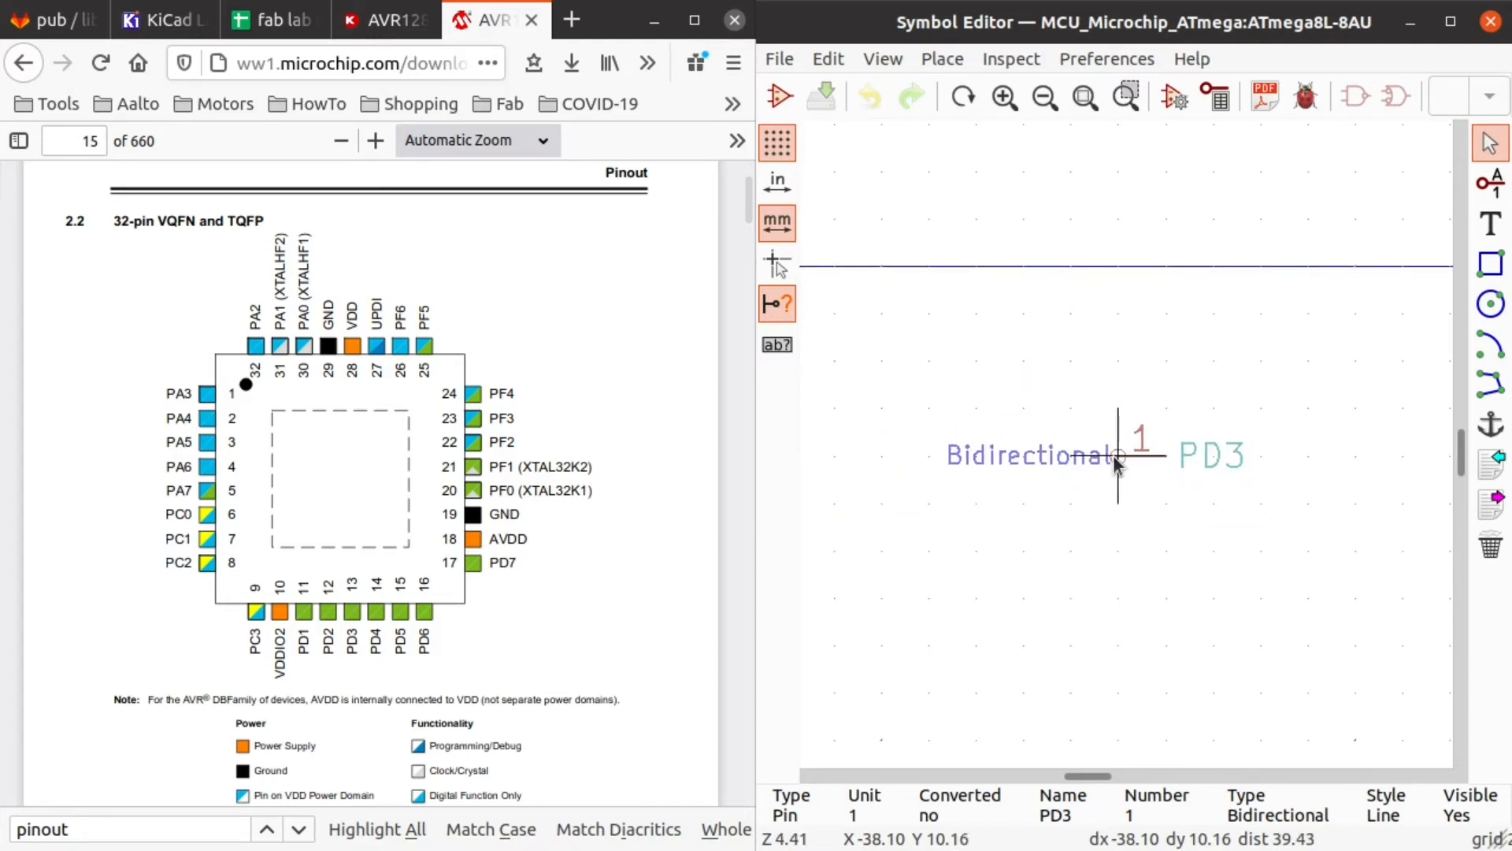
Step: Rename pin 1 as PA3 and place it in the free area left of the body
double_click(1117, 465)
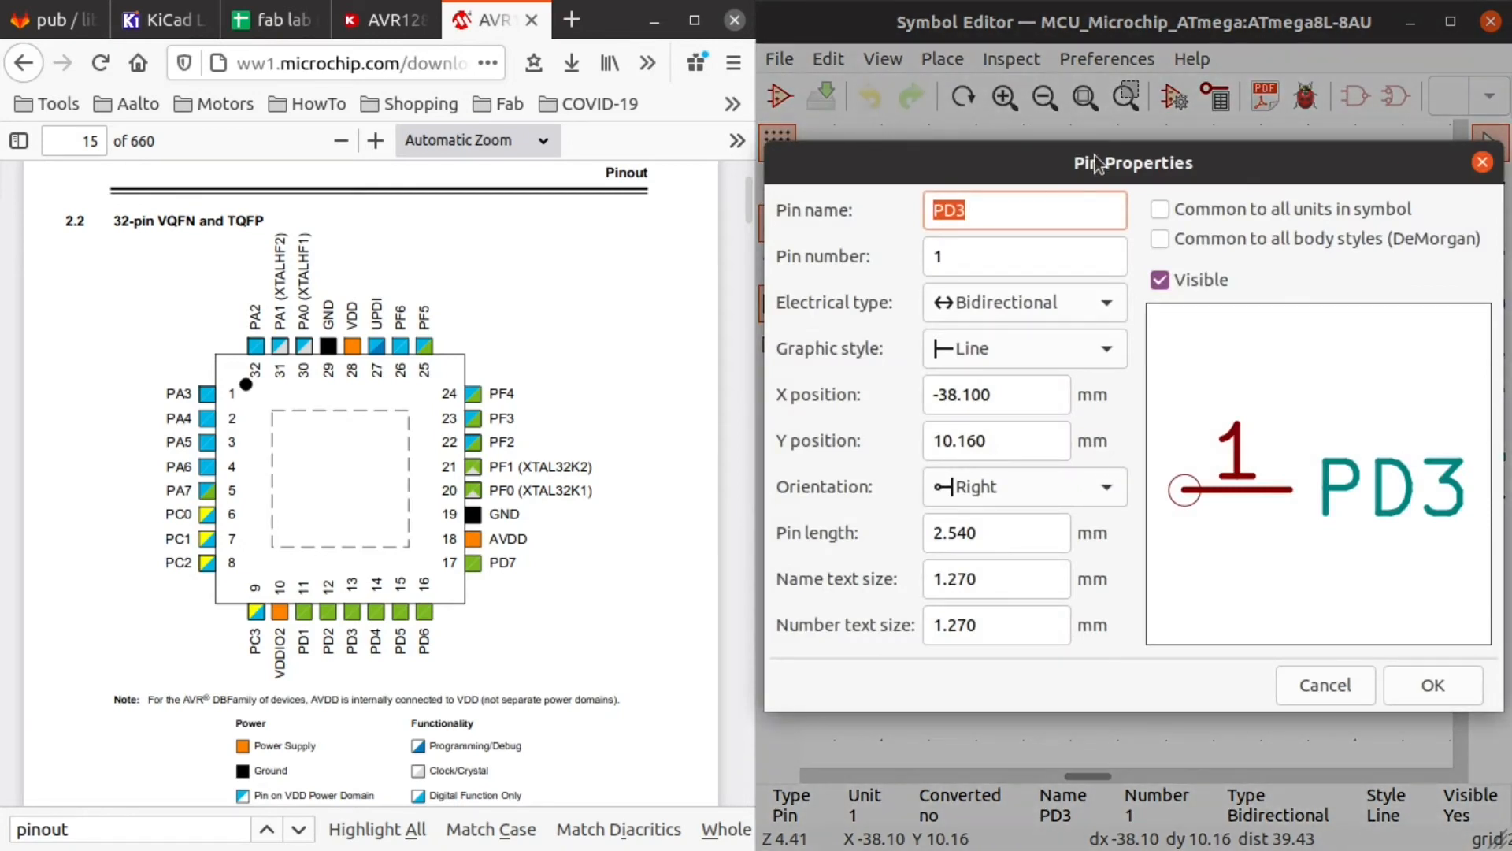
left_click(1015, 218)
double_click(1014, 218)
type("PA")
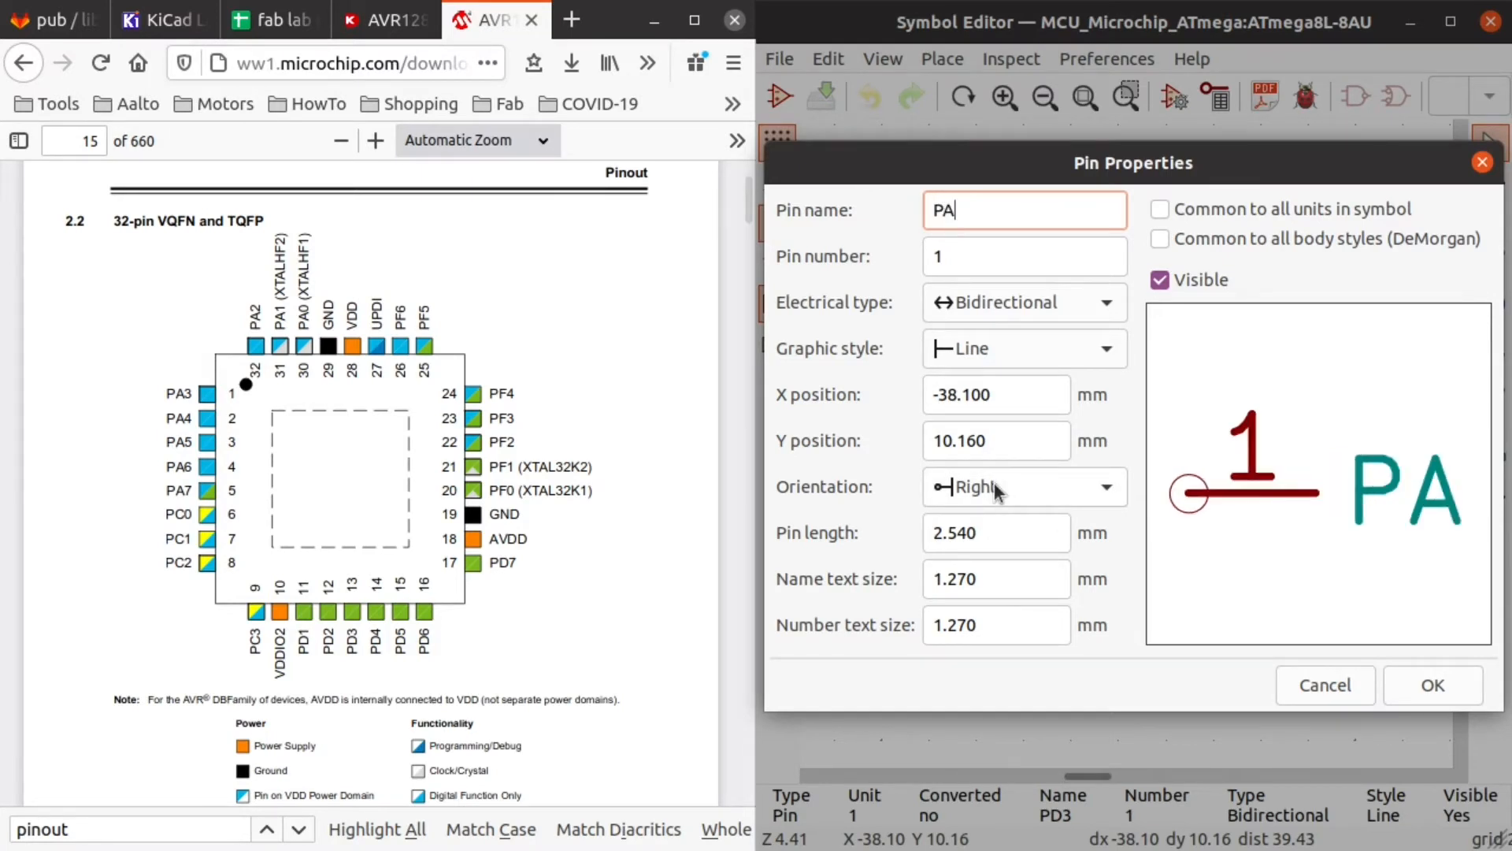
type("3")
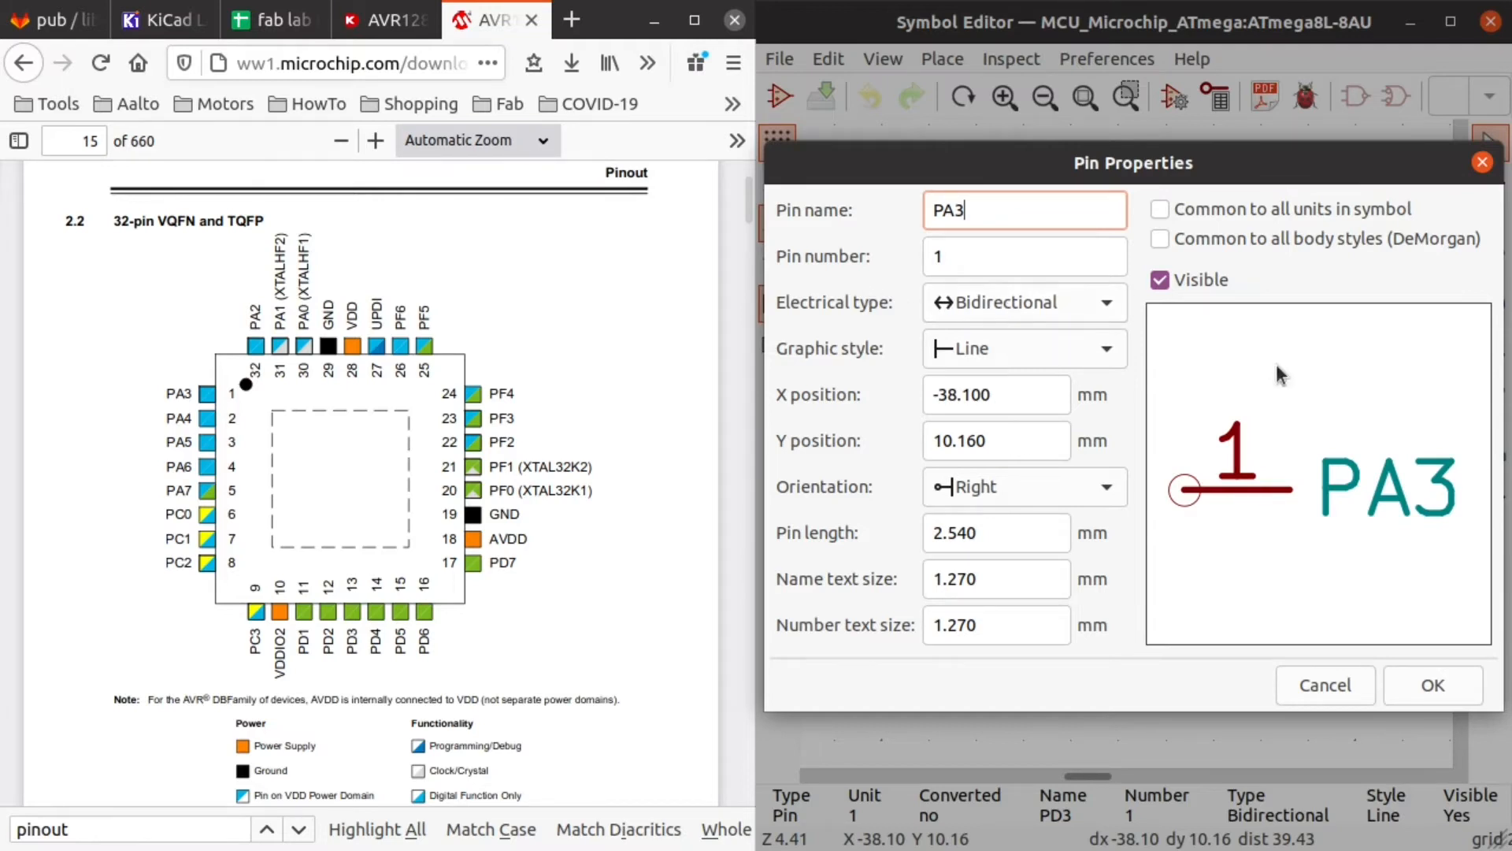
left_click(1451, 690)
left_click(1026, 404)
Step: Move pin 2 (PD4) to the free area below pin 1, facing the body, and rename it PA4
scroll(1194, 390, "down", 4)
scroll(1253, 513, "up", 8)
key("m")
scroll(1086, 436, "down", 4)
left_click(941, 444)
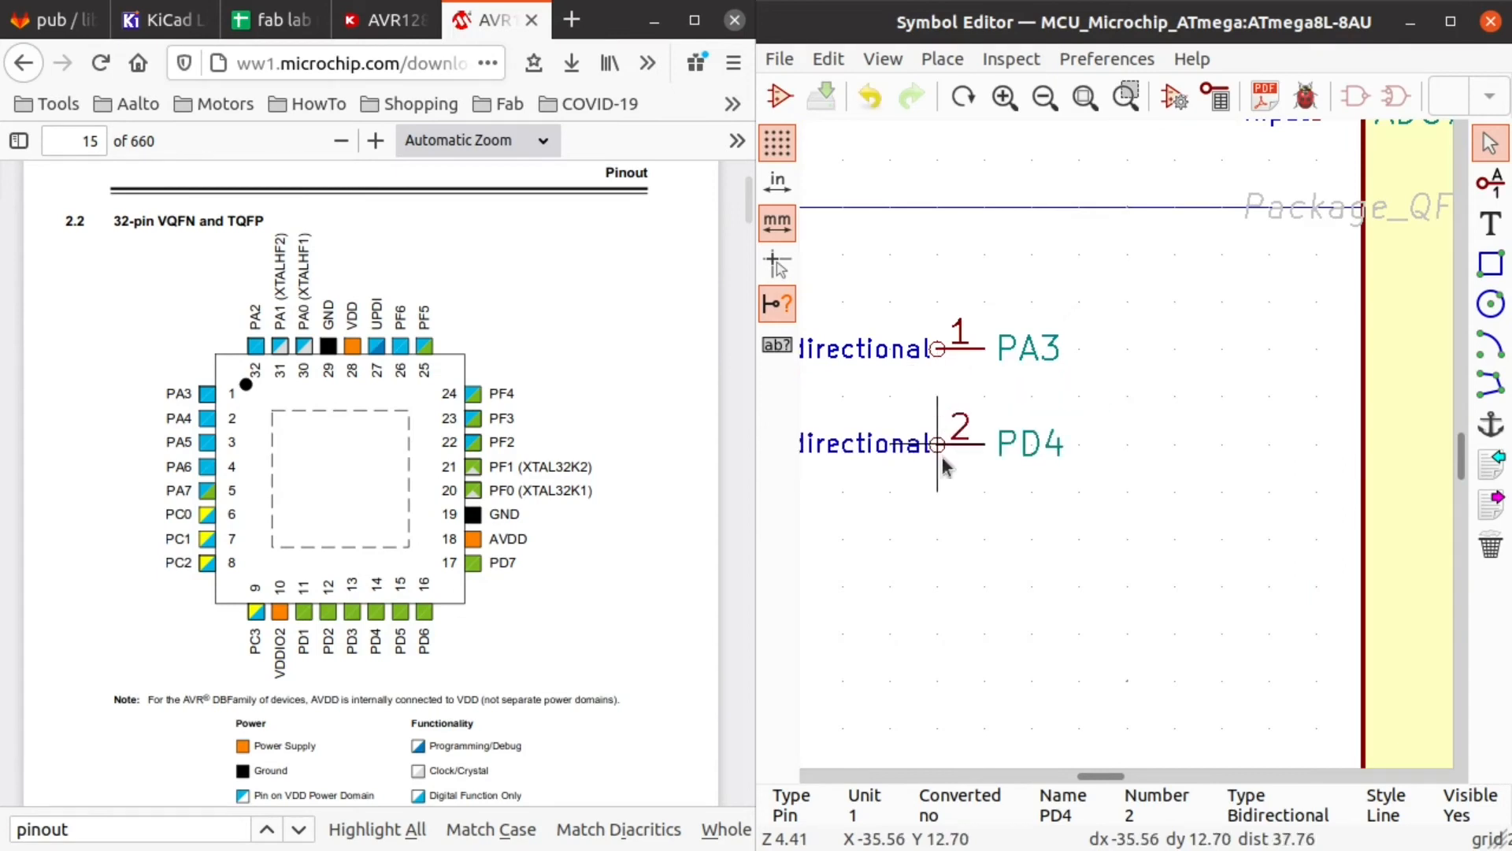
double_click(949, 444)
type("PA4")
key("Return")
Step: Move pin 3 (GND) from the body's lower edge to below pin 2, rotated to face the body
scroll(986, 480, "down", 4)
scroll(986, 481, "up", 3)
scroll(1127, 708, "up", 4)
key("m")
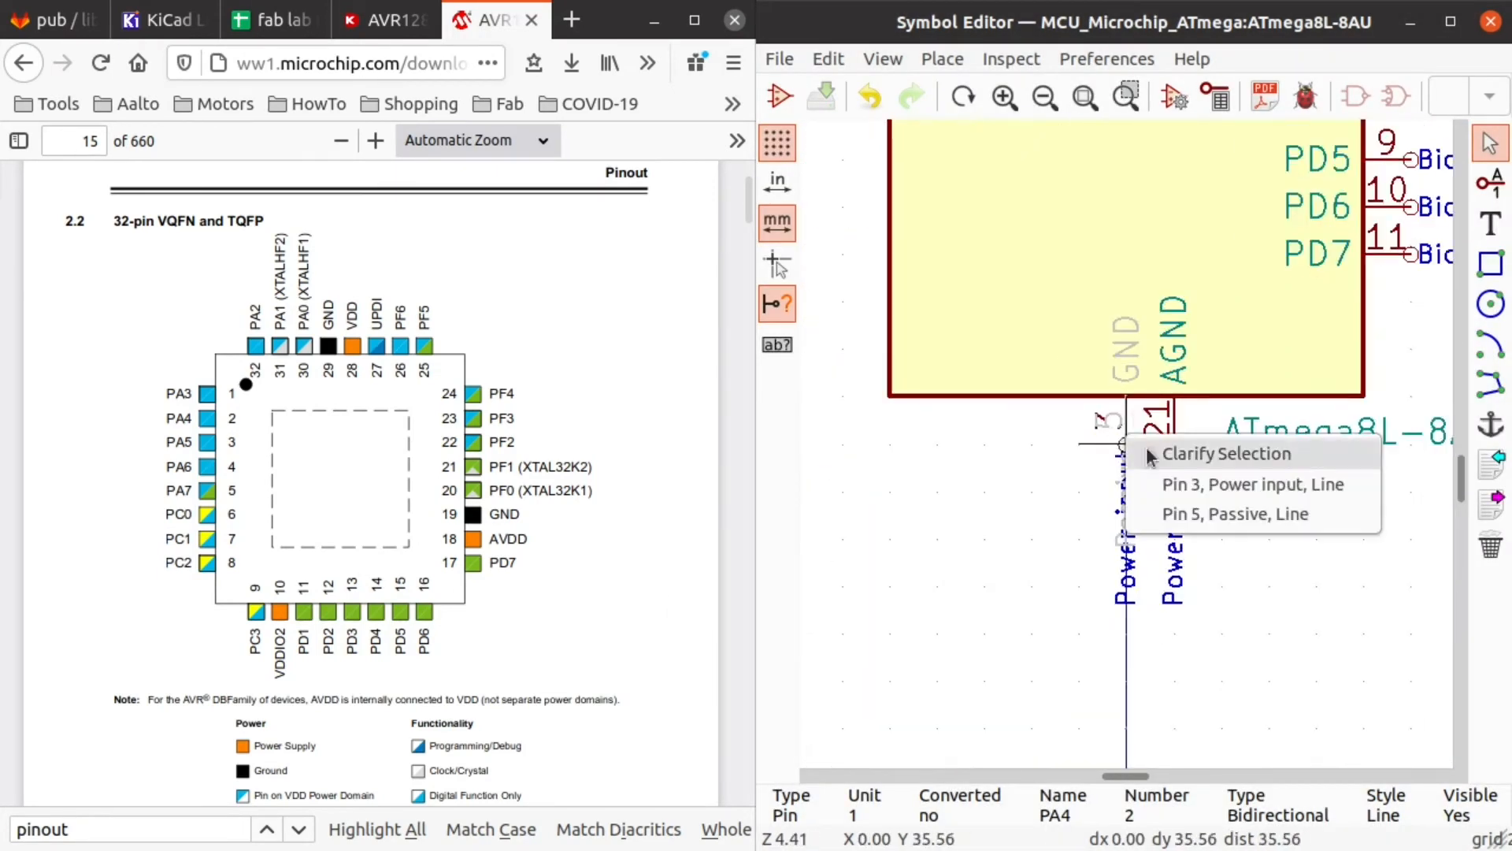
left_click(1205, 485)
scroll(1087, 402, "down", 4)
key("r")
scroll(1146, 464, "up", 3)
left_click(1073, 616)
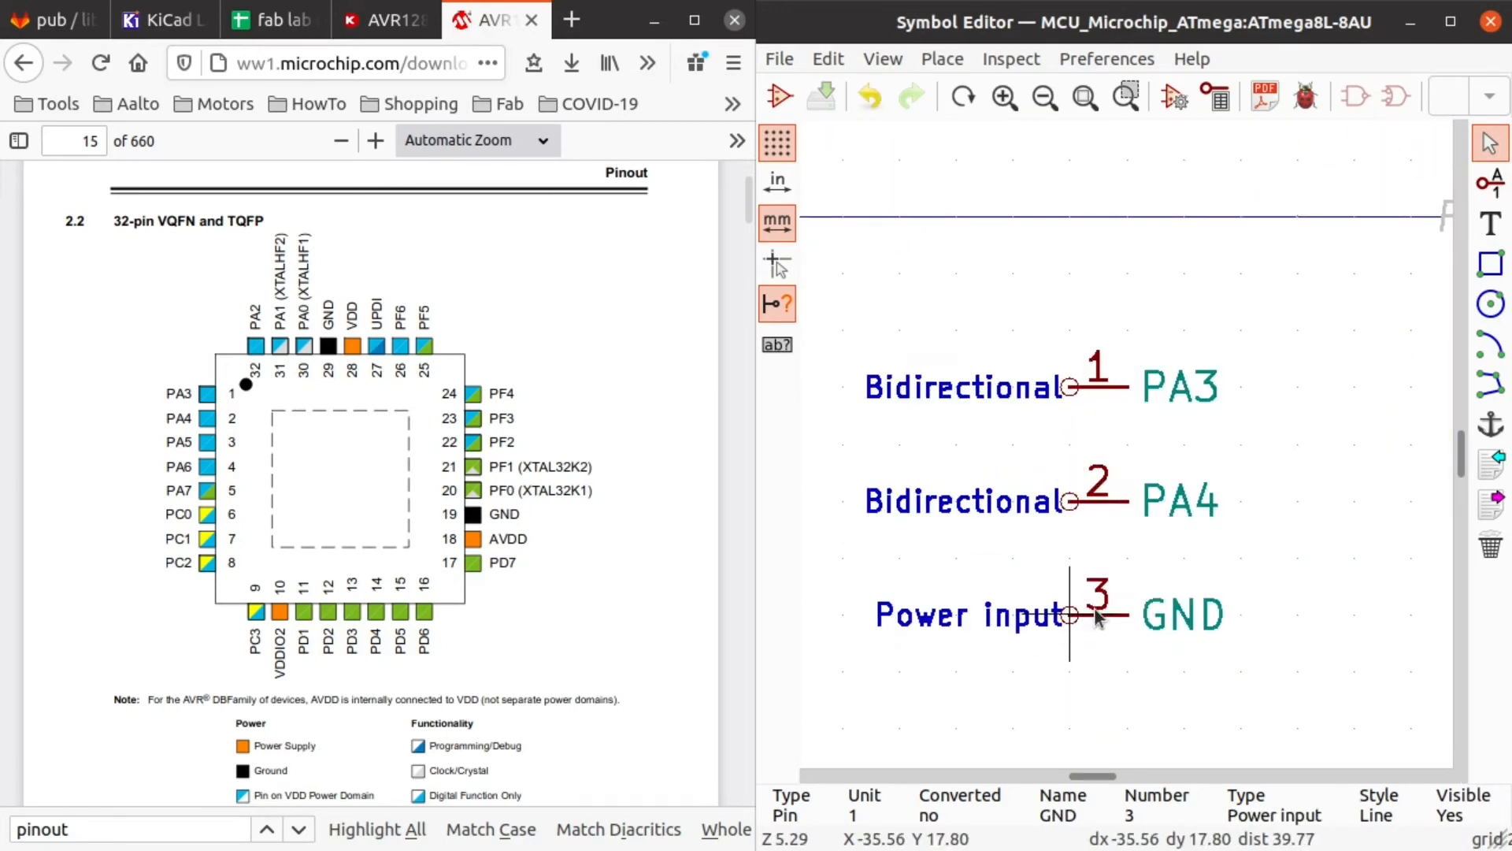
Step: Set pin 3's electrical type to Bidirectional and rename the pin as PA5
double_click(1095, 613)
left_click(955, 304)
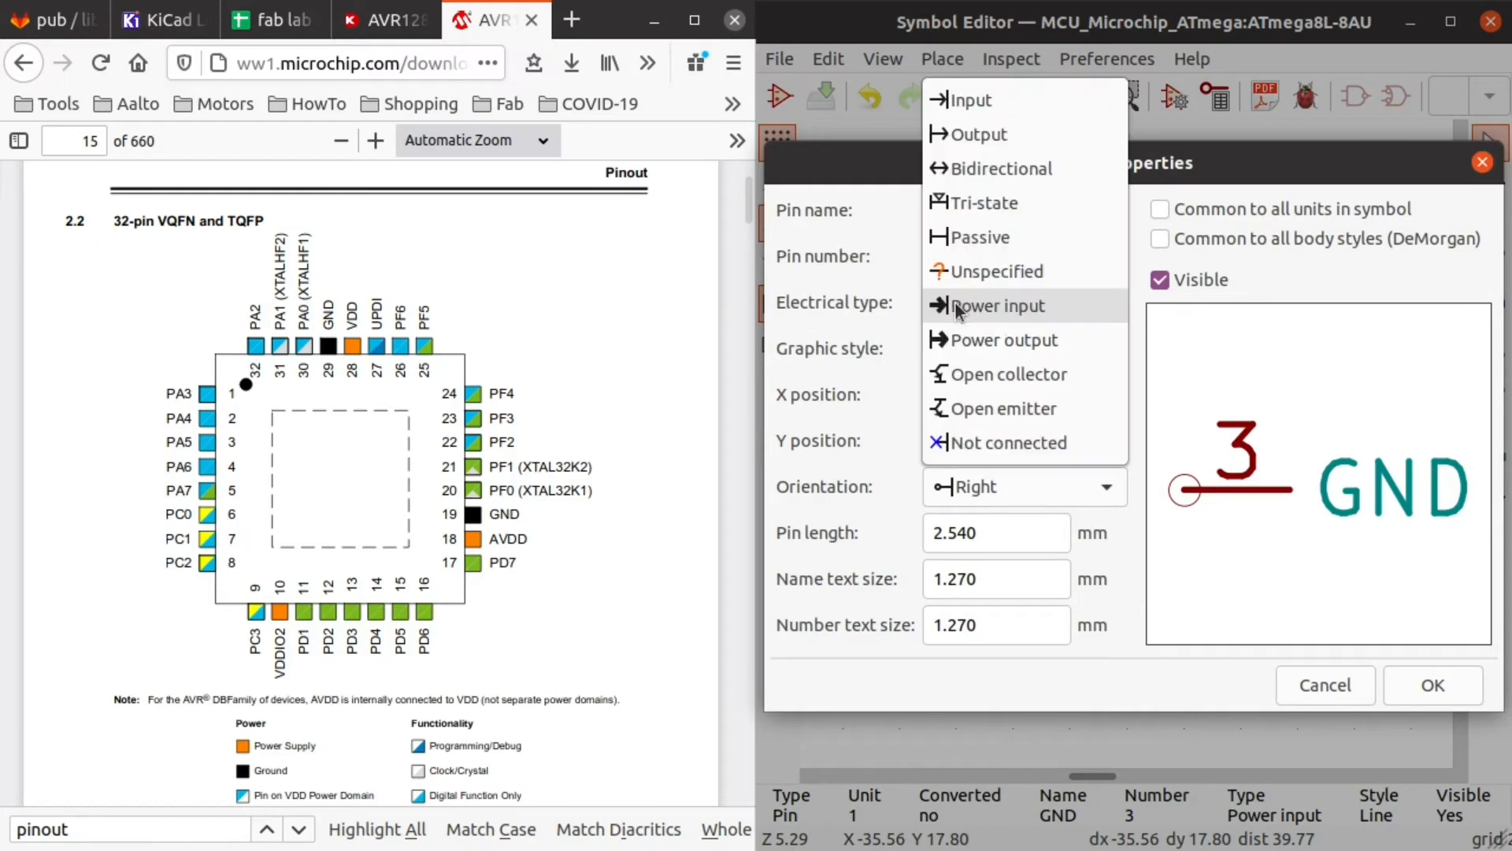
left_click(987, 168)
left_click(1022, 205)
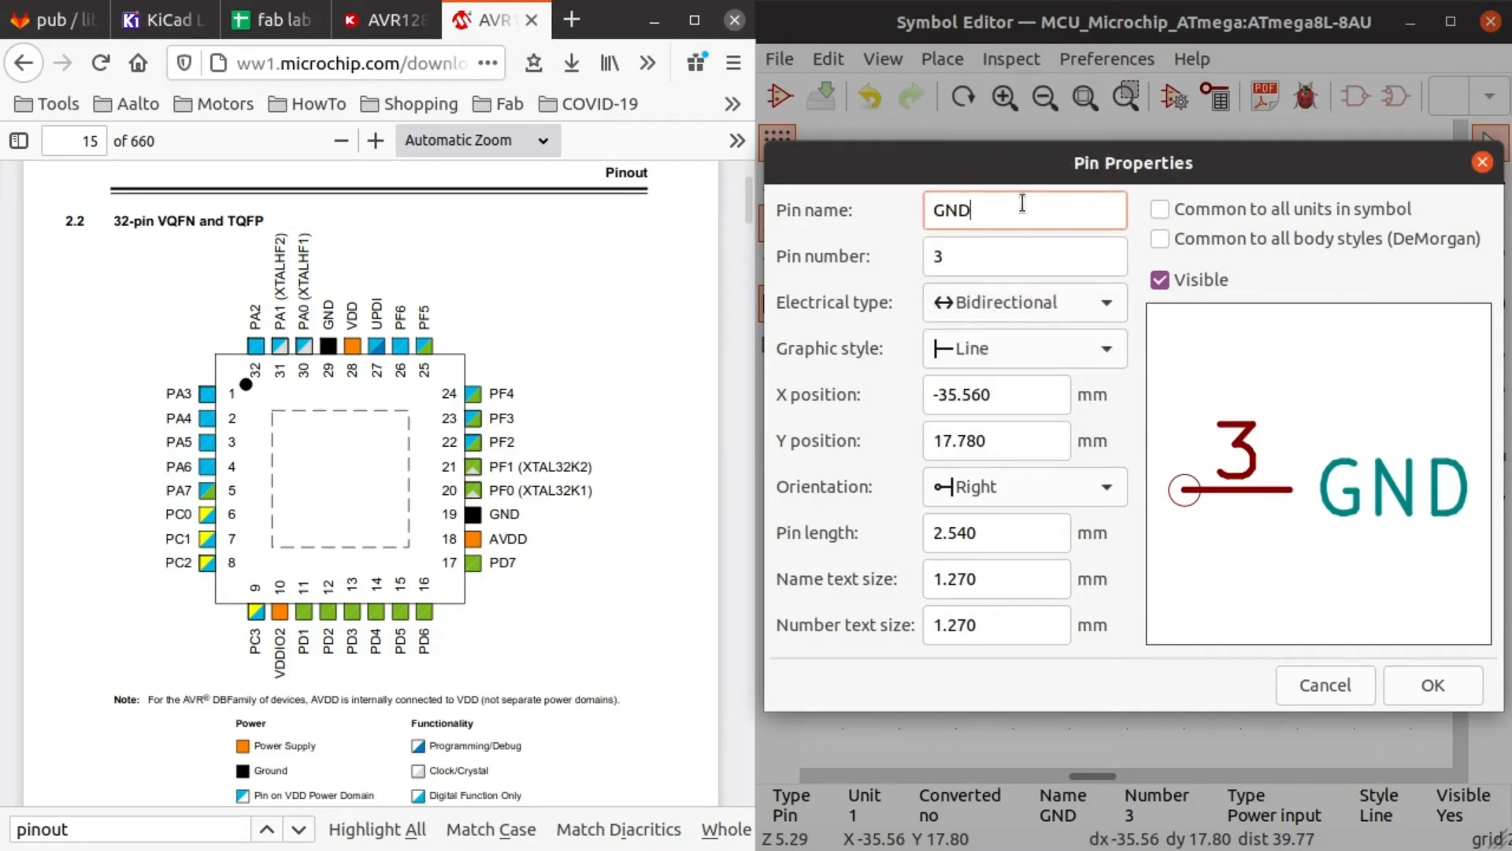
left_click_drag(1002, 205, 921, 209)
type("PA5")
key("Return")
Step: Move pin 4 (VCC) from the body's upper edge to below pin 3, rotated to face the body
scroll(1099, 492, "down", 5)
scroll(1122, 561, "up", 2)
scroll(971, 234, "up", 9)
key("m")
left_click(1181, 516)
scroll(1127, 446, "down", 1)
key("r")
scroll(1213, 560, "up", 2)
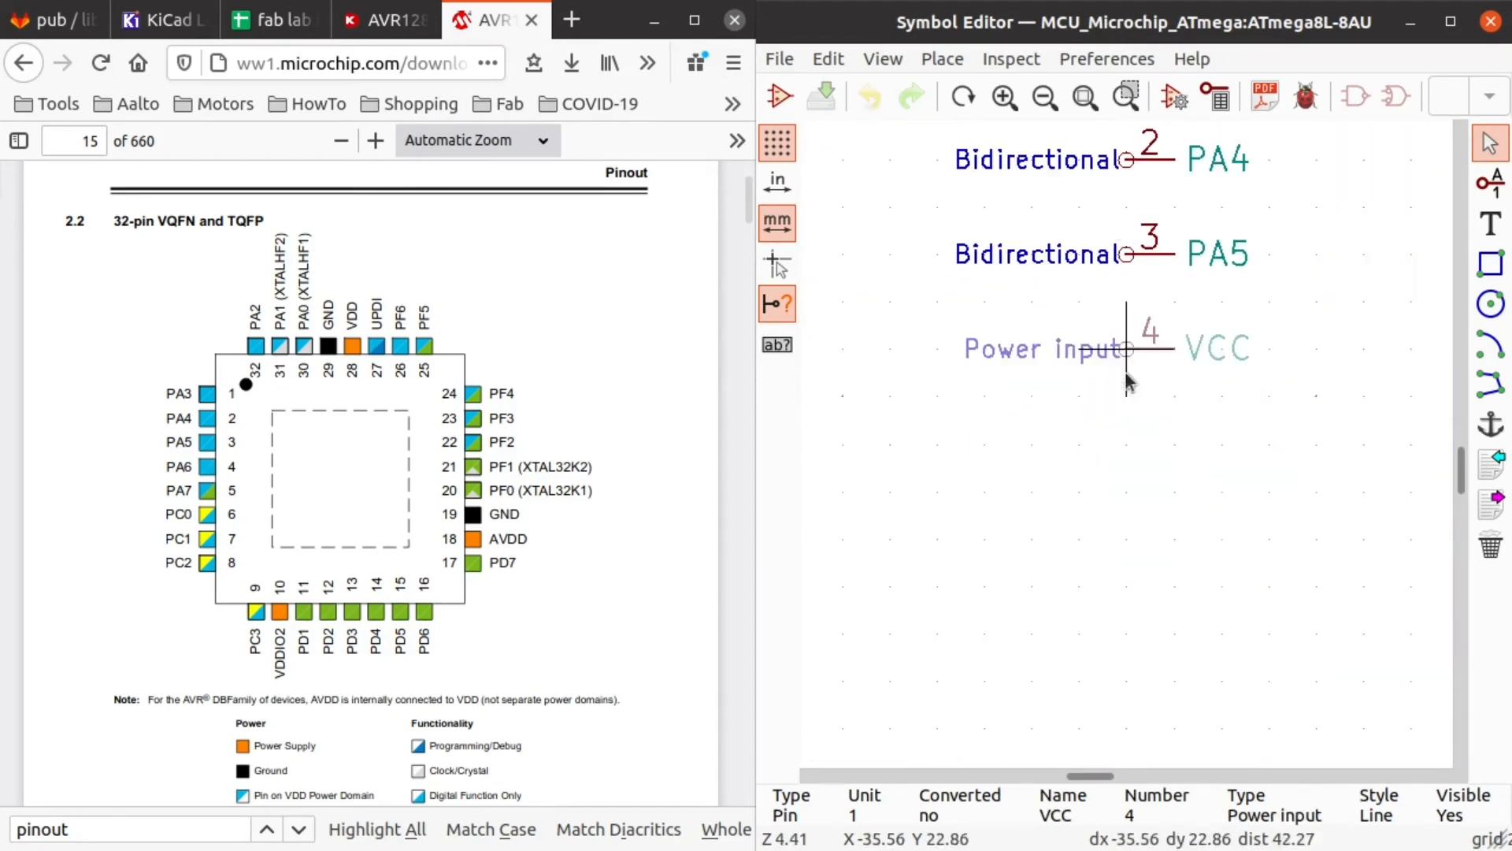
Step: Rename pin 4 as PA6 and set its electrical type to Bidirectional
double_click(1146, 345)
type("PA6")
key("Return")
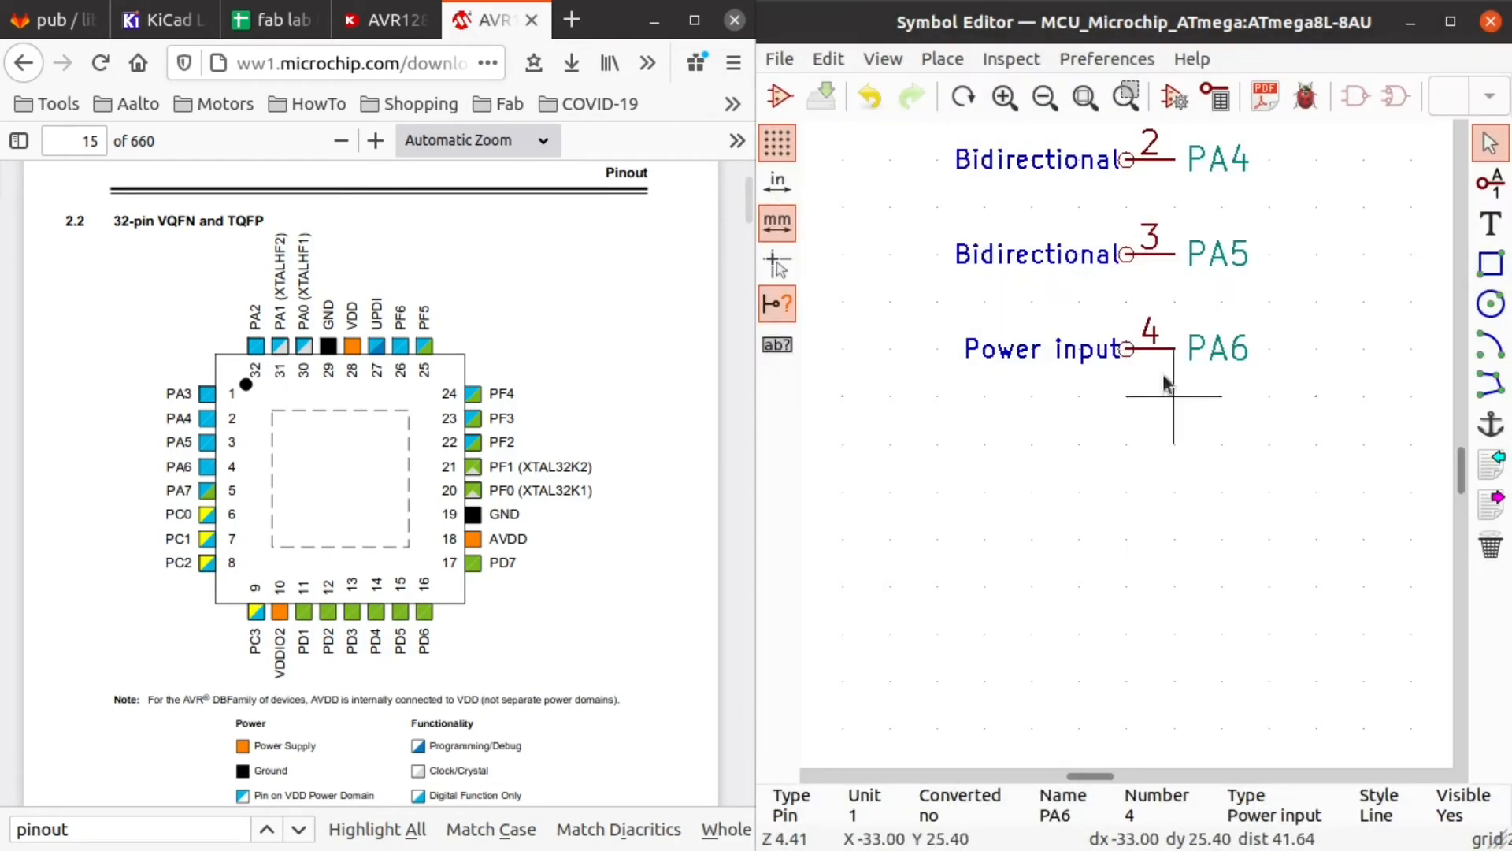
double_click(1169, 349)
left_click(1009, 300)
left_click(988, 164)
left_click(1432, 683)
Step: Move pins 2, 3 and 4 up so they follow pin 1 at one 2.54 mm grid step each
scroll(1126, 158, "up", 2)
key("m")
left_click(1127, 375)
key("m")
left_click(1127, 444)
key("m")
left_click(1126, 513)
Step: Move the hidden pin 5 (GND) from the body's lower edge to directly below pin 4, rotated to face the body
scroll(1194, 650, "down", 5)
middle_click_drag(1371, 446, 1142, 618)
scroll(1142, 618, "down", 1)
scroll(944, 696, "up", 5)
key("m")
scroll(832, 439, "down", 3)
scroll(917, 213, "up", 4)
key("r")
key("r")
key("r")
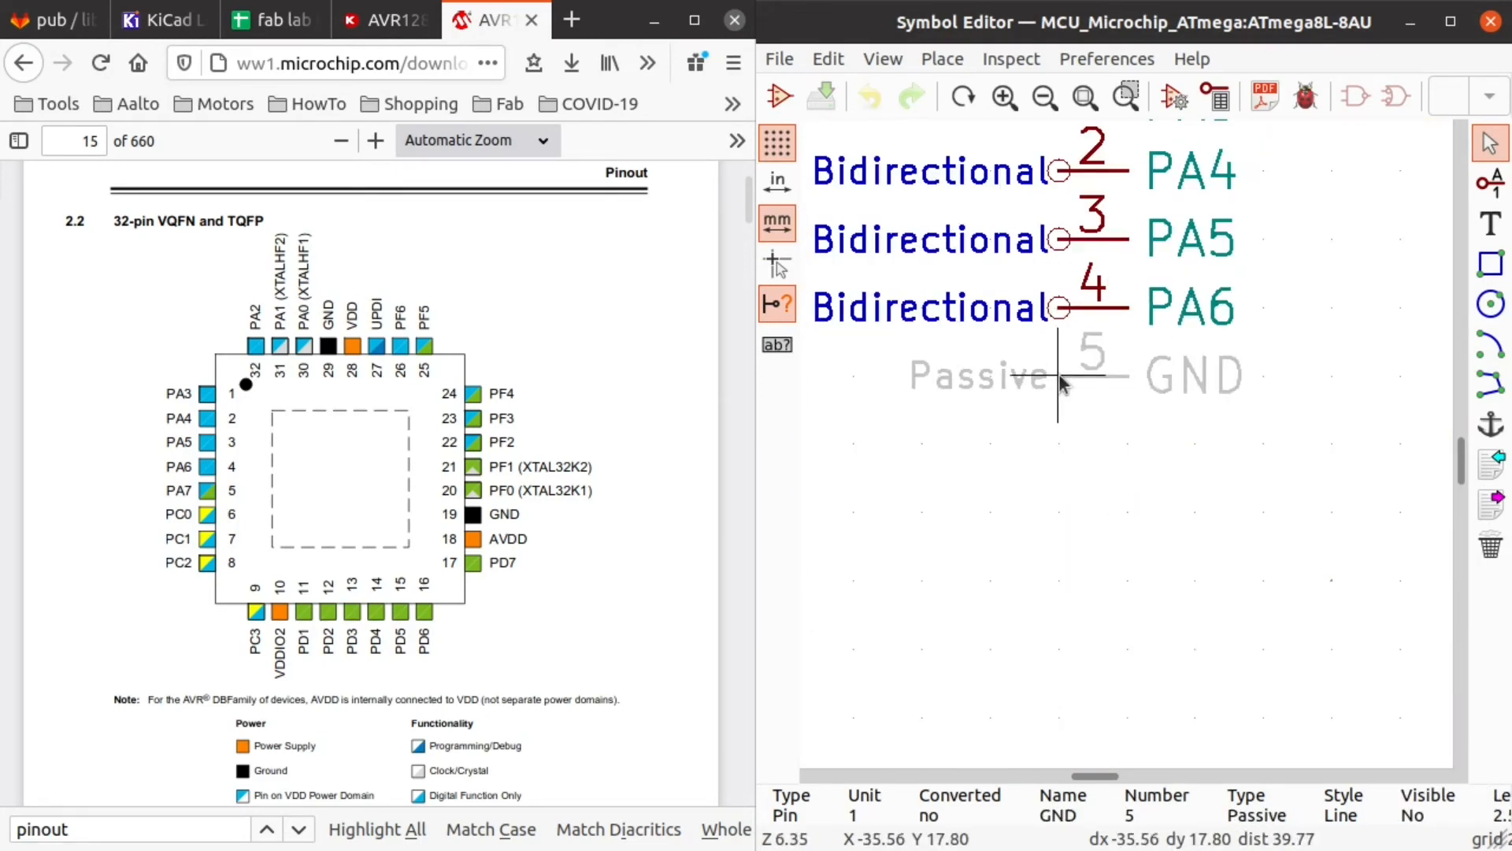
Step: Set pin 5's electrical type to Bidirectional, rename the pin as PA7 and make it visible
double_click(1079, 375)
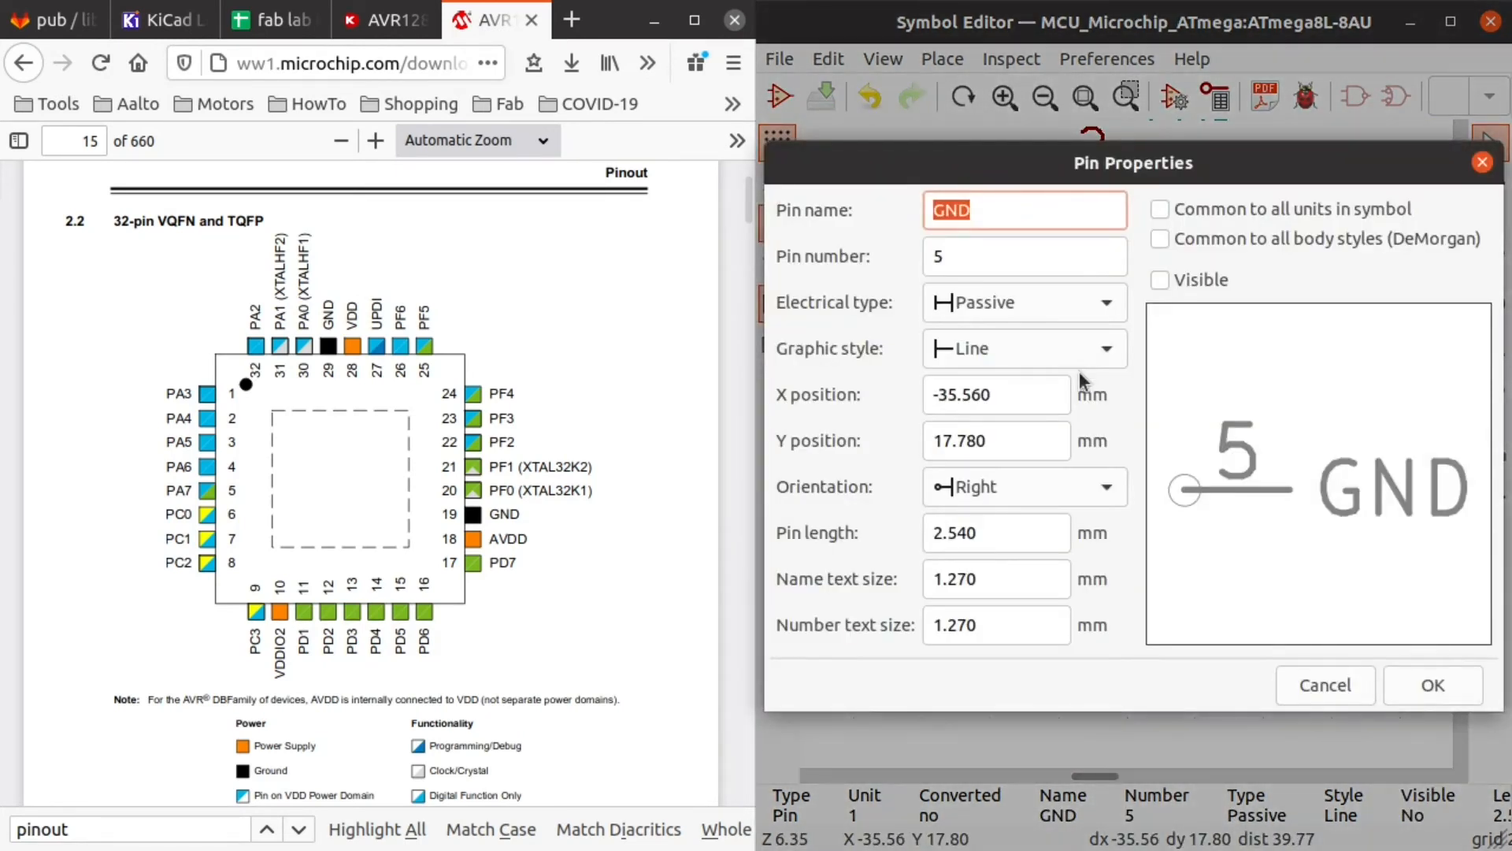
left_click(1046, 305)
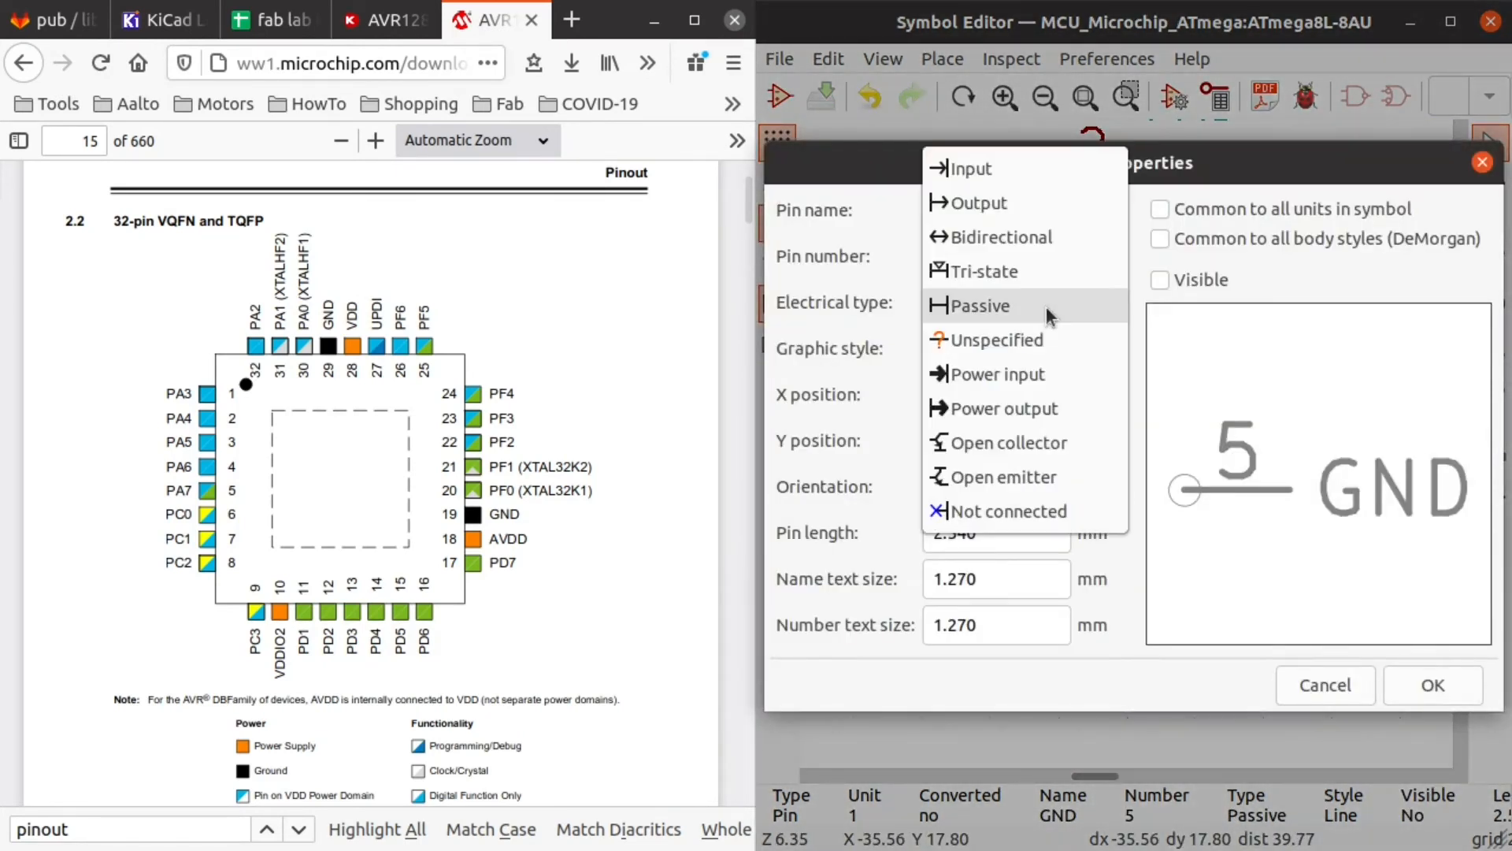
left_click(1029, 233)
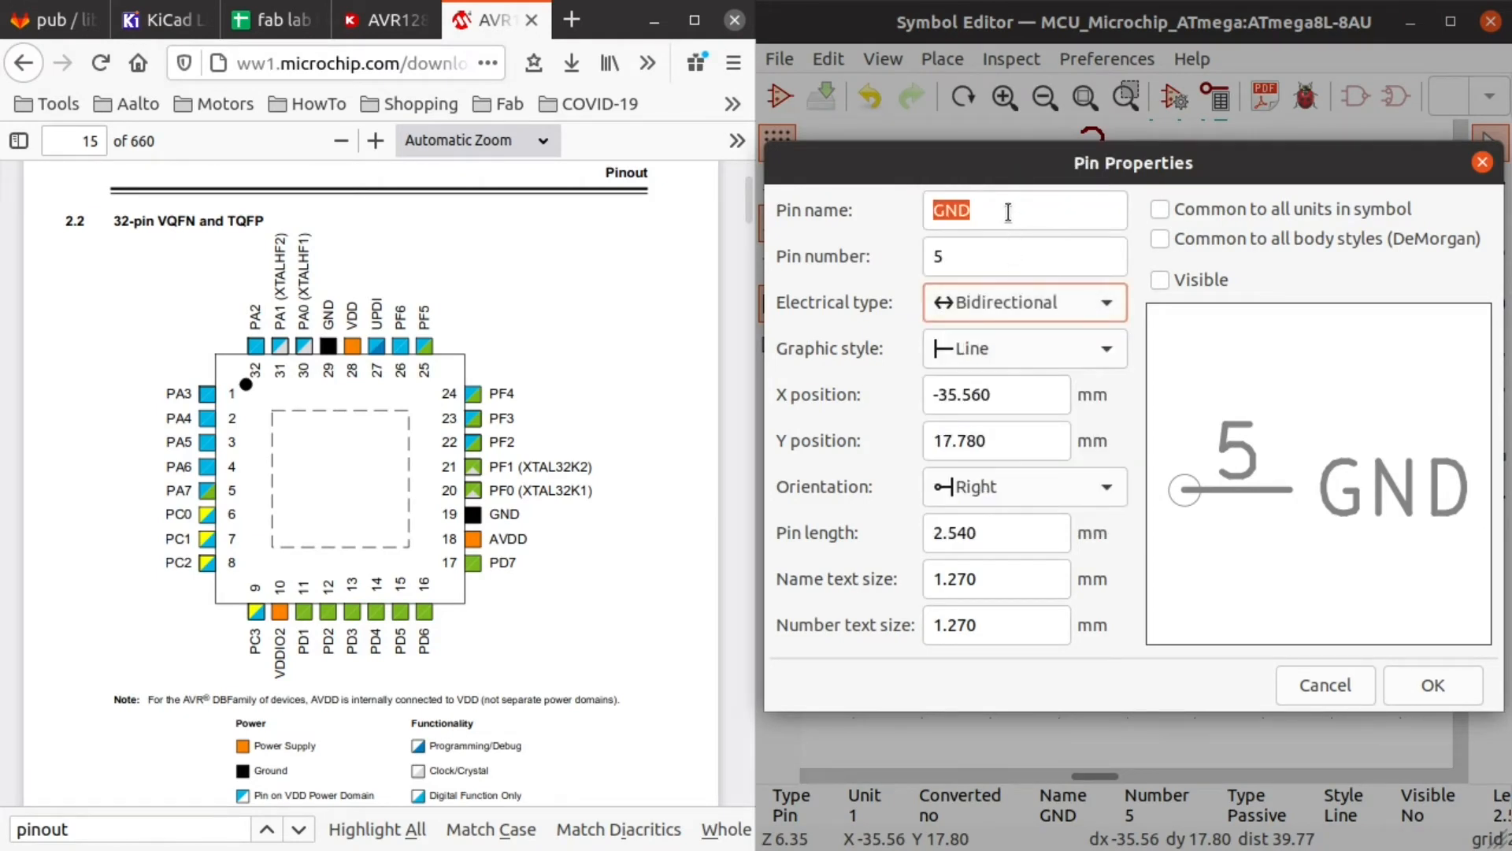
left_click(1034, 211)
type("PA7")
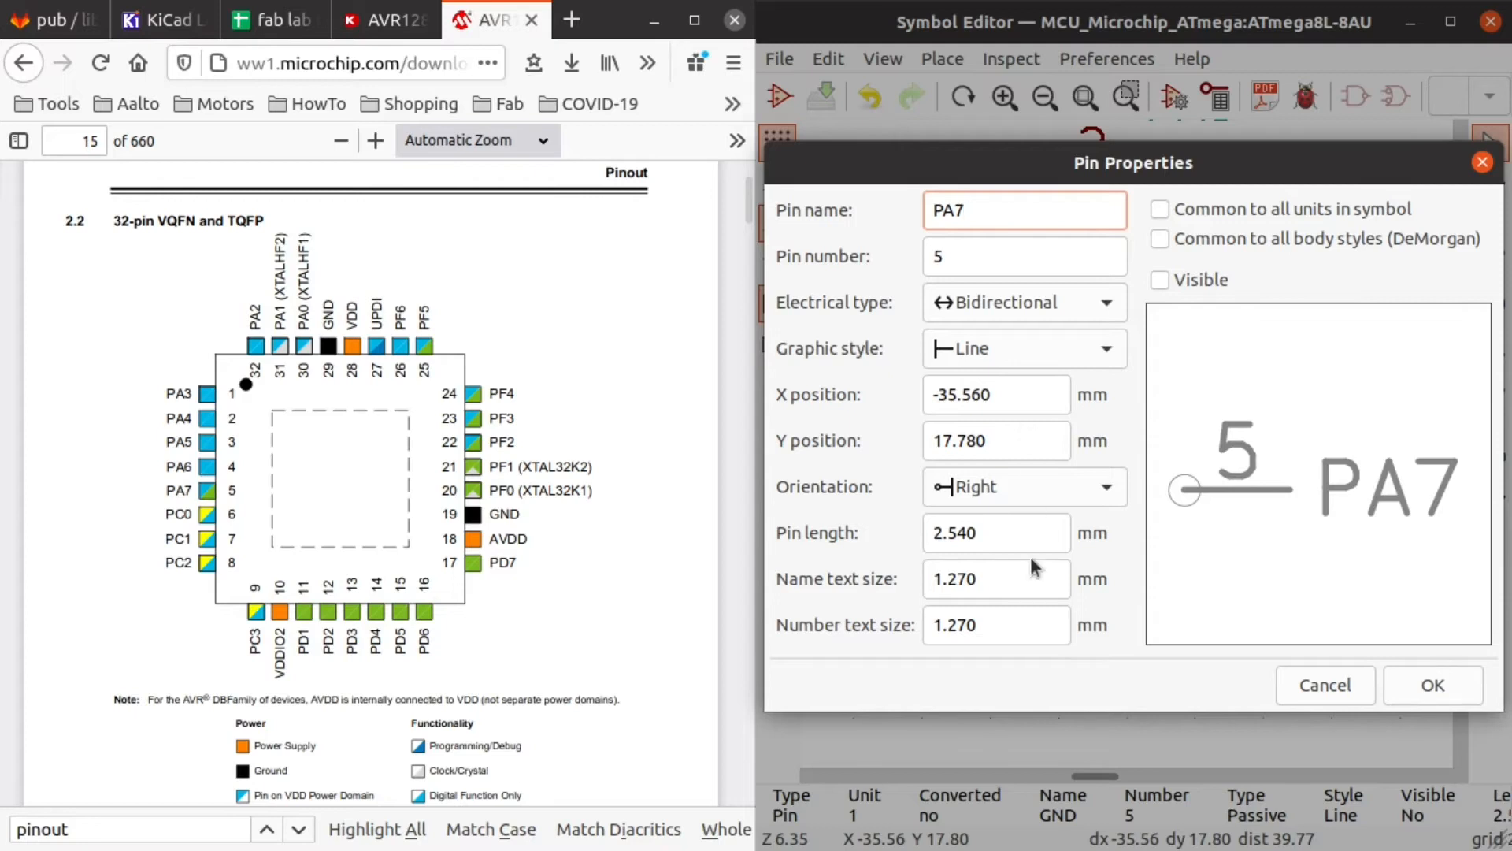
left_click(1161, 280)
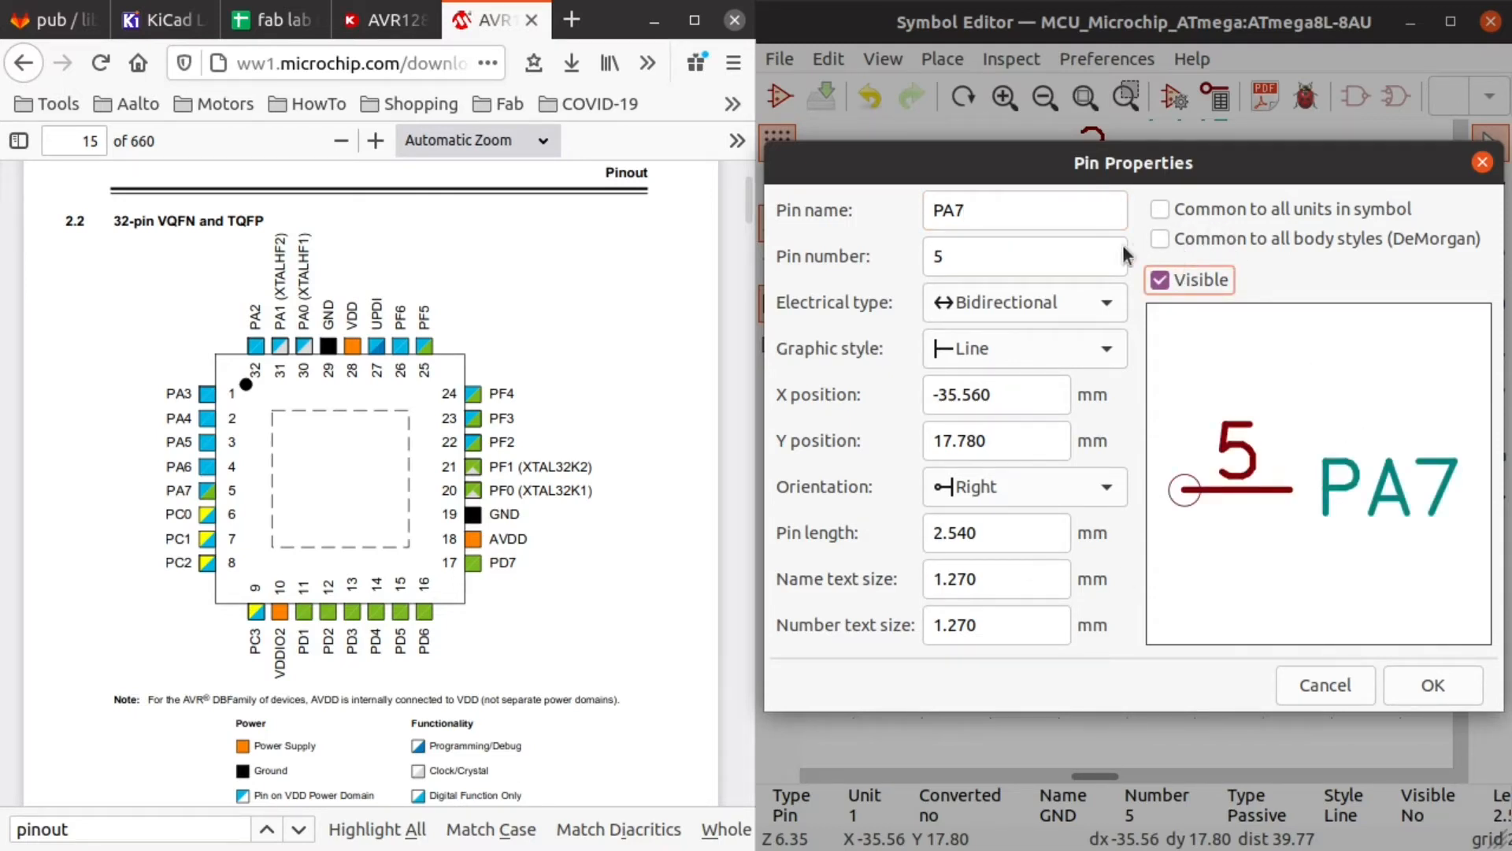
left_click(1453, 687)
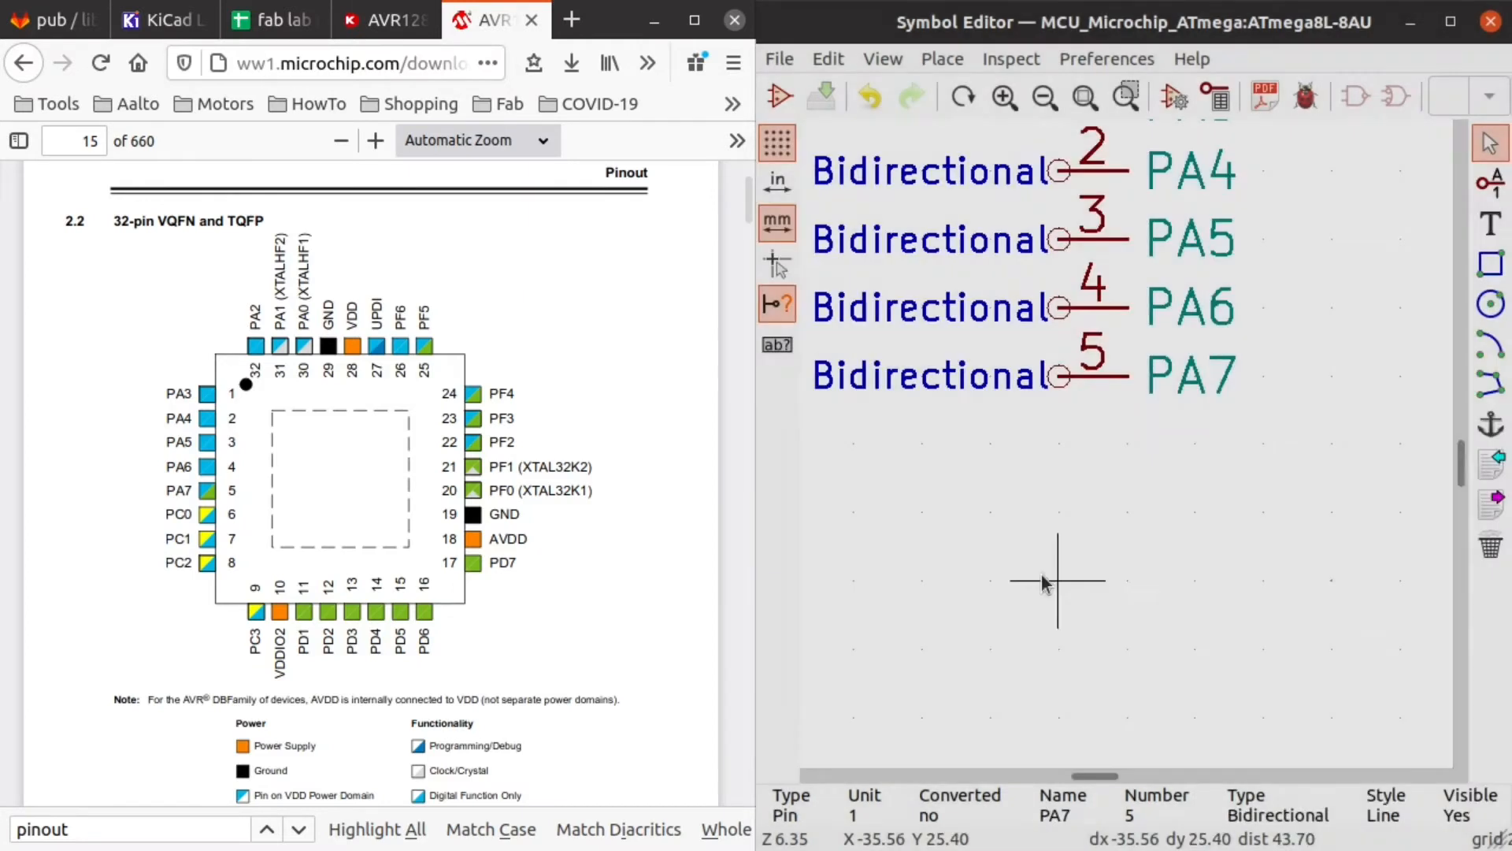
Step: Move the hidden pin 6 (VCC) to the empty area to the right of the body, beyond the PB pins
scroll(1101, 453, "down", 3)
middle_click_drag(1217, 597, 776, 428)
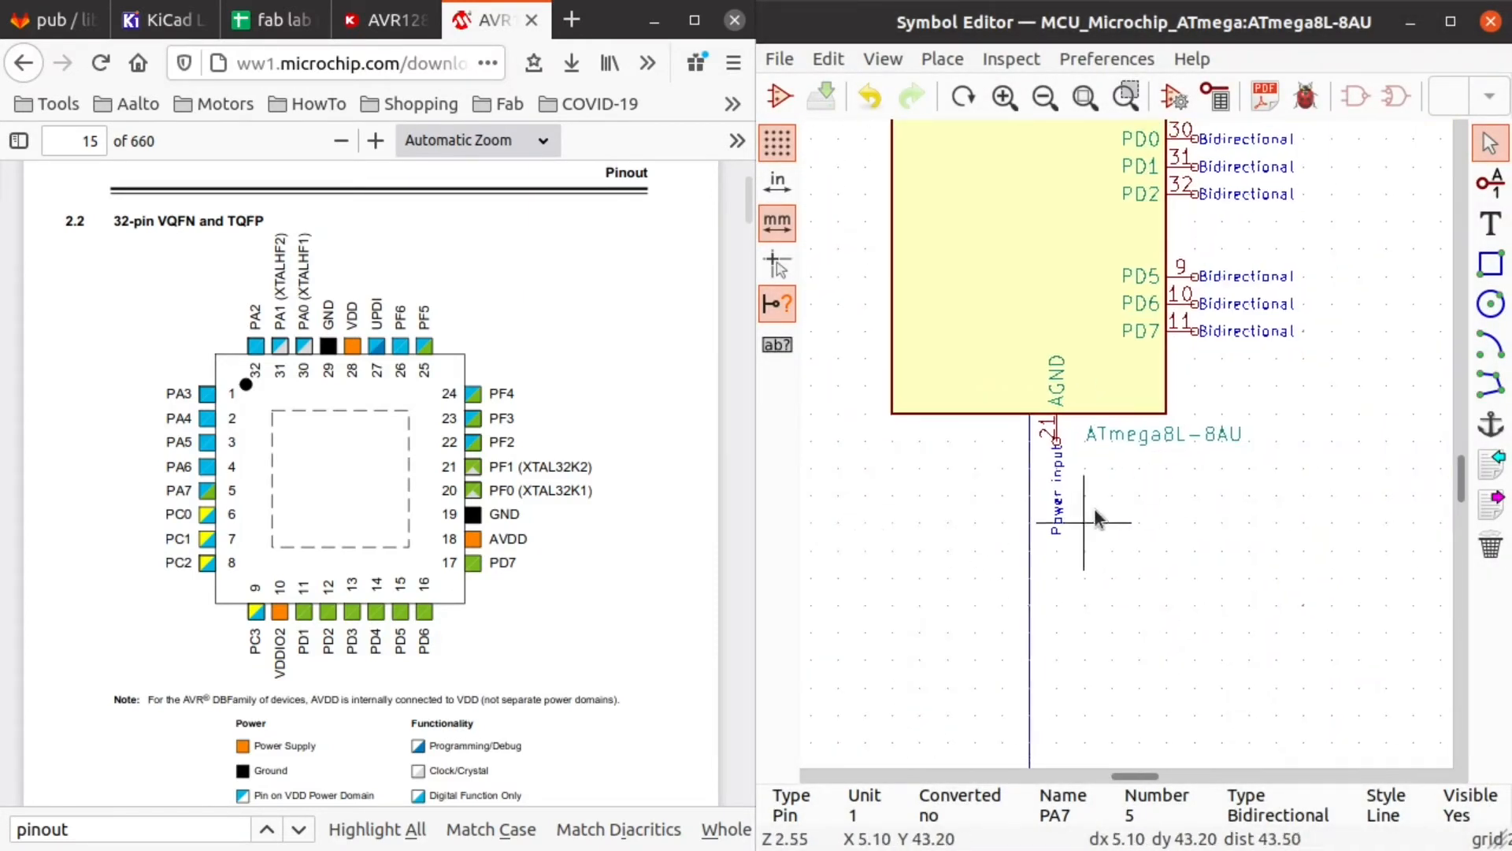
middle_click_drag(1086, 134, 1218, 516)
key("m")
scroll(1024, 281, "down", 2)
scroll(1134, 451, "up", 4)
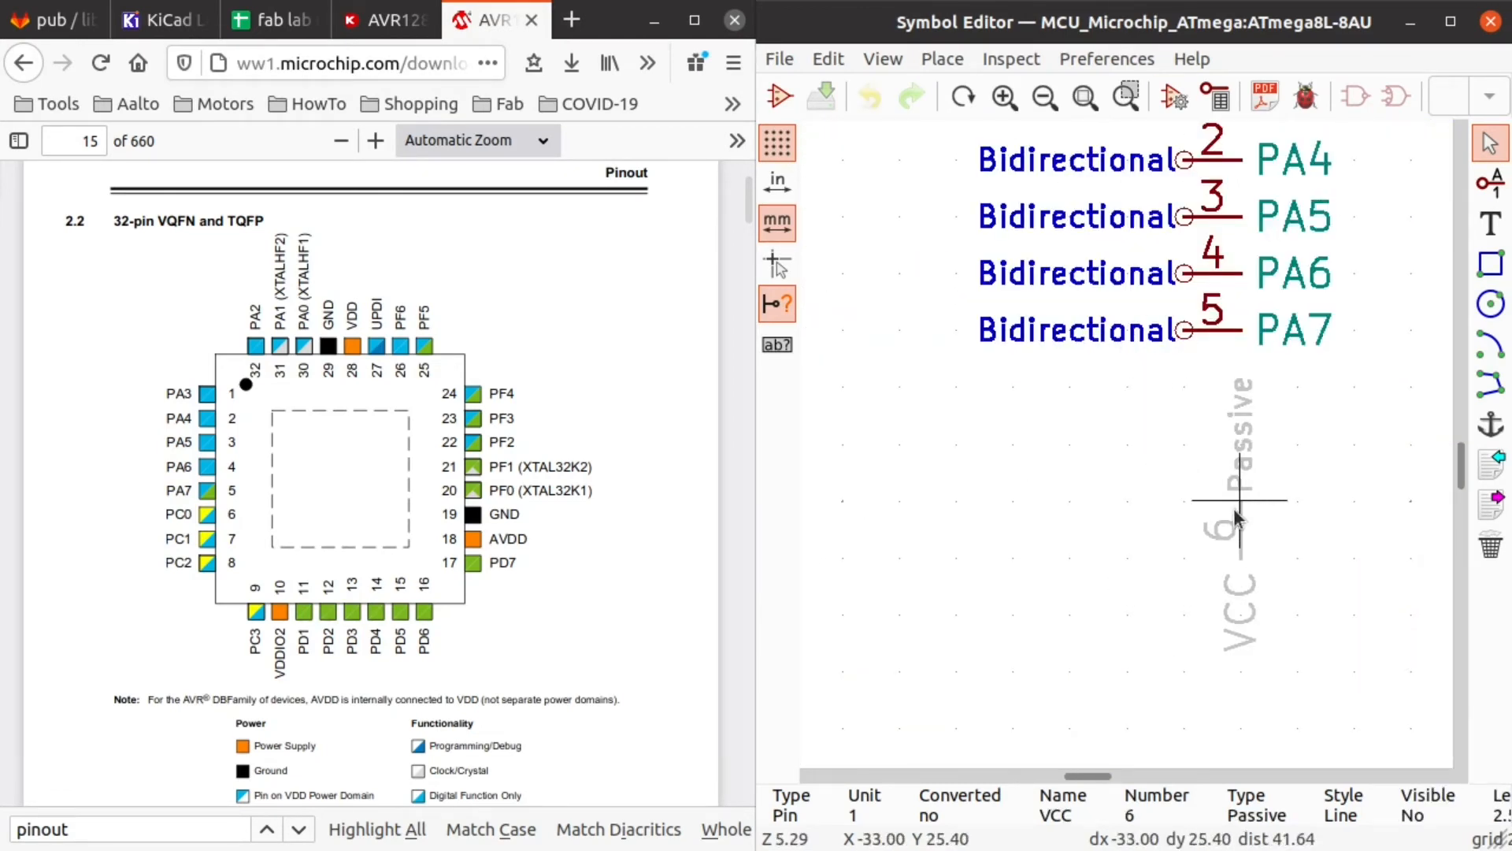
middle_click_drag(1238, 484, 859, 566)
scroll(913, 530, "down", 2)
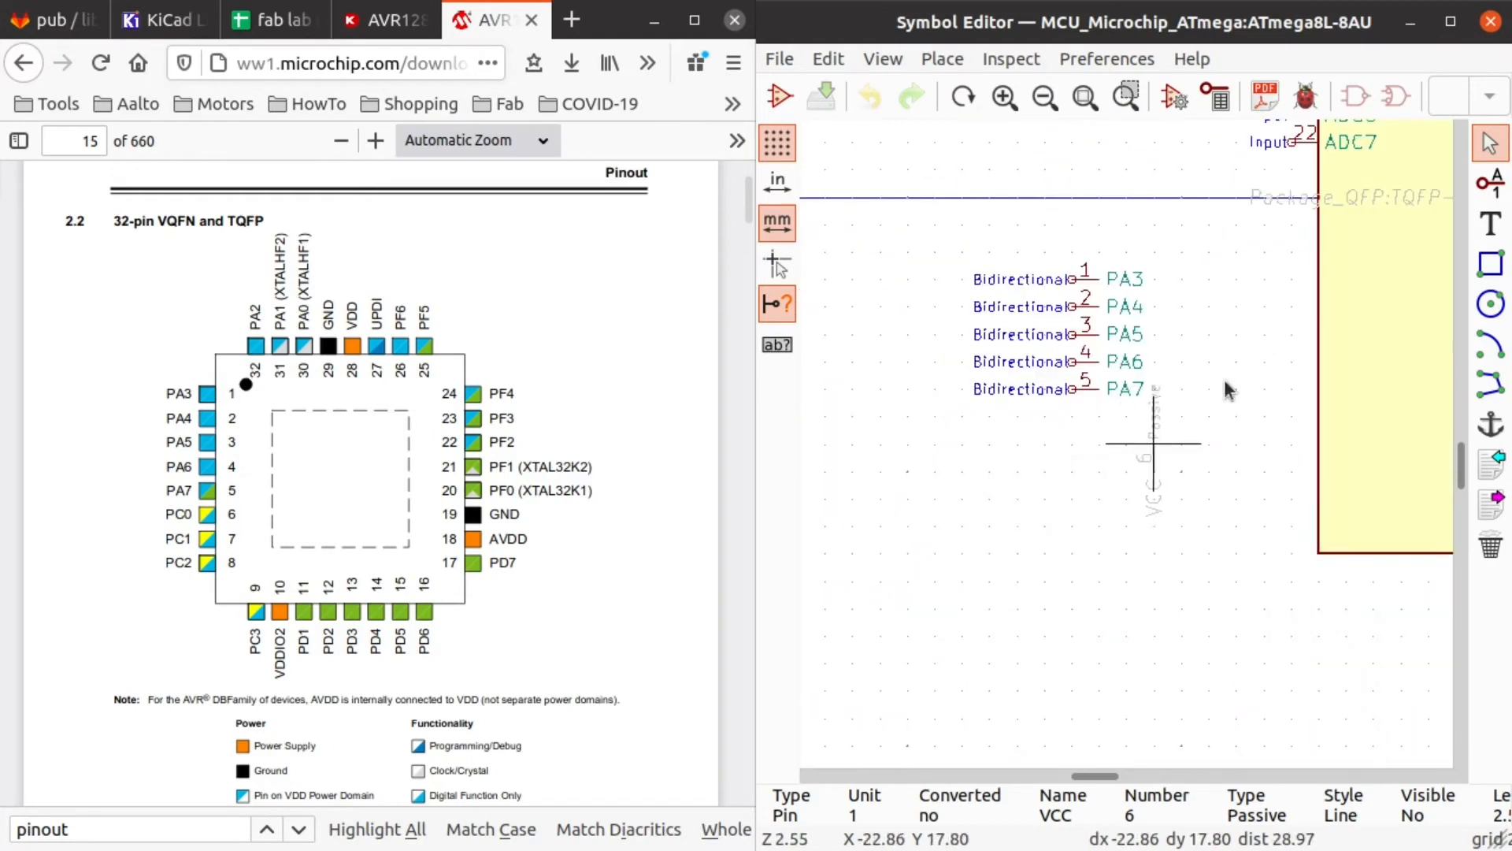
middle_click_drag(1219, 389, 1142, 469)
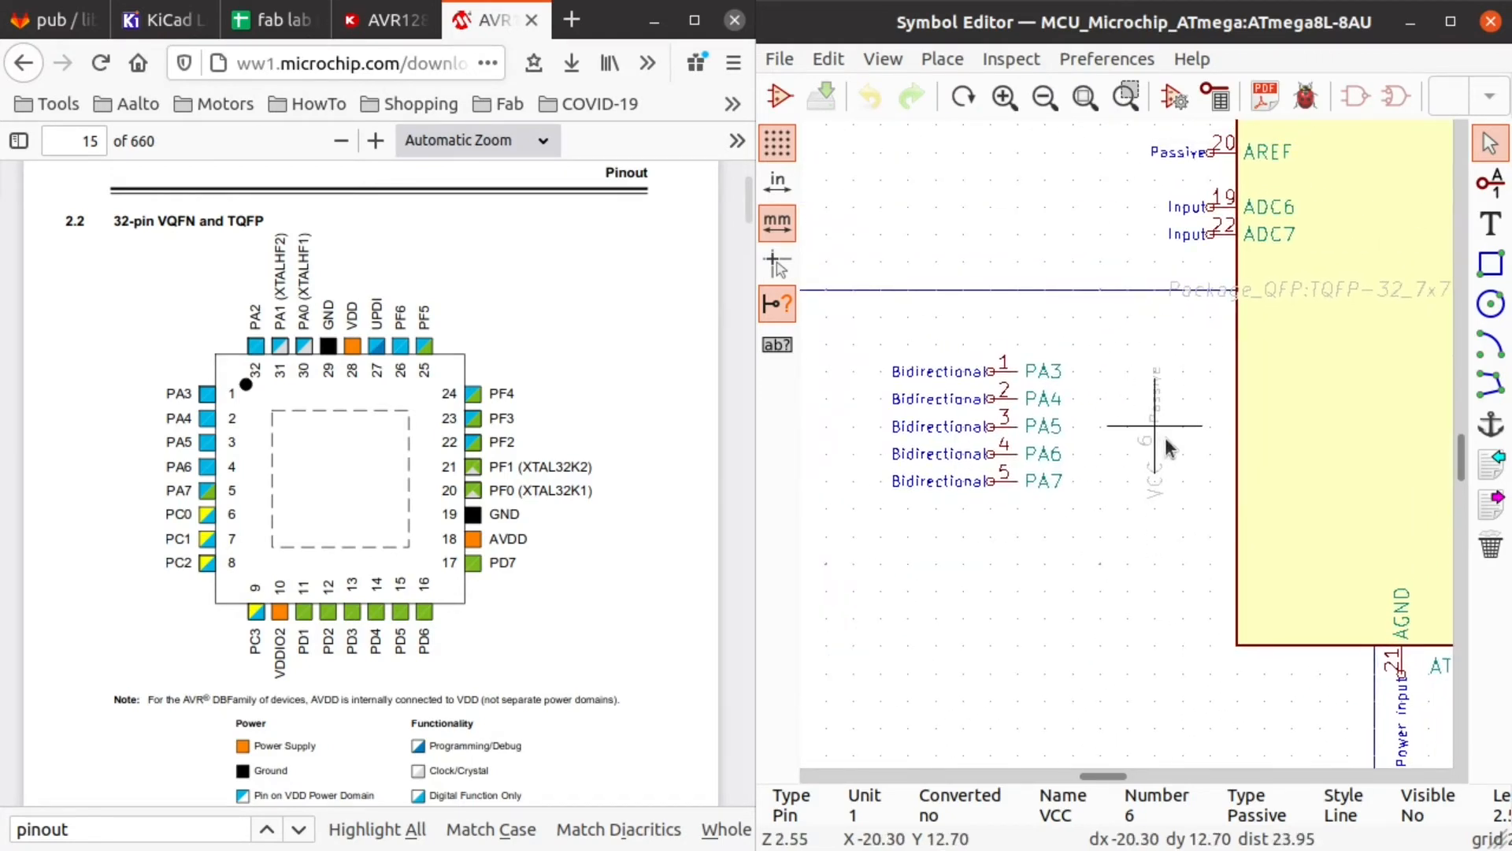
scroll(1158, 433, "down", 2)
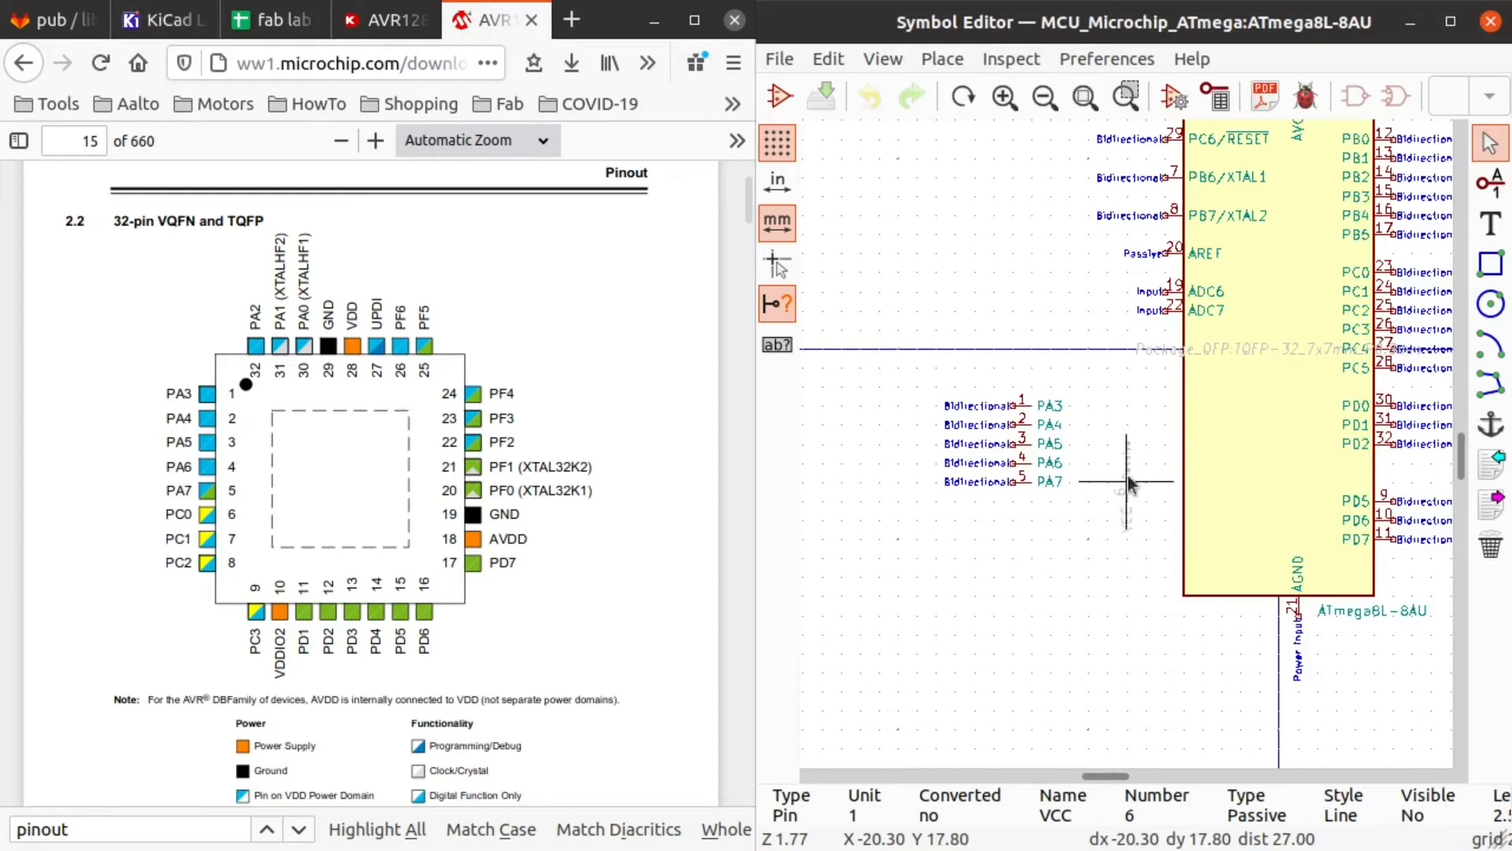
middle_click_drag(1166, 422, 968, 509)
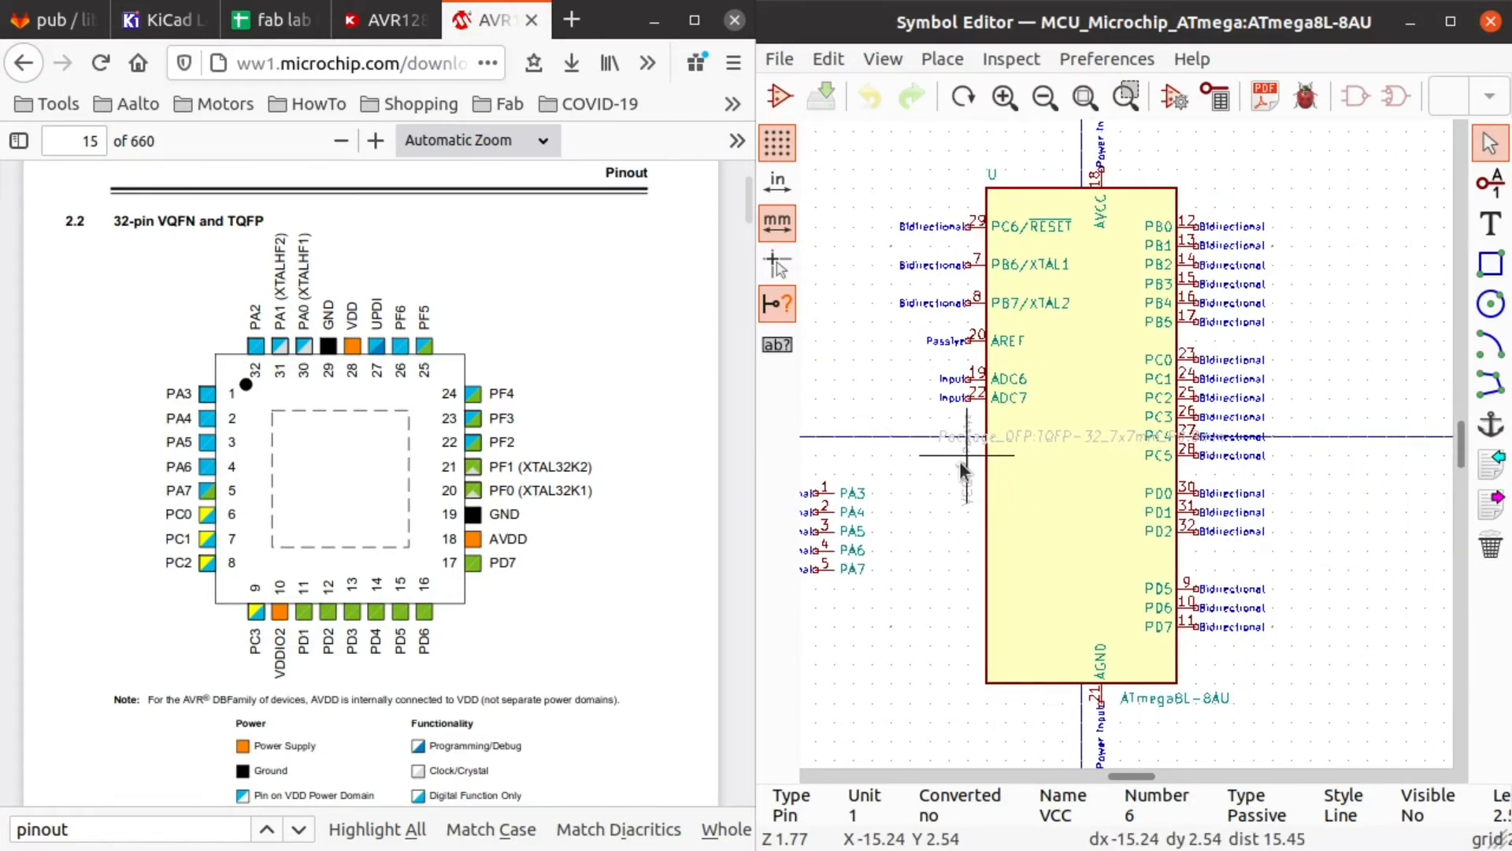
middle_click_drag(936, 512, 1000, 533)
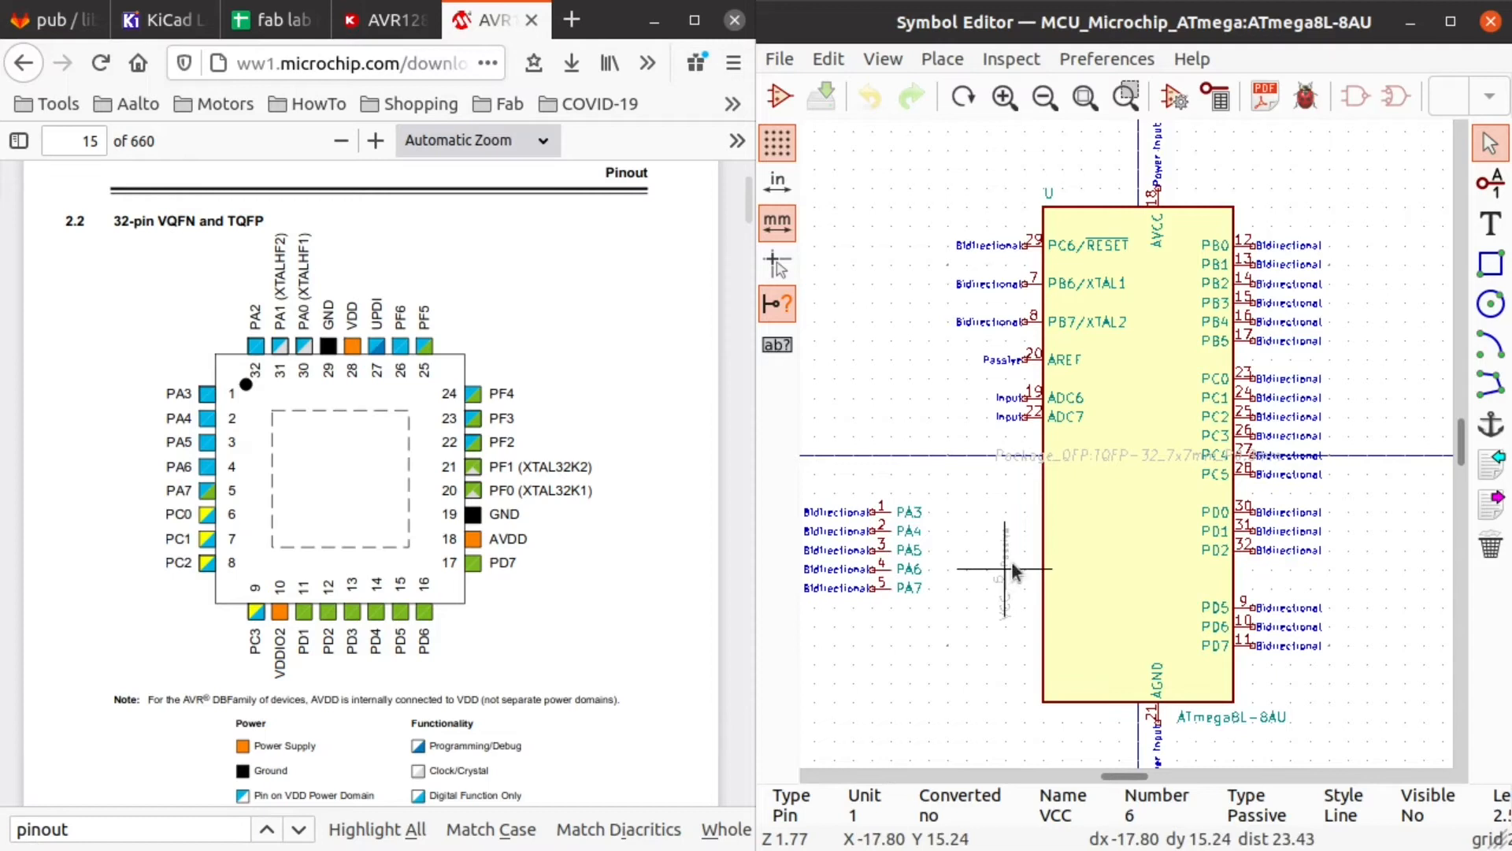
middle_click_drag(1342, 323, 1114, 332)
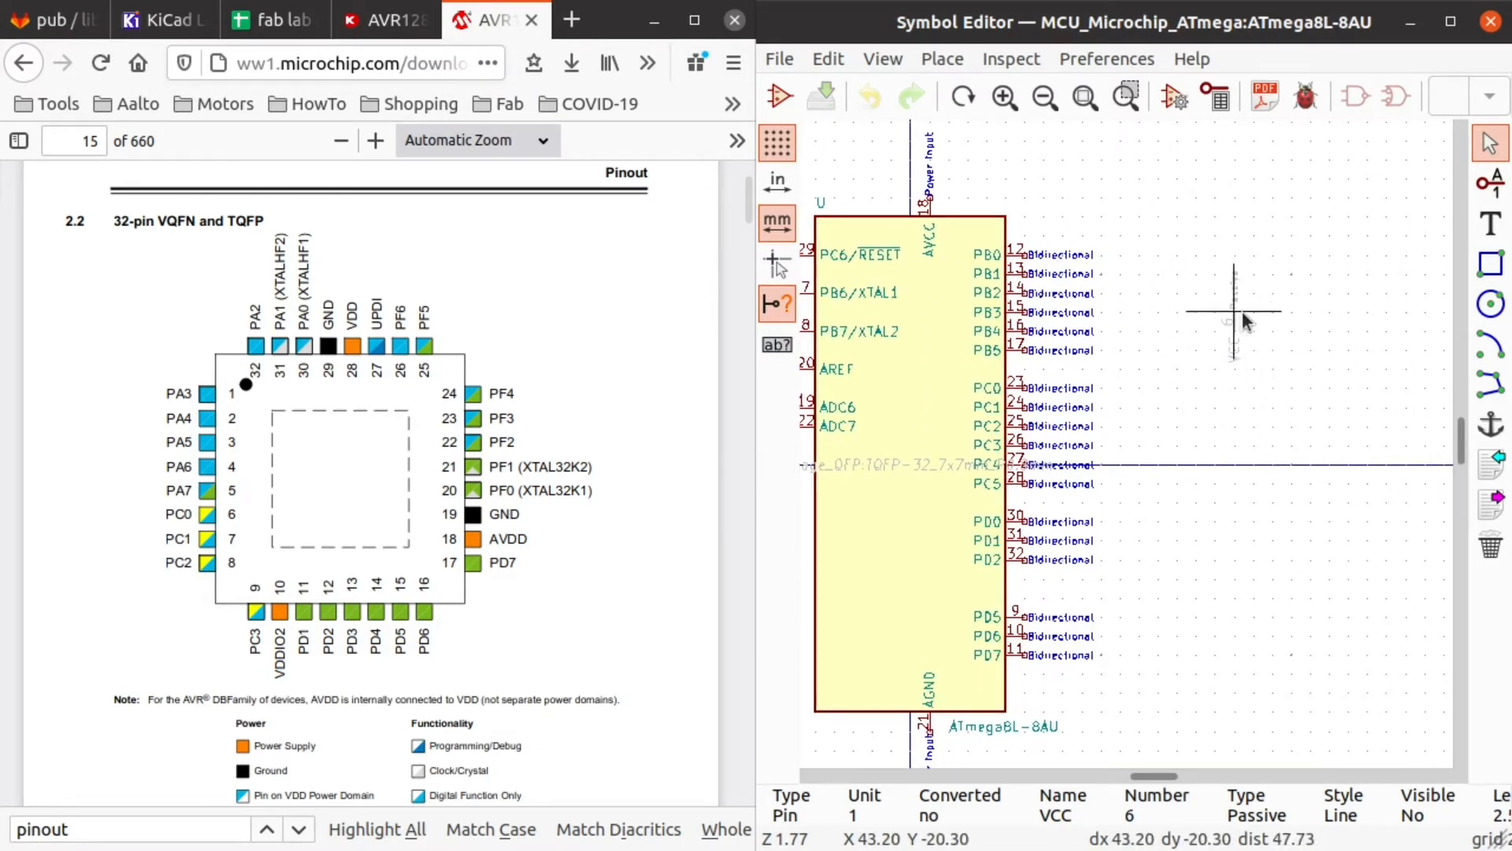
scroll(1268, 280, "up", 1)
scroll(1113, 452, "down", 1)
scroll(1125, 442, "up", 2)
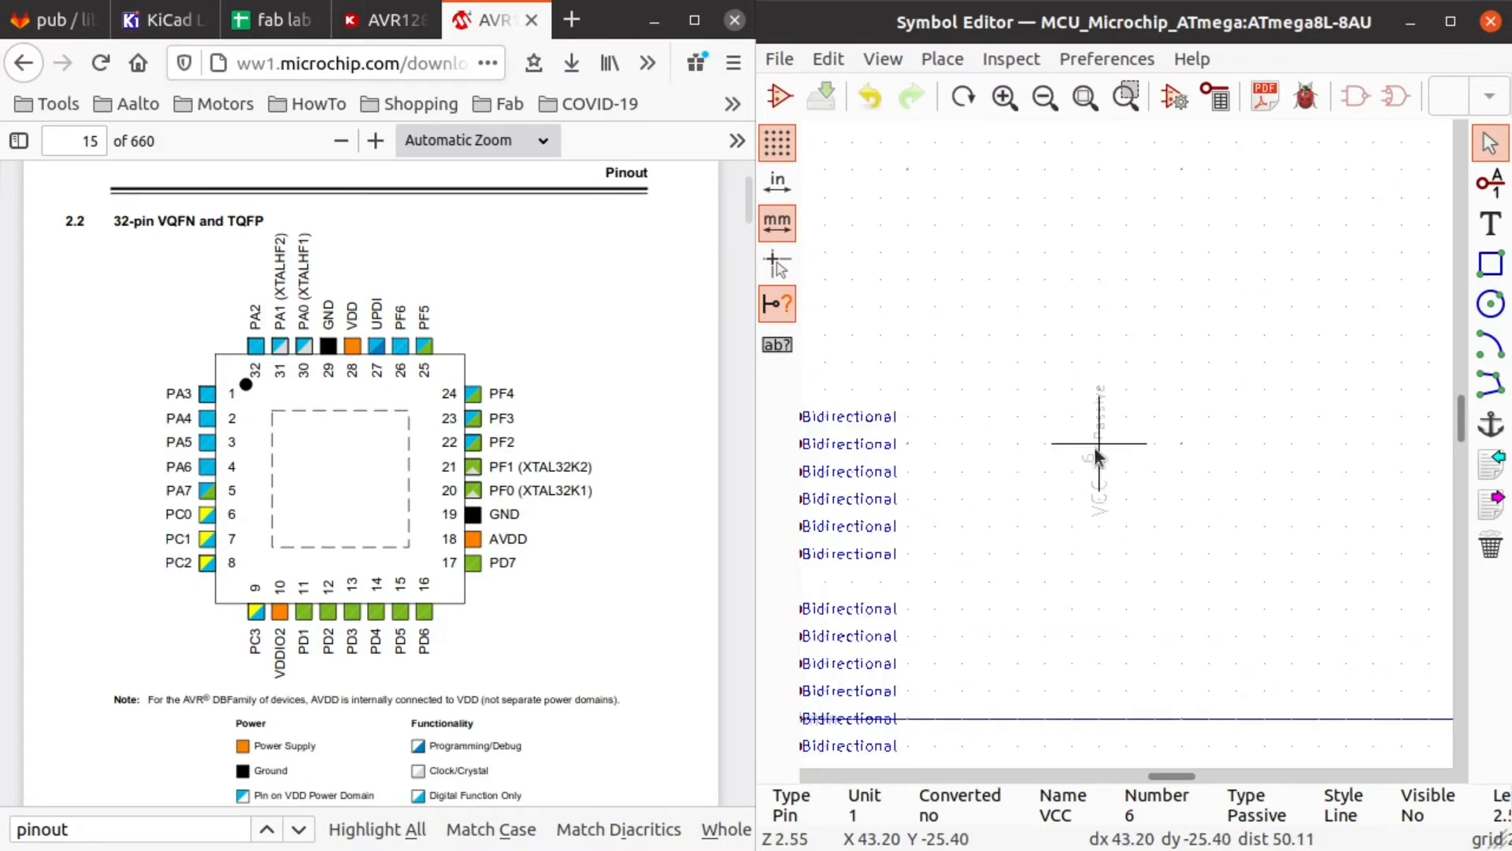
Step: Rename pin 6 as PC0, make it visible and Bidirectional, and rotate it to face the body
double_click(1110, 439)
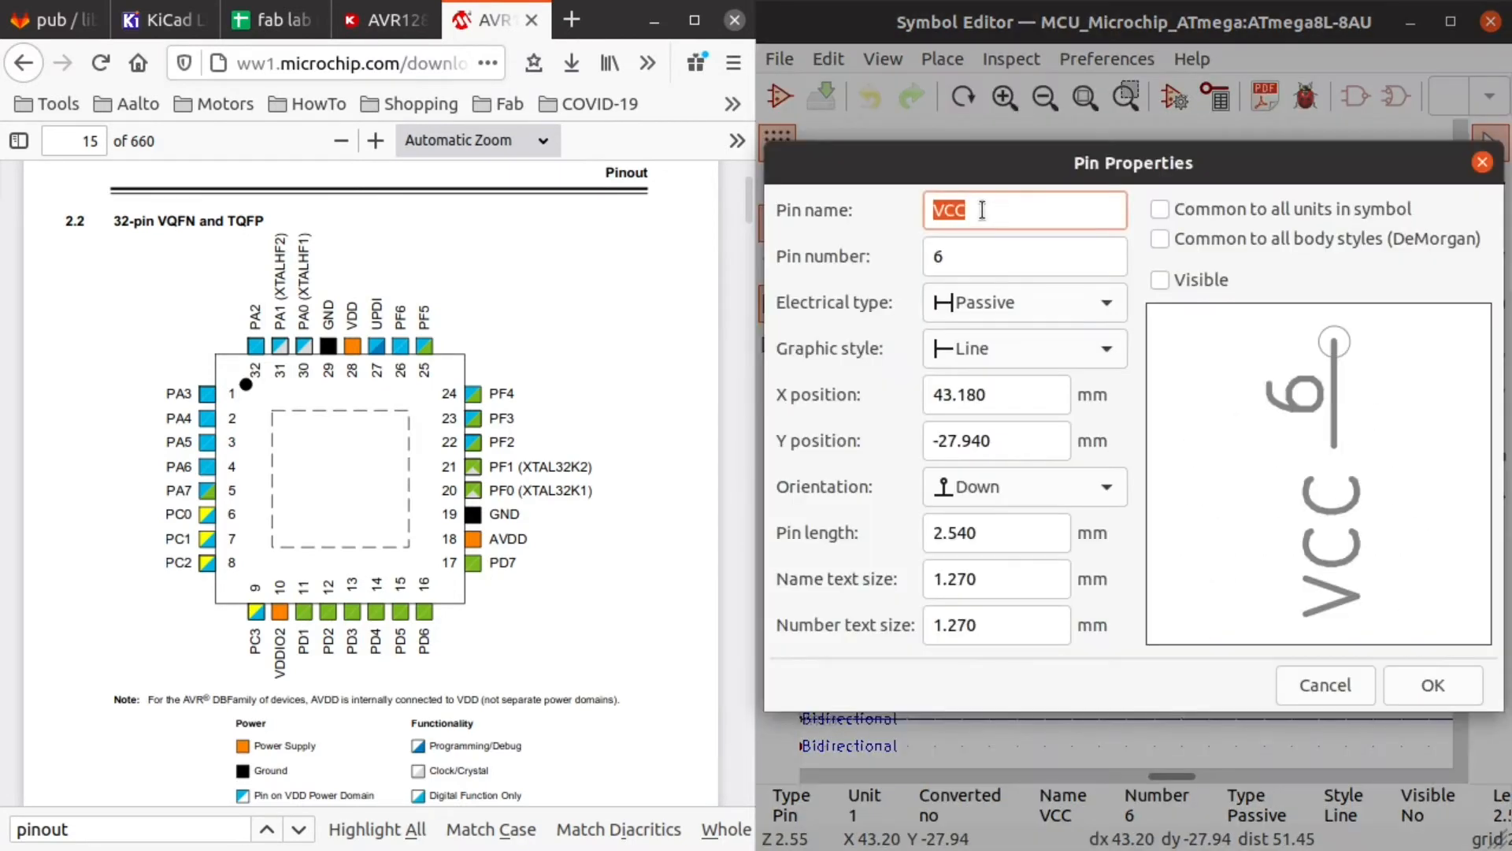
type("PC0")
left_click(1024, 303)
left_click(1046, 235)
left_click(1201, 280)
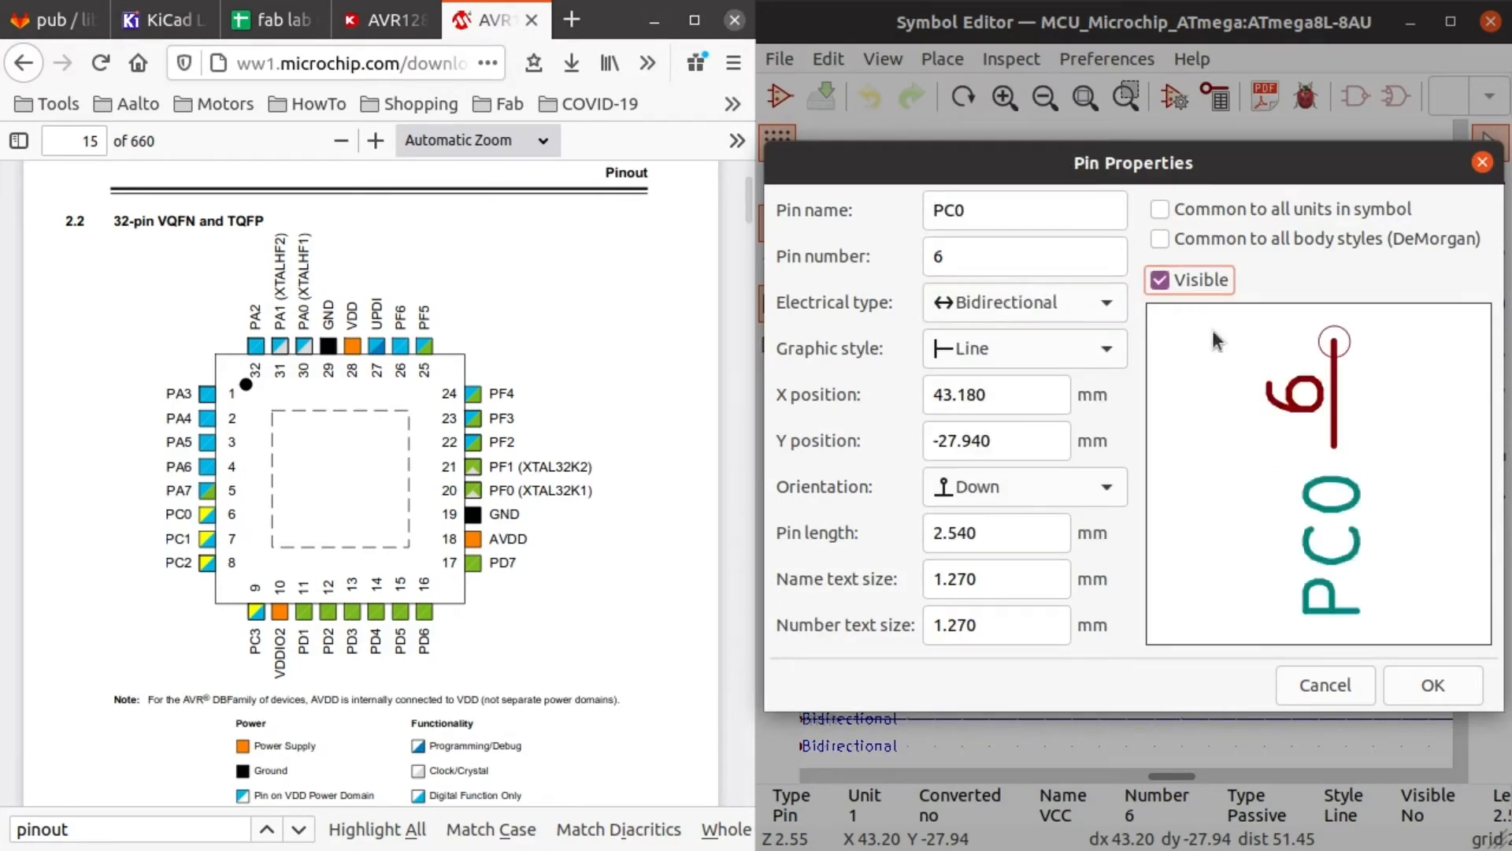
left_click(1433, 684)
key("r")
key("r")
scroll(1075, 416, "up", 4)
key("r")
left_click(1127, 444)
Step: Move pin 7 one grid step below PC0, rotated to face the body, and rename it as PC1
scroll(1127, 444, "down", 5)
middle_click_drag(1089, 695, 1328, 687)
middle_click_drag(1004, 581, 1167, 554)
key("m")
scroll(1127, 444, "up", 4)
key("r")
key("r")
left_click(1127, 444)
double_click(1127, 452)
type("PC1")
key("Return")
Step: Move pin 8 one grid step below PC1, rotated to face the body, and rename it as PC2
scroll(1047, 713, "down", 6)
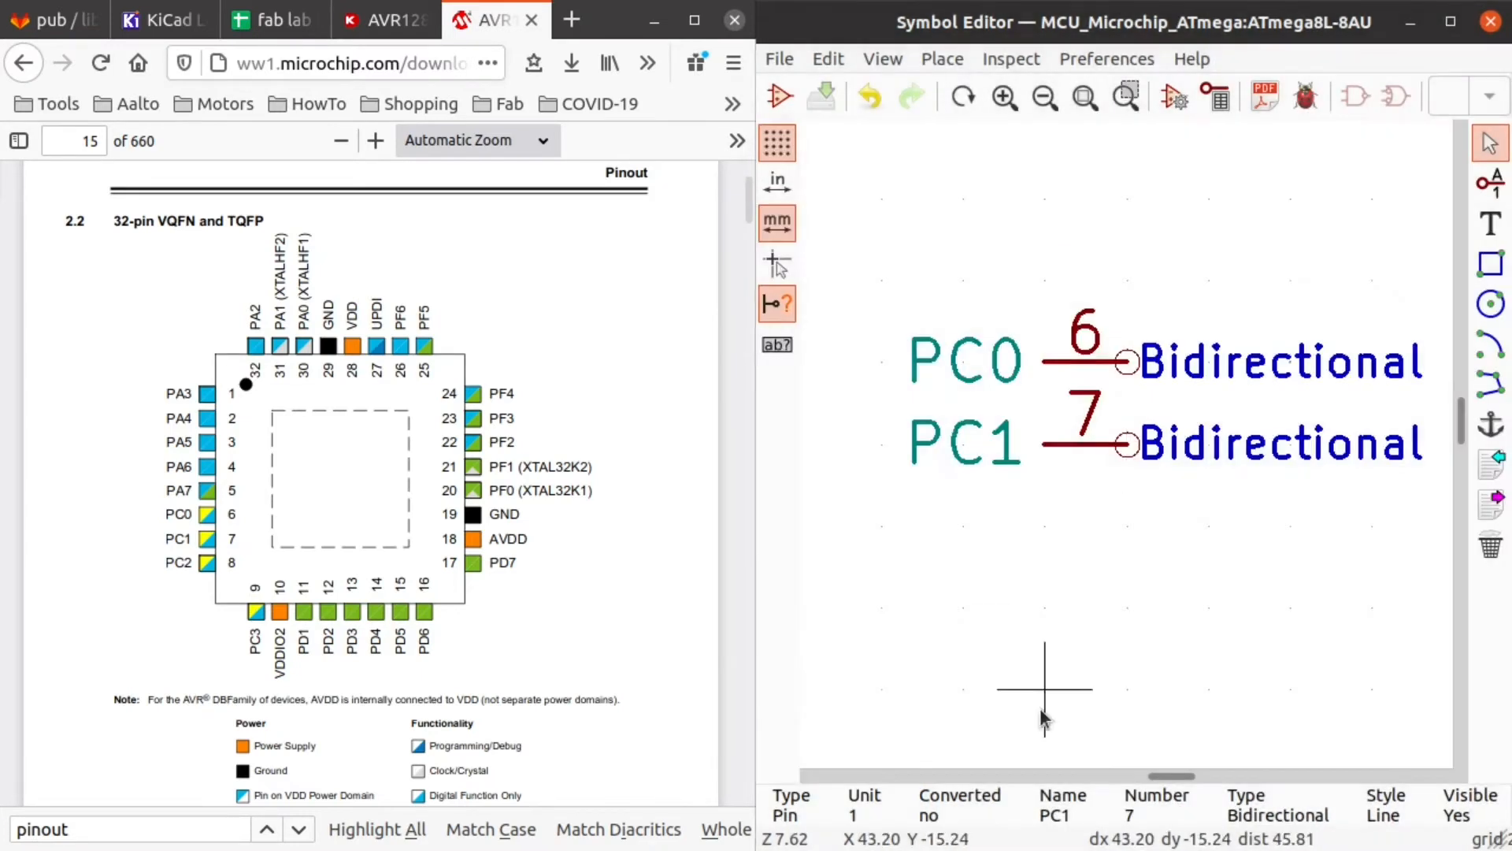
scroll(837, 473, "up", 7)
key("m")
left_click(852, 440)
scroll(979, 364, "down", 5)
scroll(1127, 444, "up", 7)
key("r")
key("r")
left_click(1046, 383)
double_click(1045, 387)
type("PC2")
key("Return")
Step: Move pin 9 one grid step below PC2 and rename it as PC3
scroll(1127, 442, "down", 4)
middle_click_drag(1111, 744, 1170, 406)
scroll(1206, 668, "up", 5)
key("m")
scroll(1097, 314, "down", 7)
scroll(935, 318, "up", 3)
left_click(1150, 433)
scroll(1138, 438, "up", 6)
double_click(1151, 438)
type("PC3")
key("Return")
Step: Move pin 10 (PD6) to the free area above the body's upper edge, rotated to point down
scroll(1151, 437, "down", 5)
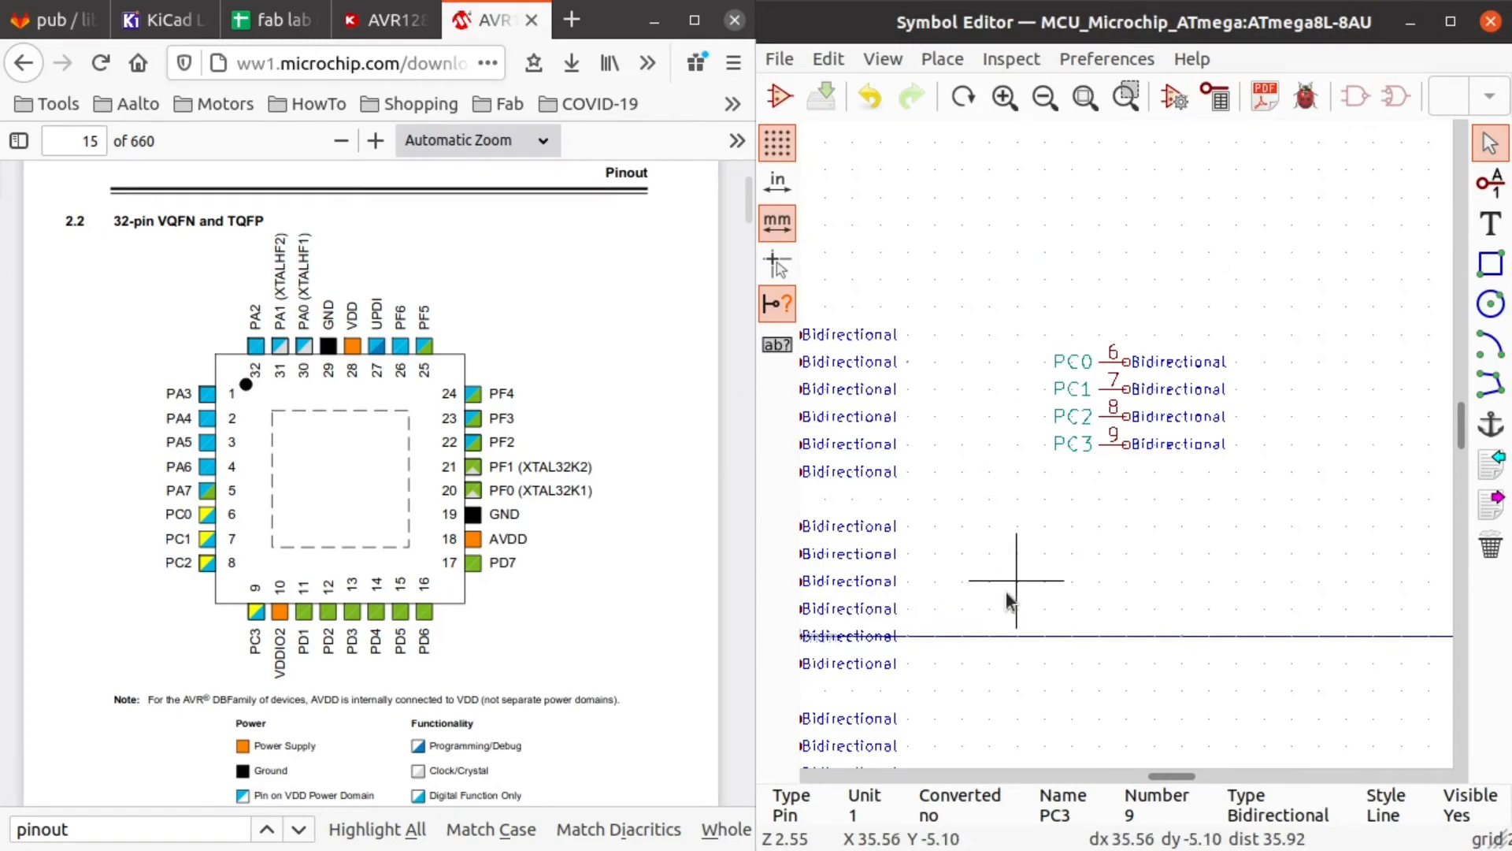
middle_click_drag(997, 606, 1157, 456)
middle_click_drag(1096, 679, 1202, 528)
middle_click_drag(1042, 549, 1210, 499)
scroll(1150, 478, "down", 2)
scroll(974, 376, "down", 3)
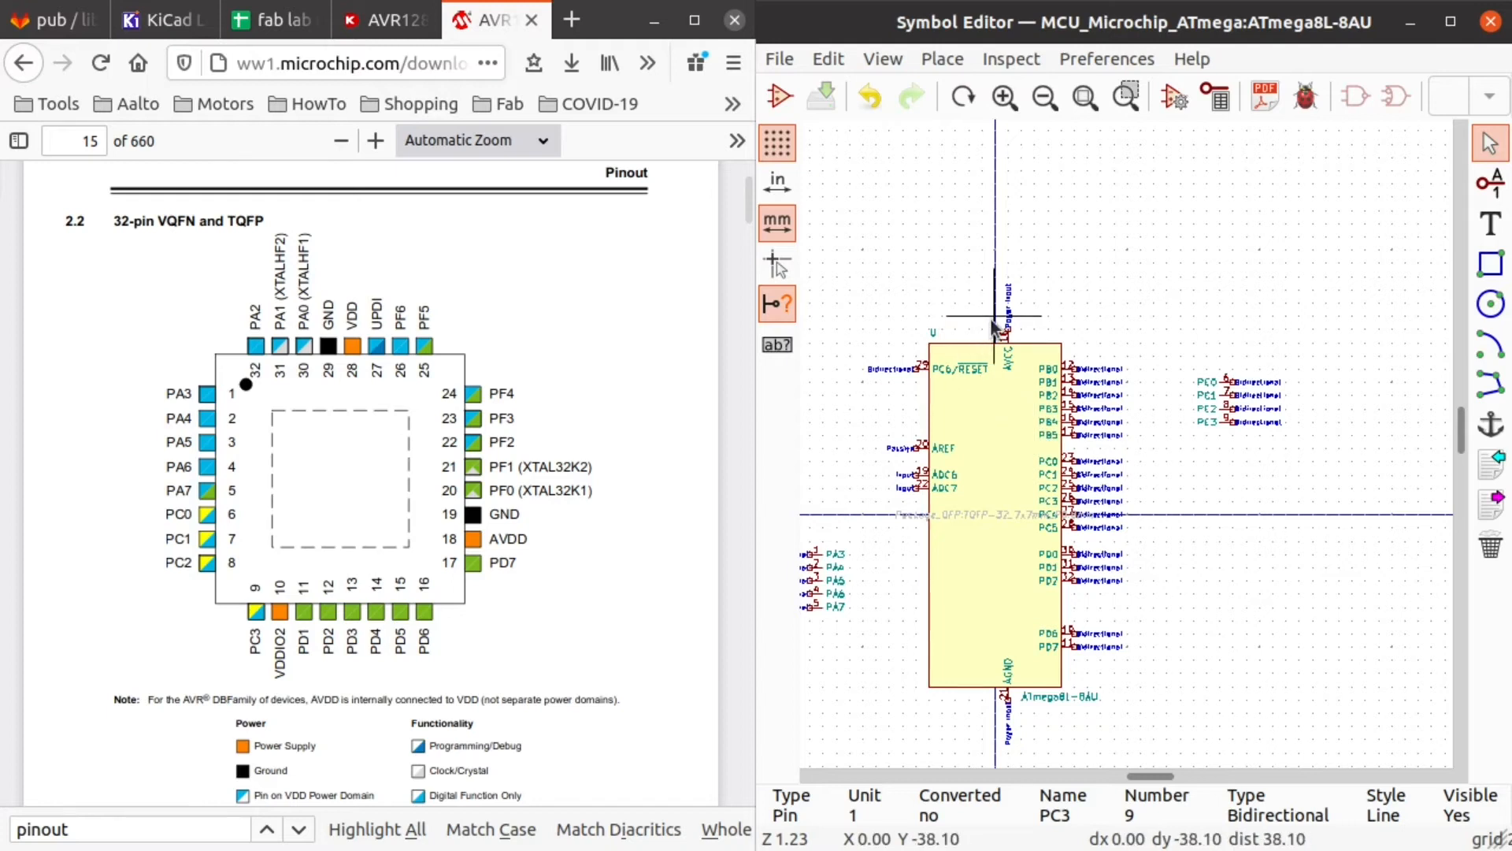
scroll(996, 316, "up", 3)
scroll(1123, 442, "down", 1)
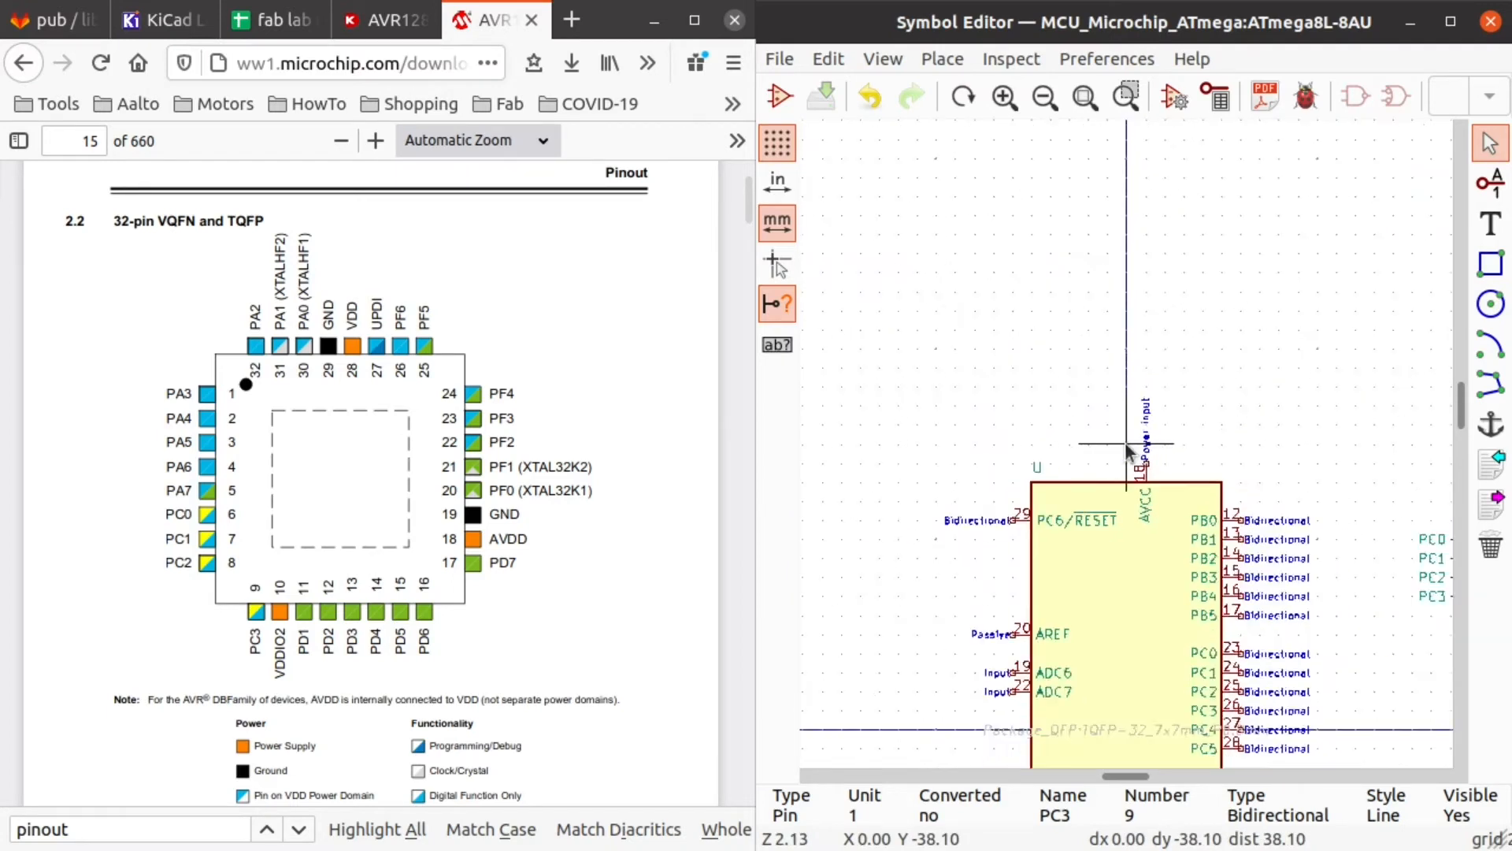
scroll(1126, 447, "up", 3)
middle_click_drag(1093, 580, 1120, 352)
scroll(1071, 446, "down", 1)
scroll(1317, 758, "down", 1)
scroll(1165, 645, "up", 5)
key("m")
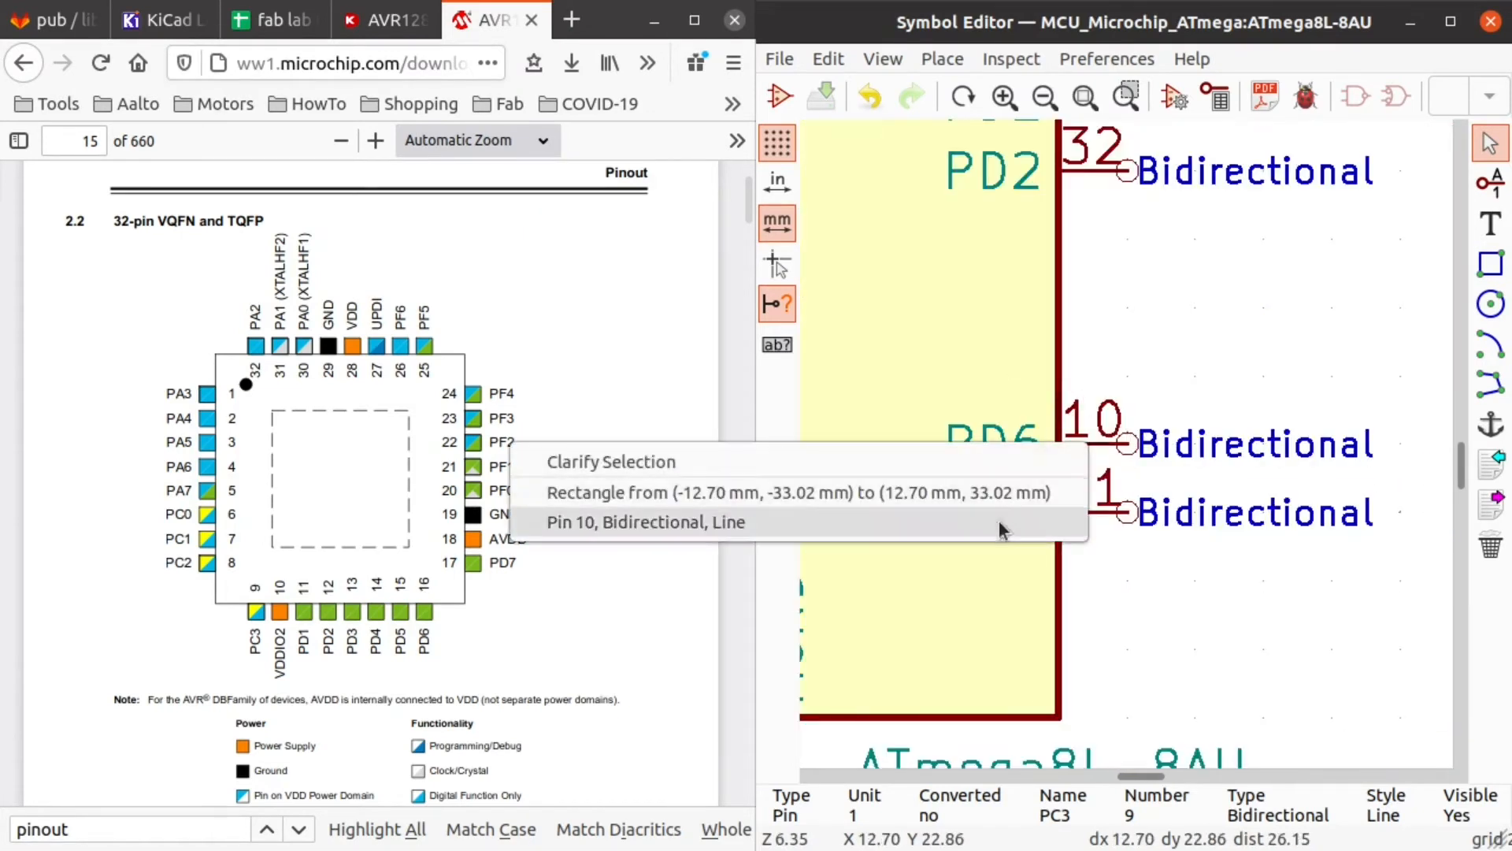
left_click(999, 521)
scroll(1106, 504, "down", 8)
scroll(1060, 297, "up", 4)
key("r")
Step: Set pin 10's electrical type to Power input and rename the pin as VDDIO2
double_click(993, 264)
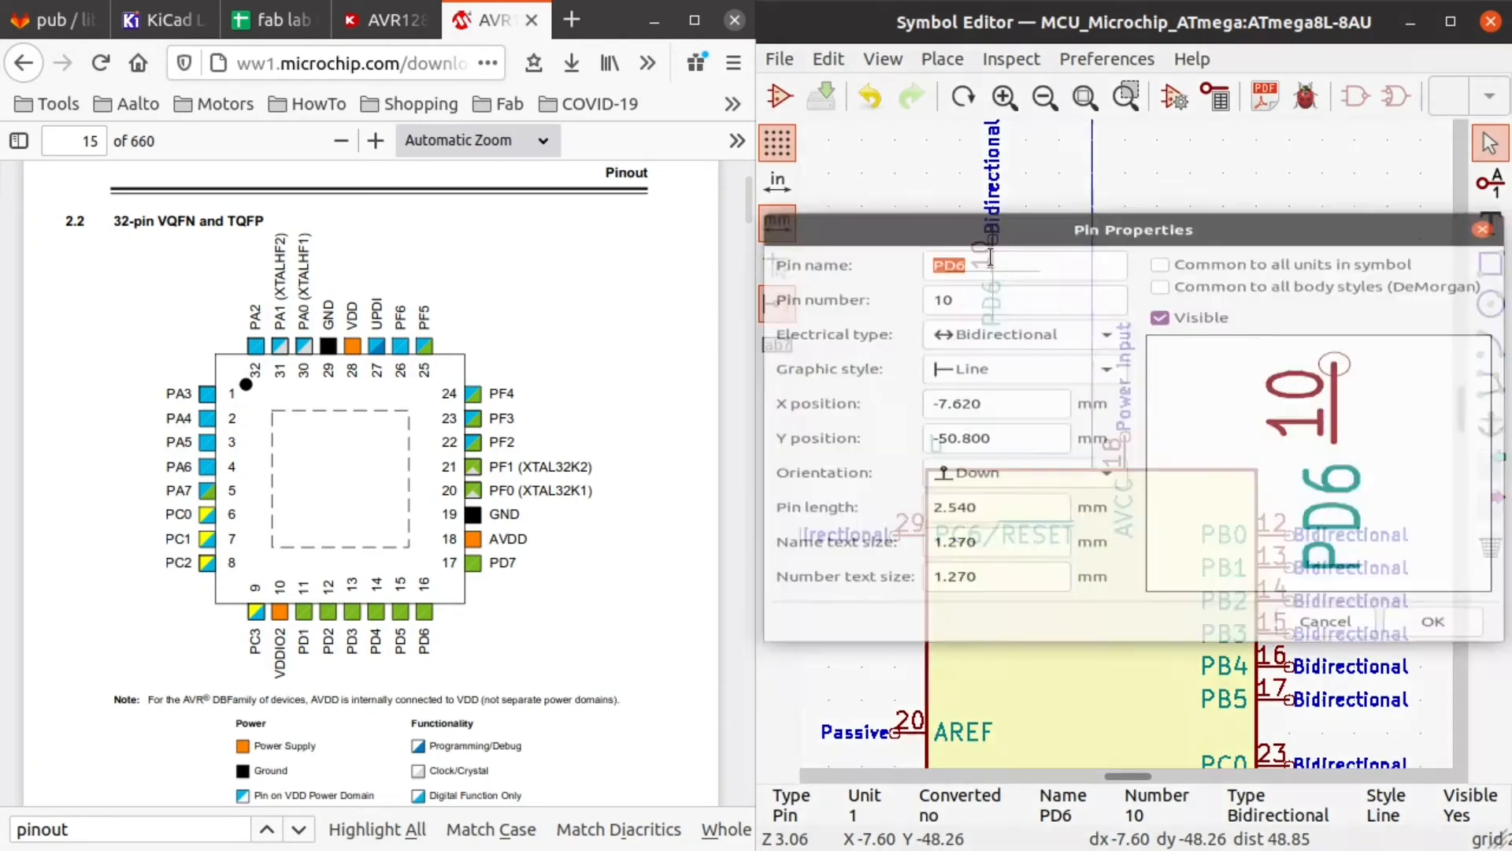
left_click(1026, 309)
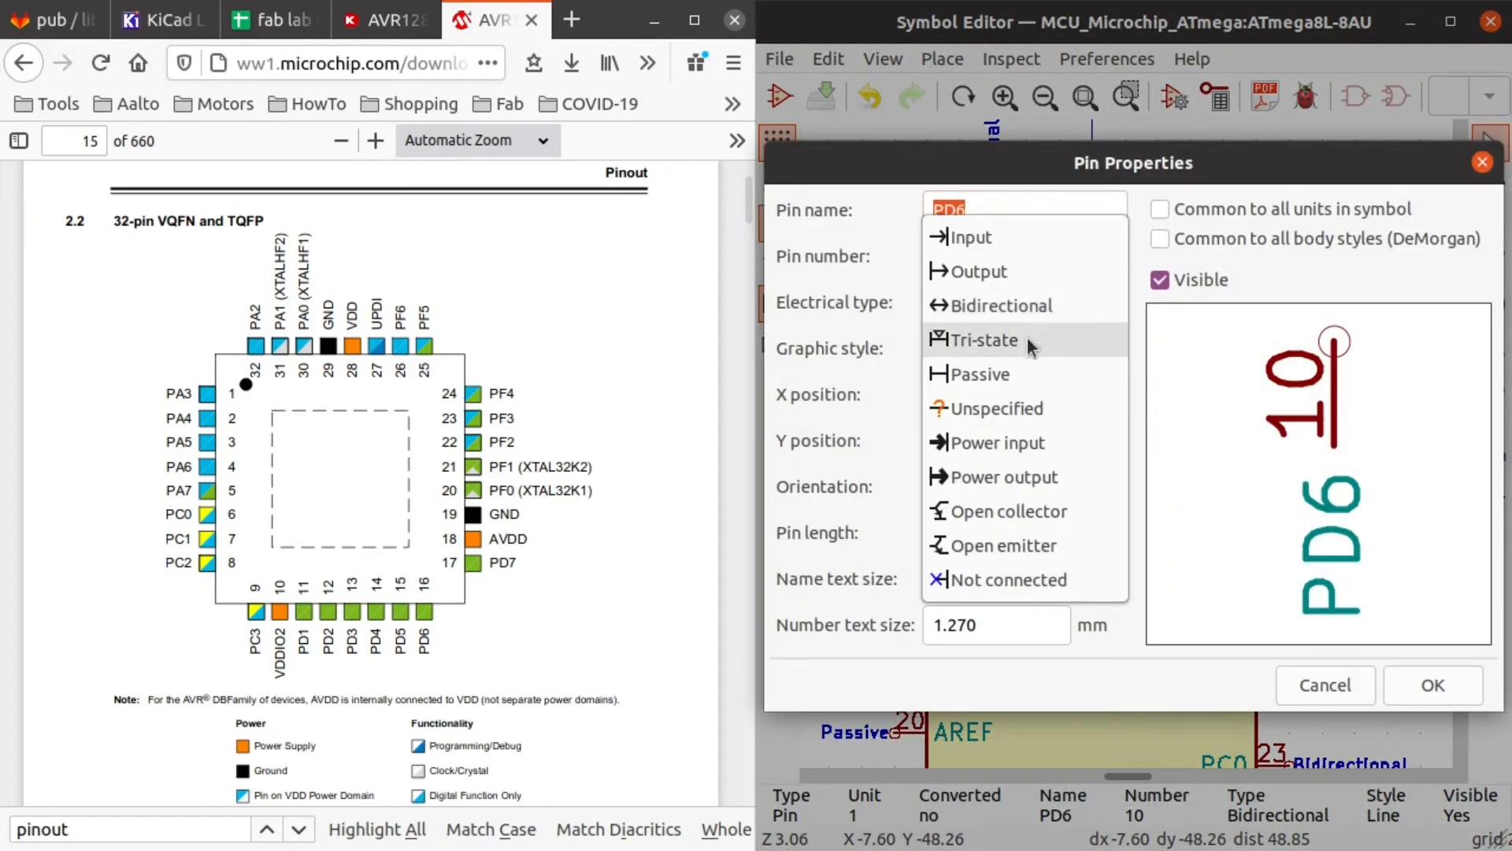
left_click(1005, 441)
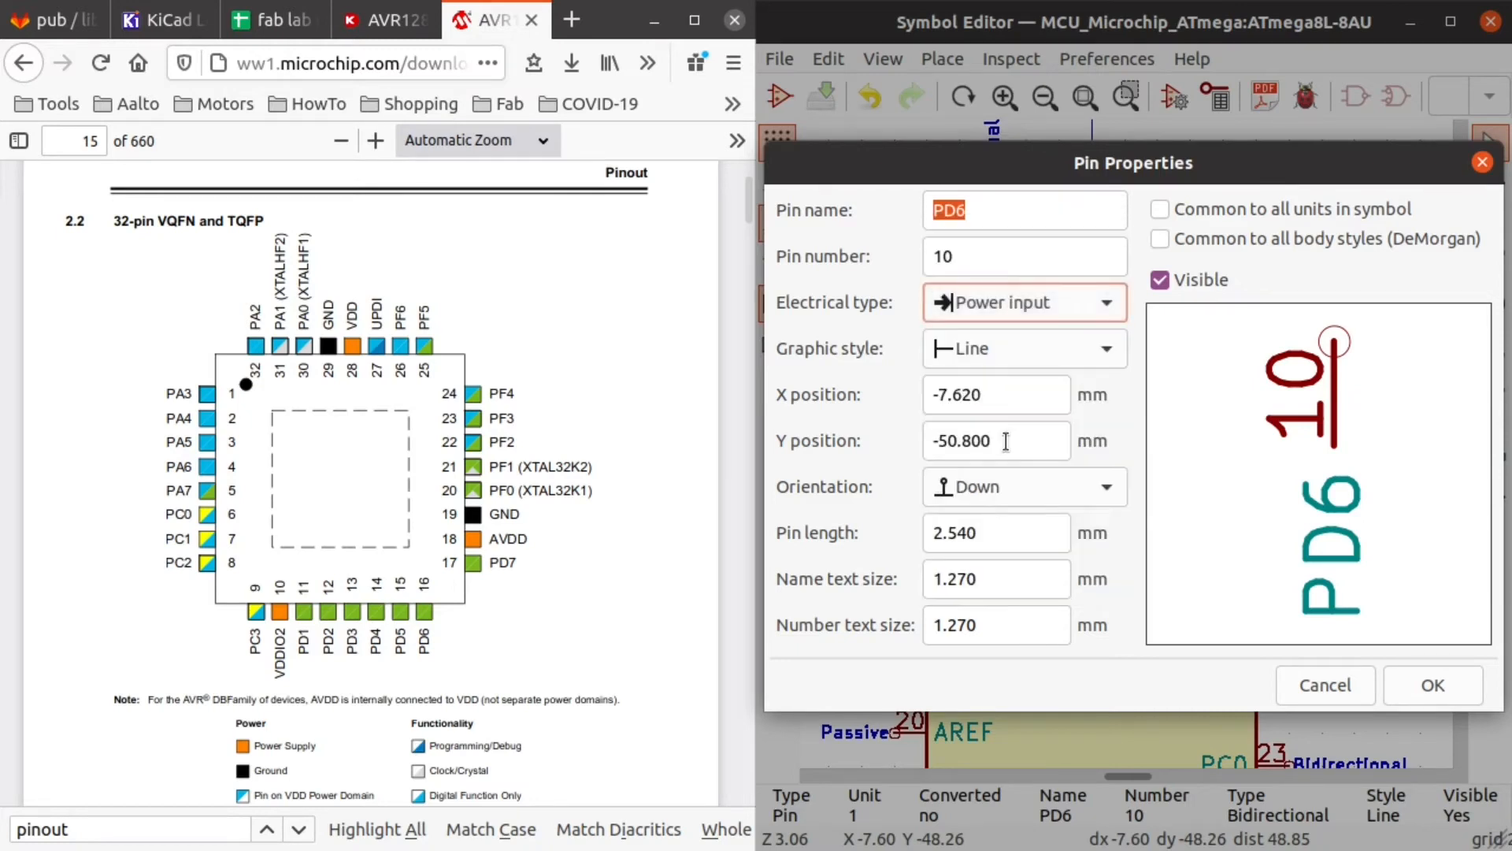
left_click(1005, 206)
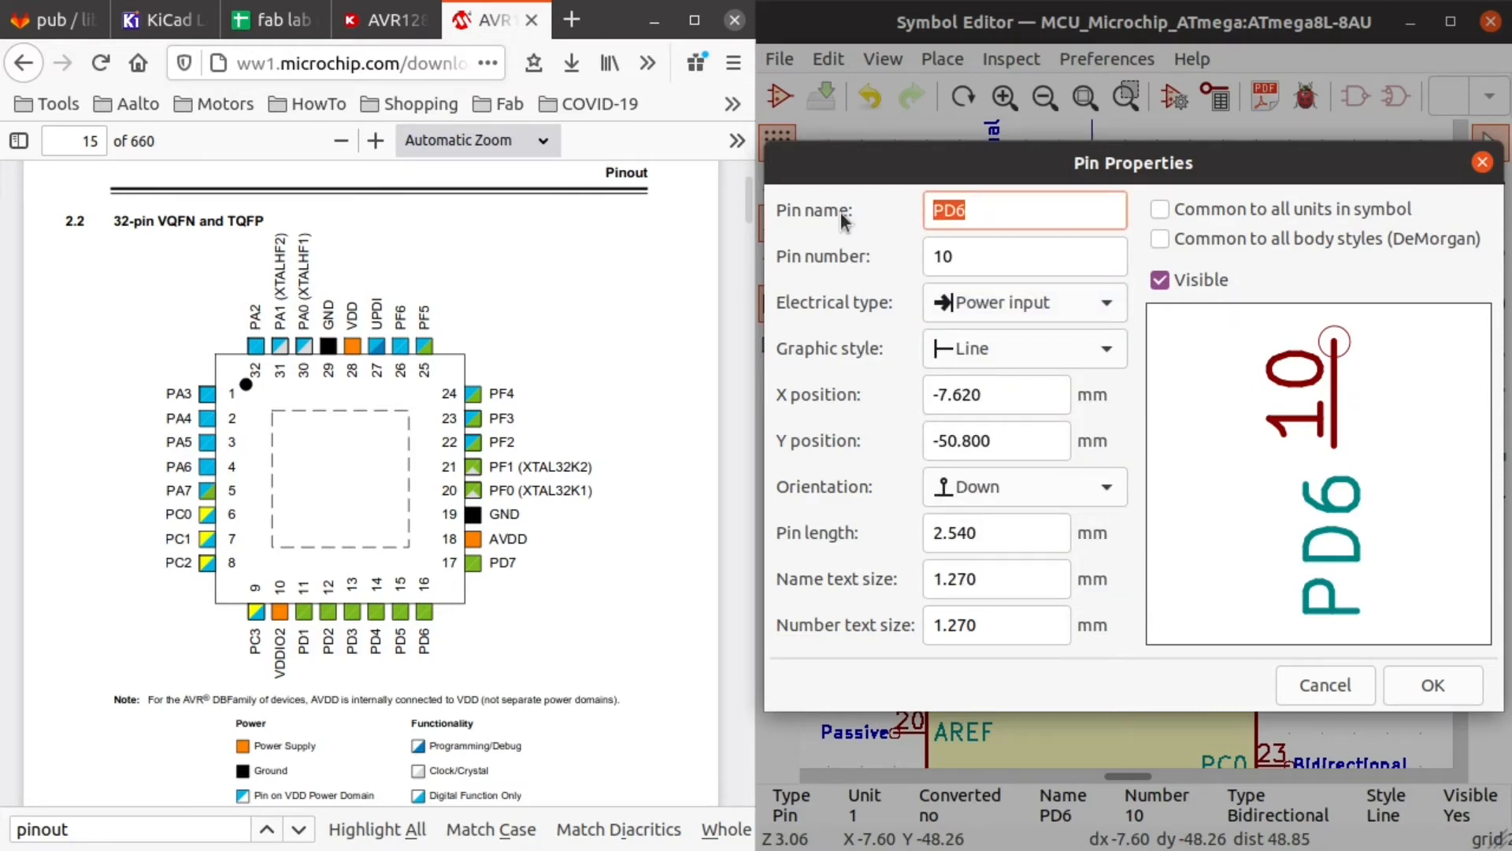
type("VFF")
key("BackSpace")
key("BackSpace")
type("DD")
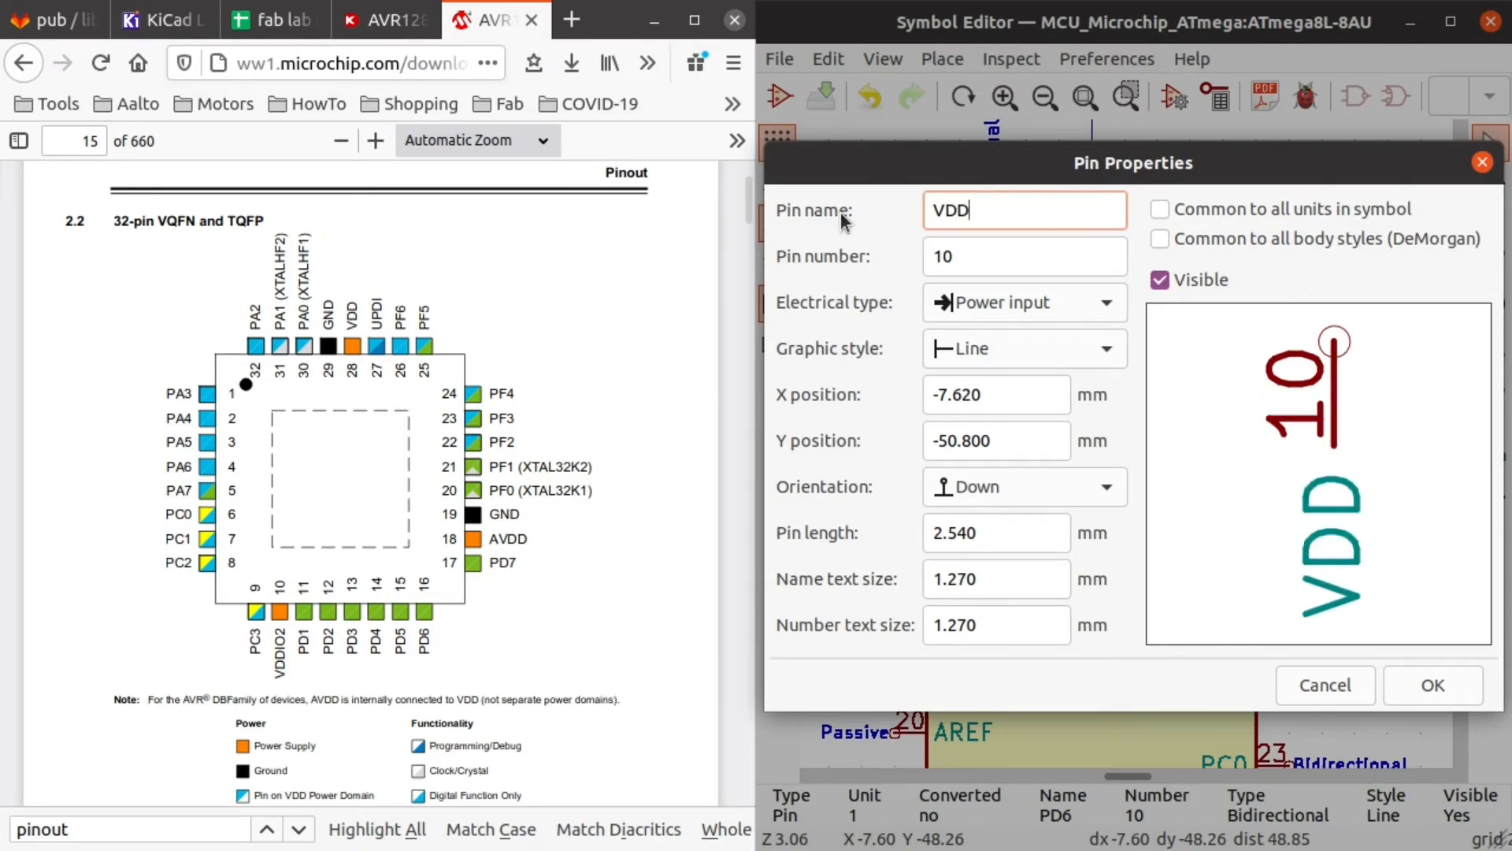
type("IO")
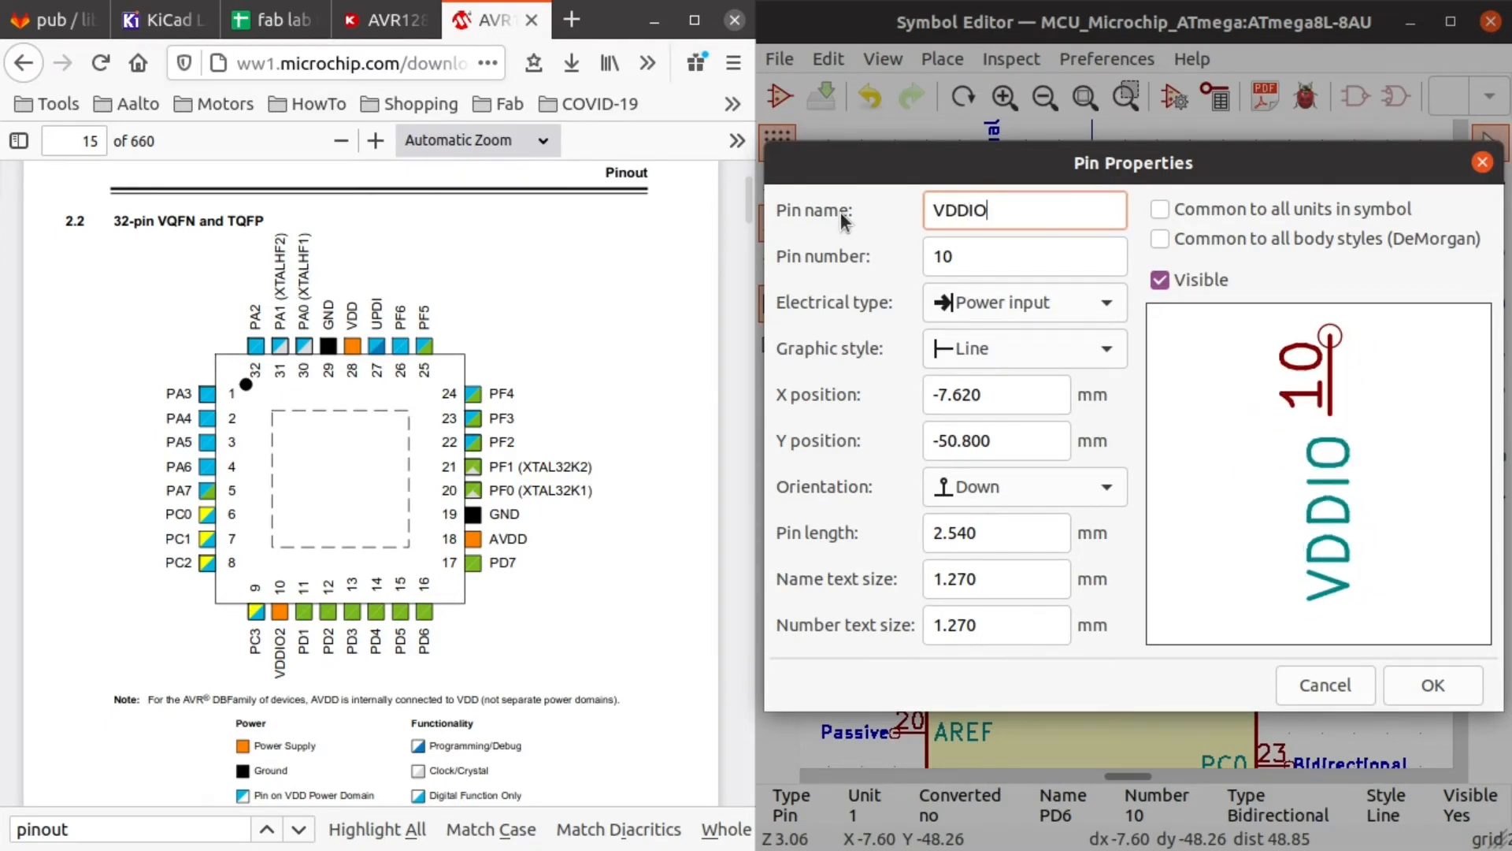
type("2")
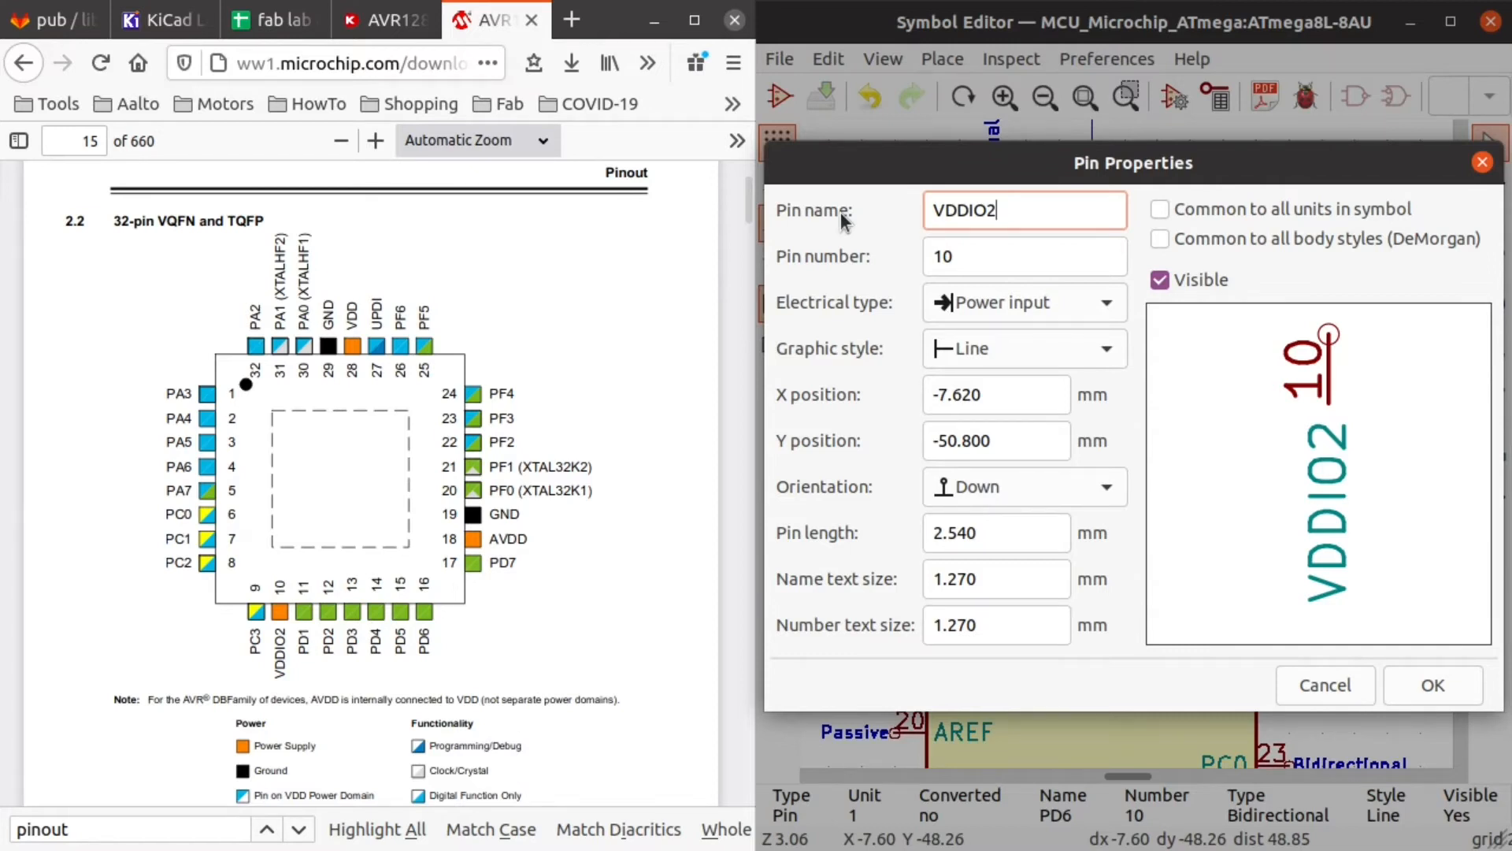
left_click(1451, 687)
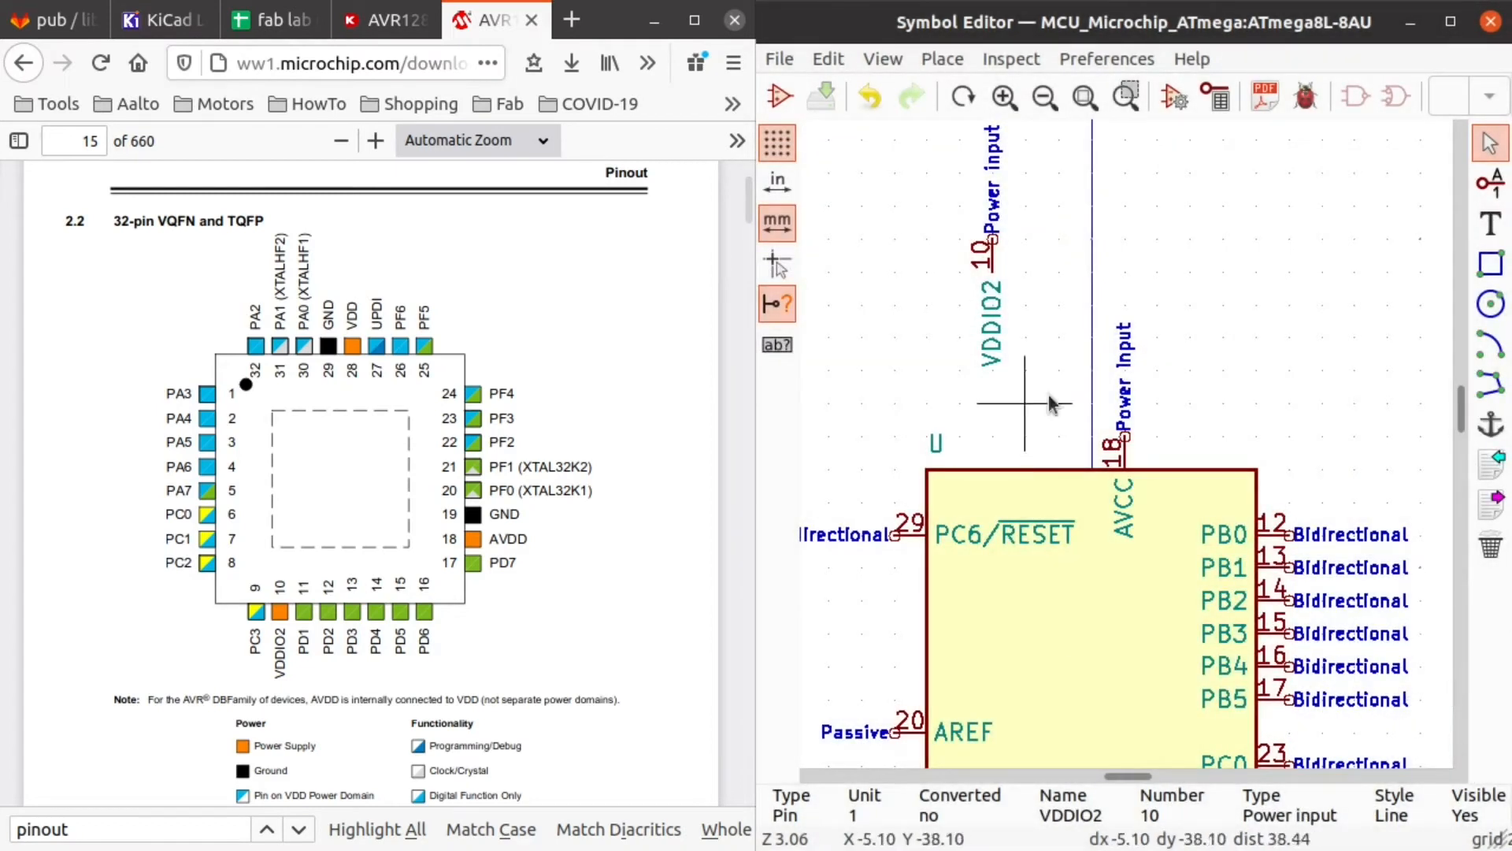
Step: Place pins 11 and 12 one grid step apart in a new group below PC3, and name them PD1 and PD2
scroll(1064, 378, "down", 3)
scroll(1094, 449, "up", 4)
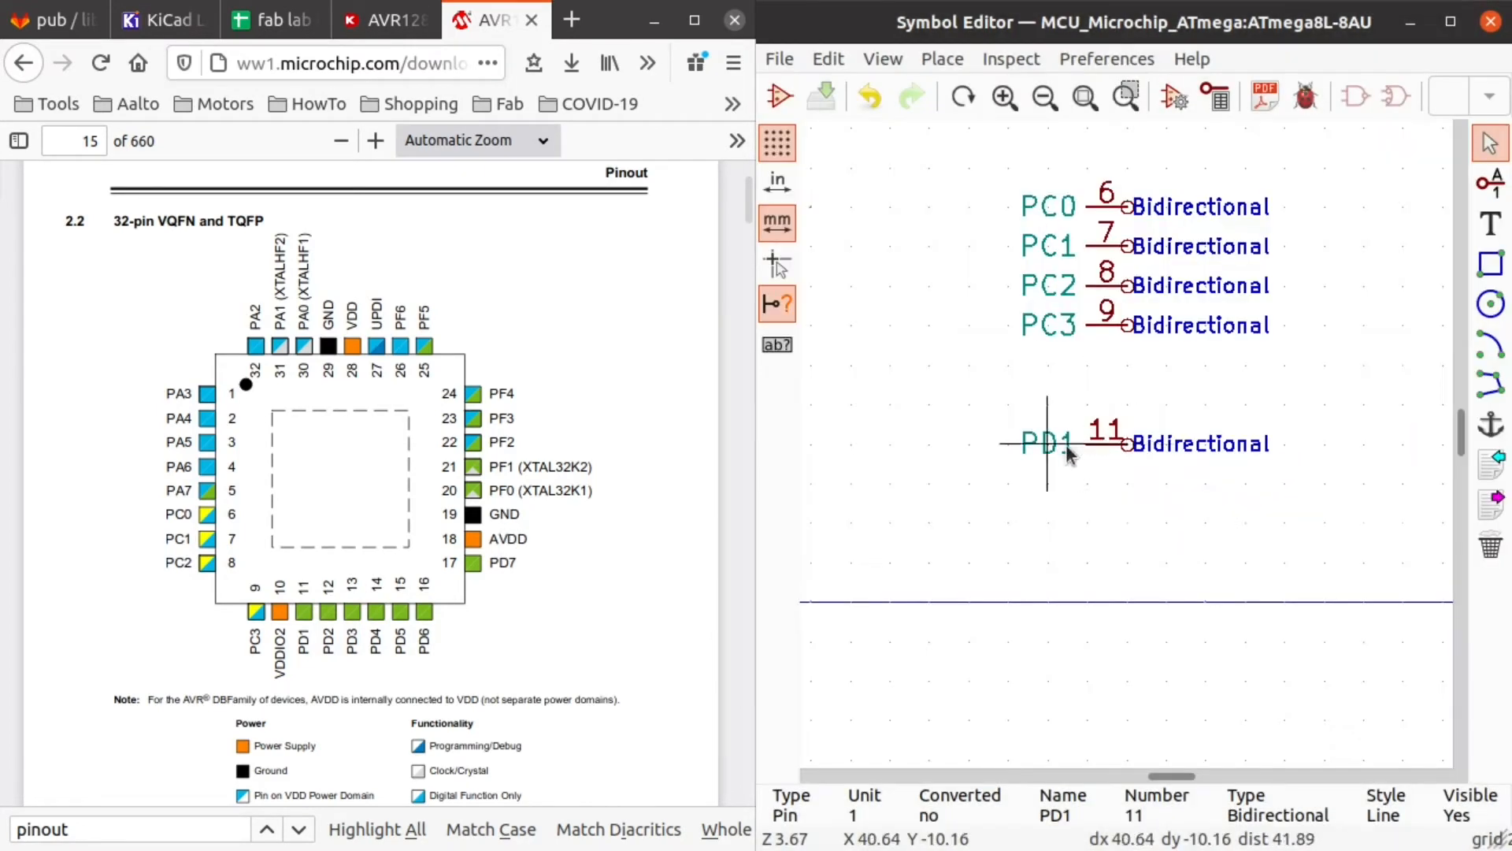
scroll(1055, 489, "down", 5)
key("m")
scroll(1189, 425, "up", 7)
left_click(1082, 441)
type("ePD2")
key("Return")
Step: Move pins 13 and 14 directly below PD2 at one grid step each and rename them as PD3 and PD4
scroll(1126, 444, "down", 4)
scroll(1158, 442, "up", 5)
left_click(1124, 442)
type("ePD3")
key("Return")
scroll(1024, 410, "down", 4)
scroll(901, 380, "up", 6)
type("ePD4")
key("Return")
Step: Move pins 15 and 16 directly below PD4 at one grid step each and rename them as PD5 and PD6
scroll(1110, 442, "down", 5)
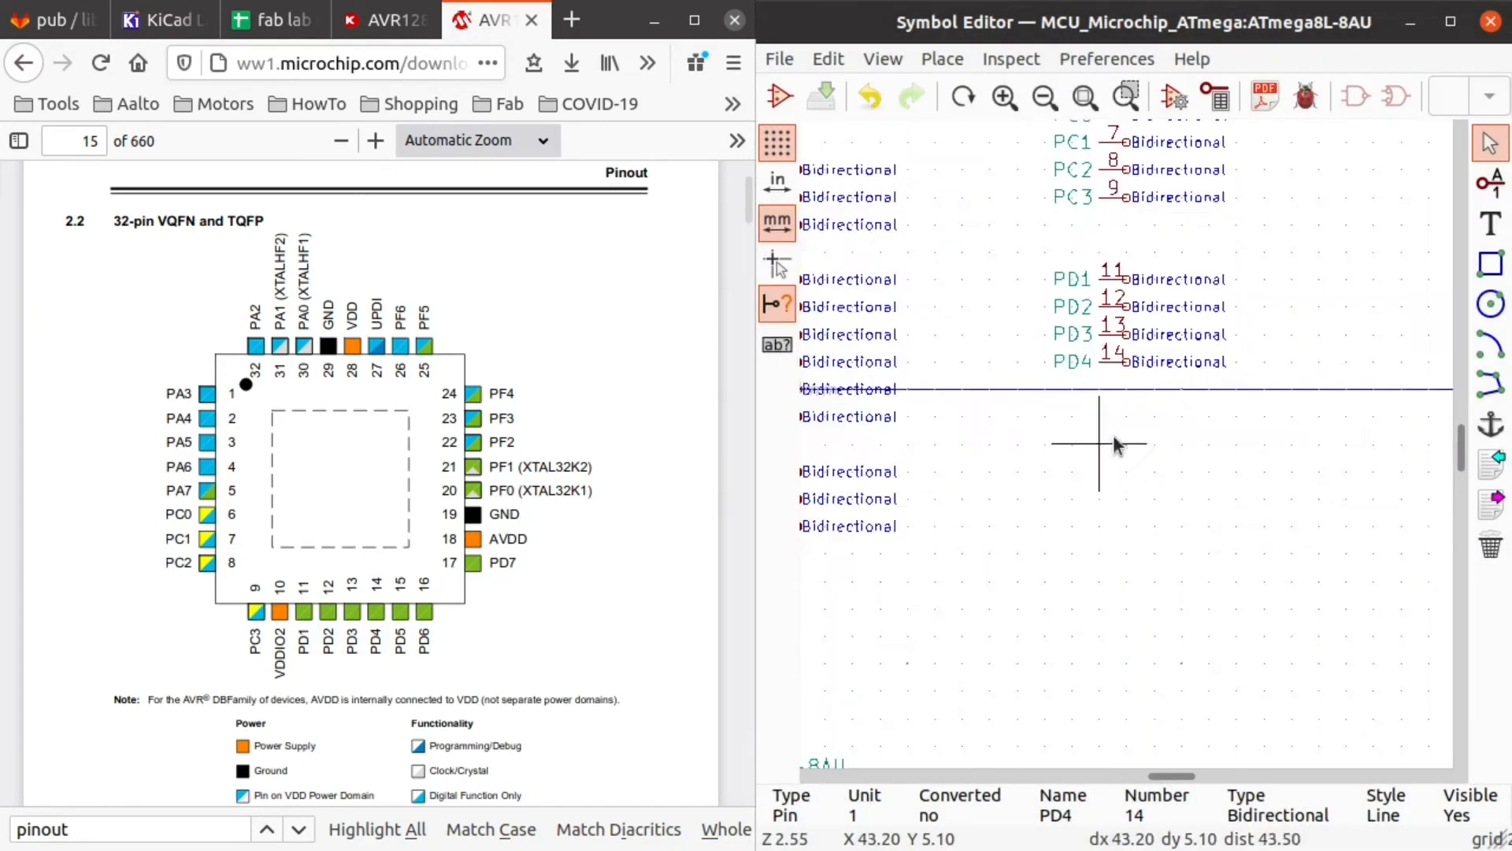
scroll(1056, 533, "up", 3)
type("ePD5")
key("Return")
key("m")
scroll(1127, 444, "up", 6)
left_click(1127, 359)
type("ePD6")
key("Return")
Step: Move pin 17 one grid step below PD6 and rename it as PD7
scroll(1124, 443, "down", 9)
key("m")
left_click(1063, 446)
type("ePD7")
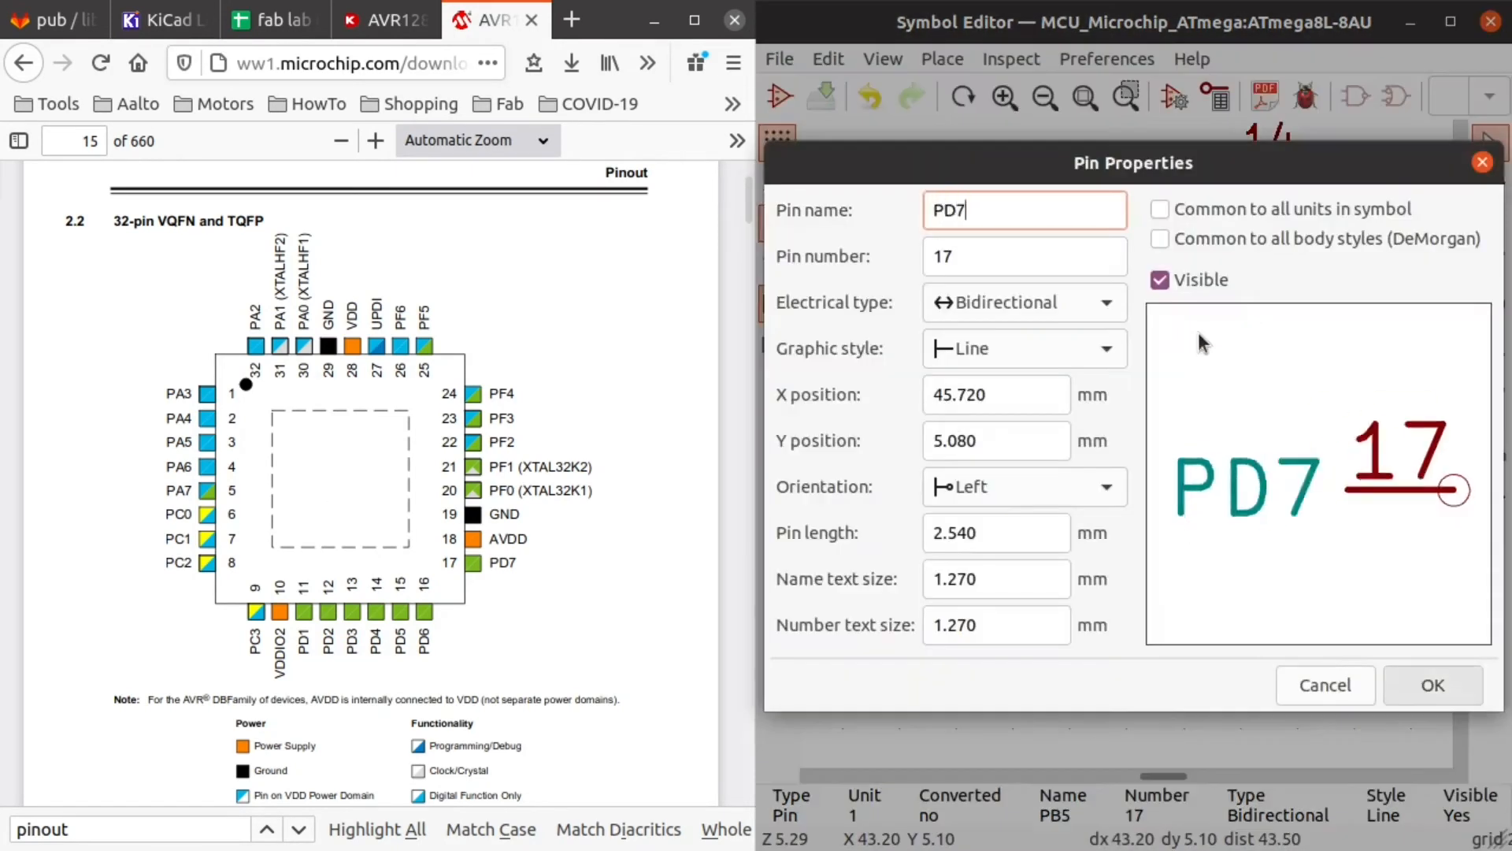
key("Return")
Step: Move pin 18 (AVCC) above the body, level with VDDIO2, and rename it as AVDD
scroll(1063, 446, "up", 2)
scroll(919, 453, "up", 1)
scroll(1021, 135, "up", 4)
key("m")
left_click(1055, 611)
scroll(1173, 158, "up", 1)
left_click(1130, 442)
type("eAVDD")
key("Return")
Step: Move pin 19 (ADC6) below the body, rotated to point up, set its type to Power input and rename it as GND
scroll(1131, 447, "down", 3)
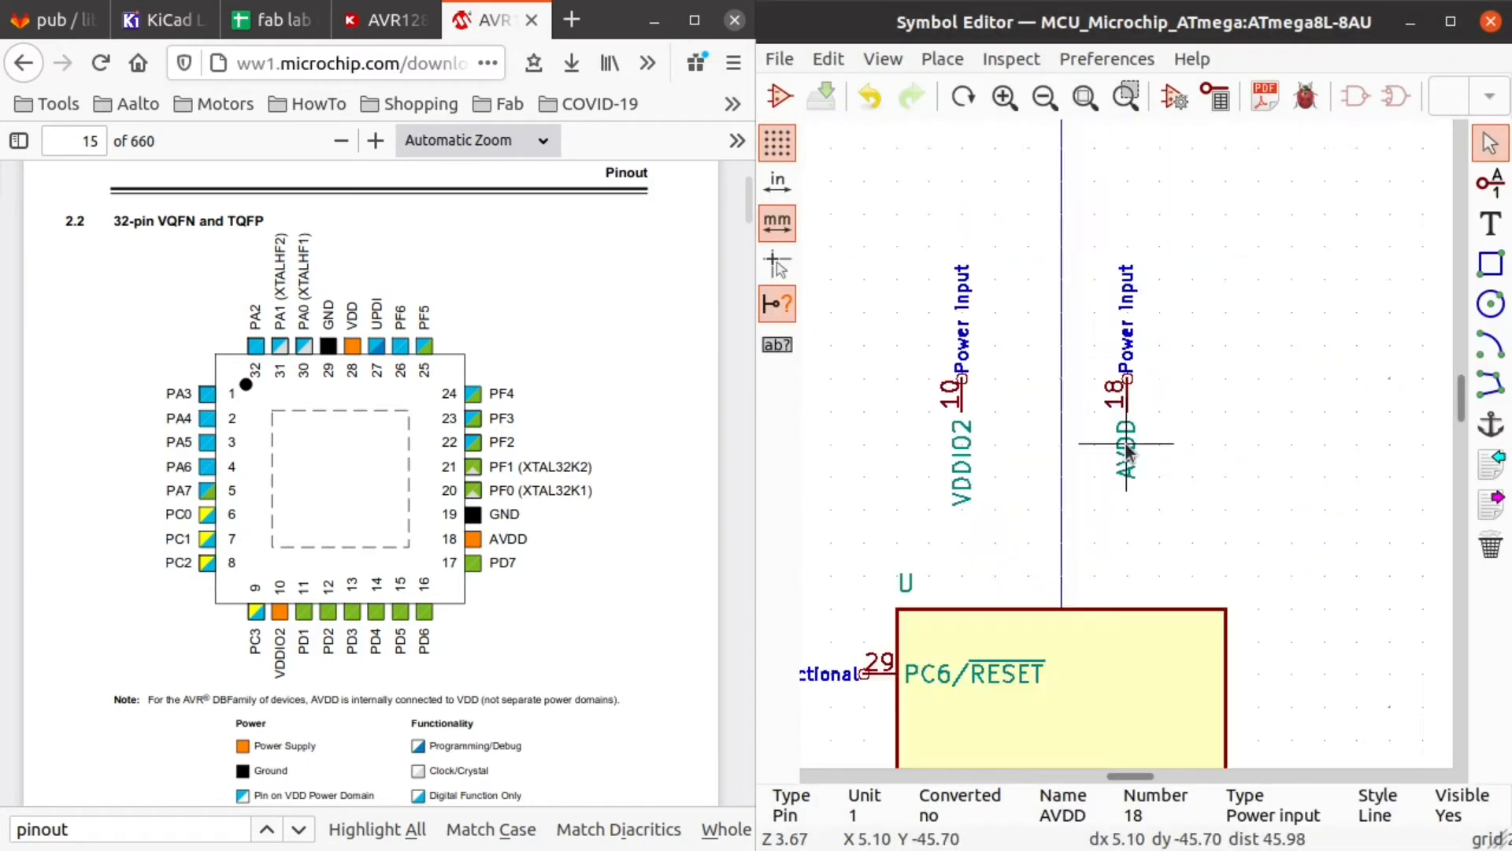
key("m")
key("r")
scroll(1126, 444, "down", 3)
left_click(1175, 554)
key("e")
left_click(980, 306)
left_click(997, 511)
key("shift+Tab")
key("shift+Tab")
type("GND")
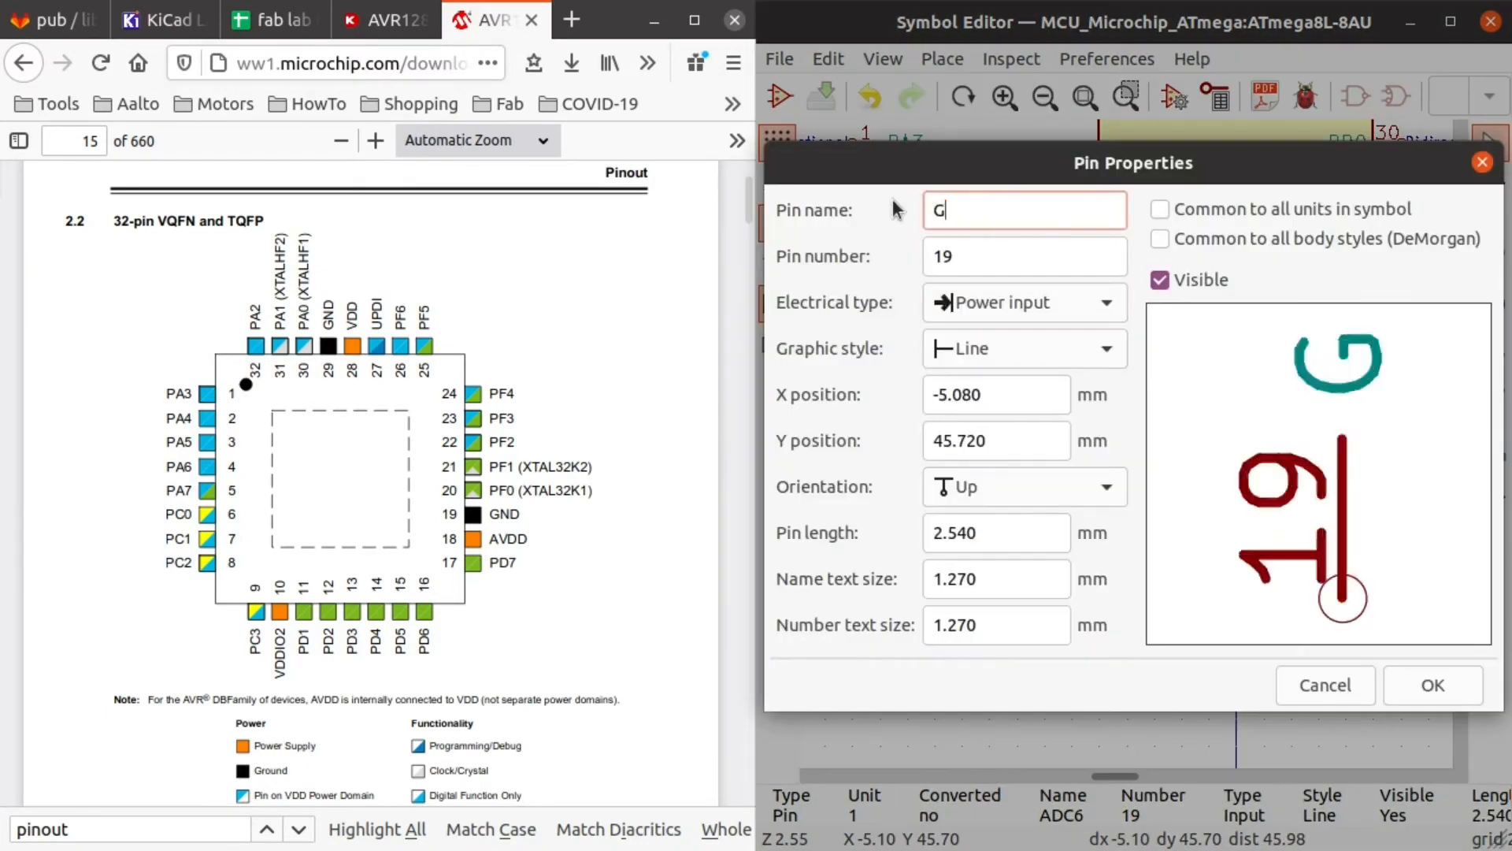
key("Return")
Step: Check pin 20's PF0 (XTAL32K1) label in the datasheet's pinout diagram
double_click(569, 489)
scroll(1397, 332, "down", 1)
middle_click_drag(1126, 444, 799, 523)
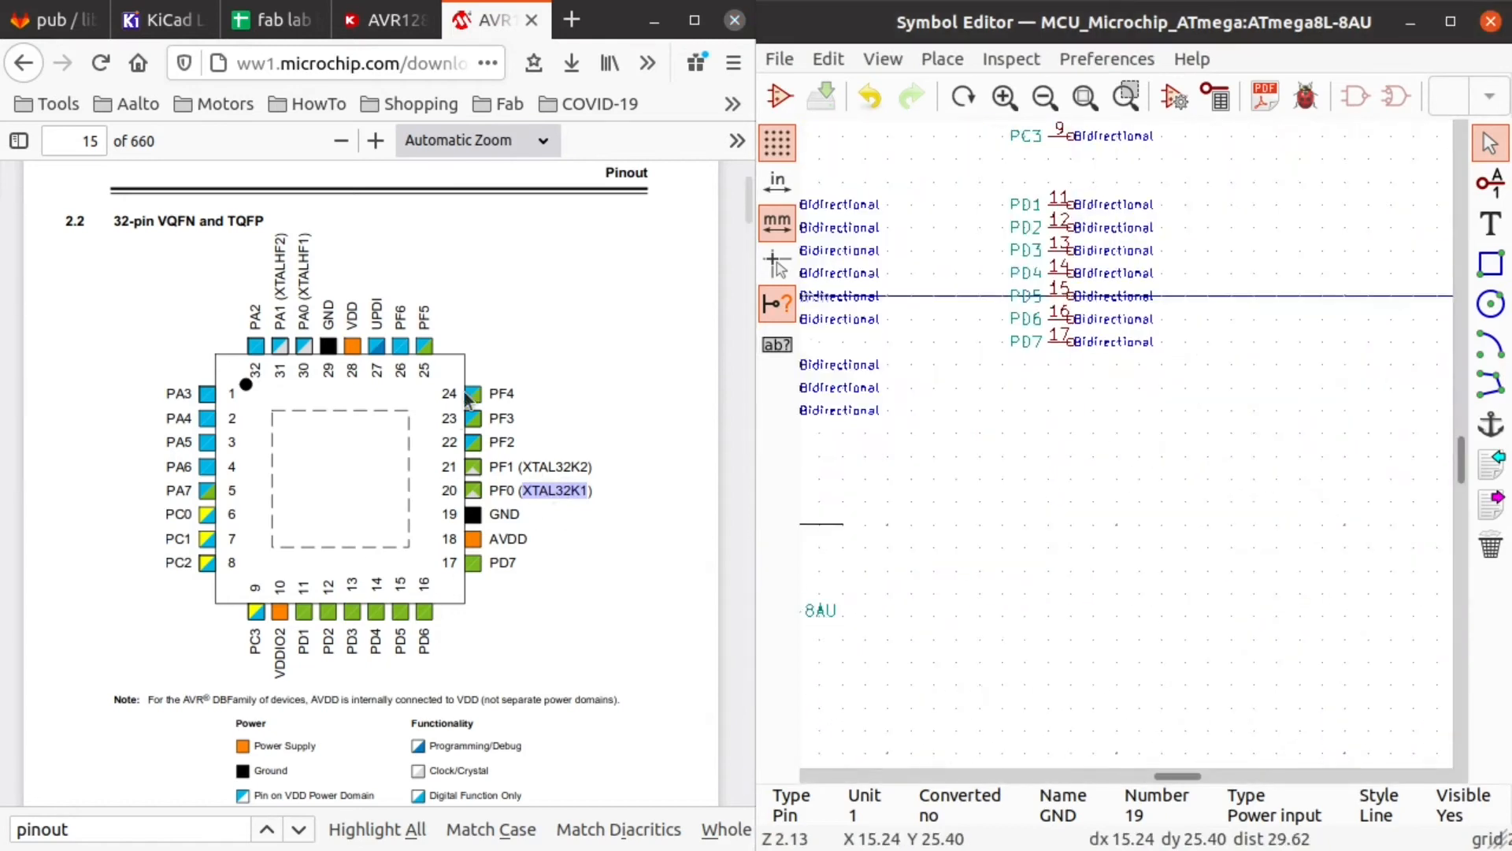
Step: Rename pin 20 to "PF0 (XTAL32K1)" in its pin properties
scroll(1160, 441, "up", 5)
scroll(1184, 447, "down", 3)
type("ePF0")
key("Return")
scroll(1260, 413, "down", 2)
key("e")
left_click(982, 206)
type("()")
key("Left")
type("XTAL")
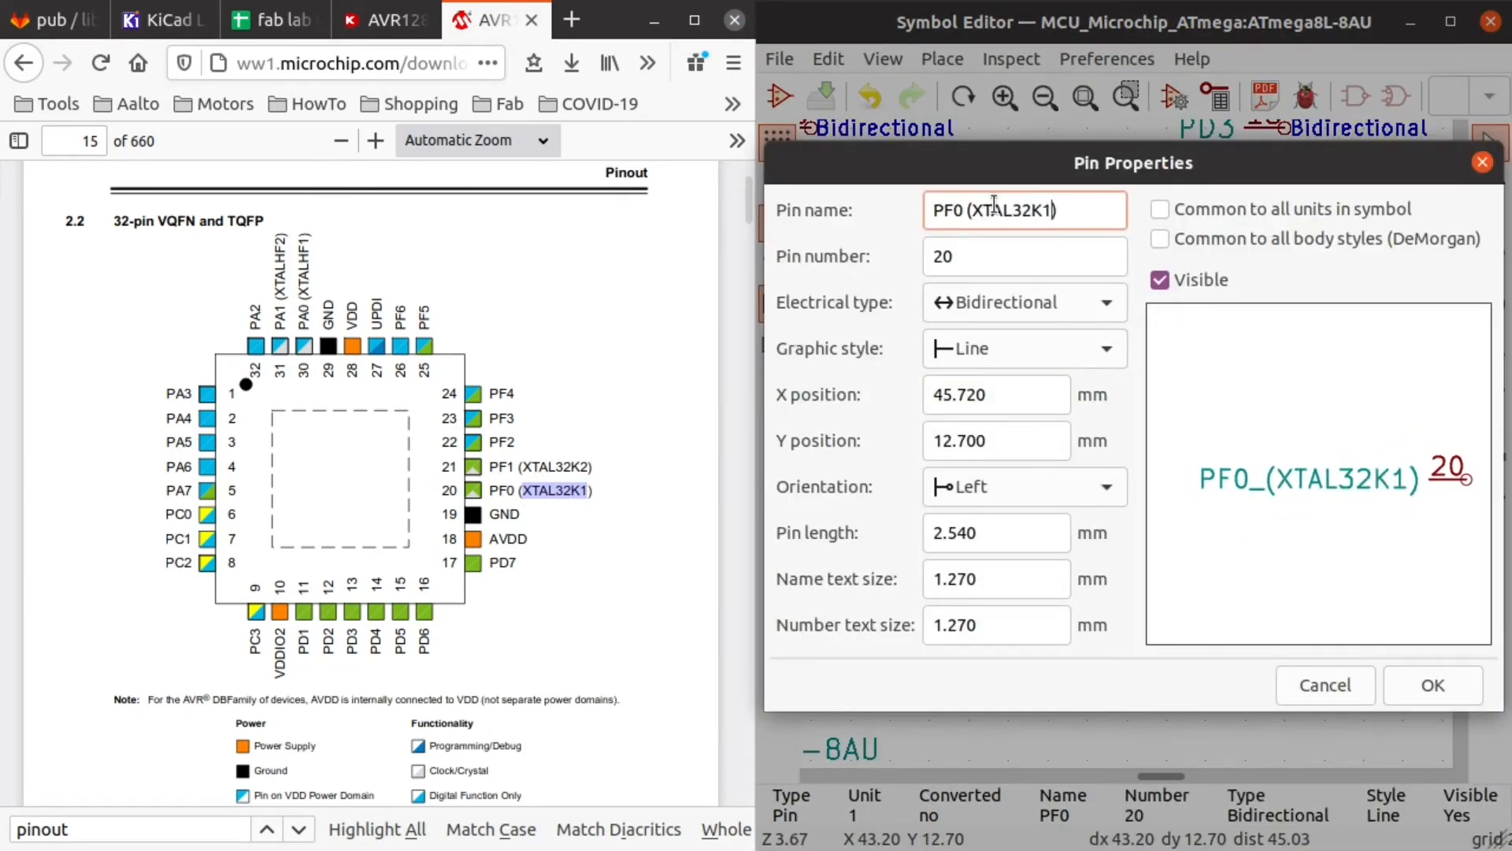
left_click(1424, 687)
Step: Move pin 21 (AGND) directly below pin 20 and rotate it to match that column
scroll(1118, 441, "down", 4)
scroll(945, 621, "up", 4)
key("m")
left_click(1091, 573)
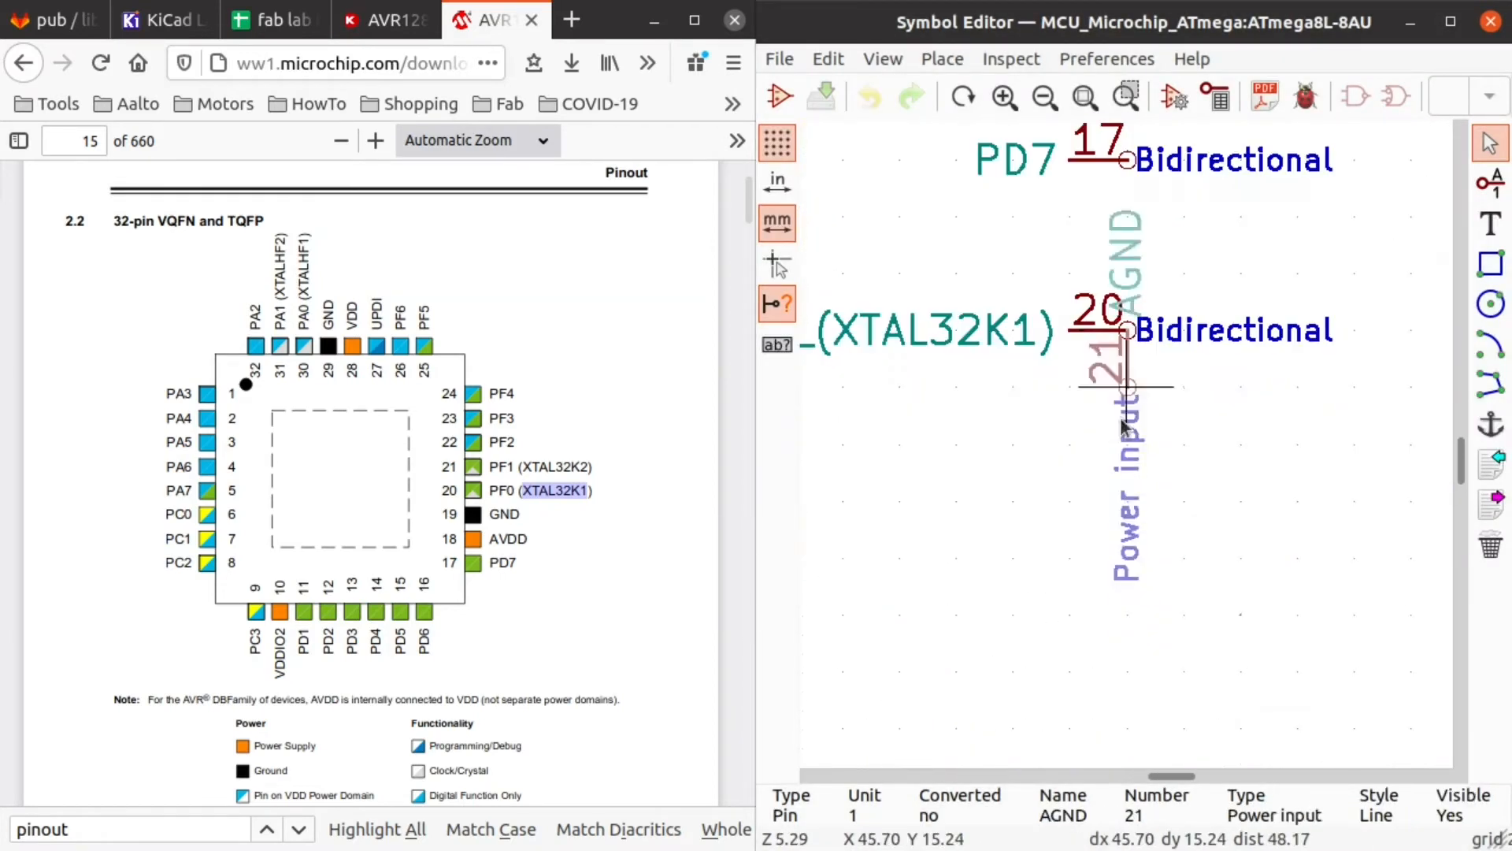
key("r")
Step: Rename pin 21 to "PF1 (XTAL32K2)" and set its electrical type to Bidirectional
key("e")
left_click(1036, 301)
left_click(1035, 168)
left_click_drag(993, 209, 821, 210)
type("PF1 ()")
key("Left")
type("XTAL32K2")
left_click(1073, 305)
left_click(1024, 306)
left_click(1434, 691)
Step: Place pin 22 below pin 21, rotated to match, and set it as PF2 with the Bidirectional electrical type
scroll(1125, 442, "down", 6)
key("m")
scroll(1198, 410, "up", 1)
left_click(1346, 633)
type("rePF2")
left_click(1027, 303)
left_click(1028, 363)
left_click(1432, 686)
Step: Stack pins 23 and 24 below pin 22 and rename them PF3 and PF4
key("m")
scroll(1126, 375, "up", 3)
left_click(1115, 375)
type("ePF3")
key("Return")
key("m")
left_click(1093, 382)
type("PF4")
key("Return")
Step: Continue the port F column by placing pins 25 and 26 and renaming them PF5 and PF6
scroll(1048, 386, "down", 5)
type("ePF5")
key("Return")
scroll(1119, 455, "up", 5)
key("m")
left_click(998, 449)
type("ePF6")
key("Return")
Step: Move pin 27 to the area left of the symbol body above PA3 and rename it UPDI
scroll(1113, 449, "down", 8)
scroll(976, 389, "up", 7)
key("m")
left_click(1134, 449)
scroll(1076, 444, "up", 3)
scroll(1076, 444, "down", 3)
left_click(1091, 405)
type("eUPDI")
key("Return")
Step: Place pin 28 beside the AVDD pin above the body and set it as VDD with the Power input type
scroll(1126, 365, "down", 4)
scroll(1431, 615, "up", 6)
key("m")
left_click(943, 459)
scroll(1127, 443, "down", 2)
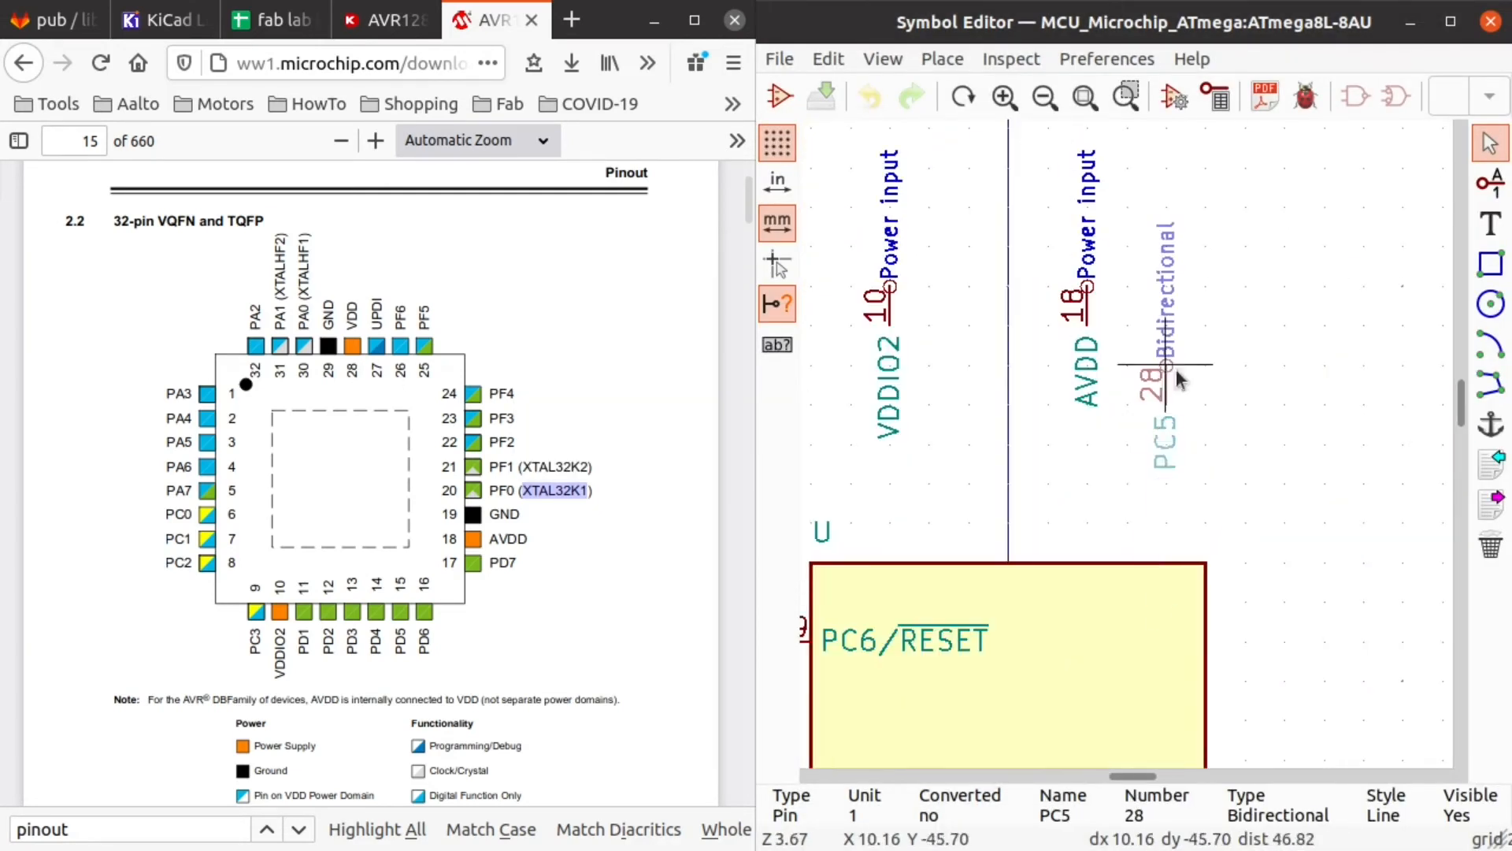
left_click(1171, 365)
type("eVDD")
left_click(1103, 303)
left_click(1029, 446)
key("Return")
Step: Rotate pin 29, place it beside GND pin 19 below the body, and set it as GND with the Power input type
scroll(1125, 442, "down", 5)
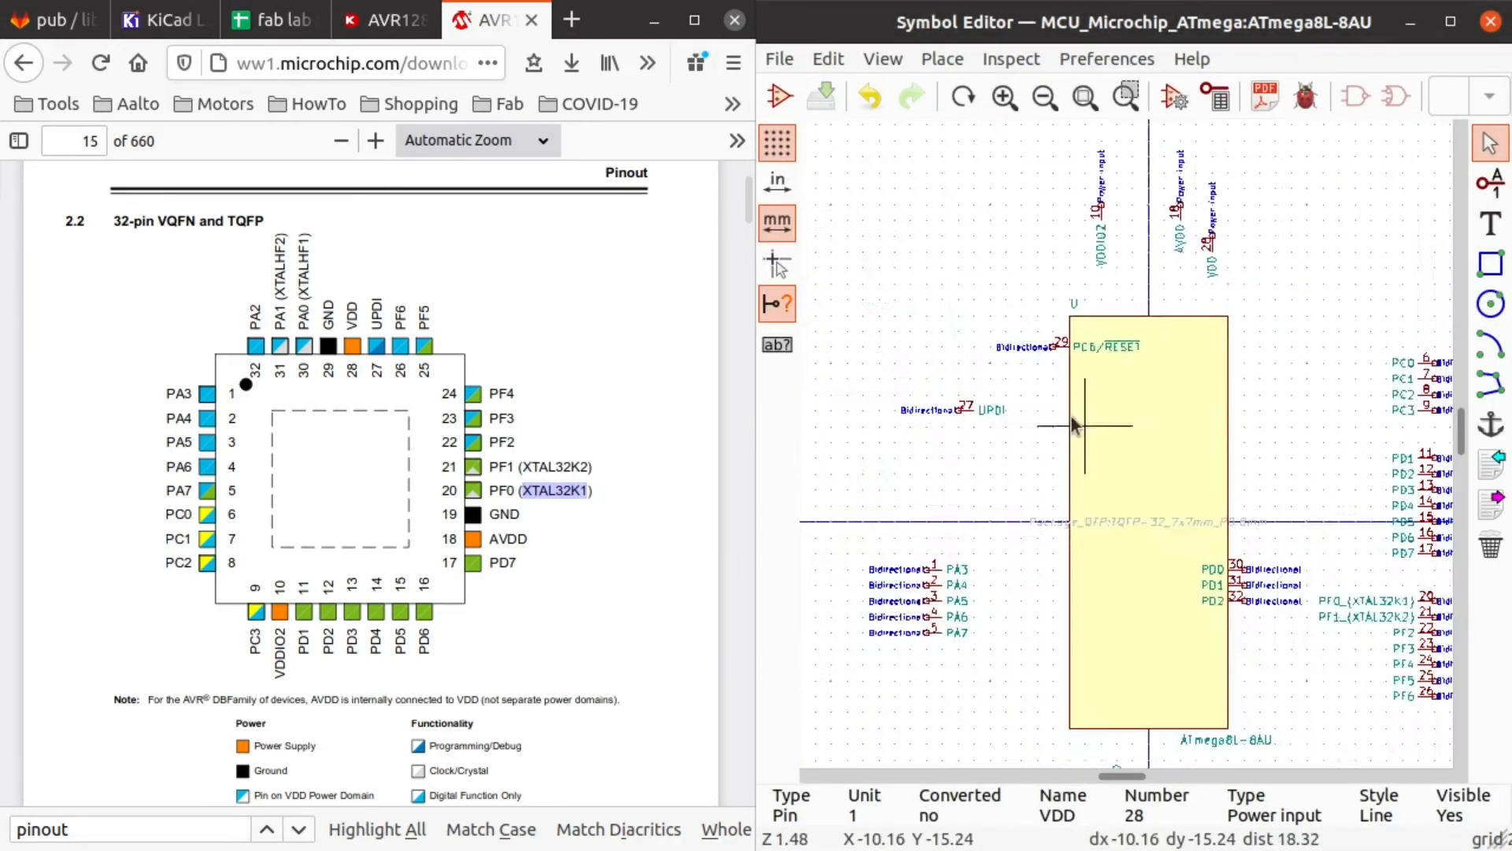
key("r")
scroll(1172, 605, "up", 8)
left_click(1005, 512)
type("eGND")
left_click(1033, 300)
left_click(999, 442)
key("Return")
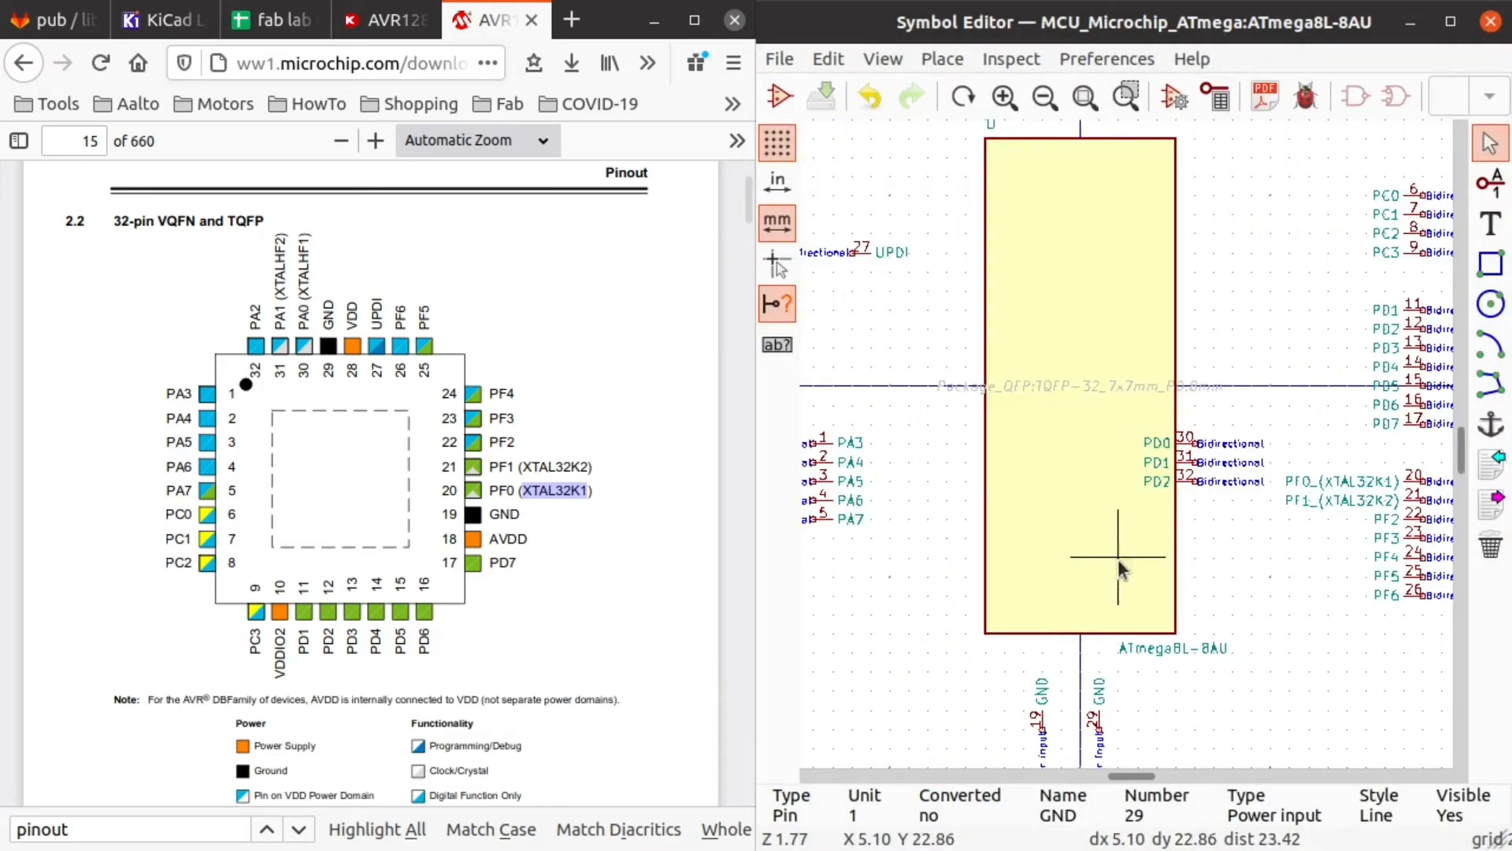
Step: Move pin 30 left of the body between UPDI and PA3 and rename it "PA0 (XTALHF1)"
key("m")
scroll(1196, 443, "down", 4)
scroll(1127, 473, "up", 2)
type("ePA9")
key("Return")
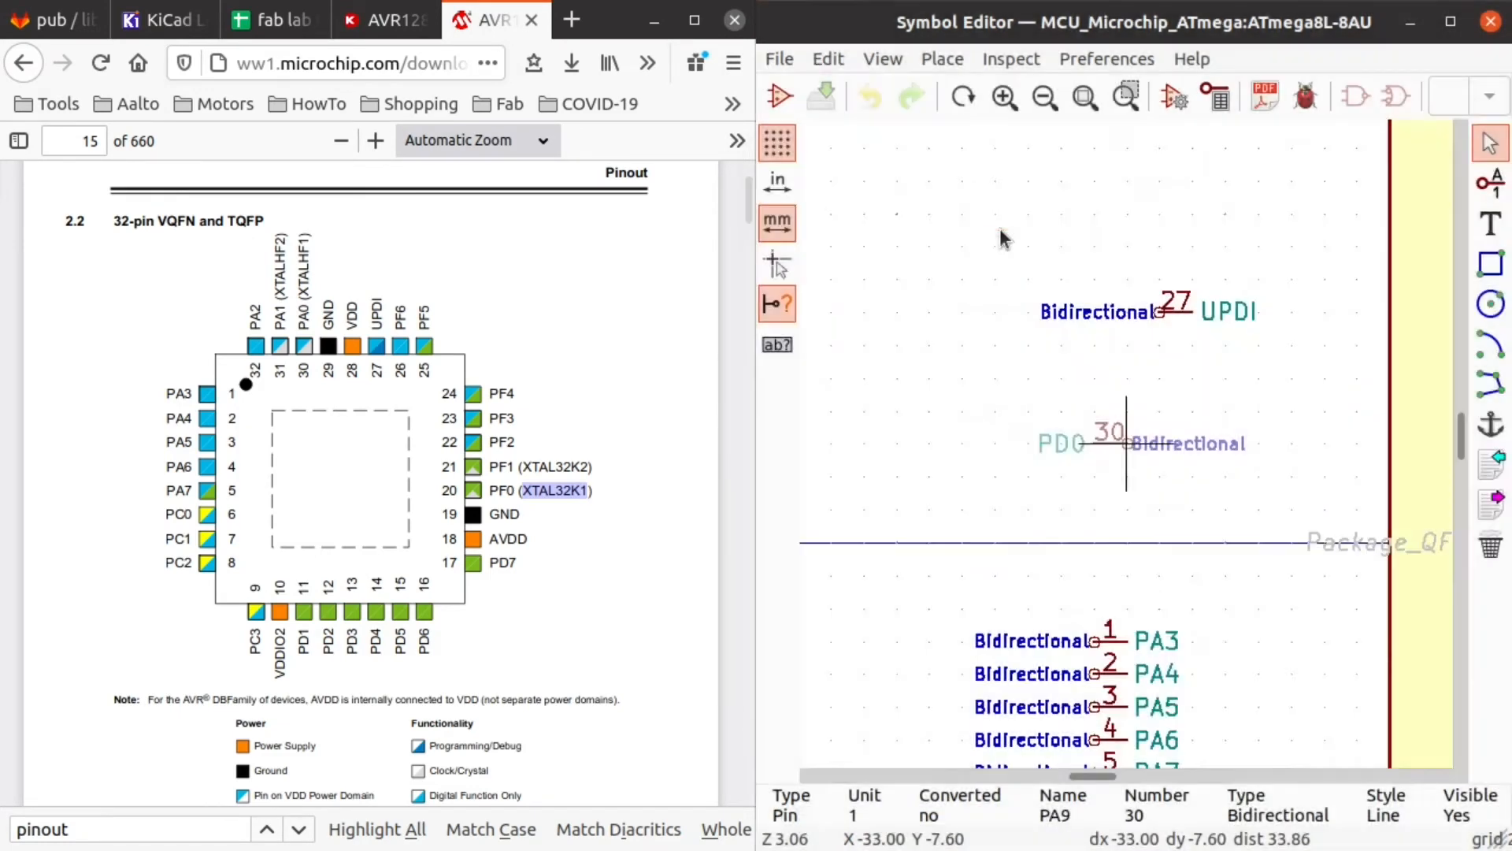
type("ePA0_()")
key("Left")
type("XTAL")
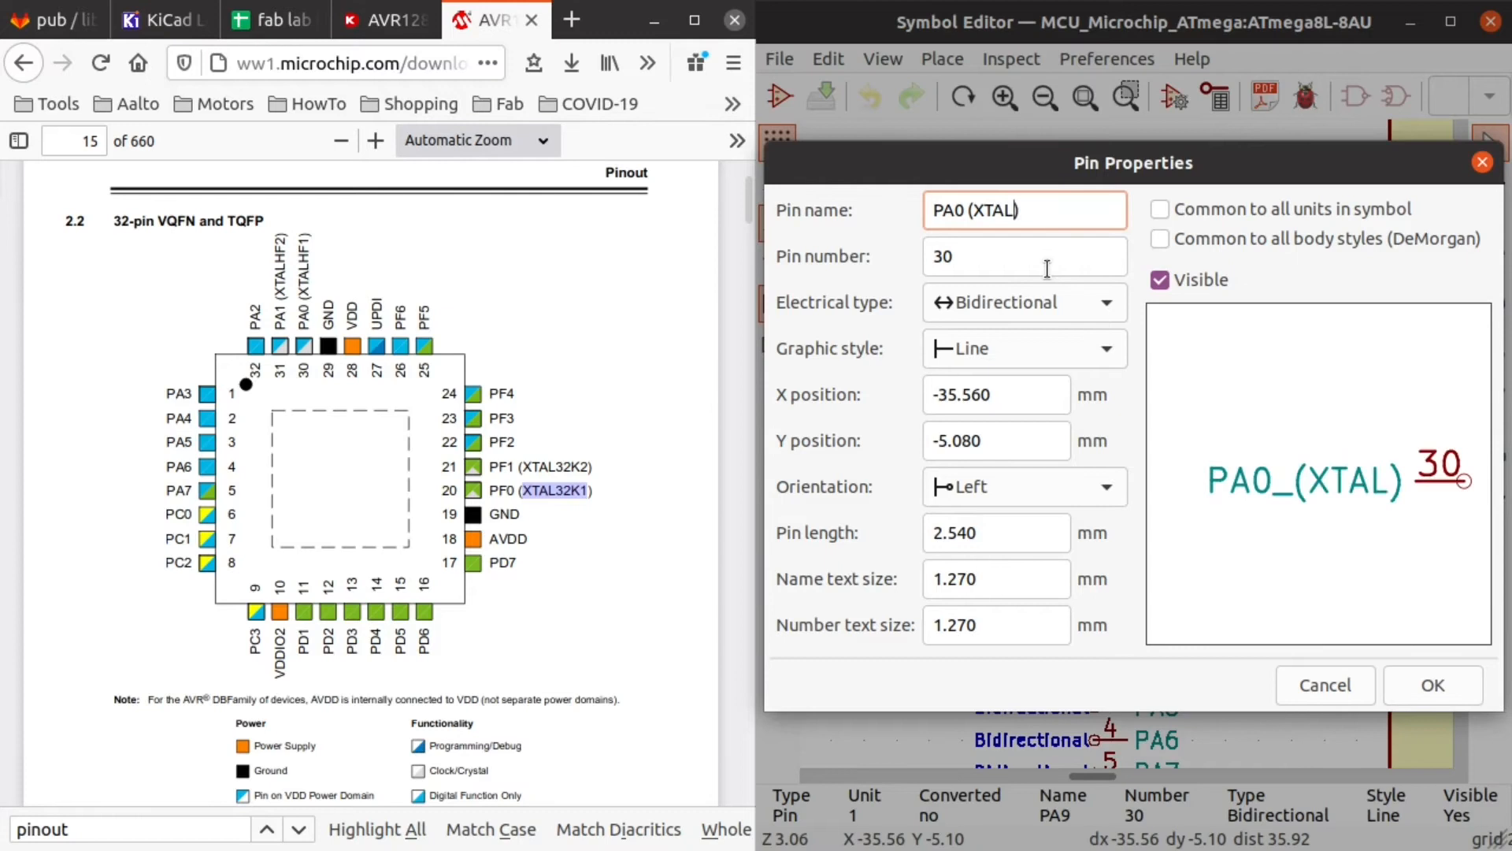
type("HF1")
key("Return")
Step: Place pin 31 directly below pin 30 and rename it "PA1 (XTALHF2)"
scroll(1386, 409, "up", 2)
key("m")
scroll(962, 399, "down", 4)
scroll(1024, 441, "up", 5)
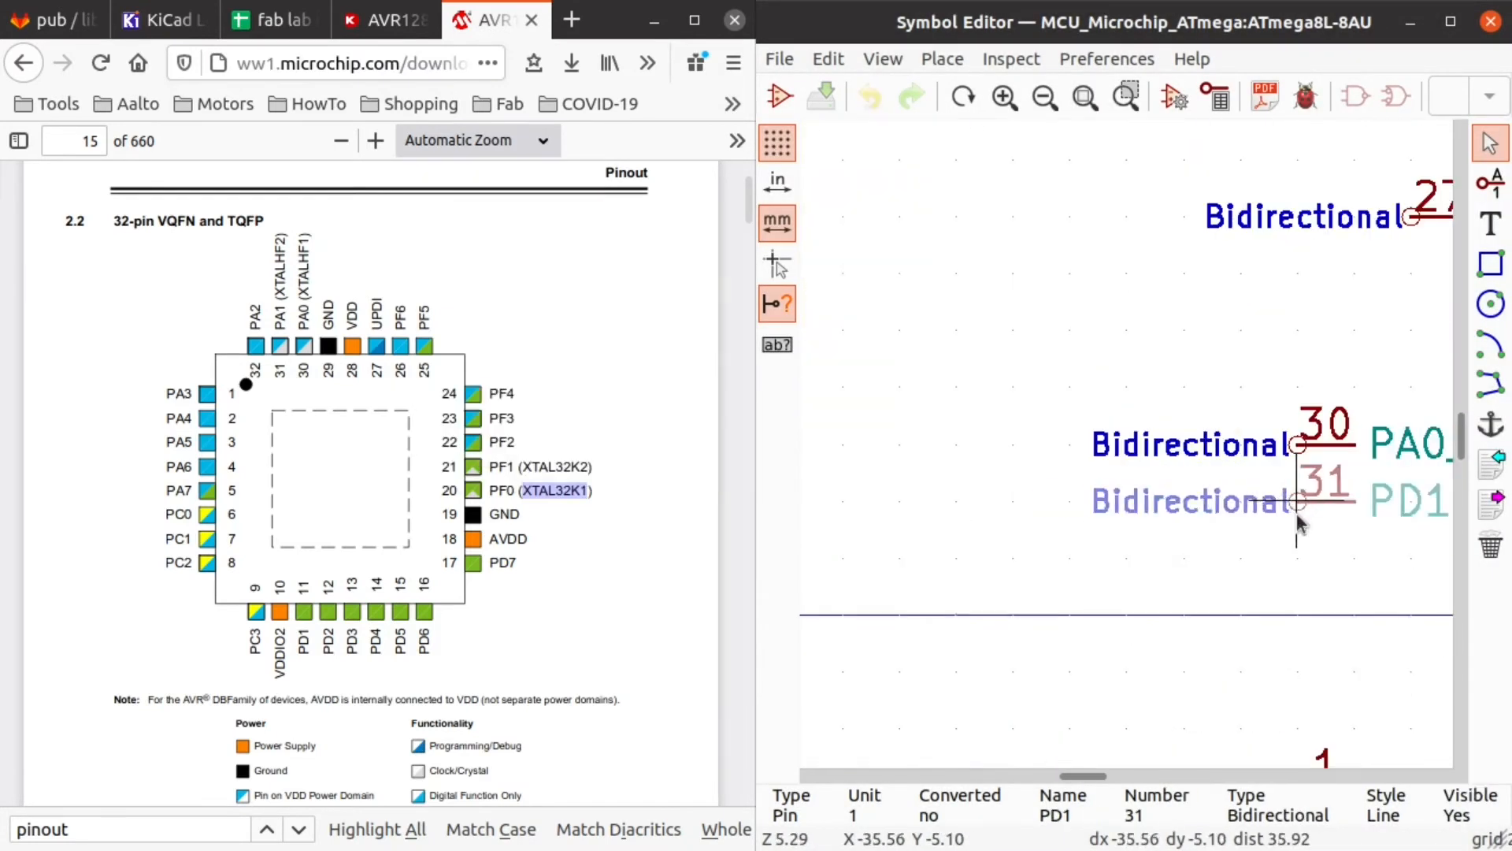
left_click(1300, 504)
type("ePA1 ()")
key("Left")
type("XTALHF2")
key("Return")
Step: Place pin 32 below pin 31 and rename it PA2
scroll(1229, 390, "down", 4)
key("m")
scroll(1041, 490, "up", 3)
left_click(1161, 449)
type("ePA2")
key("Return")
Step: Stack pins PA0 to PA2 directly above PA3 and attach the whole port A group to the body's left edge
left_click_drag(1103, 464, 1276, 361)
left_click(1276, 479)
scroll(1441, 626, "down", 2)
left_click_drag(905, 323, 1044, 560)
left_click(1263, 615)
Step: Attach the UPDI pin to the left edge of the symbol body, above the port A group
middle_click_drag(1181, 394, 1125, 590)
left_click_drag(1016, 410, 878, 263)
left_click(1042, 291)
Step: Attach VDDIO2, AVDD and VDD to the body's top edge and both GND pins to its bottom edge
scroll(1292, 223, "down", 2)
scroll(1066, 319, "up", 4)
key("m")
left_click(874, 296)
key("m")
left_click(1154, 348)
scroll(1184, 436, "down", 5)
scroll(1170, 756, "up", 9)
key("m")
left_click(1077, 628)
scroll(975, 547, "down", 8)
left_click_drag(1023, 250, 1136, 334)
scroll(895, 244, "up", 7)
left_click(1070, 499)
Step: Attach the PC0–PC3 and PD1–PD7 pin groups to the right edge of the symbol body
scroll(1192, 317, "down", 6)
left_click_drag(1308, 401, 1402, 569)
left_click(1174, 569)
left_click_drag(1193, 608, 1402, 741)
left_click(1306, 741)
scroll(1229, 708, "up", 2)
scroll(1260, 315, "down", 4)
scroll(1038, 358, "up", 2)
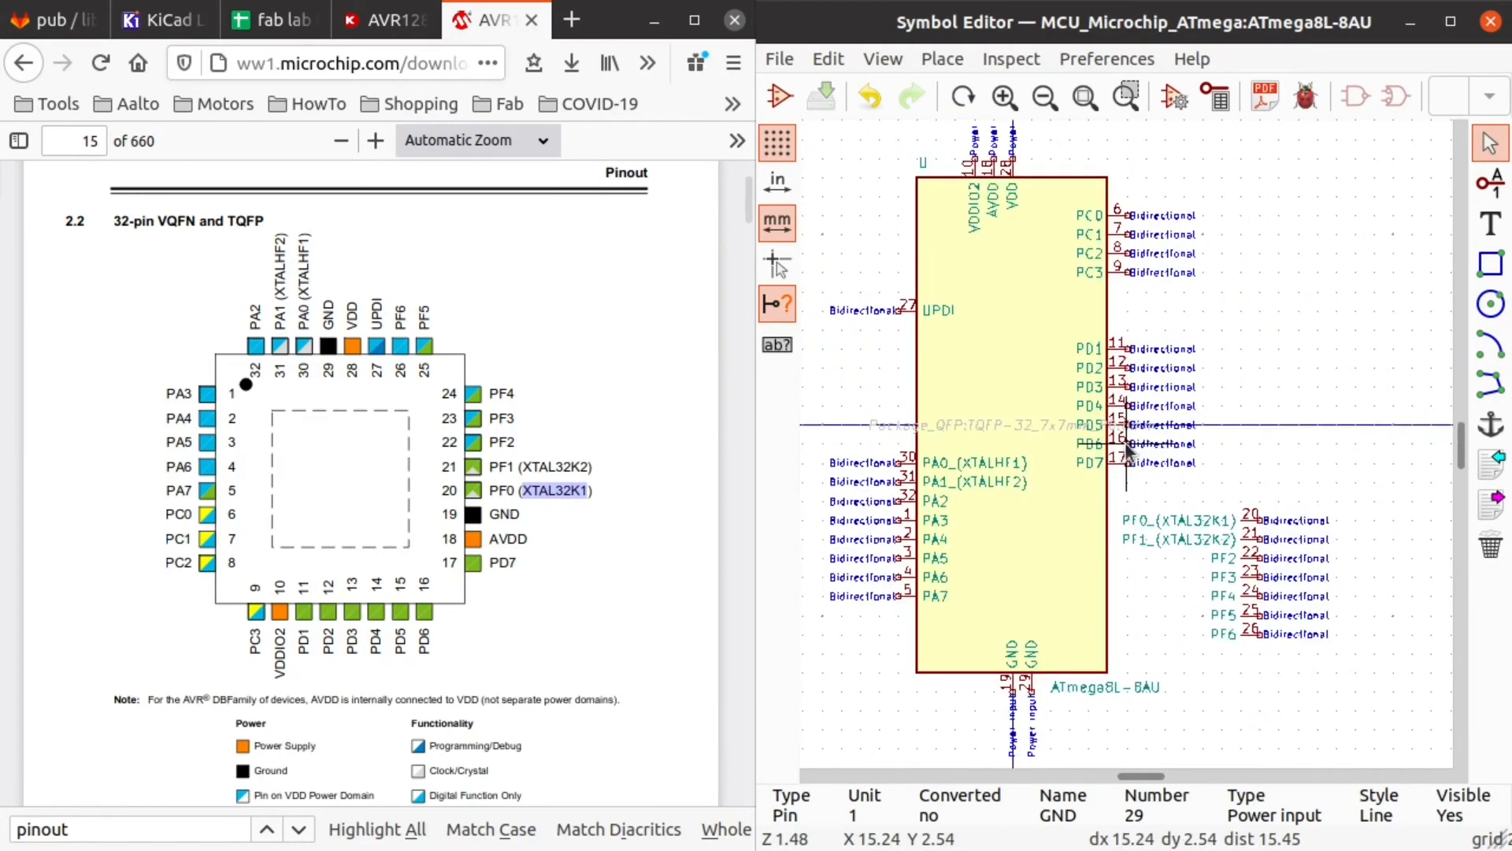
Step: Attach the PF0–PF6 pin group to the body's right edge below the port D pins
left_click_drag(1340, 664, 1222, 499)
left_click_drag(1167, 511, 1090, 511)
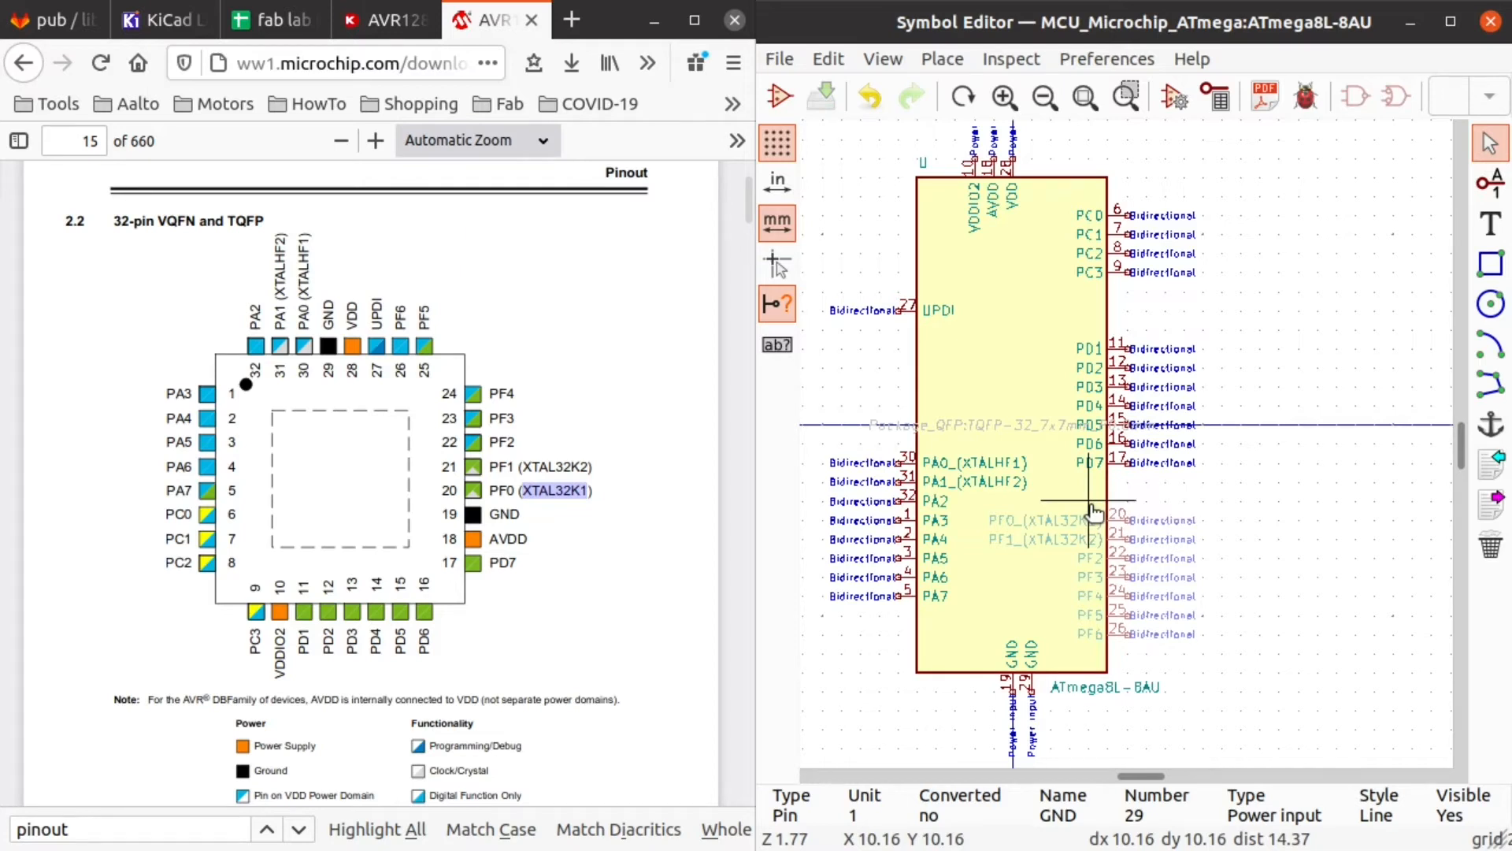
left_click(1094, 512)
scroll(1128, 449, "down", 1)
scroll(1128, 447, "down", 1)
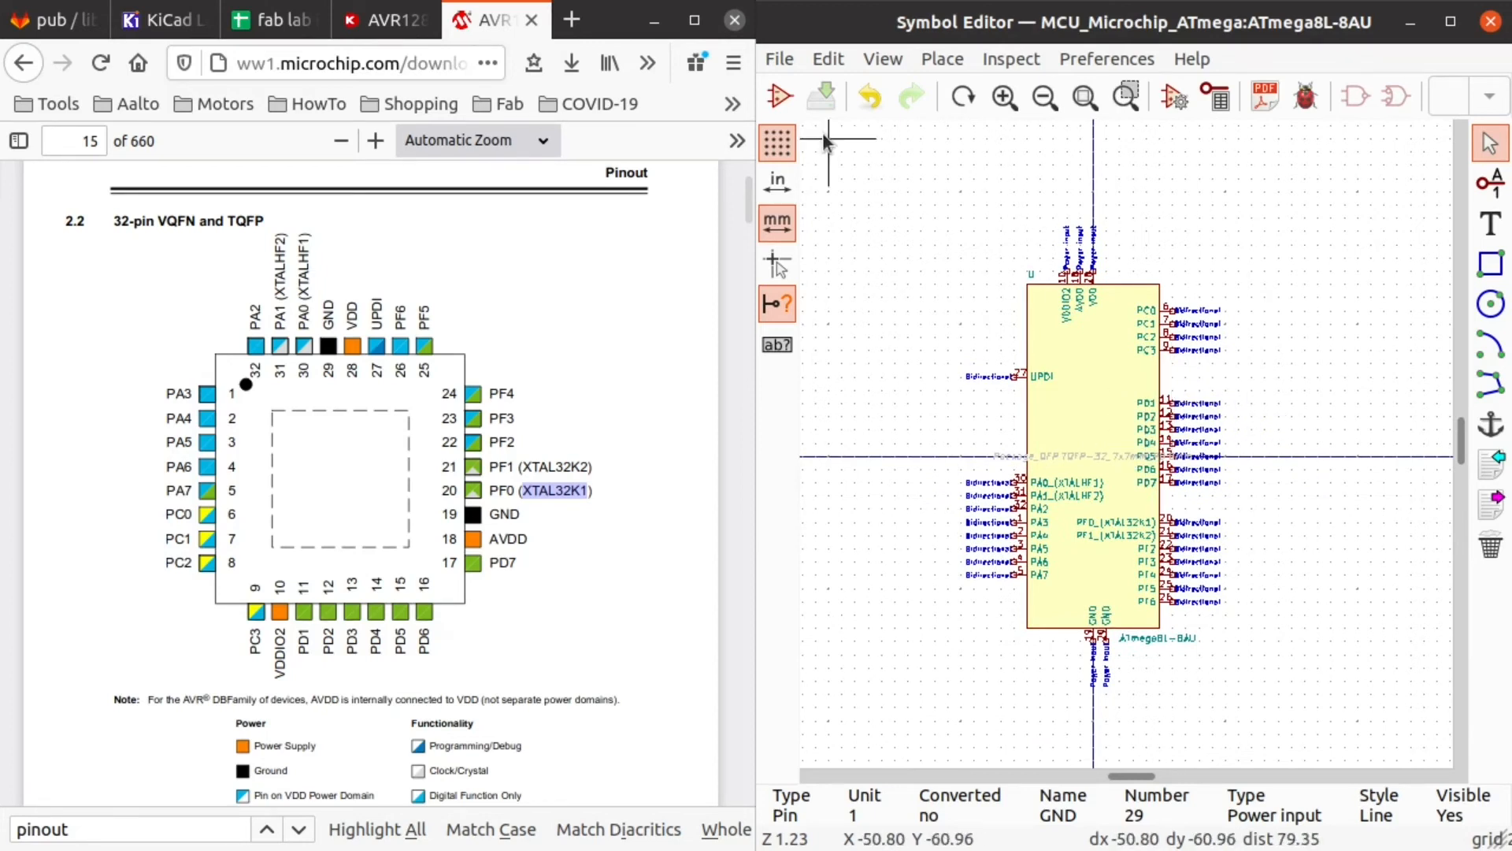
Step: Maximize the Symbol Editor window and open the library symbol's properties, leaving the Reference field as it is
double_click(1051, 22)
scroll(752, 473, "up", 3)
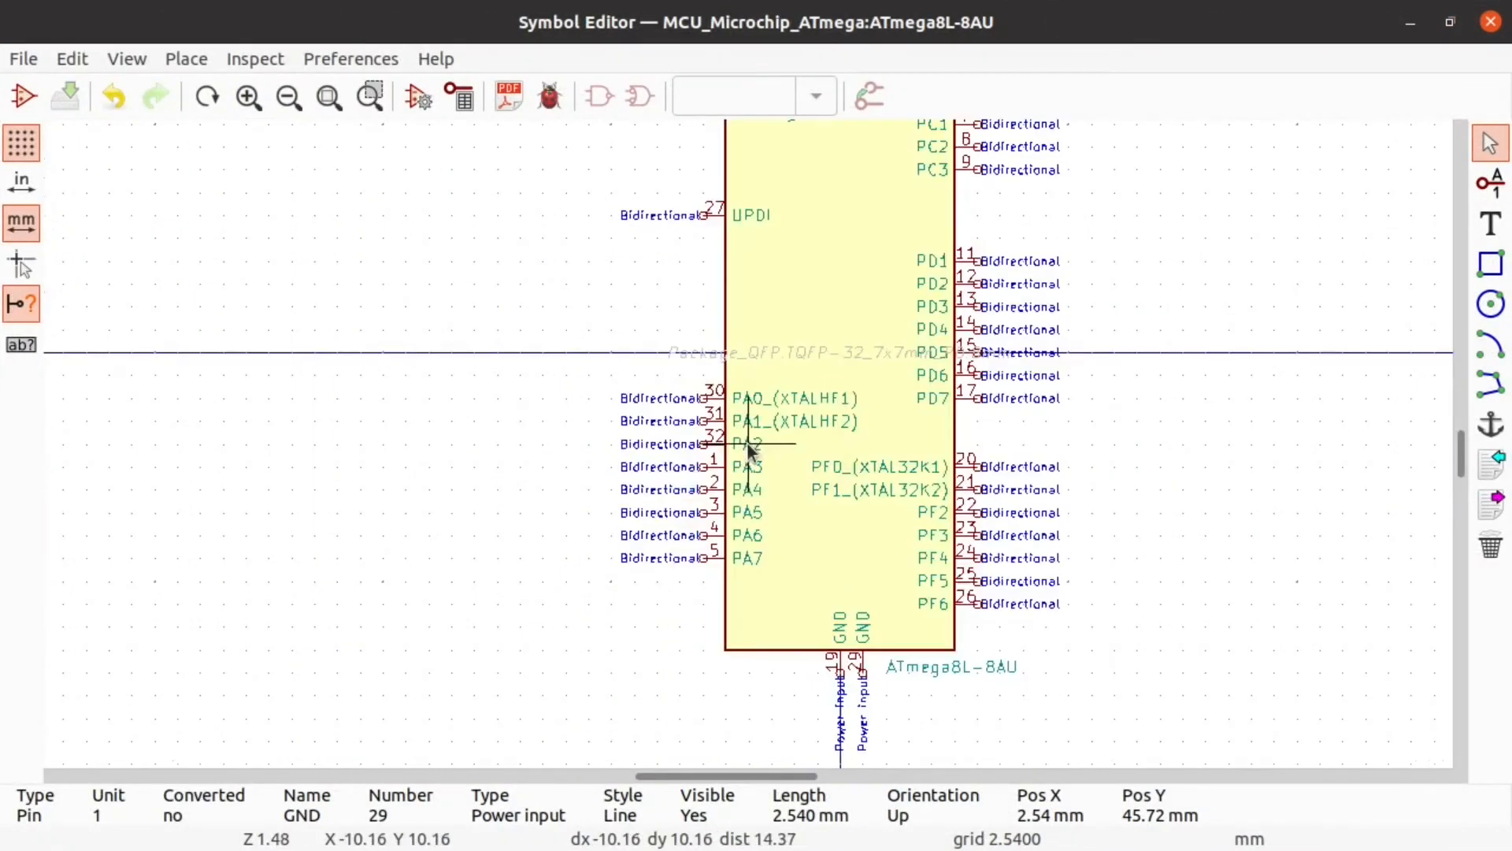
left_click(70, 60)
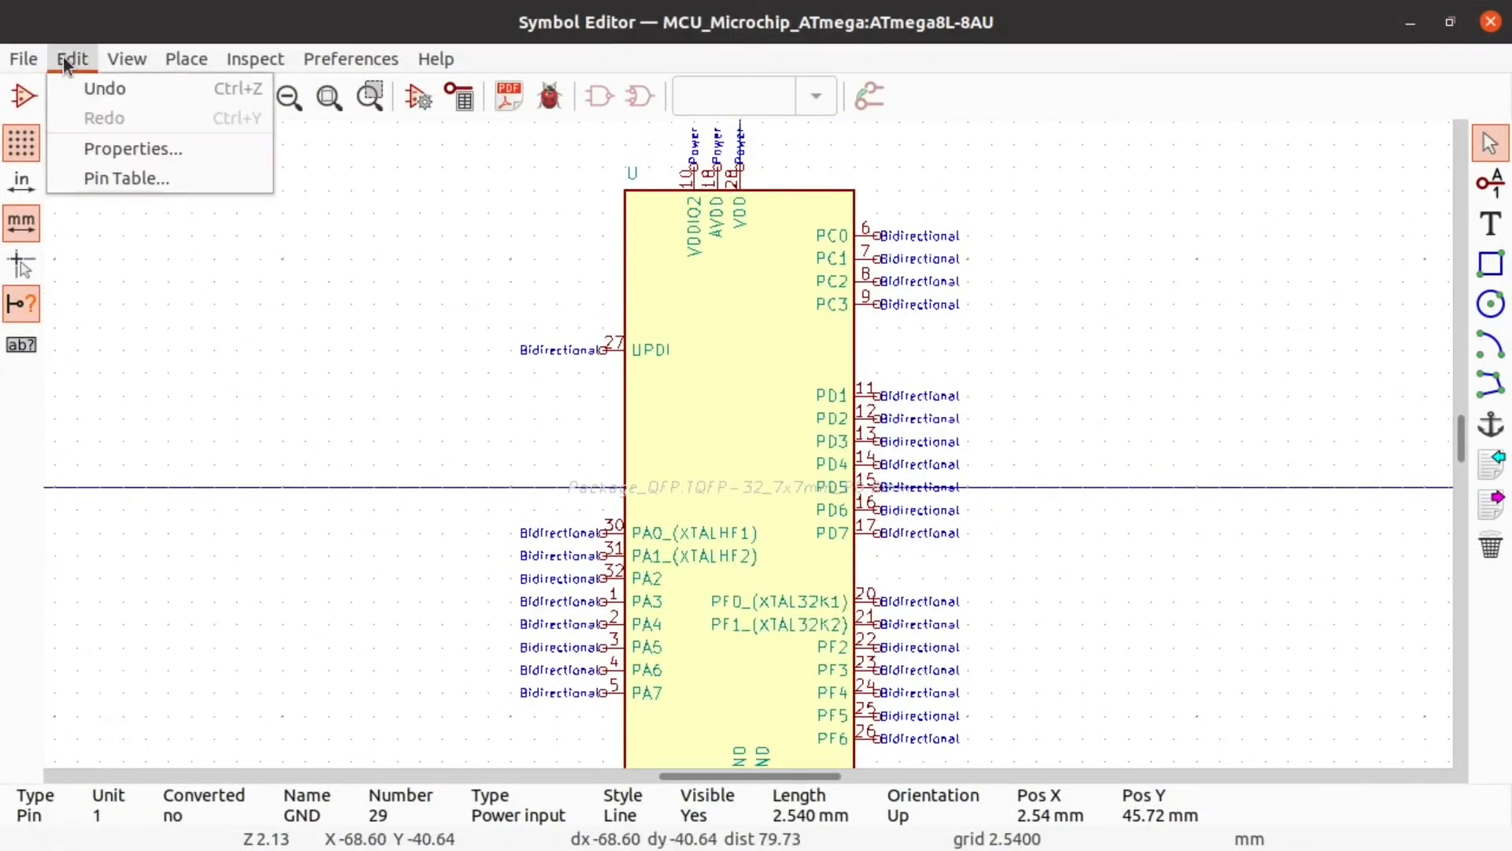
left_click(119, 150)
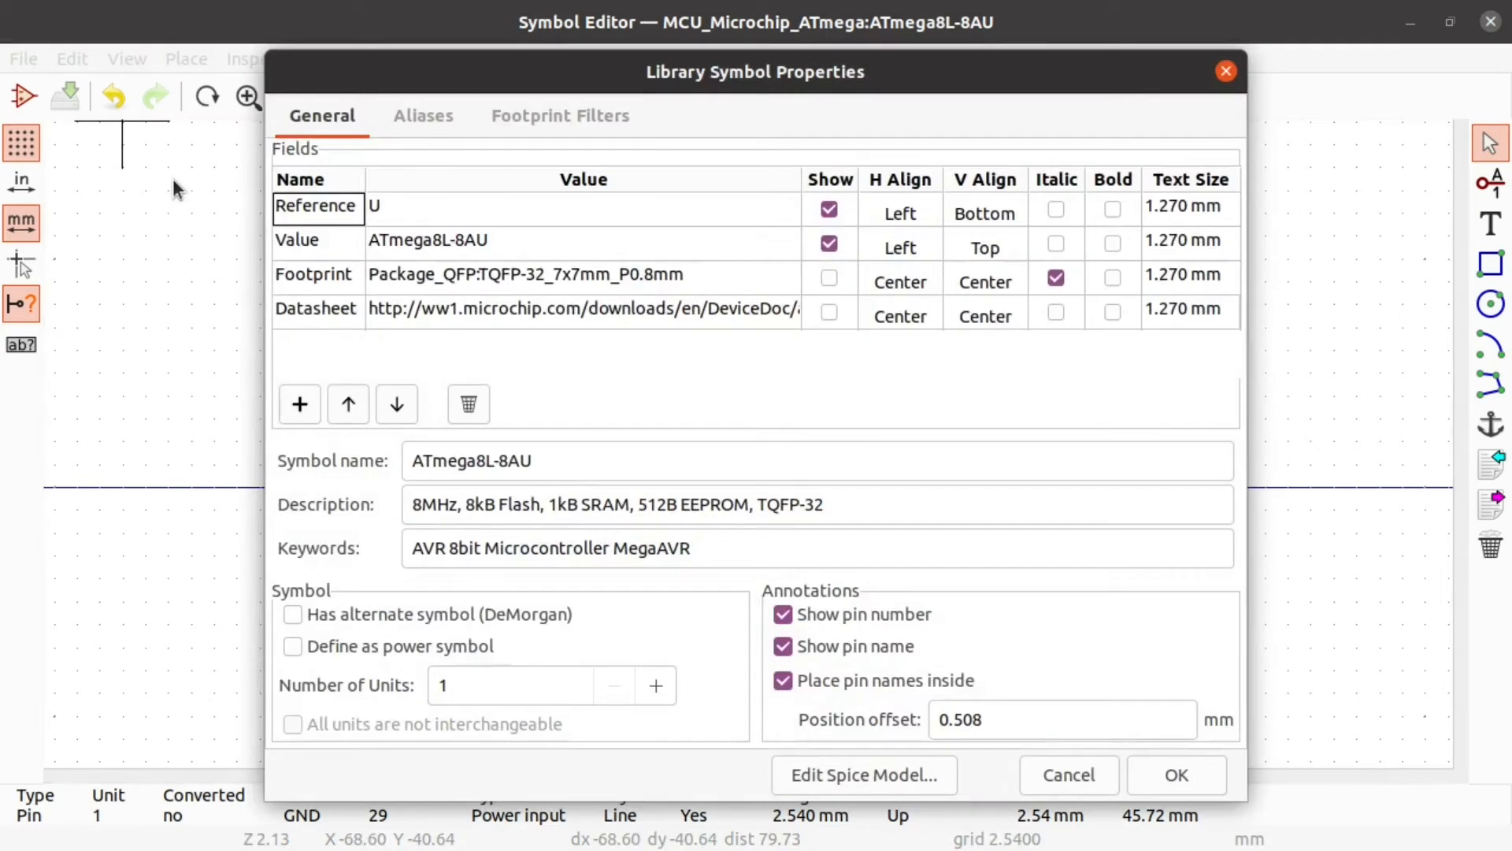
left_click(380, 210)
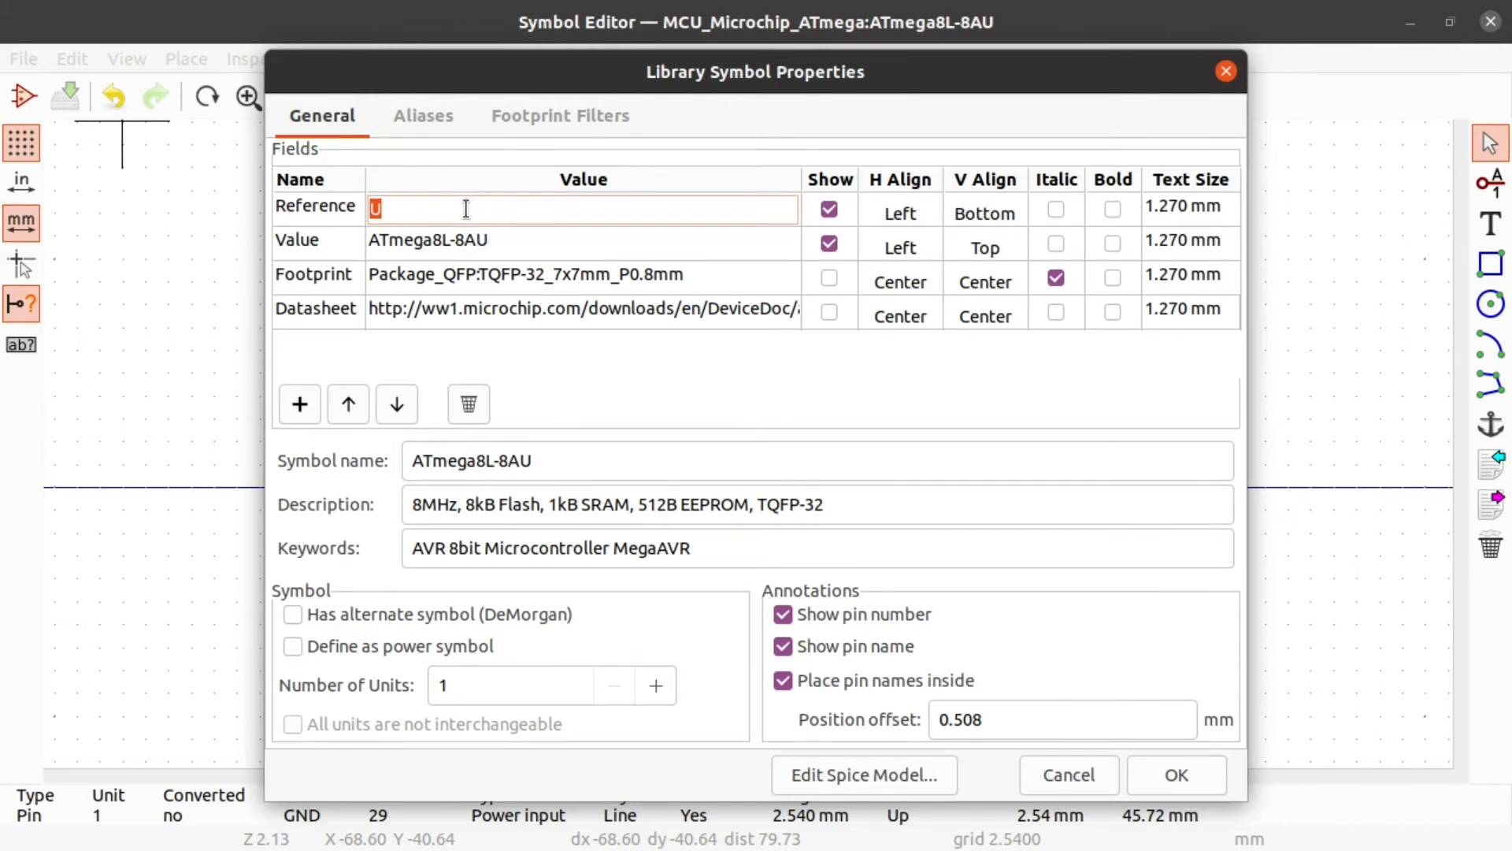
key("Escape")
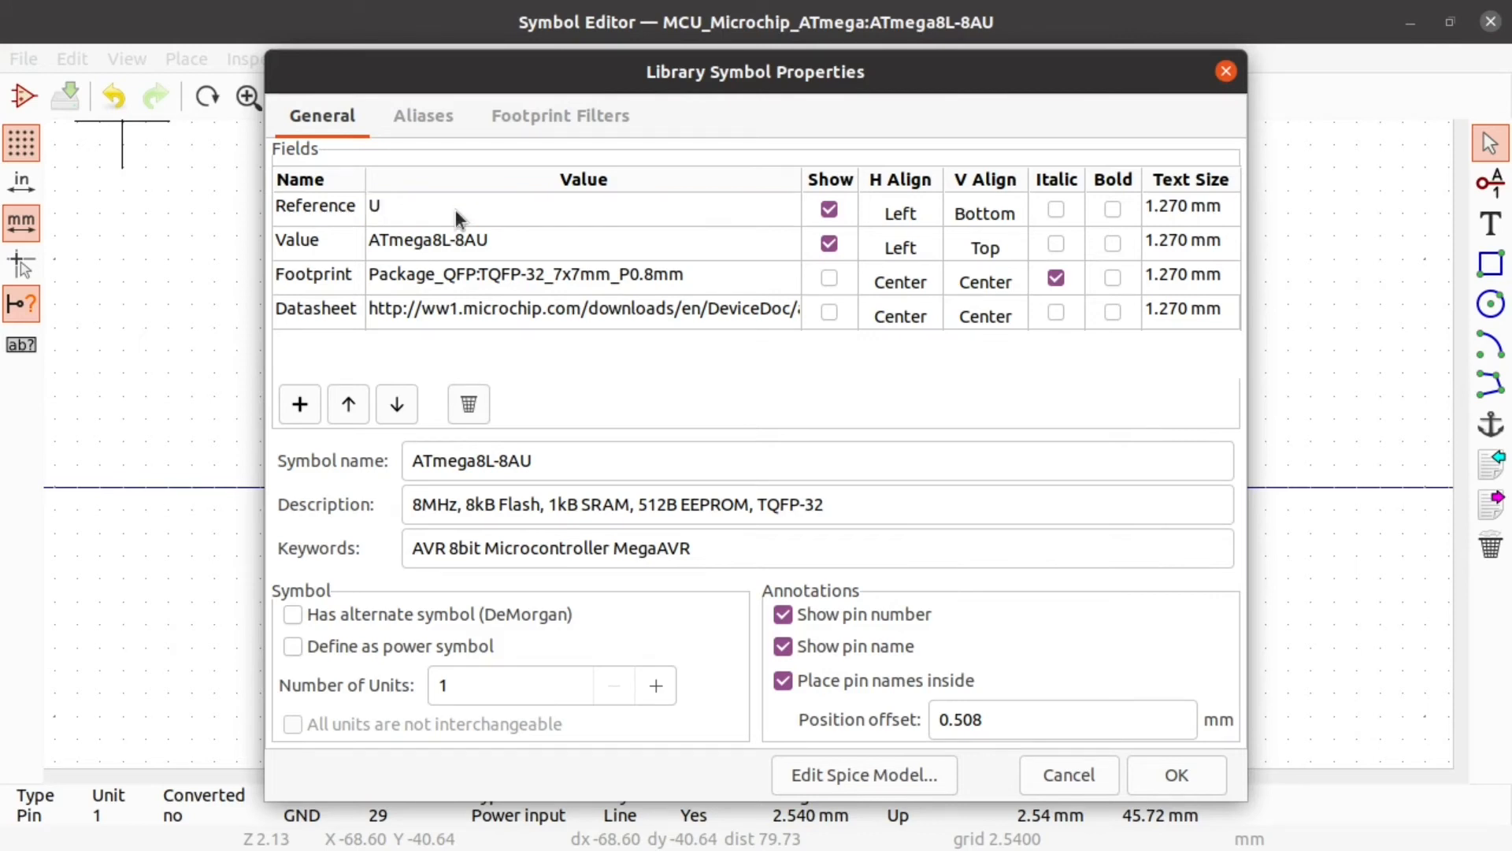
Step: Switch to the browser, maximize it and check the address of the KiCad Library Convention page
key("alt+Tab")
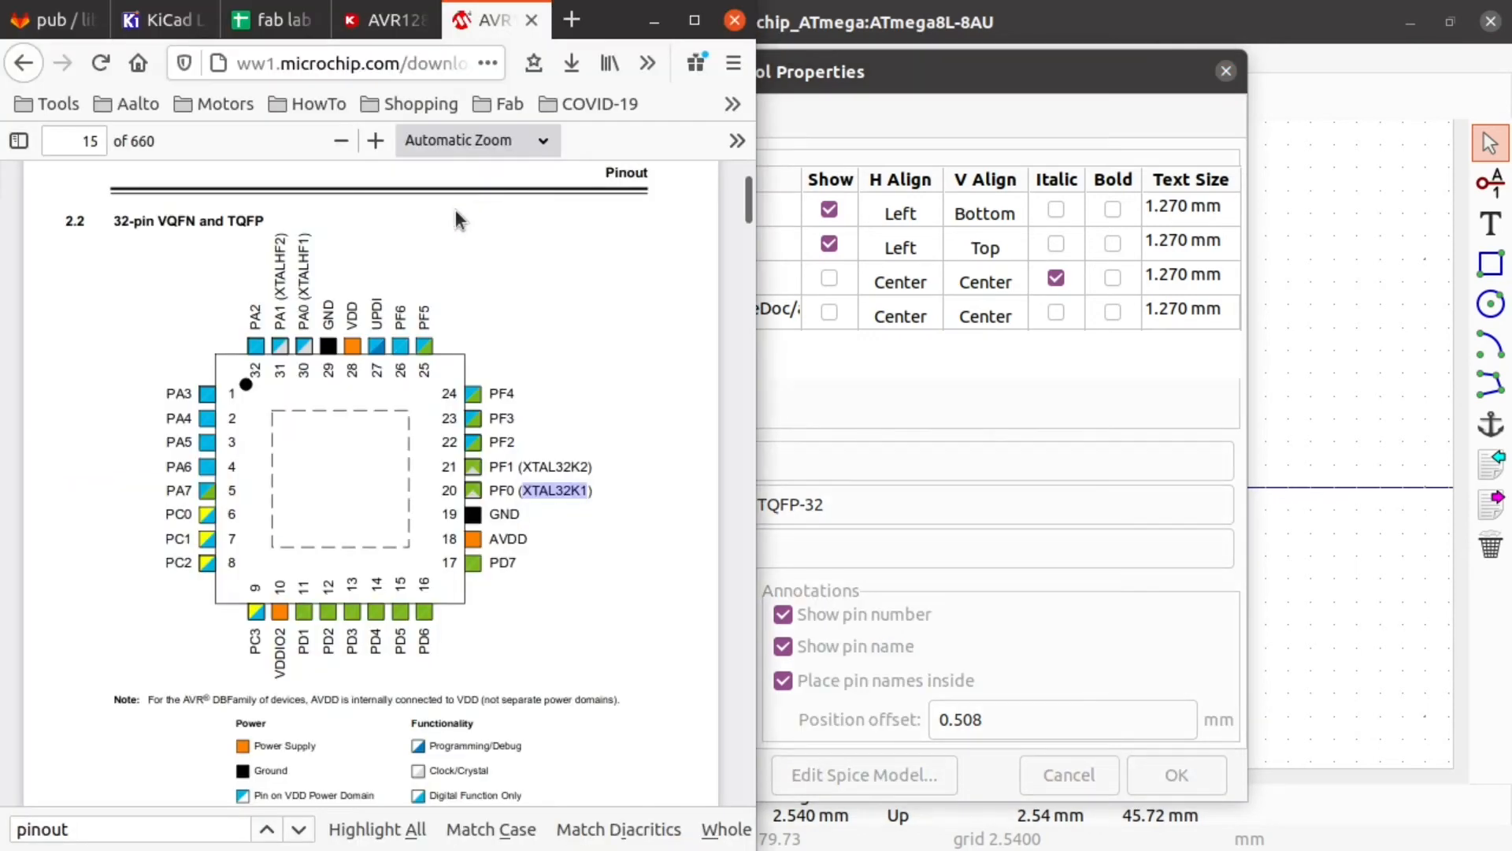
double_click(606, 22)
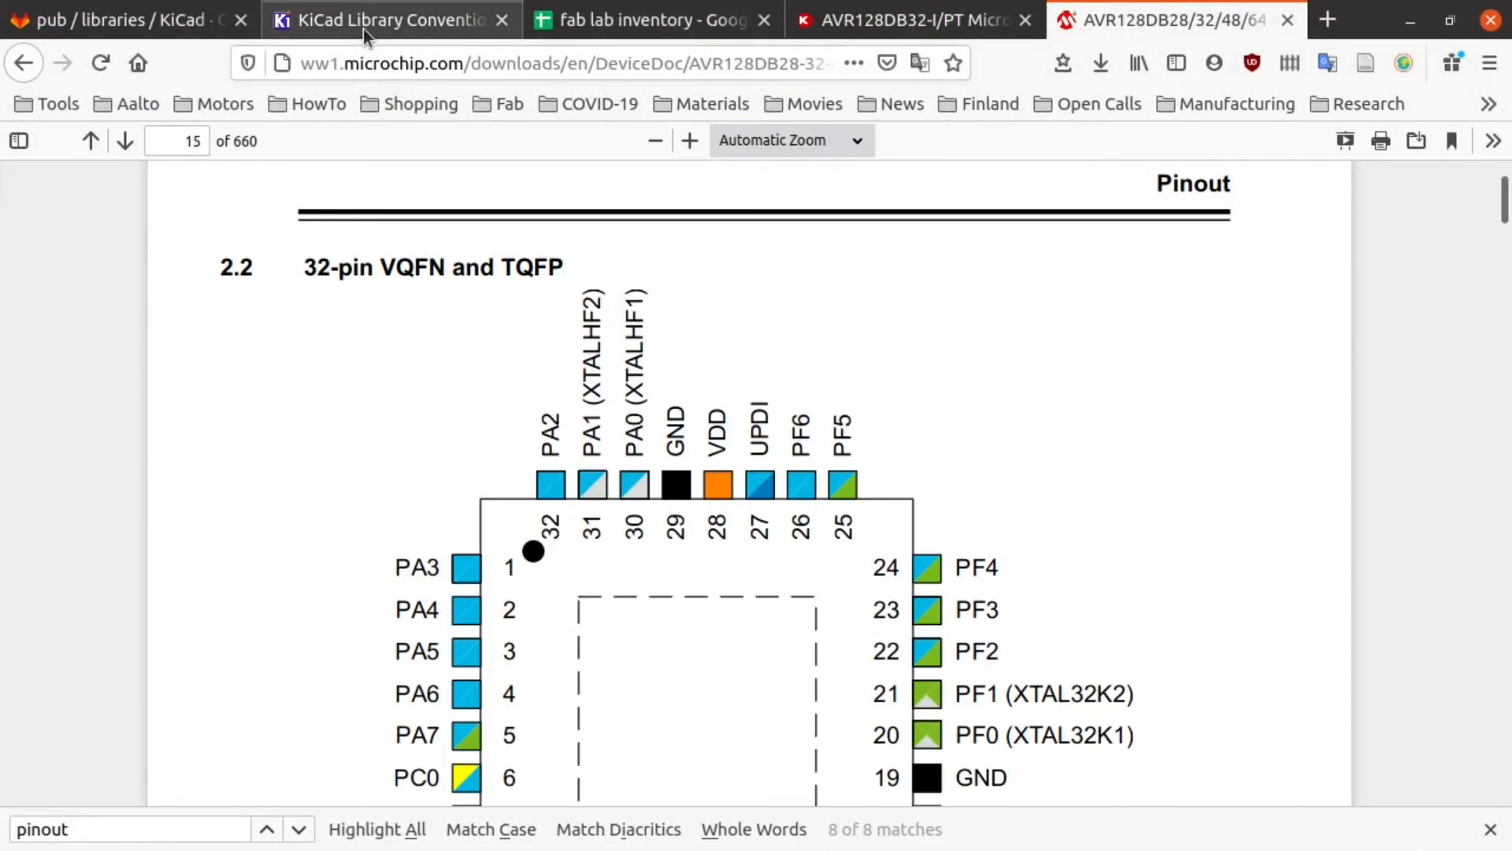
left_click(363, 30)
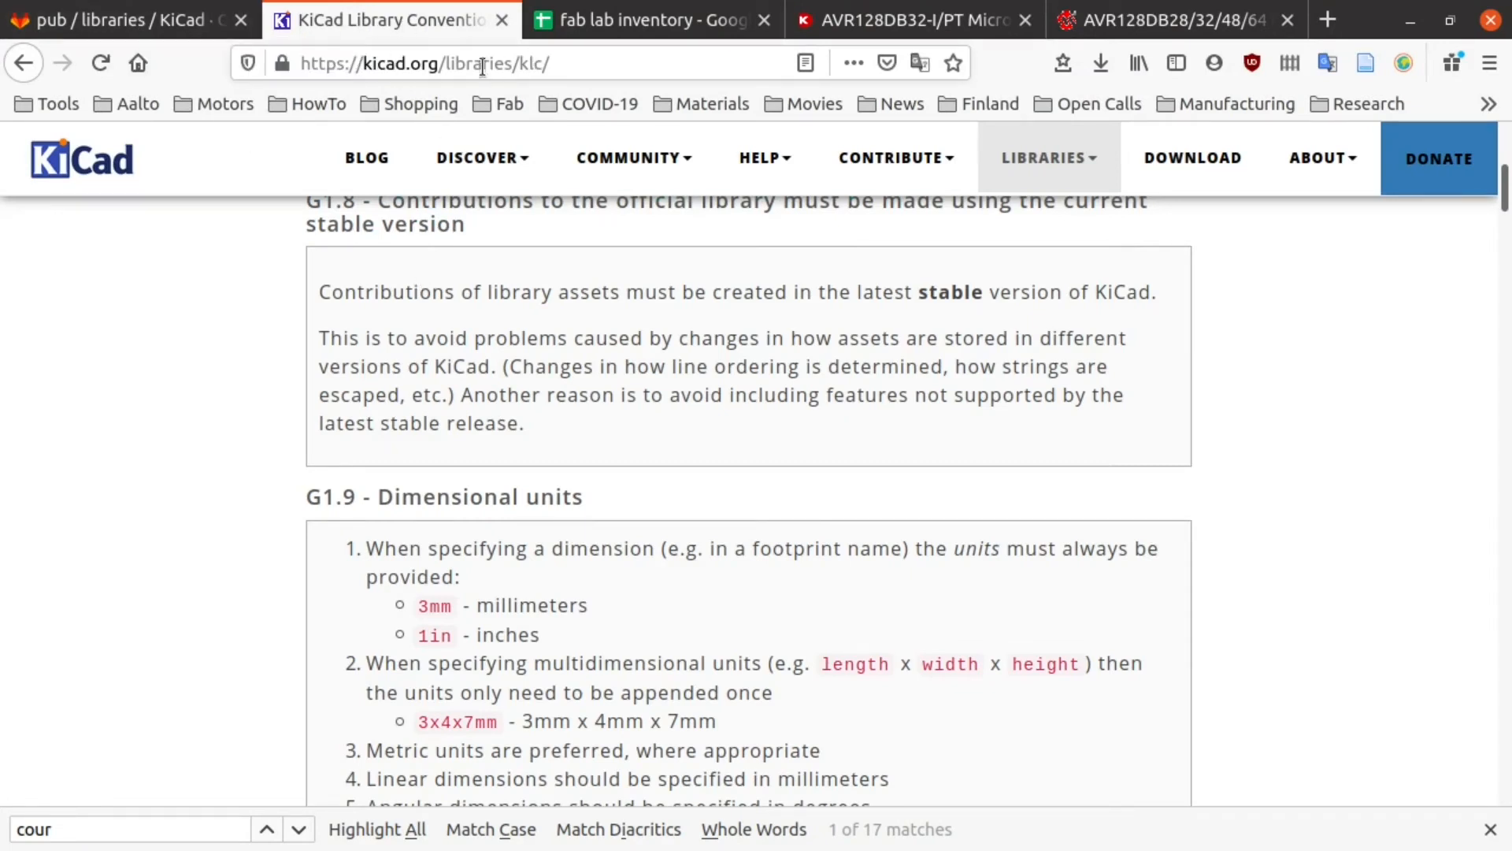
left_click(559, 62)
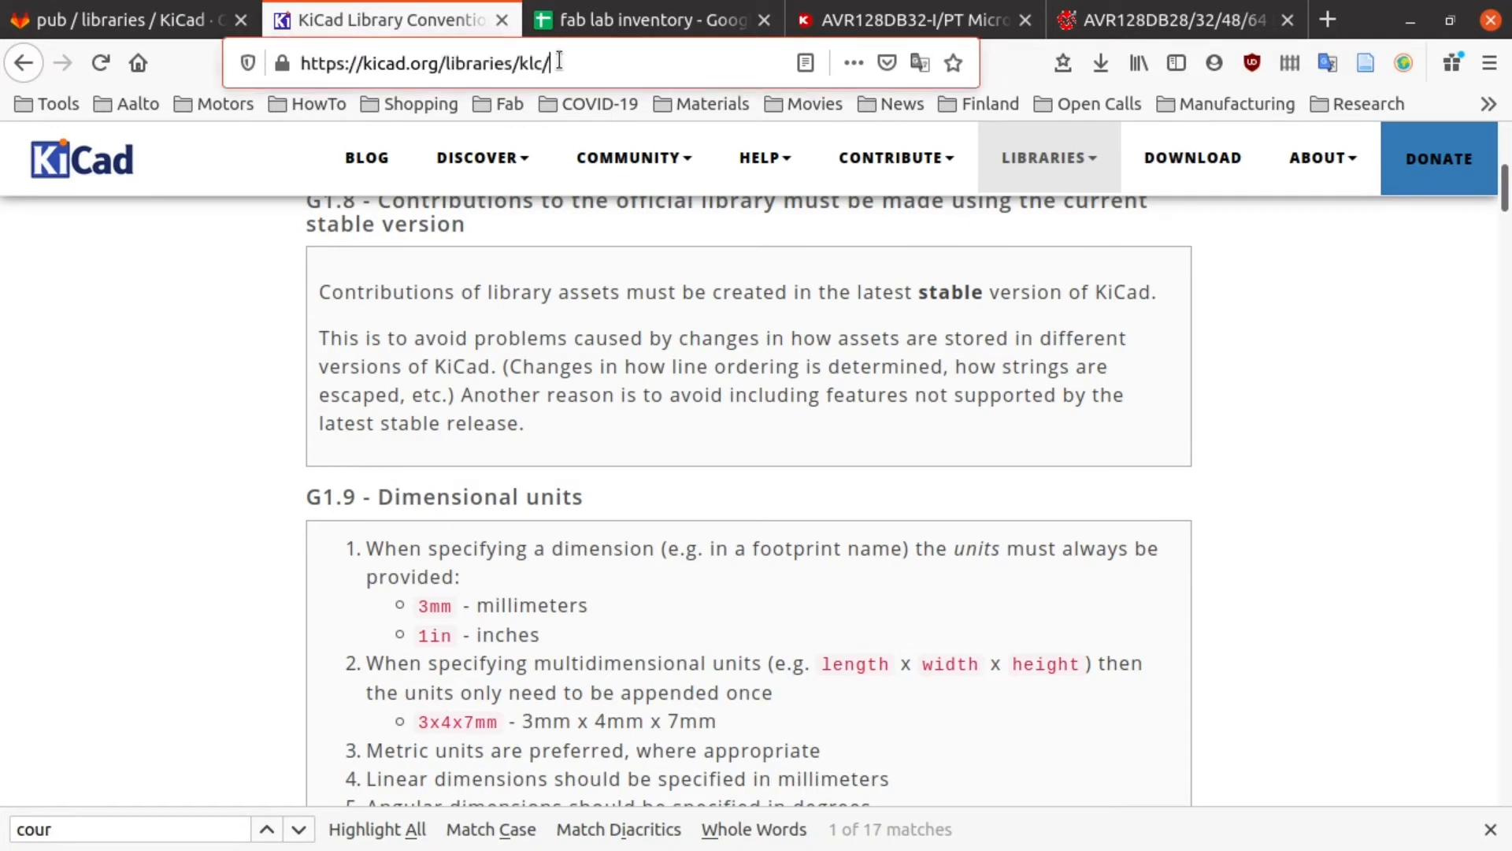
left_click(544, 61)
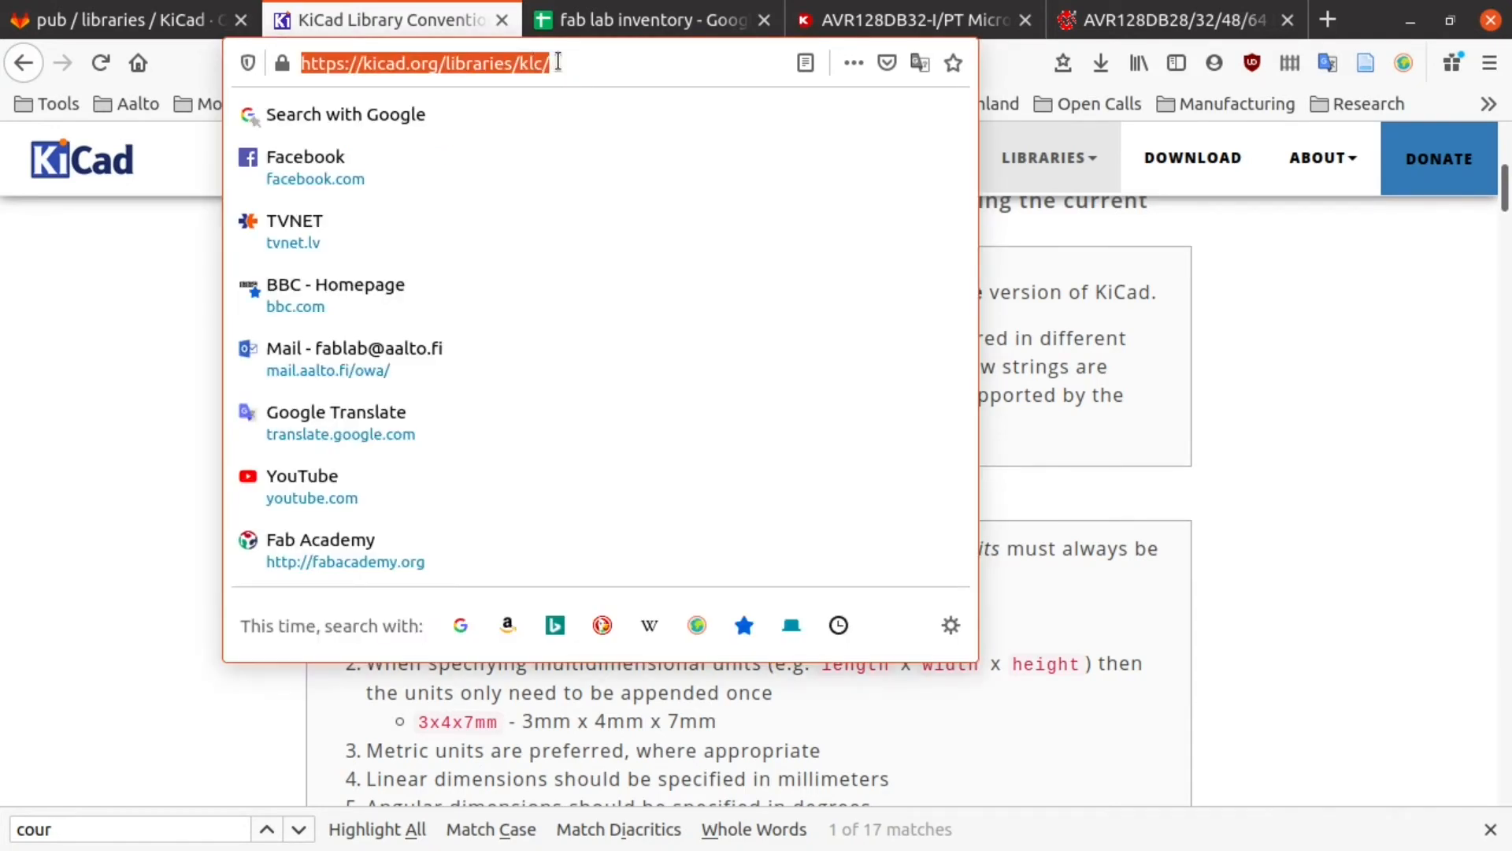
left_click(555, 61)
Step: Examine the fab KiCad library's GitLab README for its naming convention and contribution notes
left_click(156, 32)
scroll(550, 427, "up", 15)
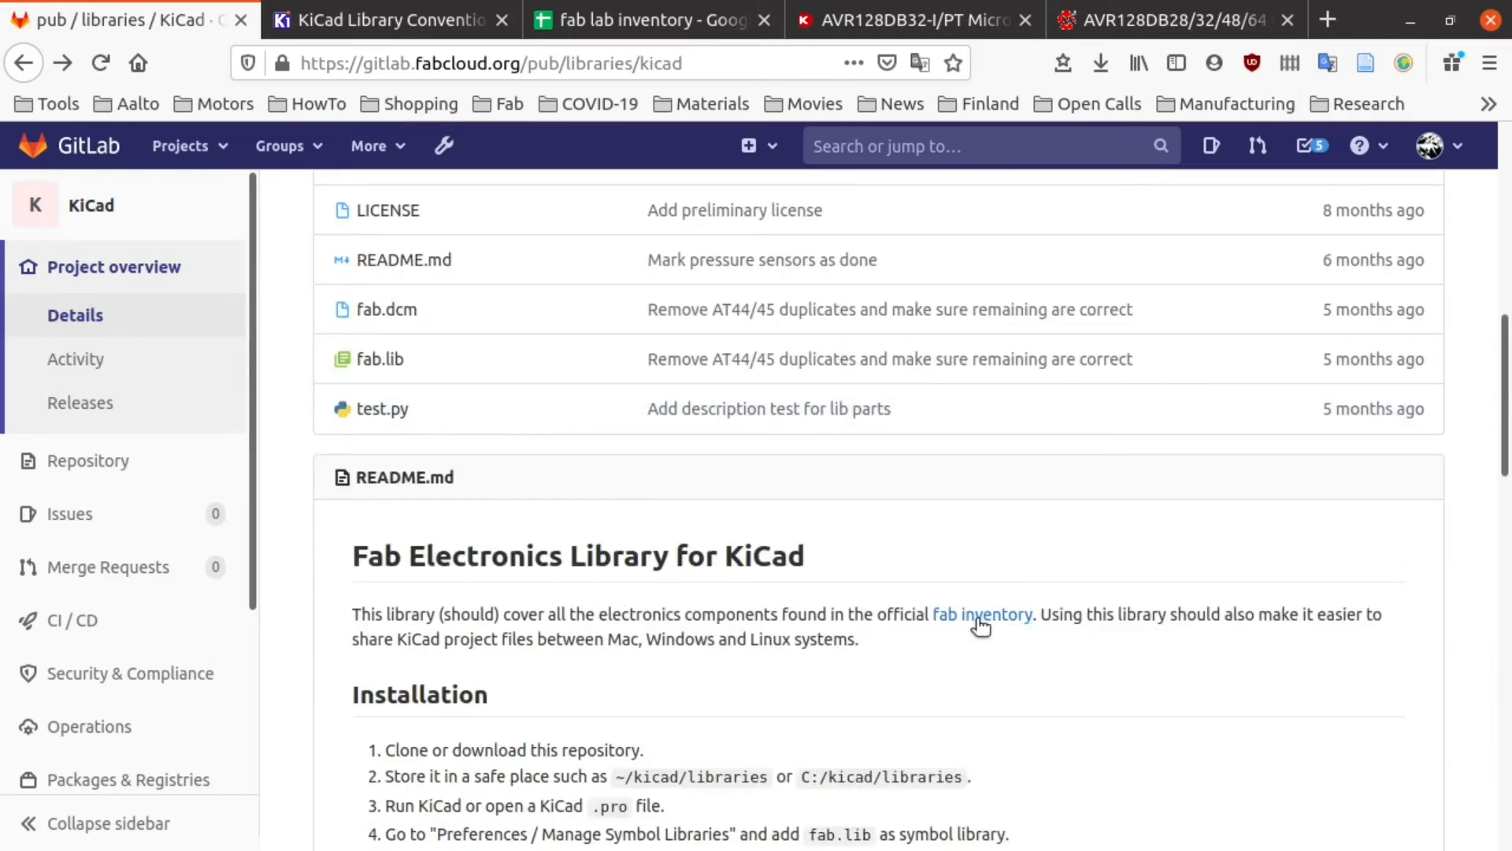
scroll(526, 564, "down", 10)
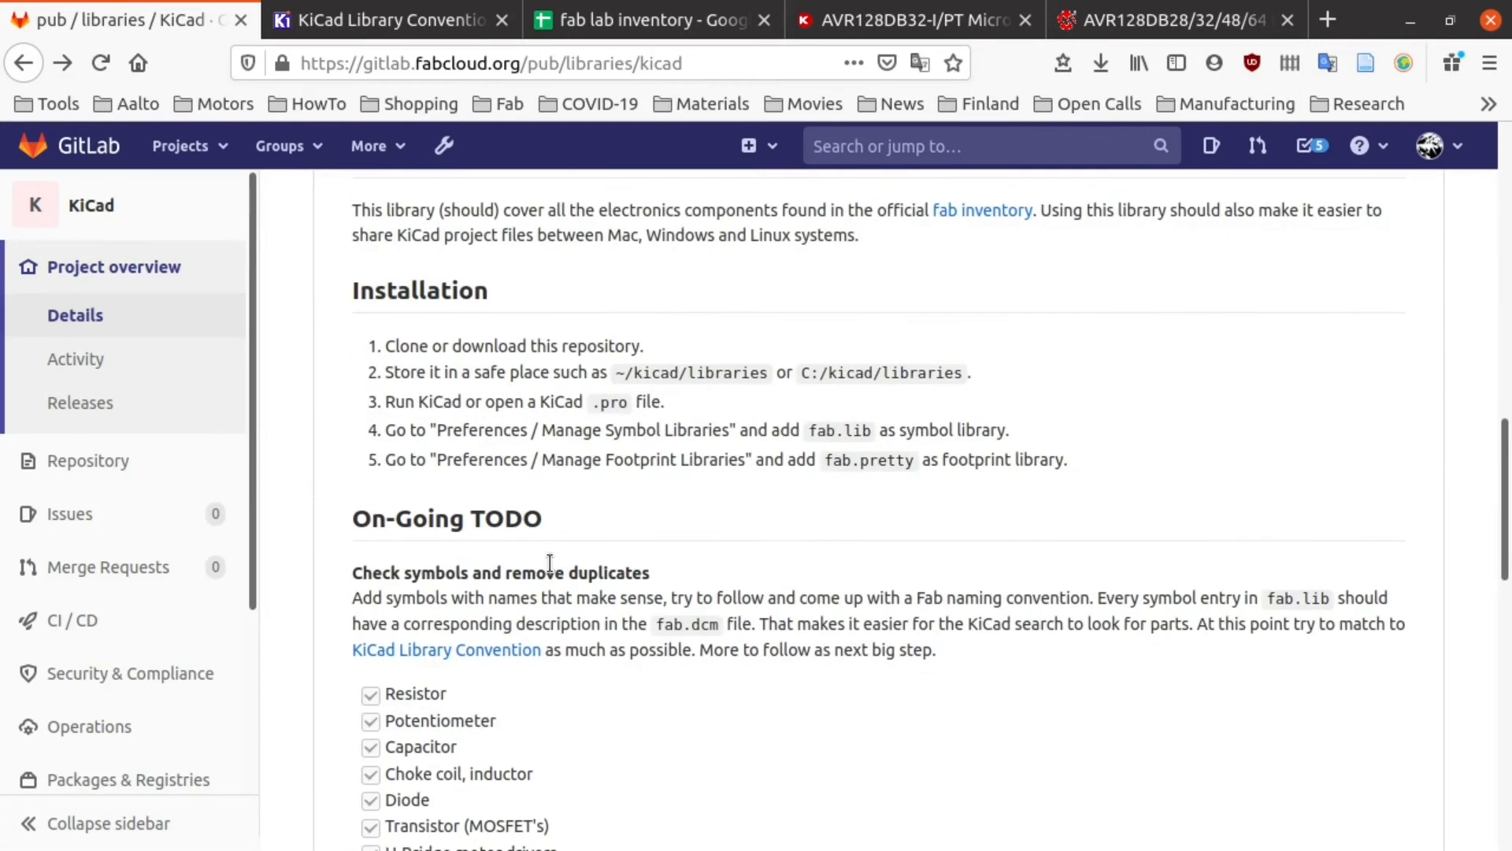
scroll(550, 562, "down", 7)
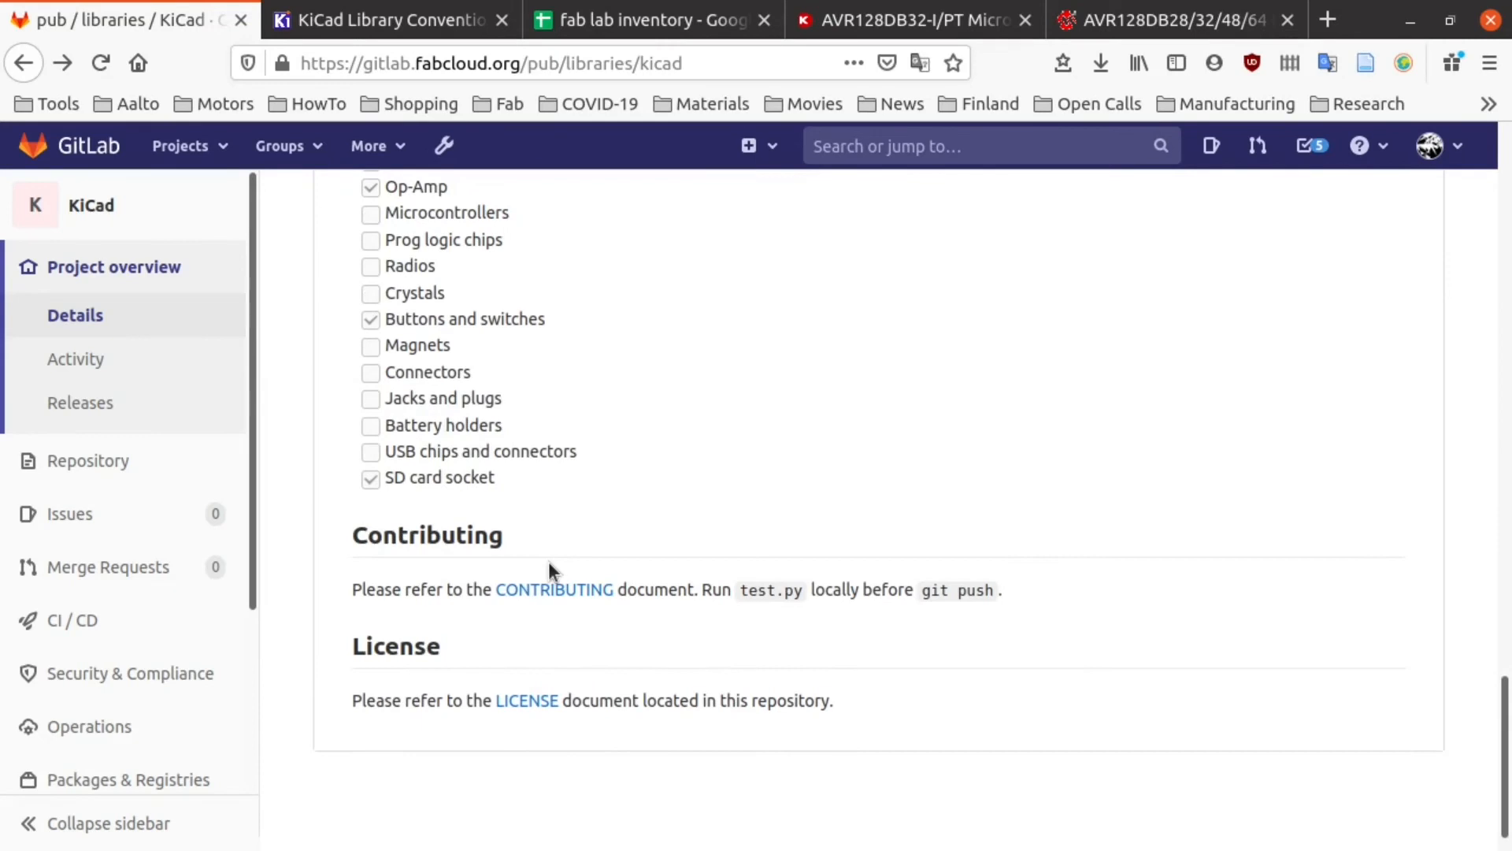
scroll(548, 560, "up", 11)
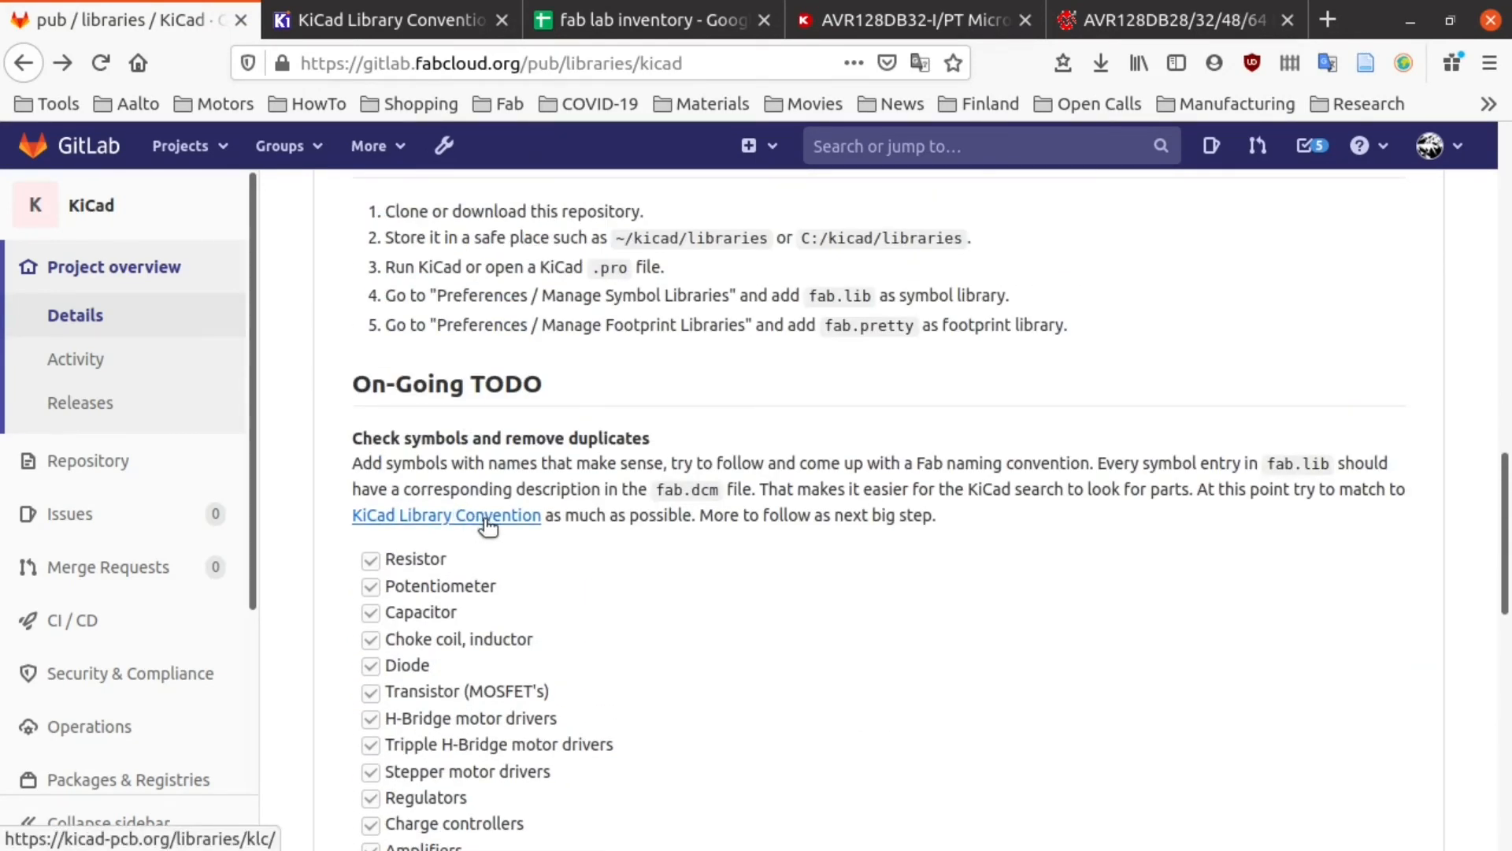
Step: Search the KiCad Library Convention page for "Reference" and step through the matches to the S6.1 Component Reference Designator section
left_click(413, 2)
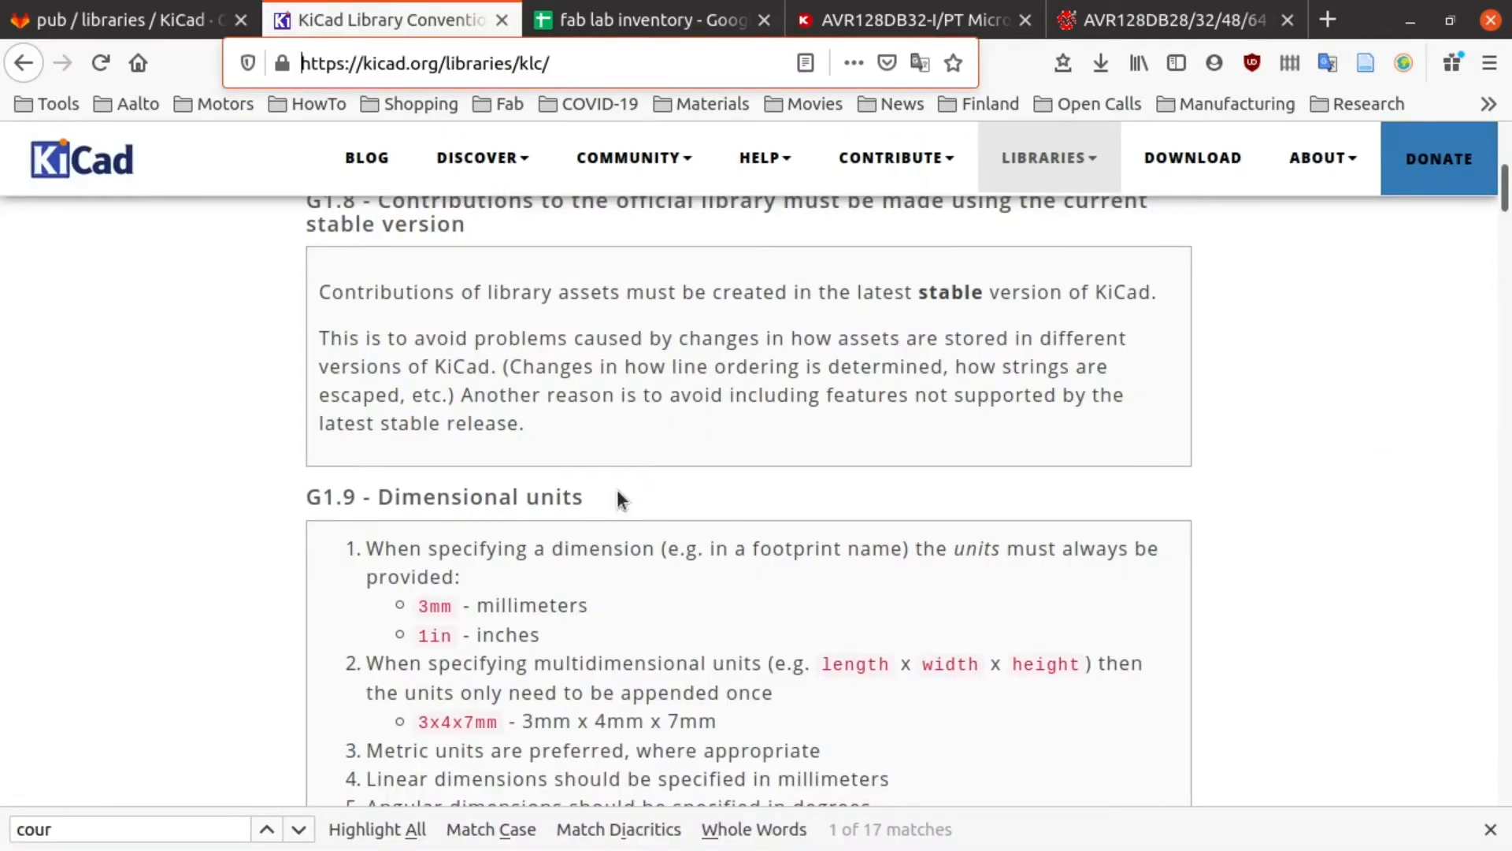
scroll(619, 496, "up", 2)
scroll(611, 484, "down", 4)
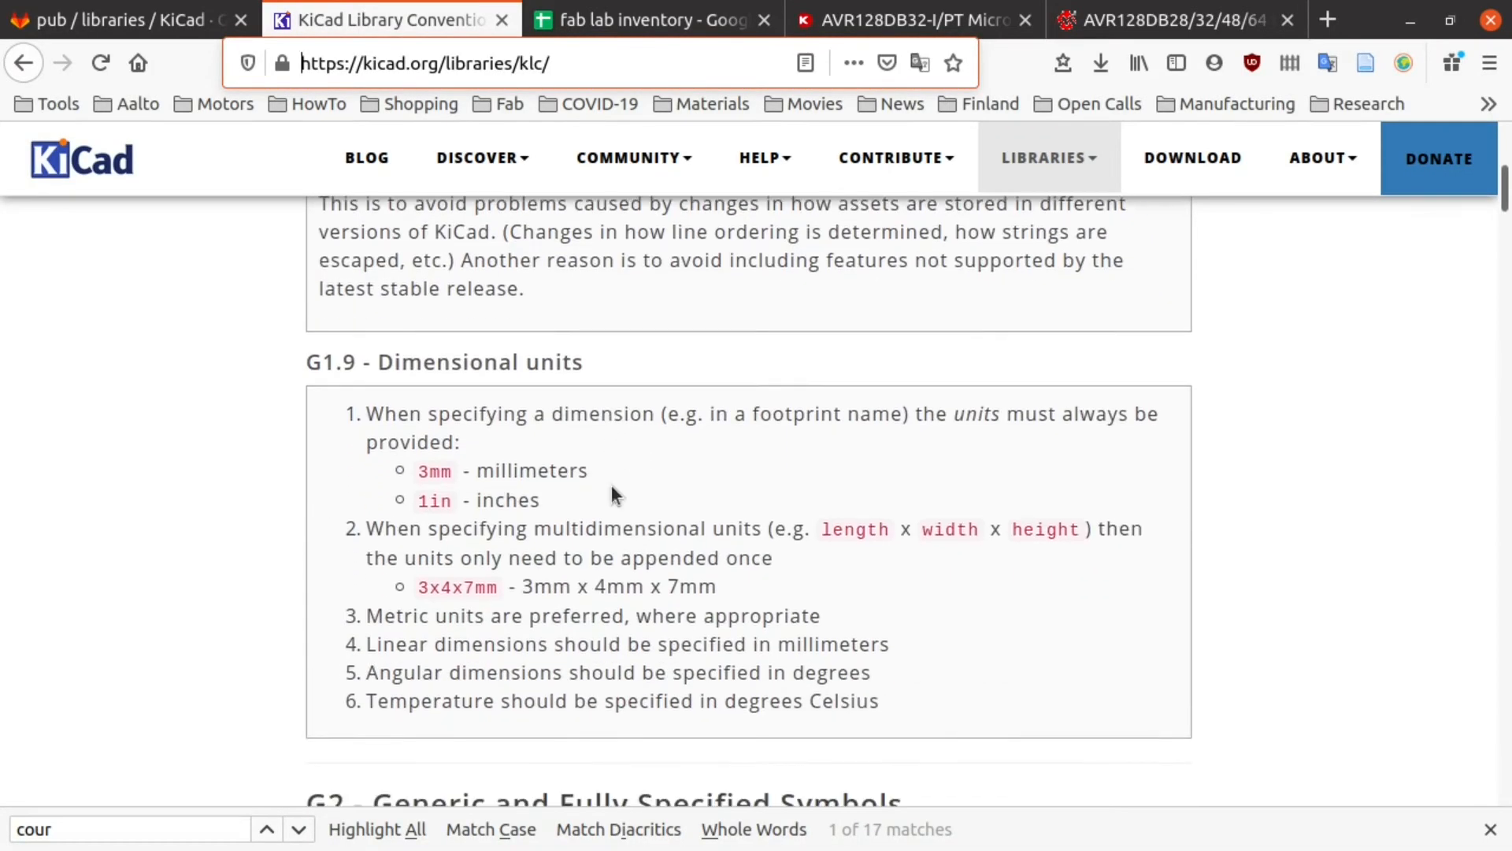
key("ctrl+f")
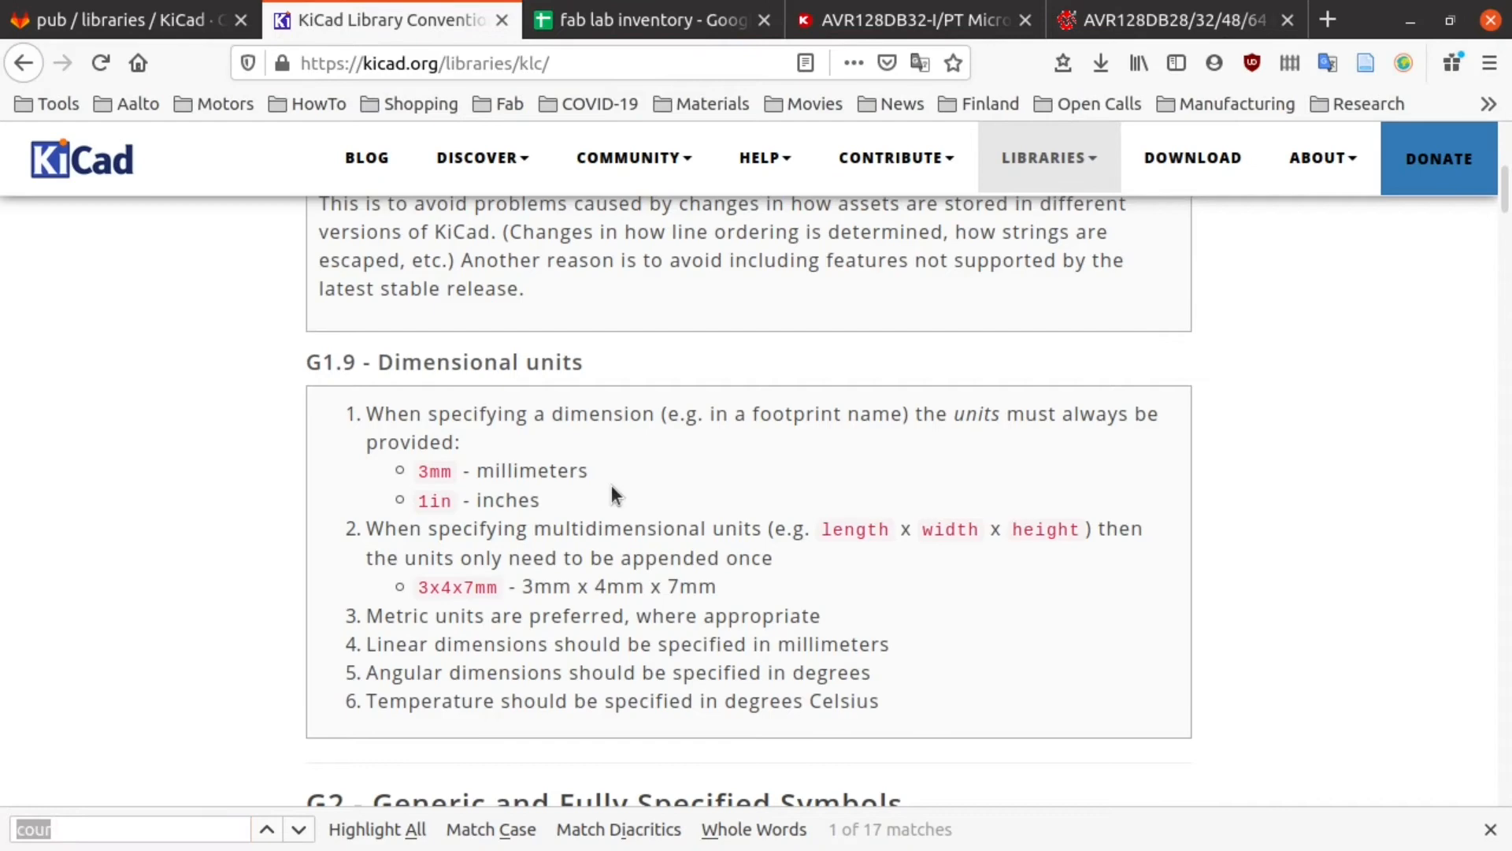
key("alt+Tab")
key("alt+Tab")
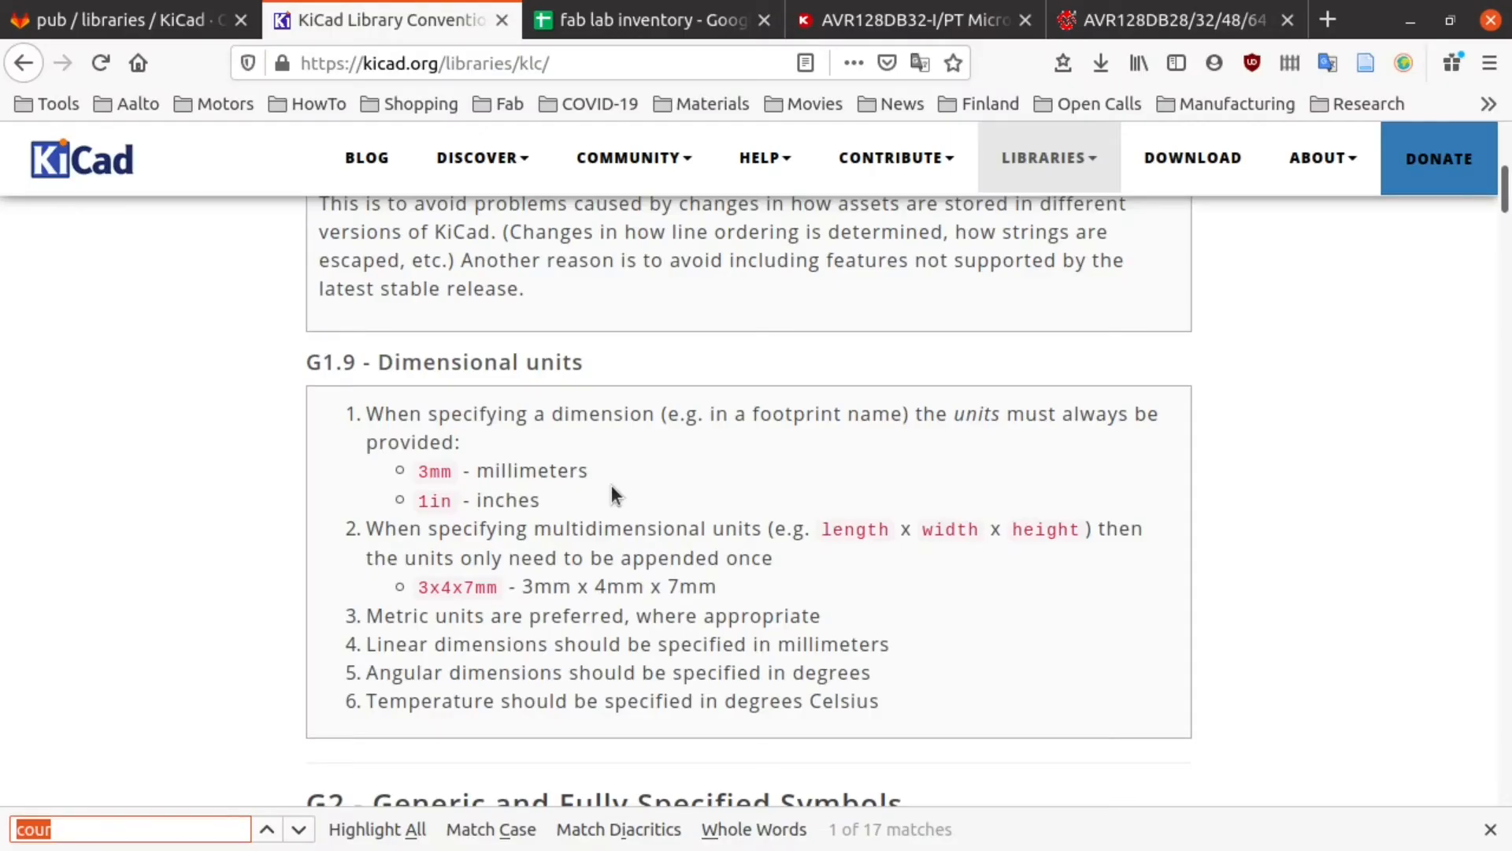
type("Reference")
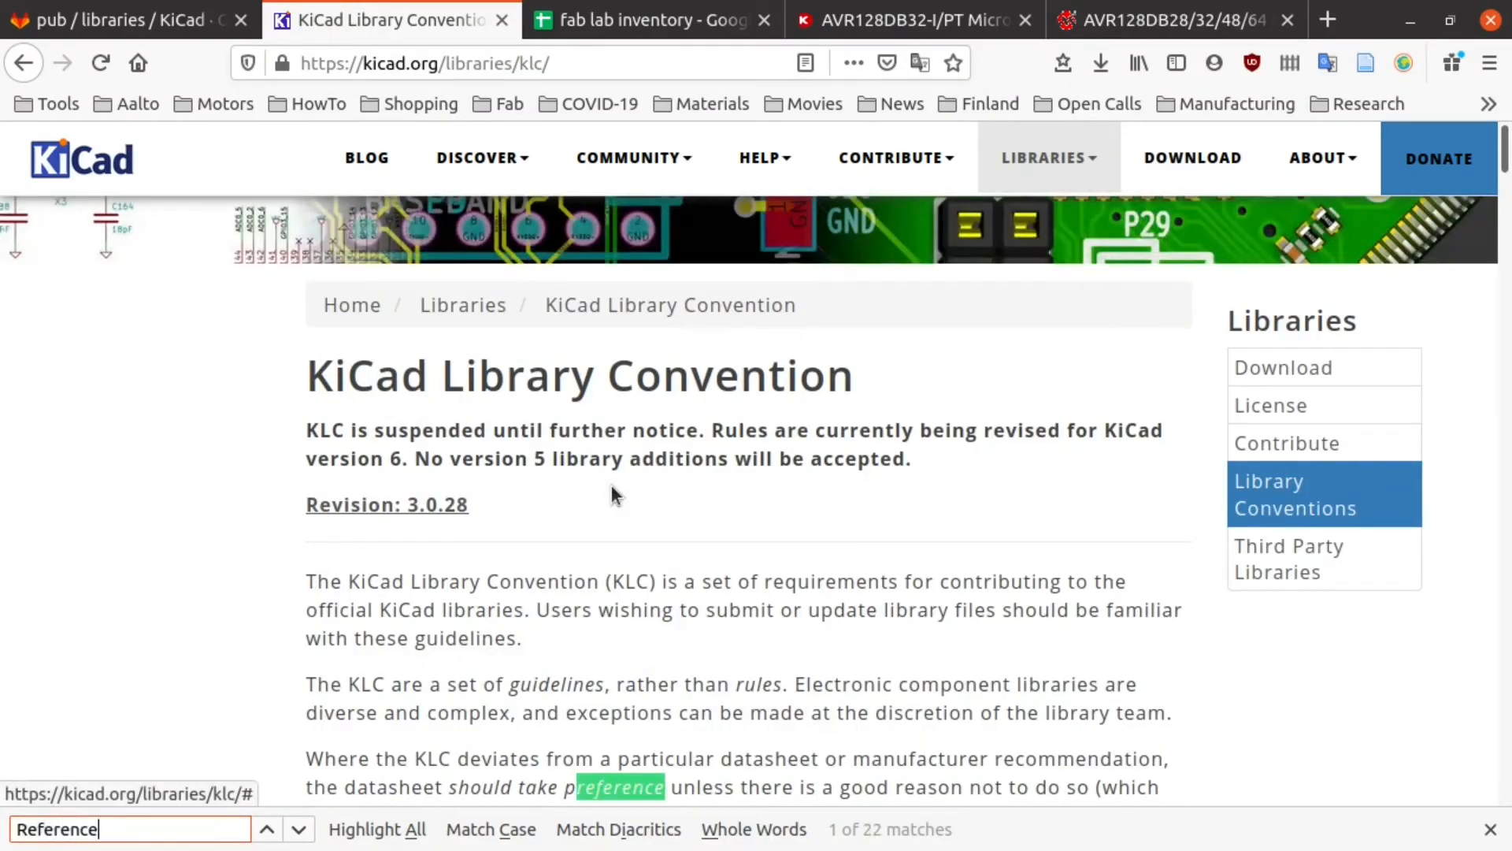
scroll(551, 535, "down", 5)
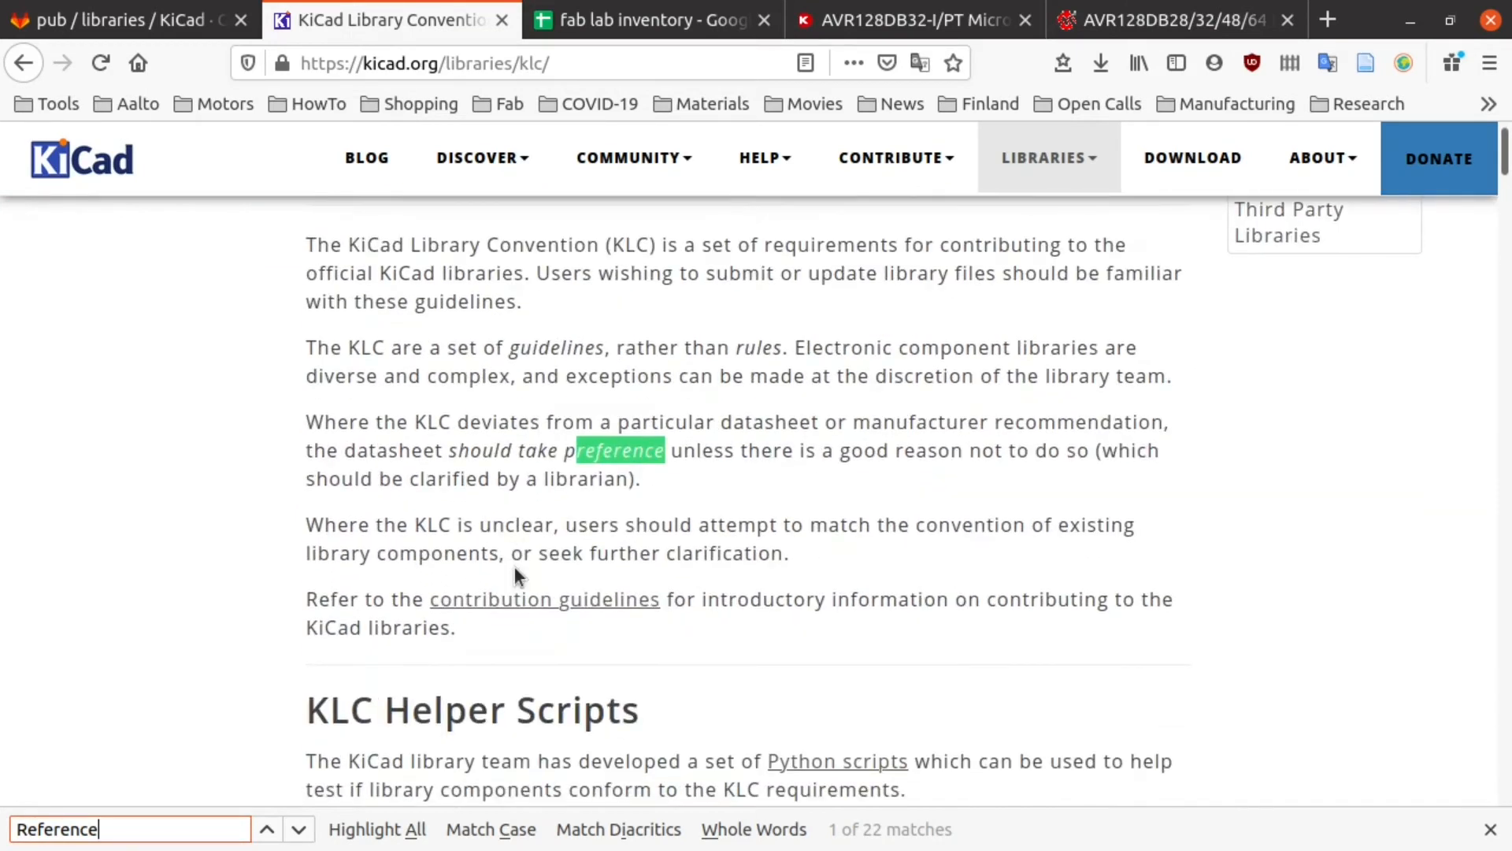
key("Return")
key("Return")
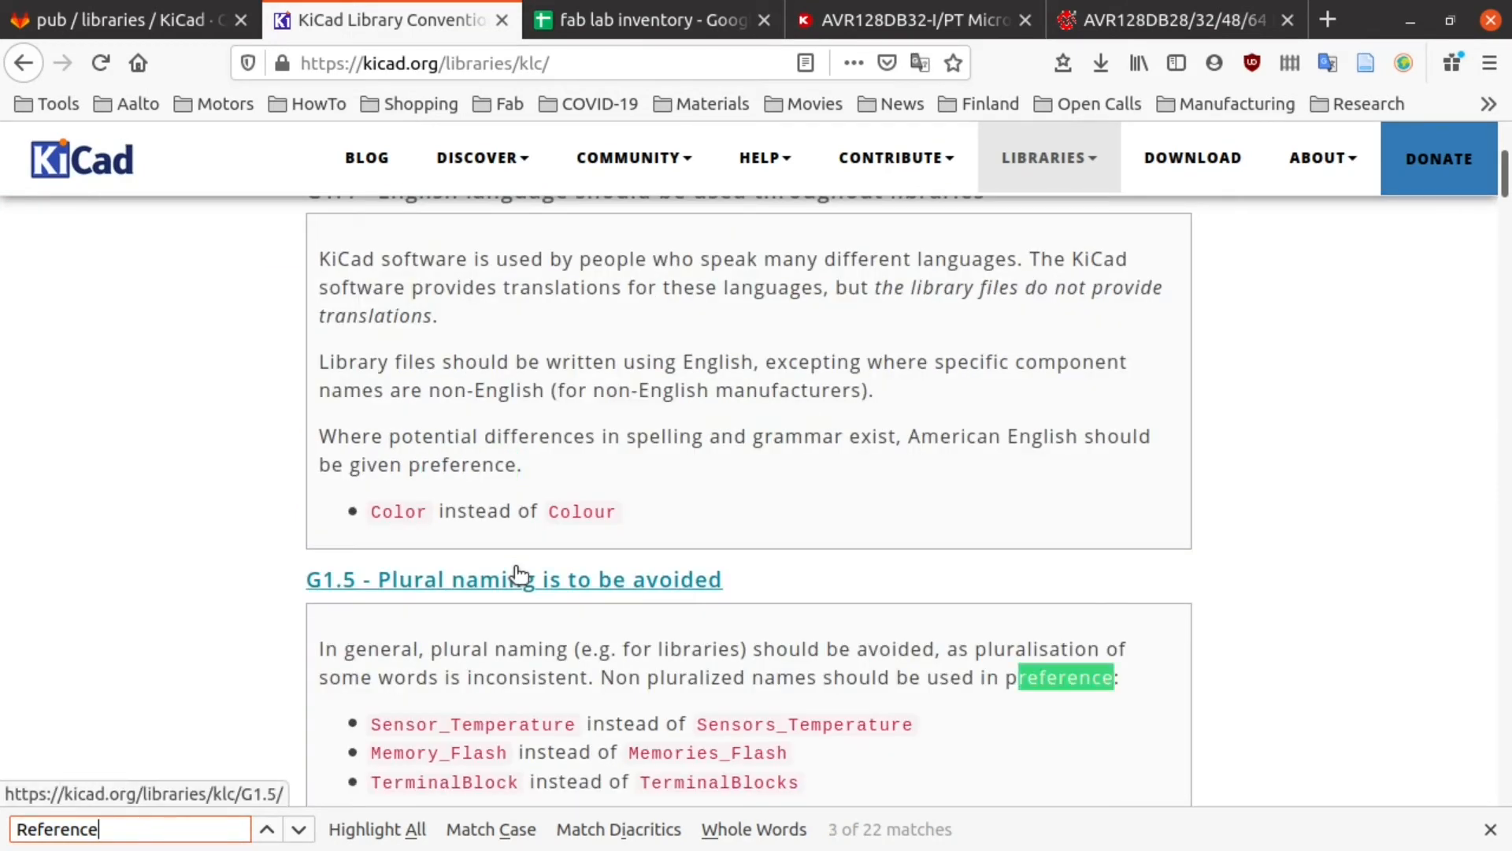
key("Return")
key("Return")
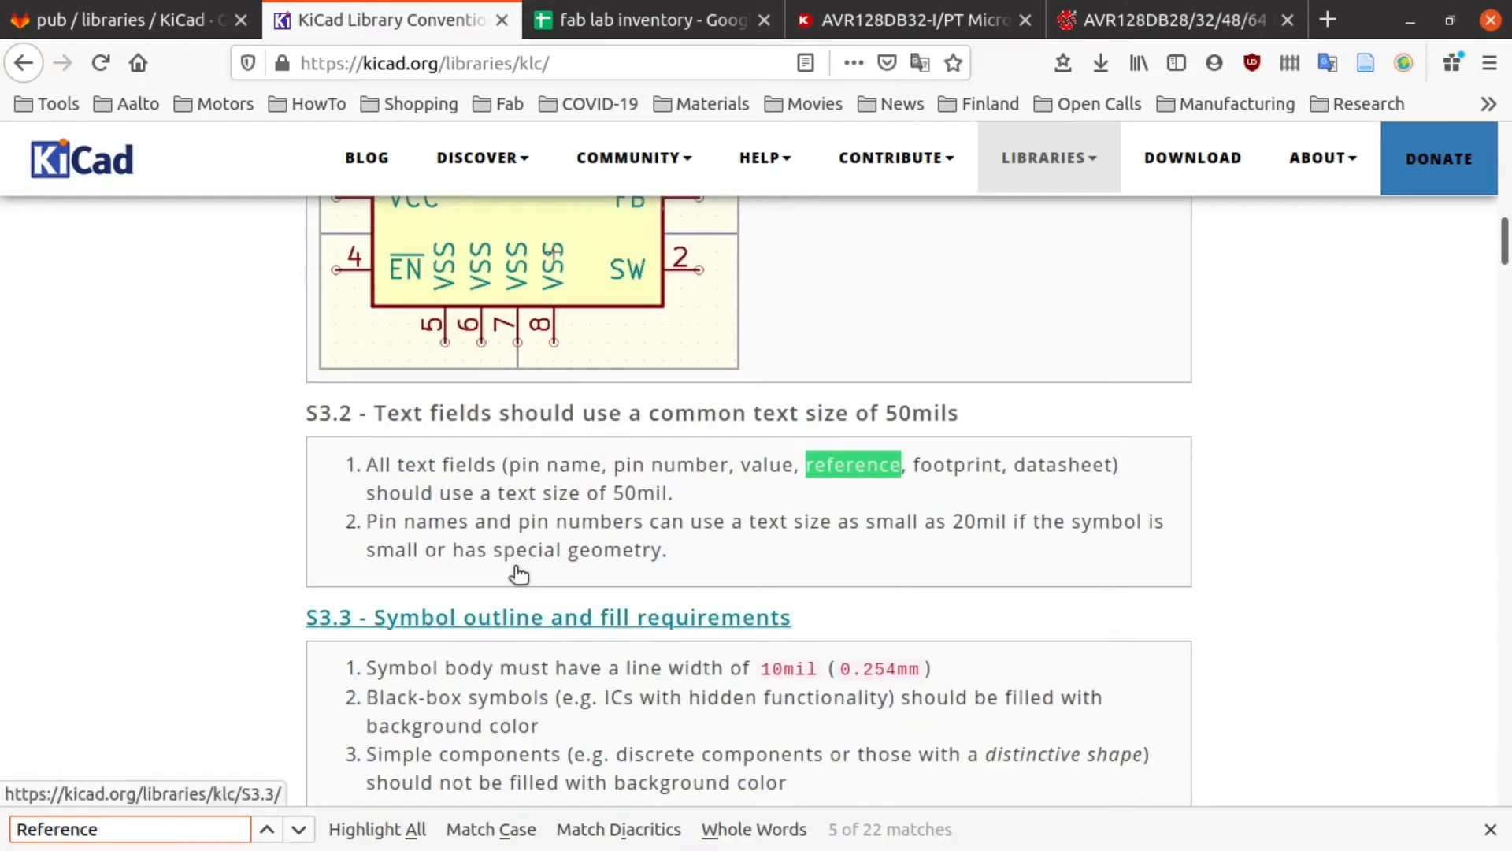
key("Return")
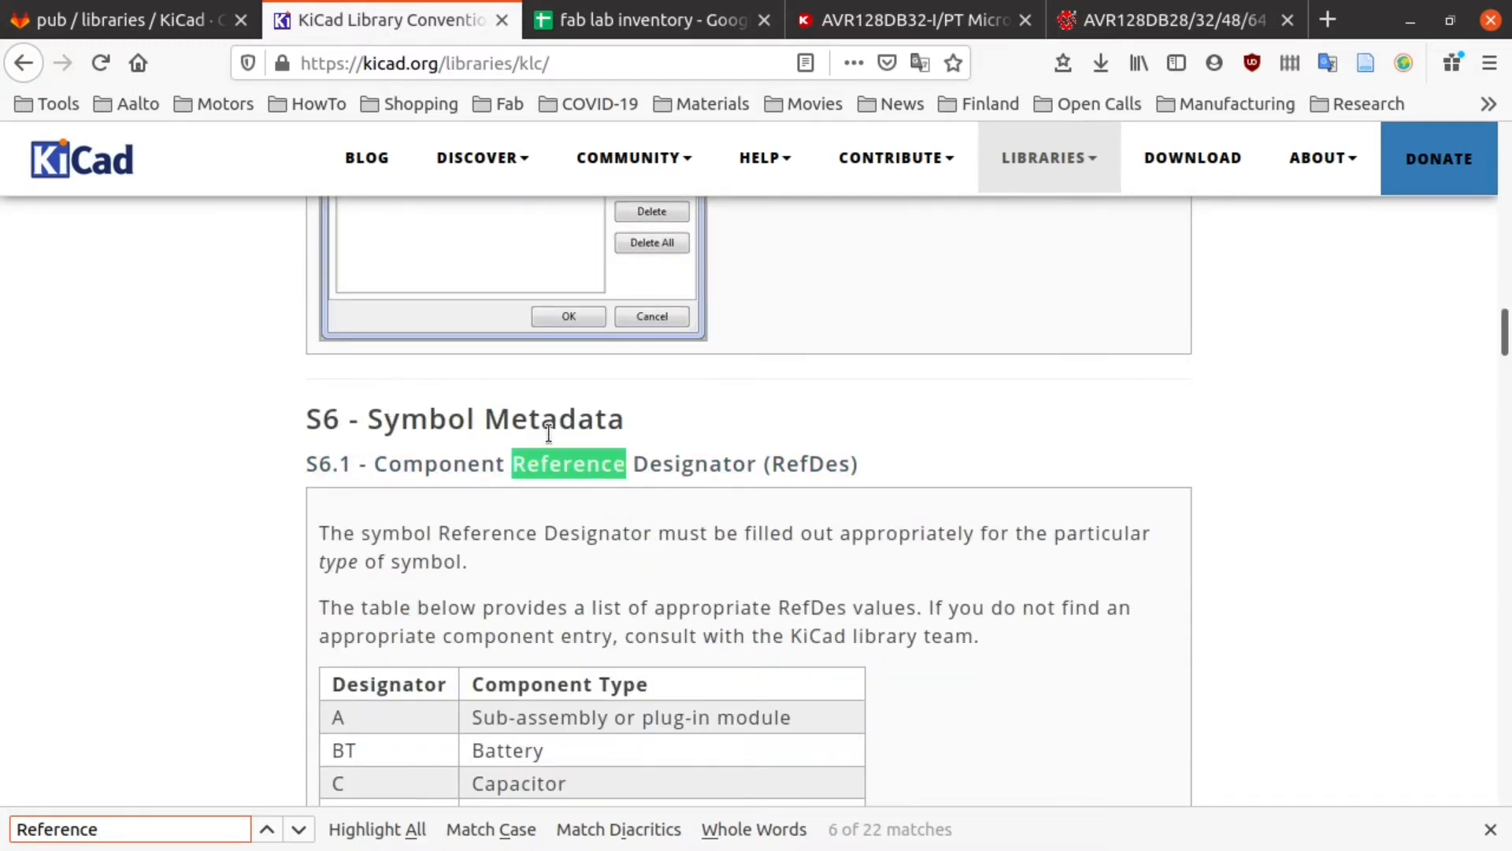
Step: Examine the reference designator table in section S6.1 for the designator assigned to integrated circuits
scroll(544, 437, "down", 5)
scroll(541, 437, "up", 1)
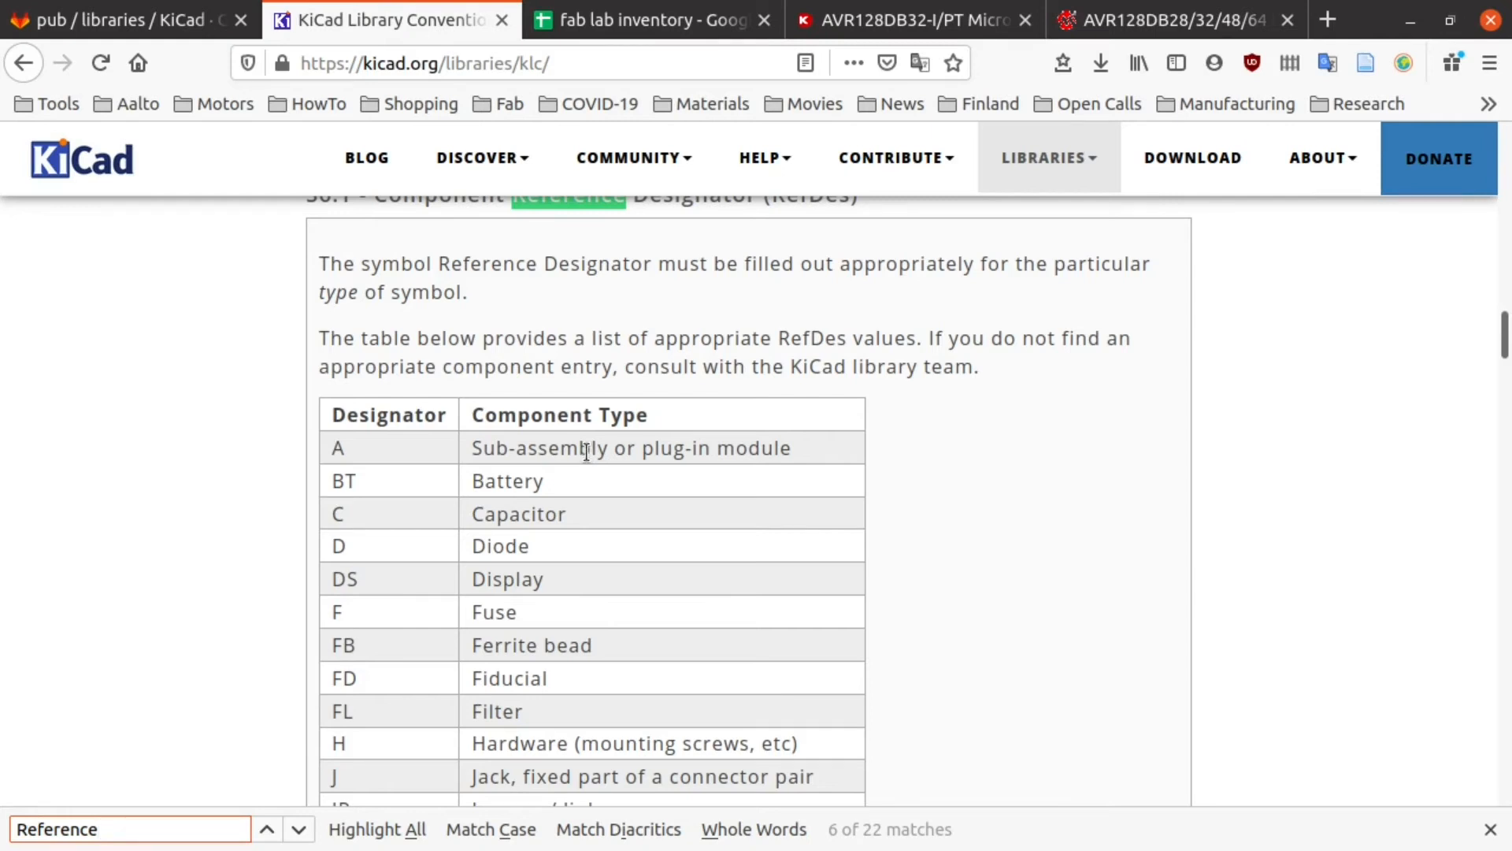
scroll(586, 451, "down", 3)
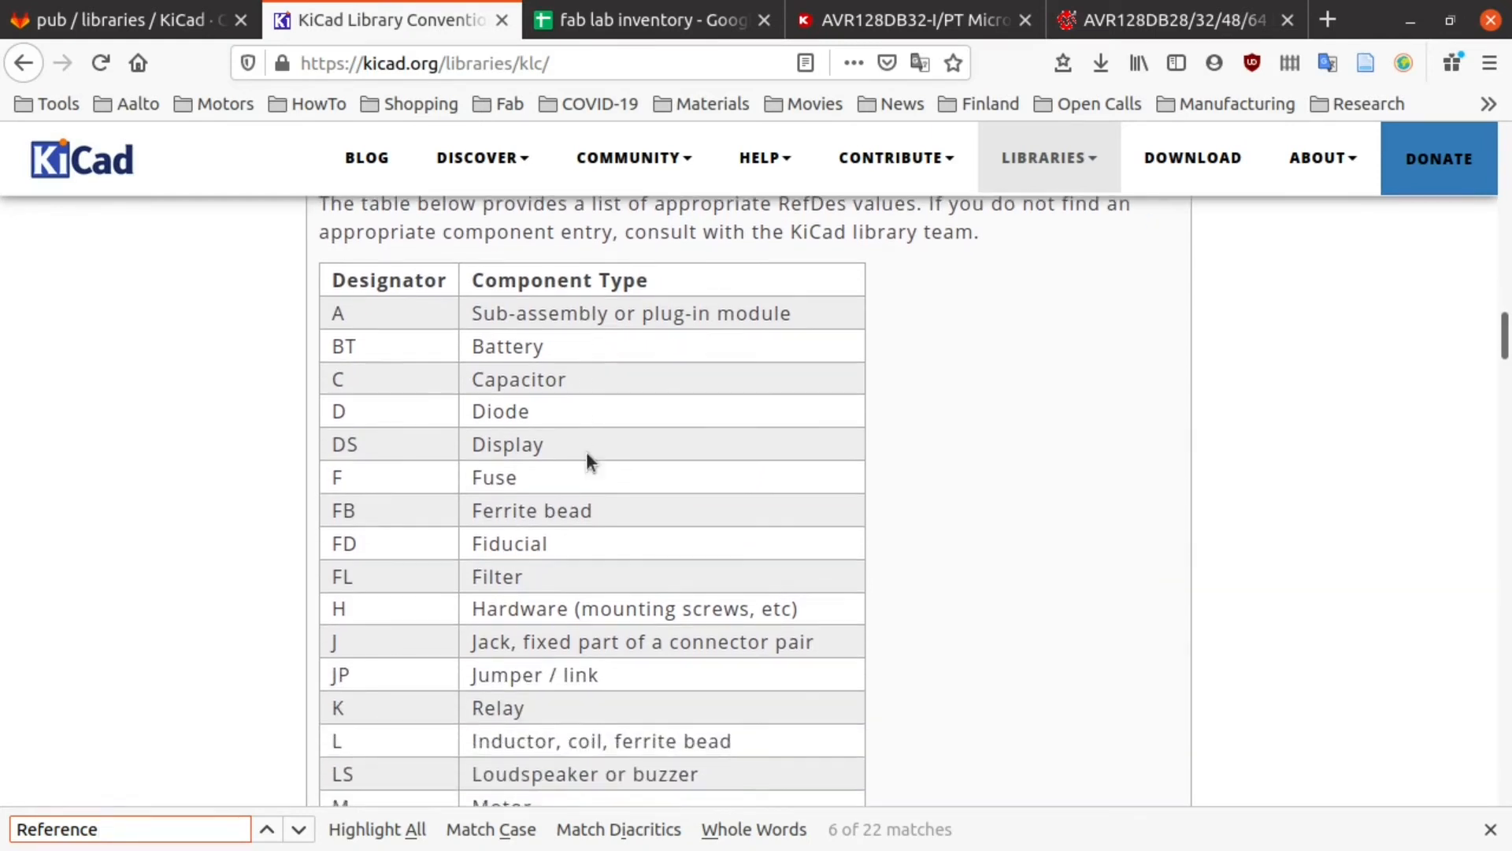
scroll(584, 452, "up", 3)
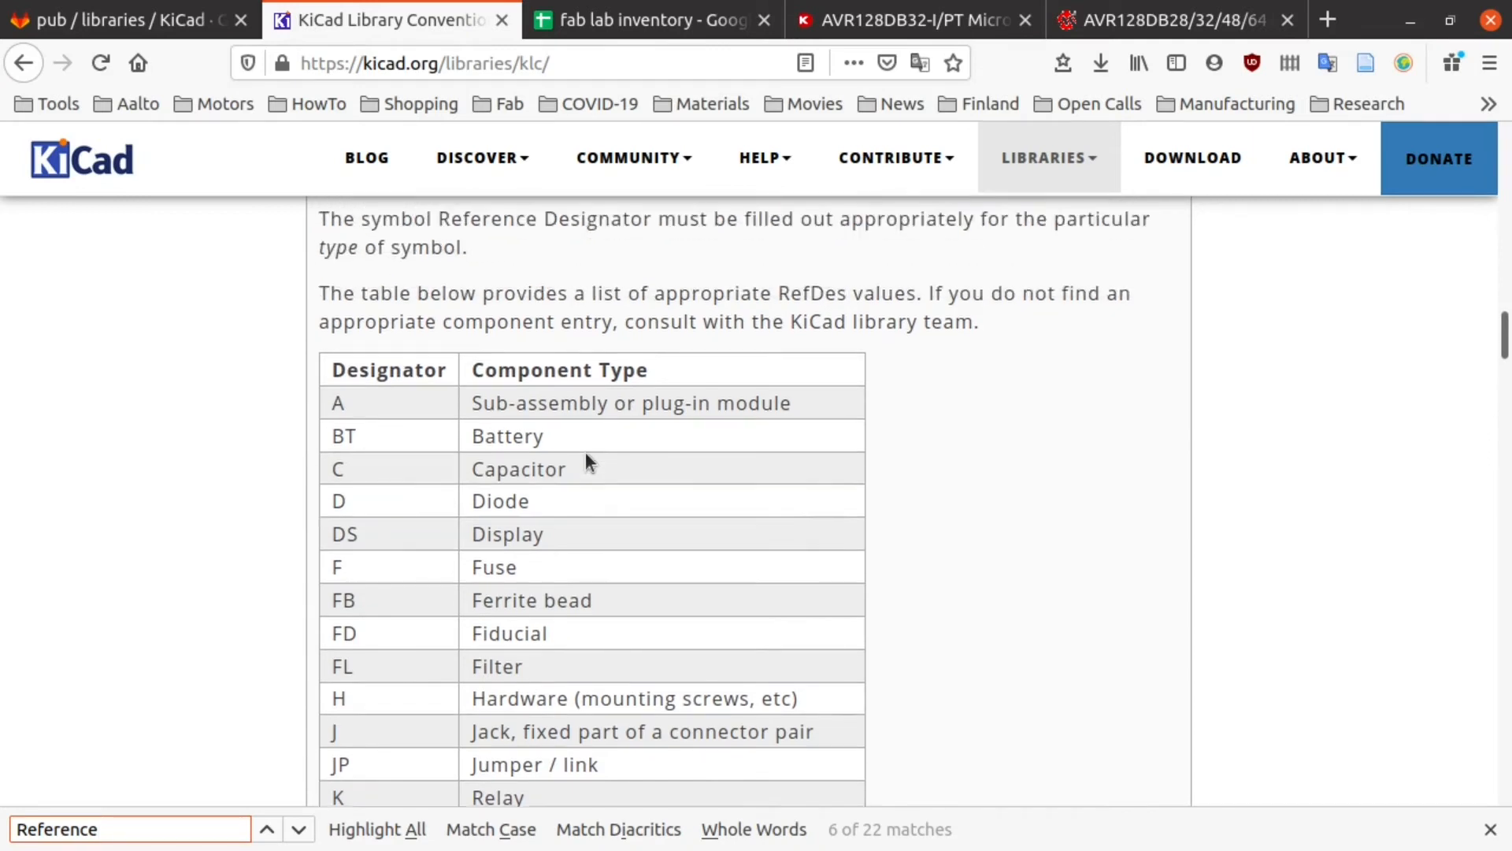
scroll(584, 451, "down", 3)
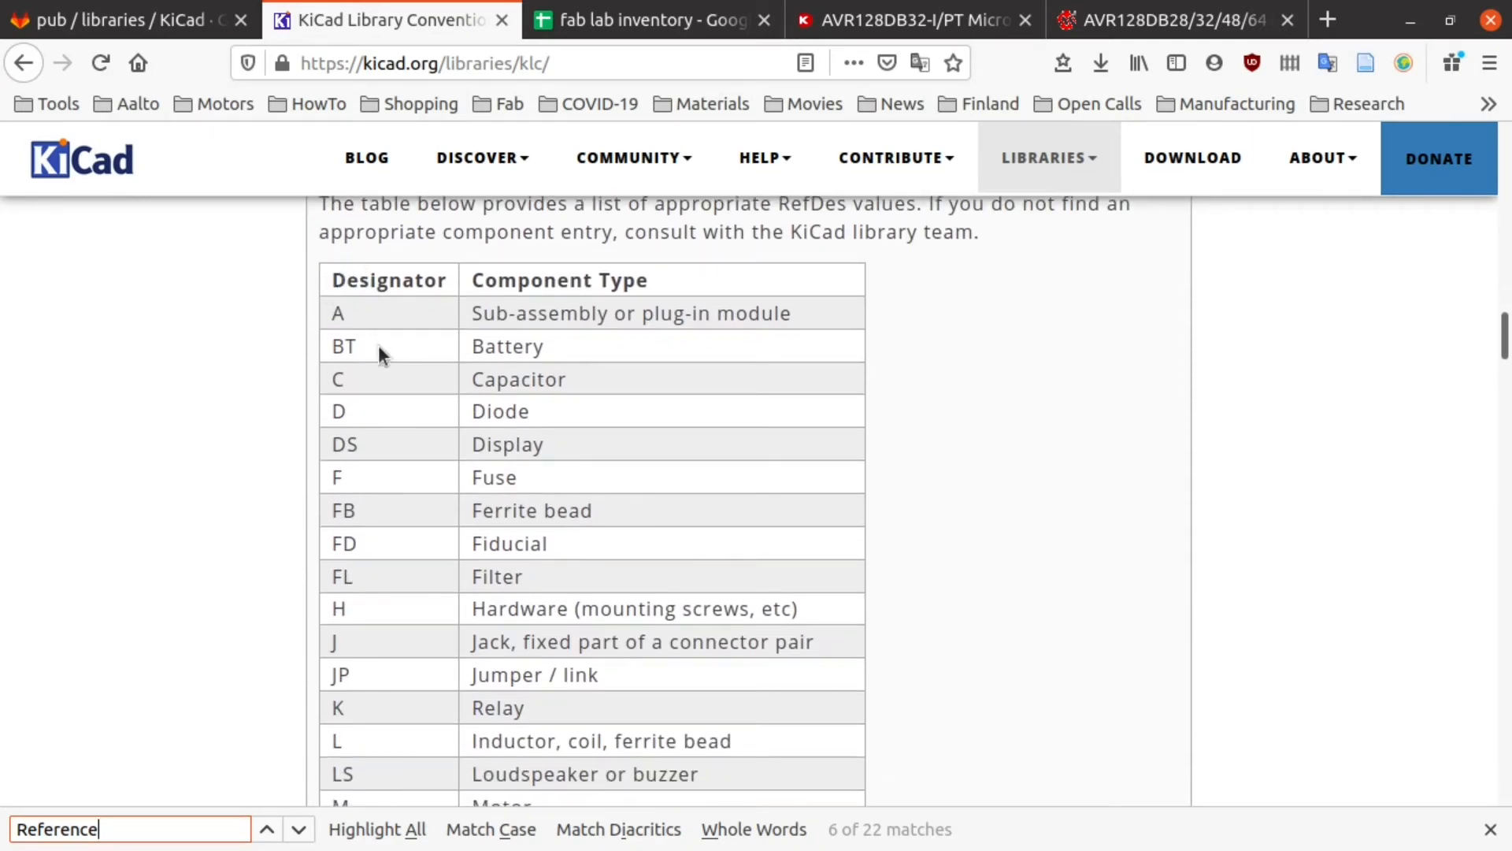
scroll(505, 579, "down", 3)
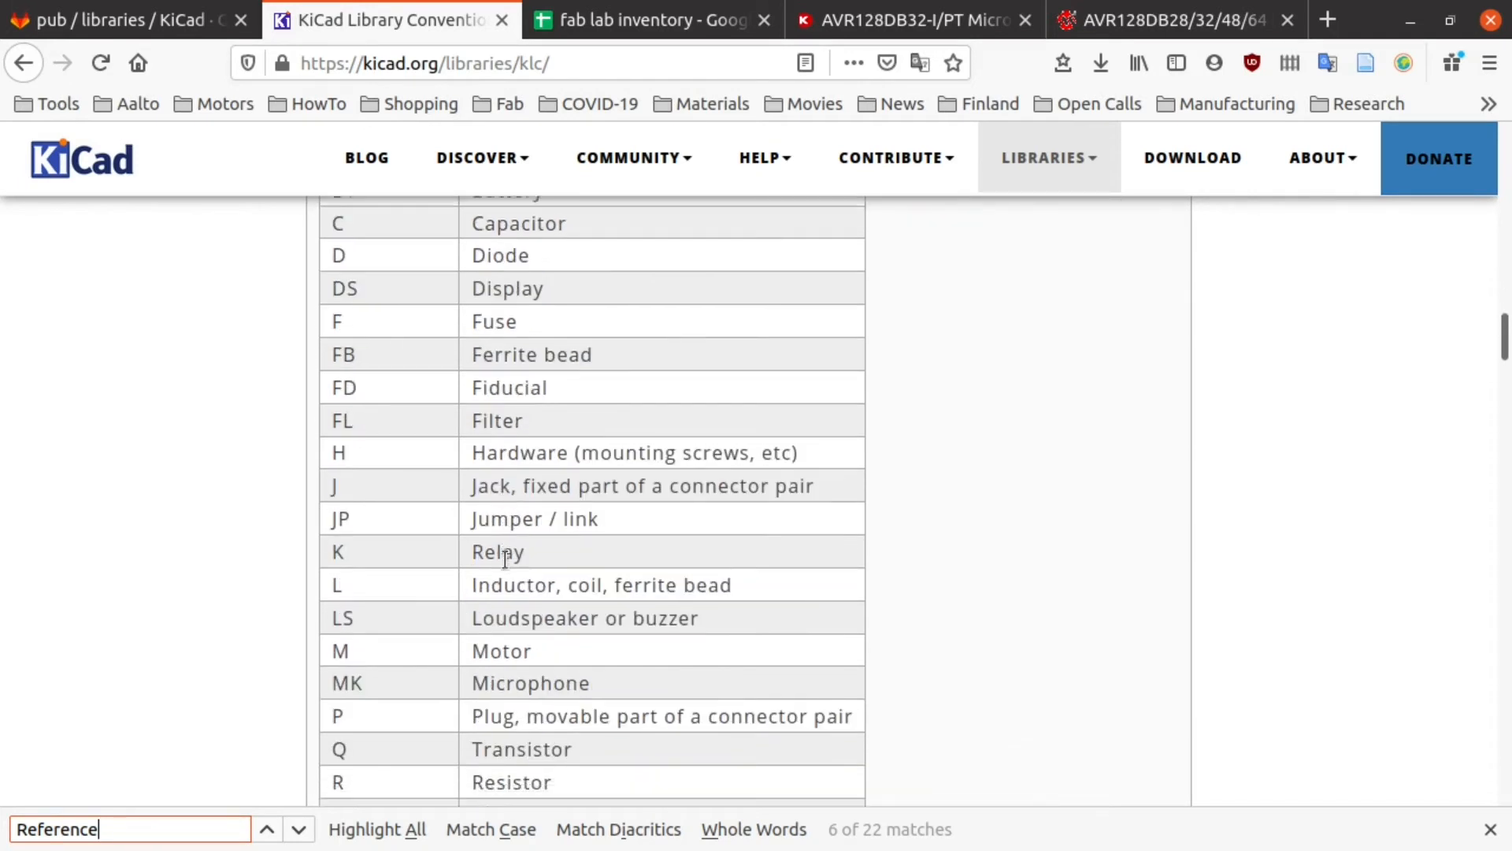
scroll(505, 559, "up", 3)
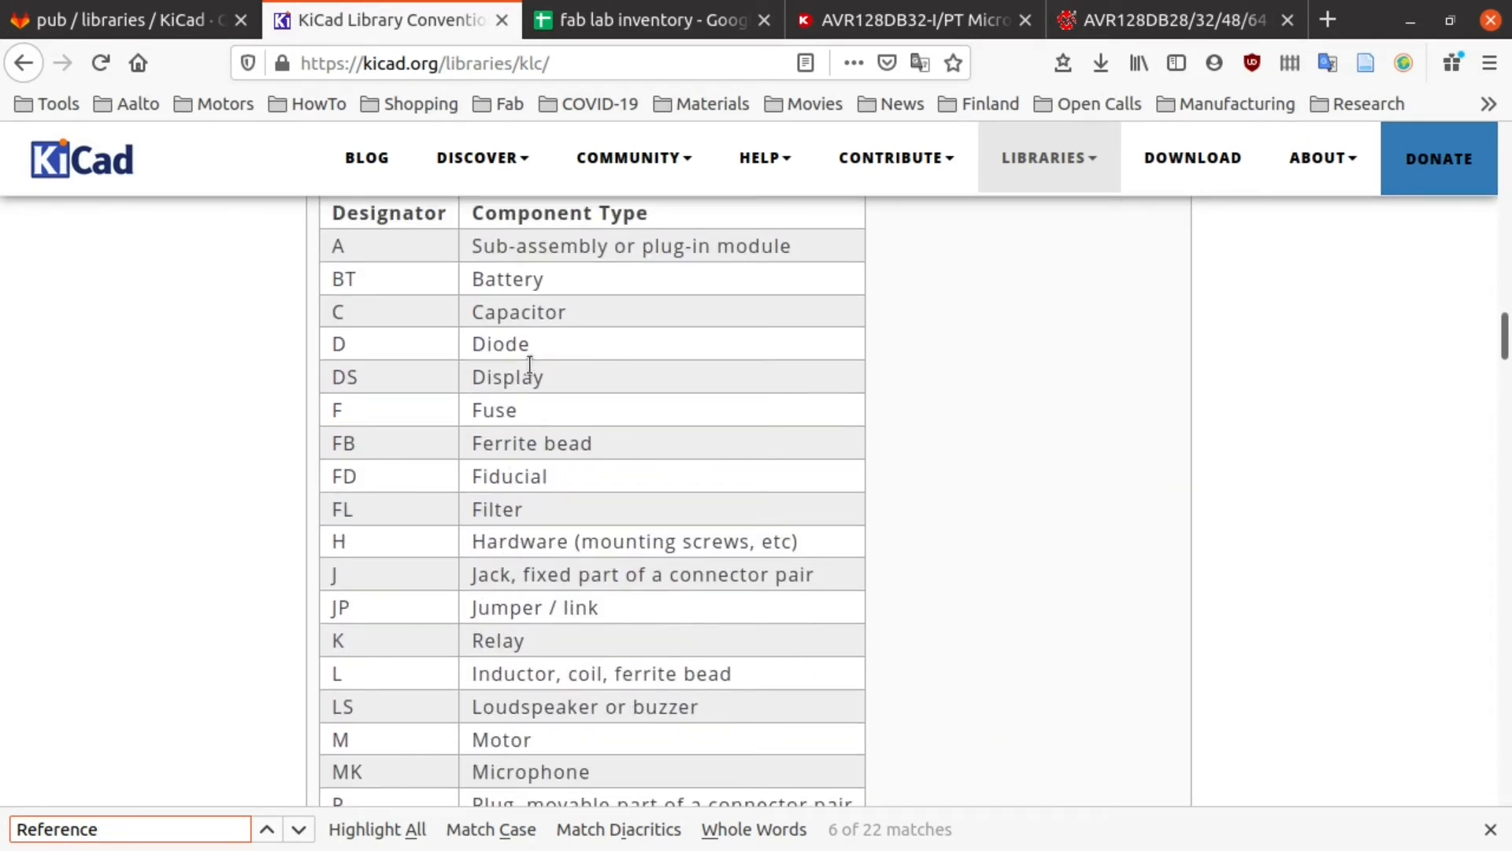
scroll(529, 364, "up", 2)
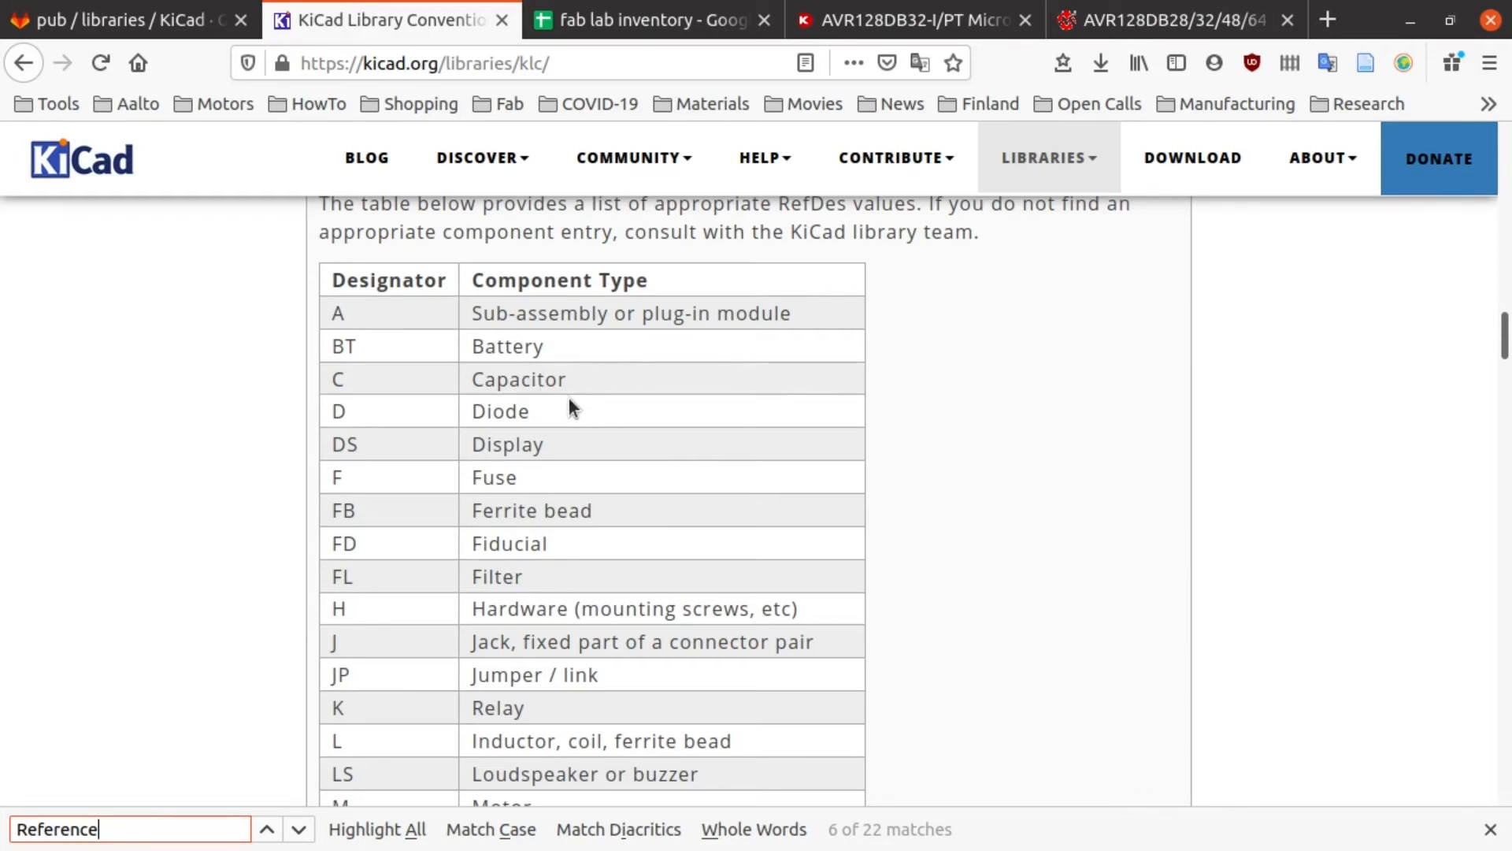
scroll(567, 446, "down", 5)
scroll(564, 446, "down", 8)
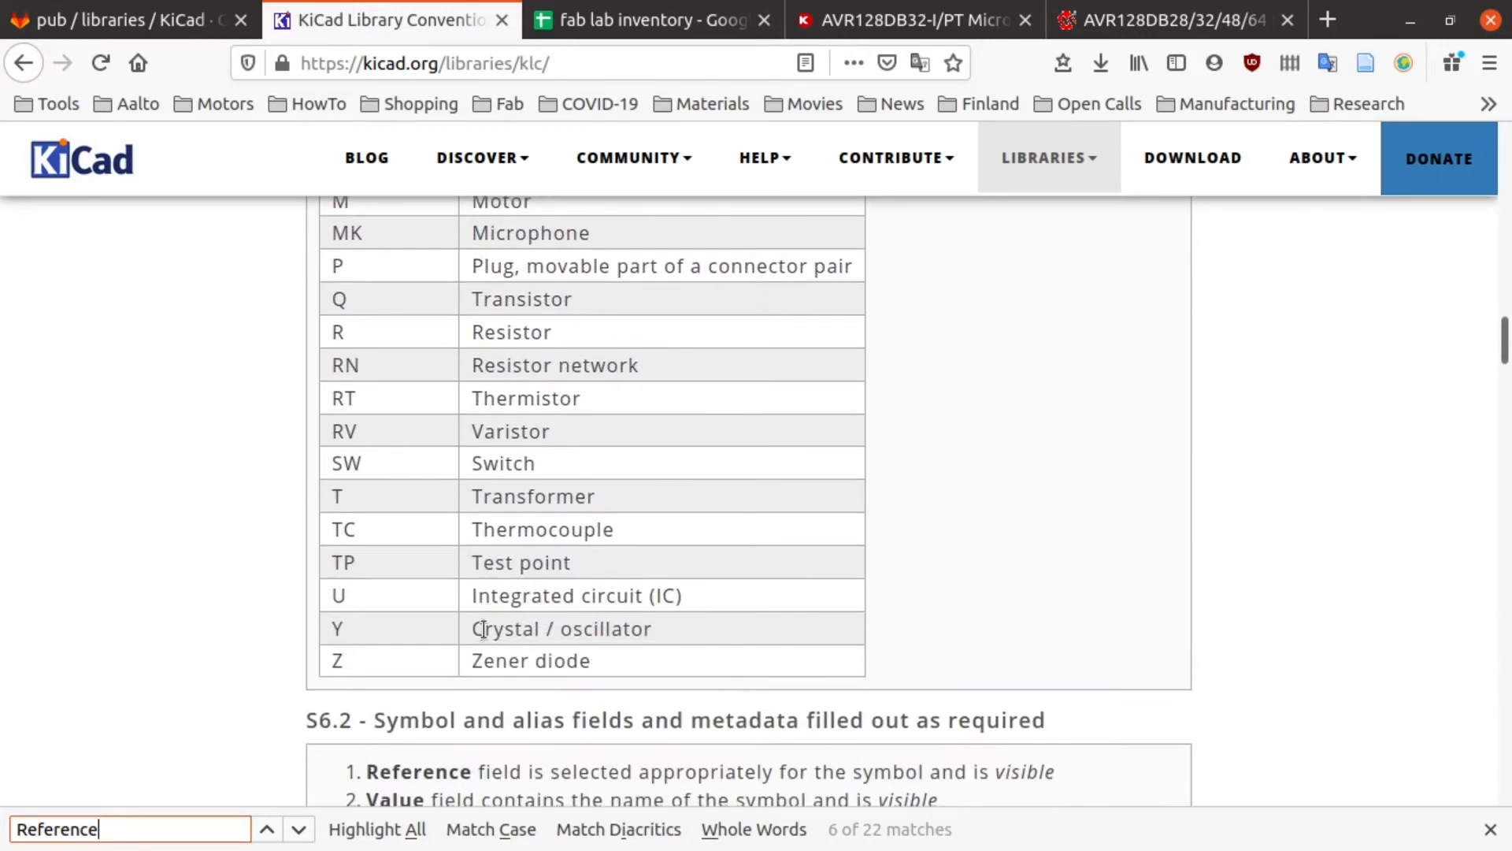
left_click(327, 592)
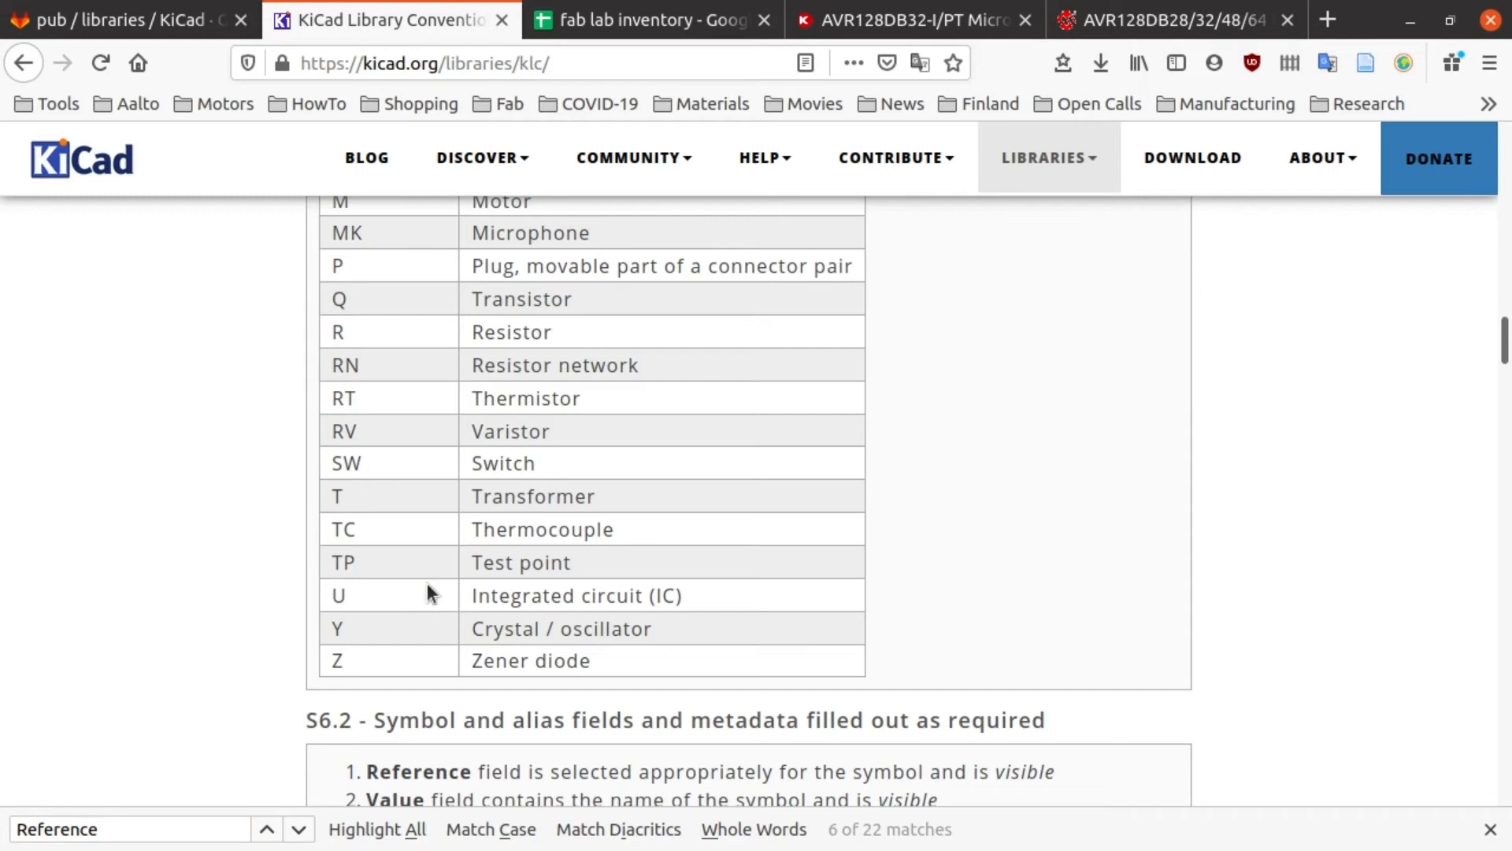
left_click_drag(702, 592, 475, 591)
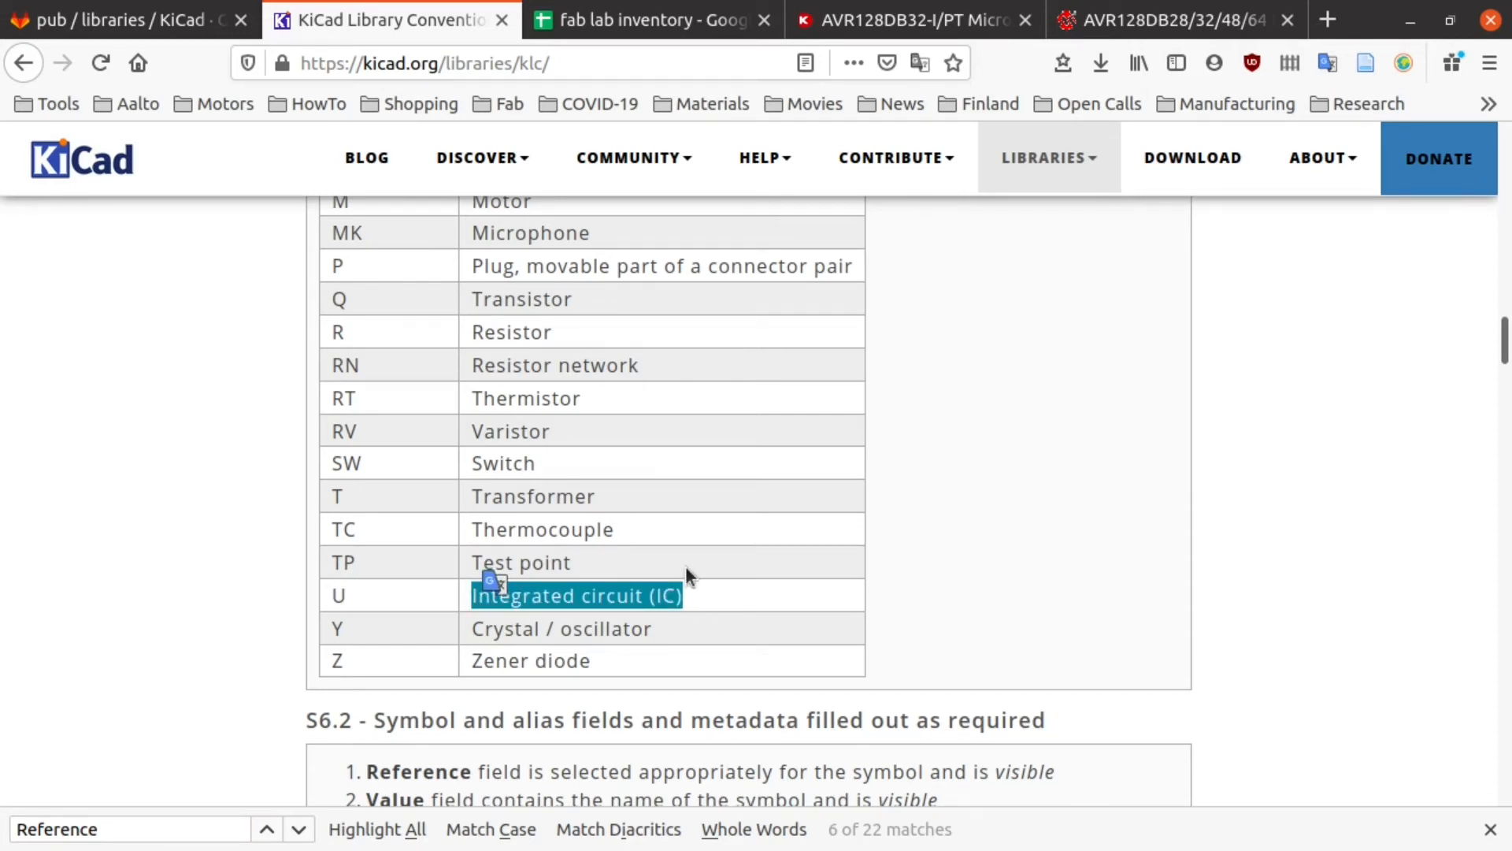
Step: Switch back to the KiCad Symbol Editor and check the Reference field against the convention, leaving it as it is
key("alt+Tab")
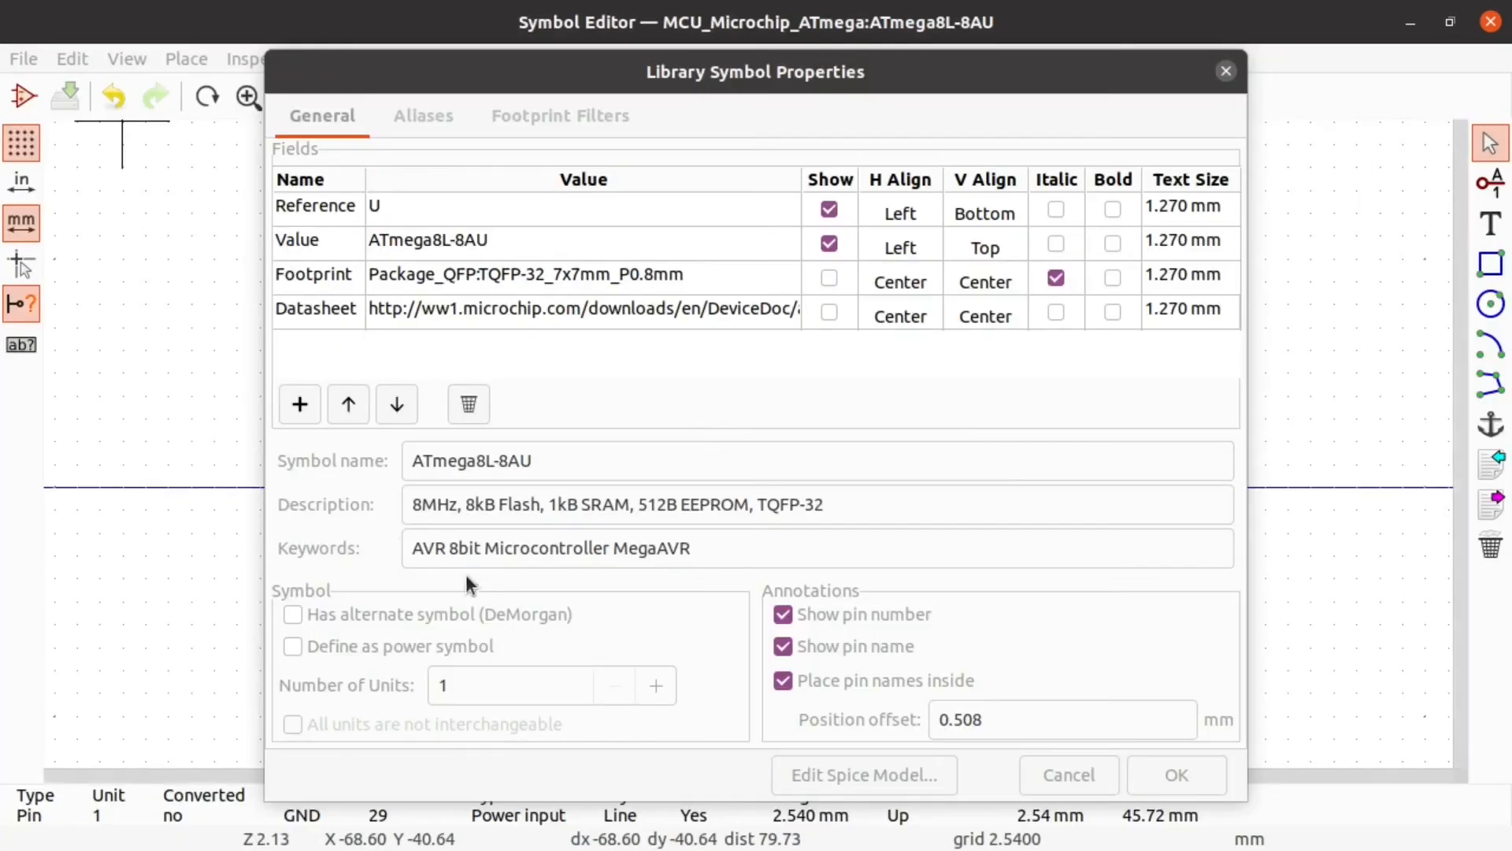
left_click(412, 215)
left_click(453, 220)
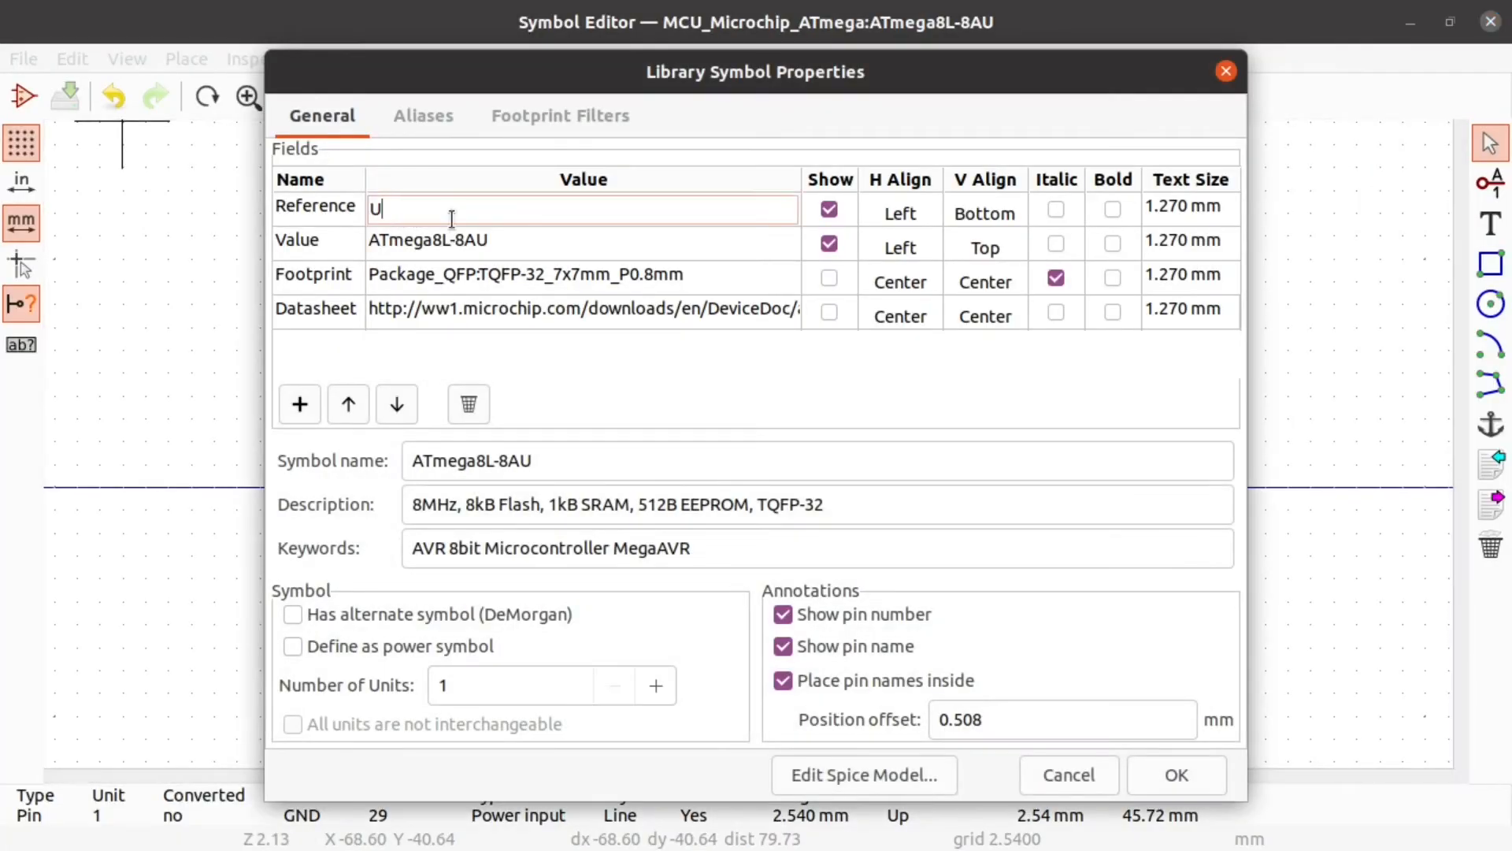
Step: Look up the manufacturer part number on the Digi-Key product page and set the symbol's Value field to AVR128DB32-I/PT
left_click(513, 234)
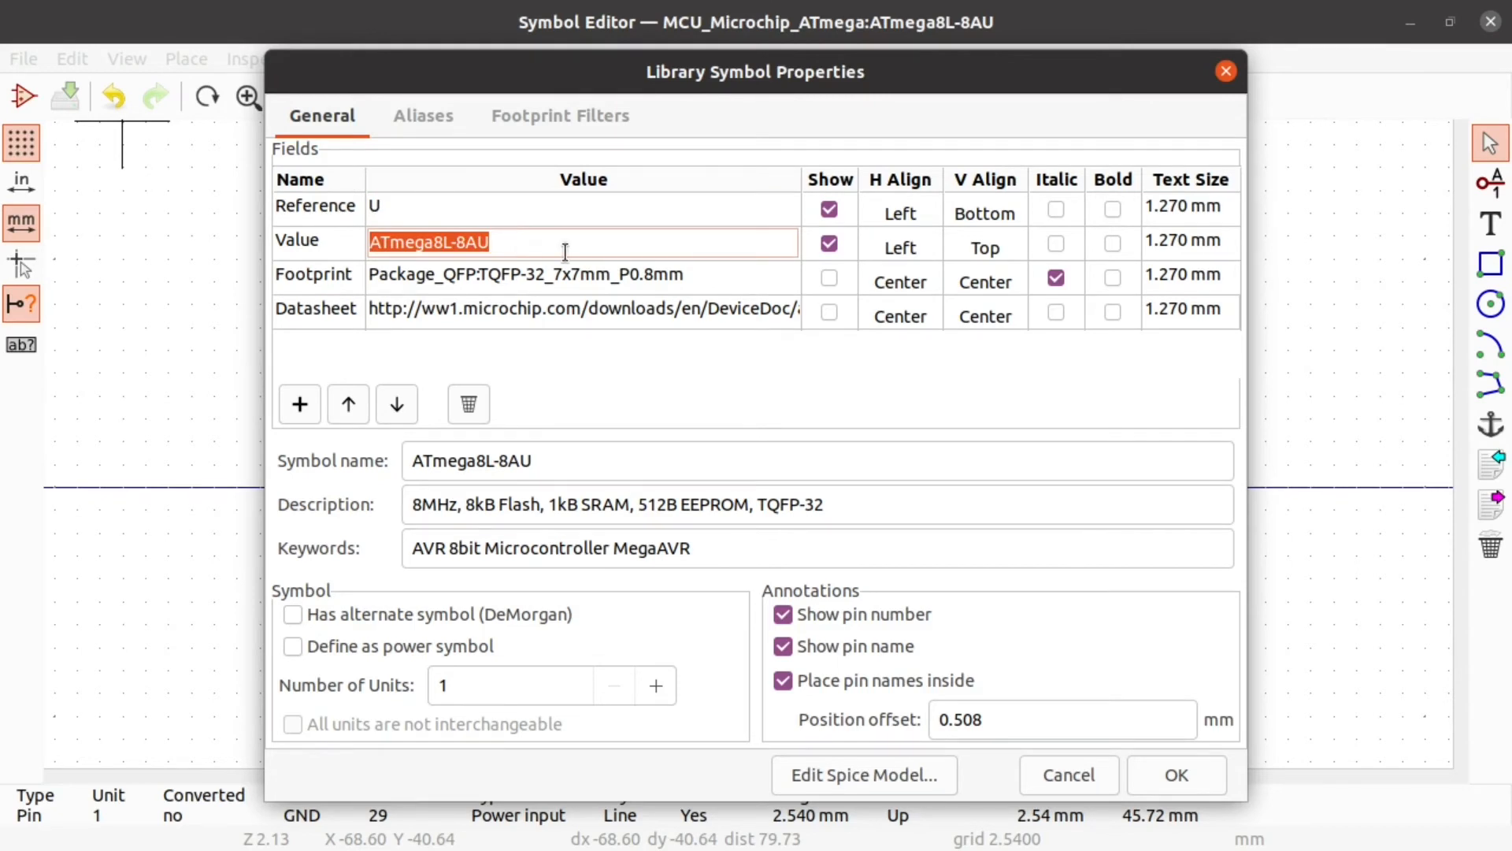
left_click(565, 251)
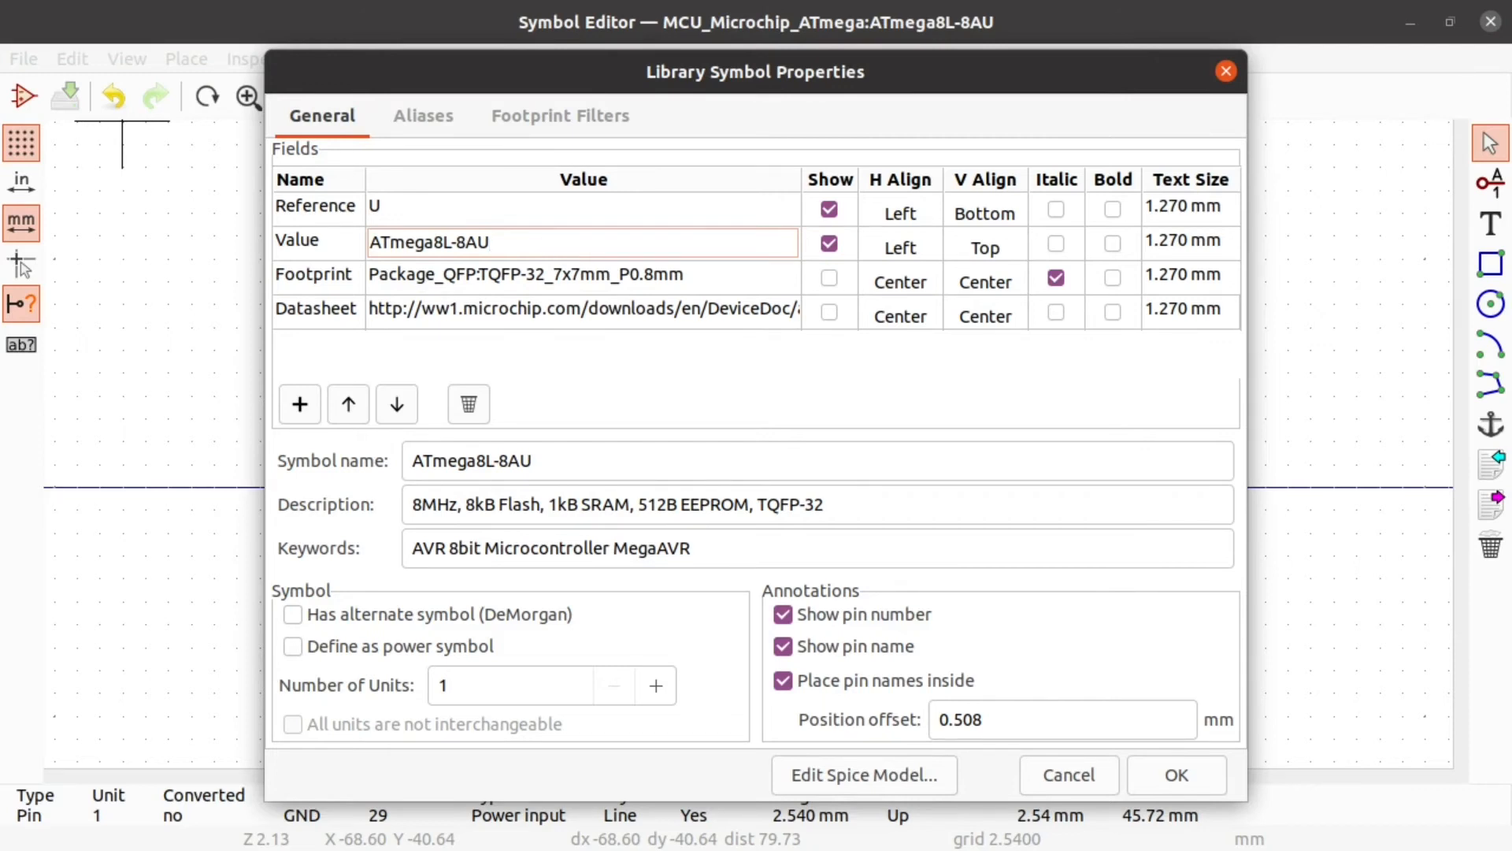
key("Return")
key("alt+Tab")
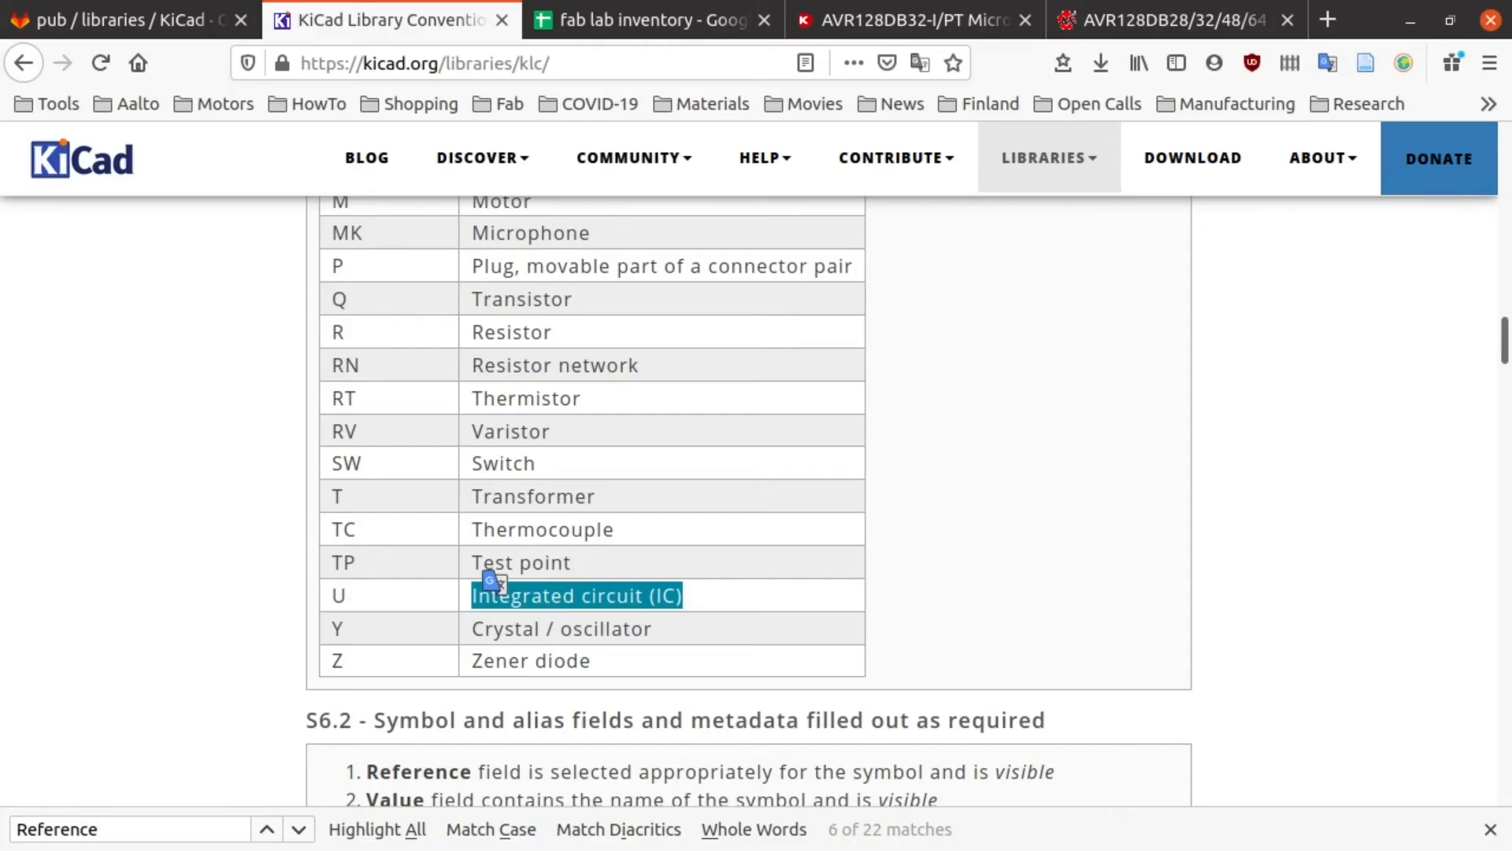
left_click(932, 22)
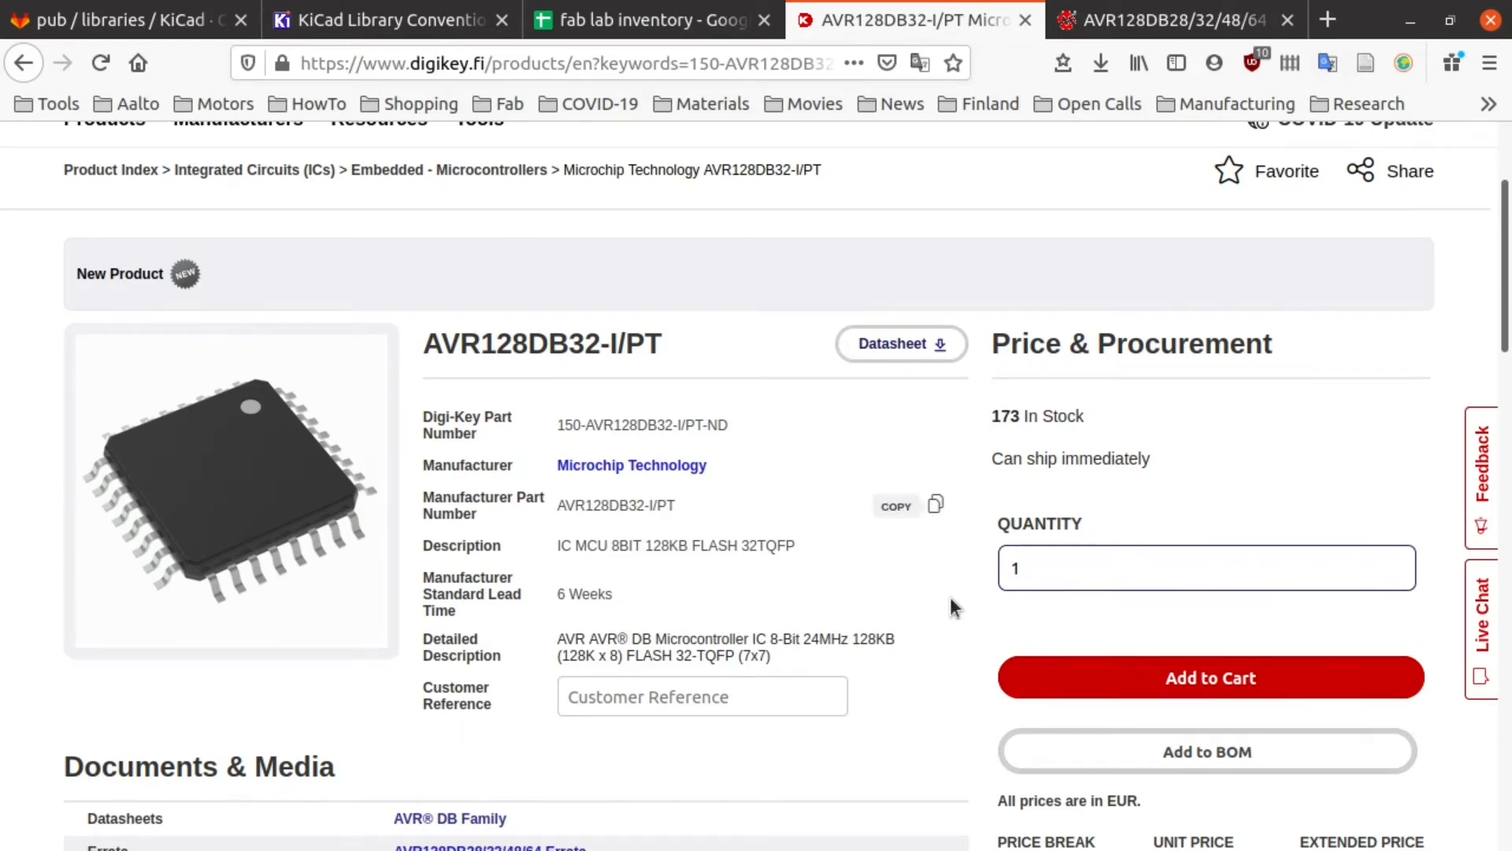
key("alt+Tab")
double_click(535, 238)
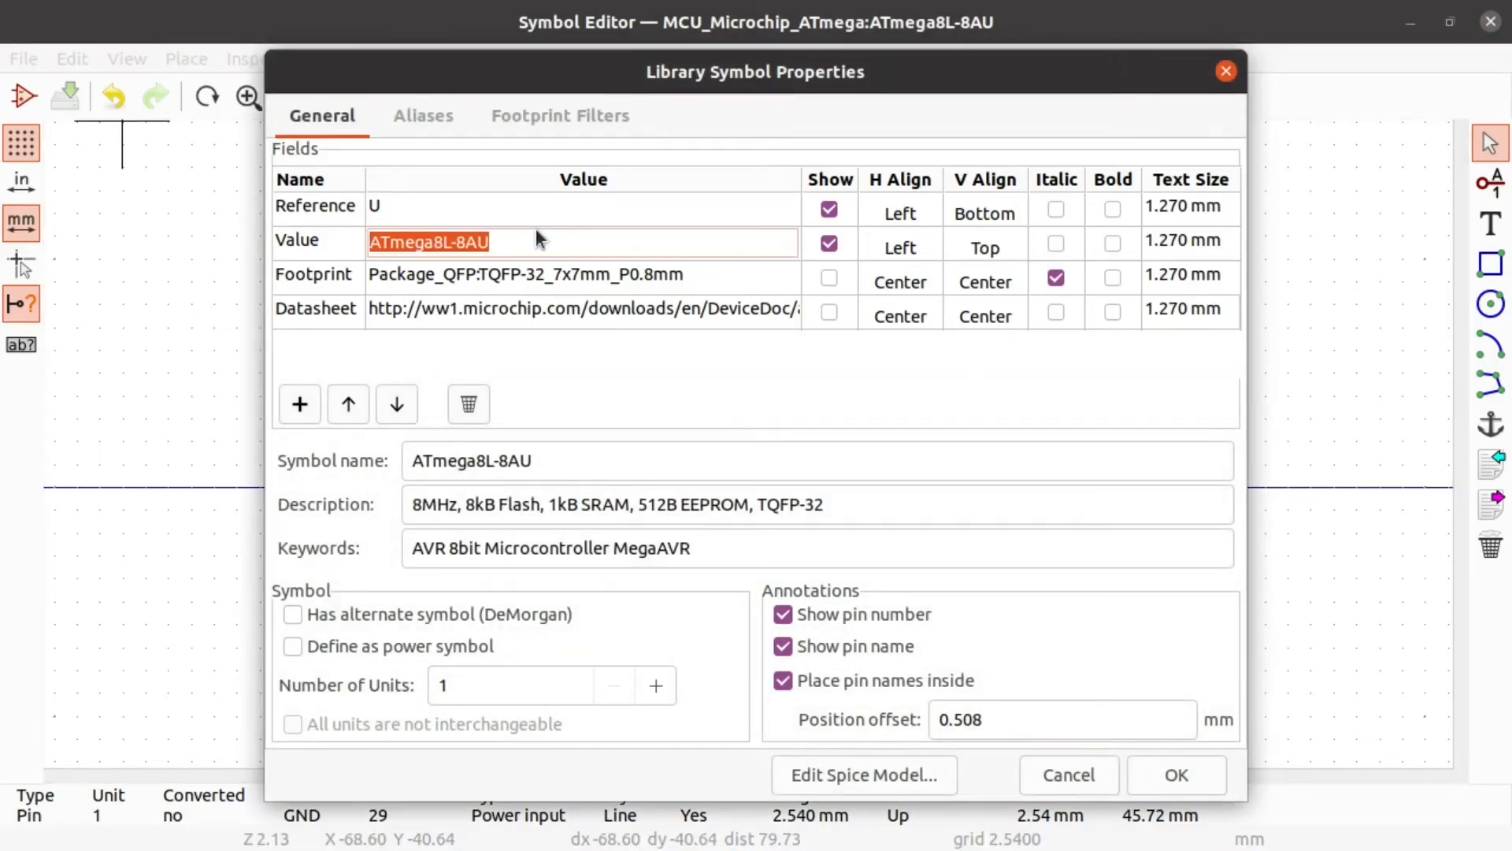
type("AVR128DB32-I/PT")
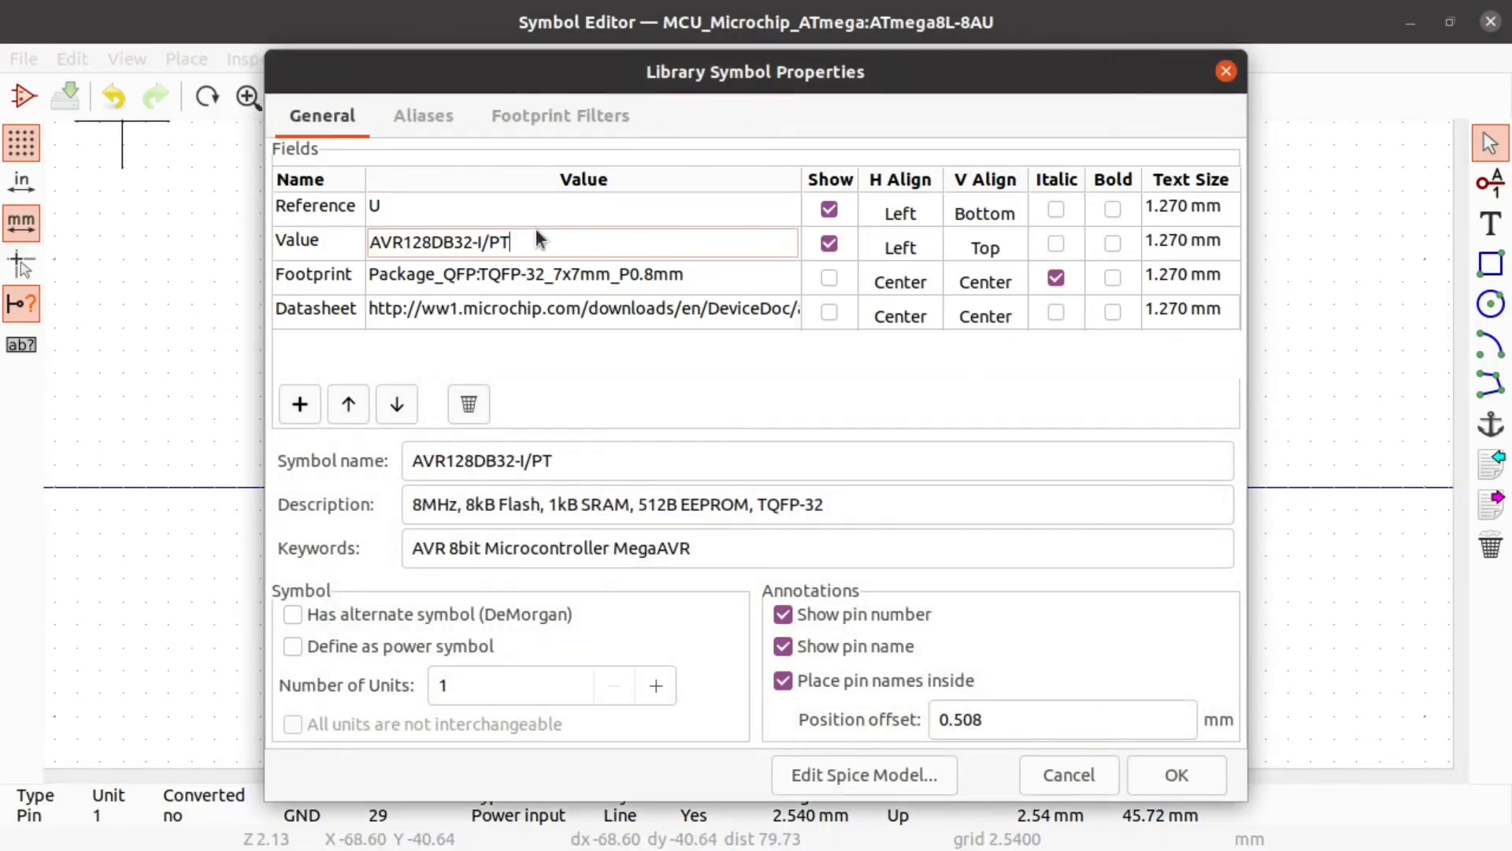
Step: Open the Footprint field for editing and examine the library prefix in front of the colon
left_click(440, 274)
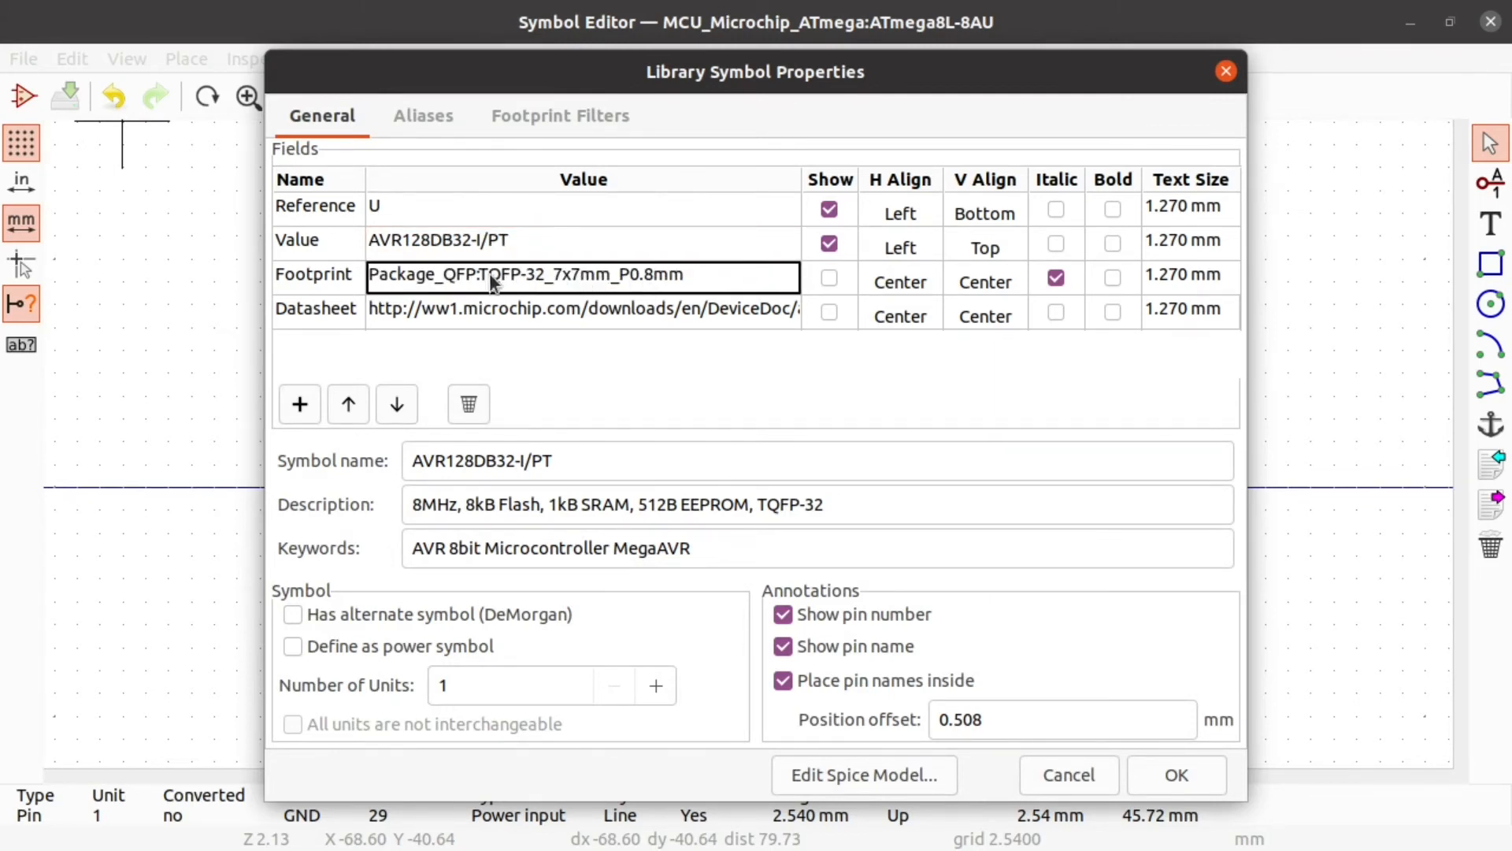
left_click(658, 272)
key("End")
key("Left")
key("Left")
key("Left")
key("Left")
key("Left")
key("Left")
key("Left")
key("Left")
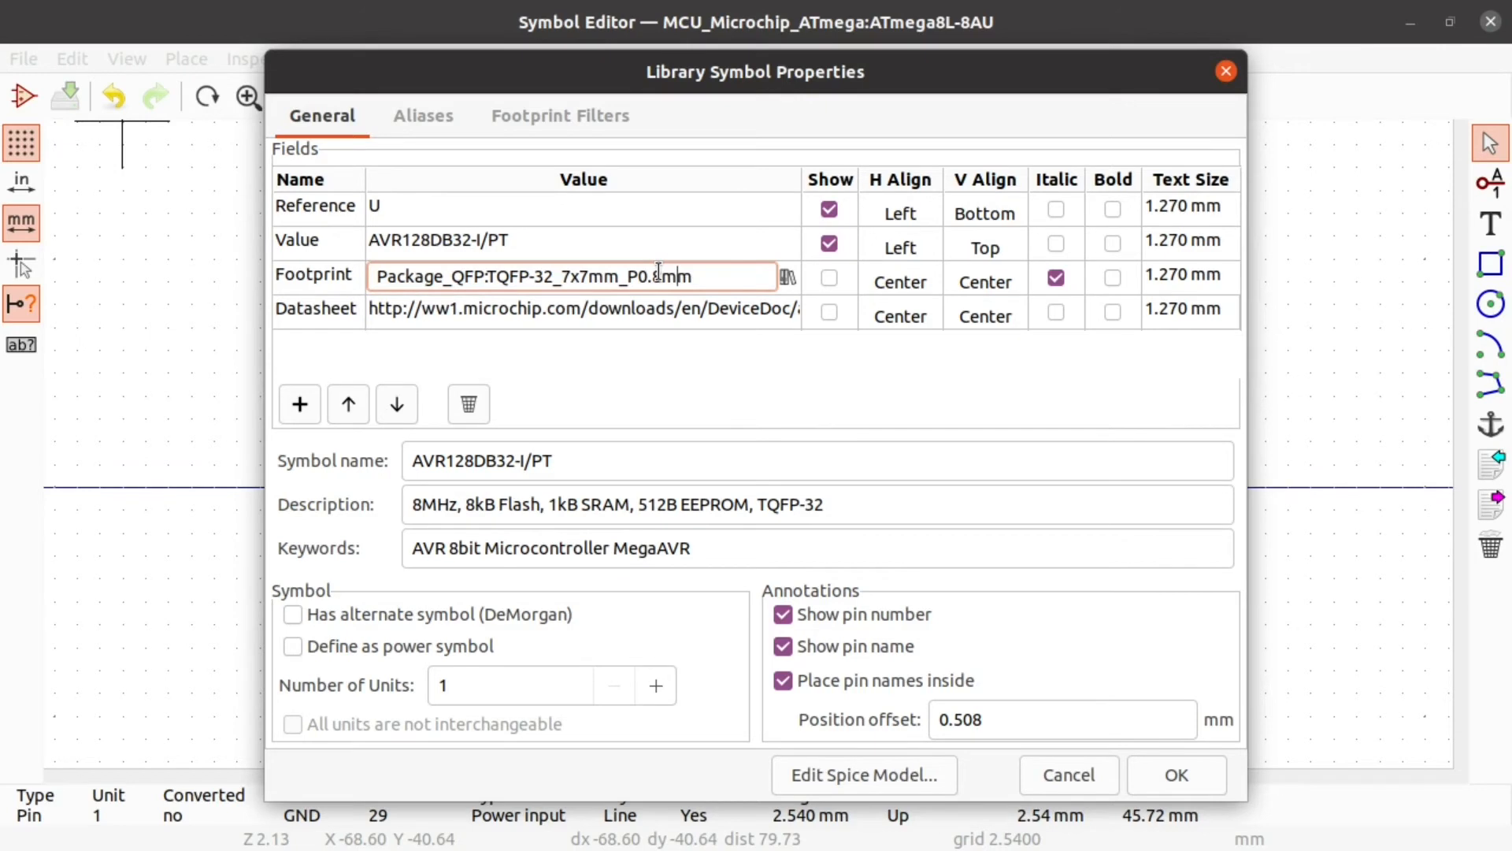
key("Left")
key("Left")
key("Left")
key("Left")
key("Left")
key("Left")
key("Left")
key("Left")
key("Left")
key("Left")
key("Left")
key("Left")
key("Left")
key("Left")
key("Left")
key("Left")
key("Left")
key("Left")
key("Left")
key("Right")
key("Right")
key("Right")
key("Right")
key("Right")
key("Right")
key("Right")
key("Left")
key("shift+Home")
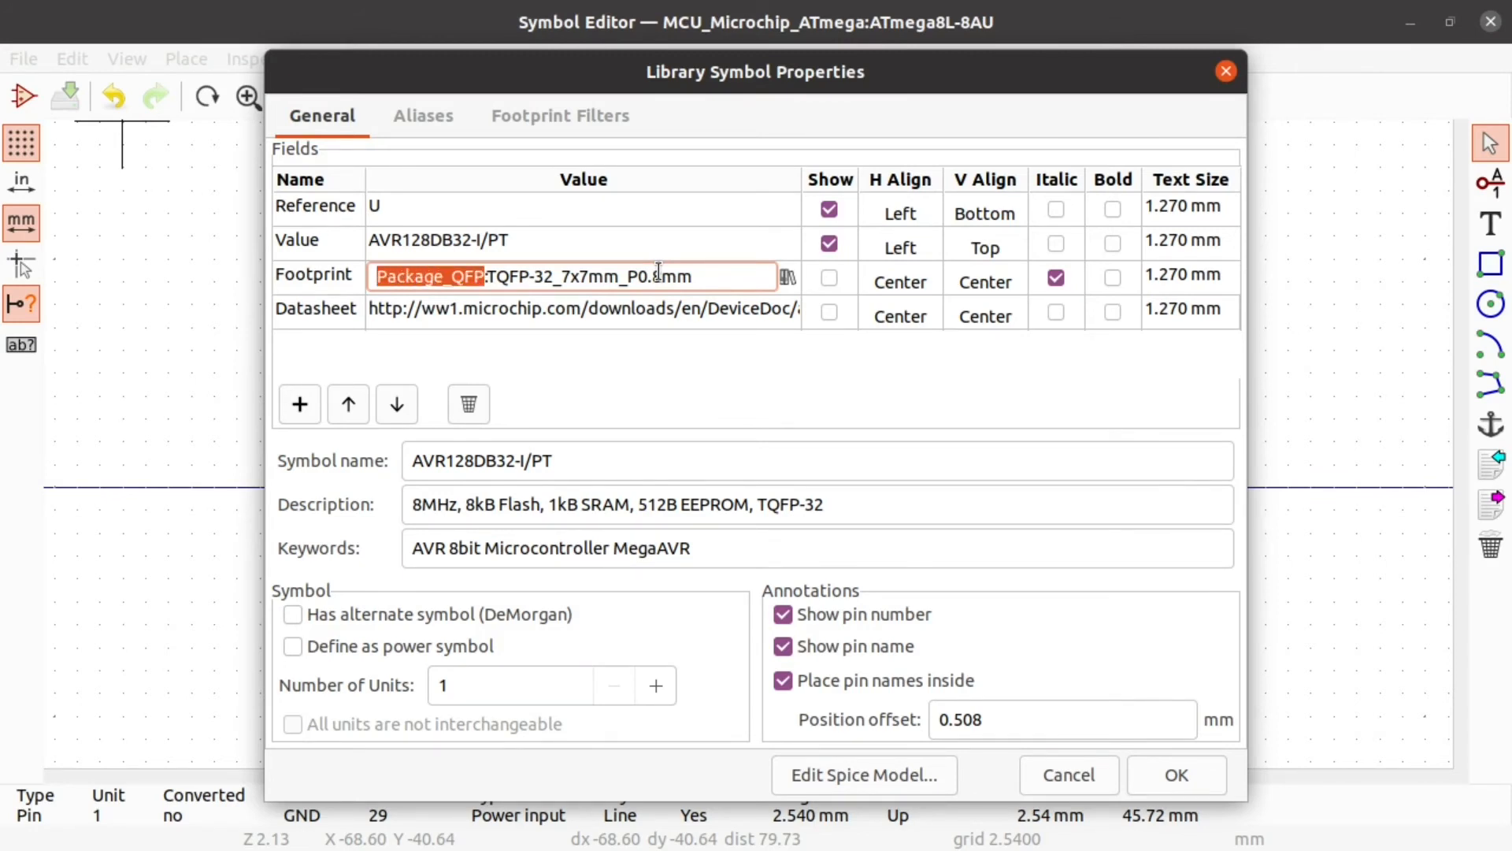
Step: Examine the footprint name after the colon part by part: package type with pin count, body size and pitch
key("Right")
key("shift+Right")
key("shift+Right")
key("shift+Right")
key("shift+Right")
key("shift+Right")
key("shift+Right")
key("shift+Right")
key("shift+Right")
key("shift+Right")
key("shift+Right")
key("shift+Right")
key("shift+Right")
key("shift+Right")
key("shift+Right")
key("shift+Right")
key("shift+Right")
key("shift+Right")
key("shift+Right")
key("shift+Right")
key("shift+Right")
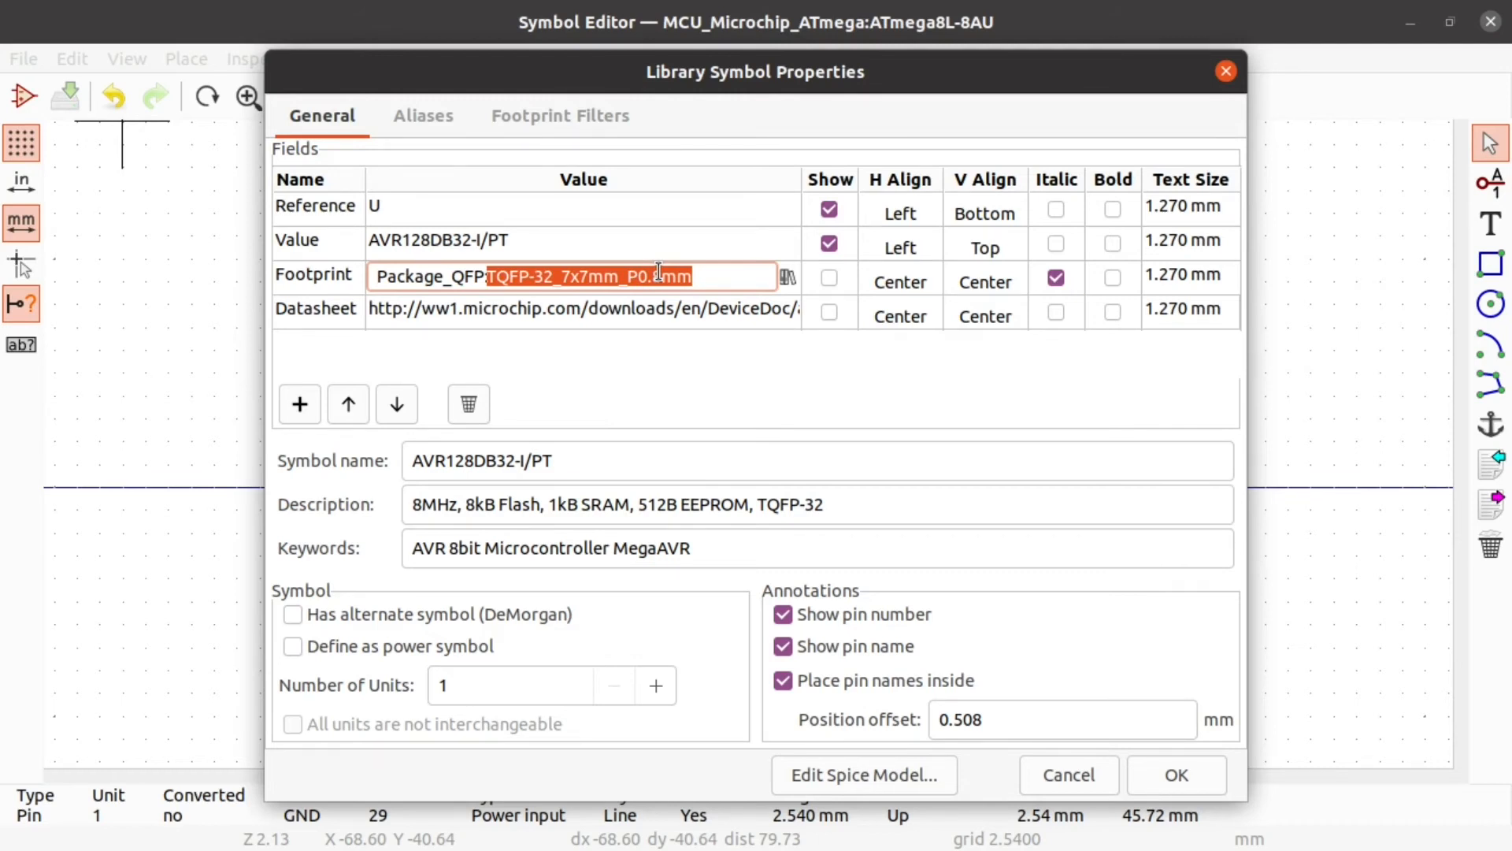
key("Left")
key("shift+Right")
key("shift+Right")
key("shift+Right")
key("shift+Right")
key("shift+Right")
key("shift+Right")
key("shift+Right")
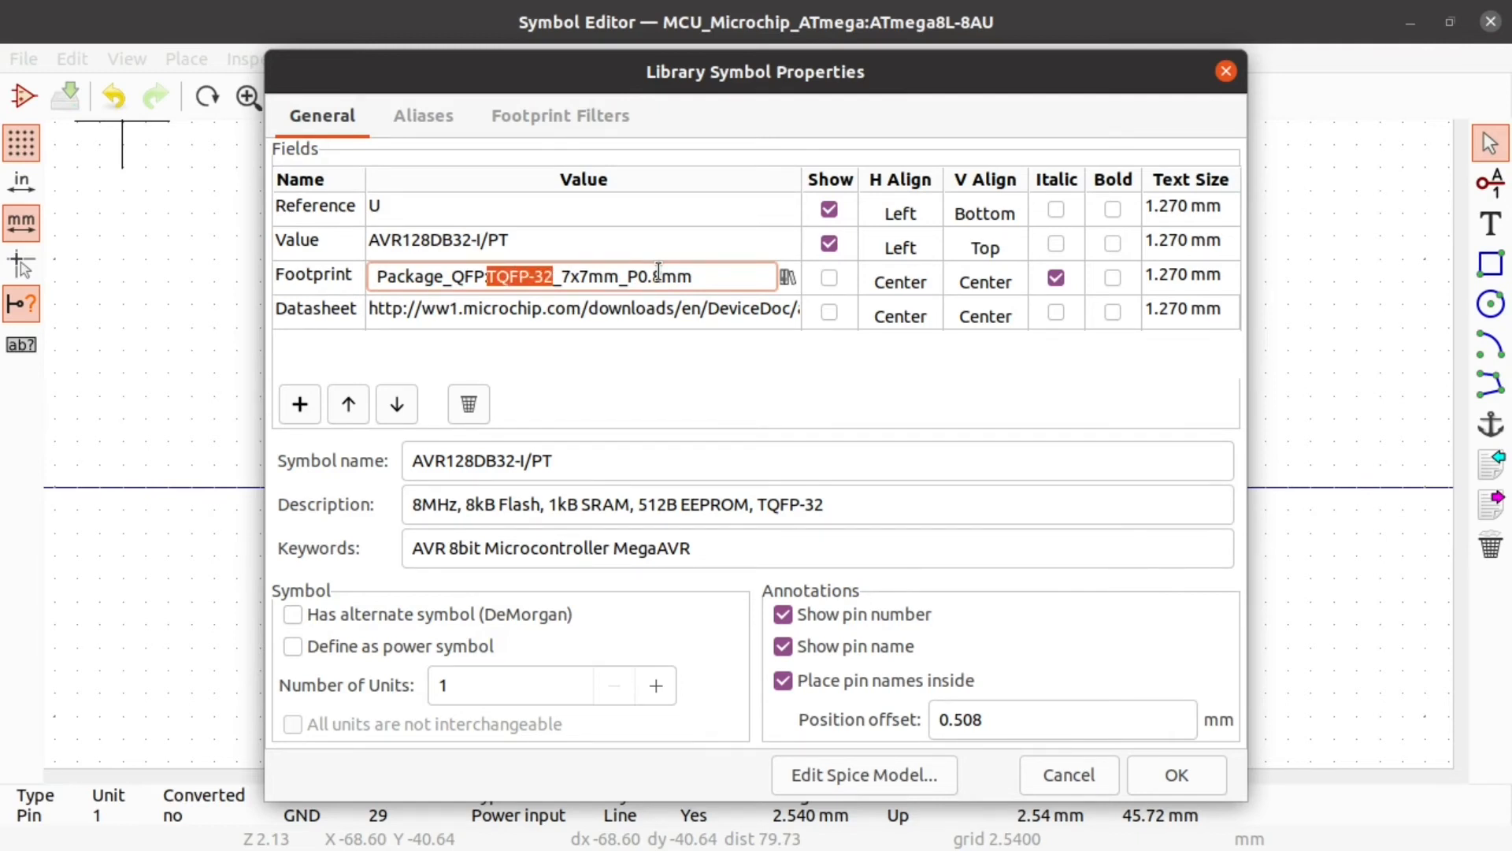
key("Right")
key("Right")
key("shift+Right")
key("shift+Right")
key("shift+Right")
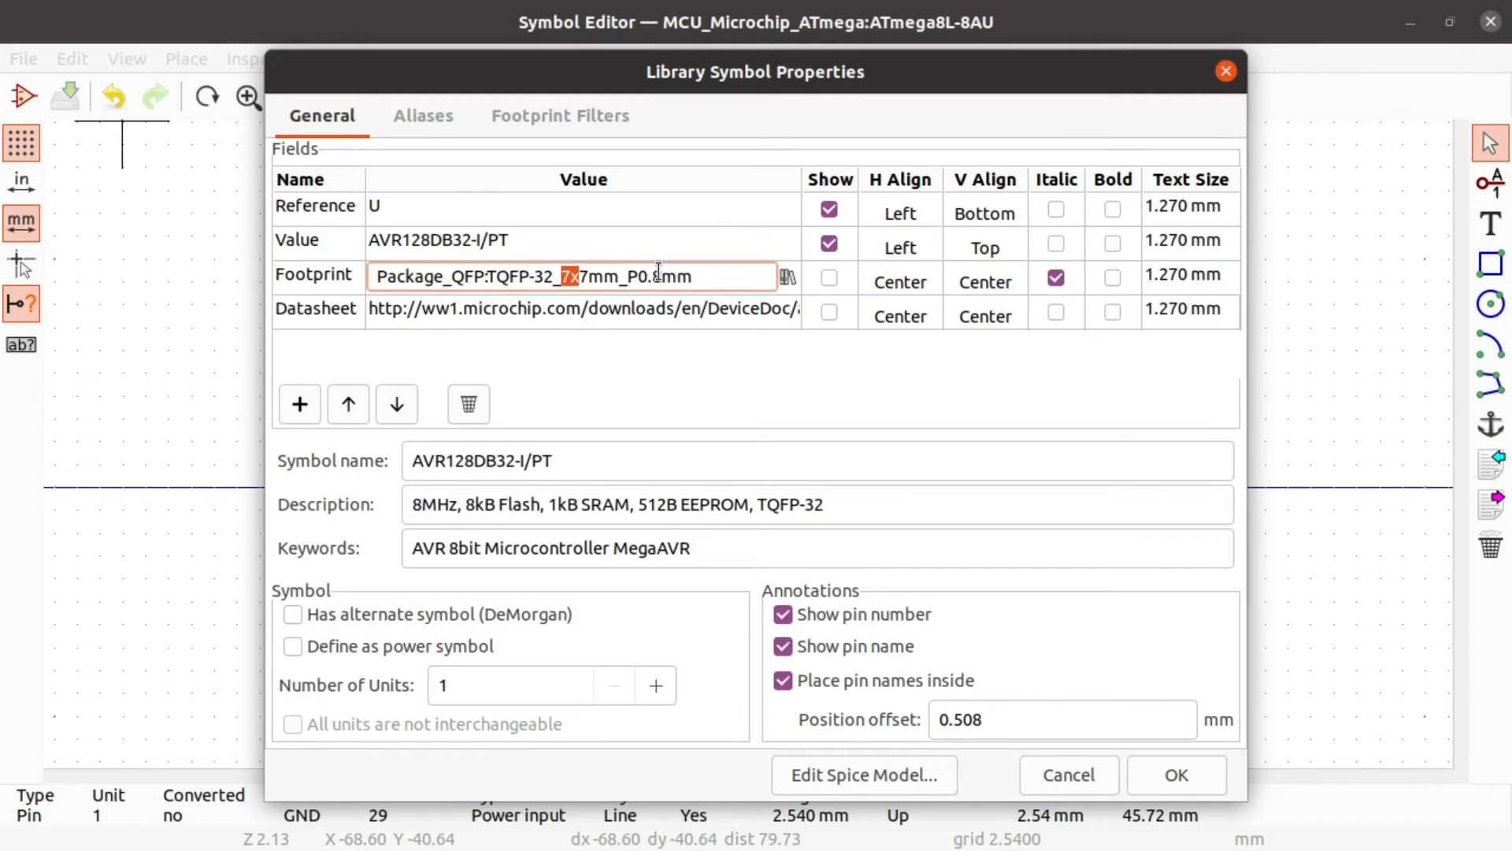
key("Left")
key("shift+Right")
key("shift+Right")
key("shift+Right")
key("Right")
key("Left")
key("Left")
key("Left")
key("shift+Right")
key("Right")
key("Right")
key("shift+Right")
key("Left")
key("Right")
key("shift+Right")
key("shift+Right")
key("Right")
key("shift+Right")
key("Left")
key("Right")
key("shift+Right")
key("shift+Right")
key("shift+Right")
key("Right")
key("Right")
key("Right")
key("Left")
Step: Replace the Package_QFP library prefix in the Footprint field with fab, keeping the TQFP-32_7x7mm_P0.8mm footprint name
left_click(483, 286)
key("shift+Left")
key("shift+Left")
key("shift+Left")
key("shift+Left")
key("shift+Left")
key("shift+Left")
key("shift+Left")
key("shift+Left")
key("shift+Left")
key("shift+Left")
key("shift+Left")
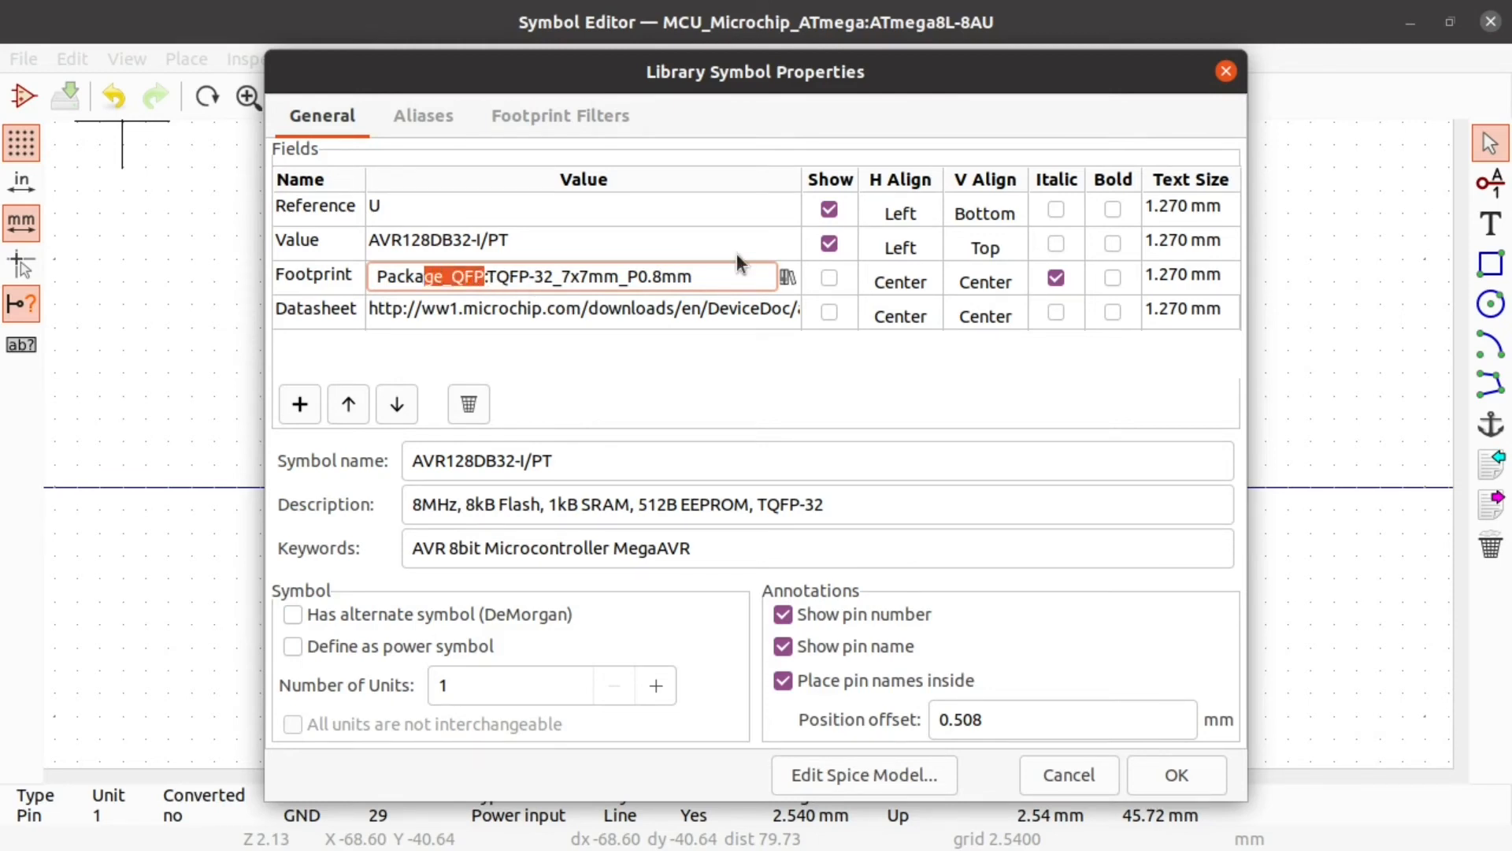
type("fab")
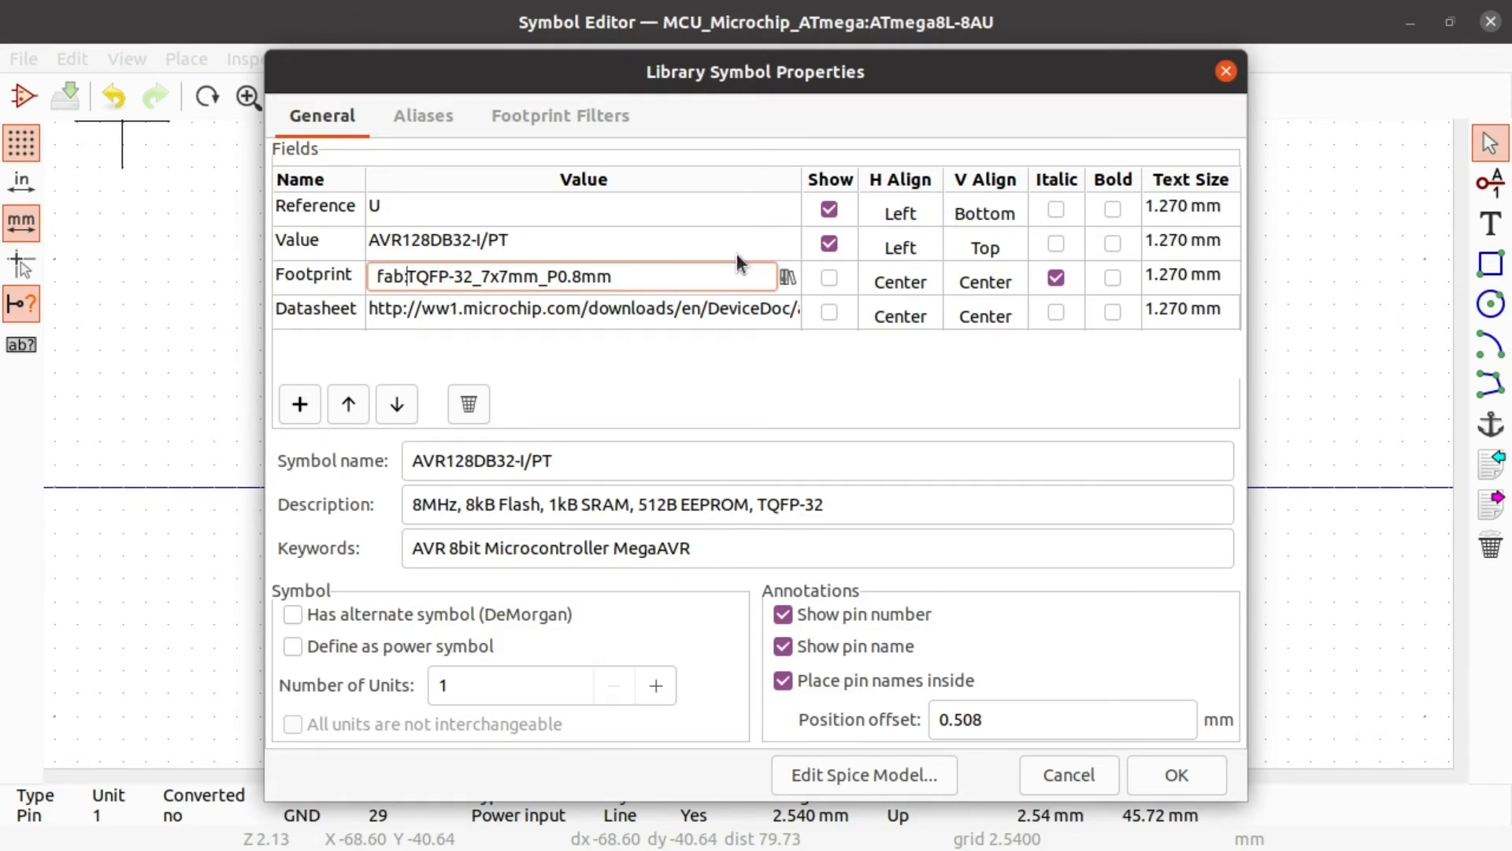
Step: Copy the address of the AVR128DB28-32-48-64-DataSheet-DS40002247A.pdf datasheet from the browser and replace the symbol's Datasheet field with it
left_click(699, 276)
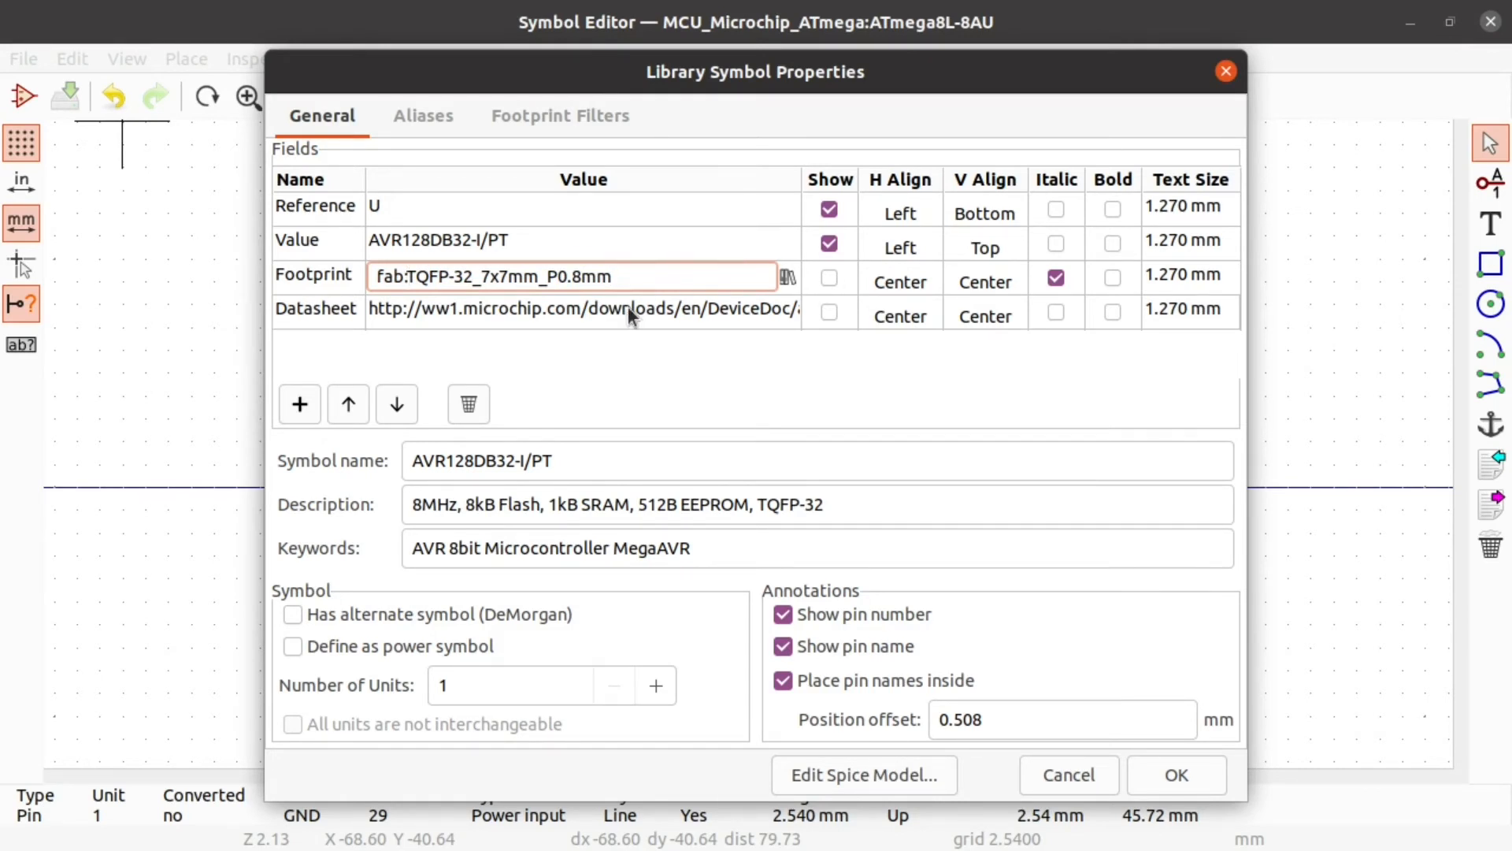
left_click(547, 315)
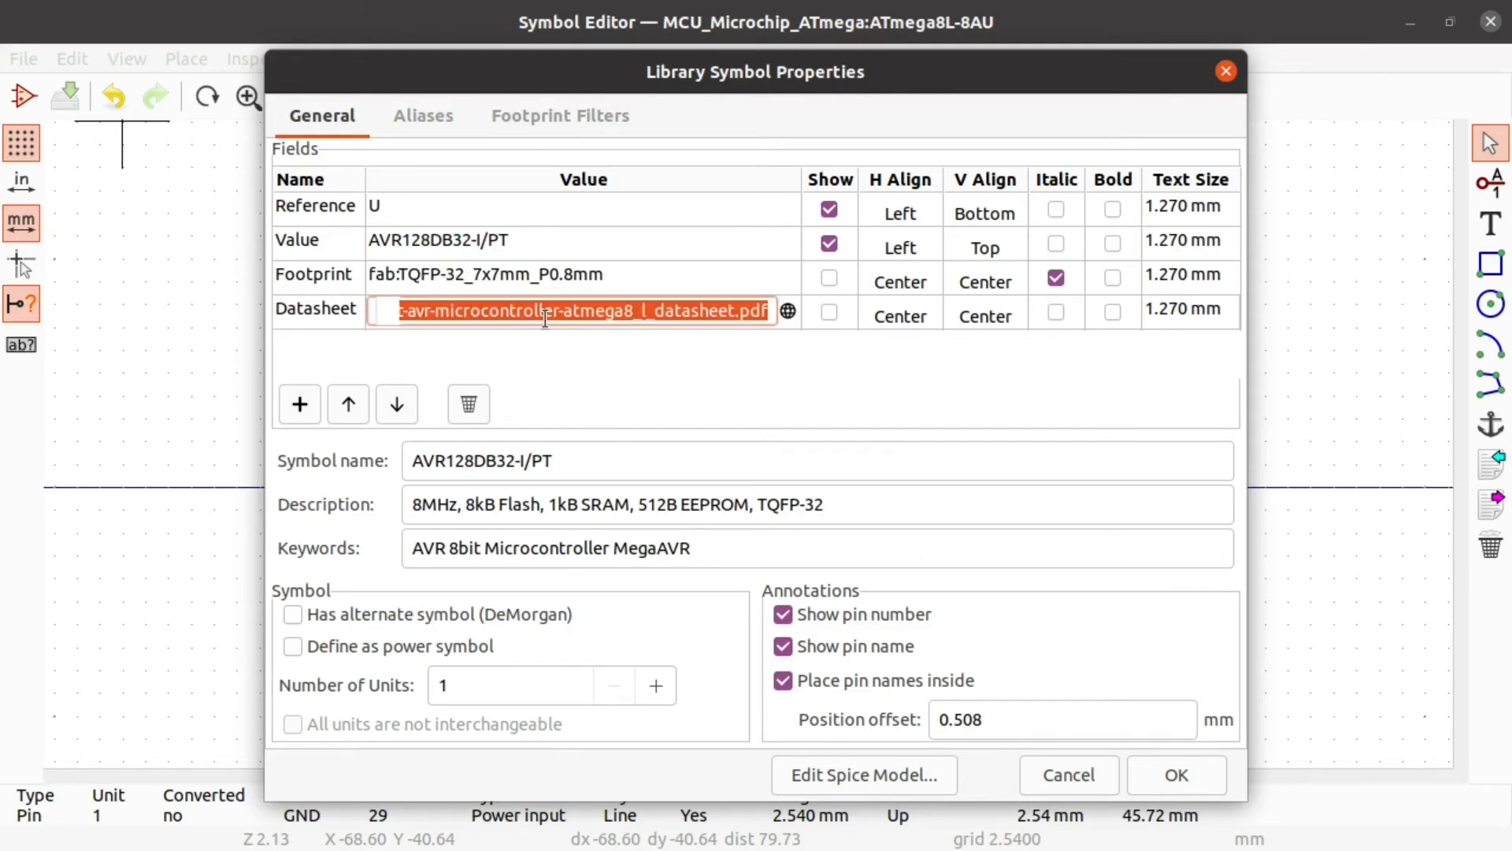
key("alt+Tab")
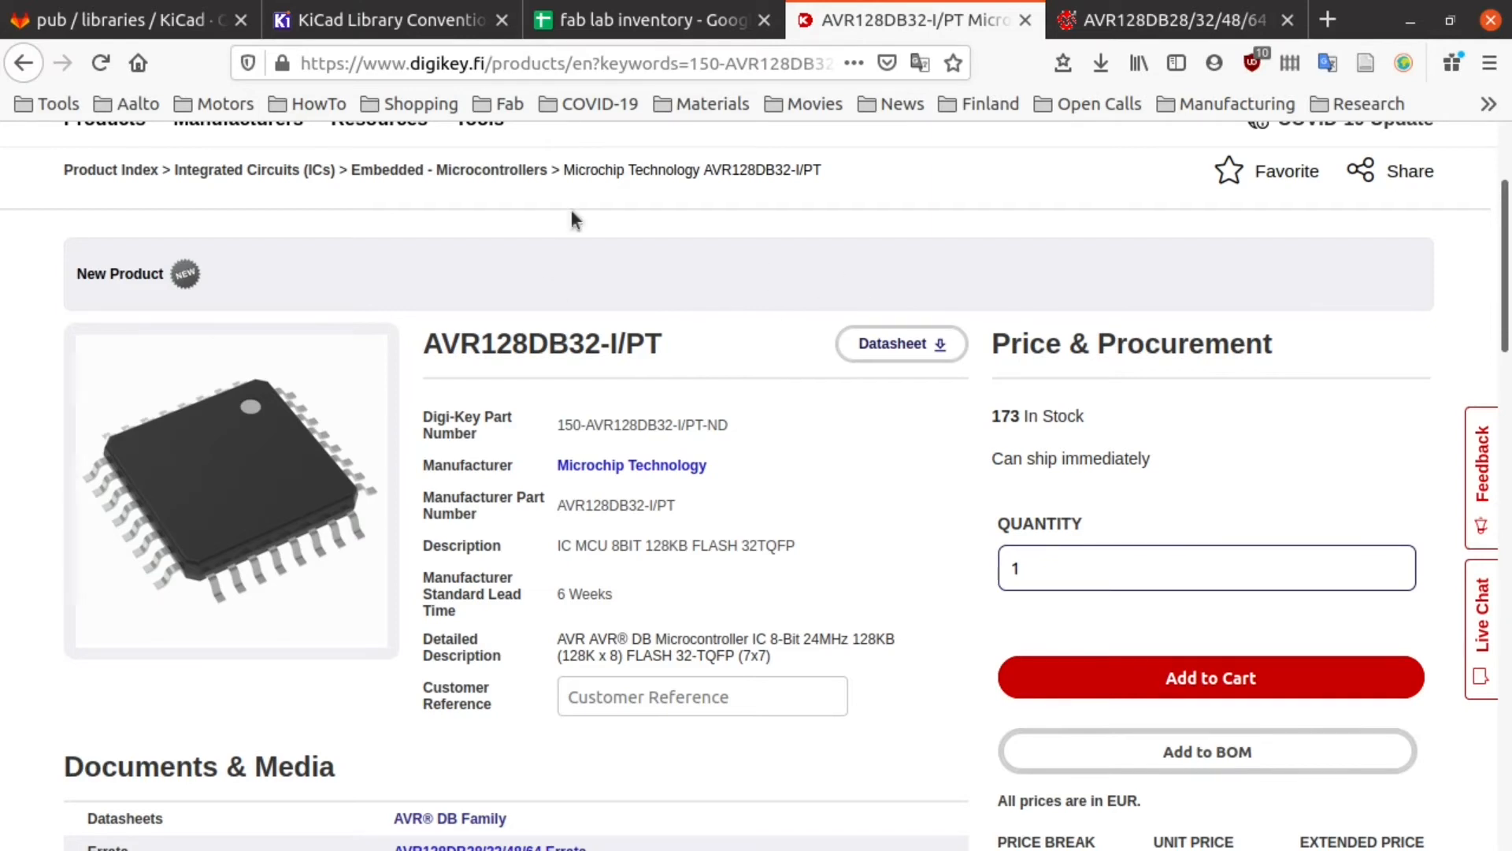
scroll(459, 513, "down", 3)
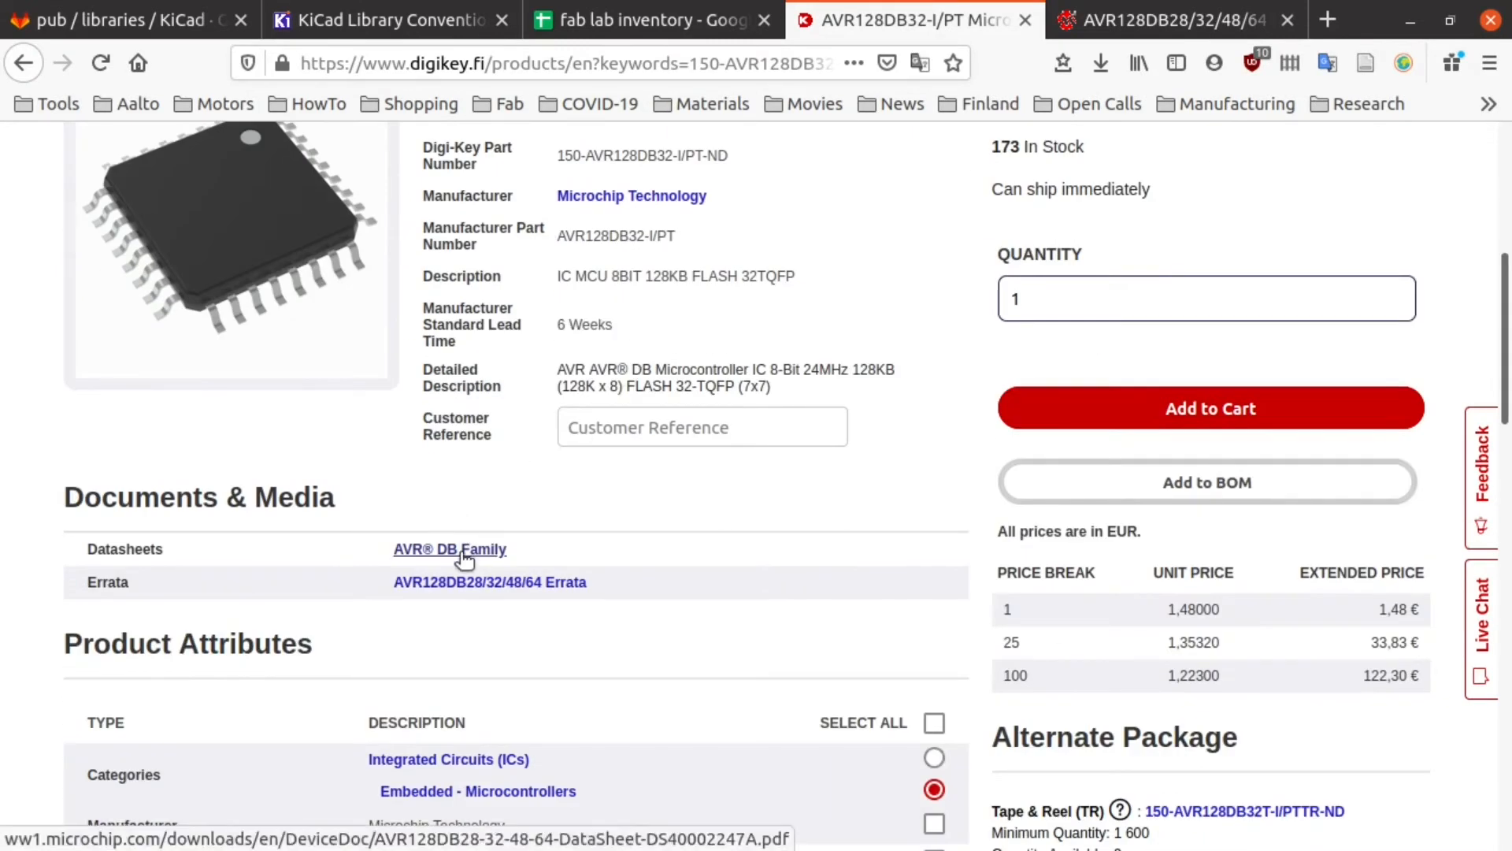
left_click(1139, 19)
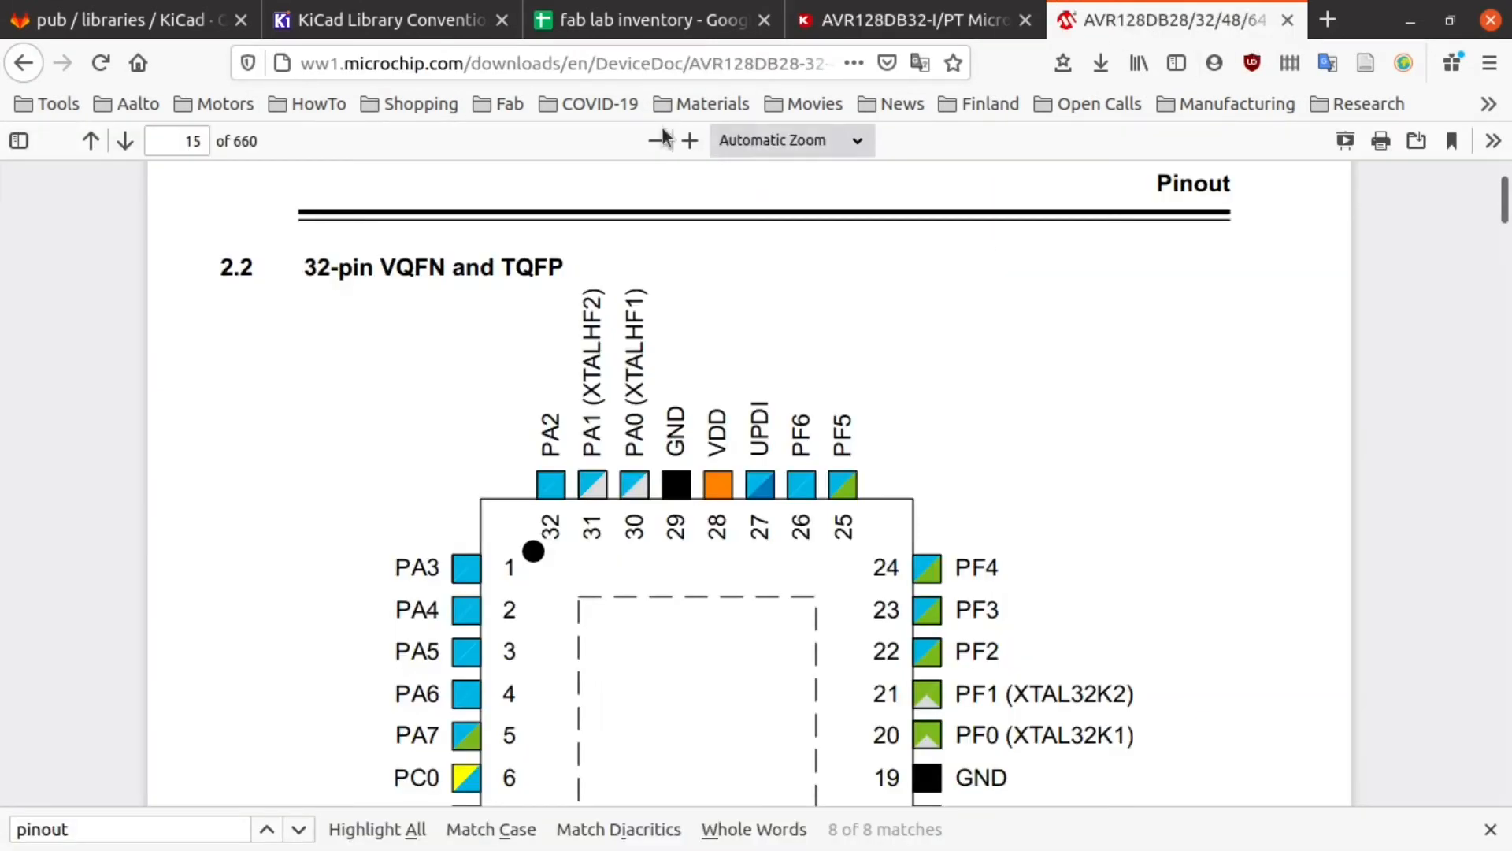
left_click(522, 61)
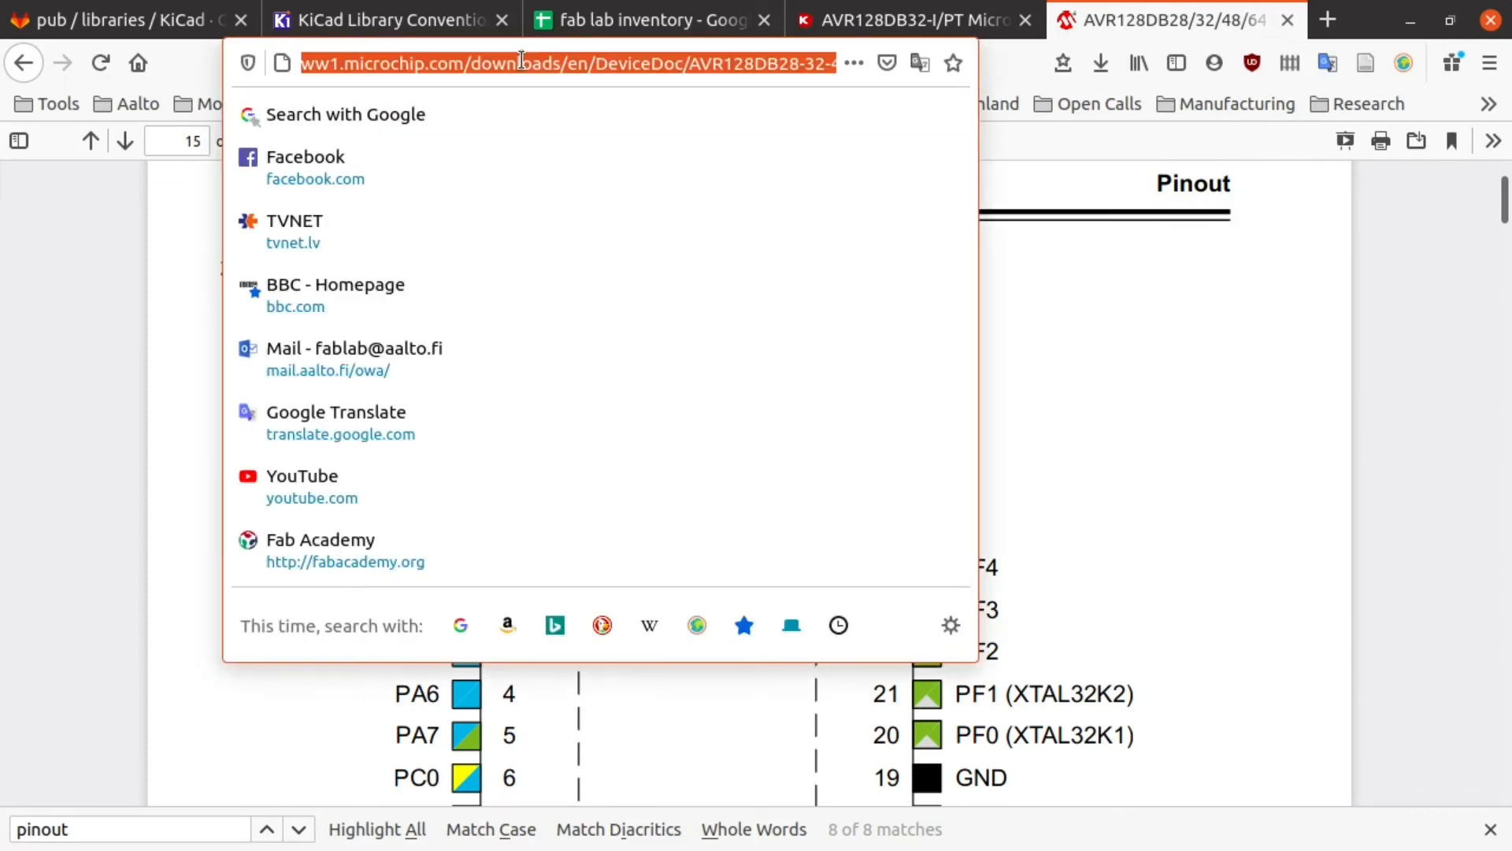
key("alt+Tab")
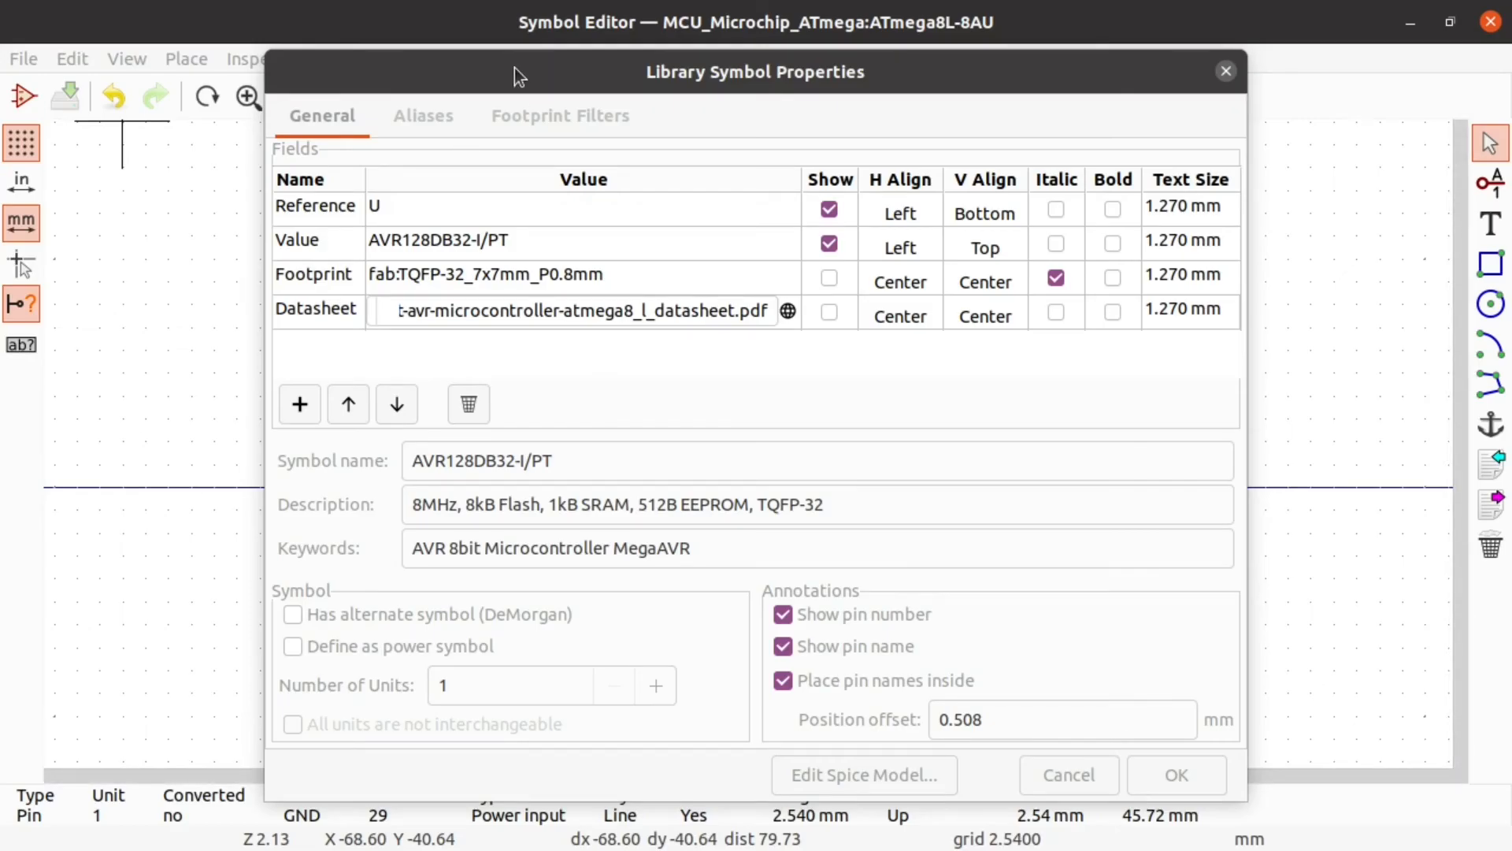
left_click(495, 307)
key("BackSpace")
key("ctrl+v")
left_click(527, 333)
Step: Copy the description IC MCU 8BIT 128KB FLASH 32TQFP from the Digi-Key product page and replace the symbol's Description with it
left_click(587, 461)
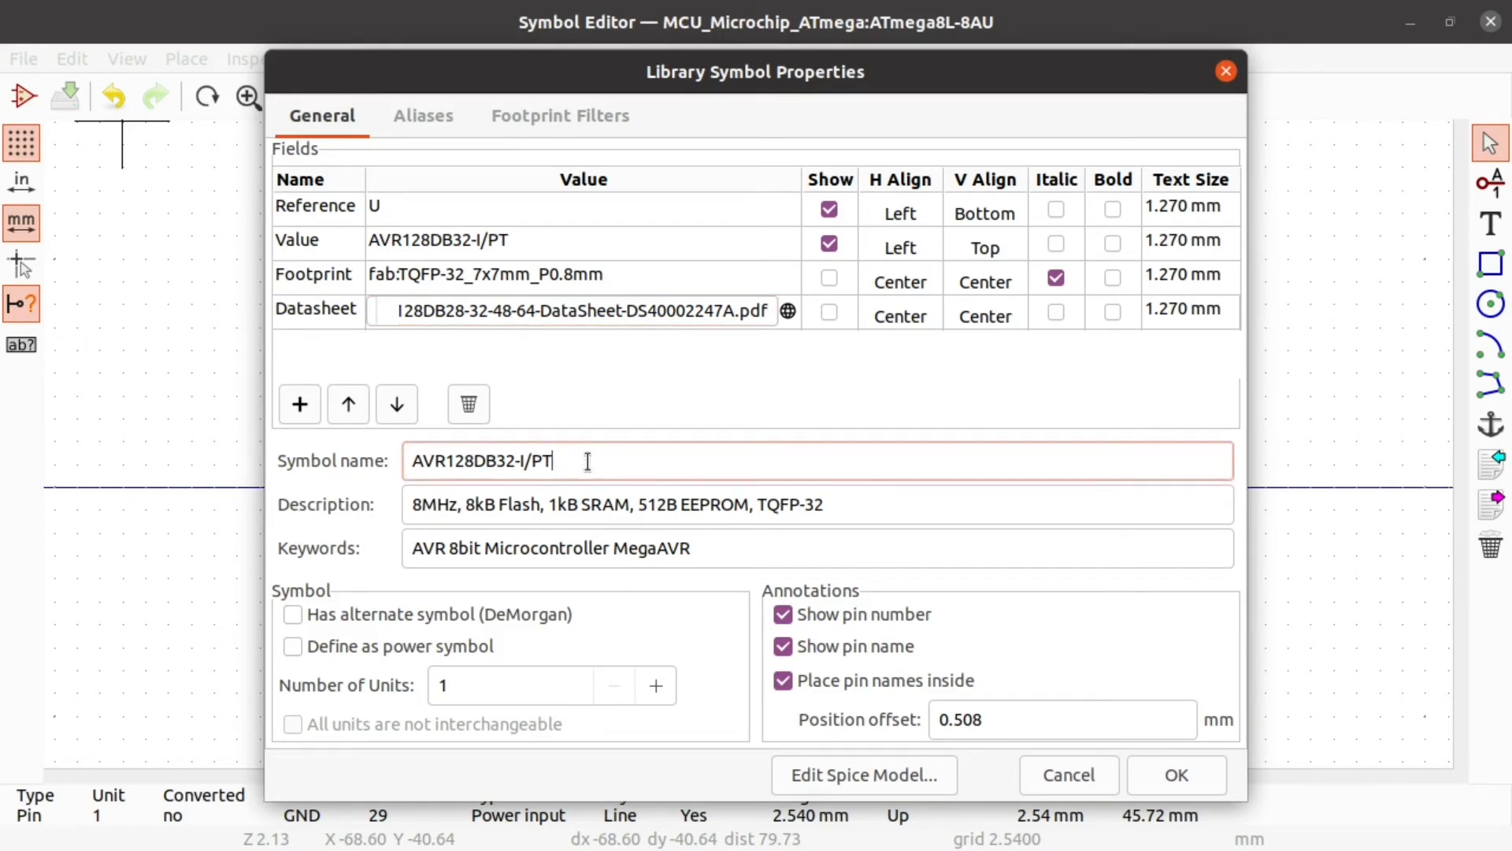
left_click(439, 502)
key("alt+Tab")
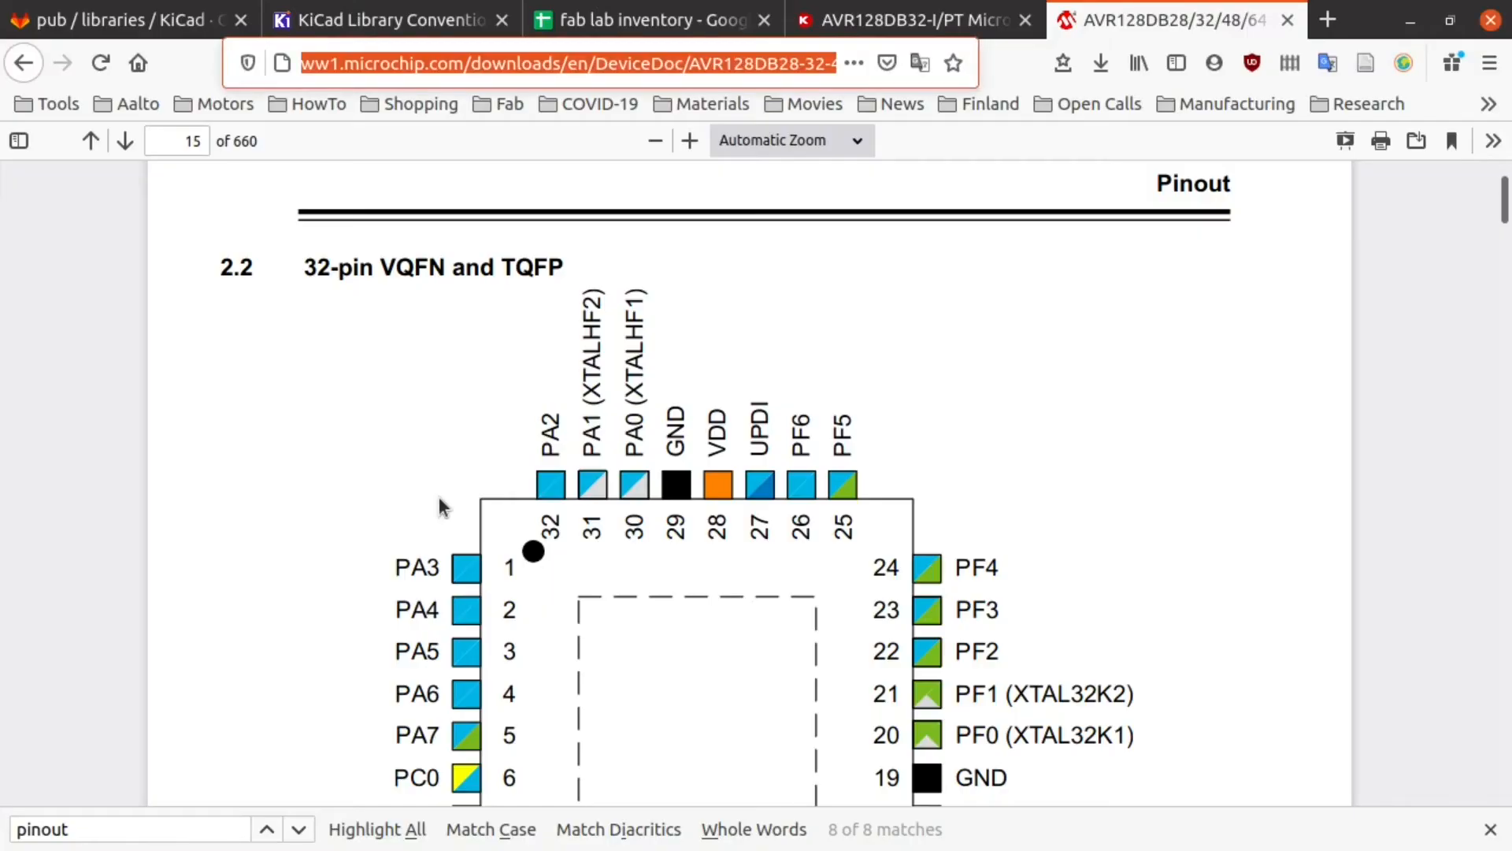
left_click(920, 22)
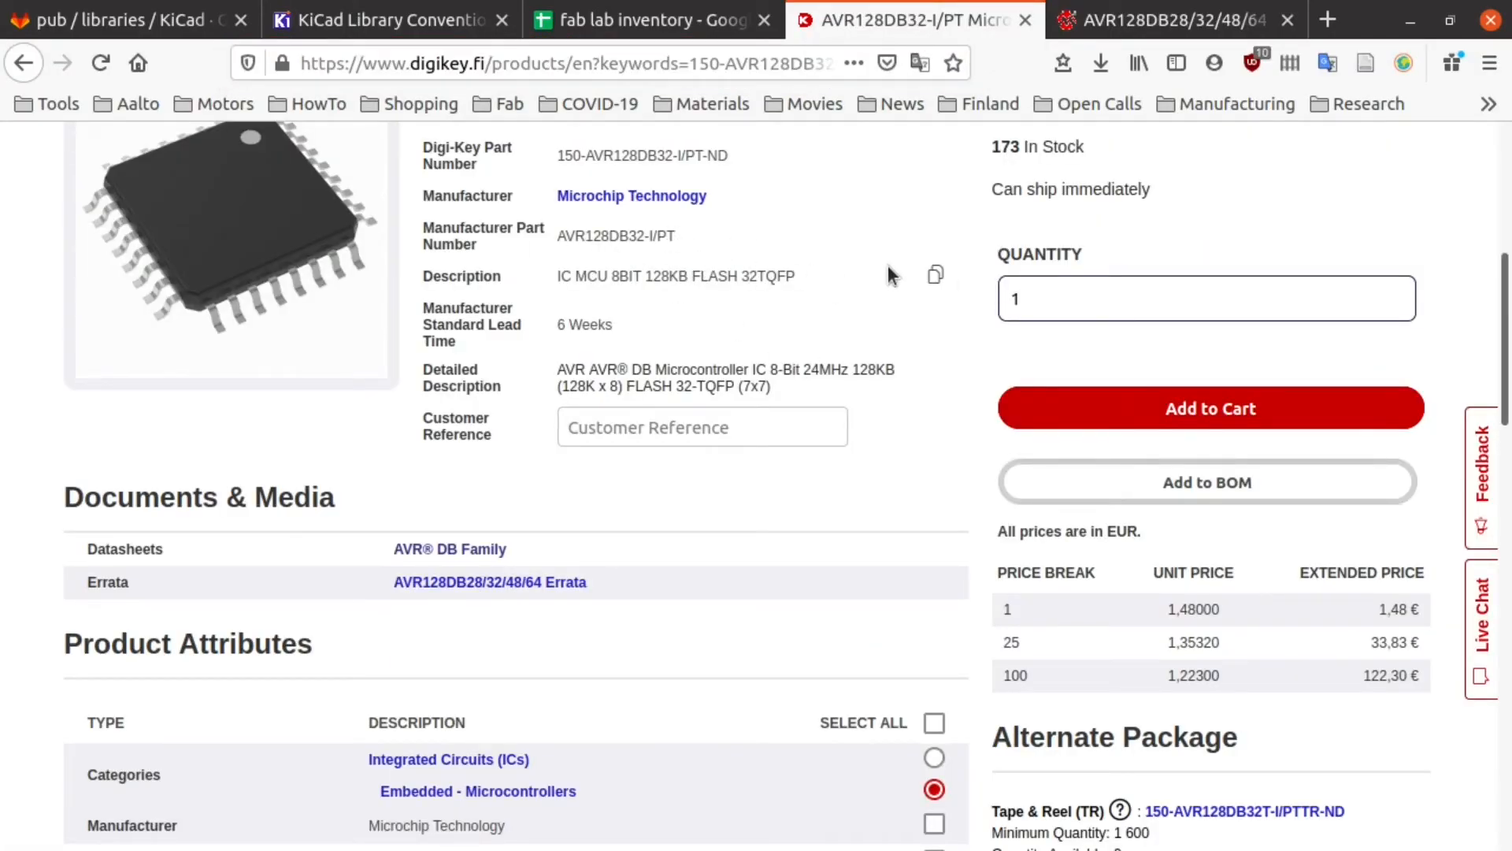
left_click(936, 277)
key("alt+Tab")
key("alt+Tab")
key("alt+Tab")
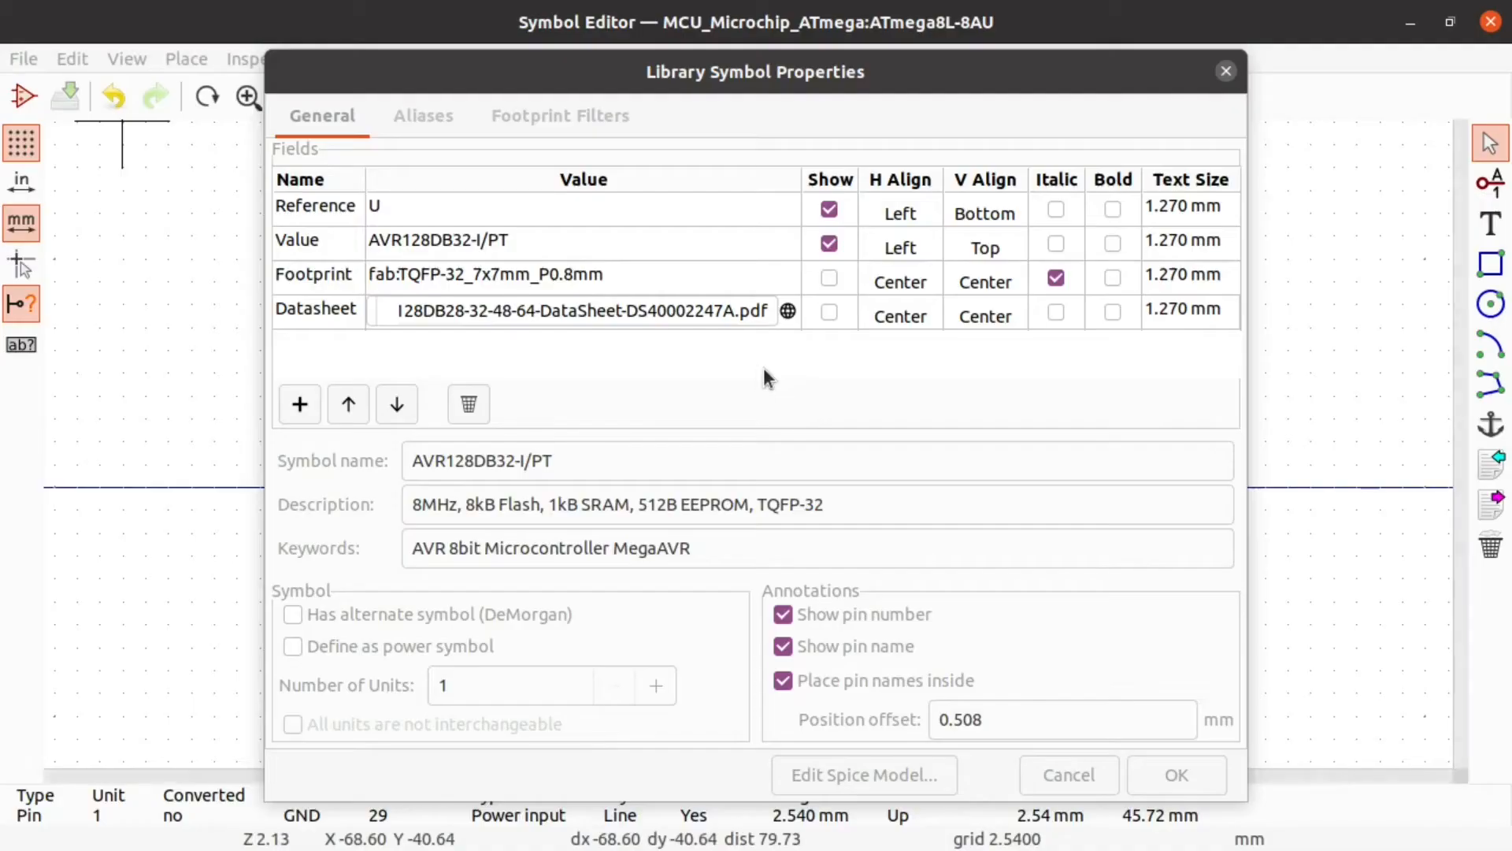
key("ctrl+a")
key("ctrl+v")
Step: Replace MegaAVR in the symbol's Keywords with DB TQFP-32, keeping AVR 8bit Microcontroller
left_click(551, 552)
left_click(475, 544)
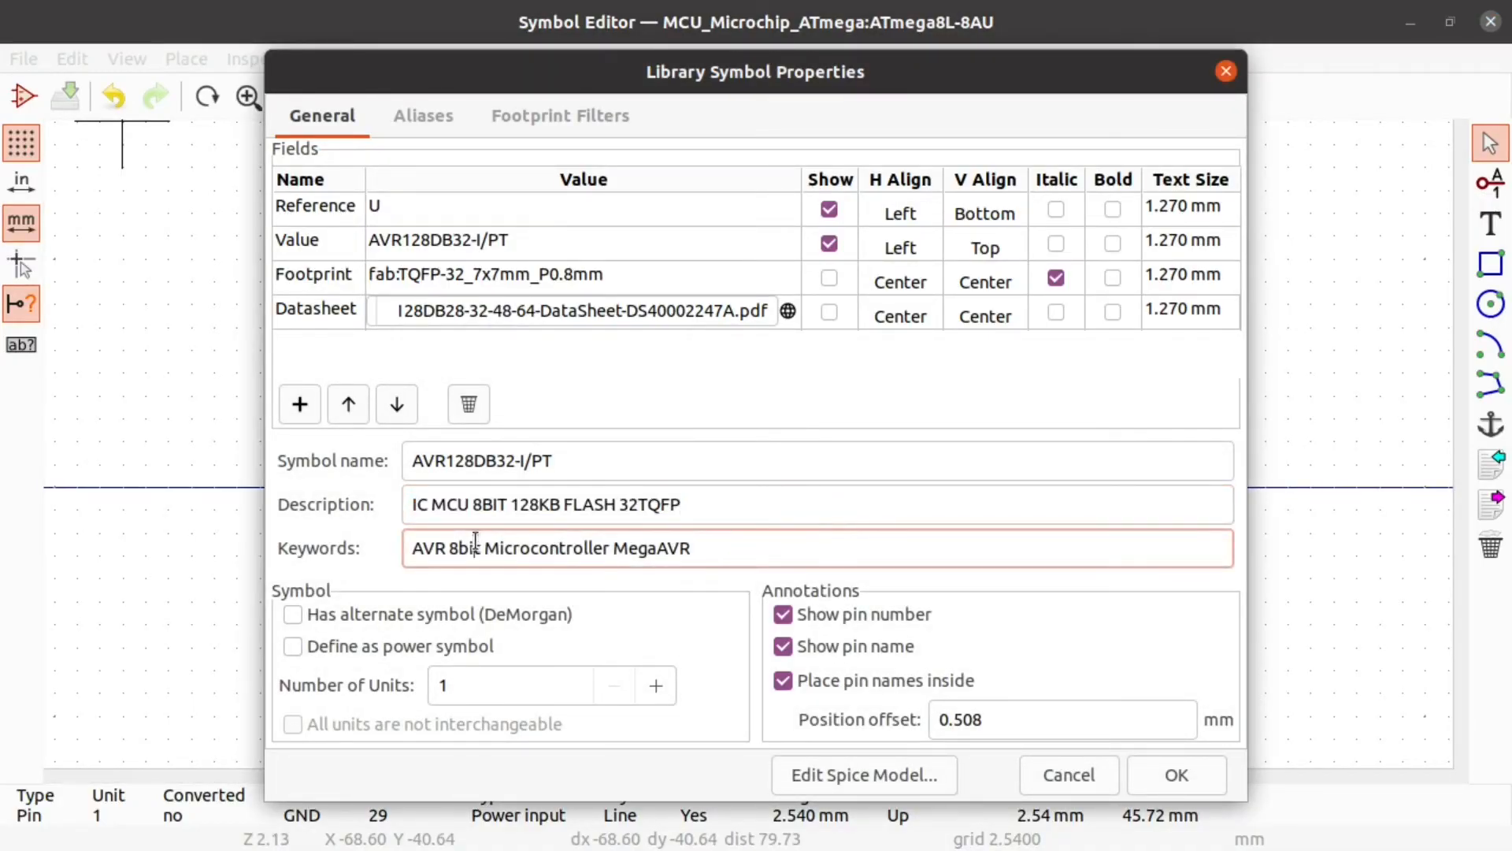
key("Right")
key("Right")
key("Right")
key("Right")
key("Right")
key("Right")
key("Right")
key("Right")
key("Right")
key("Right")
key("Right")
key("Right")
key("Right")
key("Right")
key("Right")
key("Right")
key("Right")
key("Right")
key("Right")
key("Left")
key("shift+Right")
key("shift+Right")
key("shift+Right")
key("shift+Right")
key("shift+Right")
key("shift+Right")
key("shift+Right")
key("BackSpace")
type("DB t")
key("BackSpace")
type("TQFP-32")
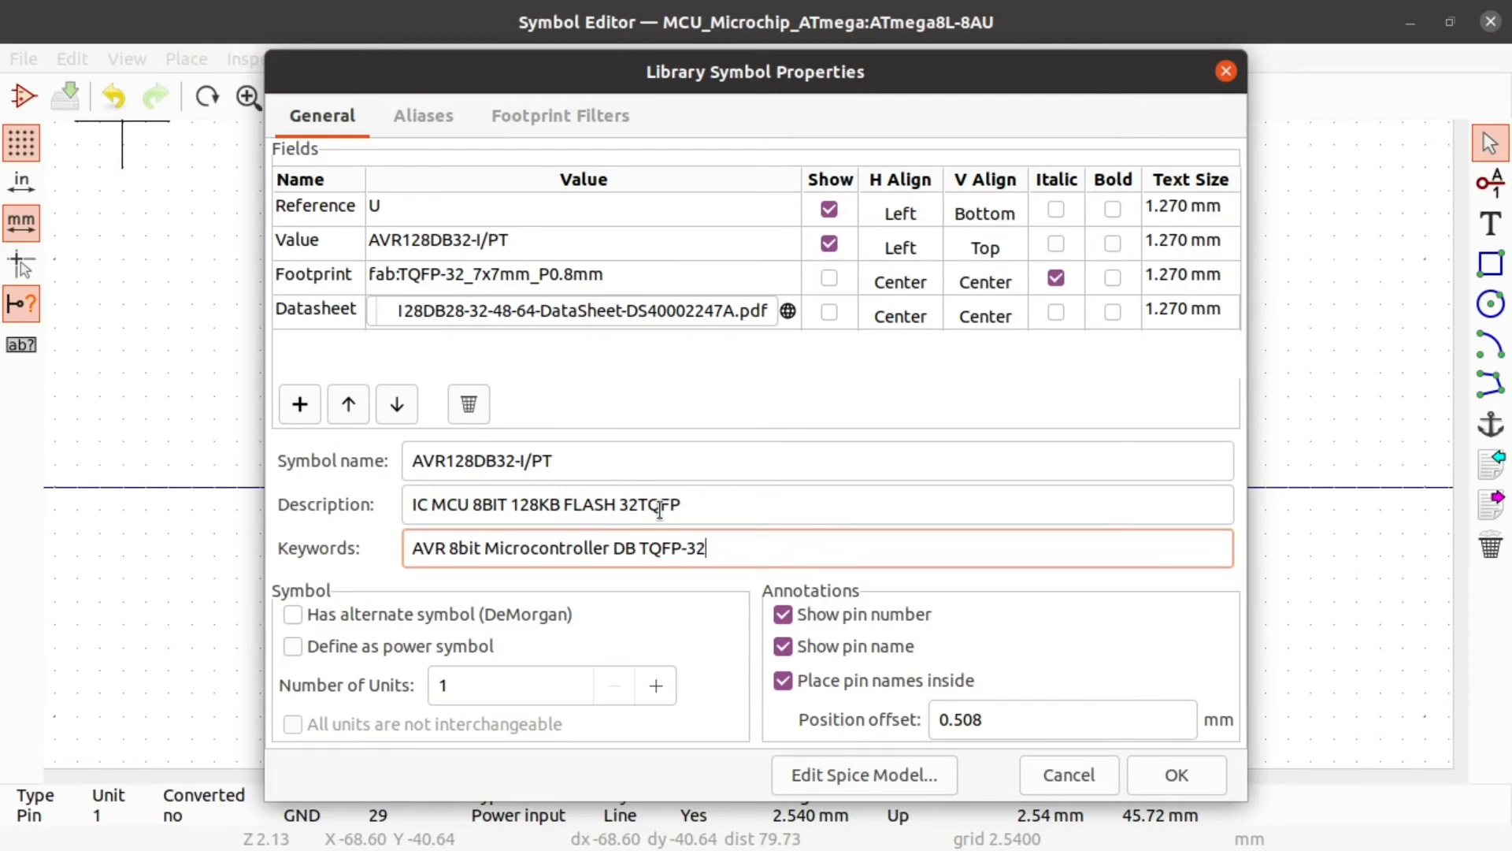
Step: Change the package name at the end of the symbol's Description to TQFP-32
left_click_drag(629, 504, 638, 504)
key("shift+Left")
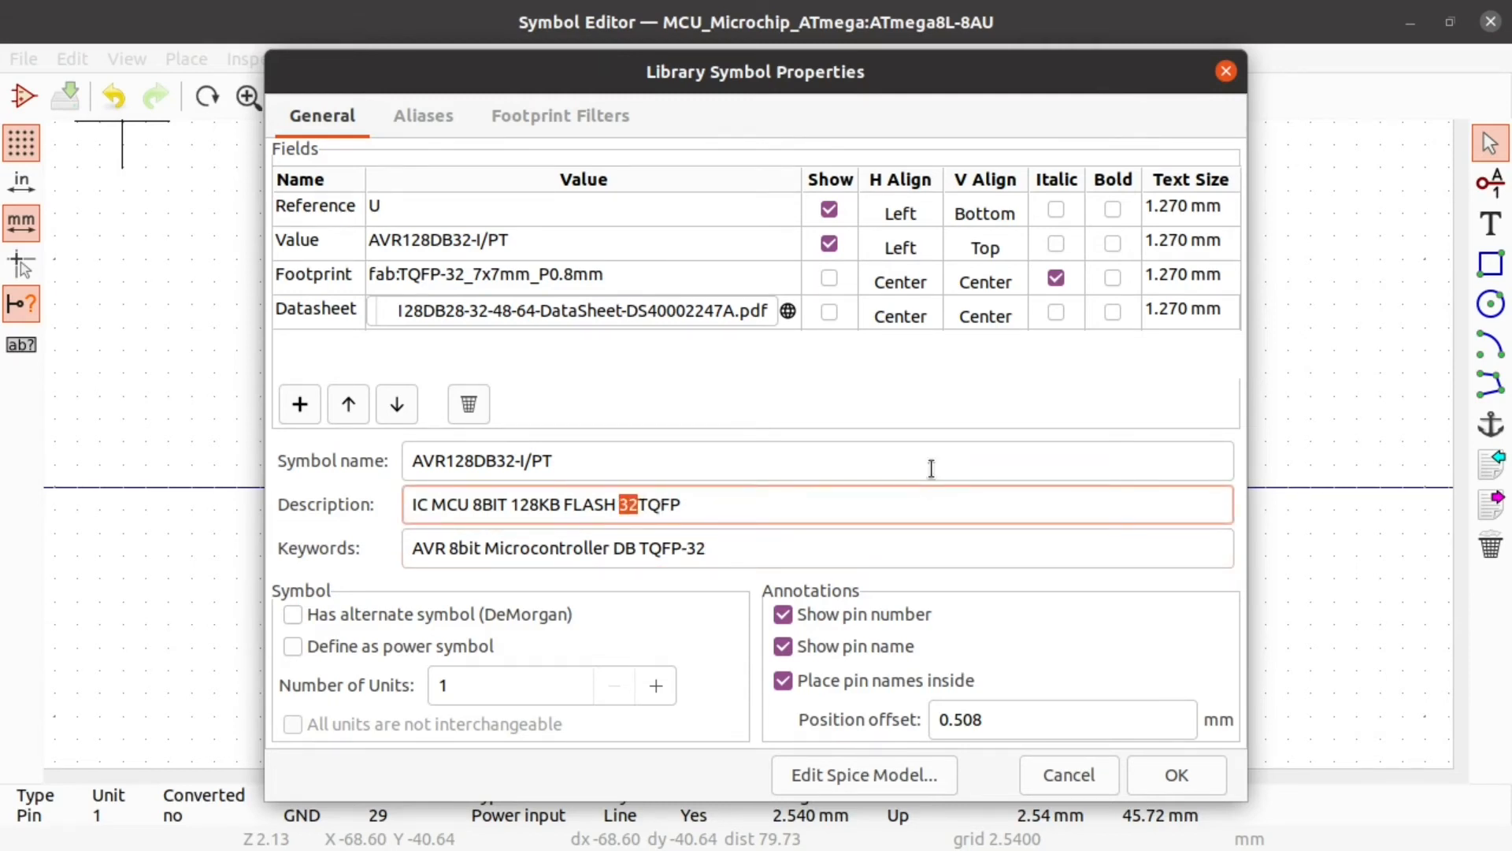
key("BackSpace")
key("Right")
key("Right")
key("Right")
key("Right")
type("-32")
key("Left")
key("Left")
key("Left")
key("Left")
left_click(666, 502)
key("Right")
key("Right")
key("Left")
key("Left")
key("Left")
key("Left")
key("Left")
key("Left")
key("Left")
key("Right")
key("Right")
key("Right")
key("Right")
key("Right")
key("Right")
key("Left")
key("Left")
key("Left")
key("Left")
key("Left")
key("Left")
Step: Delete both inherited aliases, ATmega8-16AU and ATmega8A-AU, from the symbol
left_click(427, 117)
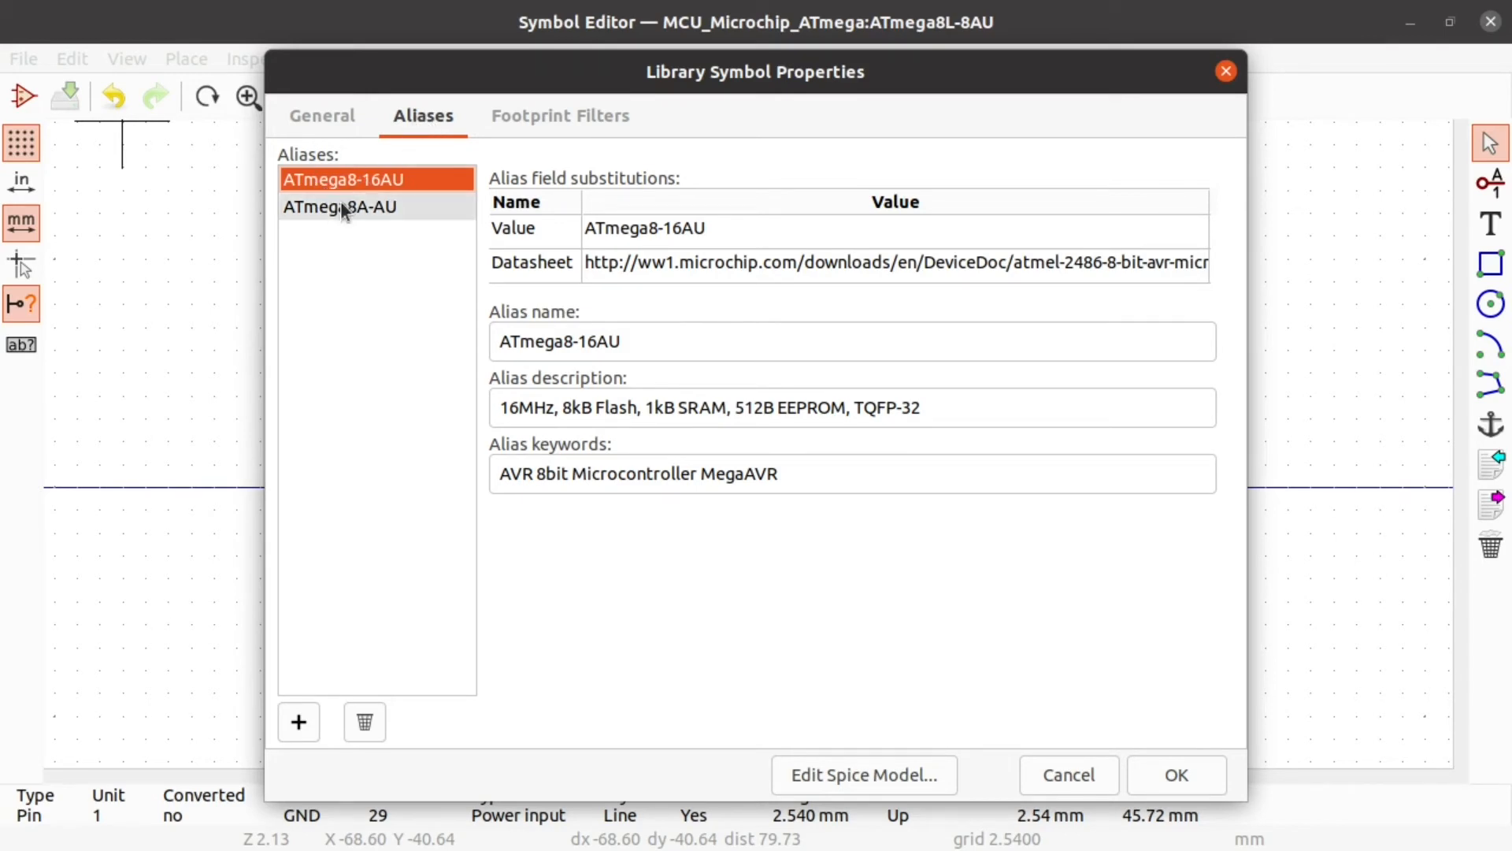
left_click(360, 726)
left_click(359, 726)
Step: Review the symbol's footprint filter and general fields, and apply the edited library symbol properties
left_click(517, 120)
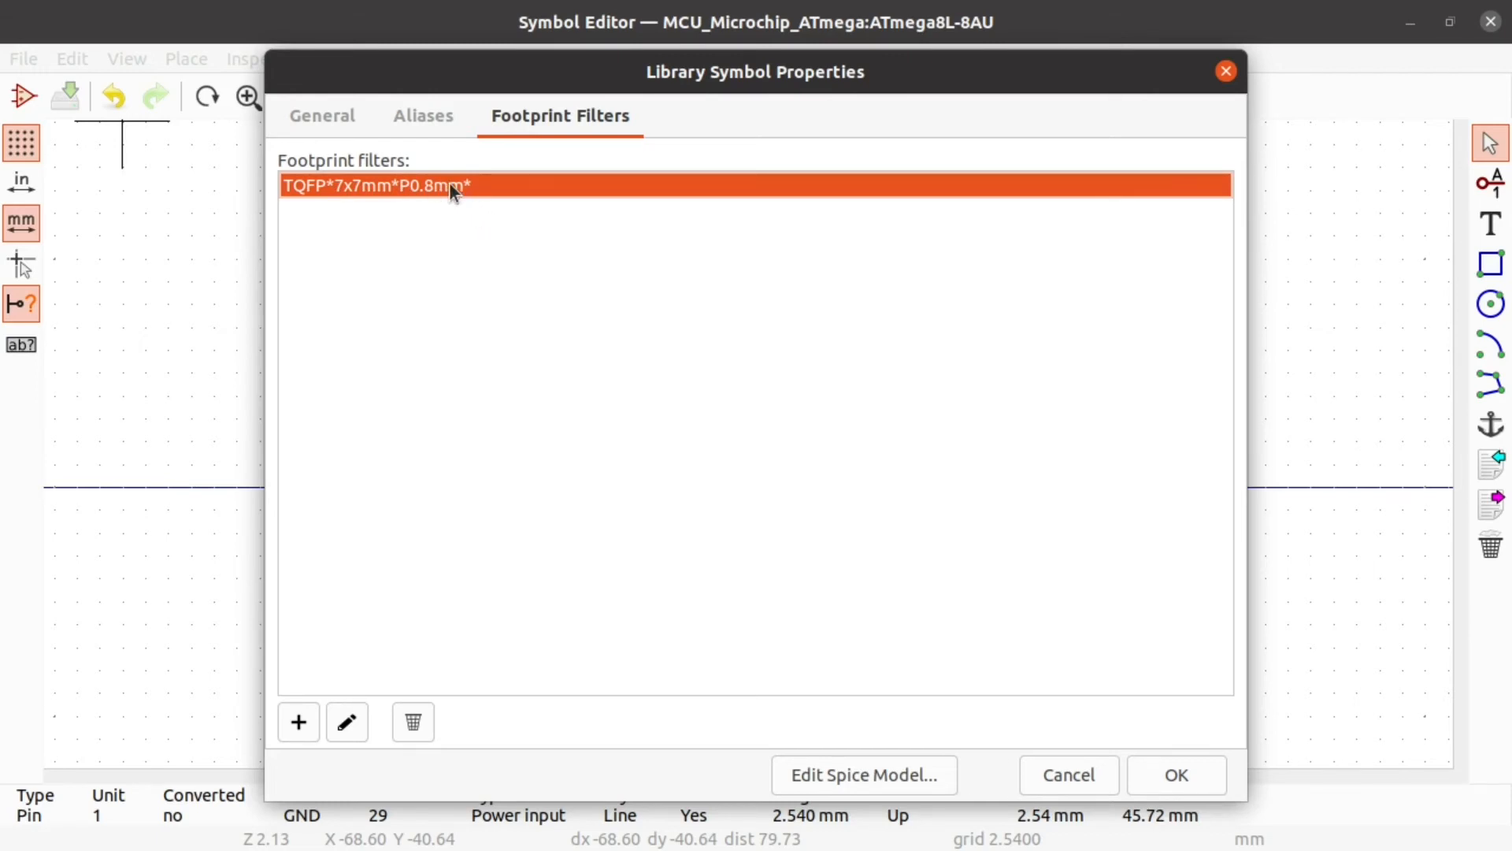
left_click(315, 115)
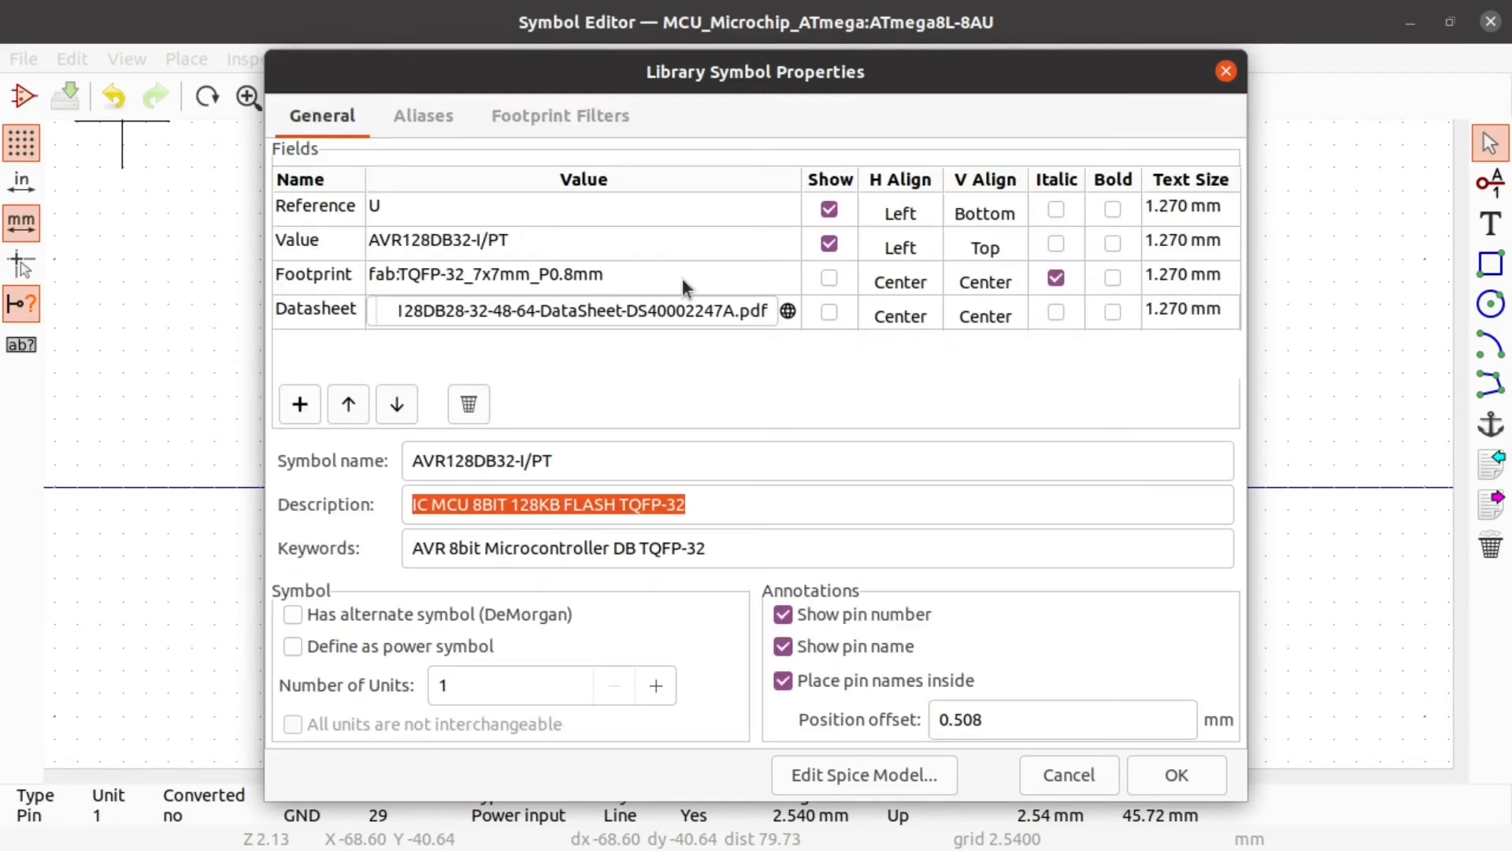
left_click(1195, 778)
scroll(827, 472, "down", 1)
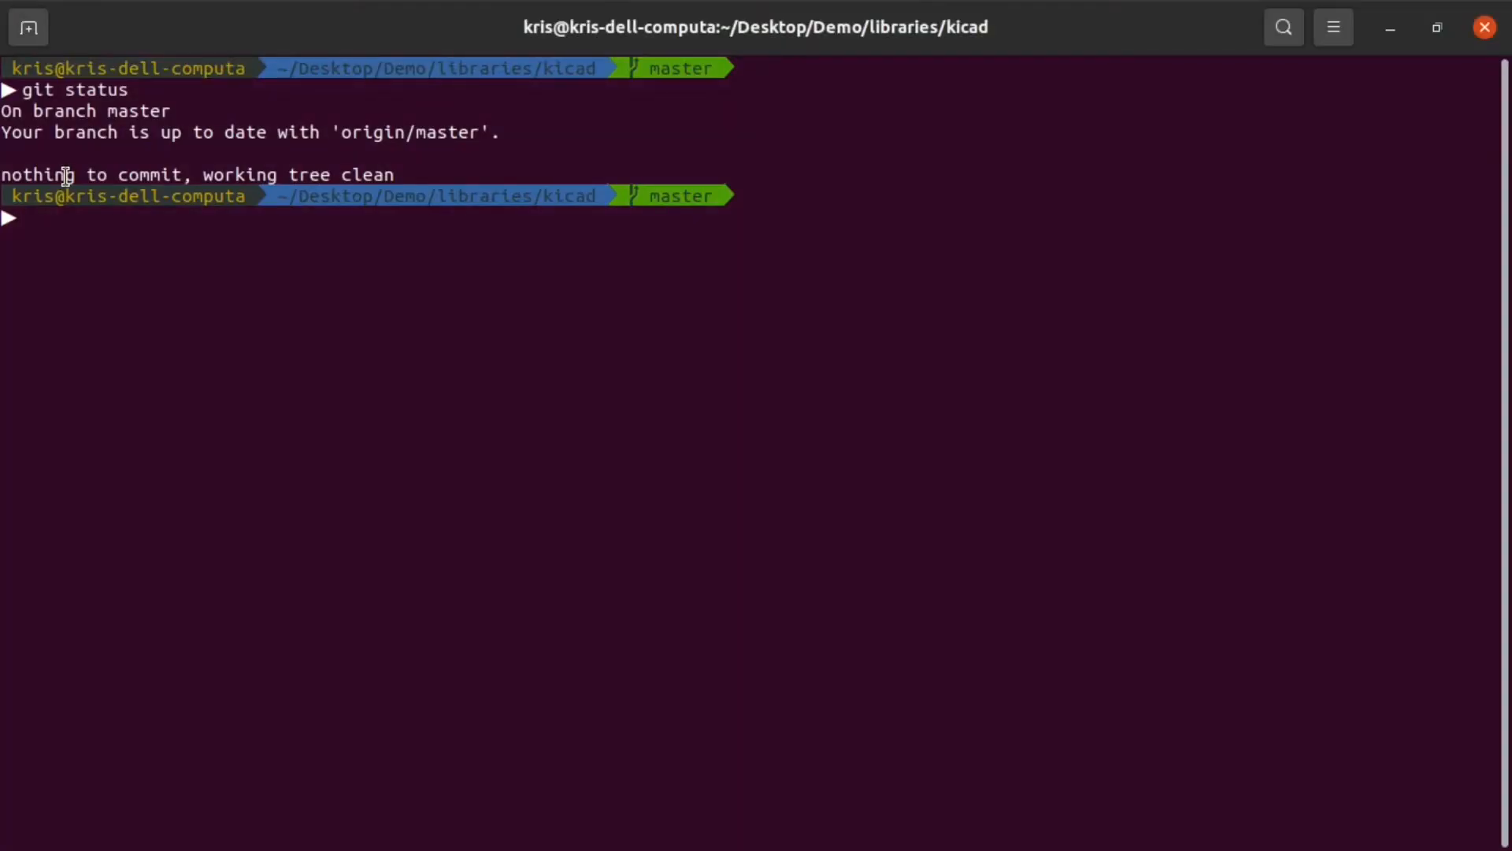
Step: In the terminal, check the kicad repository with git status and show the uncommitted changes with git diff
type("git status")
key("Return")
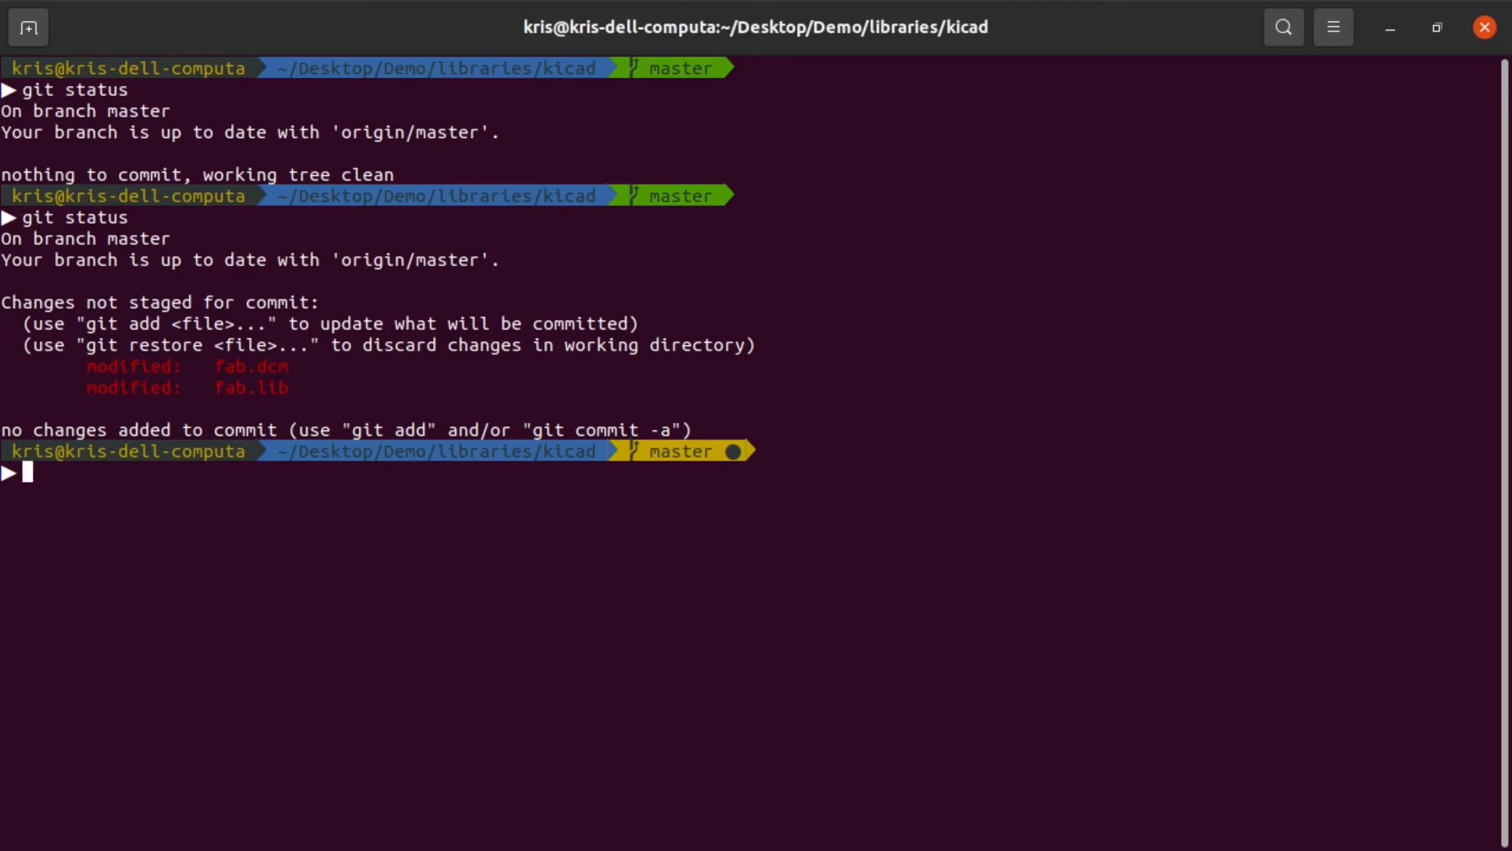
type("git diff")
key("Return")
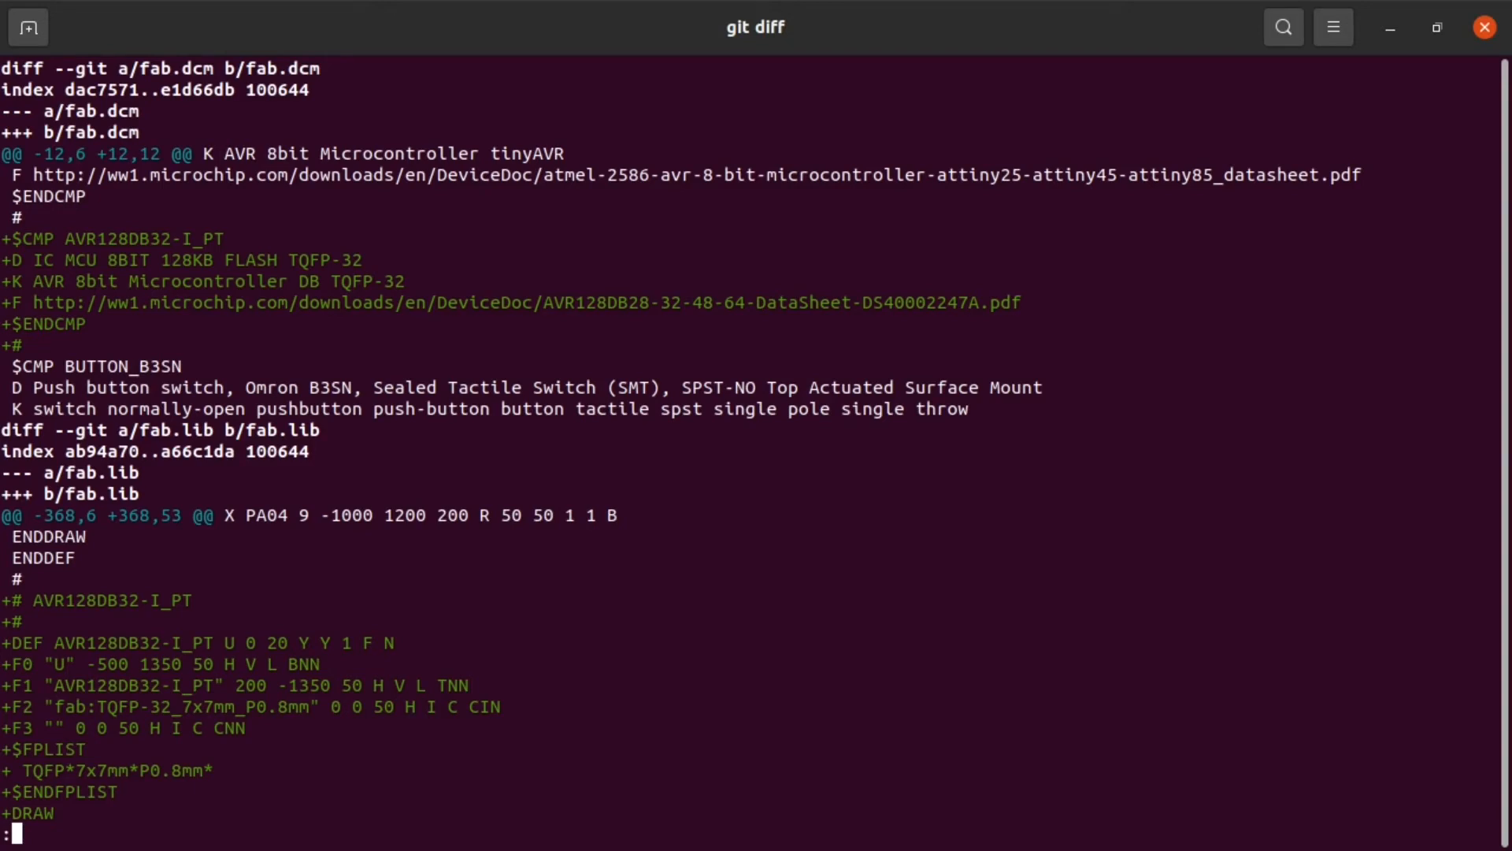
Step: Examine the component block added to fab.dcm in the diff, including its description, keywords and datasheet link
left_click_drag(7, 237, 118, 323)
left_click(116, 319)
left_click_drag(11, 345, 23, 347)
scroll(88, 577, "down", 2)
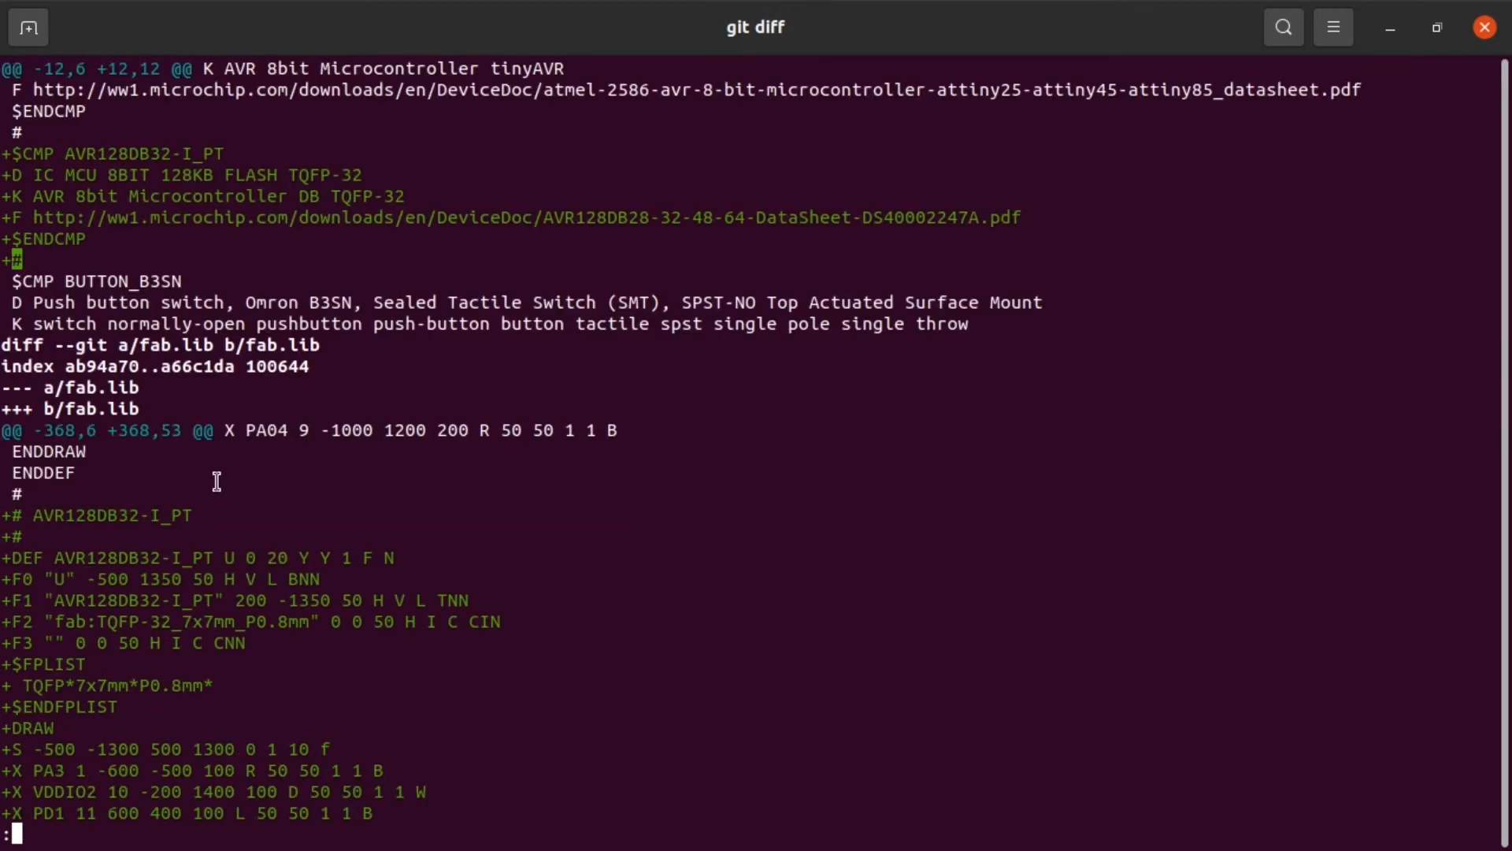
scroll(268, 394, "down", 4)
scroll(268, 393, "down", 9)
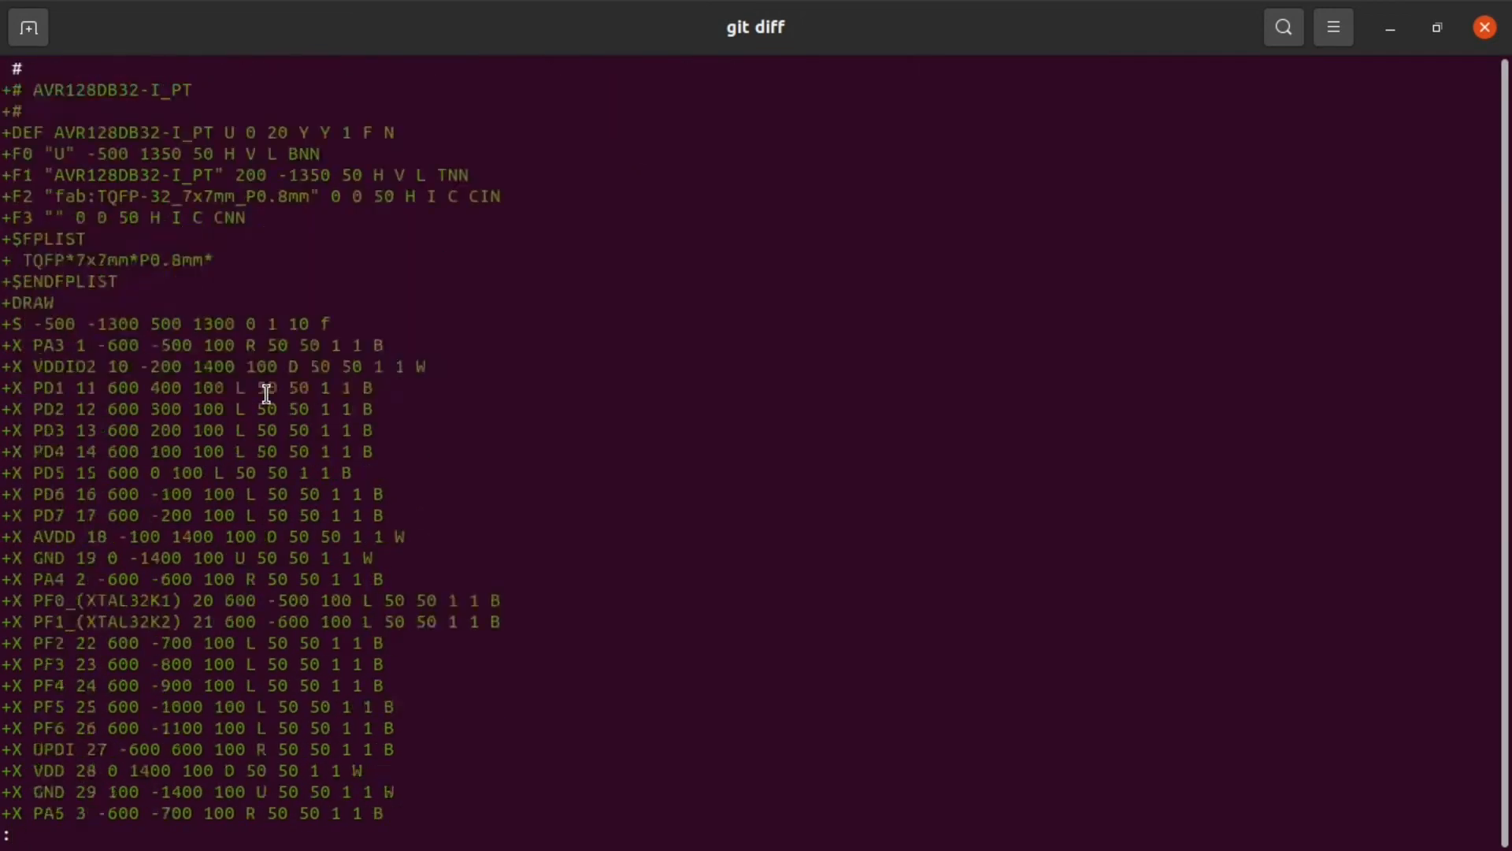
scroll(268, 394, "up", 11)
scroll(268, 394, "down", 3)
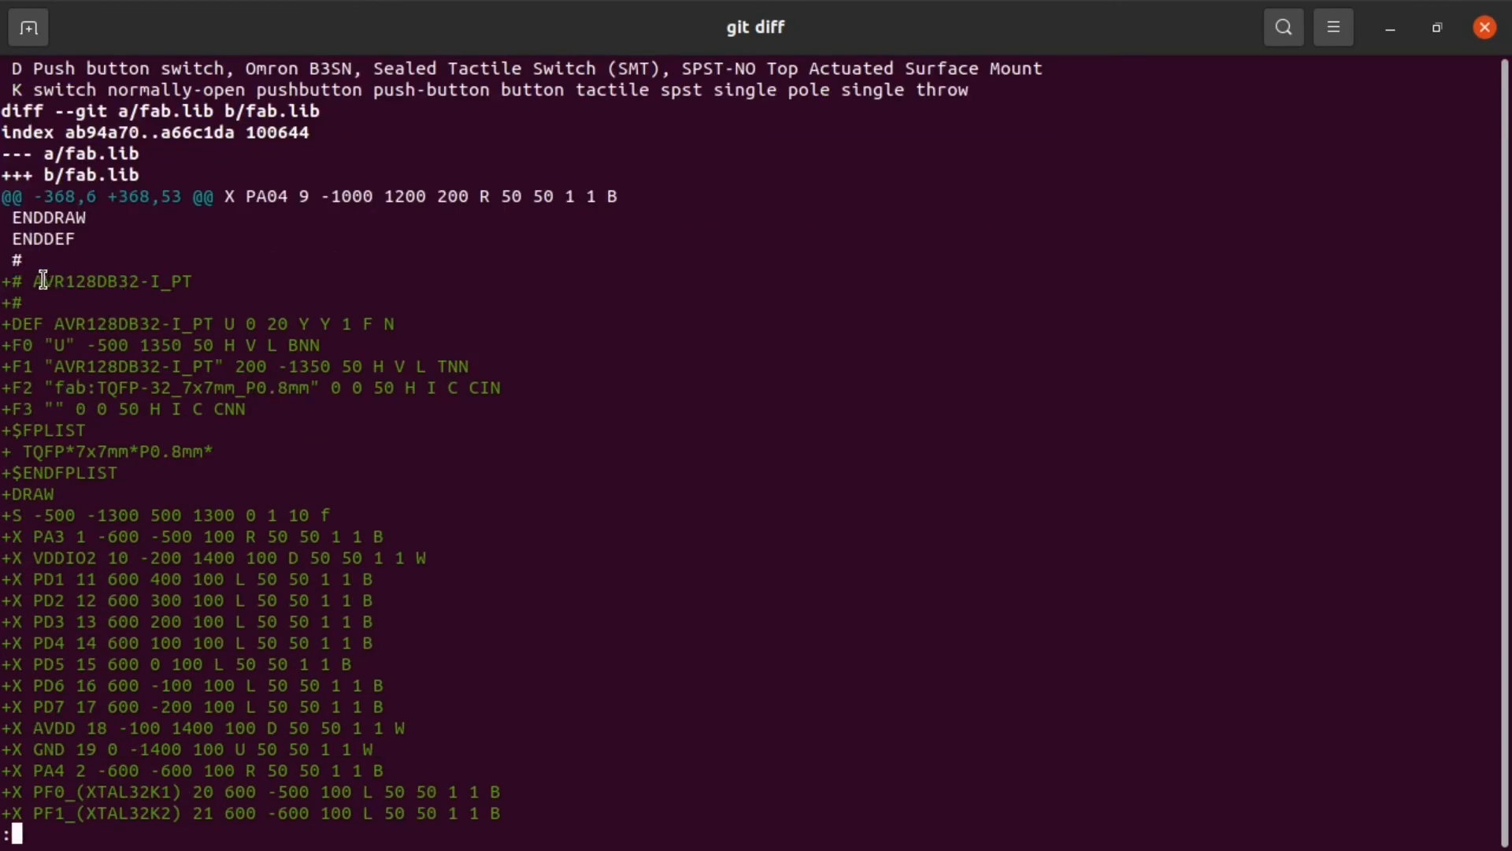
Step: Examine the new symbol's header in the fab.lib diff: name, reference, definition values, footprint and footprint filter
left_click_drag(34, 281, 192, 282)
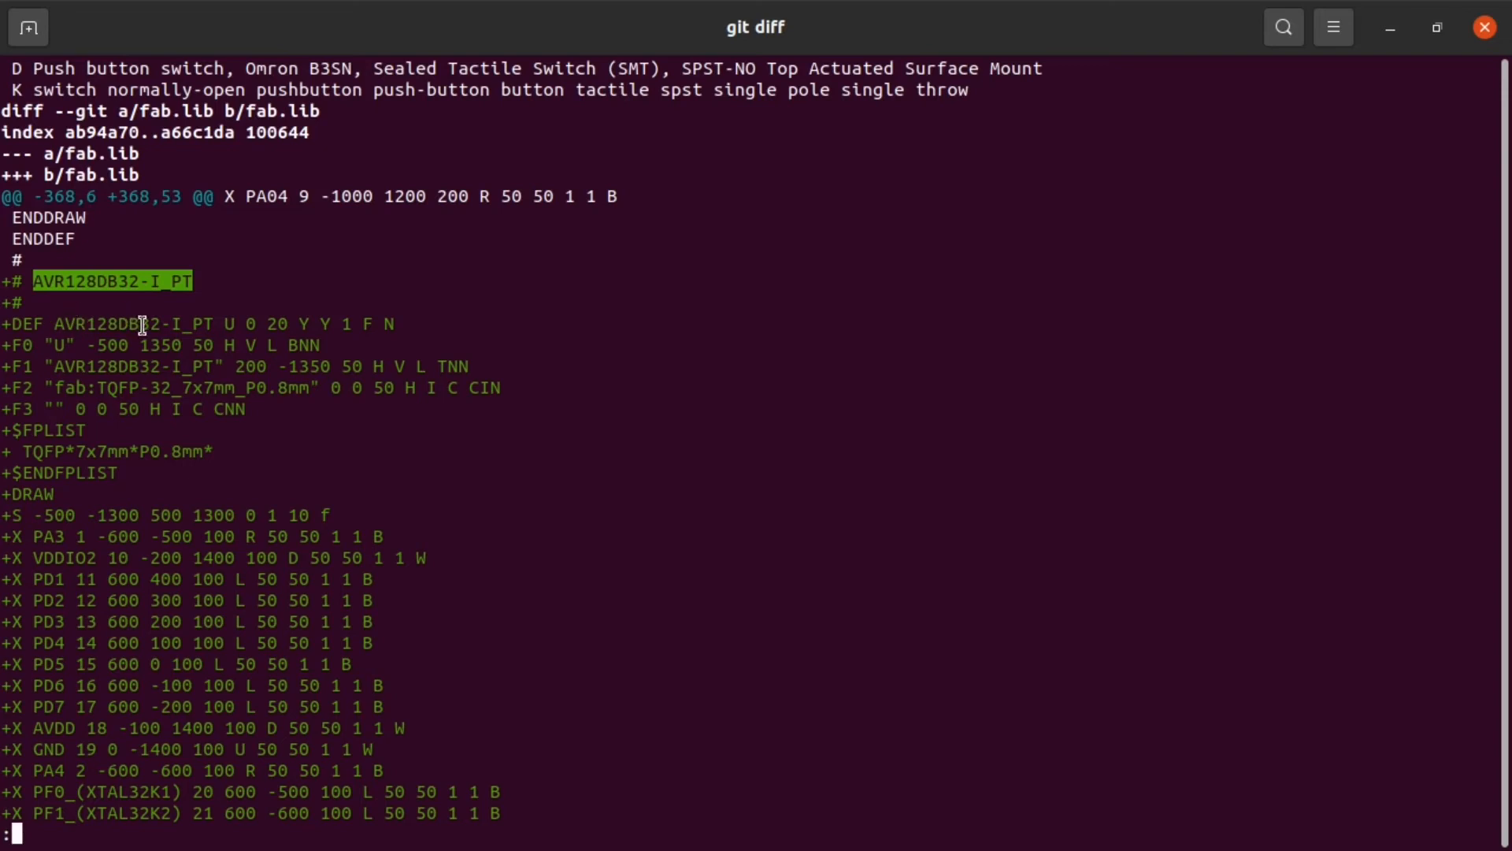
left_click(236, 330)
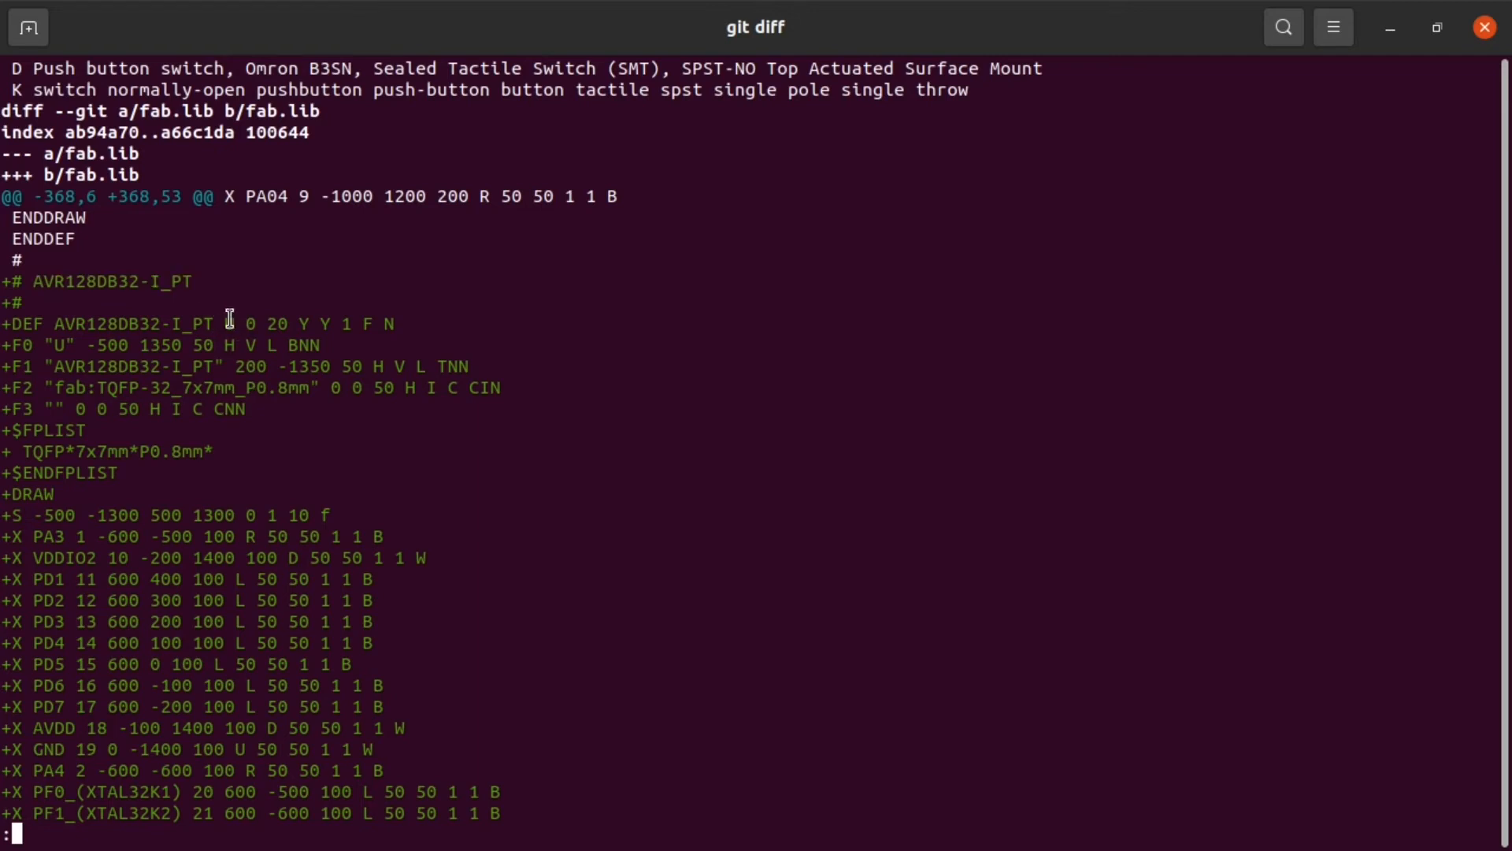
double_click(230, 323)
left_click_drag(247, 324, 298, 323)
left_click(292, 323)
left_click_drag(49, 389, 320, 386)
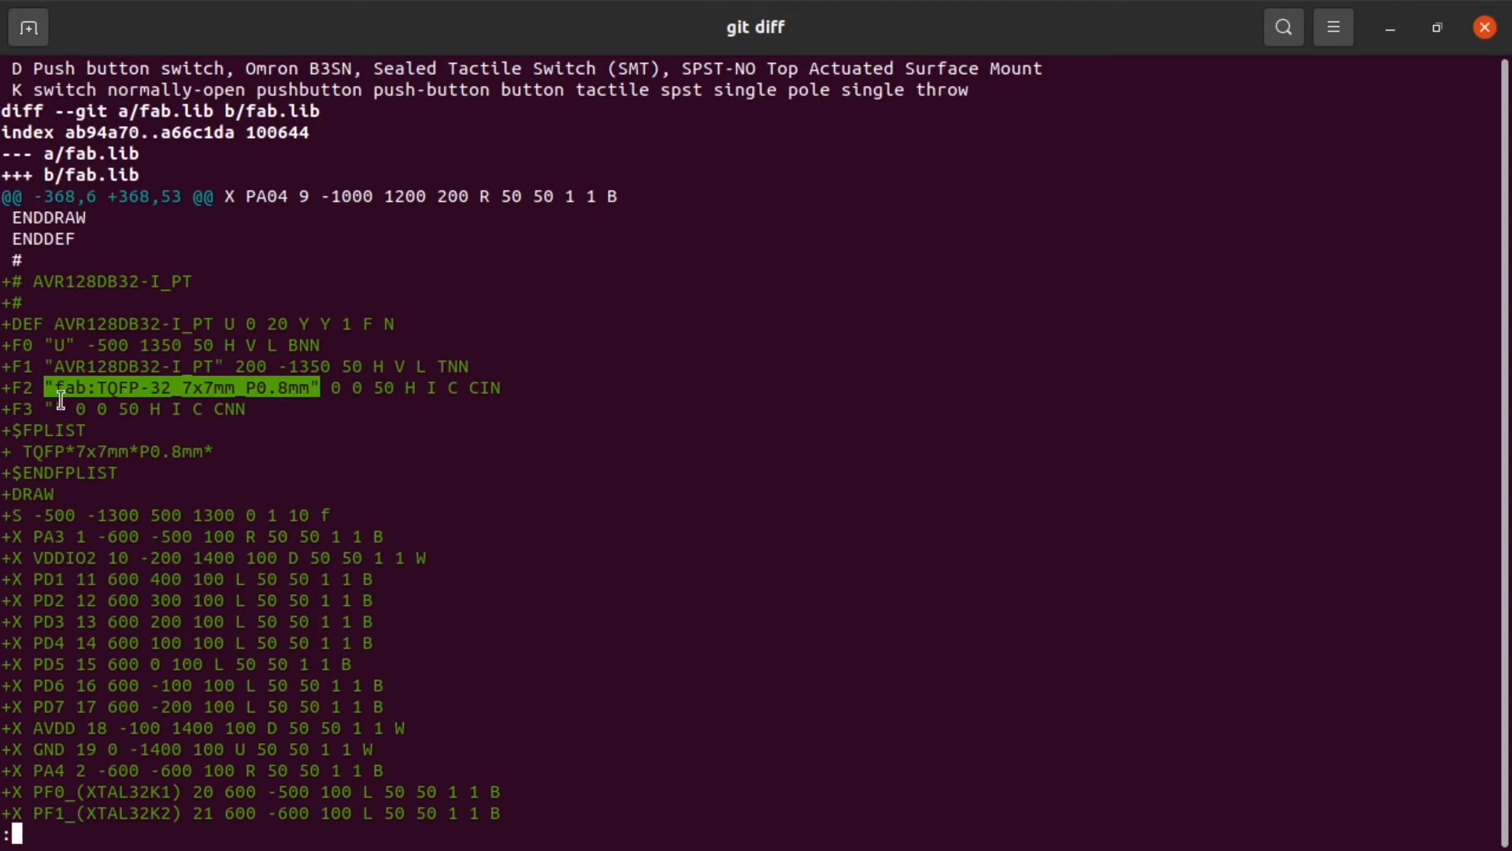
left_click(25, 450)
left_click_drag(25, 450, 214, 451)
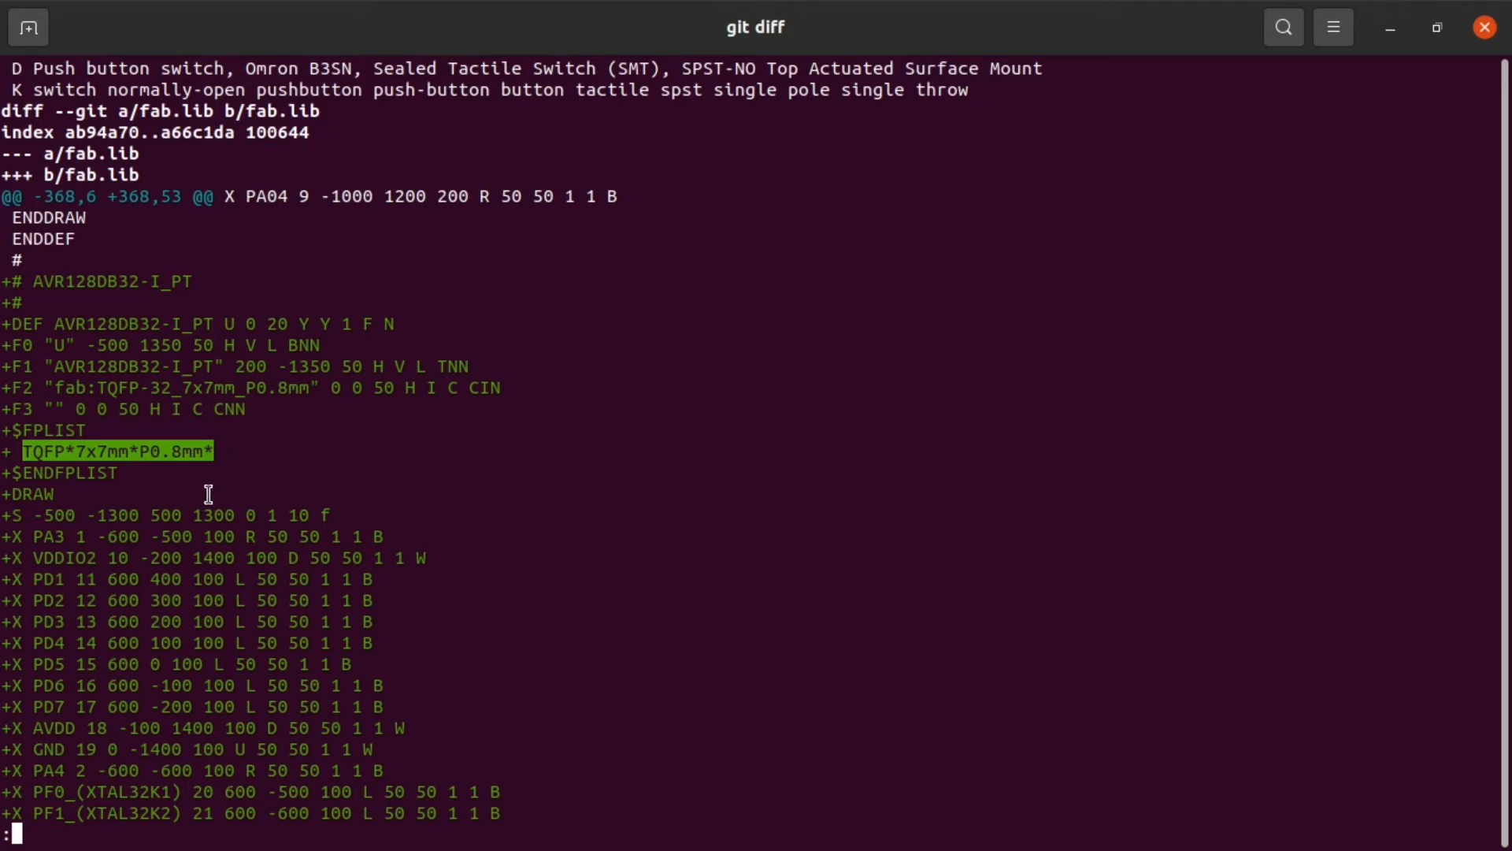
Step: Examine the pin definitions added to fab.lib, including PF0_(XTAL32K1), and close the diff
scroll(173, 470, "down", 3)
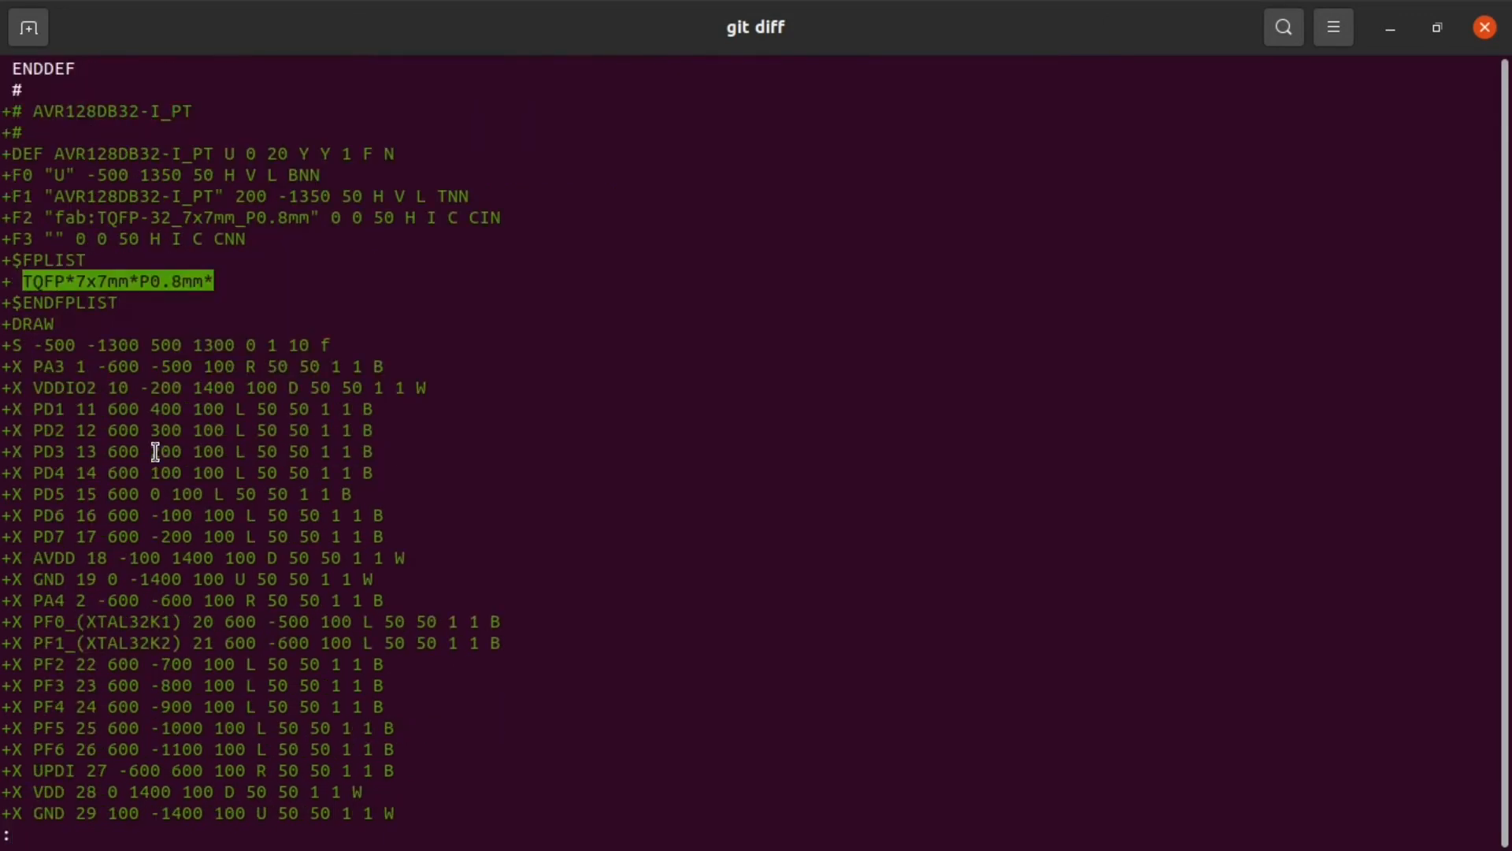
scroll(155, 449, "down", 5)
scroll(177, 520, "up", 4)
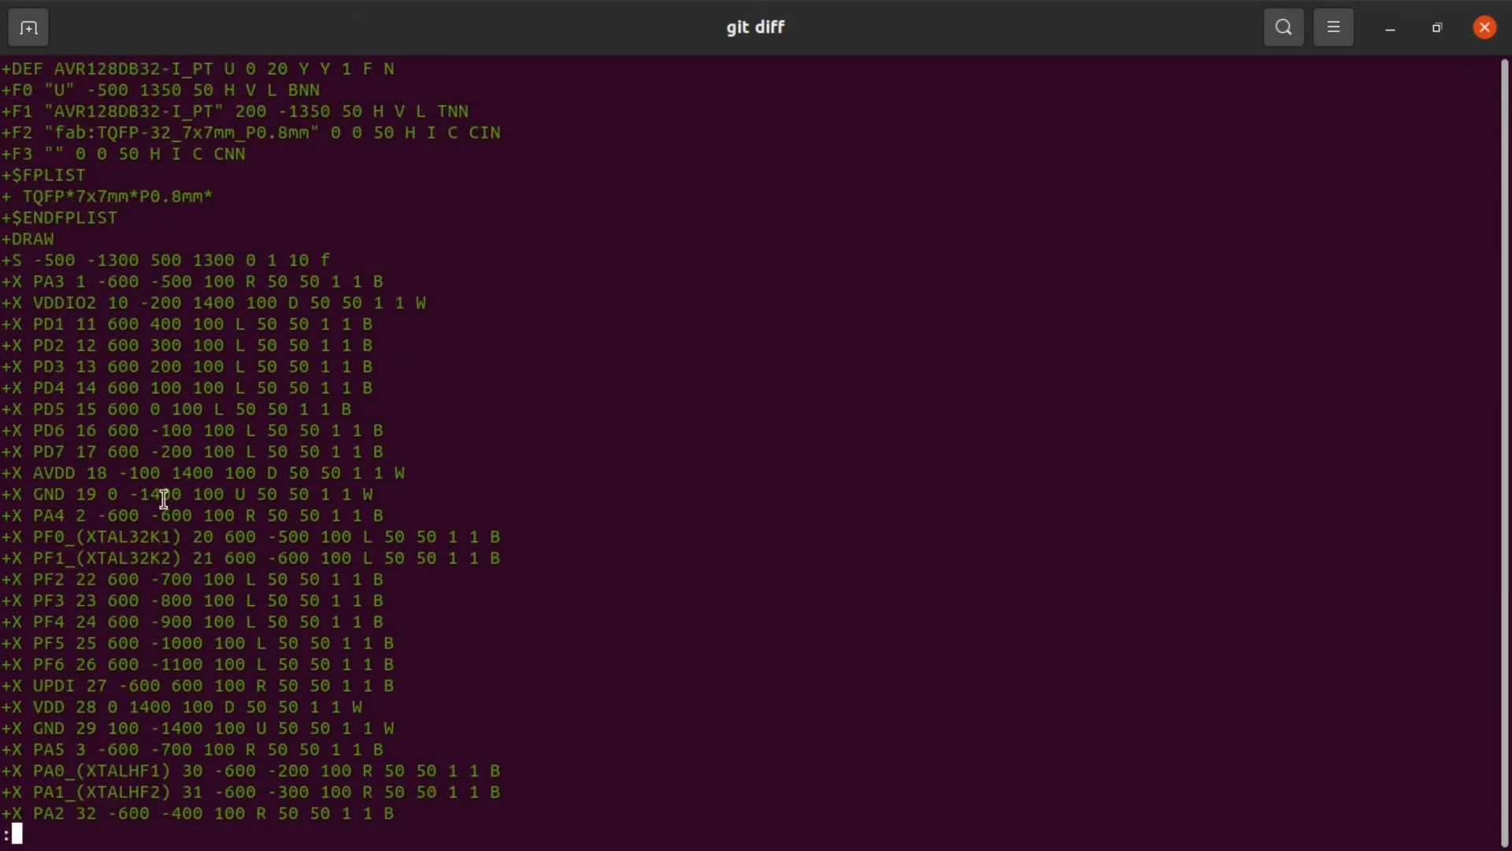
scroll(175, 498, "down", 1)
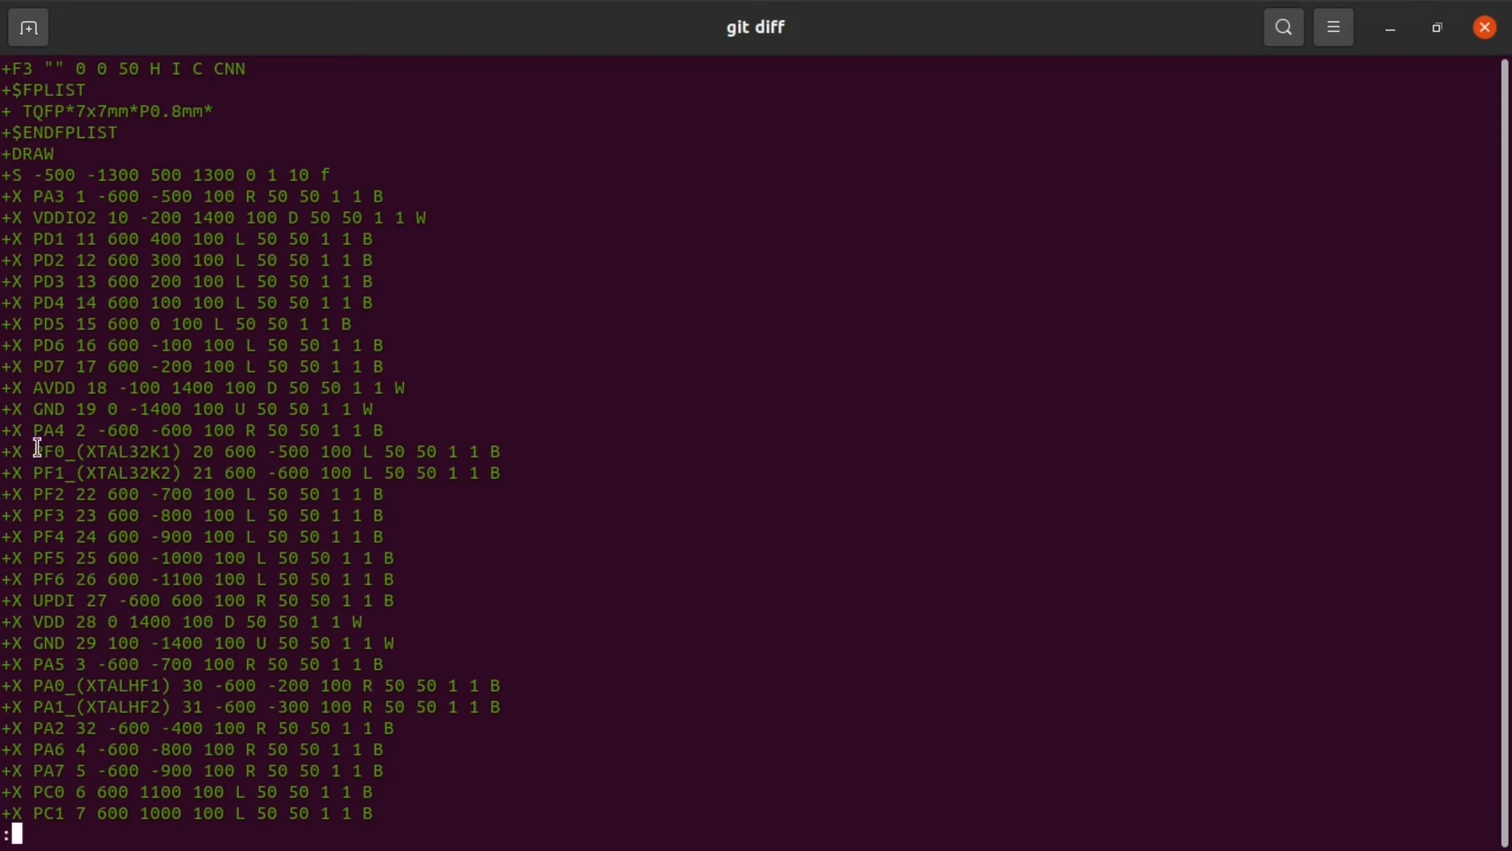
left_click_drag(32, 447, 73, 449)
left_click_drag(183, 438, 32, 446)
scroll(87, 451, "down", 3)
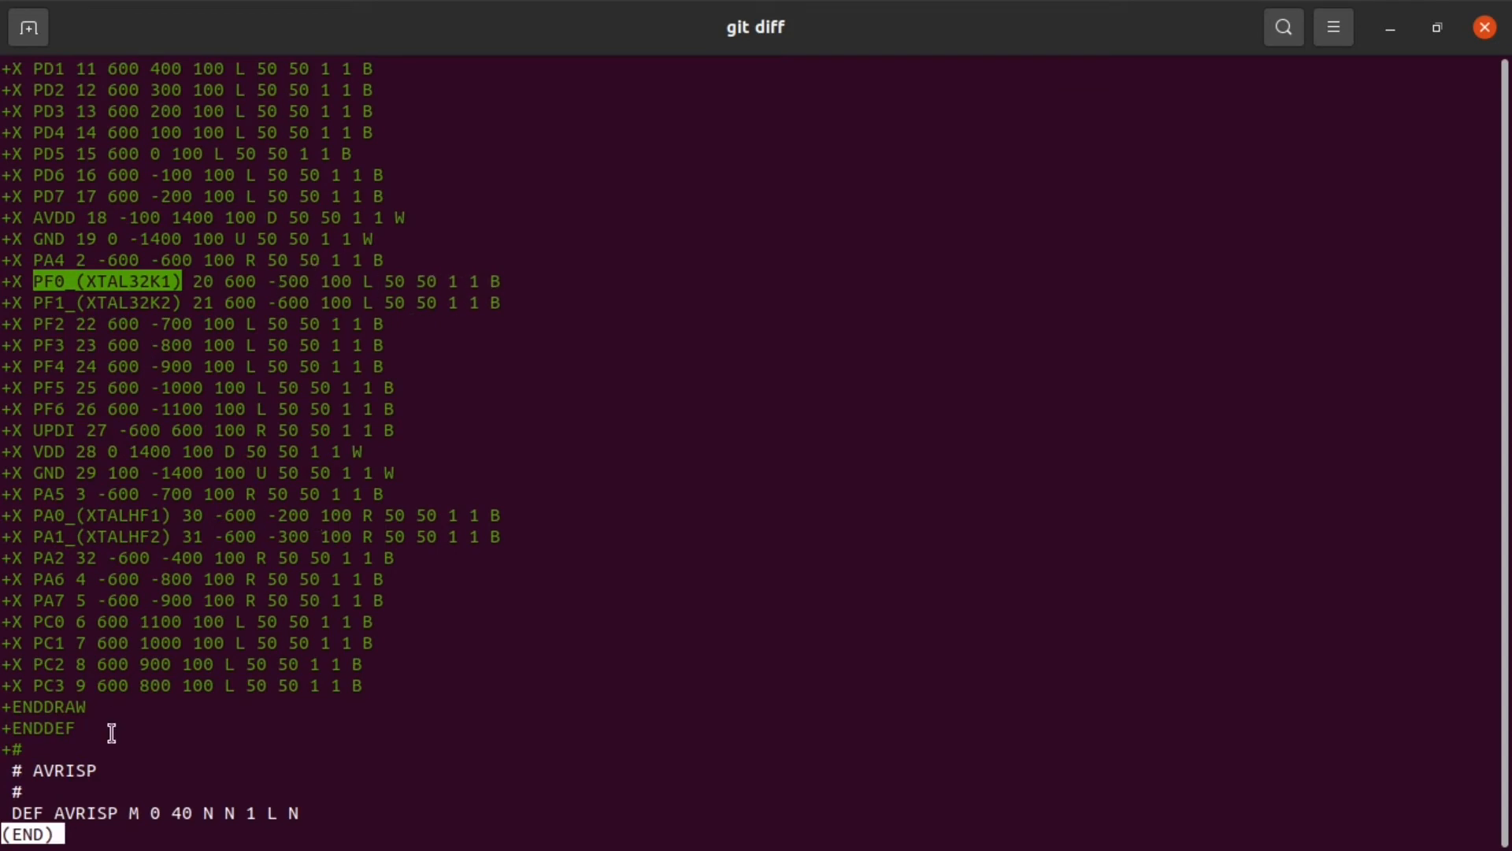
scroll(113, 732, "up", 12)
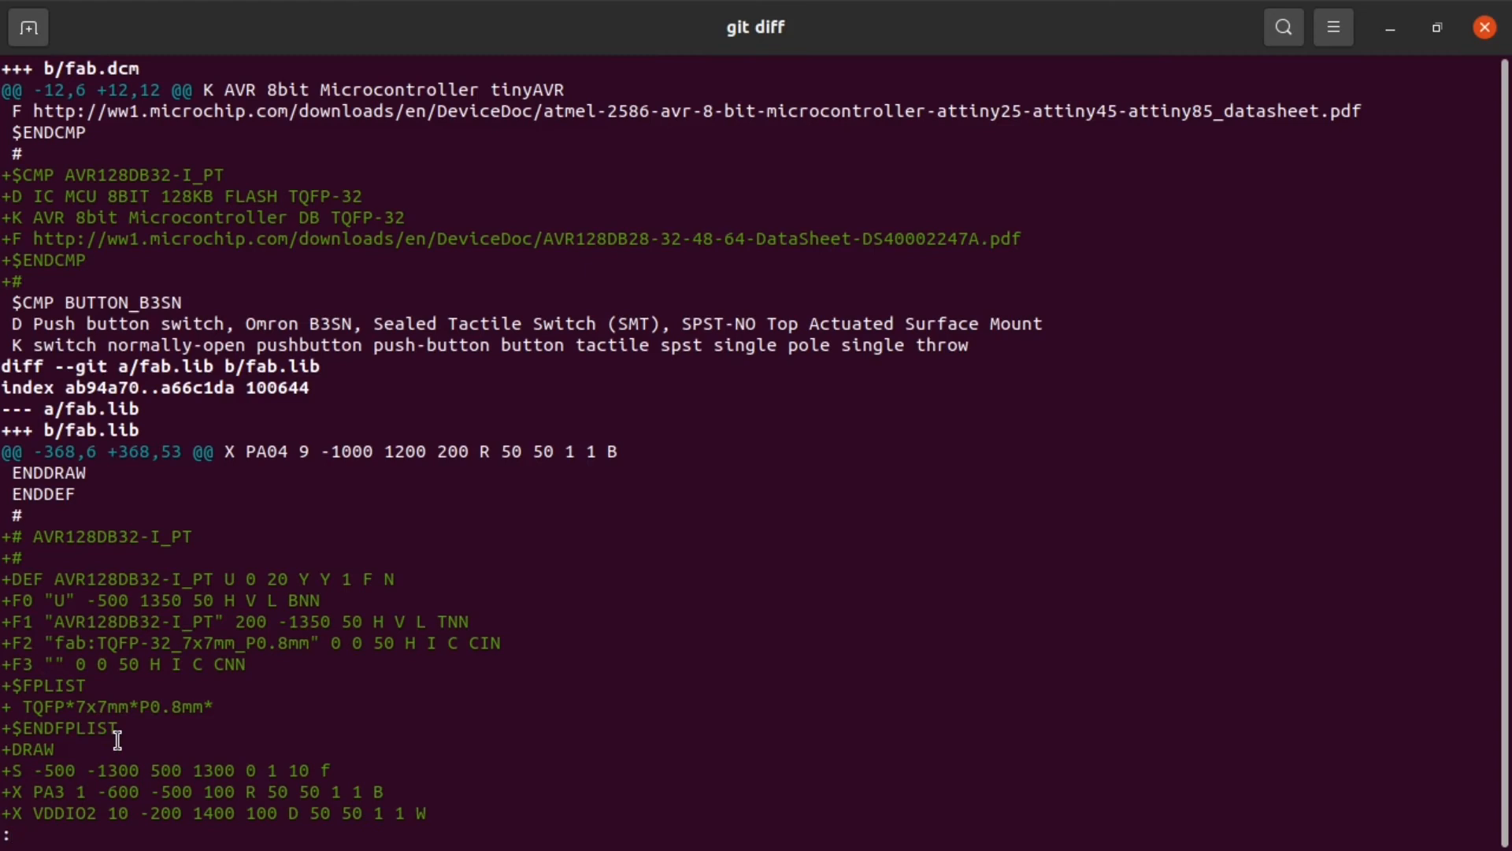
key("q")
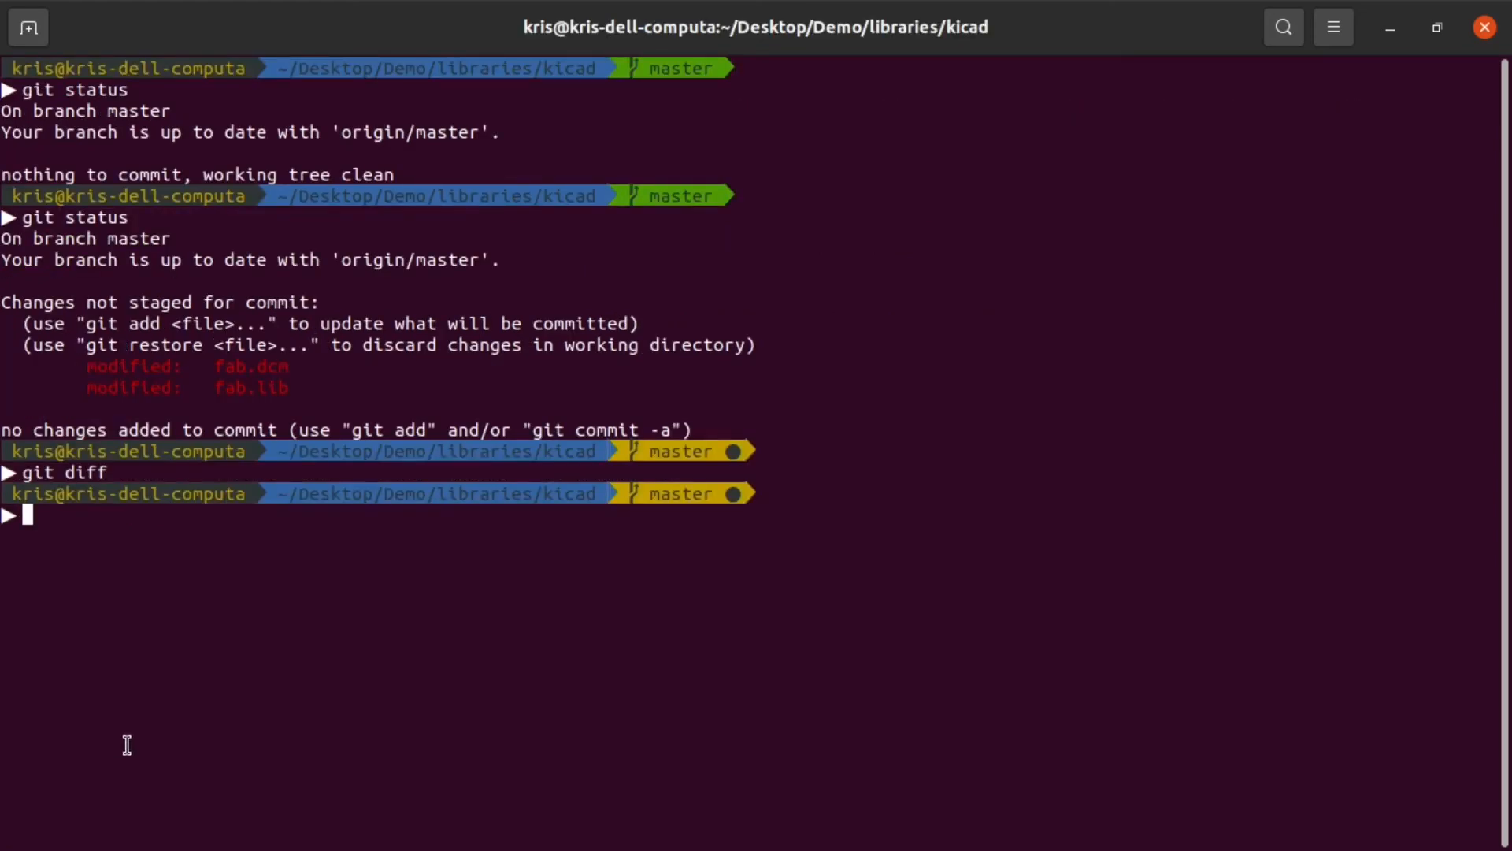
Step: List the files in the kicad repository folder and check the installed Python version with python3 --version
type("ls")
key("Return")
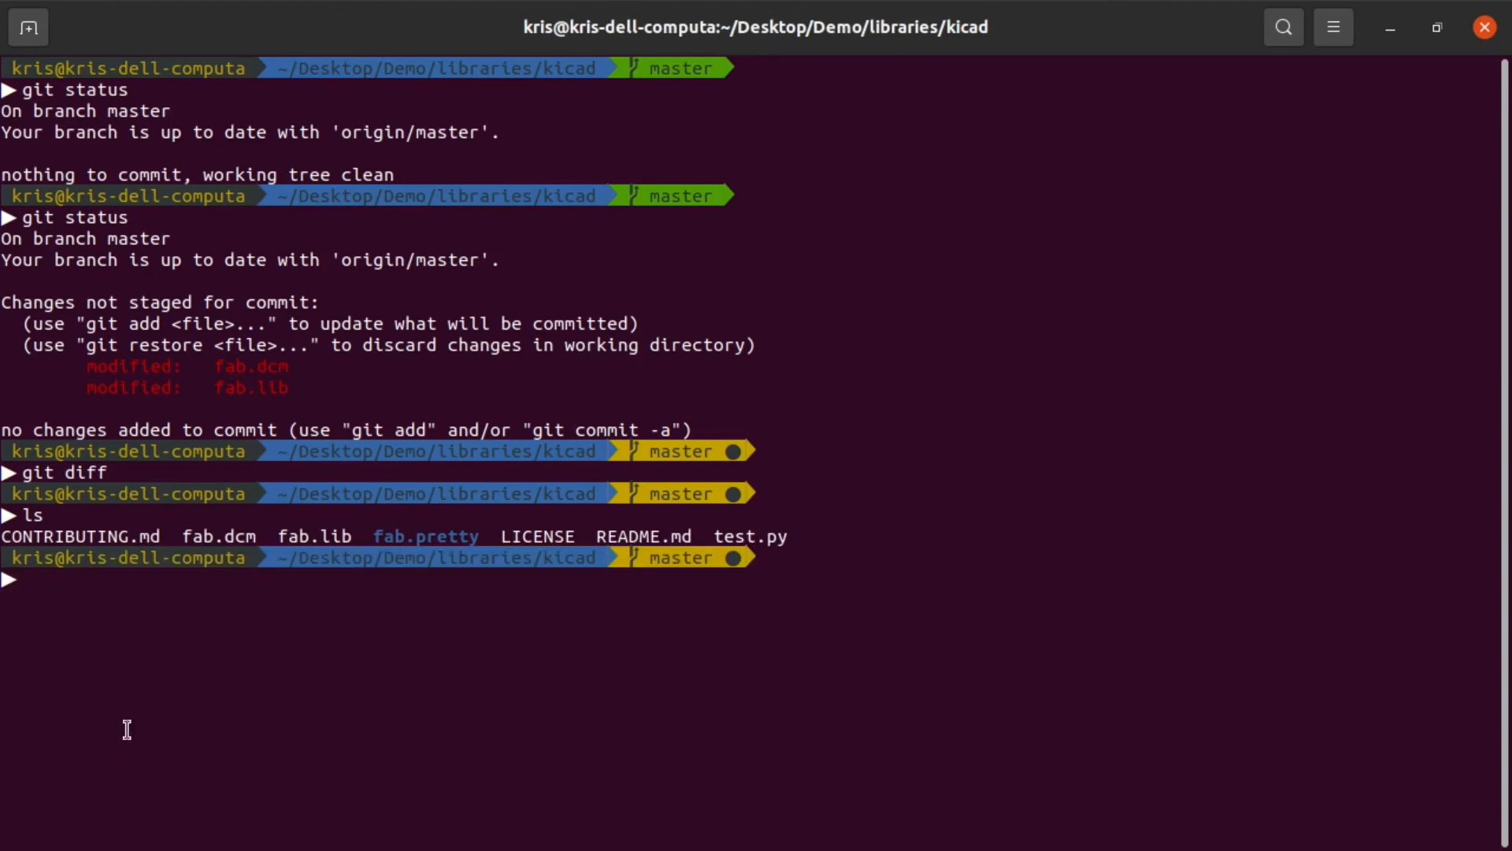
type("python")
key("BackSpace")
type("3 --version")
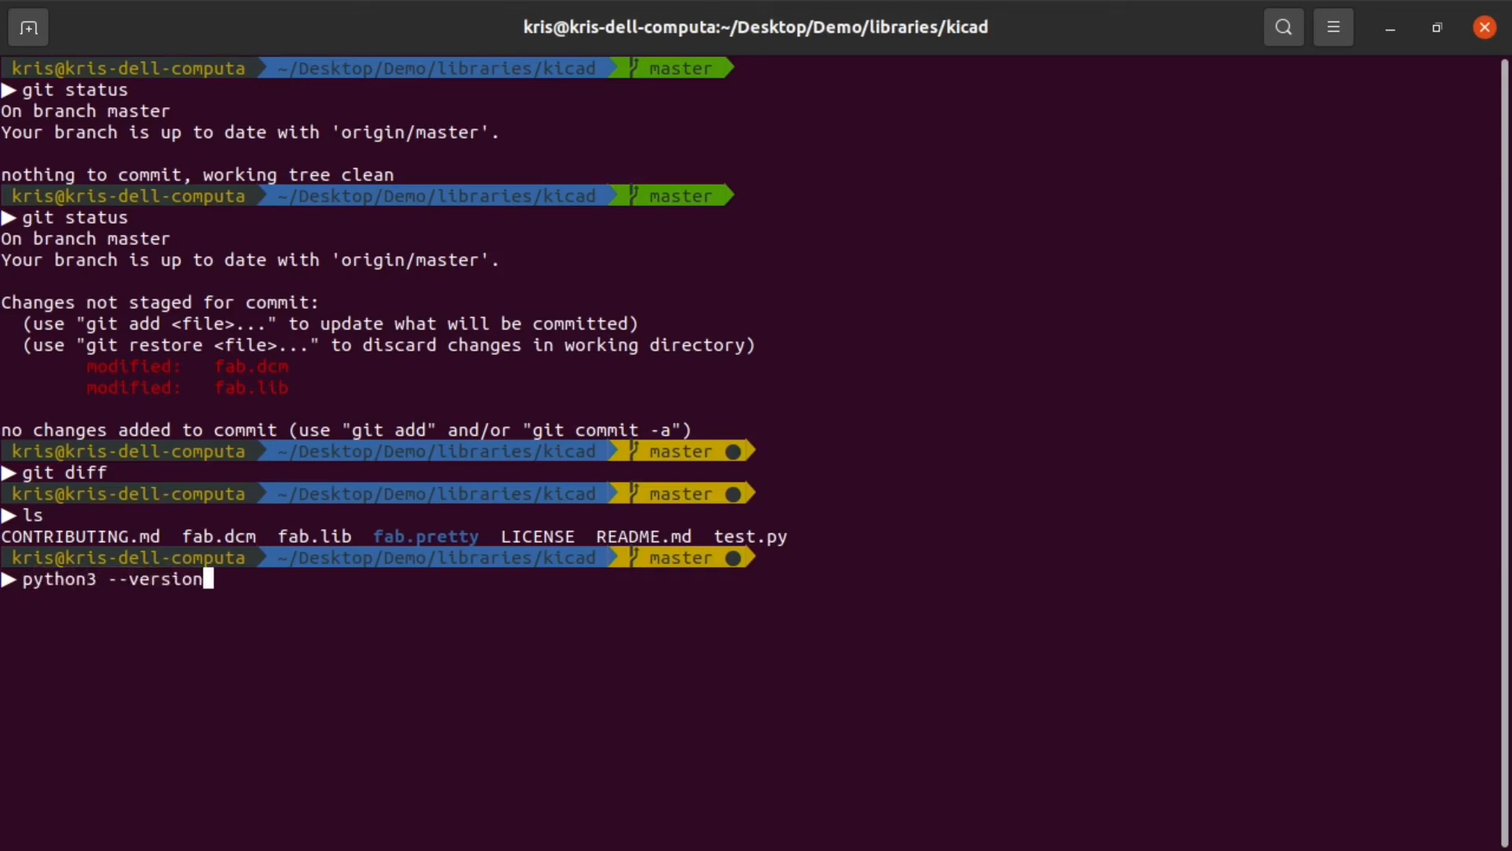
key("Return")
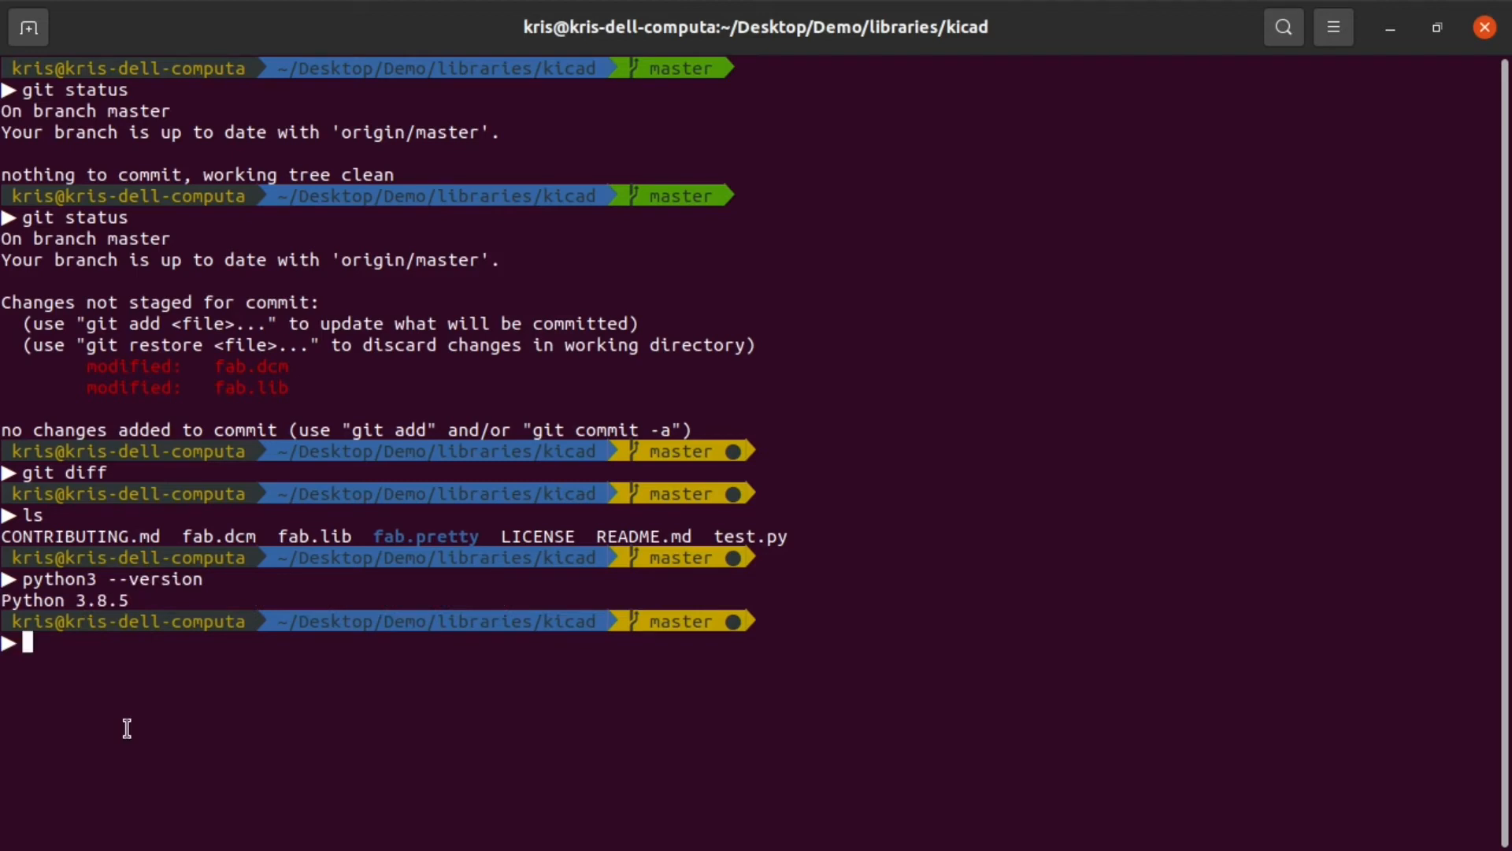
Step: Run the library test script test.py with python3
key("Up")
key("BackSpace")
key("BackSpace")
key("BackSpace")
key("BackSpace")
key("BackSpace")
key("BackSpace")
key("BackSpace")
key("BackSpace")
key("BackSpace")
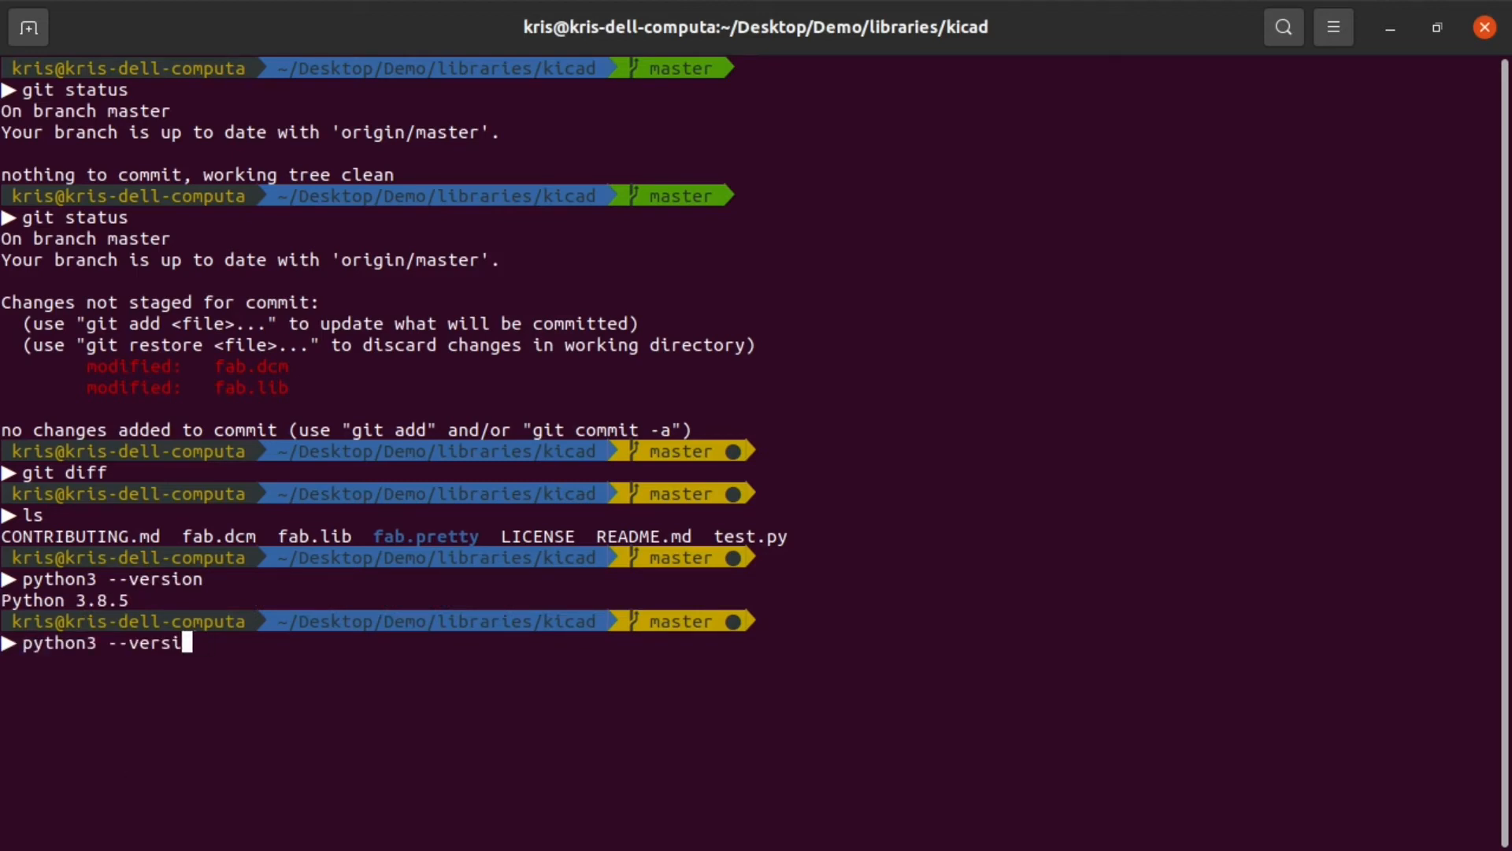
type("tes")
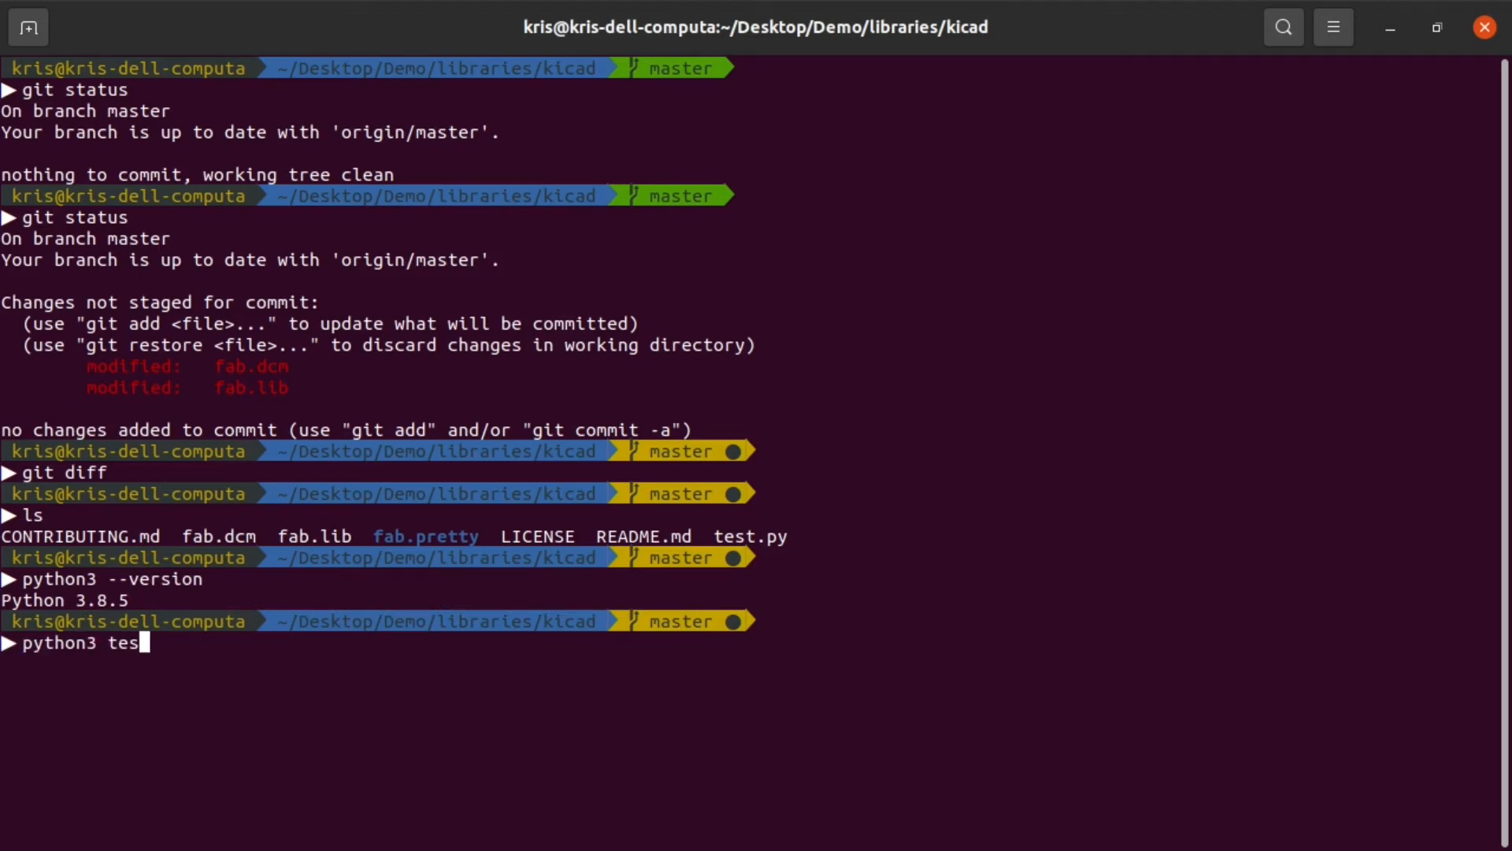
key("Tab")
key("Return")
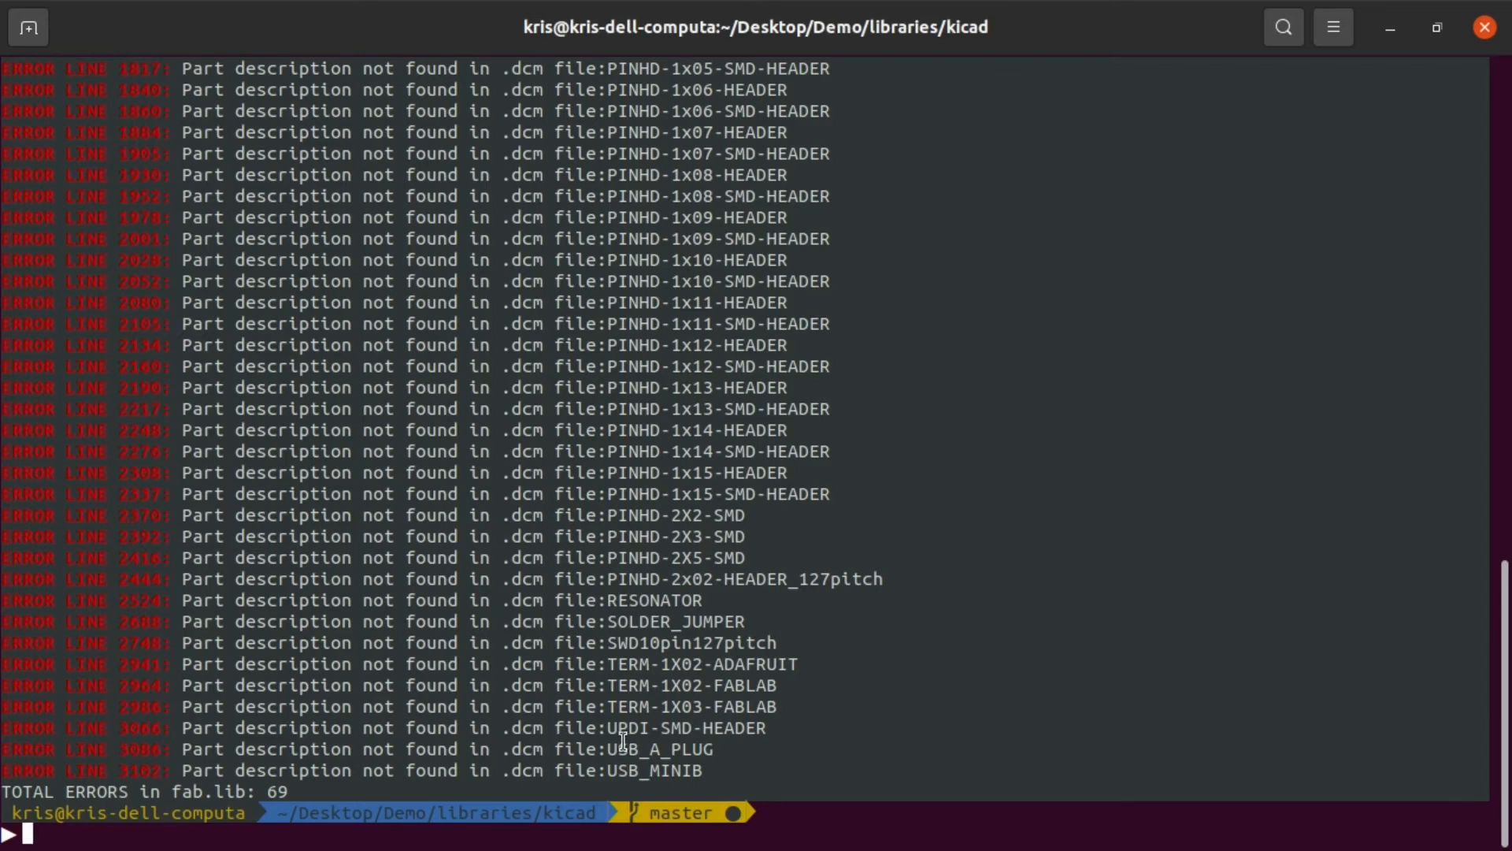
Step: Examine the test.py output for fab.lib, from the first reported error through the last
scroll(622, 732, "up", 10)
scroll(656, 579, "up", 8)
scroll(656, 579, "down", 17)
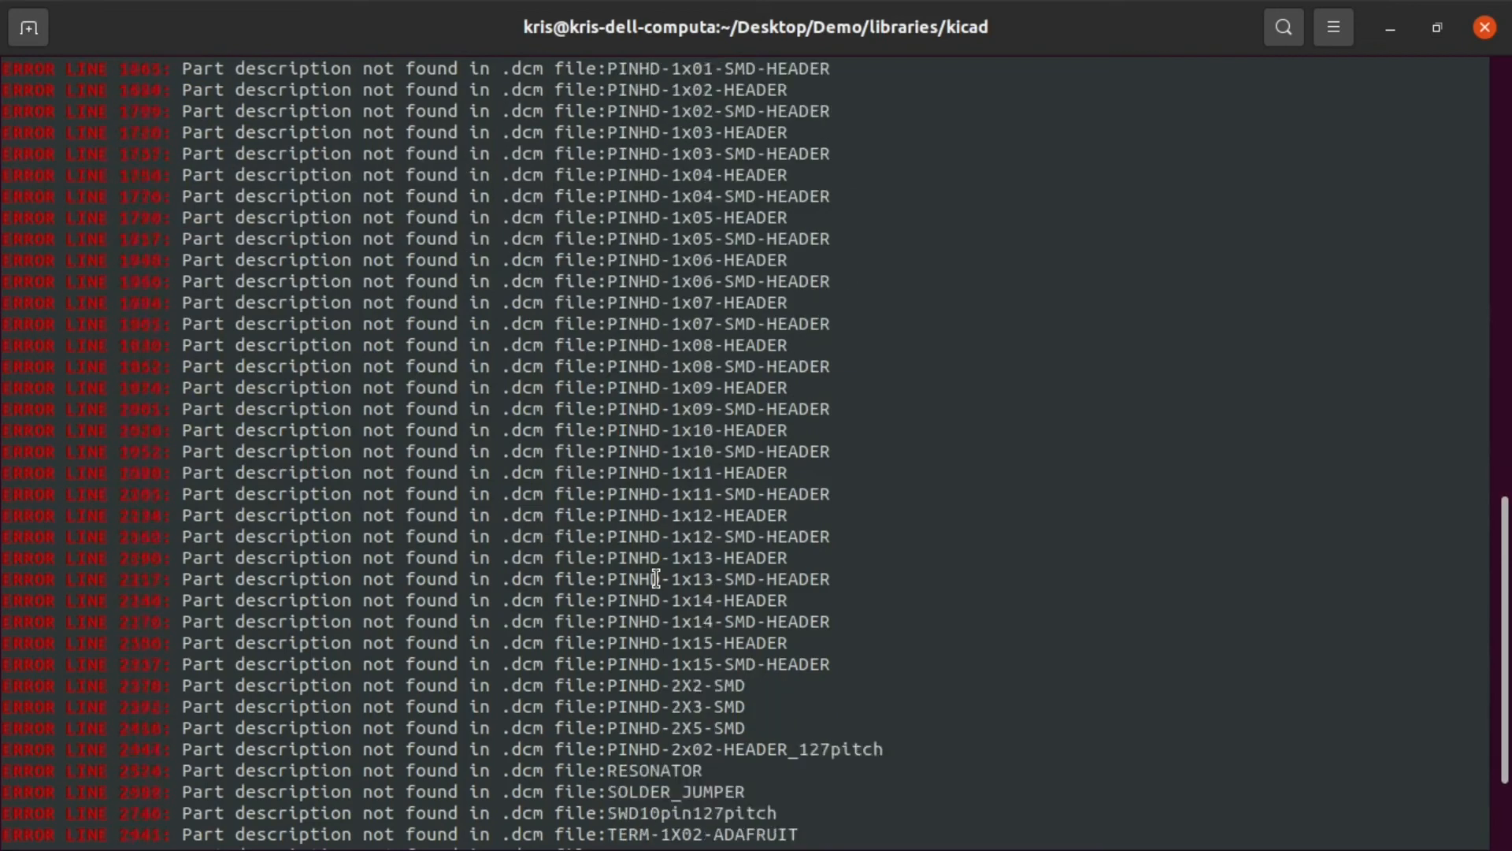
scroll(656, 579, "down", 3)
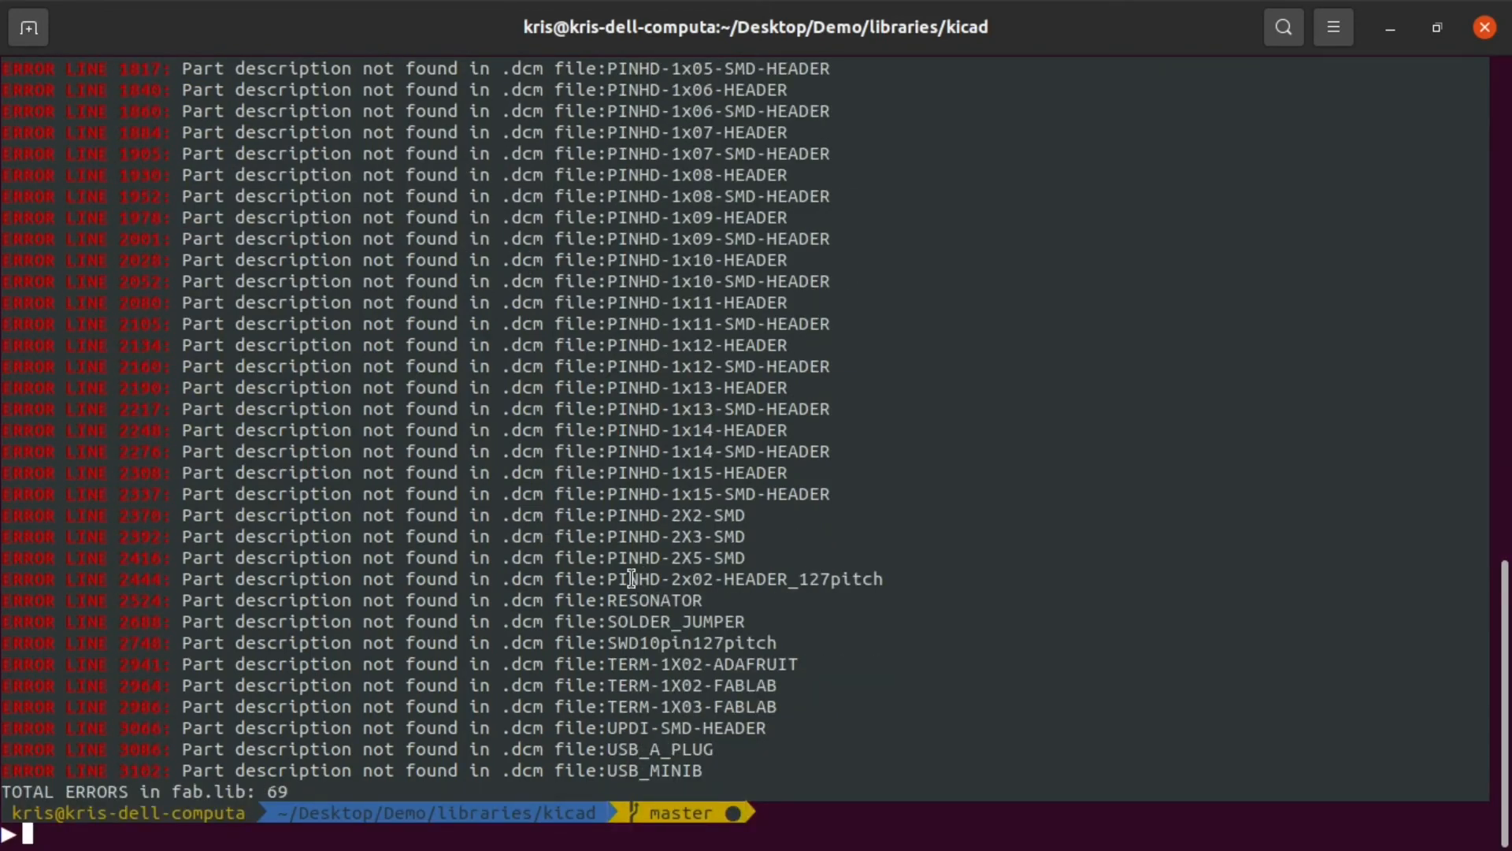
scroll(631, 579, "up", 9)
scroll(632, 542, "up", 5)
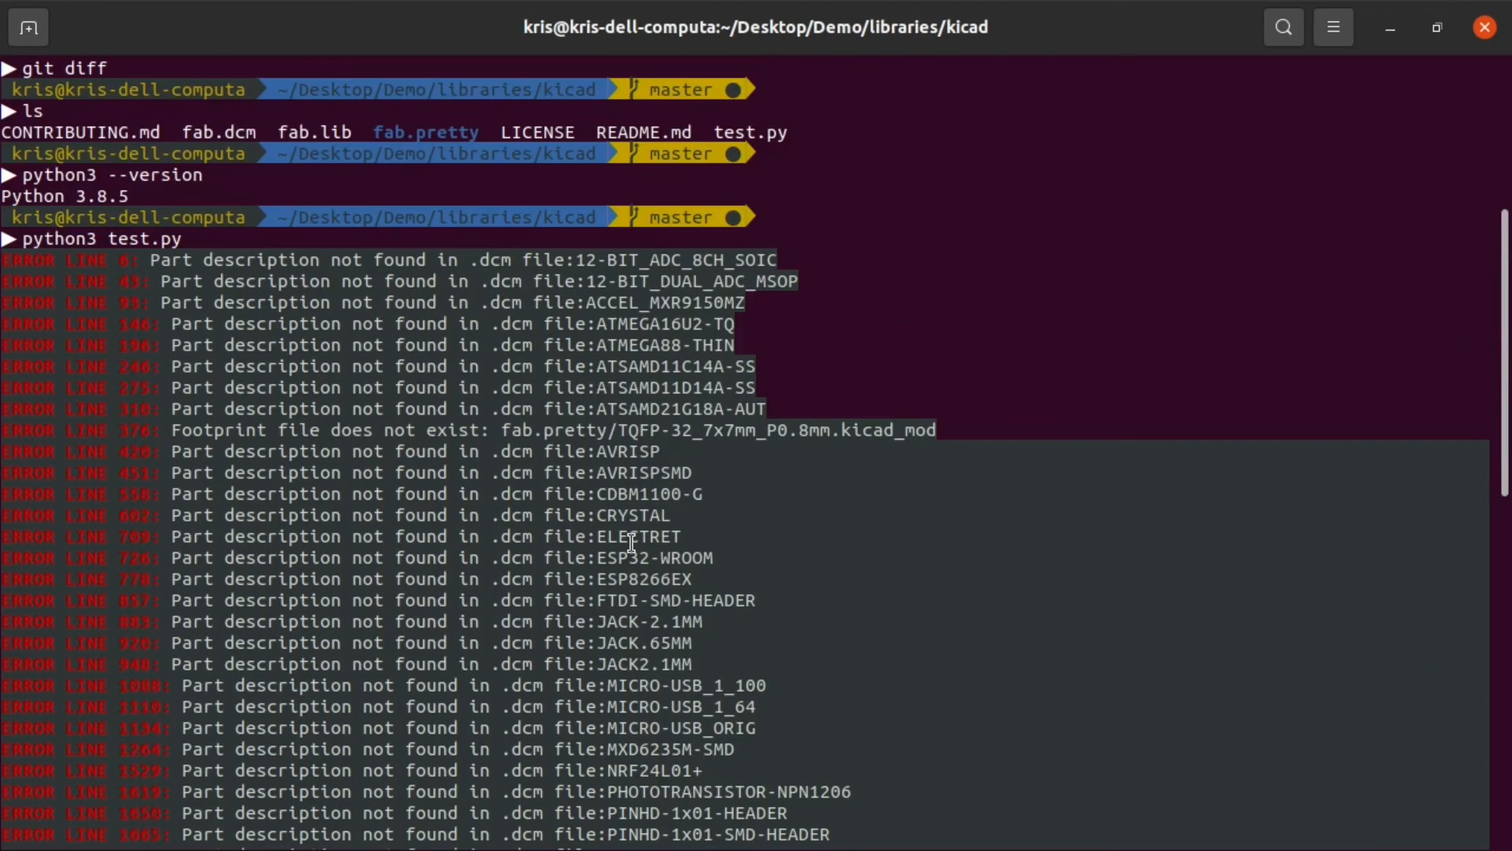
scroll(632, 542, "down", 4)
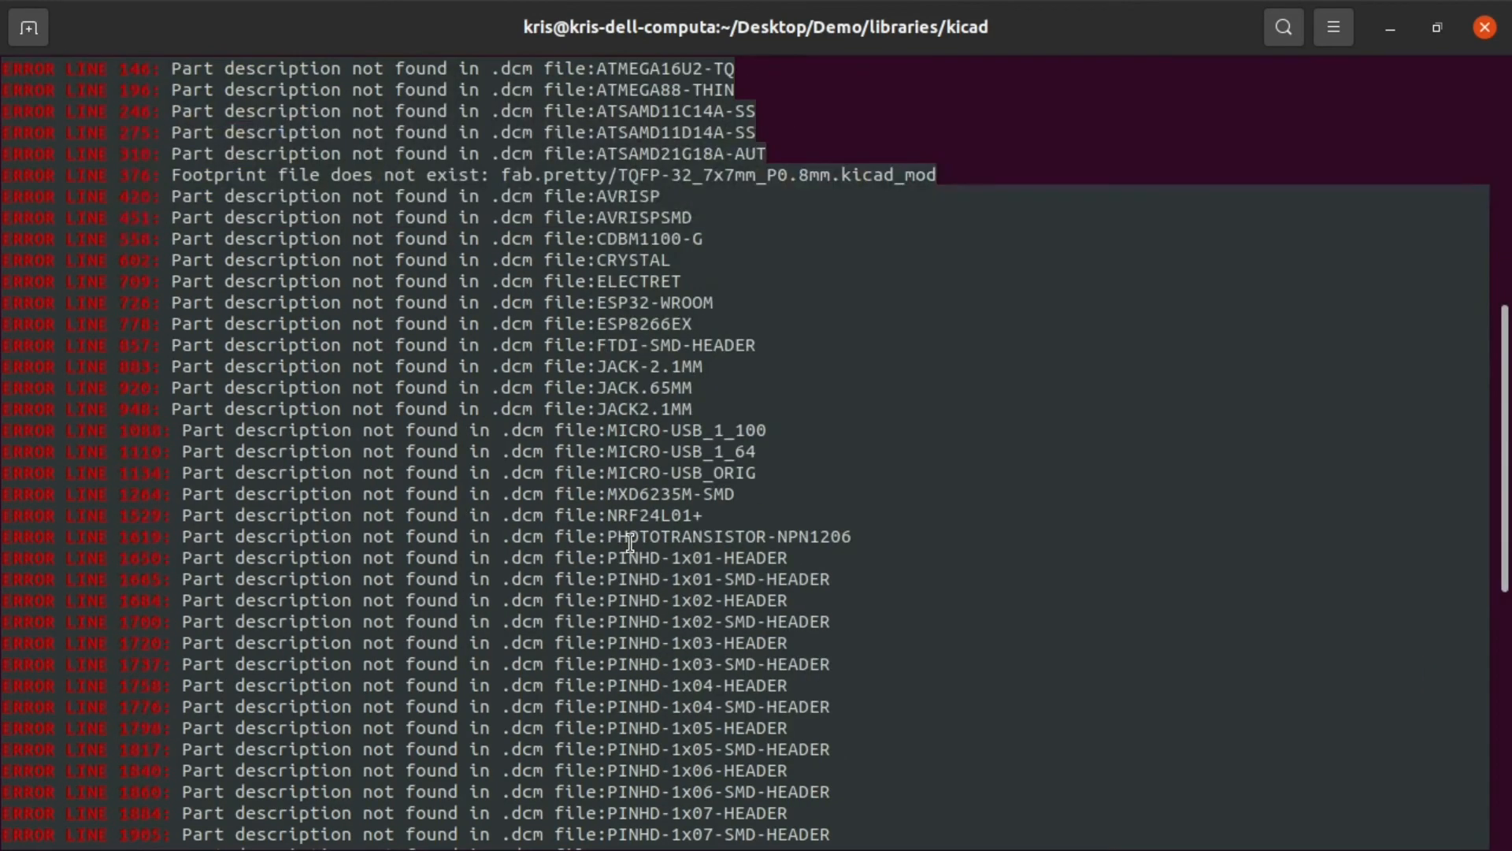
scroll(625, 453, "down", 8)
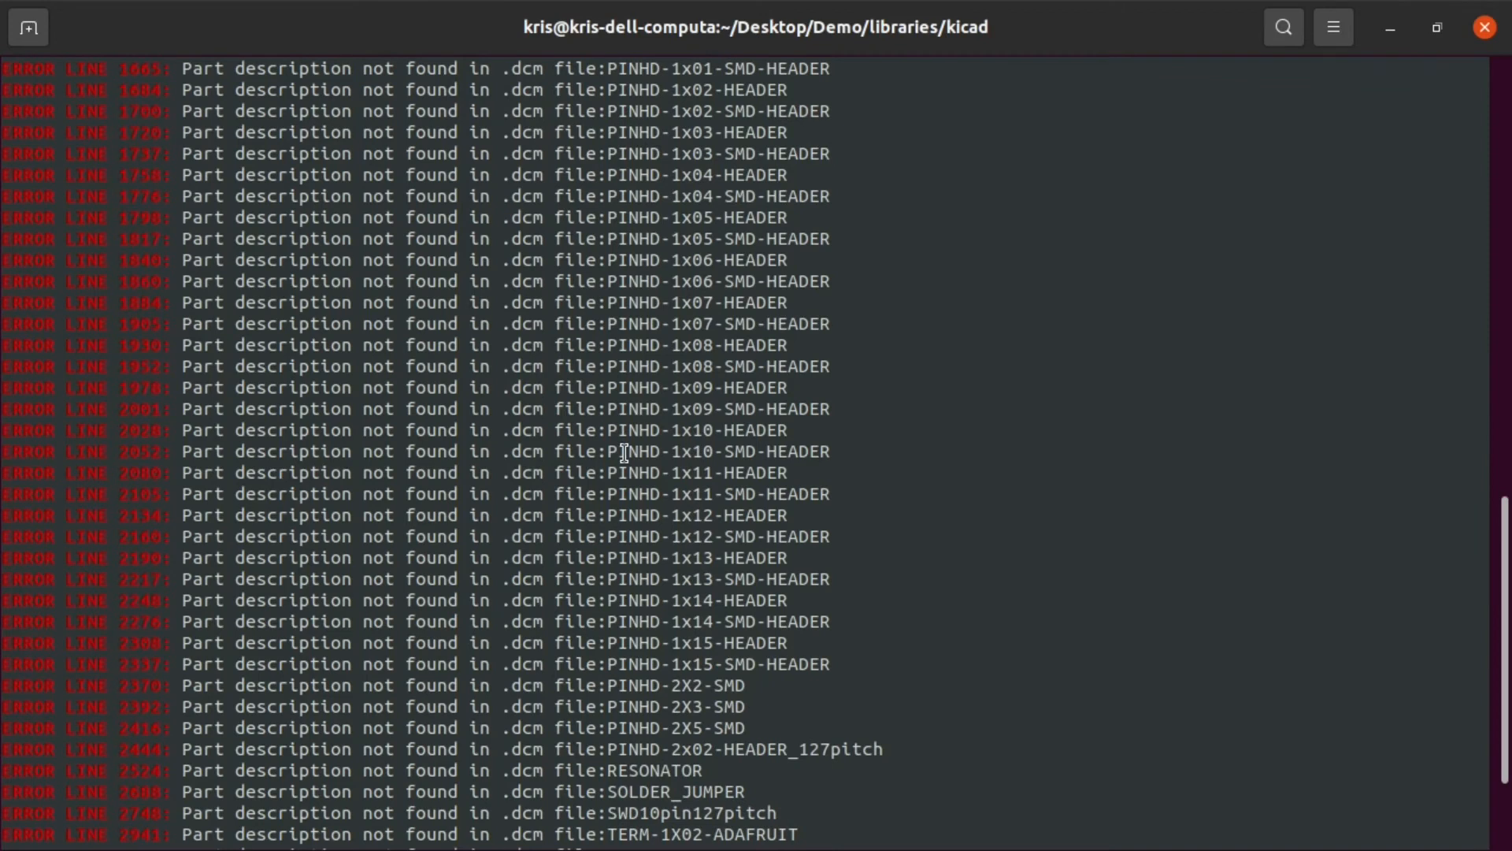
scroll(625, 453, "down", 3)
scroll(623, 453, "up", 12)
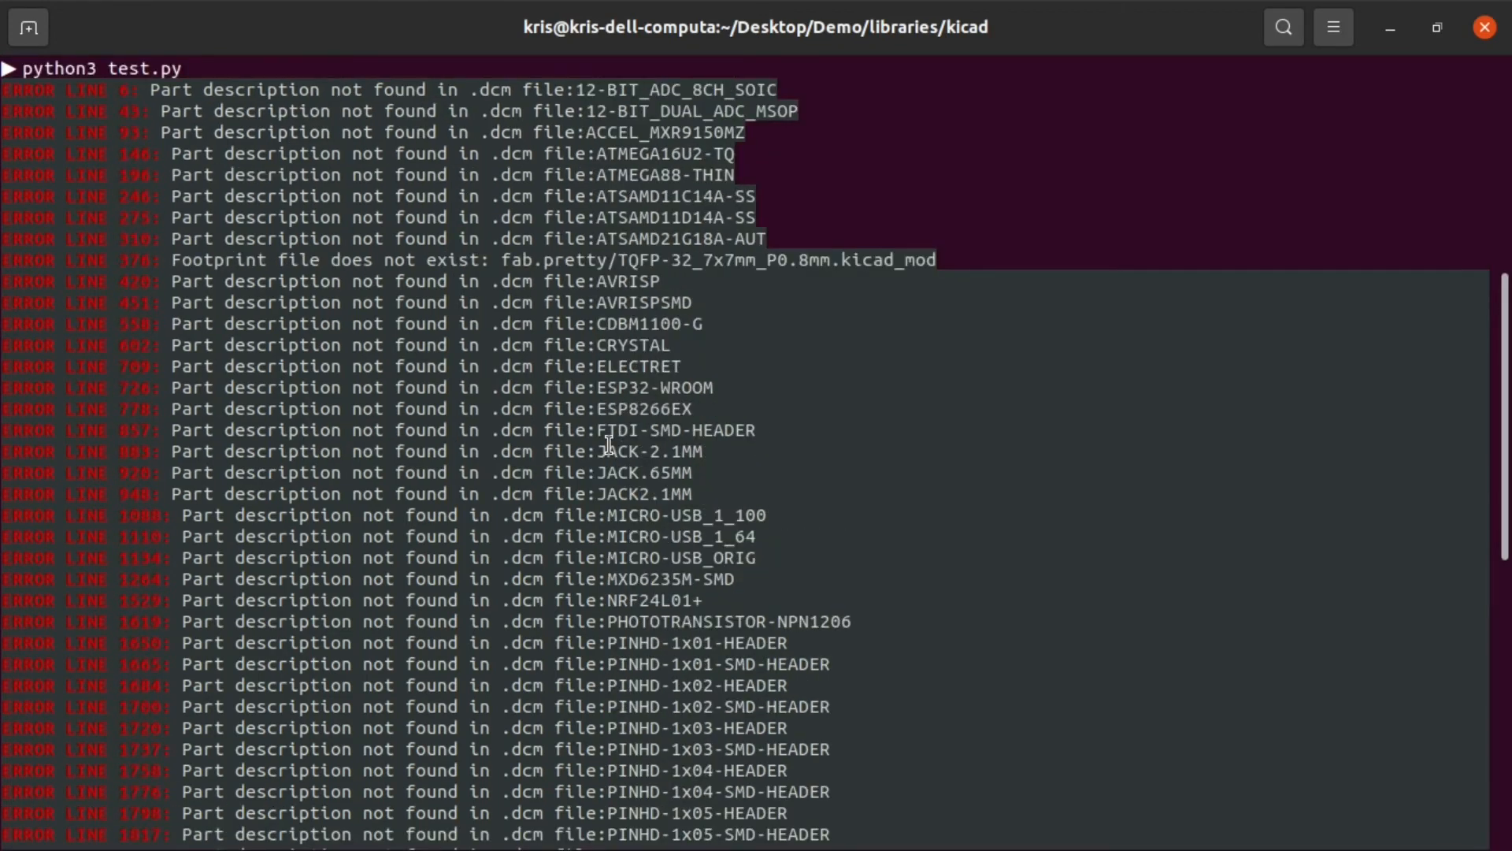
Step: Examine the footprint error on line 376, highlighting the message, the TQFP-32 name and the fab.pretty folder
left_click_drag(171, 260, 951, 251)
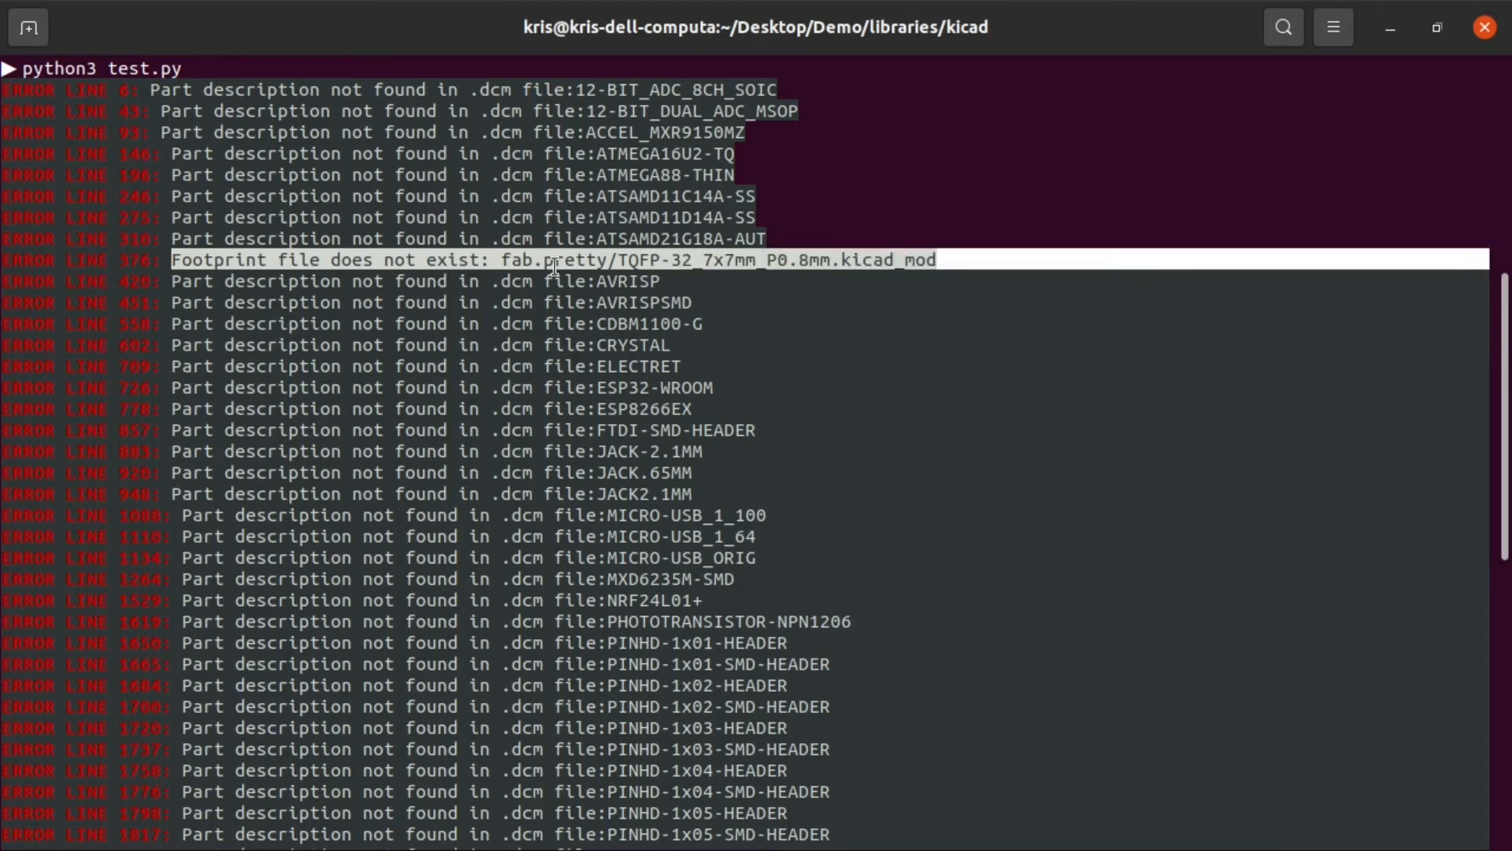
left_click(628, 260)
left_click_drag(618, 259, 694, 259)
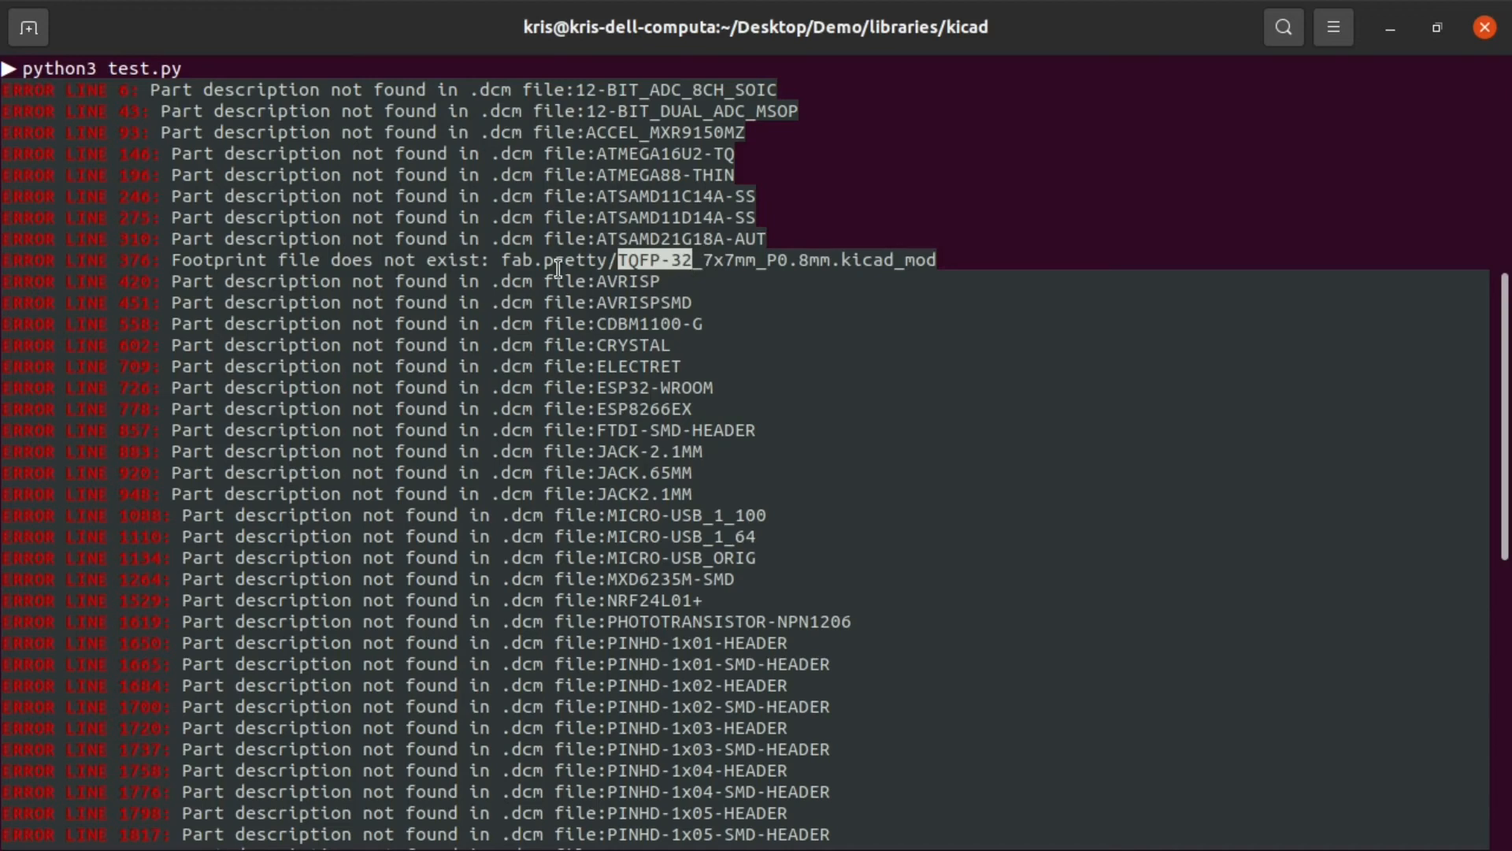
left_click_drag(503, 259, 600, 261)
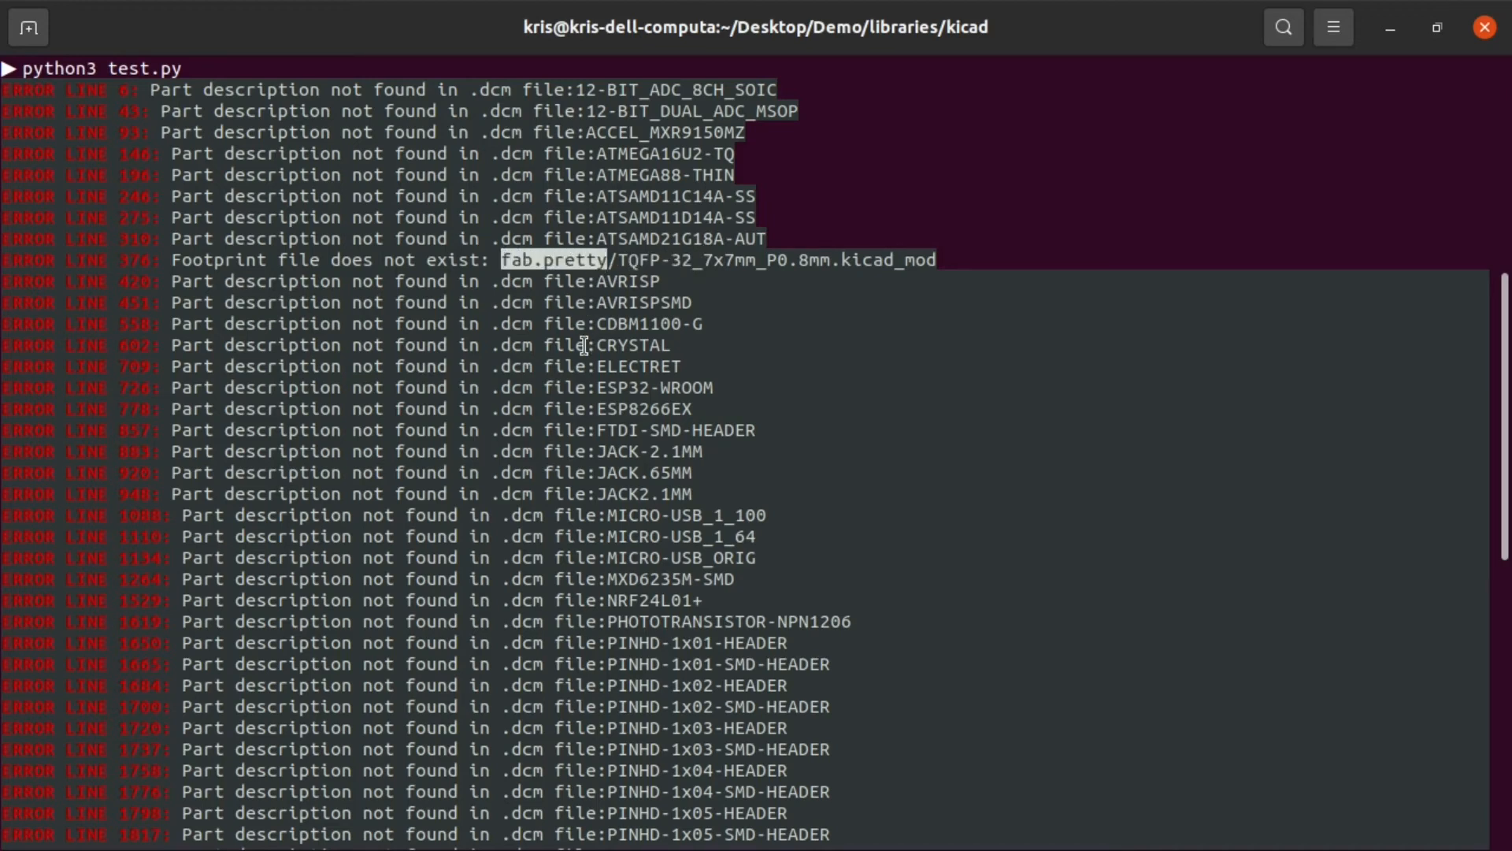
Step: List the repository folder and the contents of its fab.pretty footprint folder
type("ls")
key("Return")
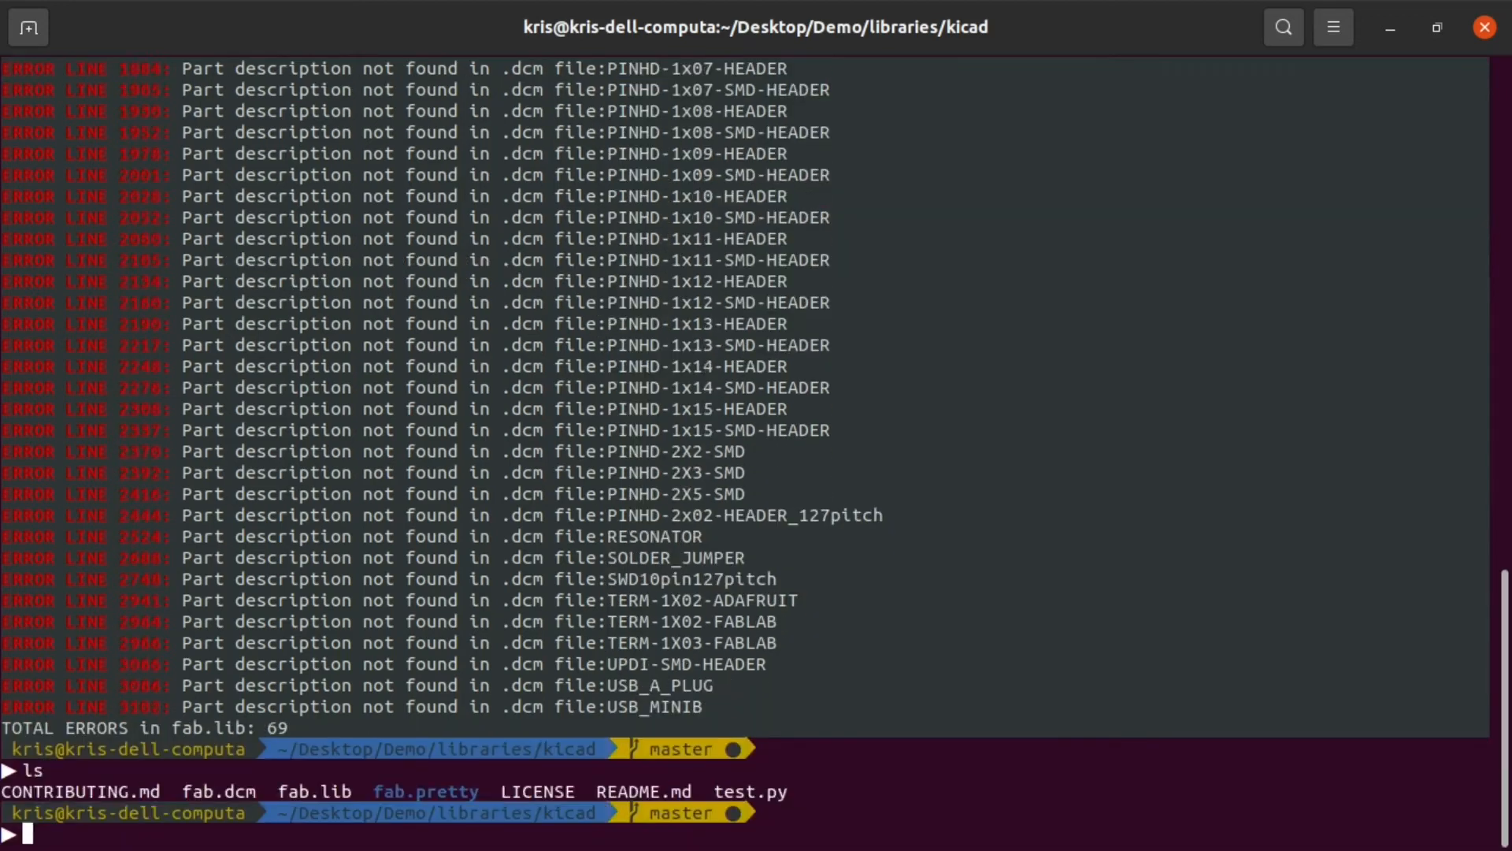
type("cd")
key("BackSpace")
key("BackSpace")
key("BackSpace")
type("ls ")
type("=l")
key("BackSpace")
key("BackSpace")
type("fab.pr")
key("Tab")
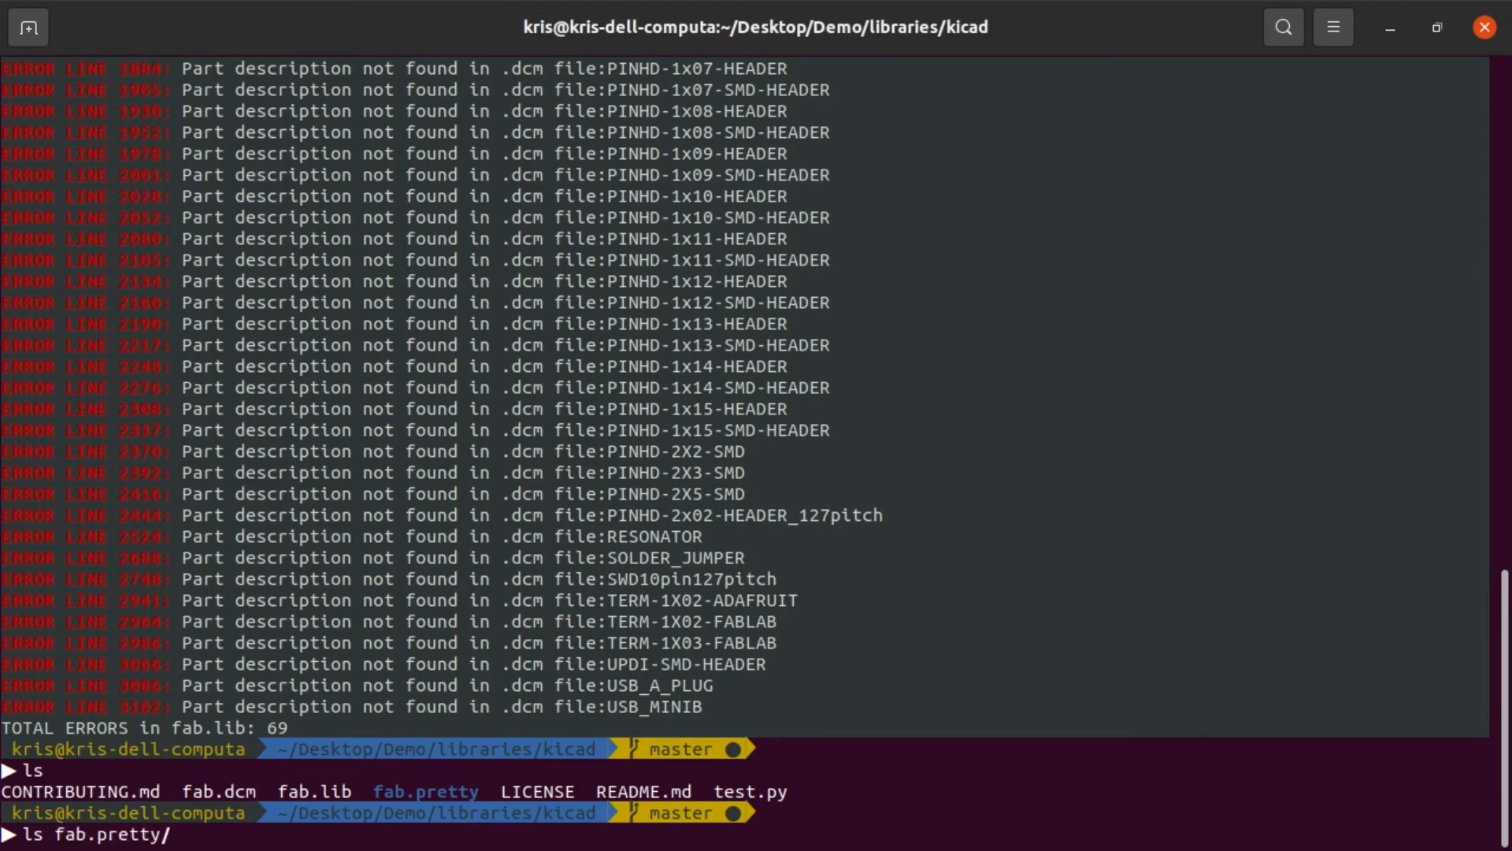
key("Return")
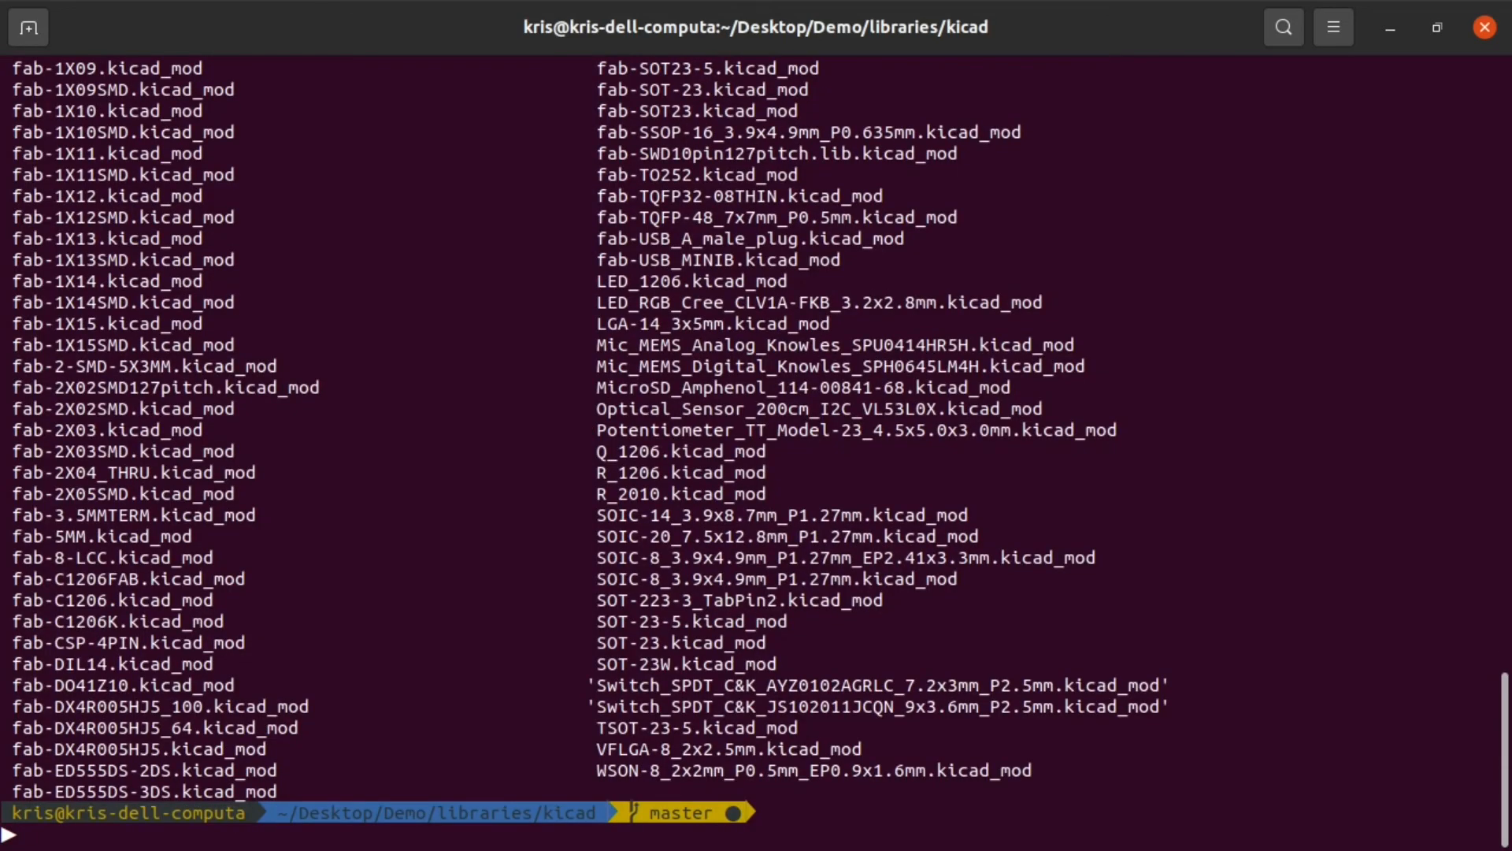
Step: Look through the fab.pretty listing for a TQFP-32 footprint file, and clear the terminal
scroll(408, 523, "up", 10)
scroll(404, 536, "down", 2)
scroll(404, 537, "down", 7)
scroll(404, 536, "up", 20)
scroll(404, 536, "down", 5)
scroll(404, 536, "down", 7)
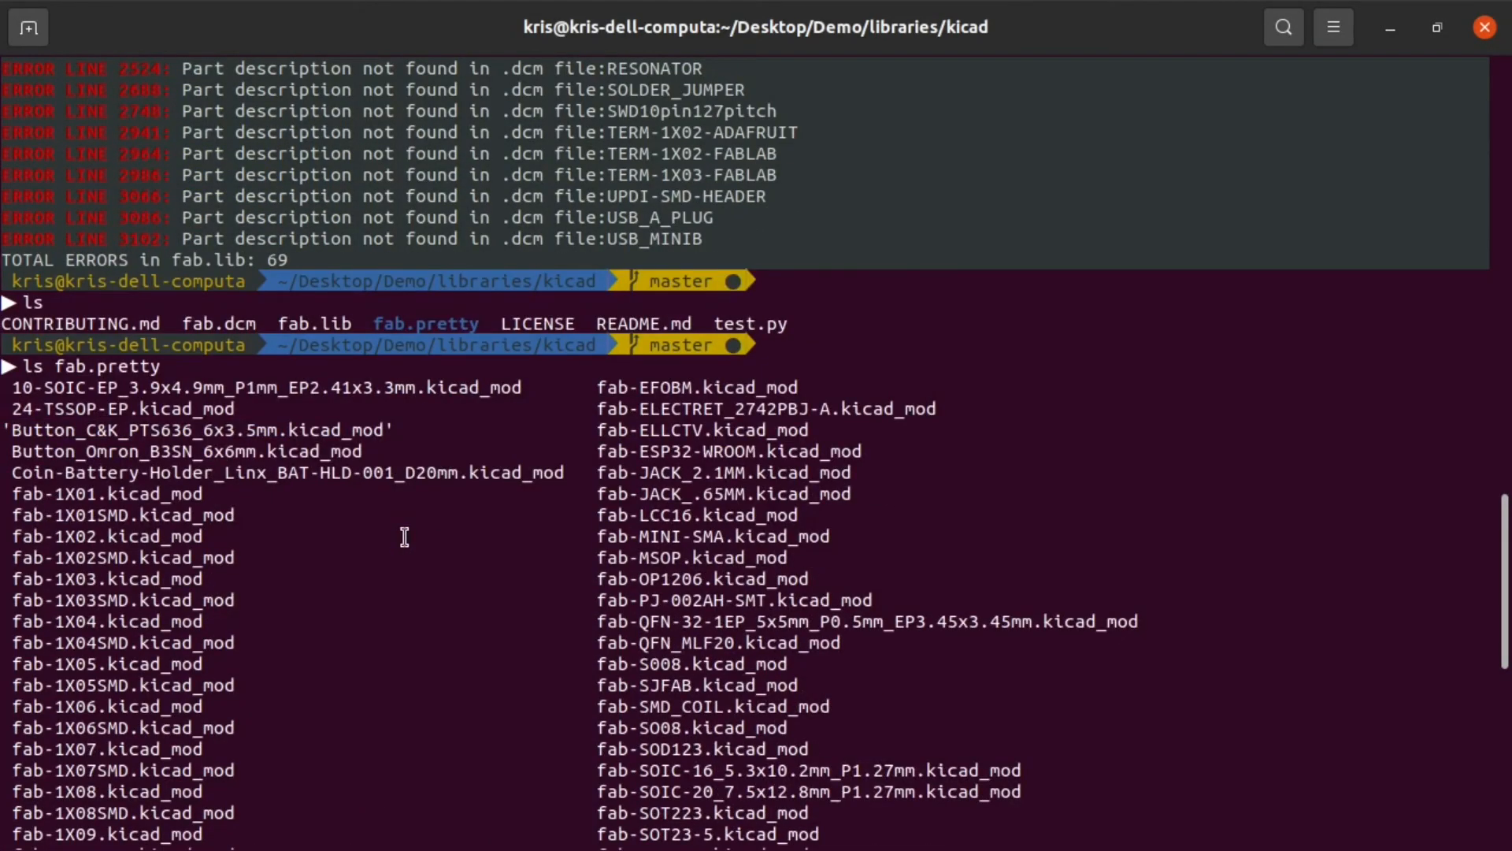
scroll(404, 537, "down", 13)
type("clear")
key("Return")
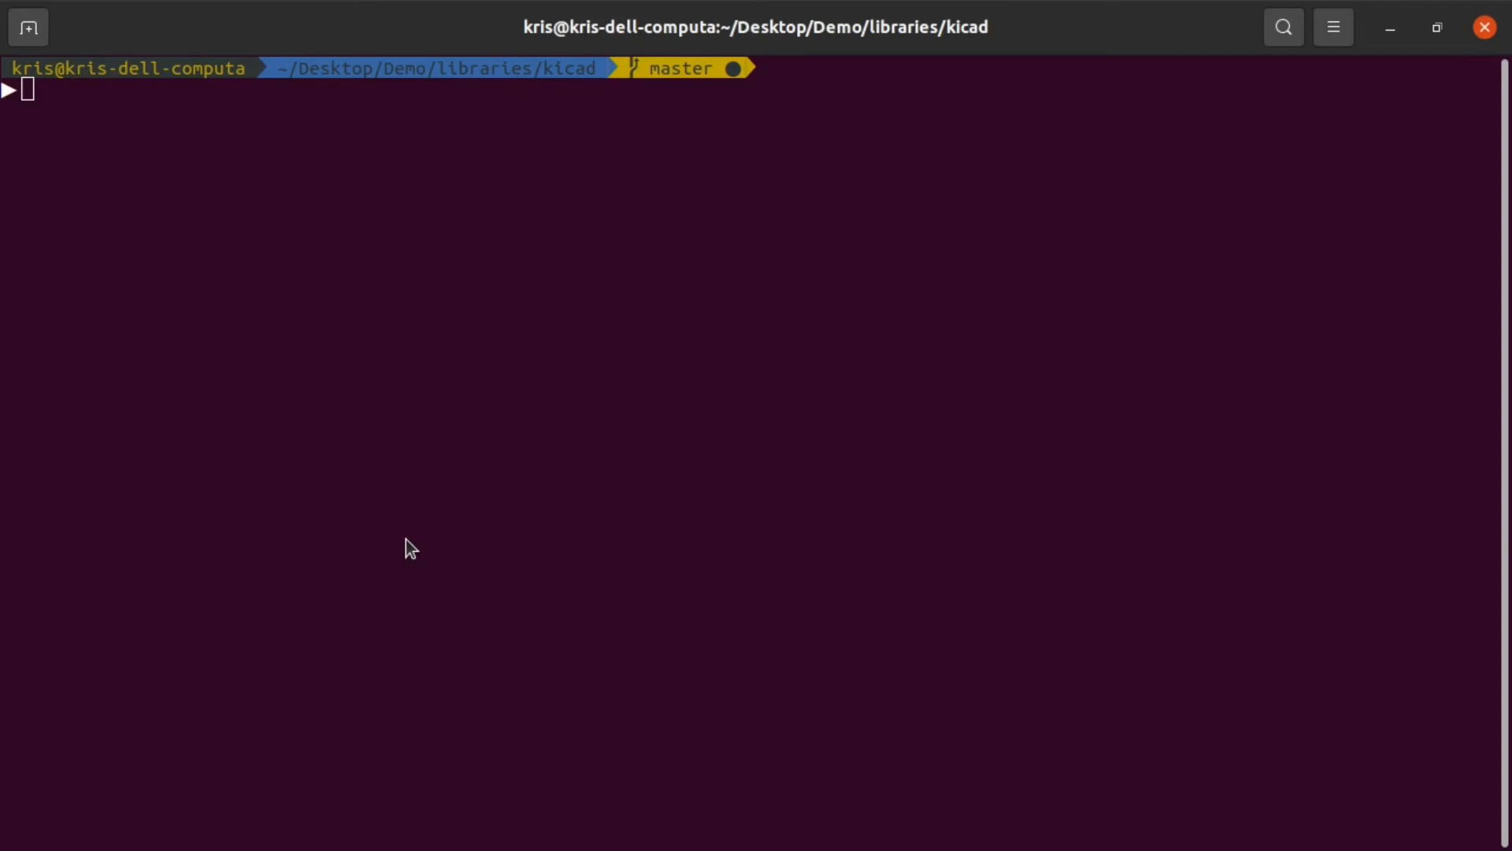
Step: Switch to KiCad, open the Footprint Editor, filter the libraries by "tqfp 32" and select TQFP-32_7x7mm_P0.8mm in Package_QFP
key("alt+Tab")
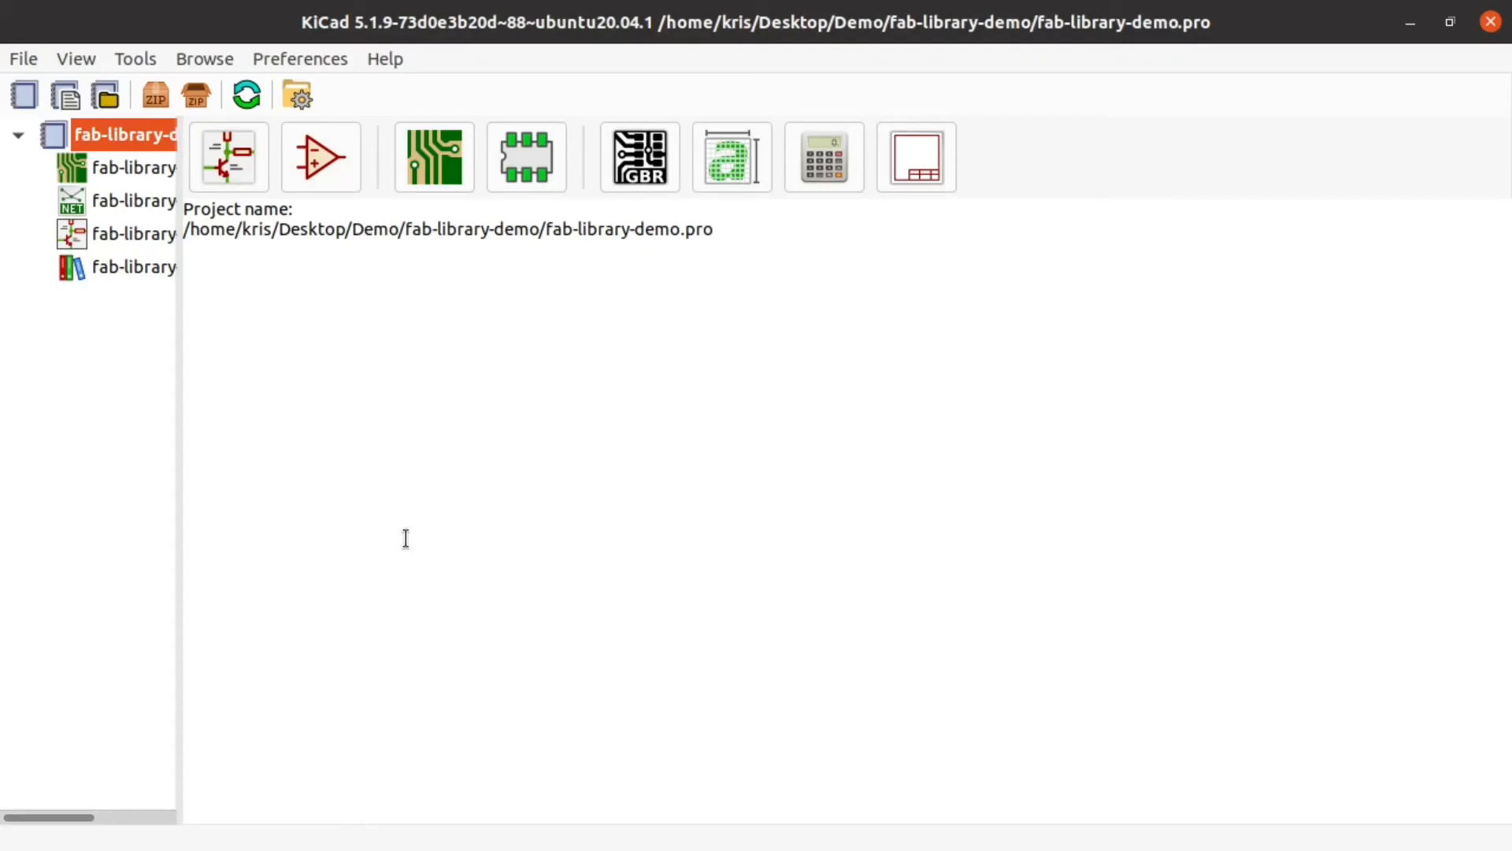
key("alt+Tab")
key("alt+Tab")
left_click(517, 155)
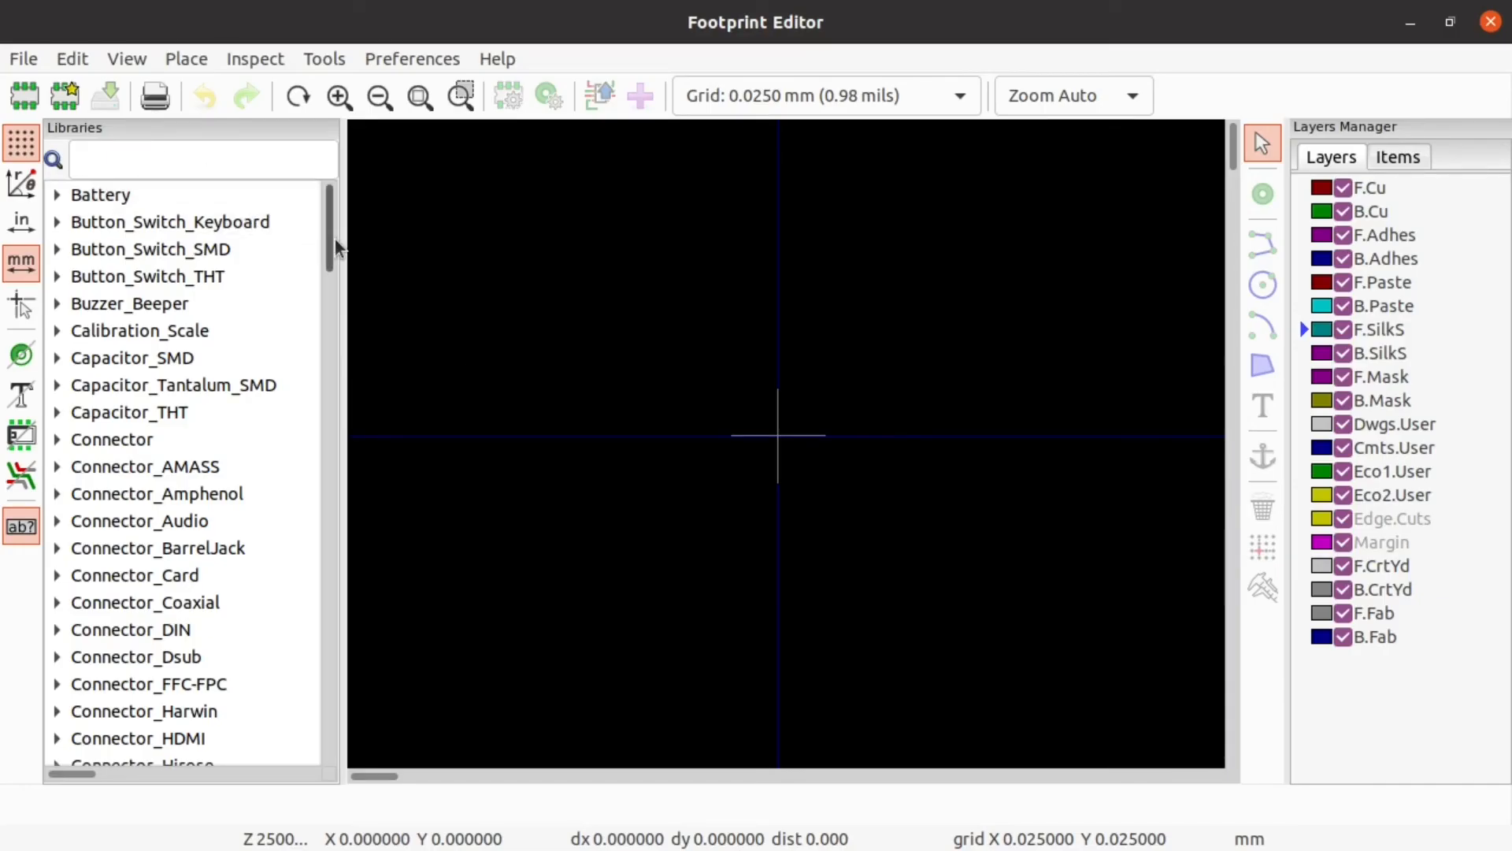
left_click(234, 160)
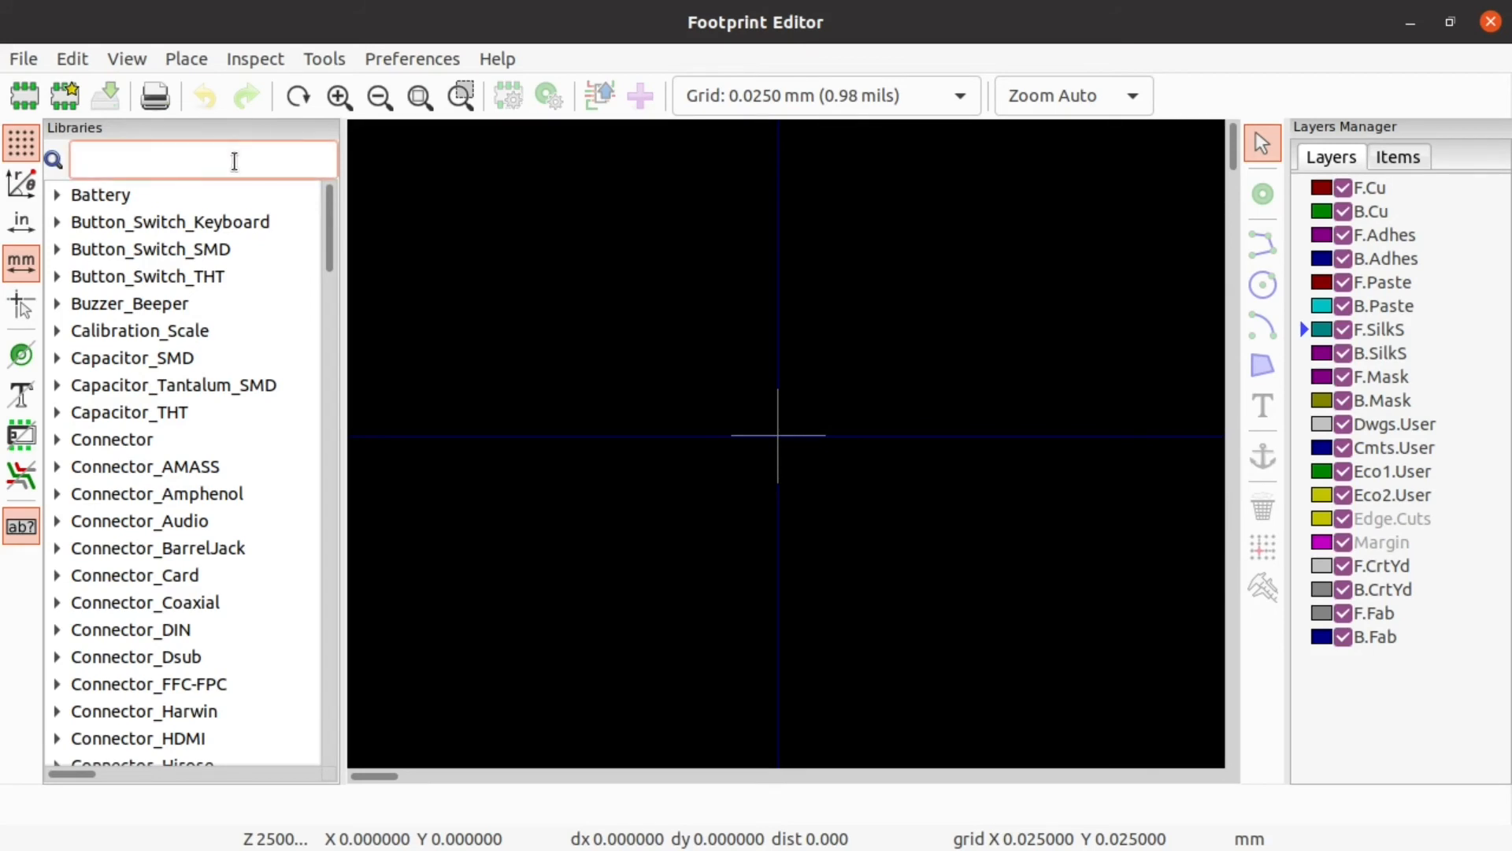
type("t")
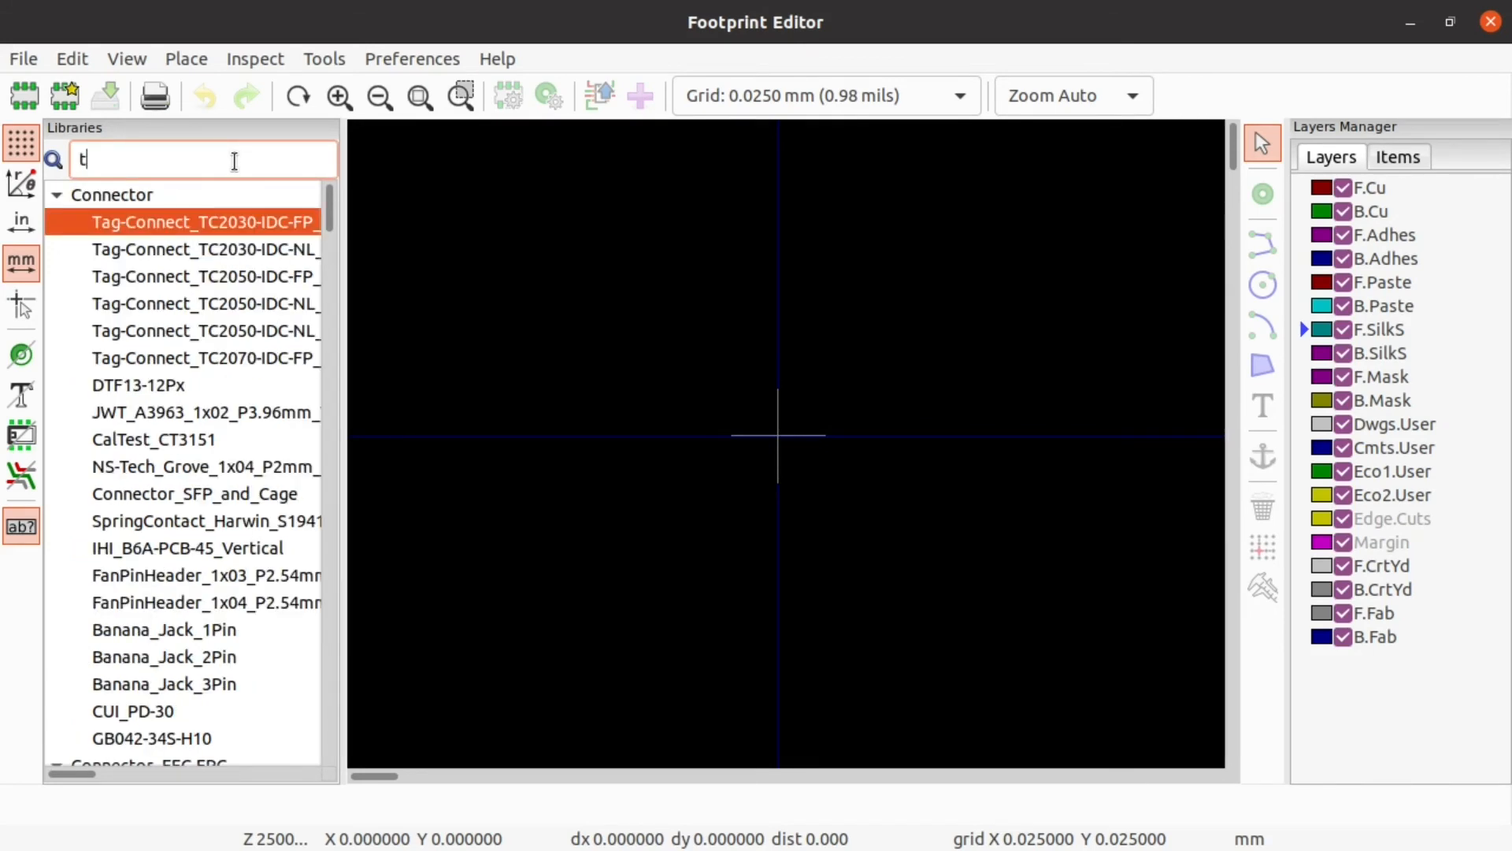
type("qfp")
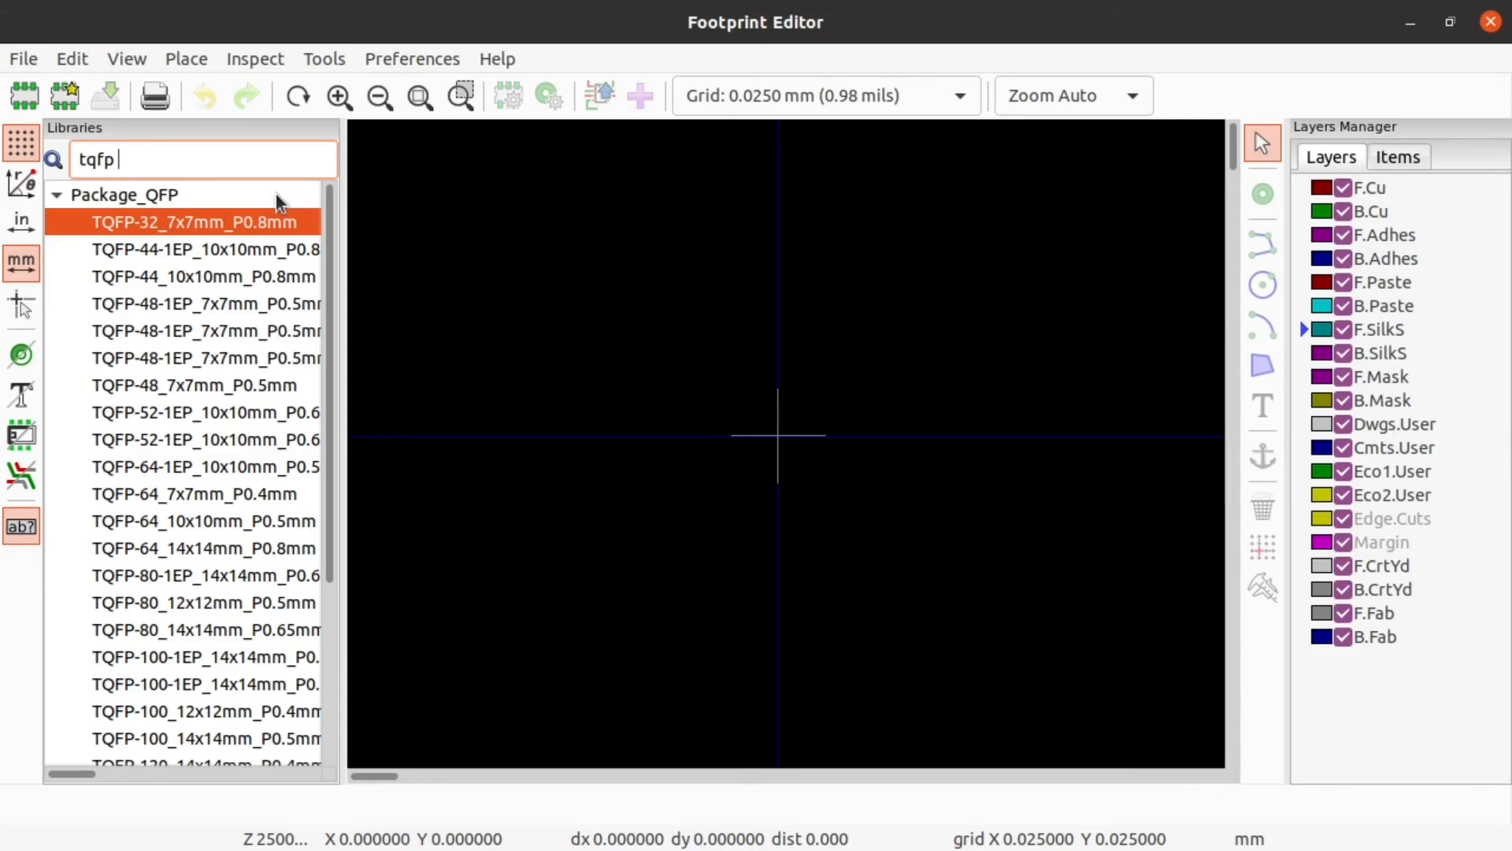
type(" 32")
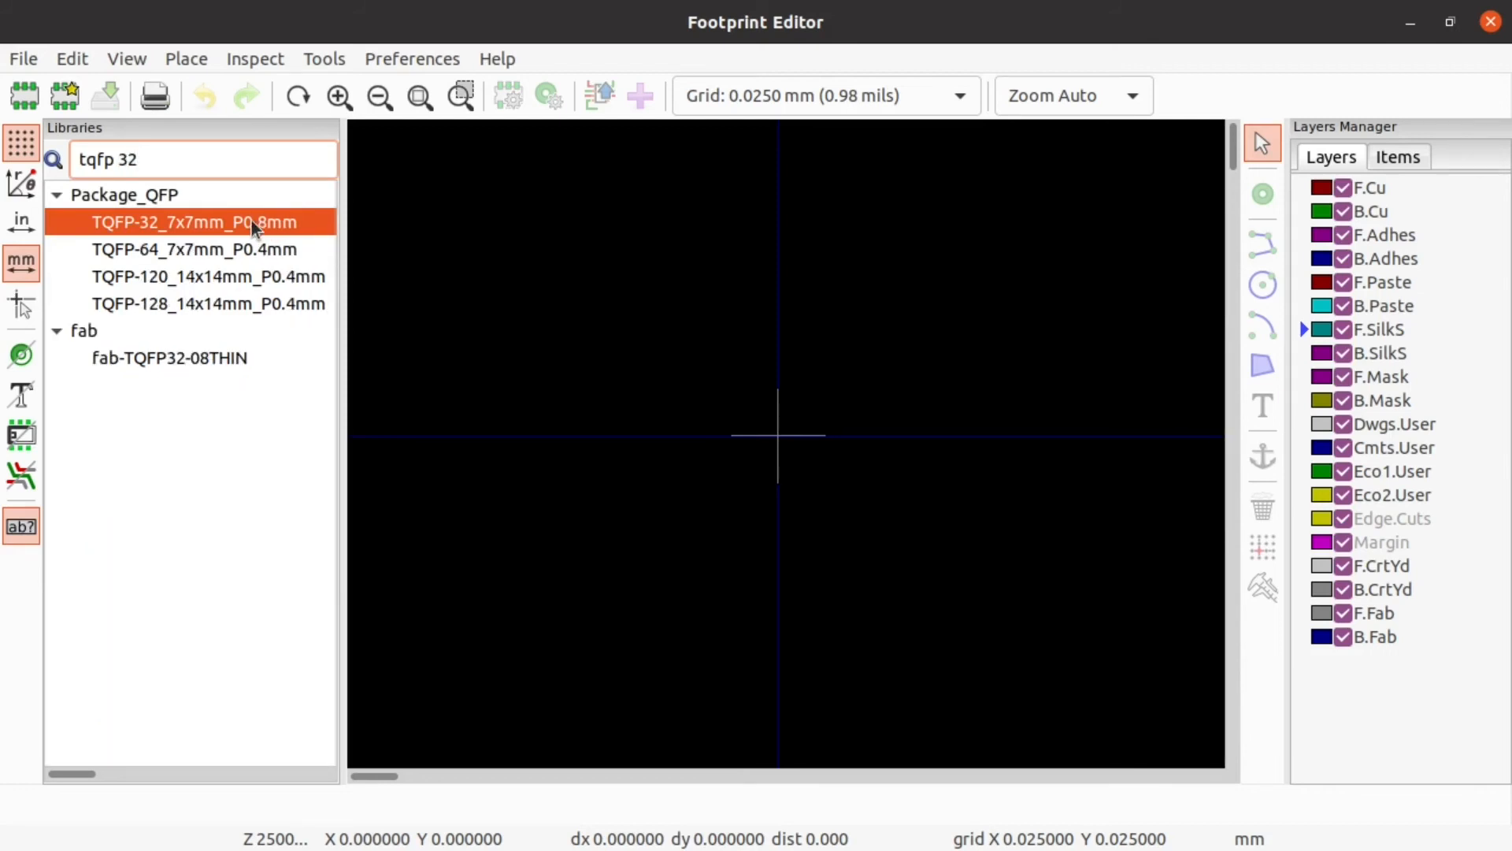
left_click(250, 219)
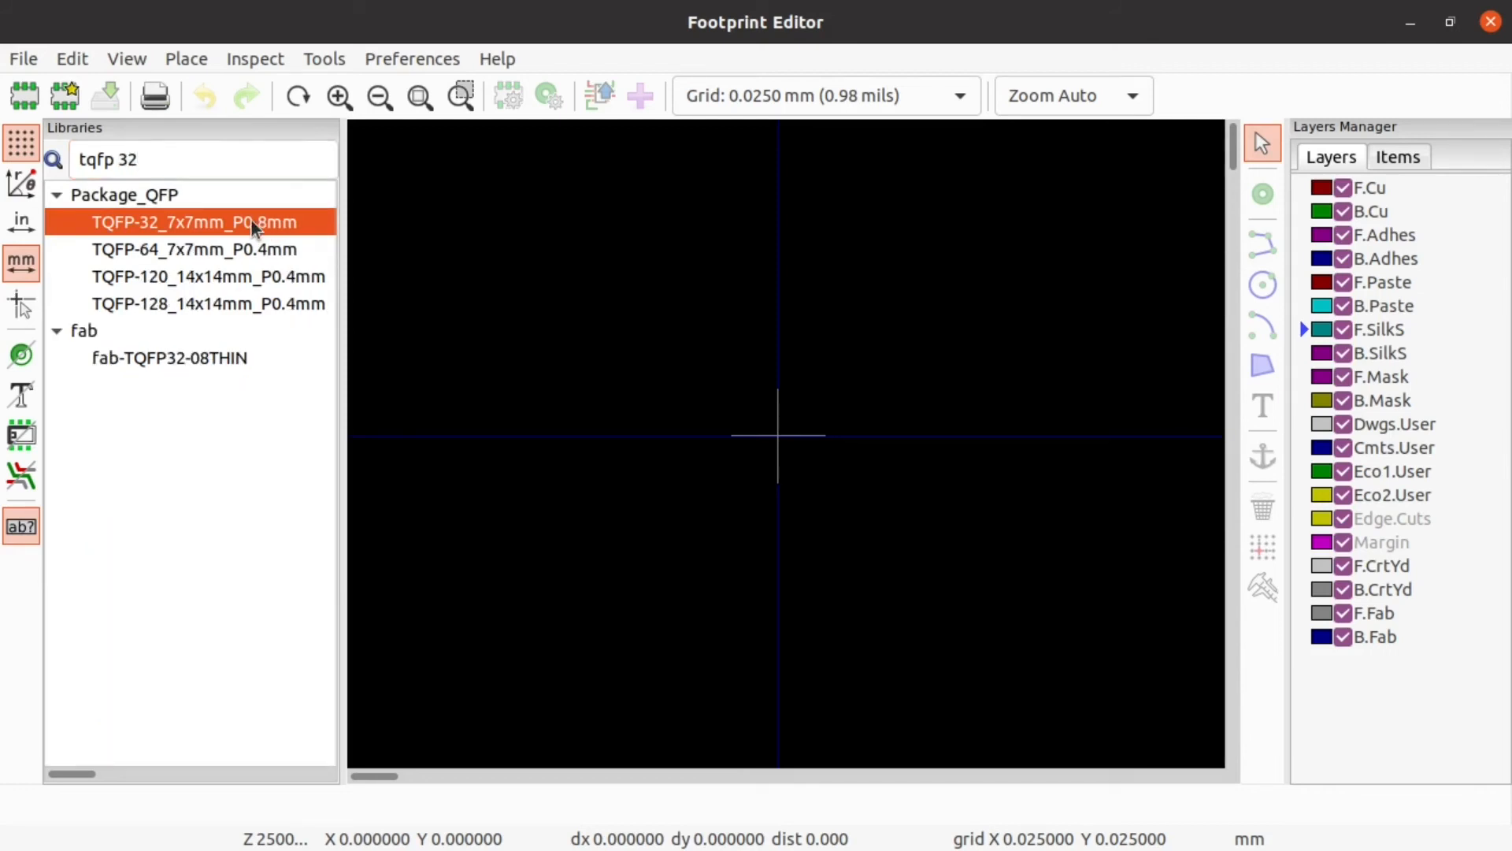
Step: Check the package attributes of the AVR128DB32-I/PT on its Digi-Key page, and reselect TQFP-32_7x7mm_P0.8mm in the Footprint Editor
key("alt+Tab")
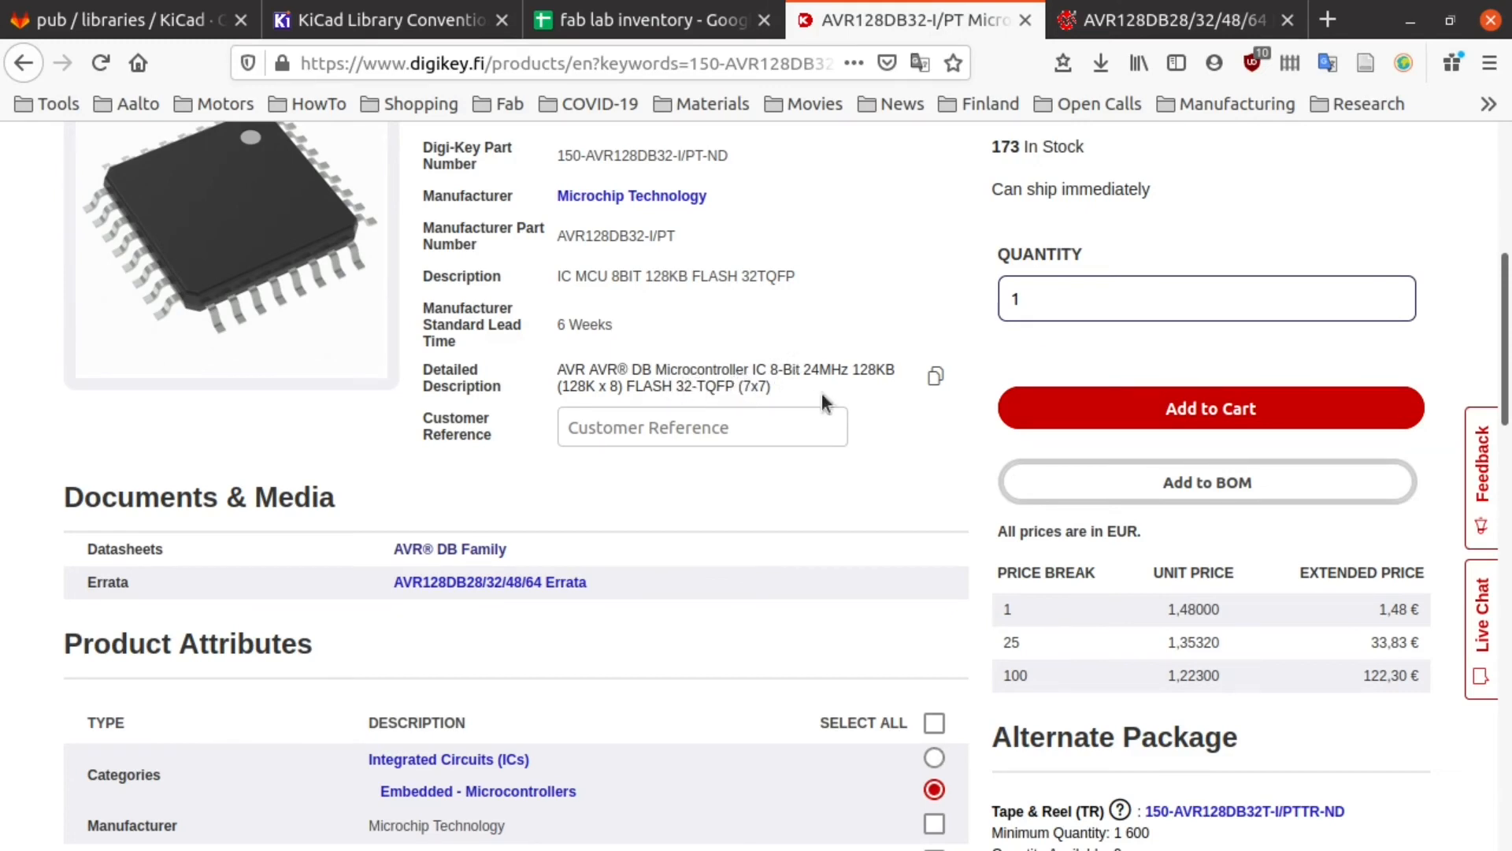
scroll(678, 428, "down", 10)
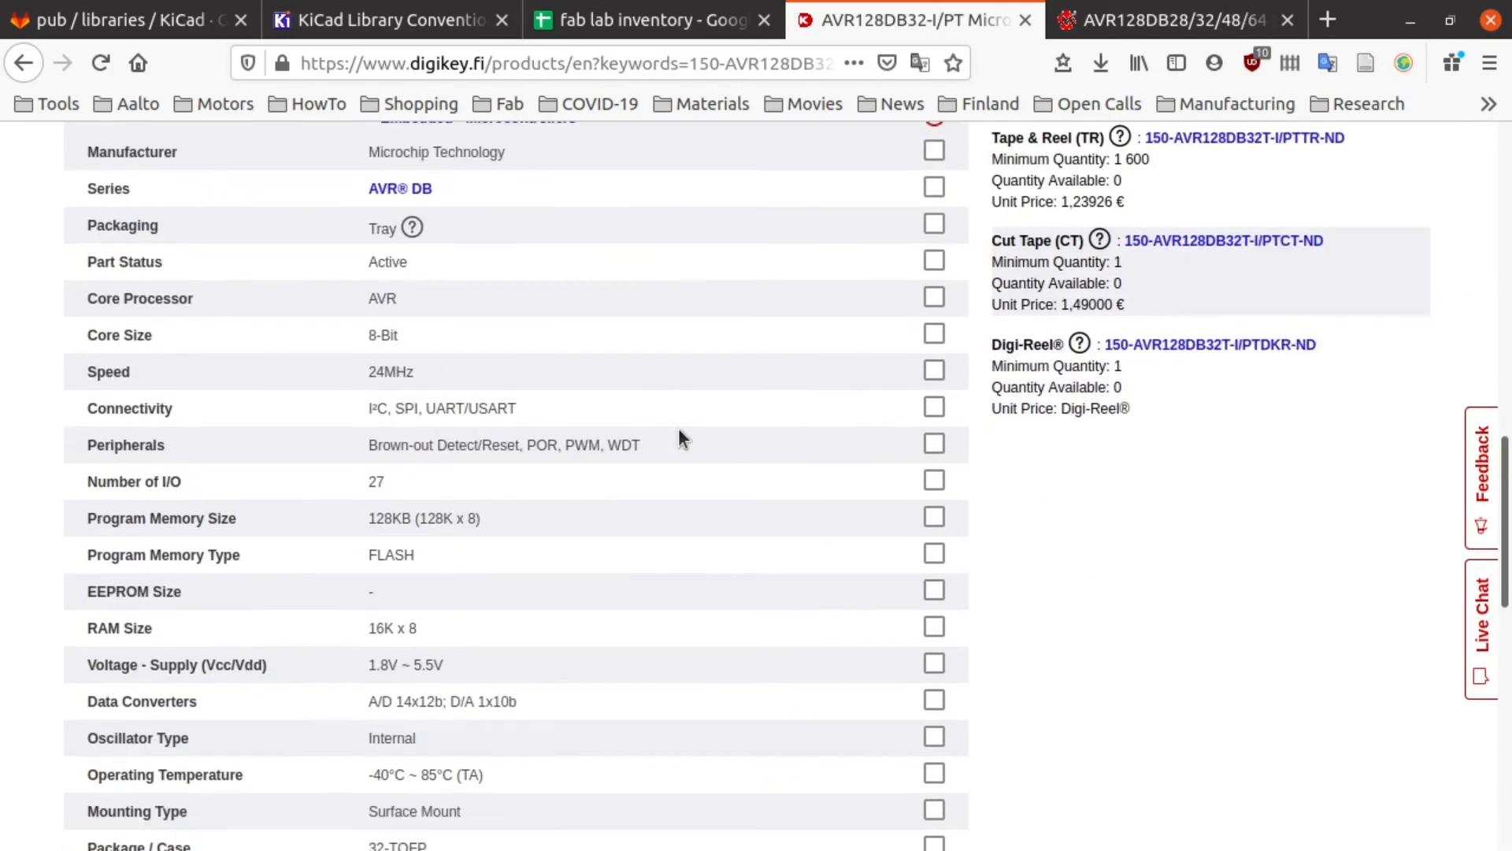
scroll(678, 429, "down", 2)
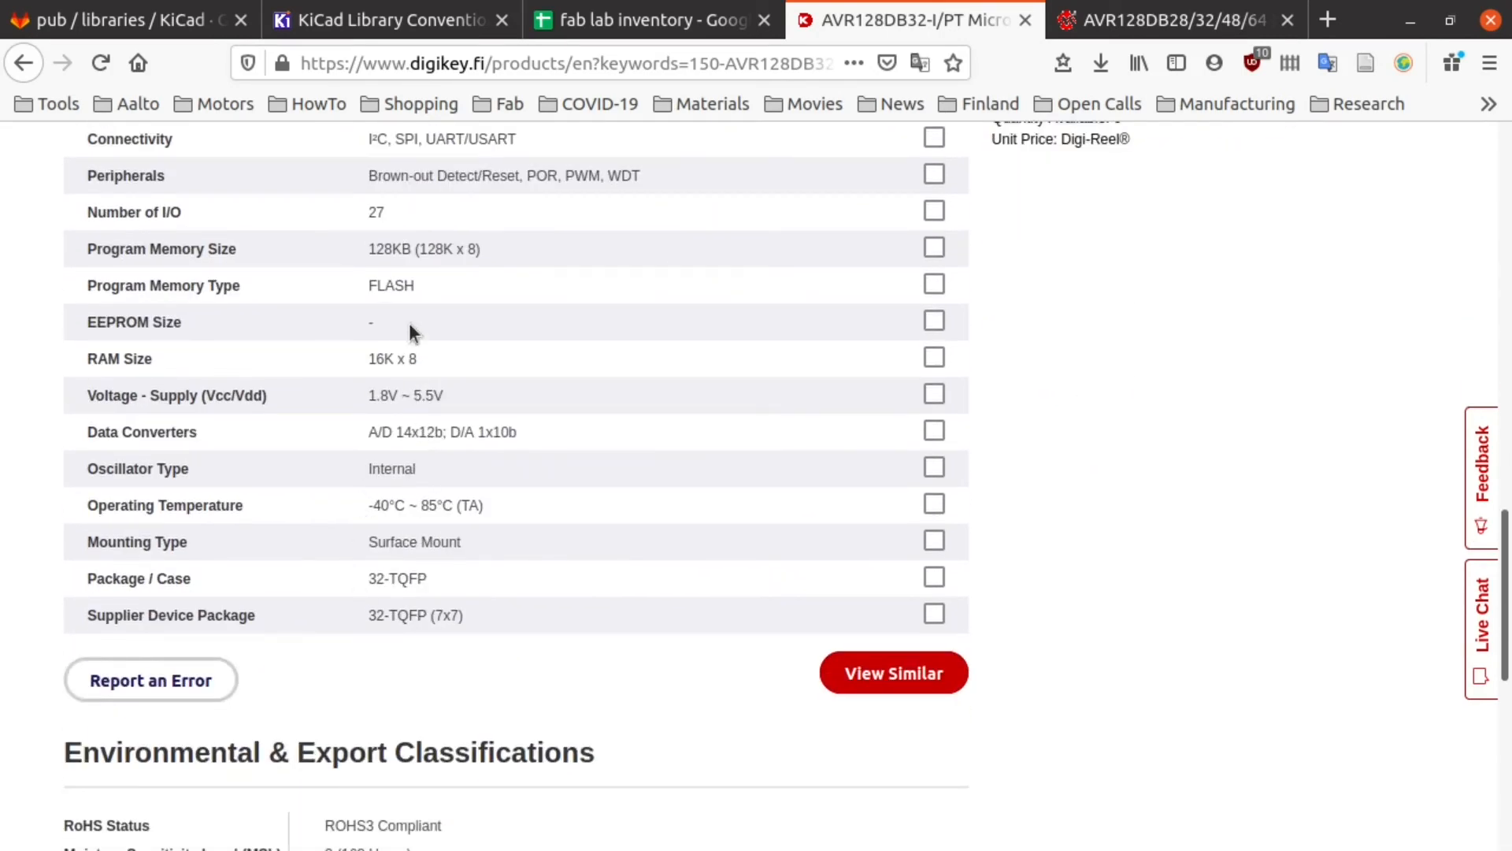
scroll(408, 323, "up", 2)
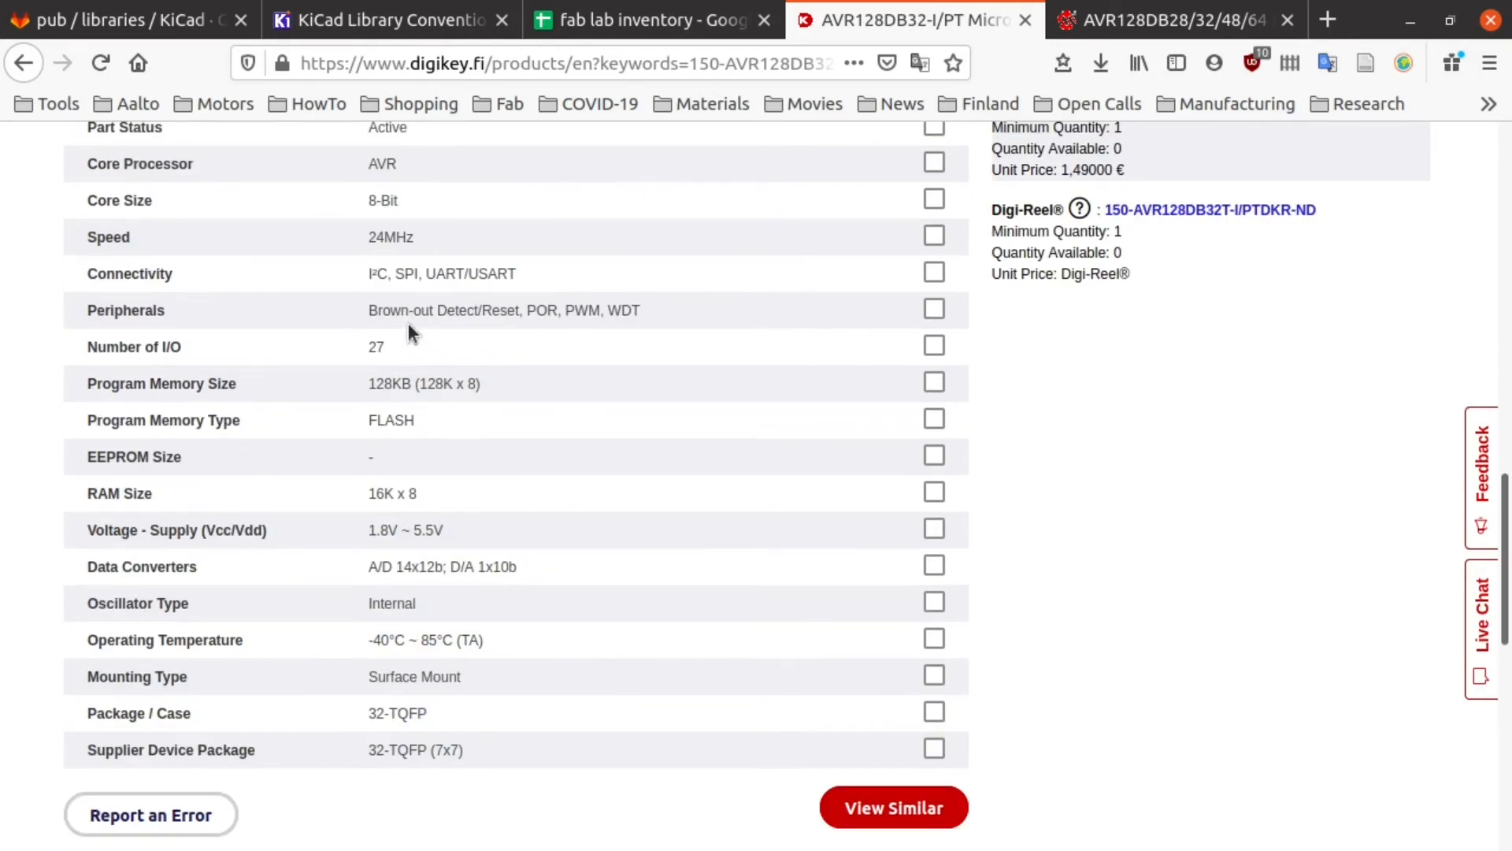
scroll(408, 323, "up", 4)
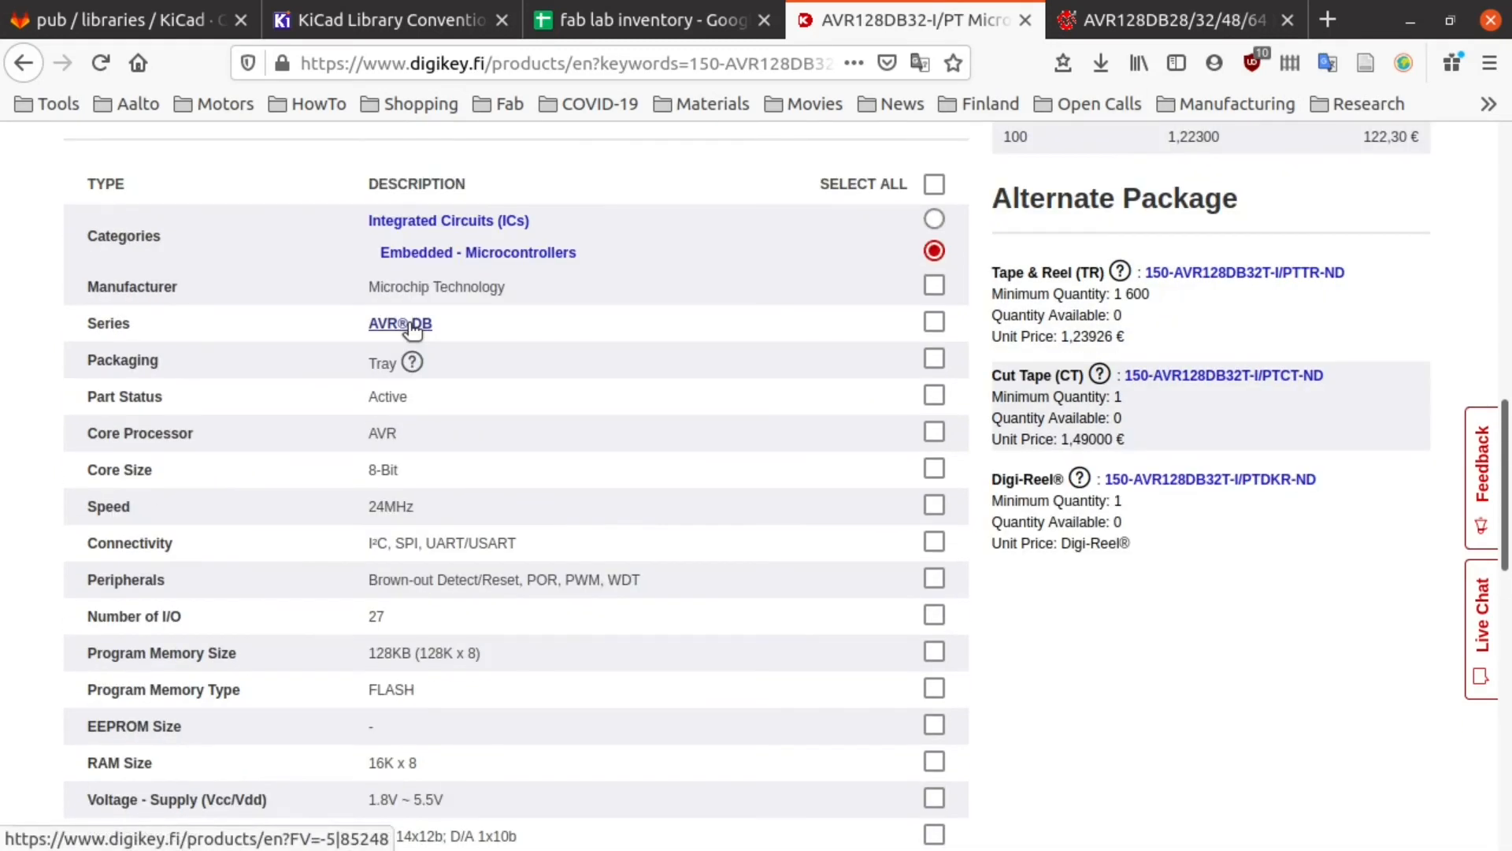
scroll(408, 323, "down", 13)
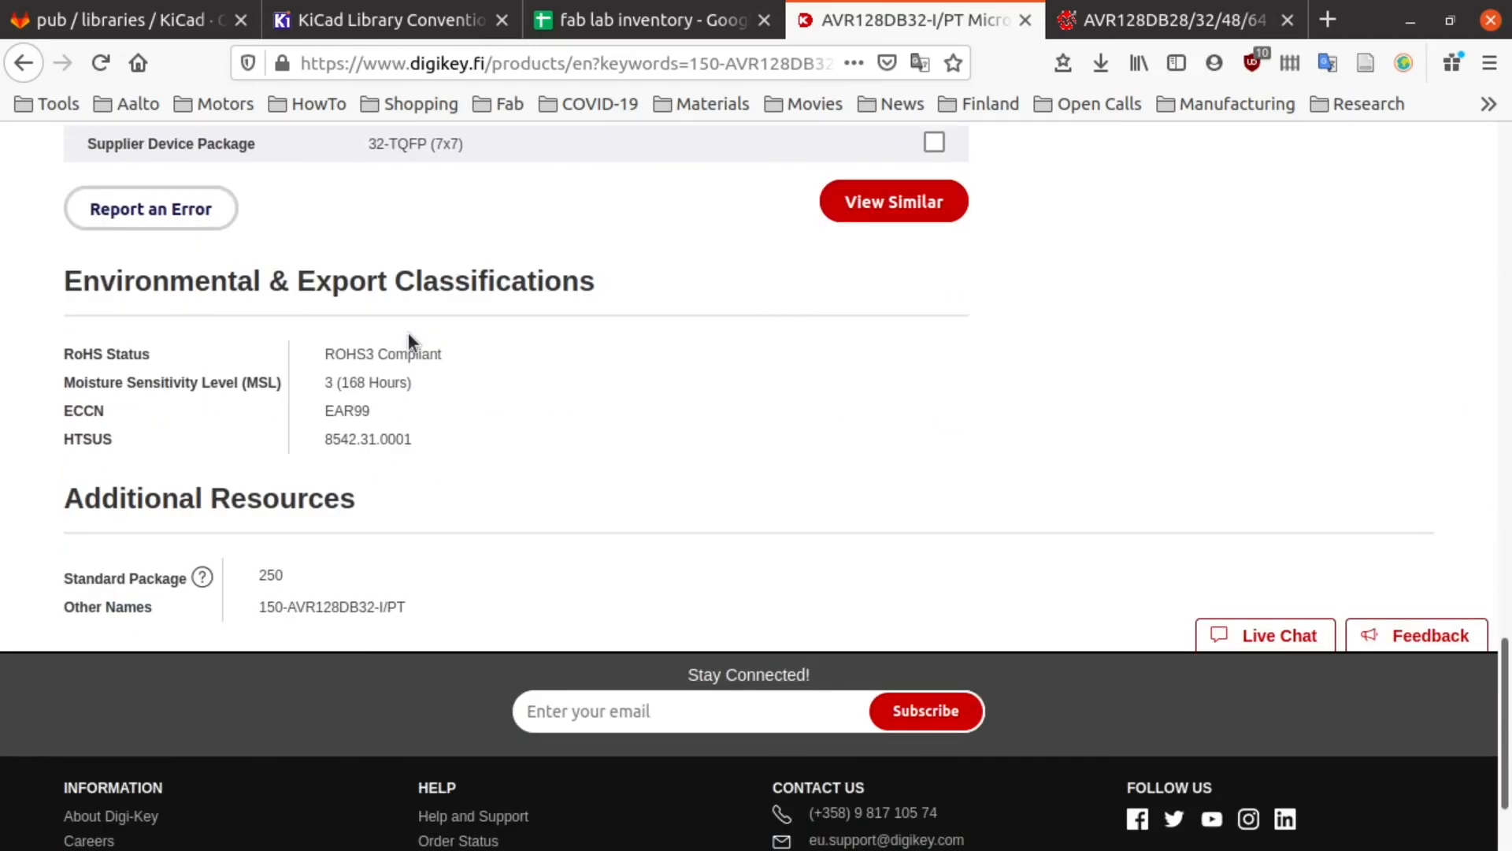
key("alt+Tab")
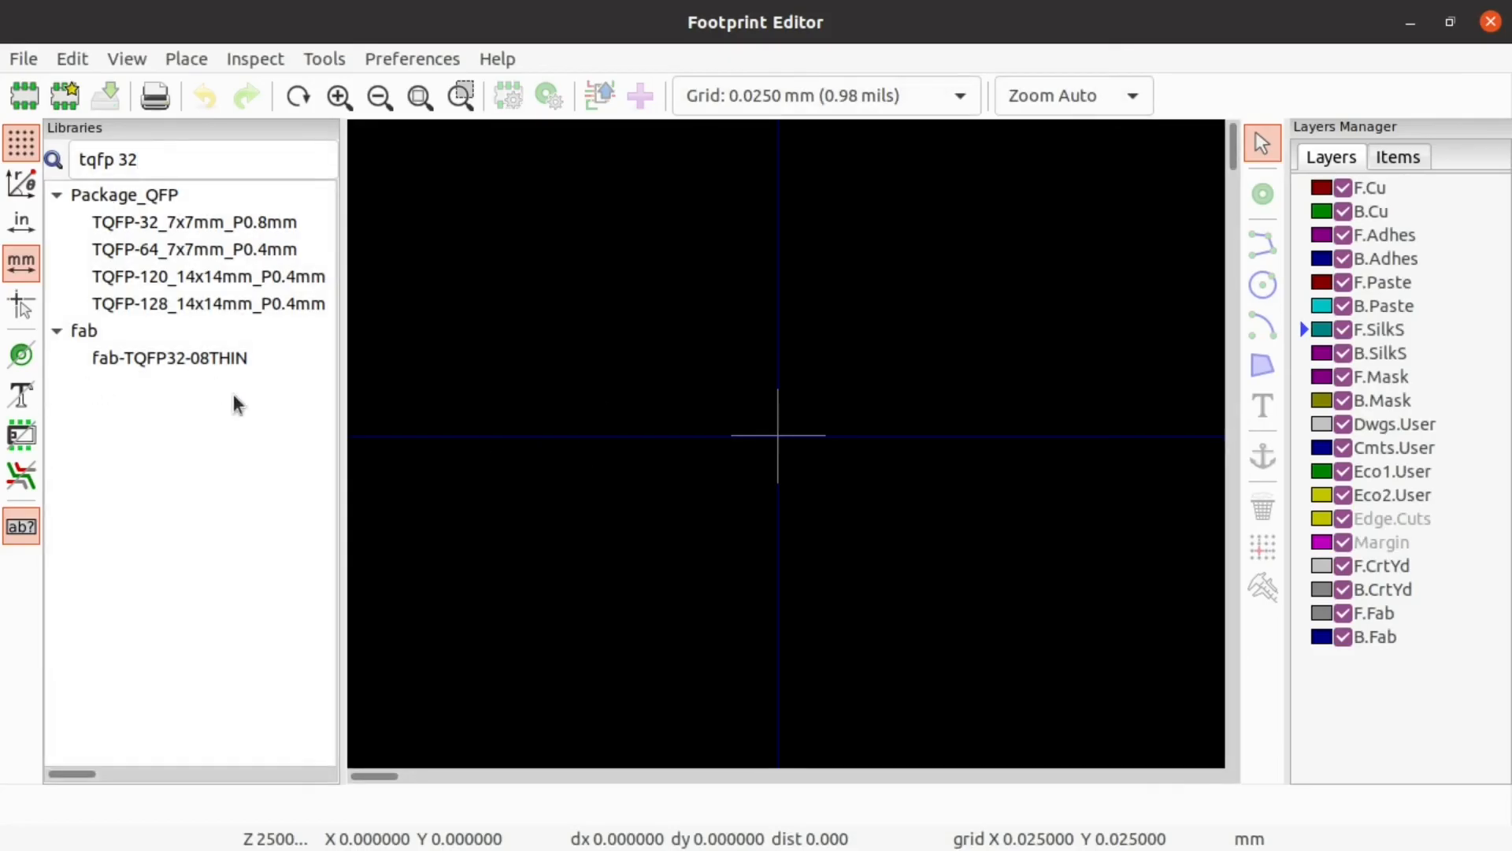
left_click(200, 223)
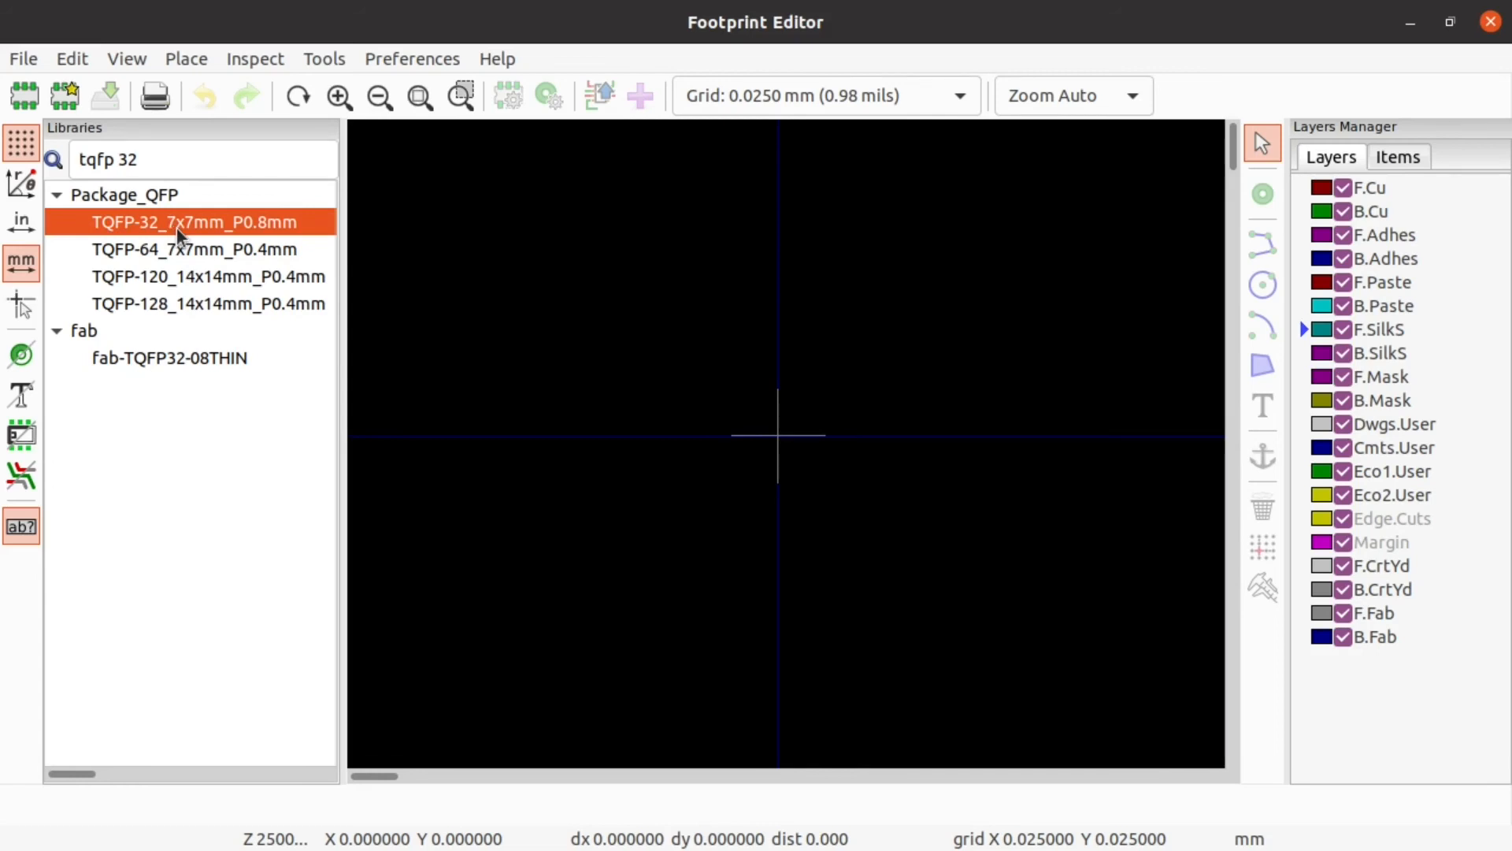
Step: Open TQFP-32_7x7mm_P0.8mm from Package_QFP and save a copy under the same name in the fab library
double_click(265, 225)
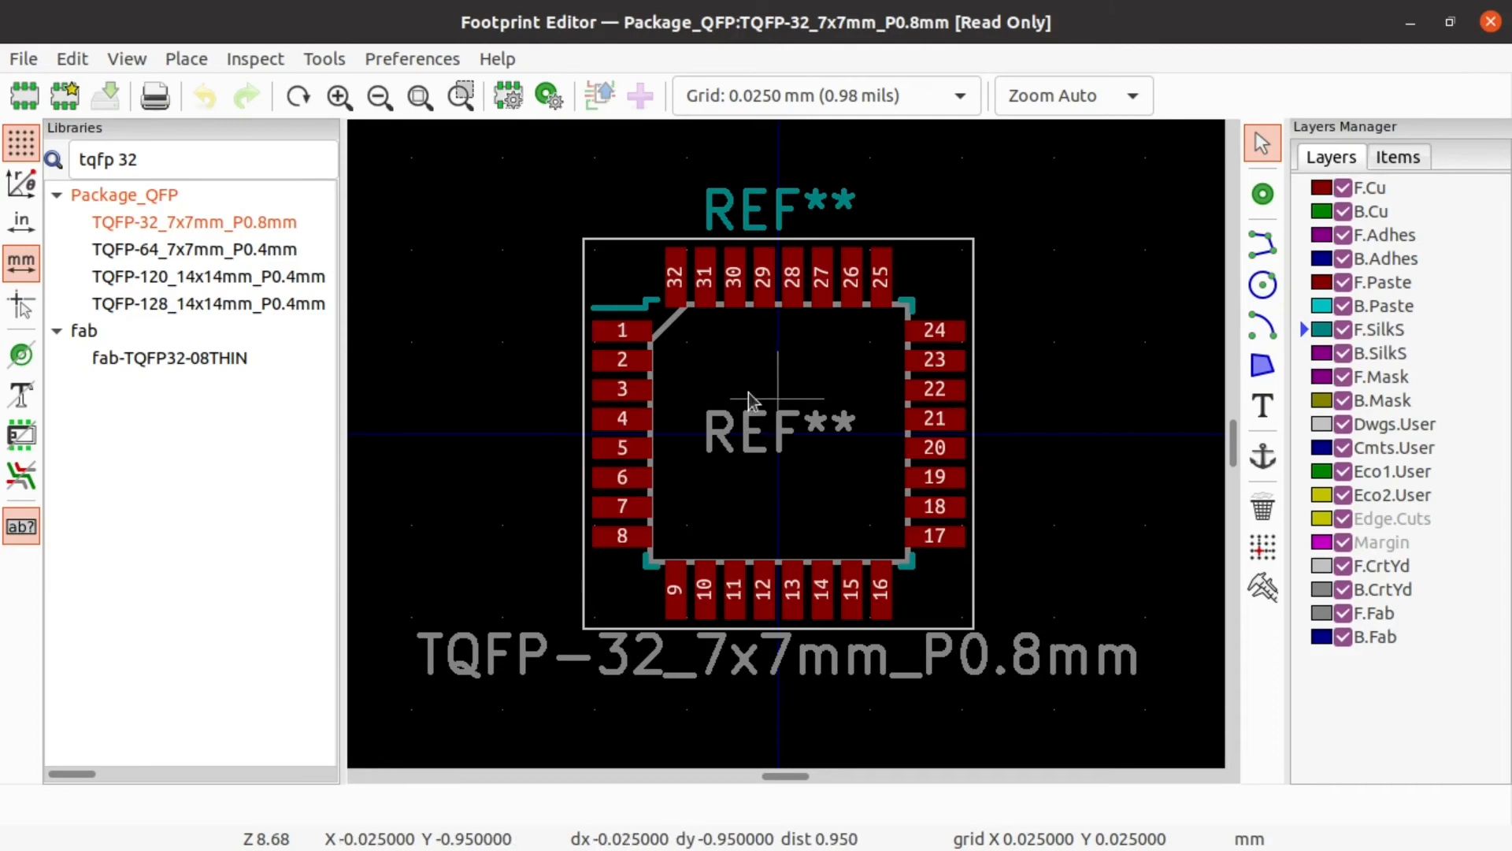
left_click(24, 59)
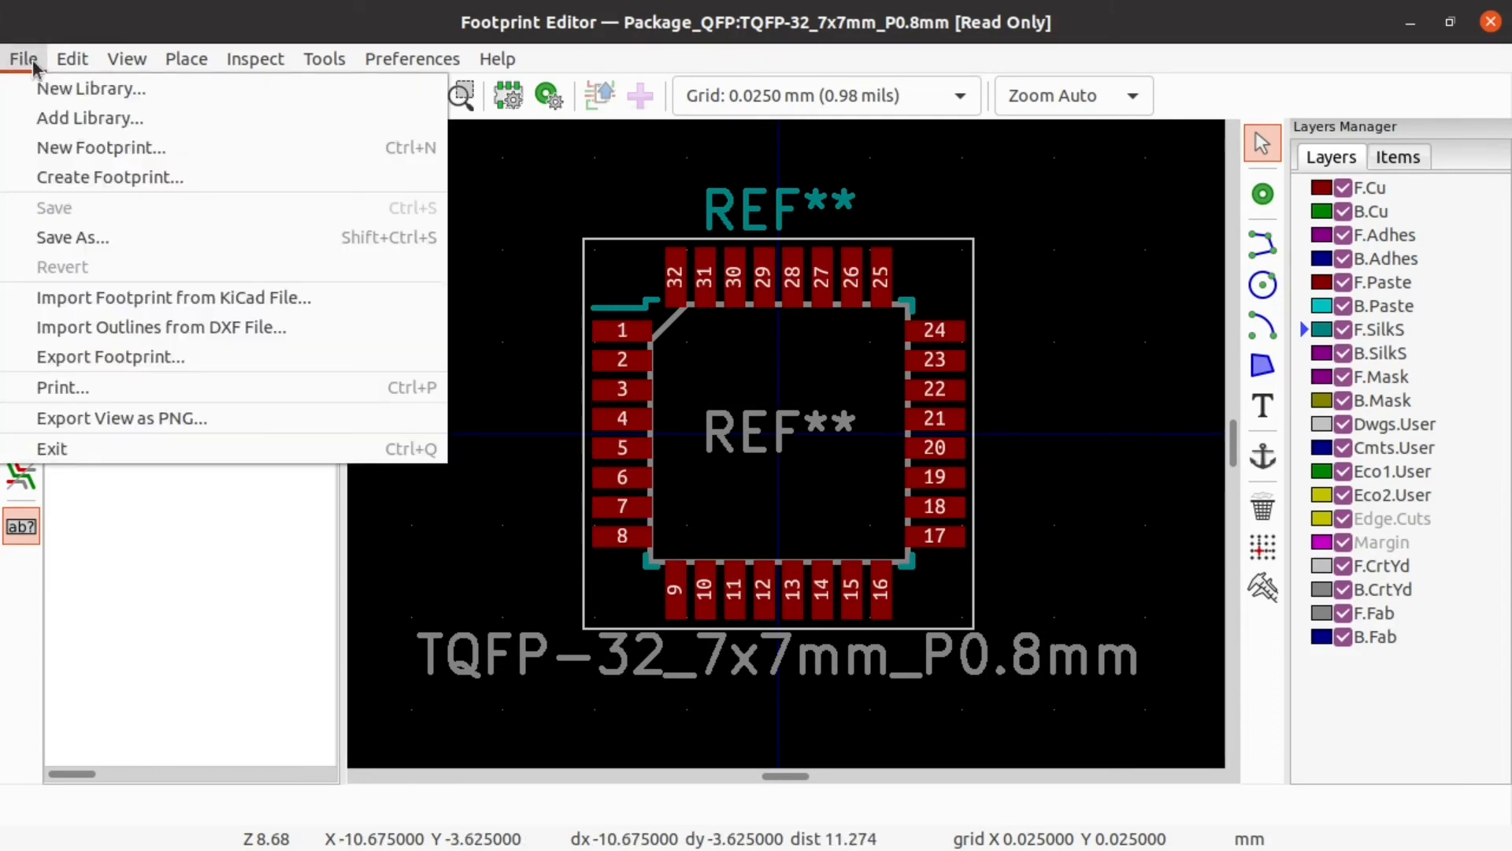
left_click(90, 236)
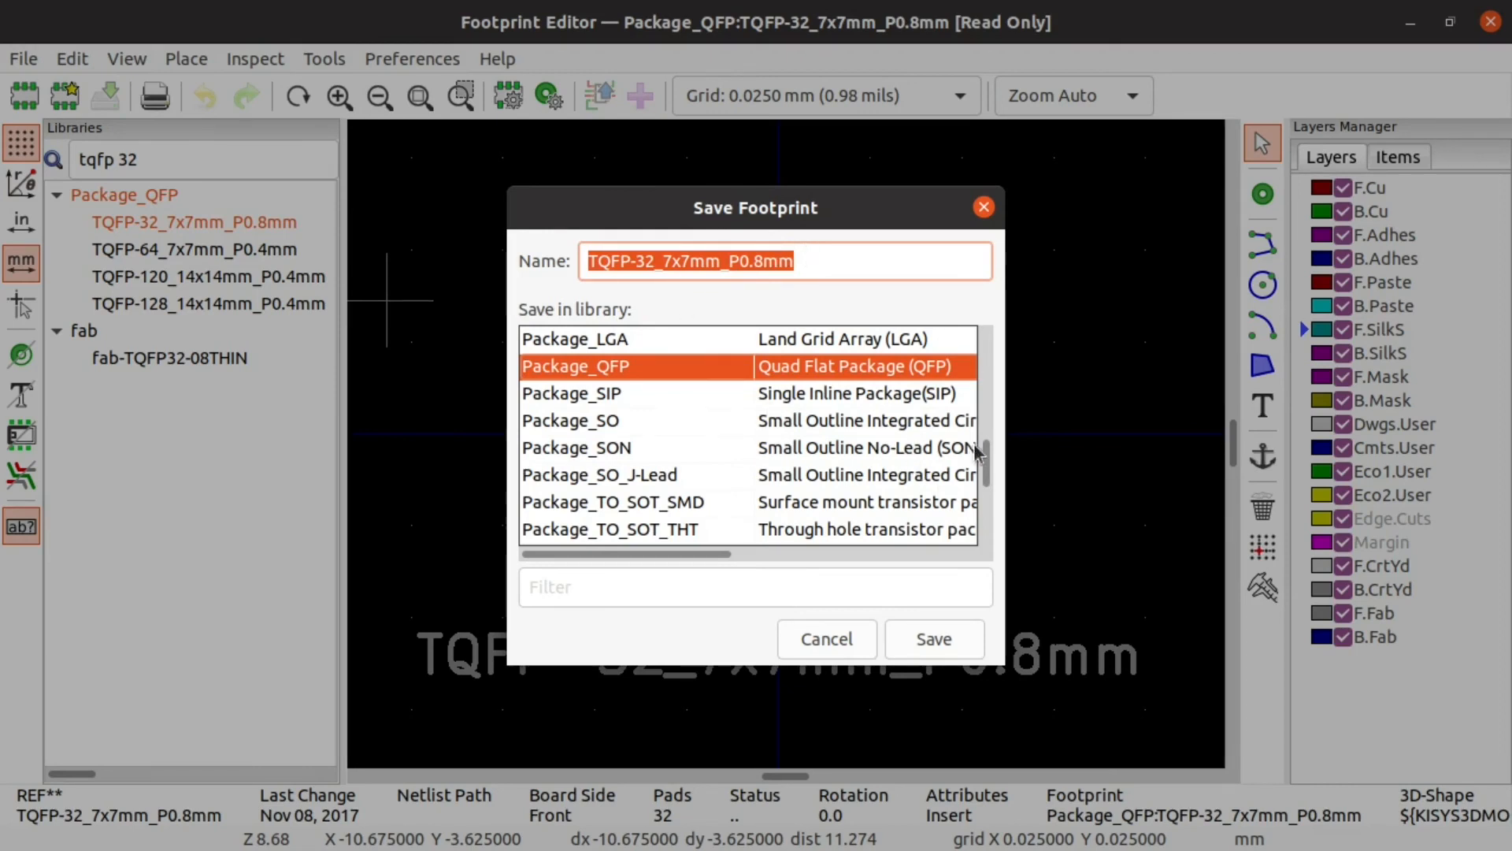
left_click(675, 589)
type("fab")
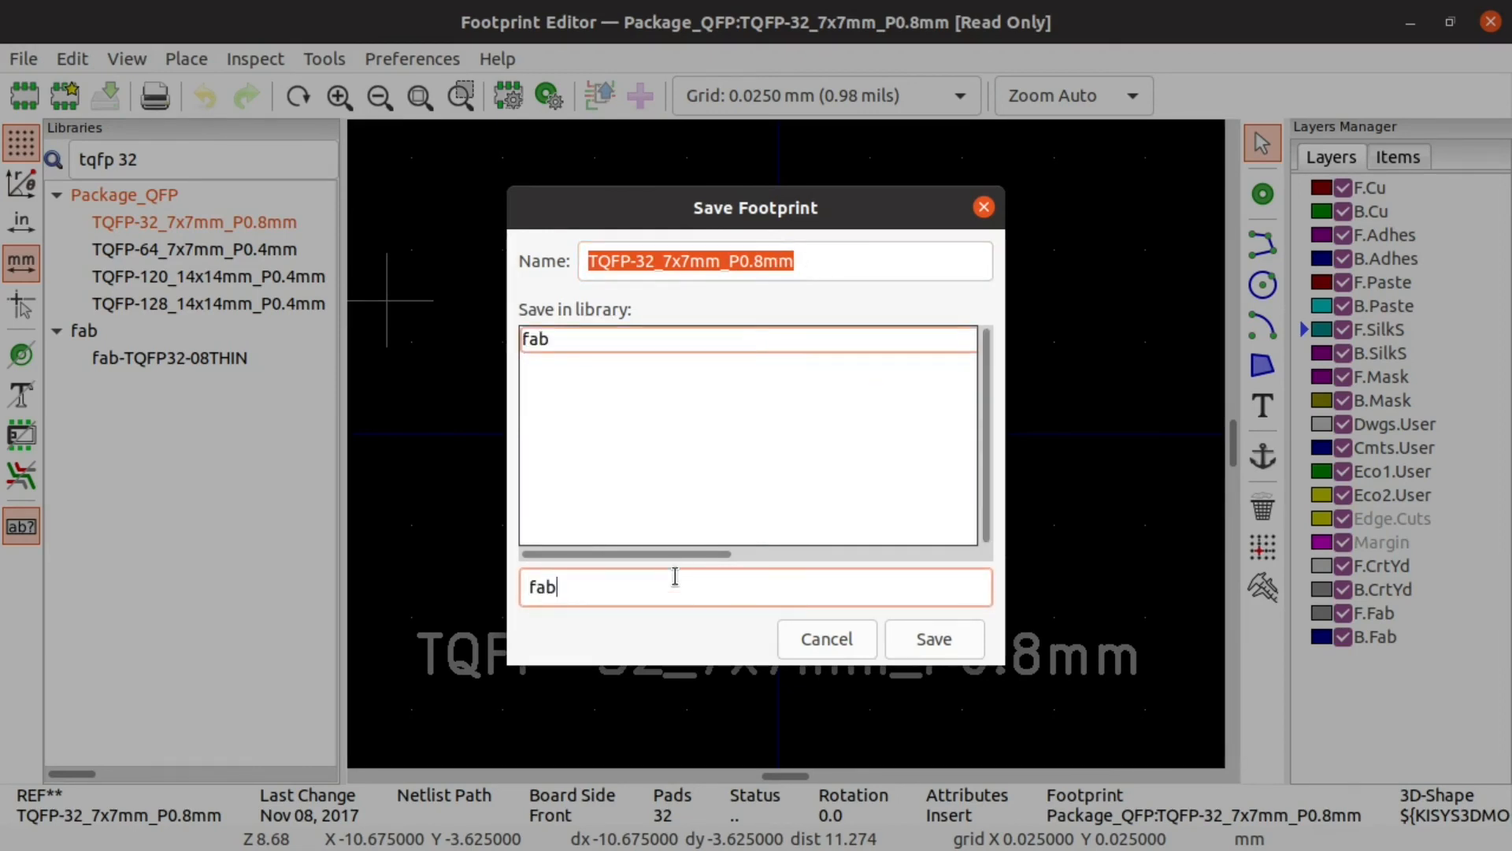
left_click(622, 345)
left_click(895, 646)
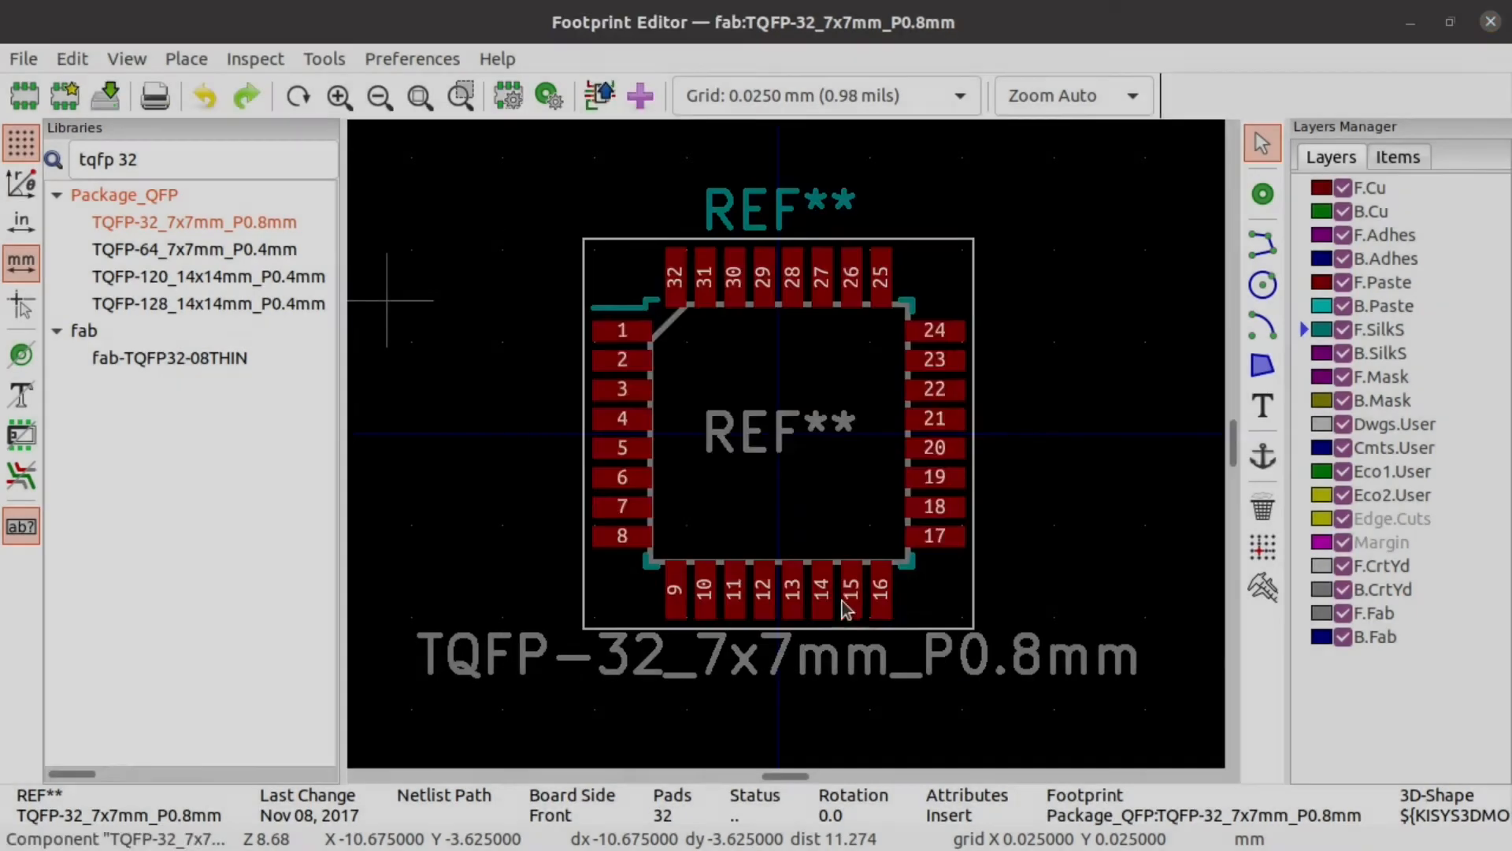
Step: Examine the spacing between pads 32 and 31 of the fab TQFP-32 footprint against the grid
scroll(684, 272, "up", 6)
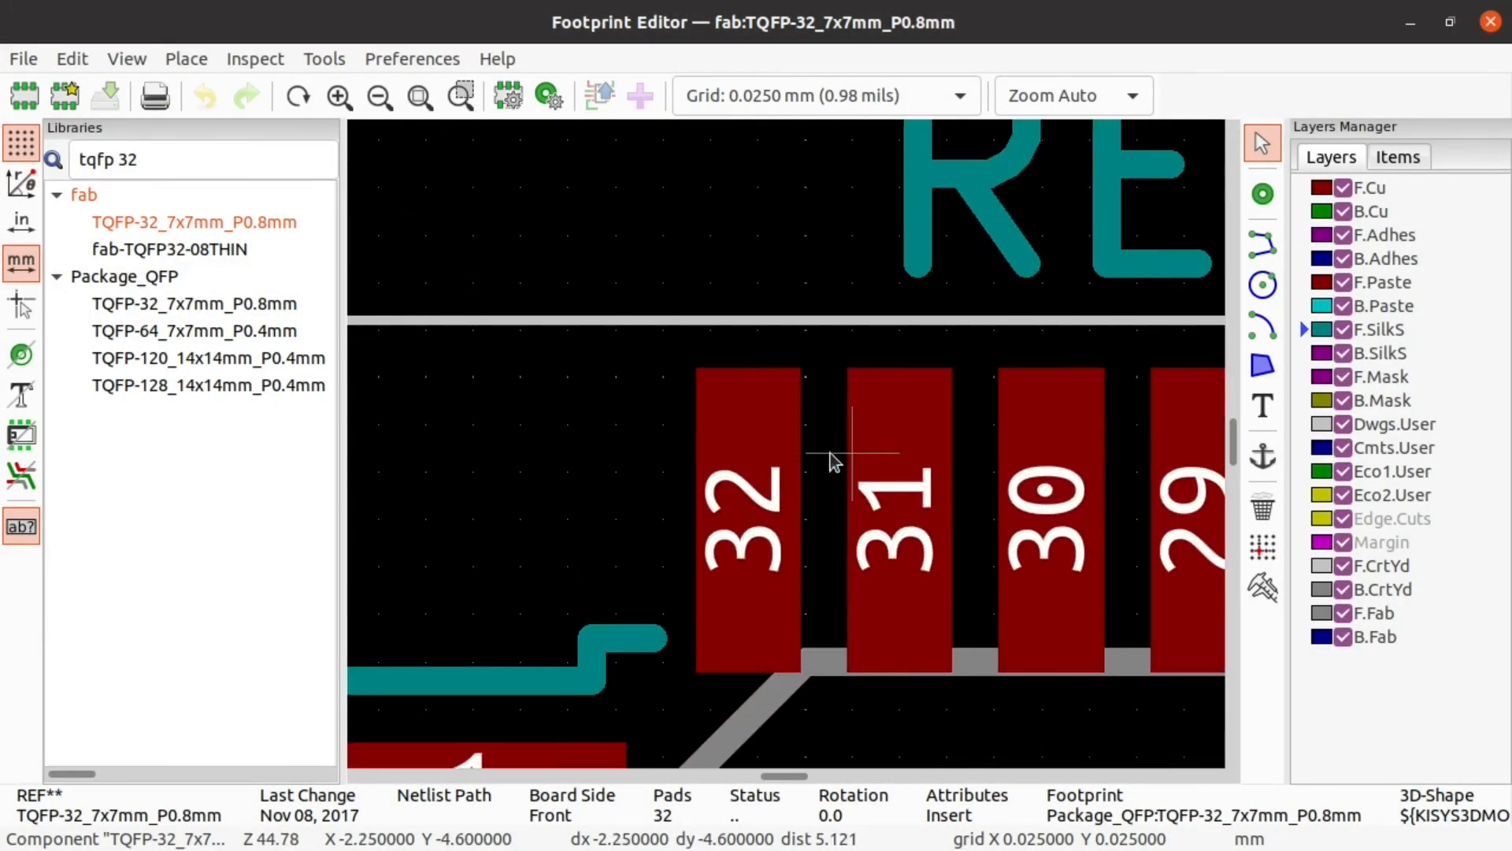
scroll(830, 463, "up", 5)
scroll(783, 457, "down", 7)
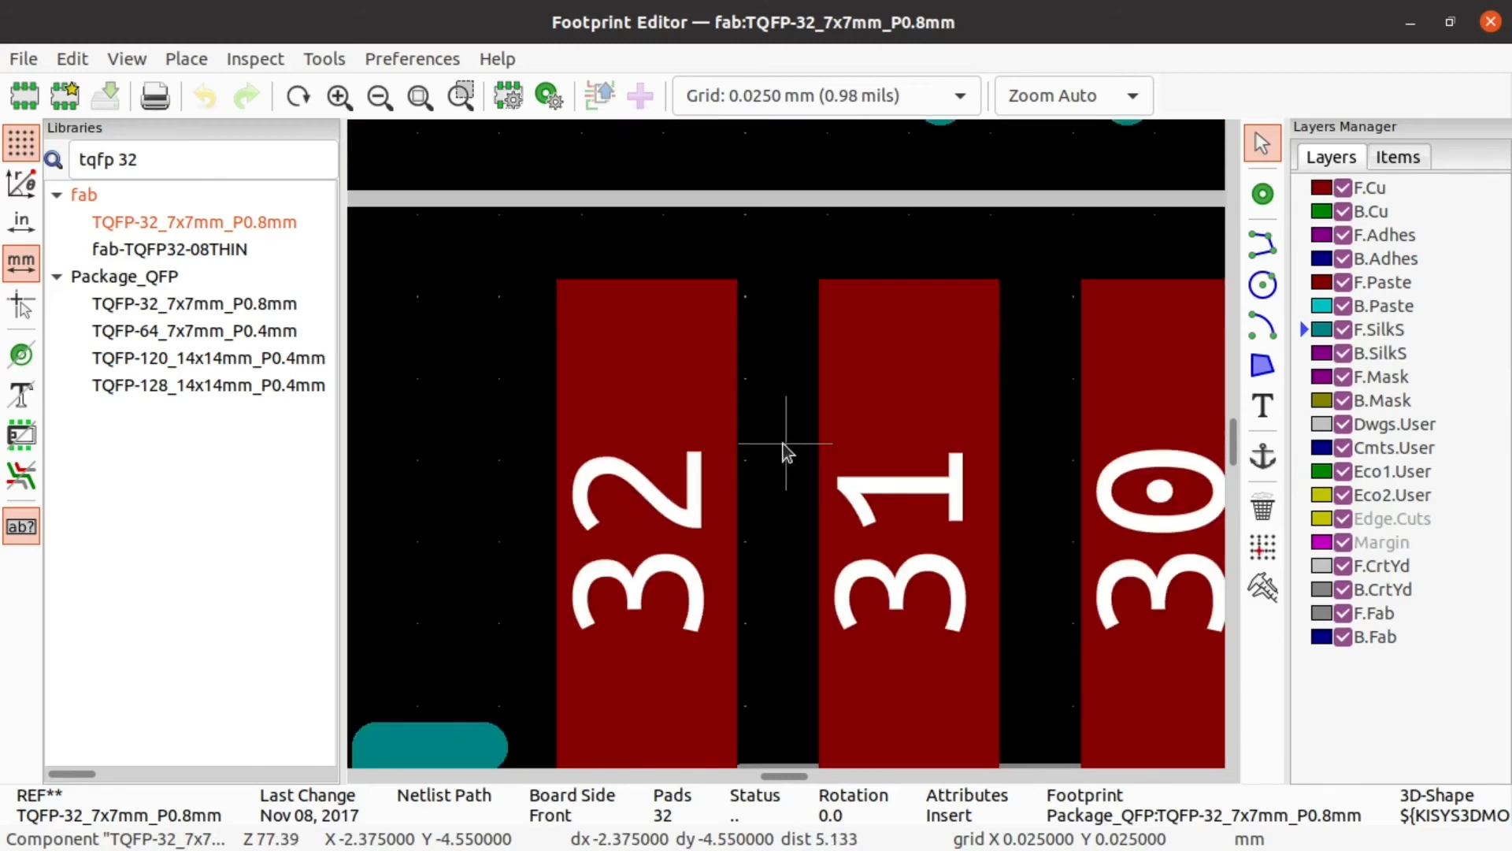
scroll(787, 453, "up", 3)
scroll(789, 451, "down", 2)
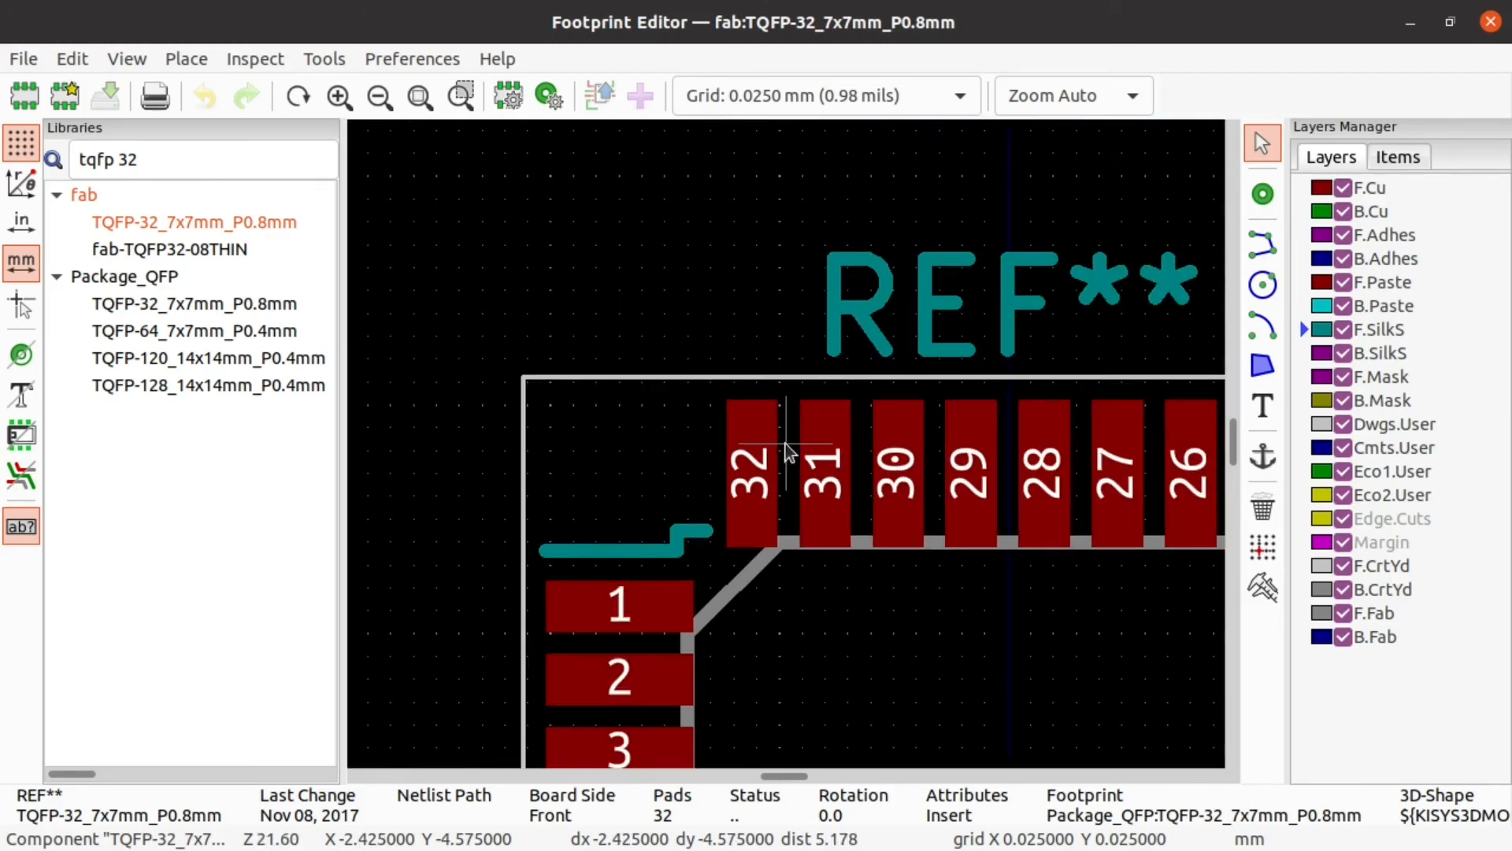
scroll(787, 446, "up", 5)
scroll(787, 446, "down", 2)
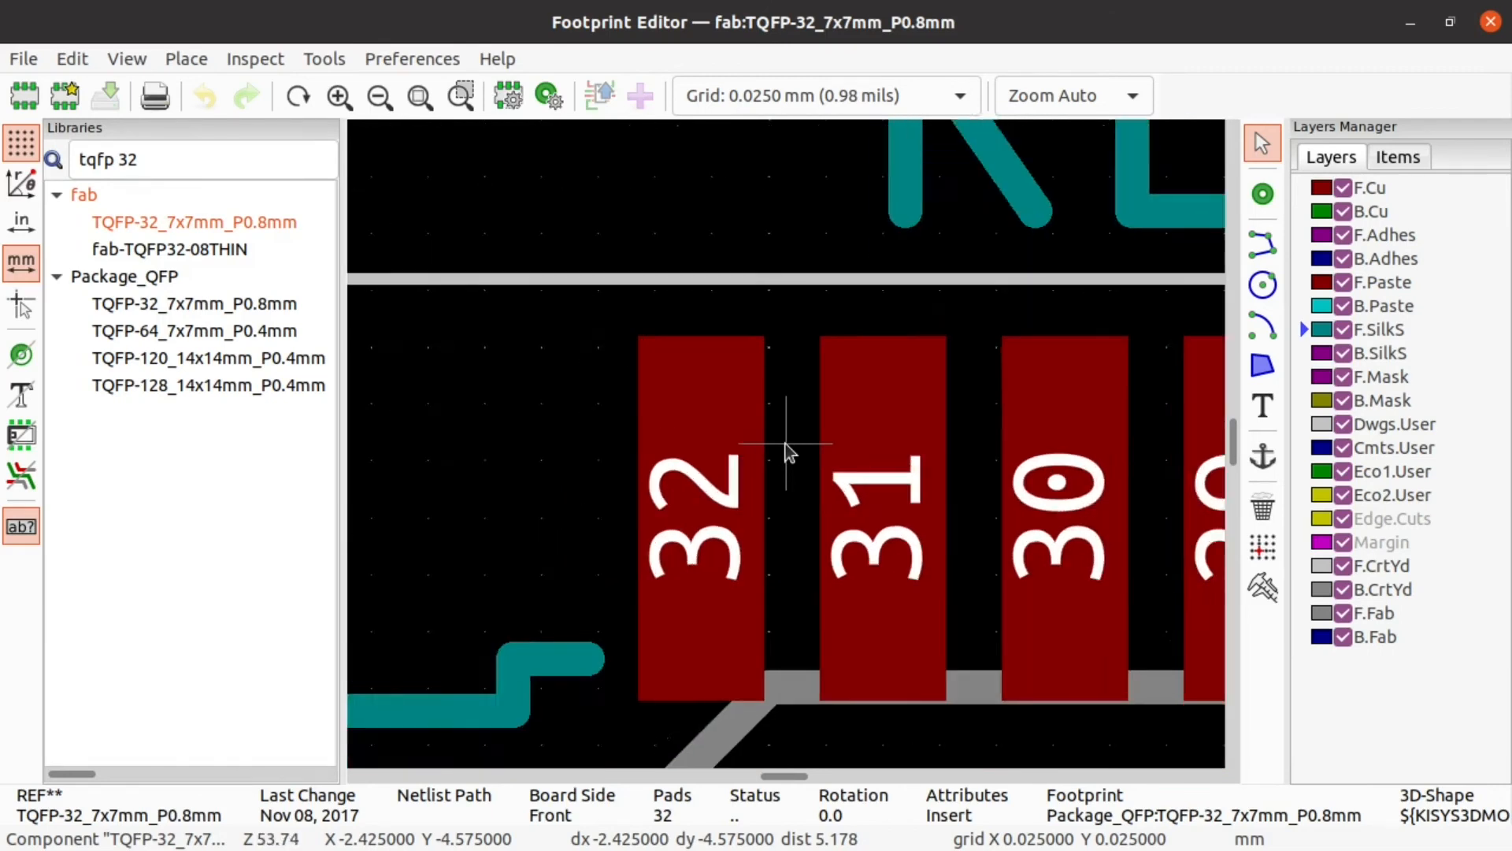
scroll(786, 443, "up", 2)
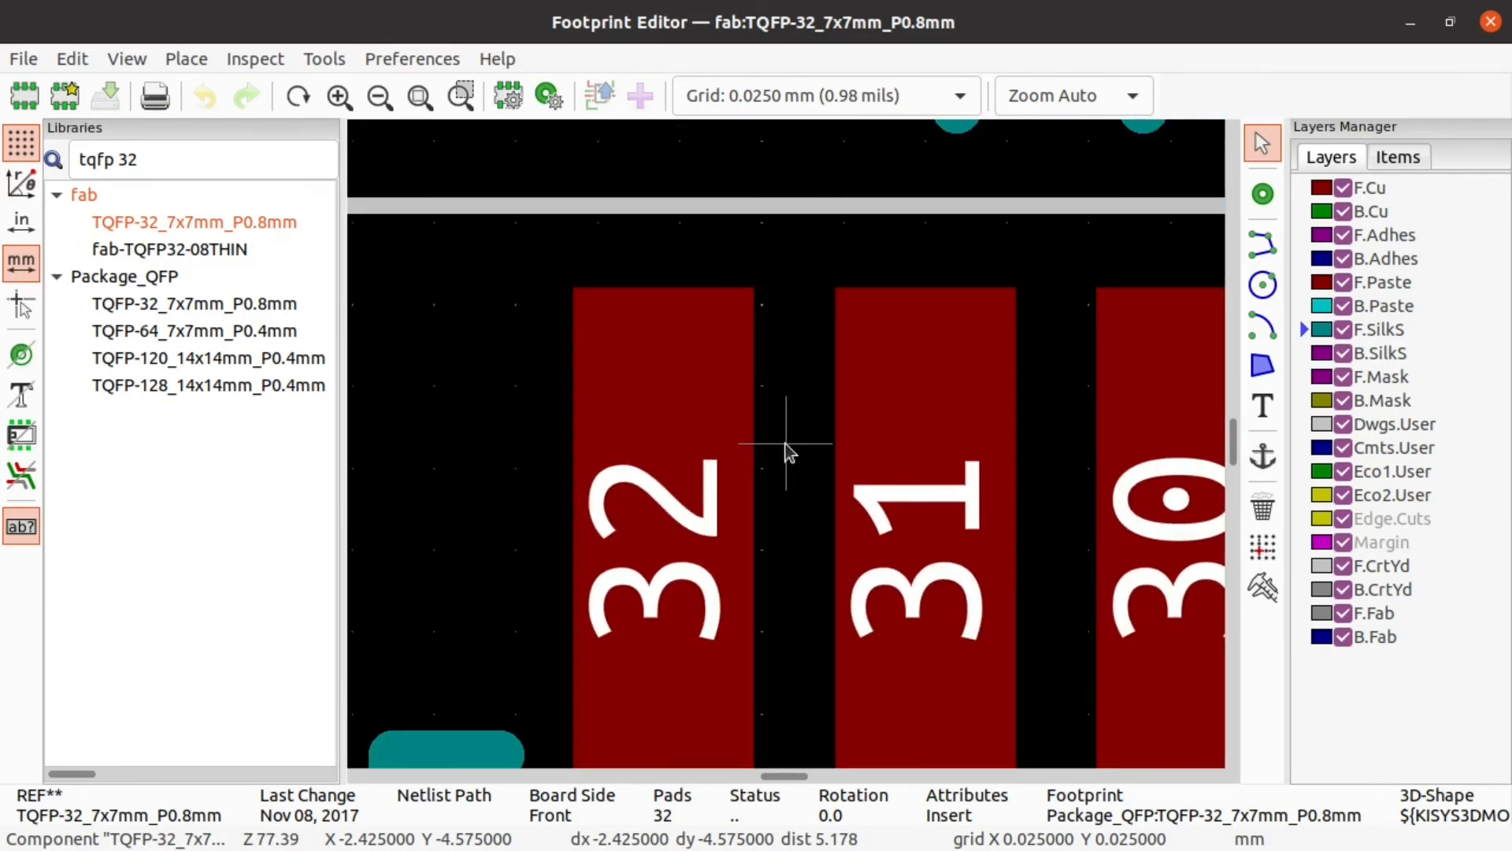
scroll(786, 443, "up", 1)
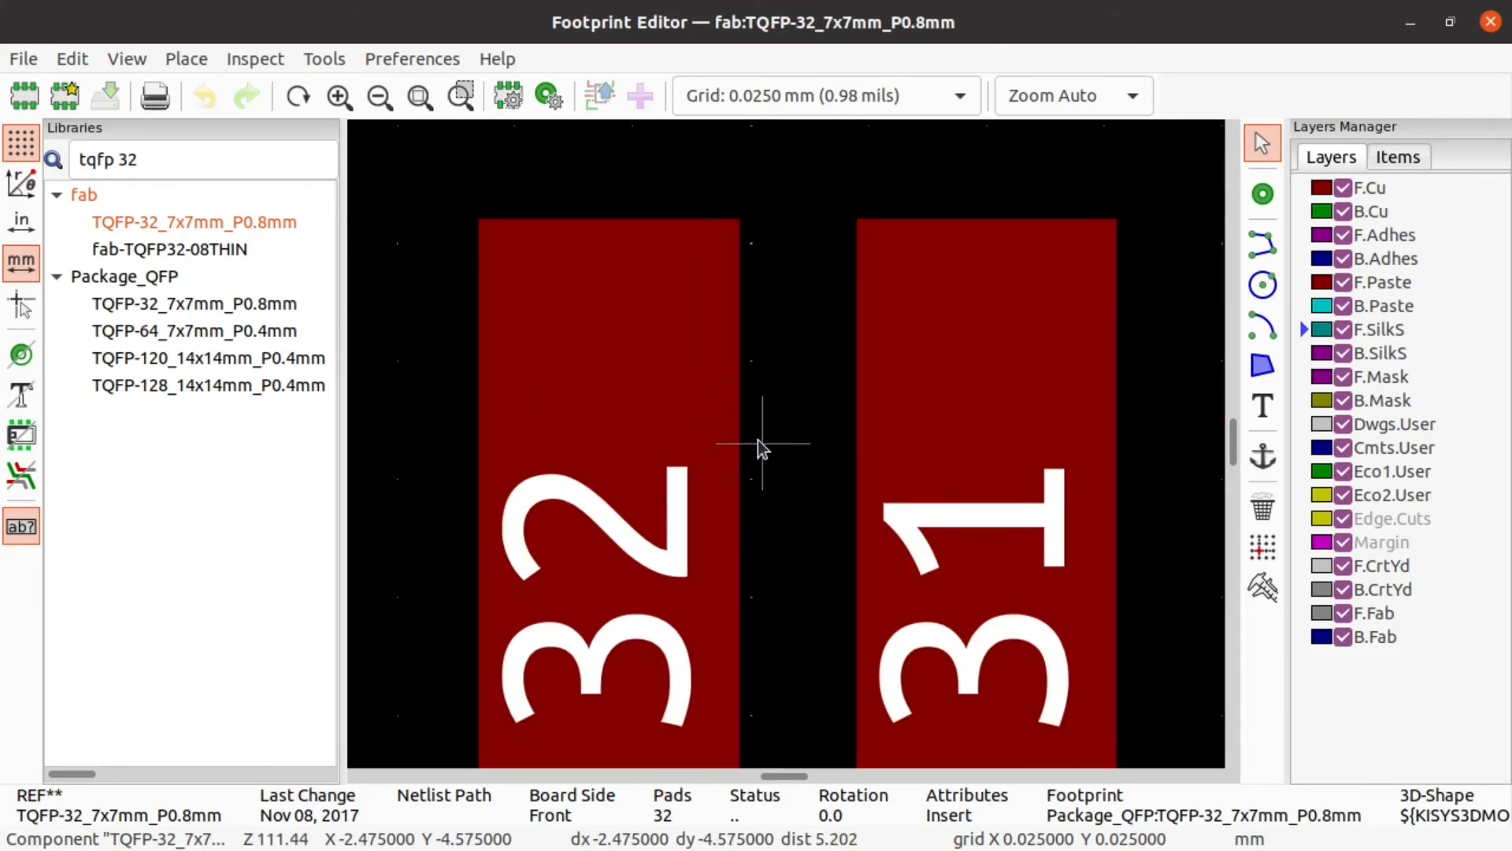
scroll(757, 439, "down", 1)
scroll(786, 443, "up", 2)
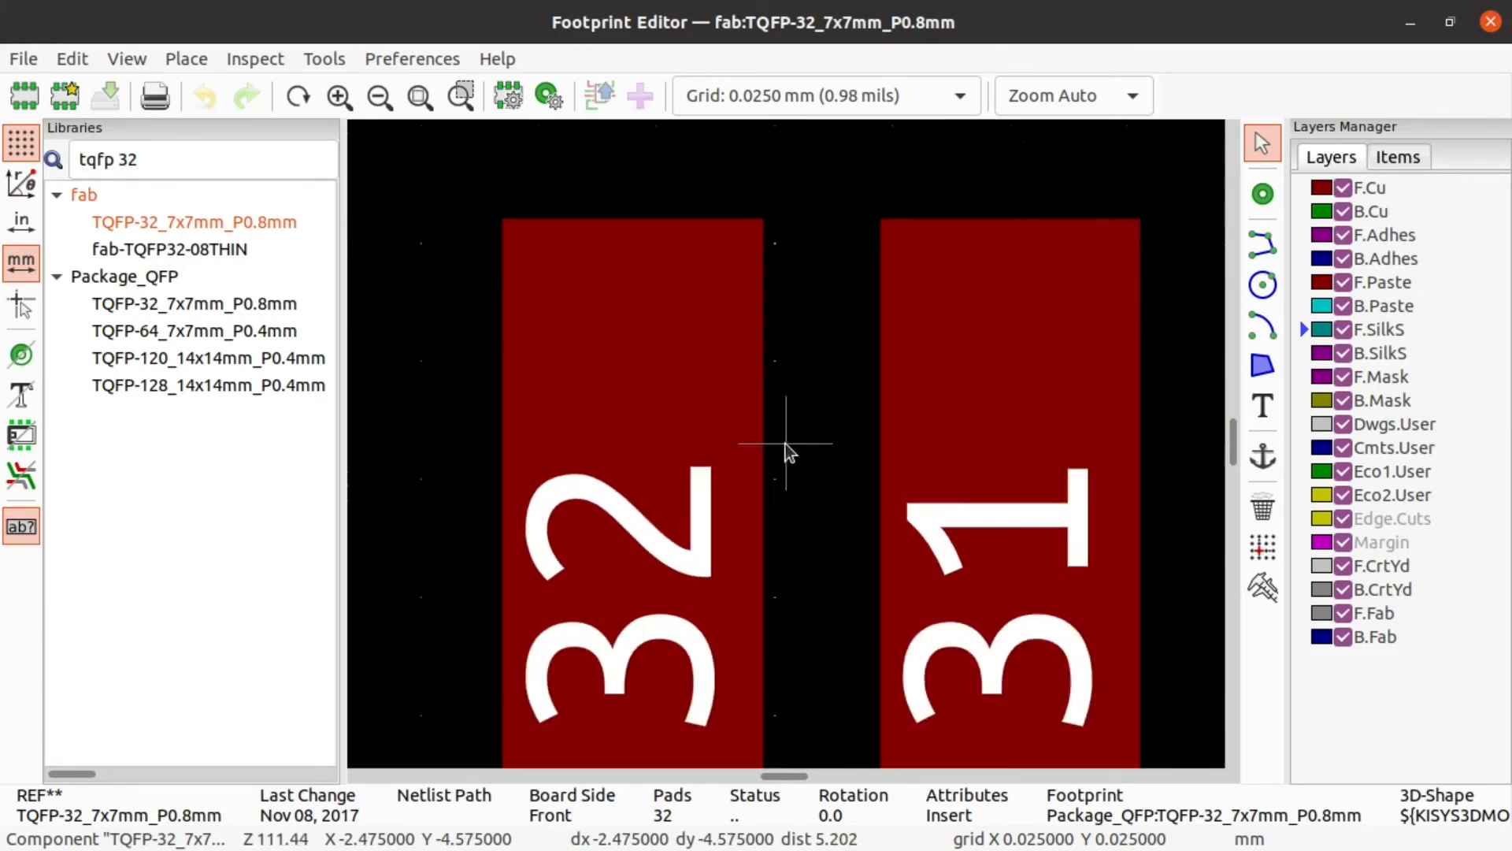
scroll(786, 442, "down", 3)
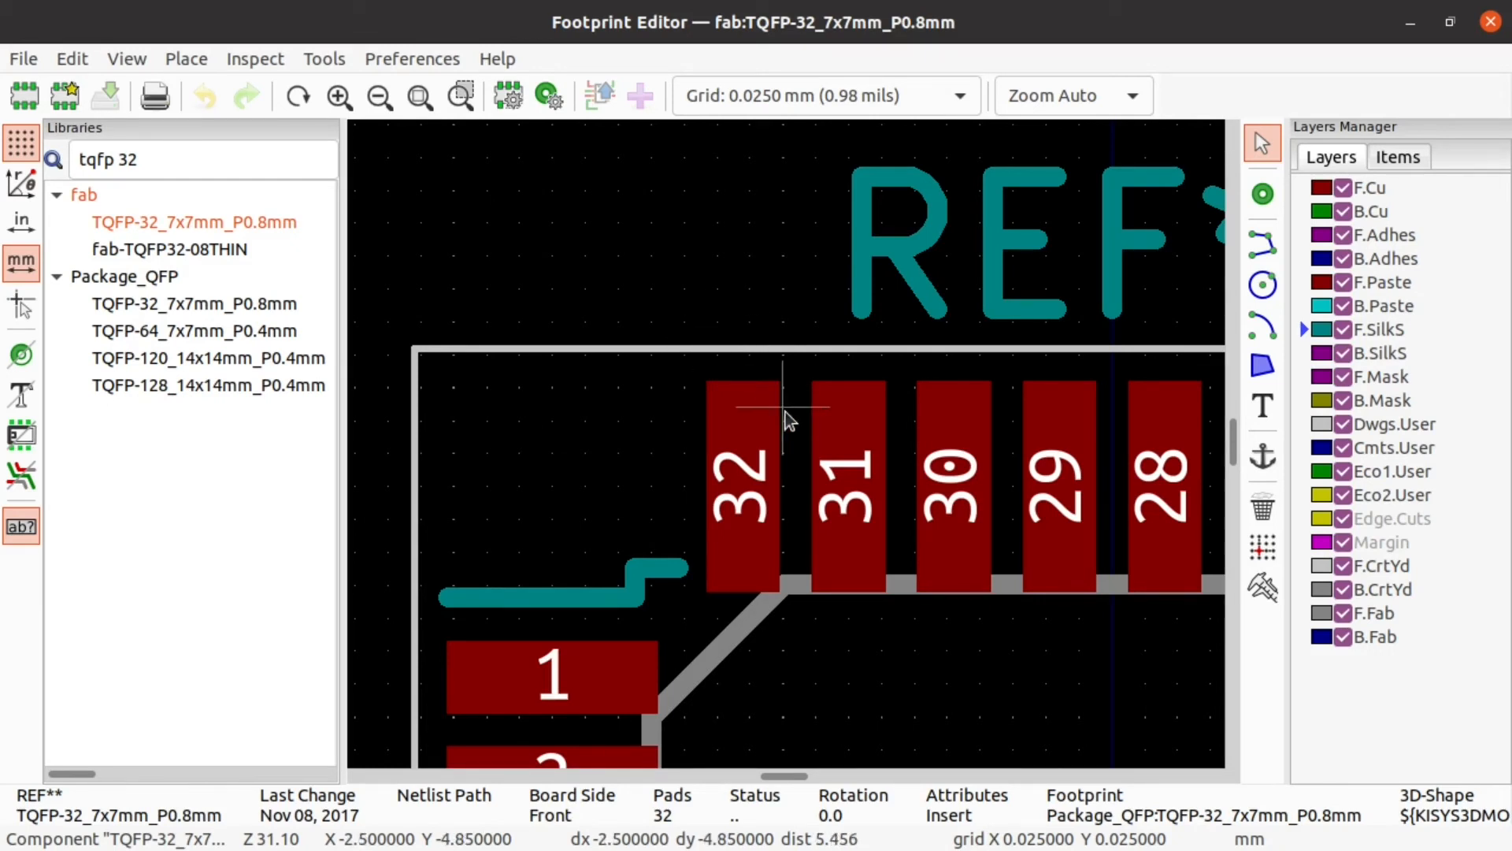
scroll(783, 410, "up", 4)
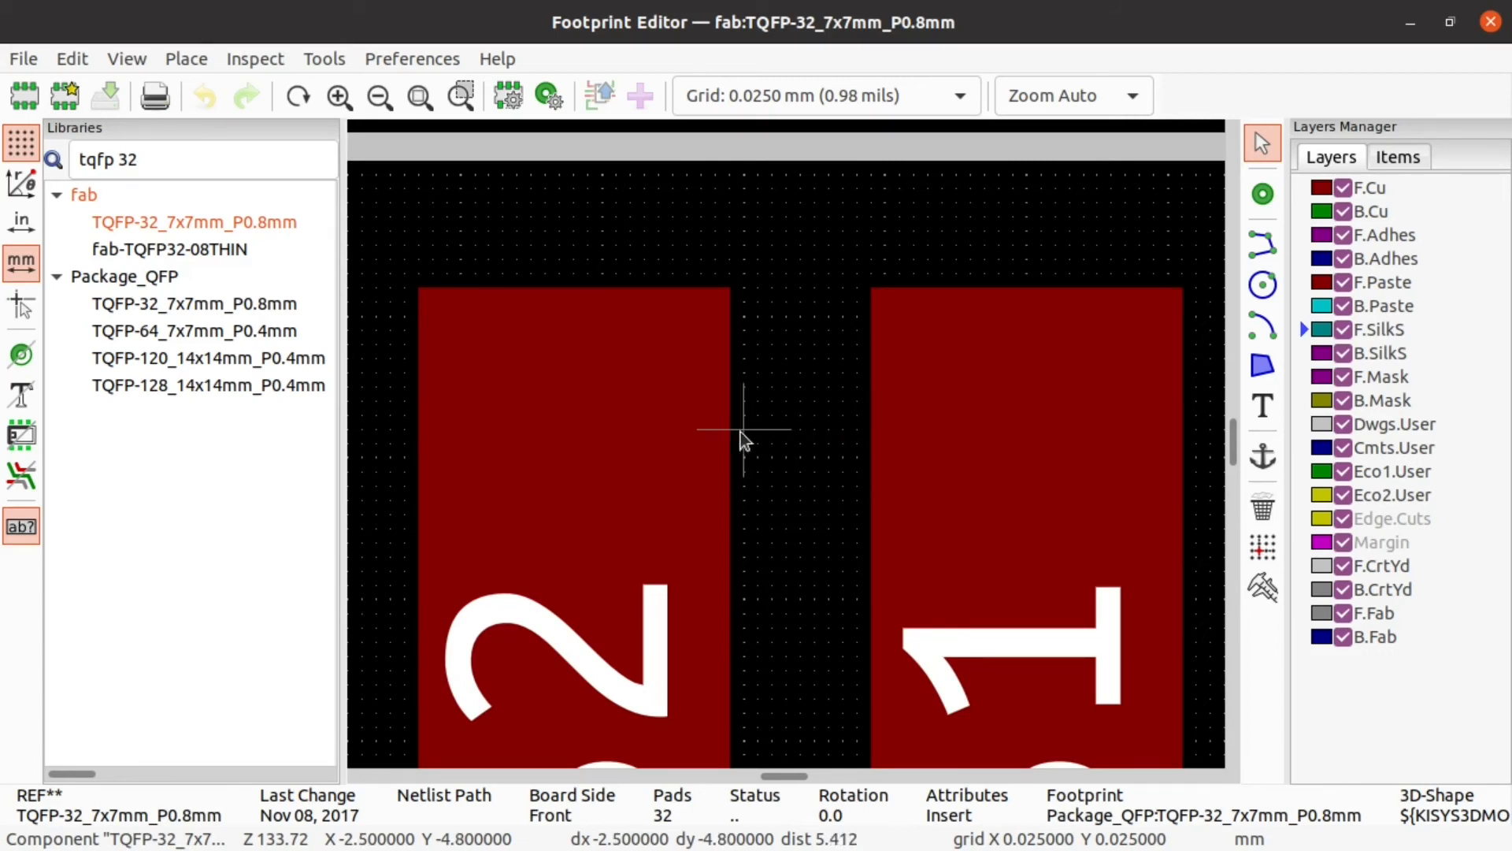
scroll(786, 442, "down", 4)
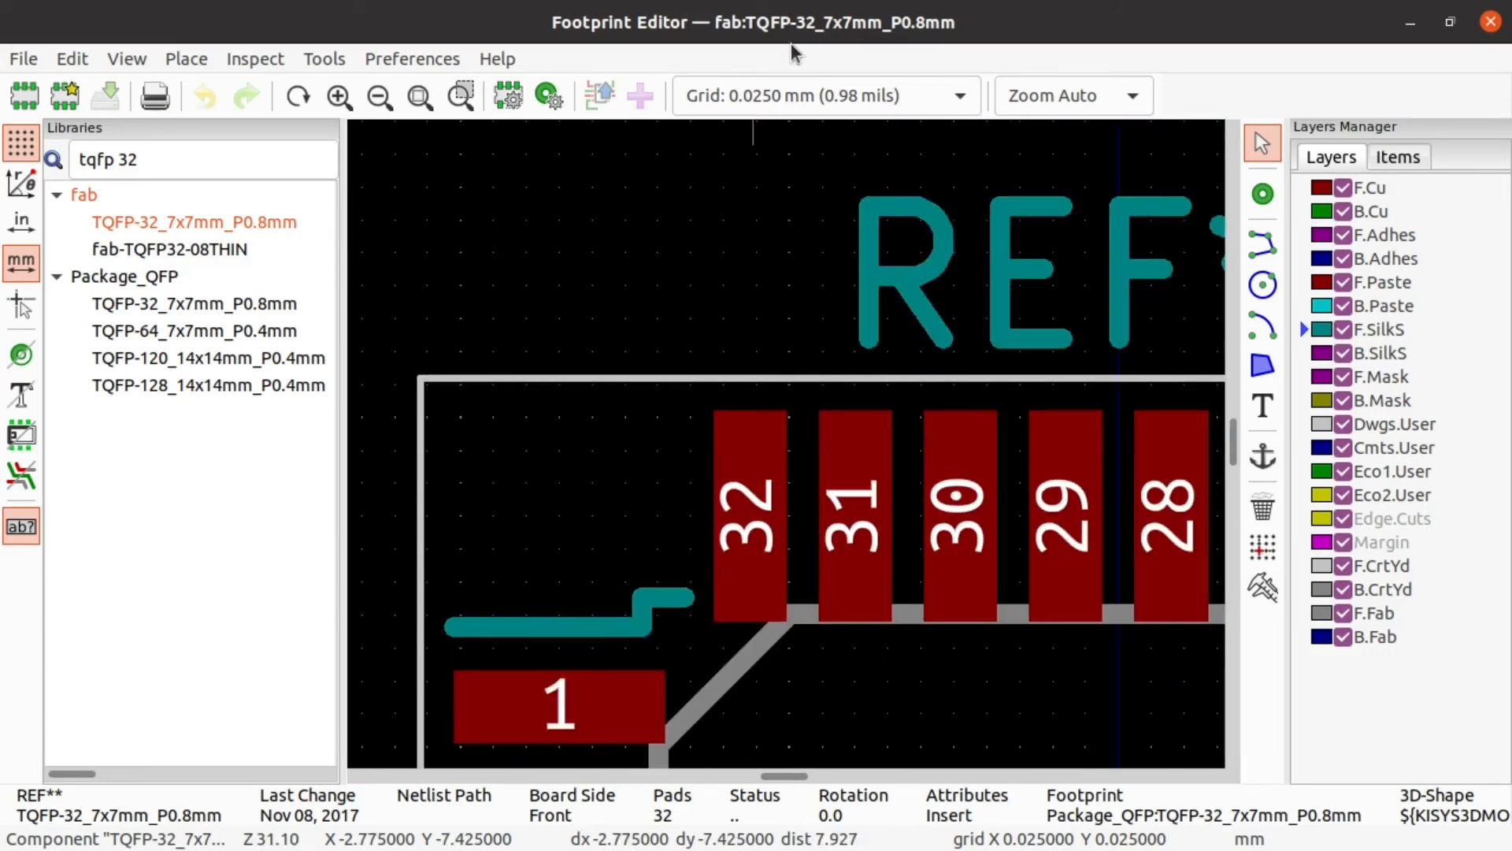
Step: Keep the grid at 0.0250 mm and measure the gap between pads 32 and 31
left_click(814, 98)
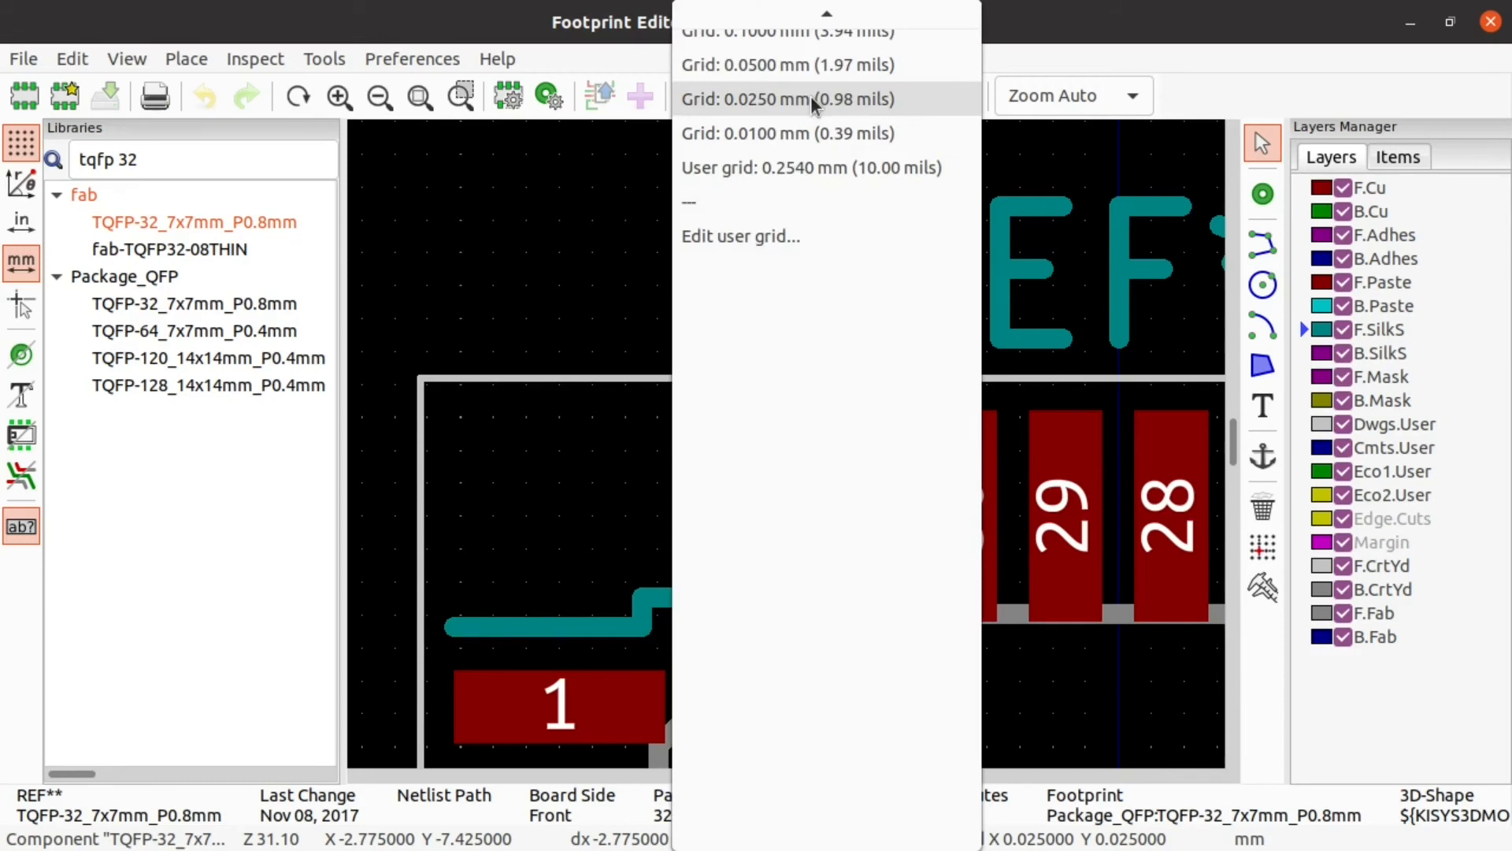
left_click(757, 99)
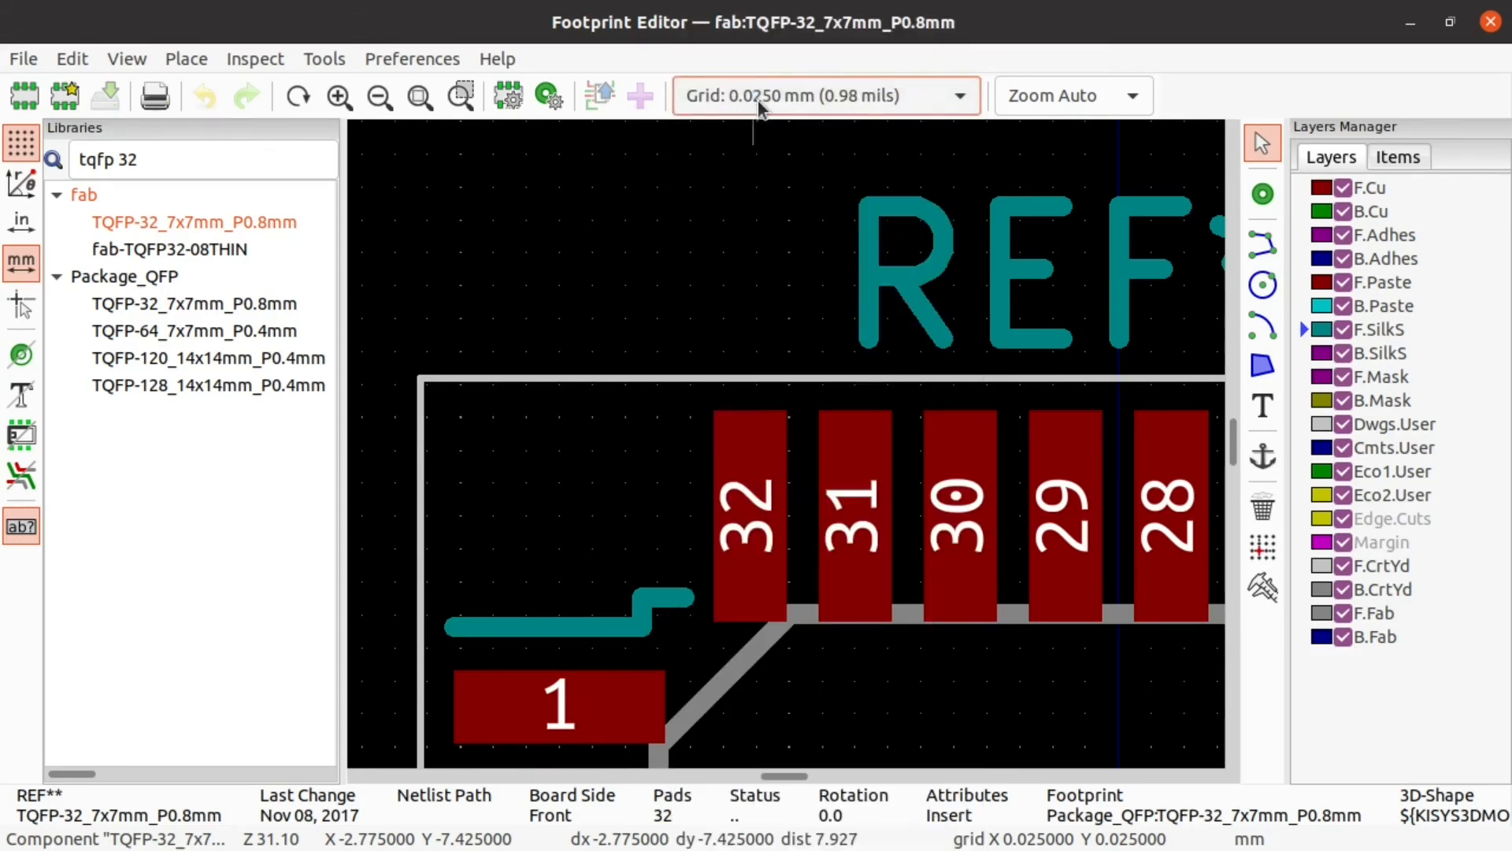
left_click(1262, 586)
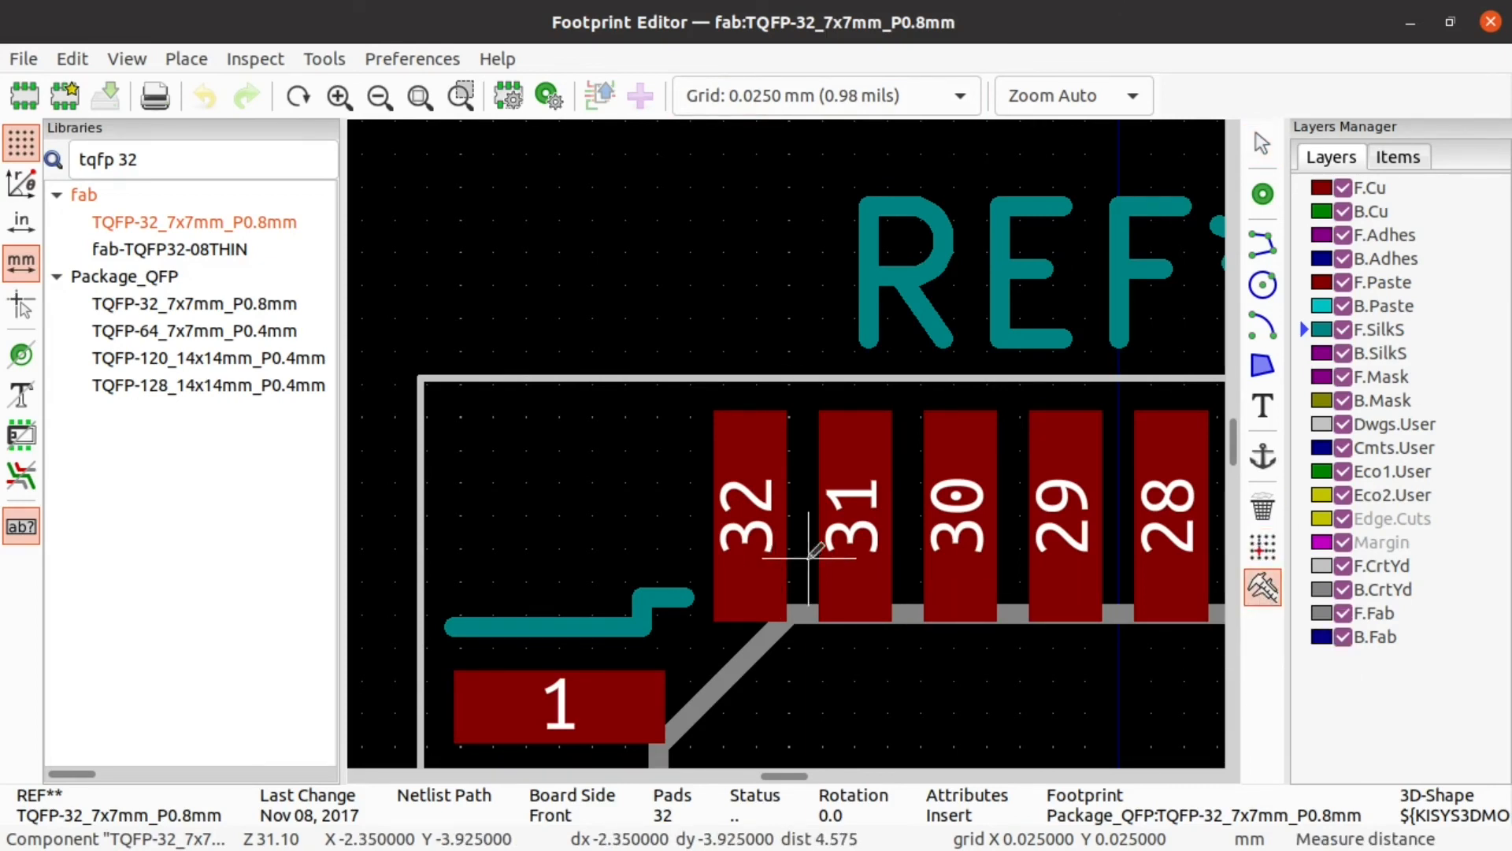
scroll(786, 628, "up", 7)
left_click(614, 468)
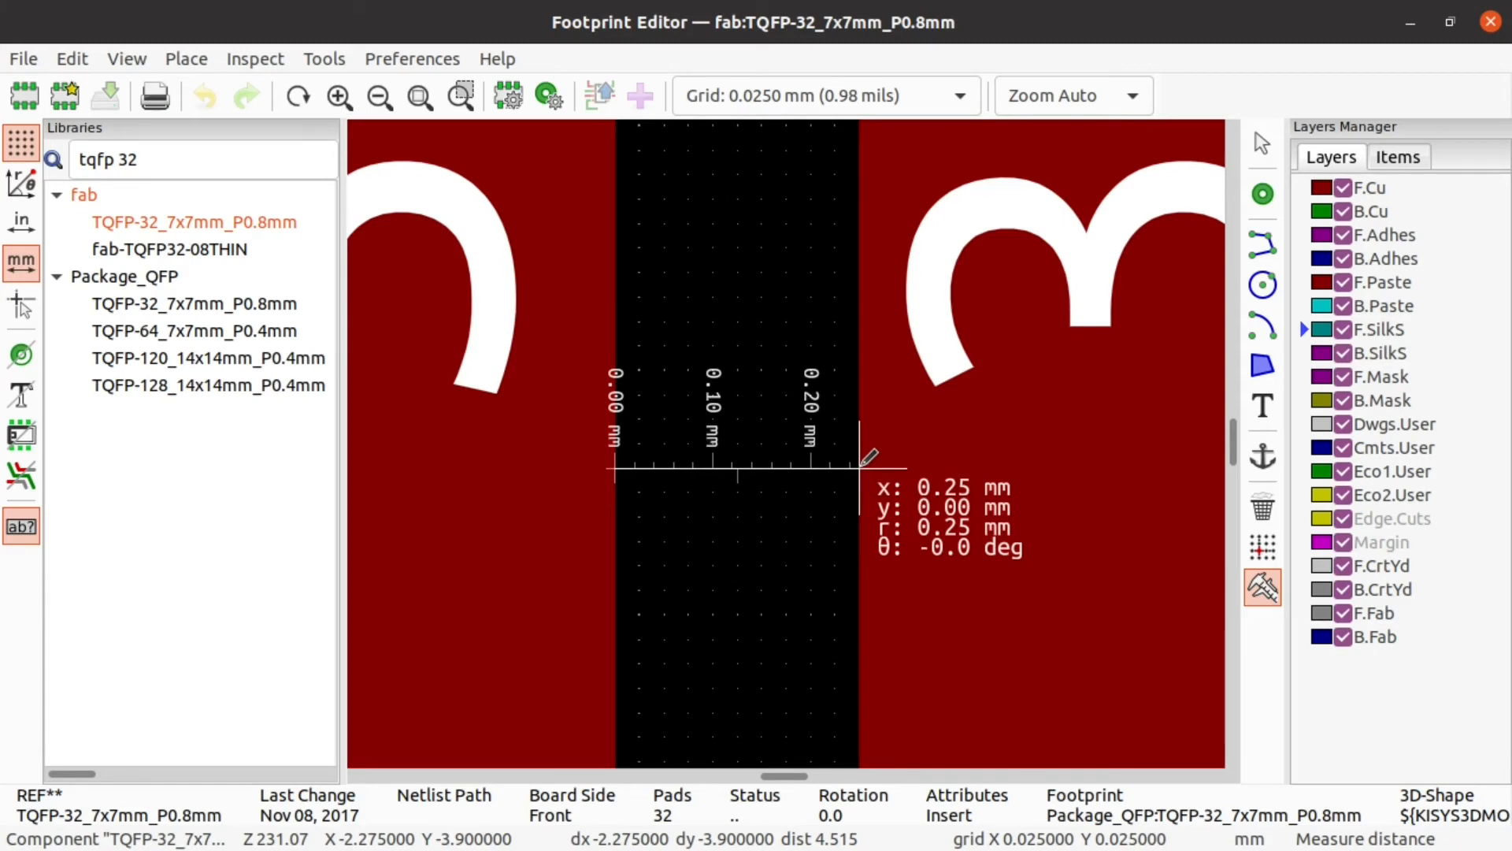
scroll(869, 457, "down", 6)
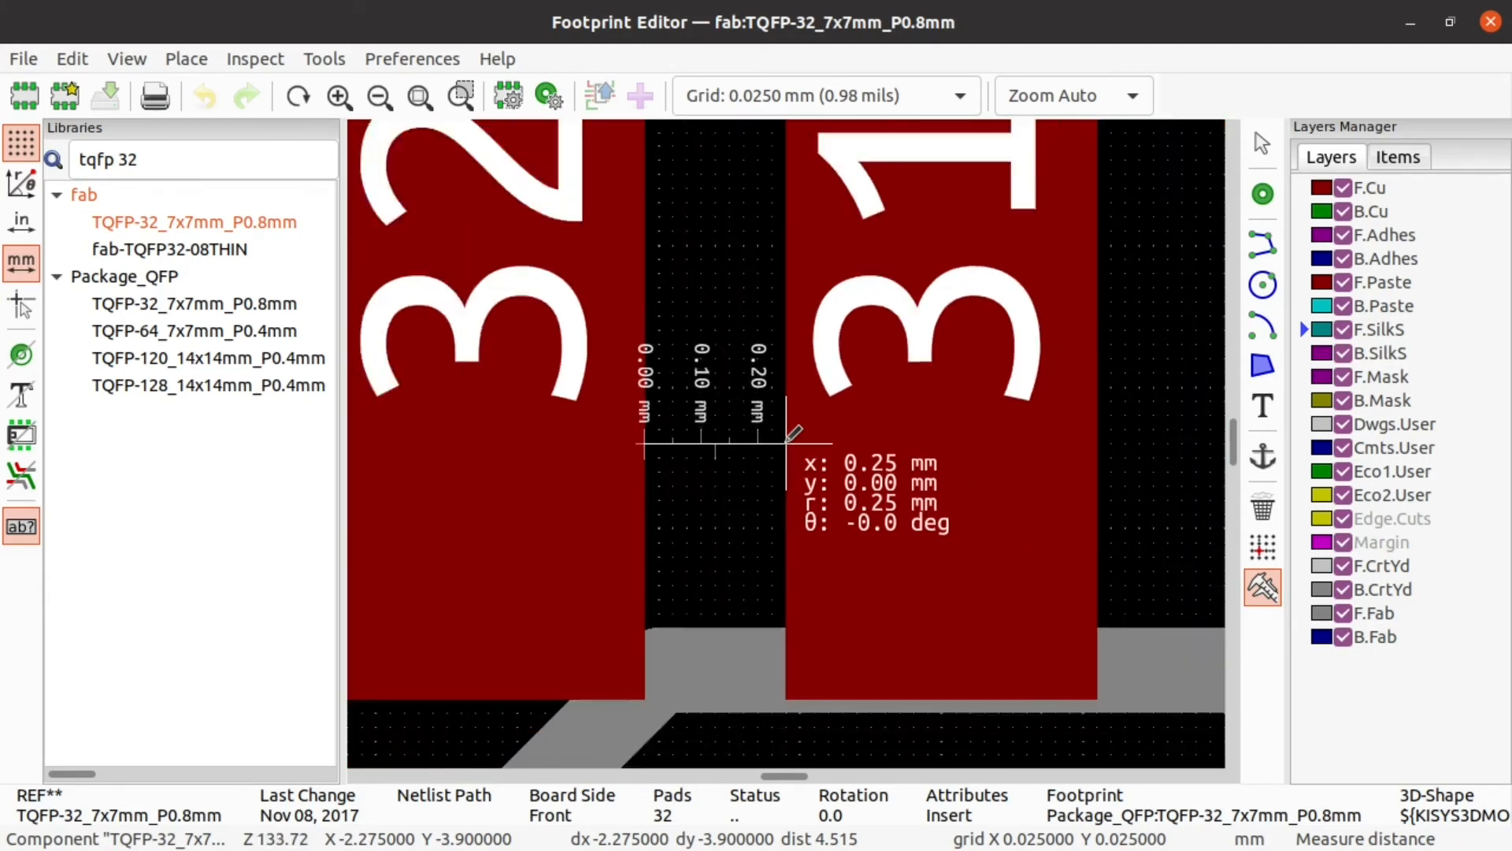
left_click(1262, 140)
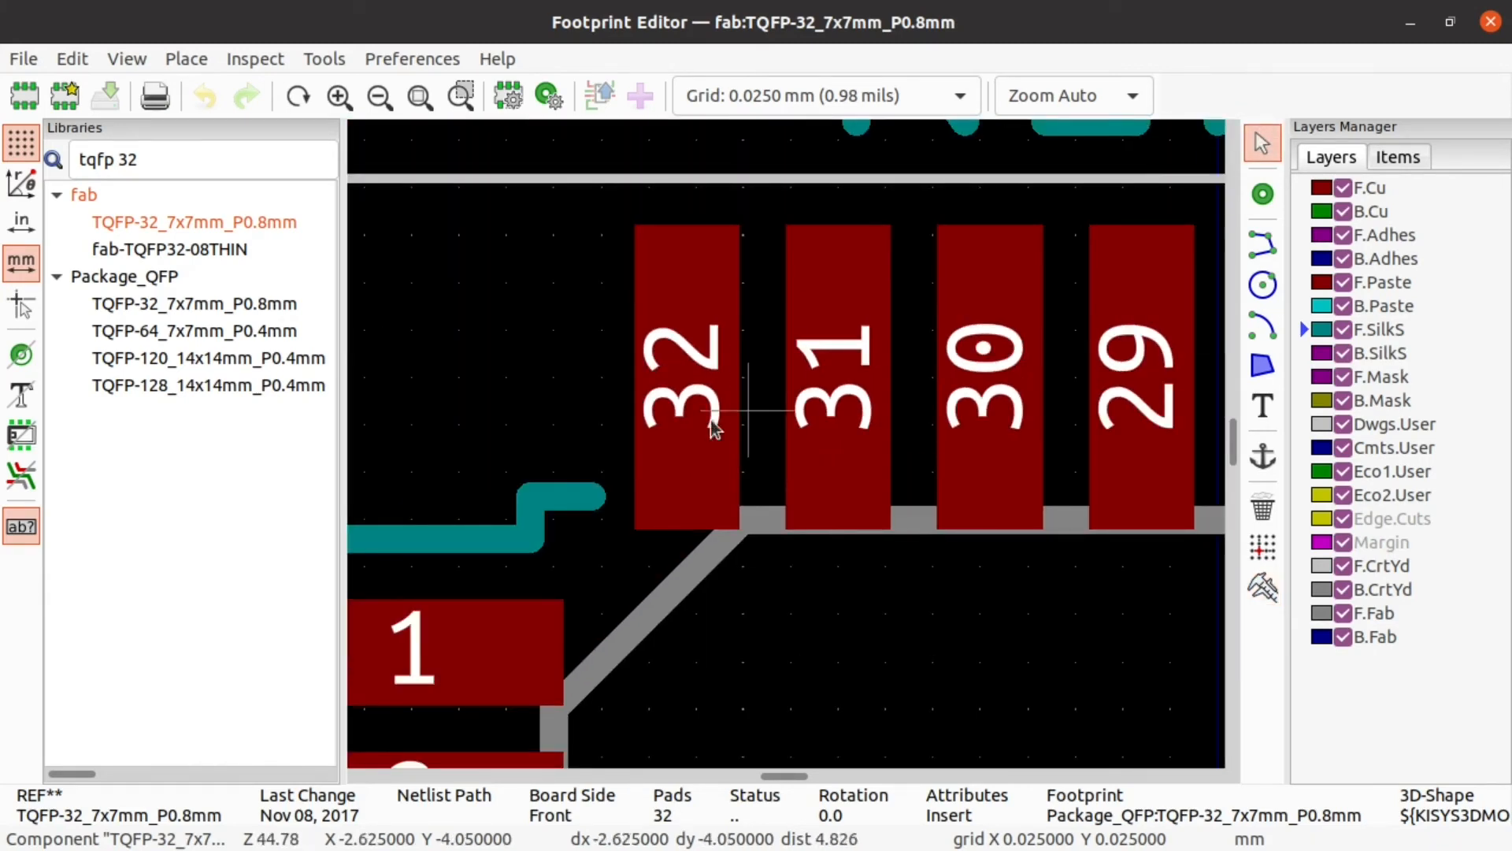
Step: Set Size Y of pads 32 and 31 to 0.5 mm in their pad properties
double_click(693, 302)
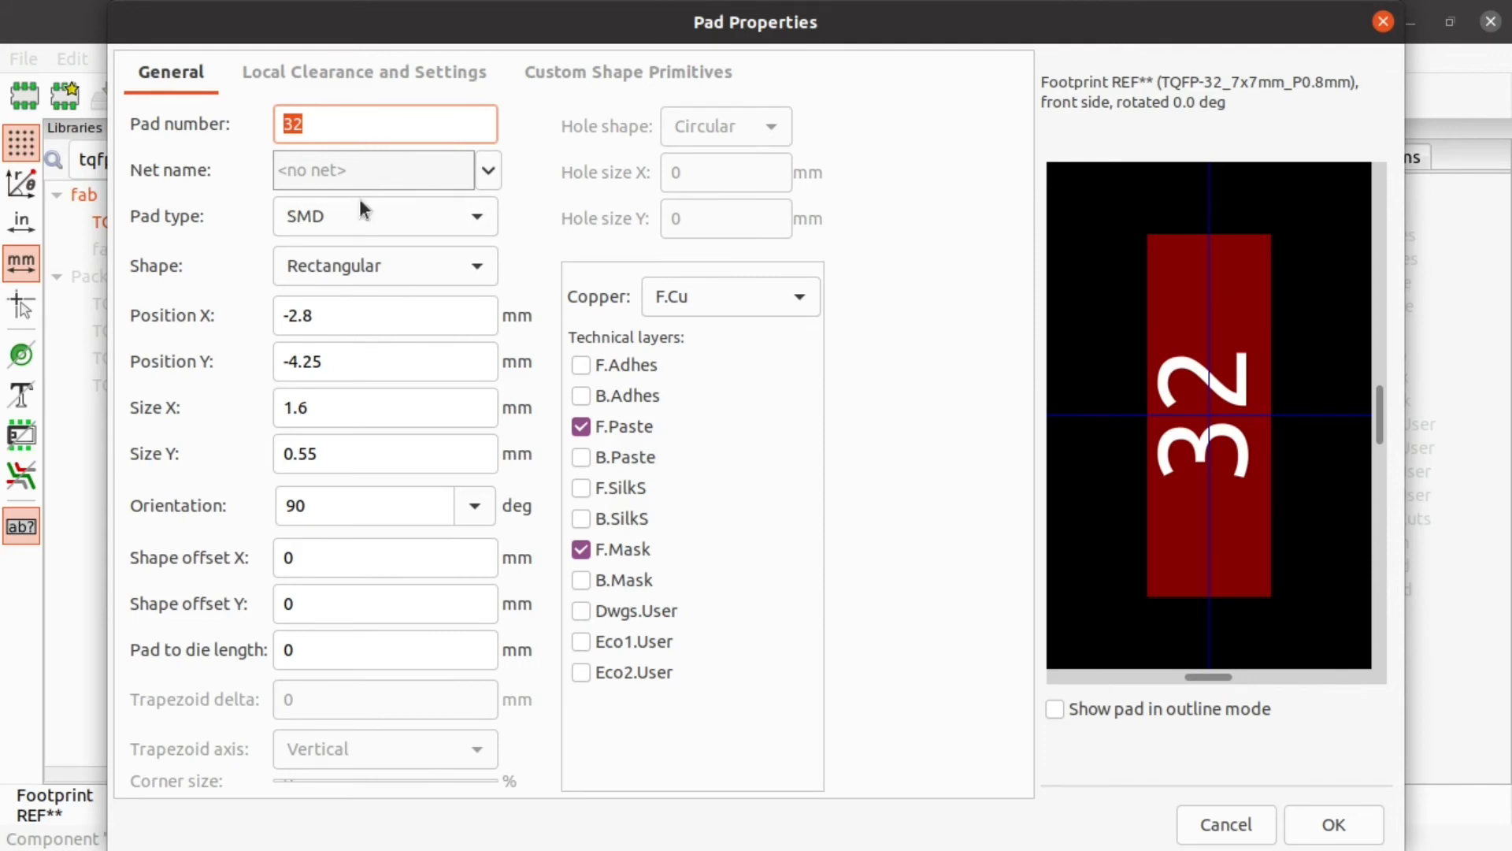
left_click(353, 443)
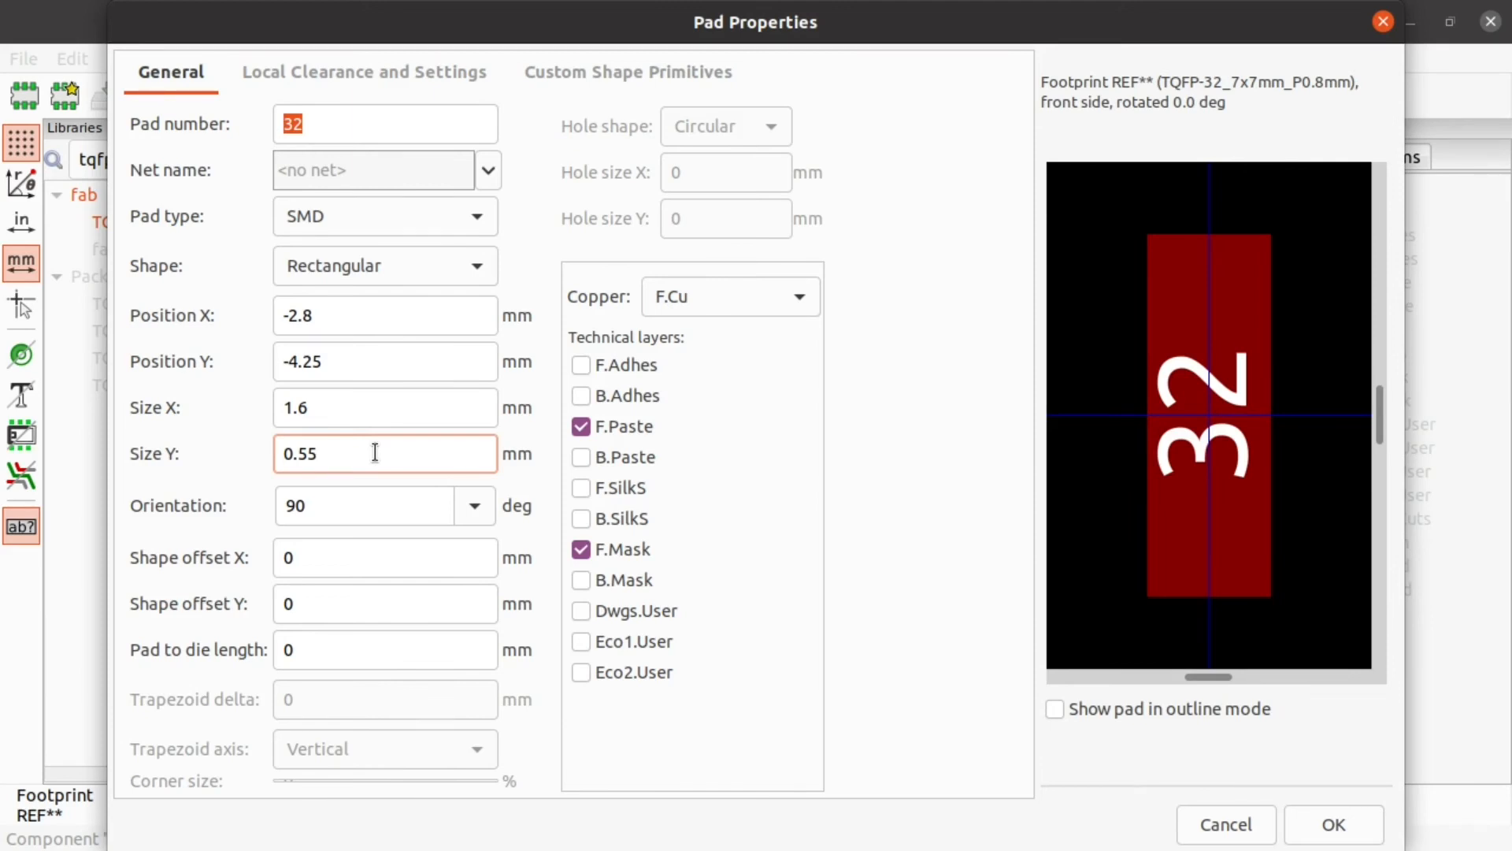
key("BackSpace")
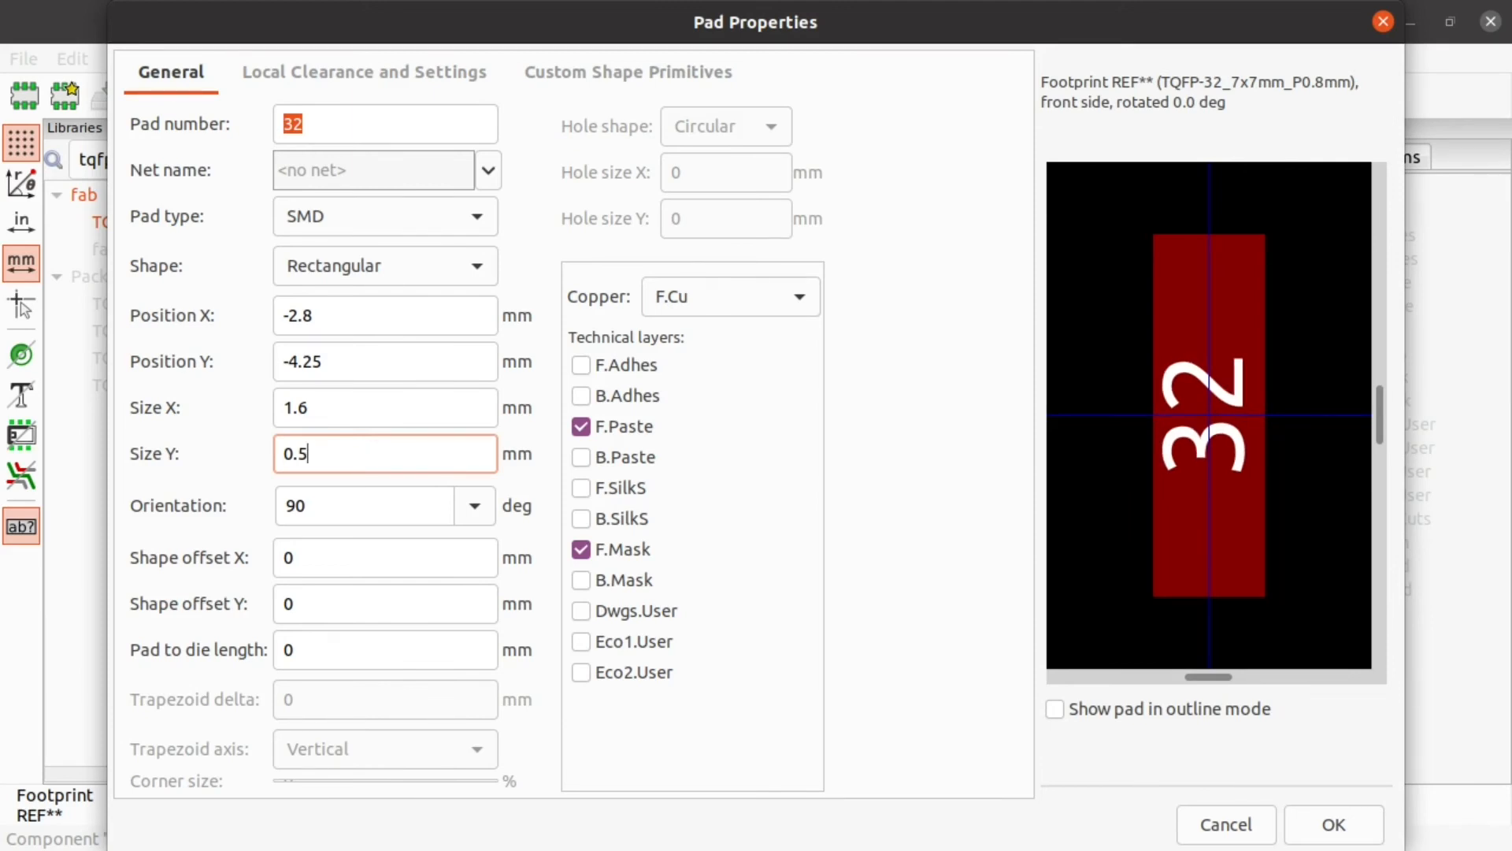
key("Return")
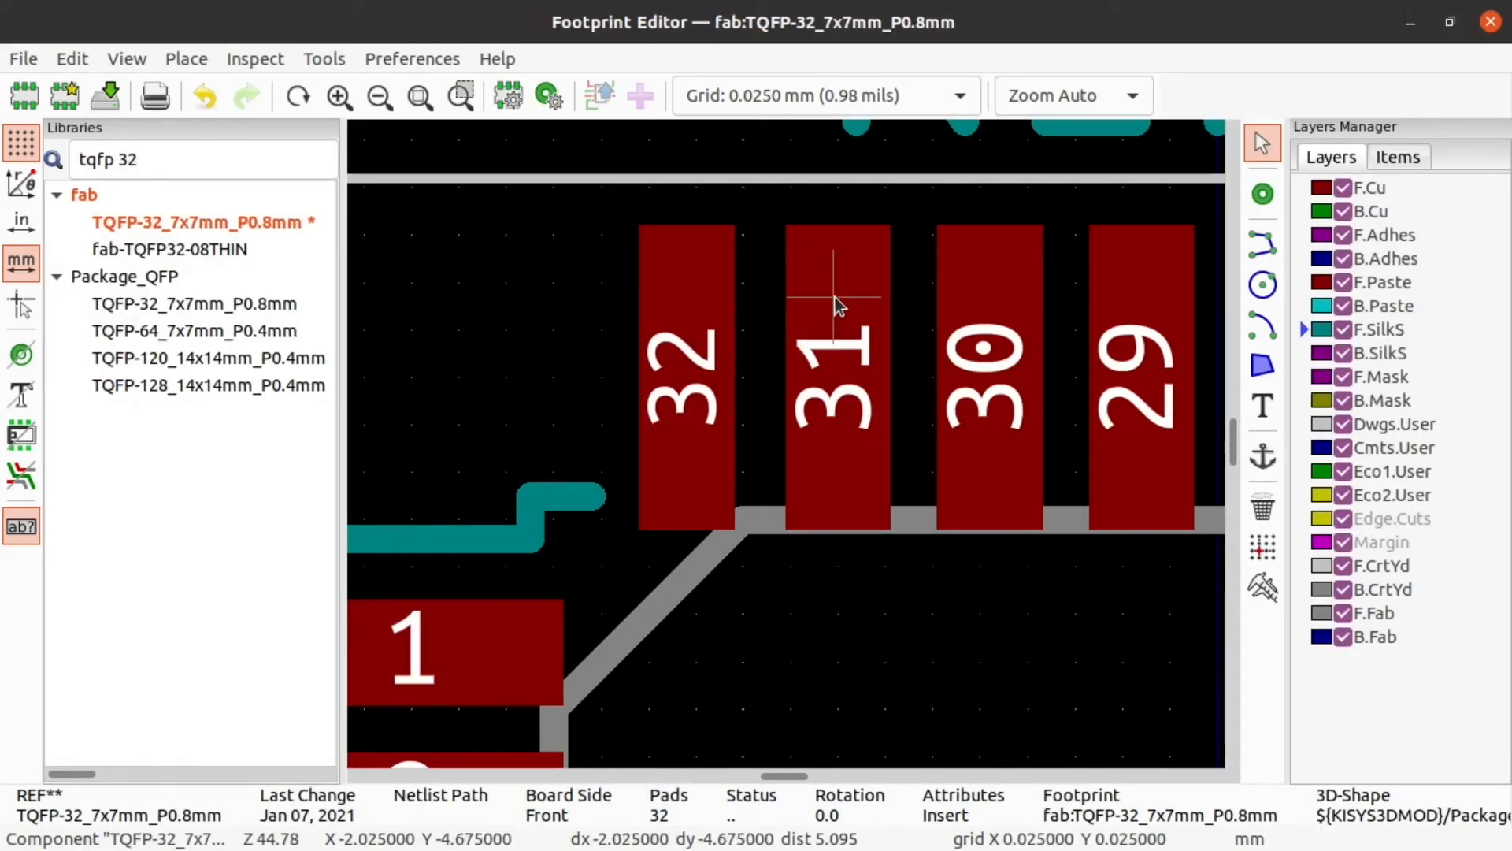
double_click(834, 296)
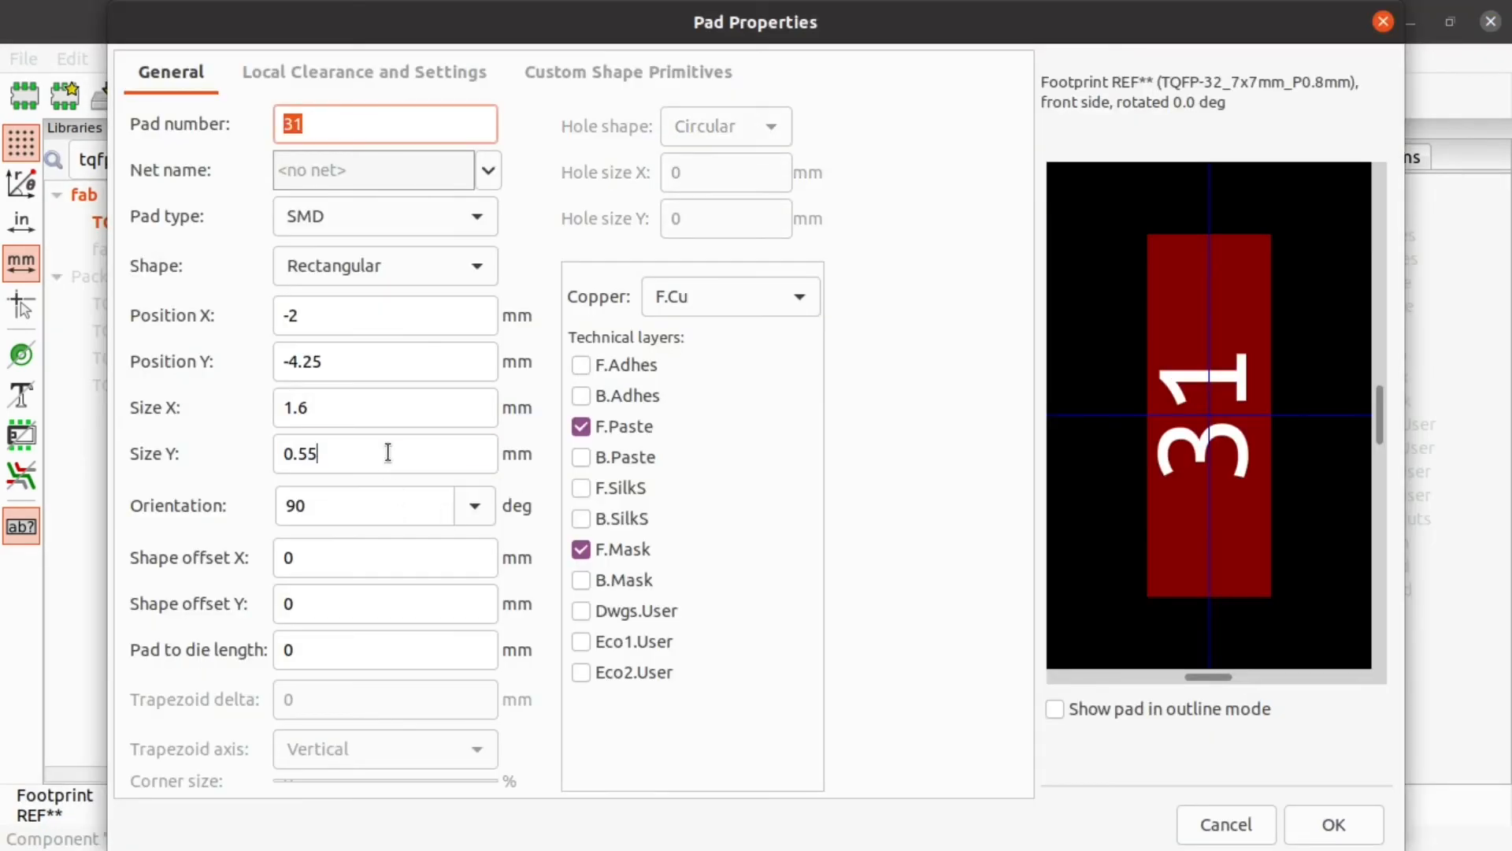
key("BackSpace")
key("Return")
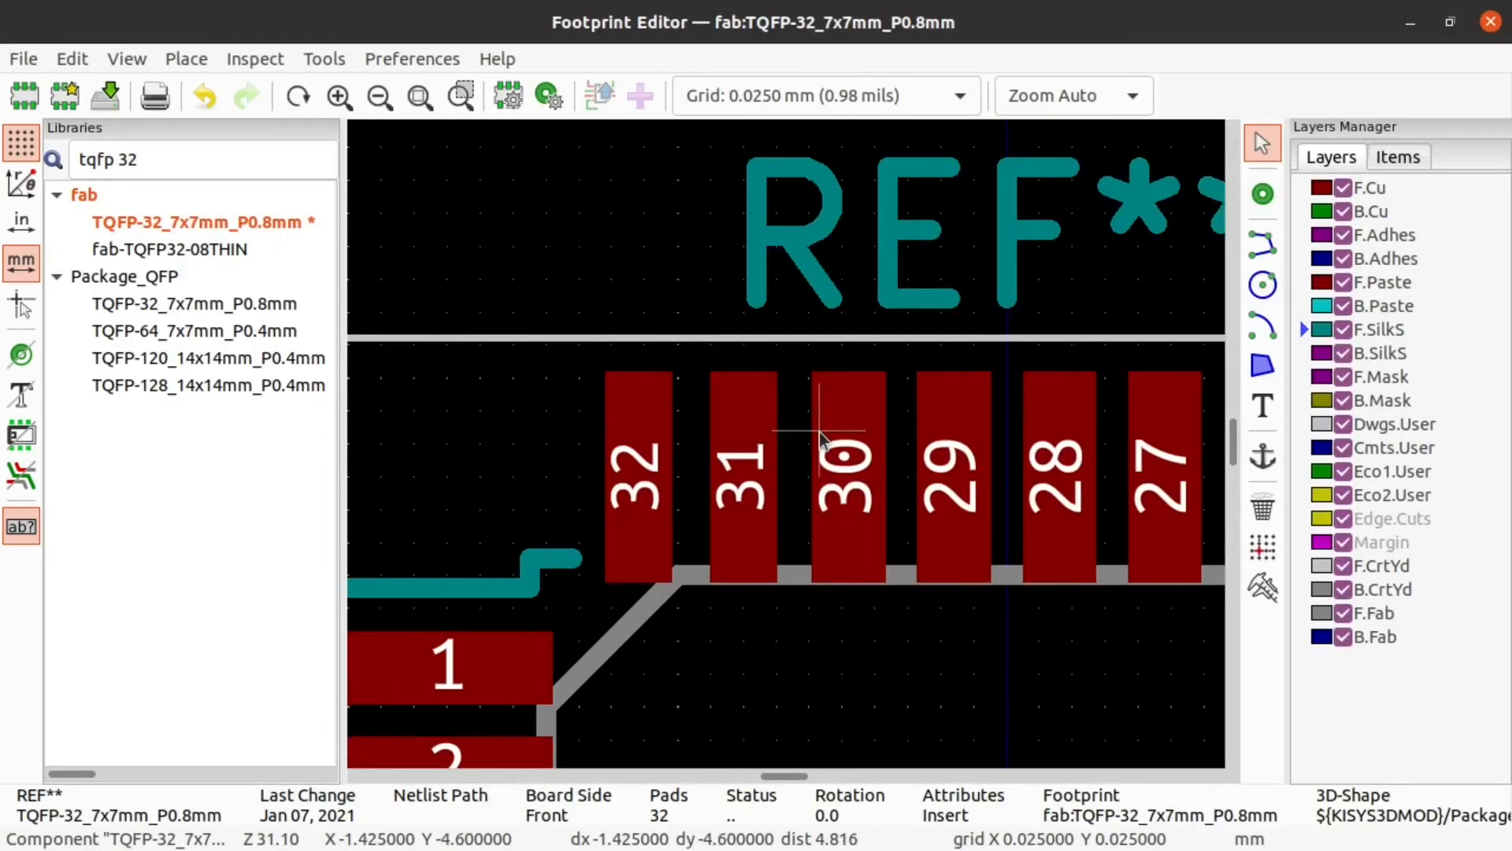
Step: Reduce pad 30 to a Size Y of 0.5 mm as well
middle_click_drag(819, 432, 681, 448)
left_click(712, 434)
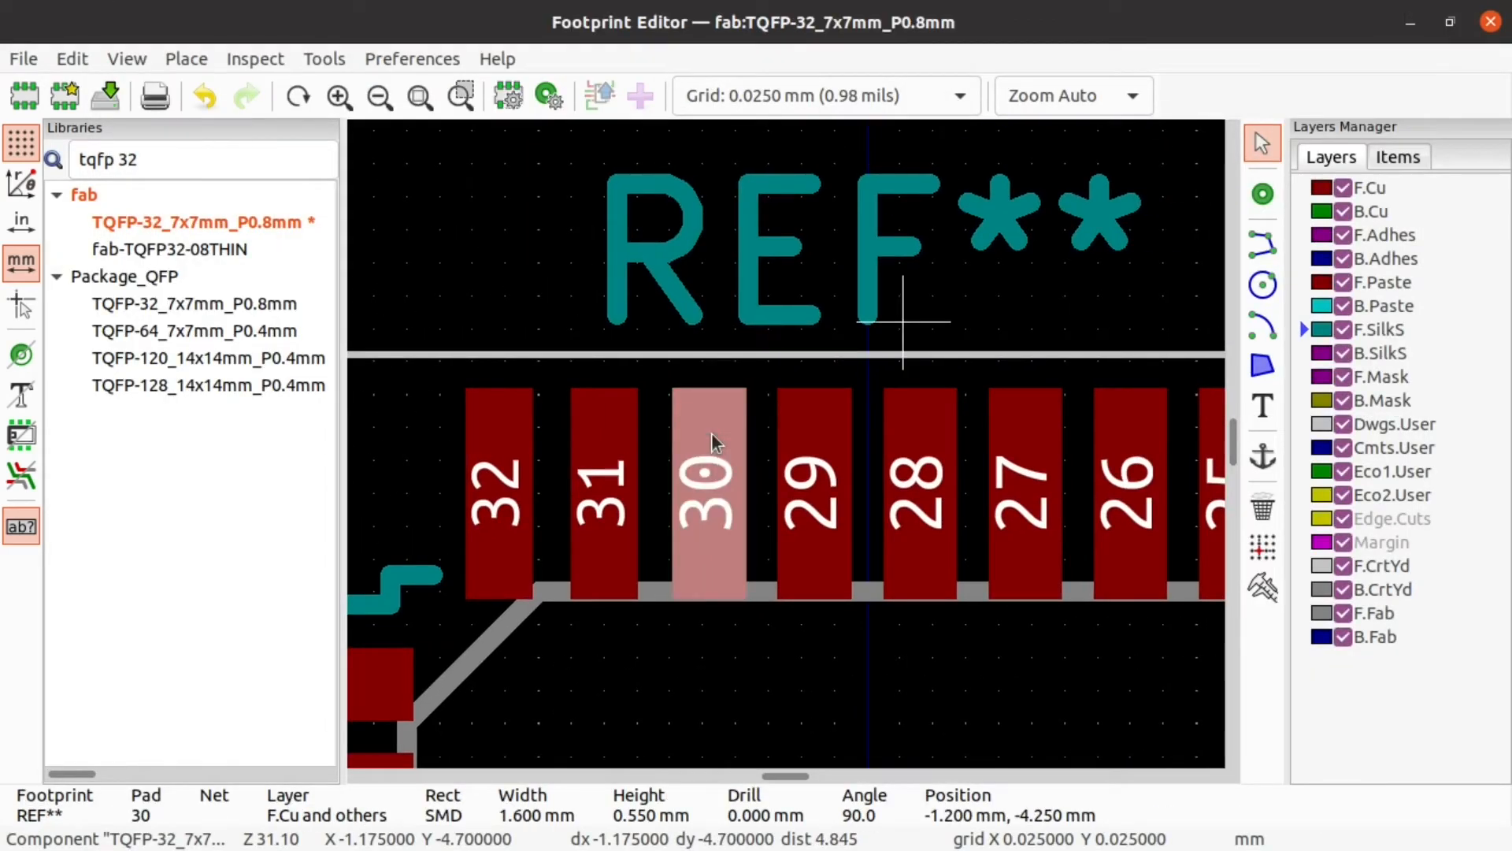
double_click(711, 433)
left_click(398, 462)
key("BackSpace")
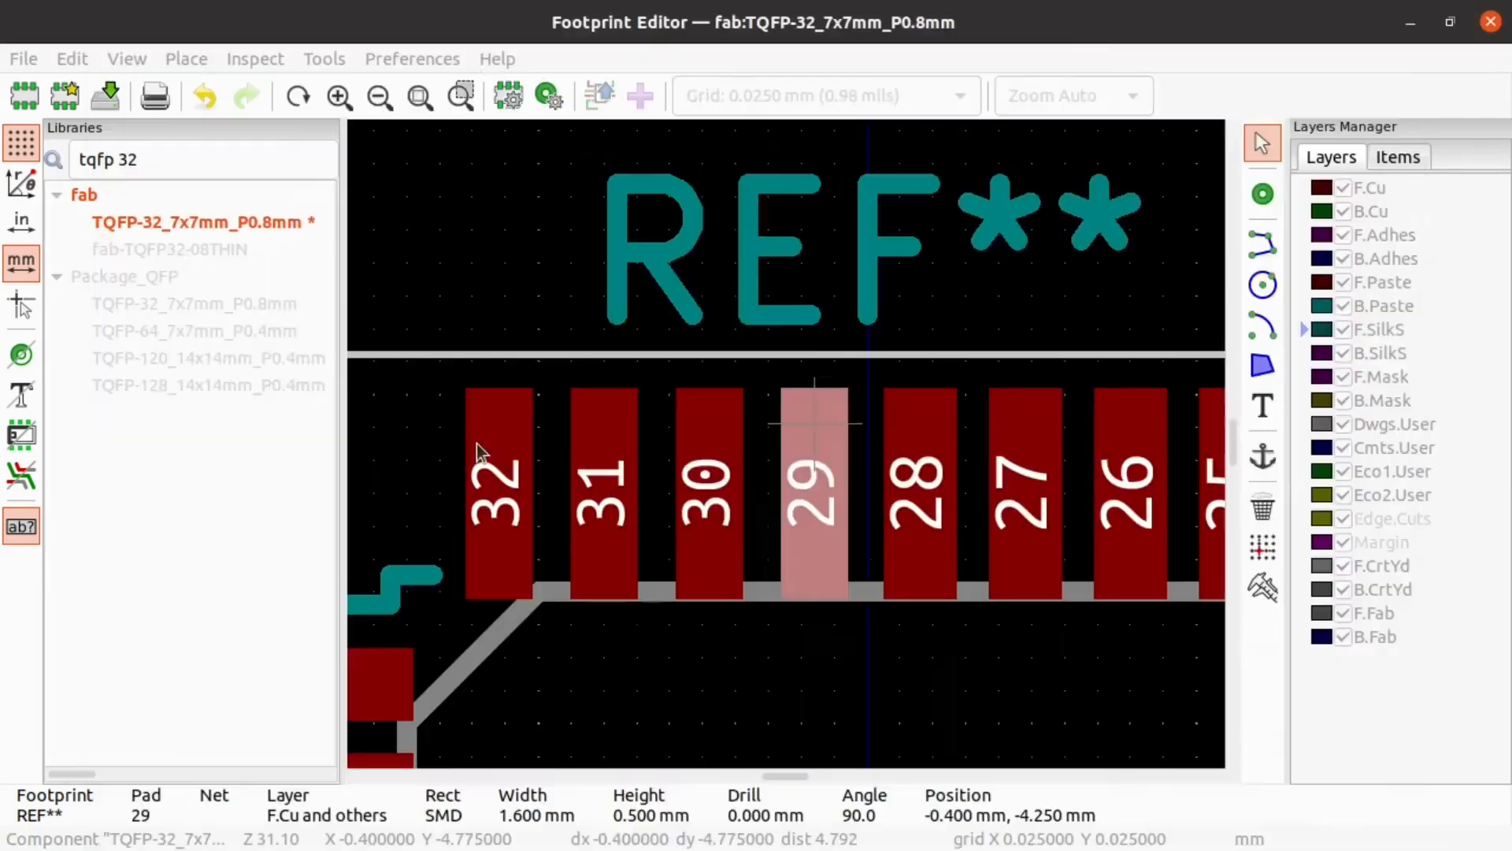
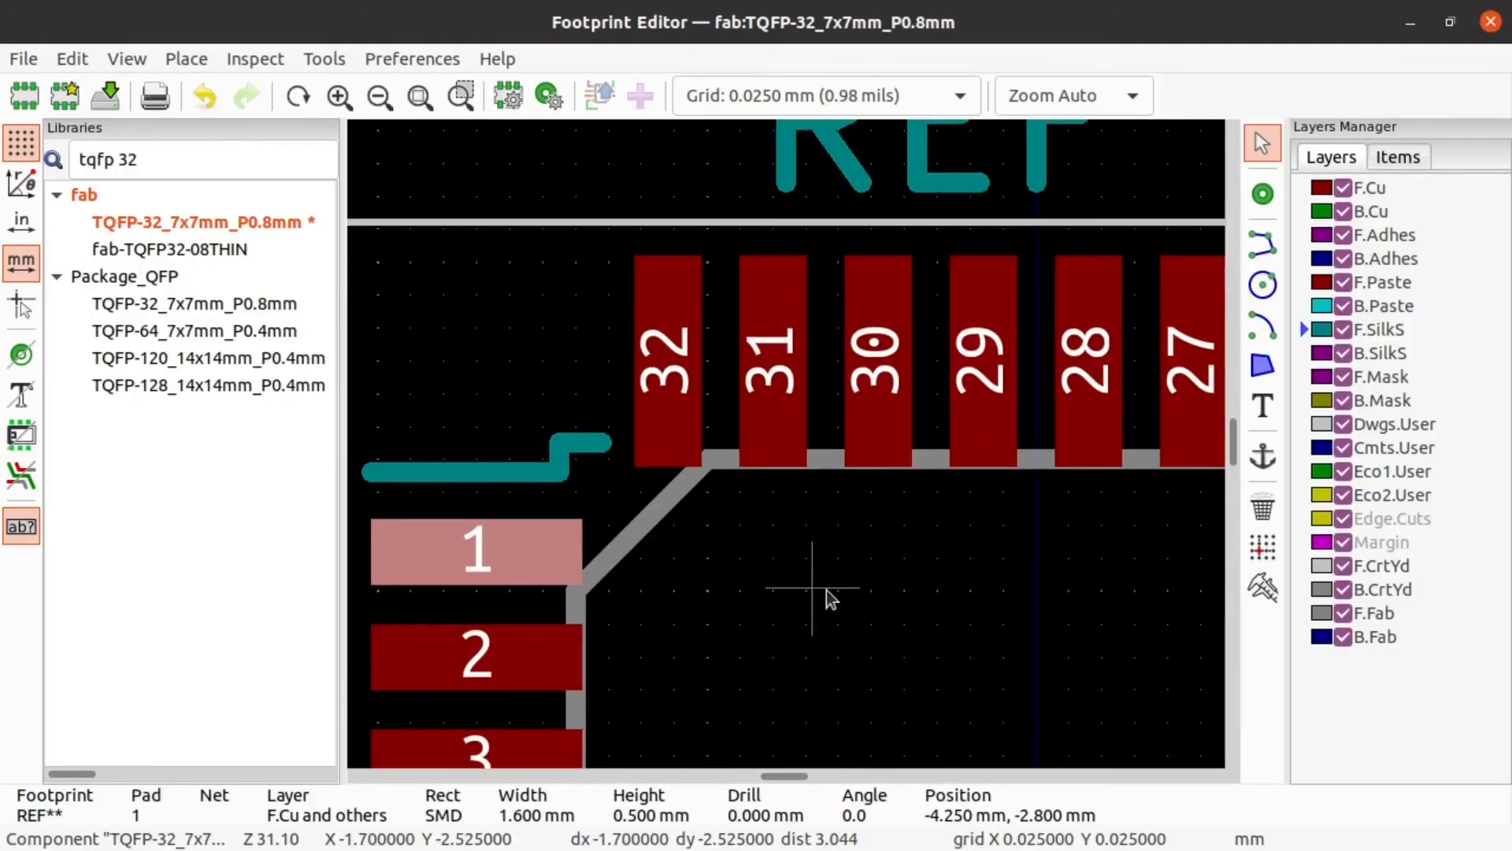
Step: Inspect the narrowed pads and their spacing around the TQFP-32 footprint, especially near the pin 1 corner
scroll(786, 442, "down", 5)
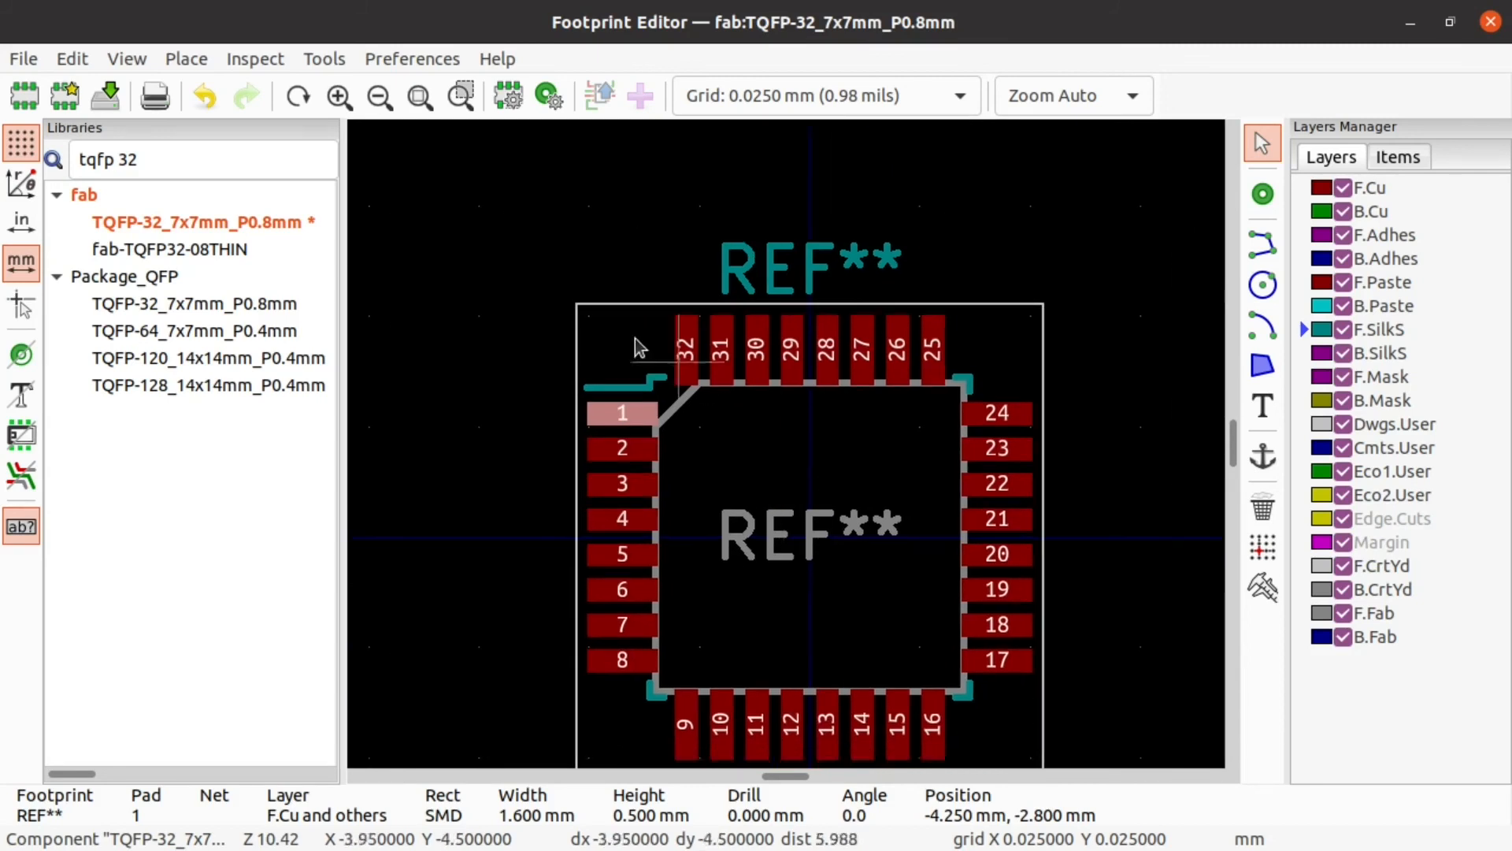
scroll(786, 443, "up", 2)
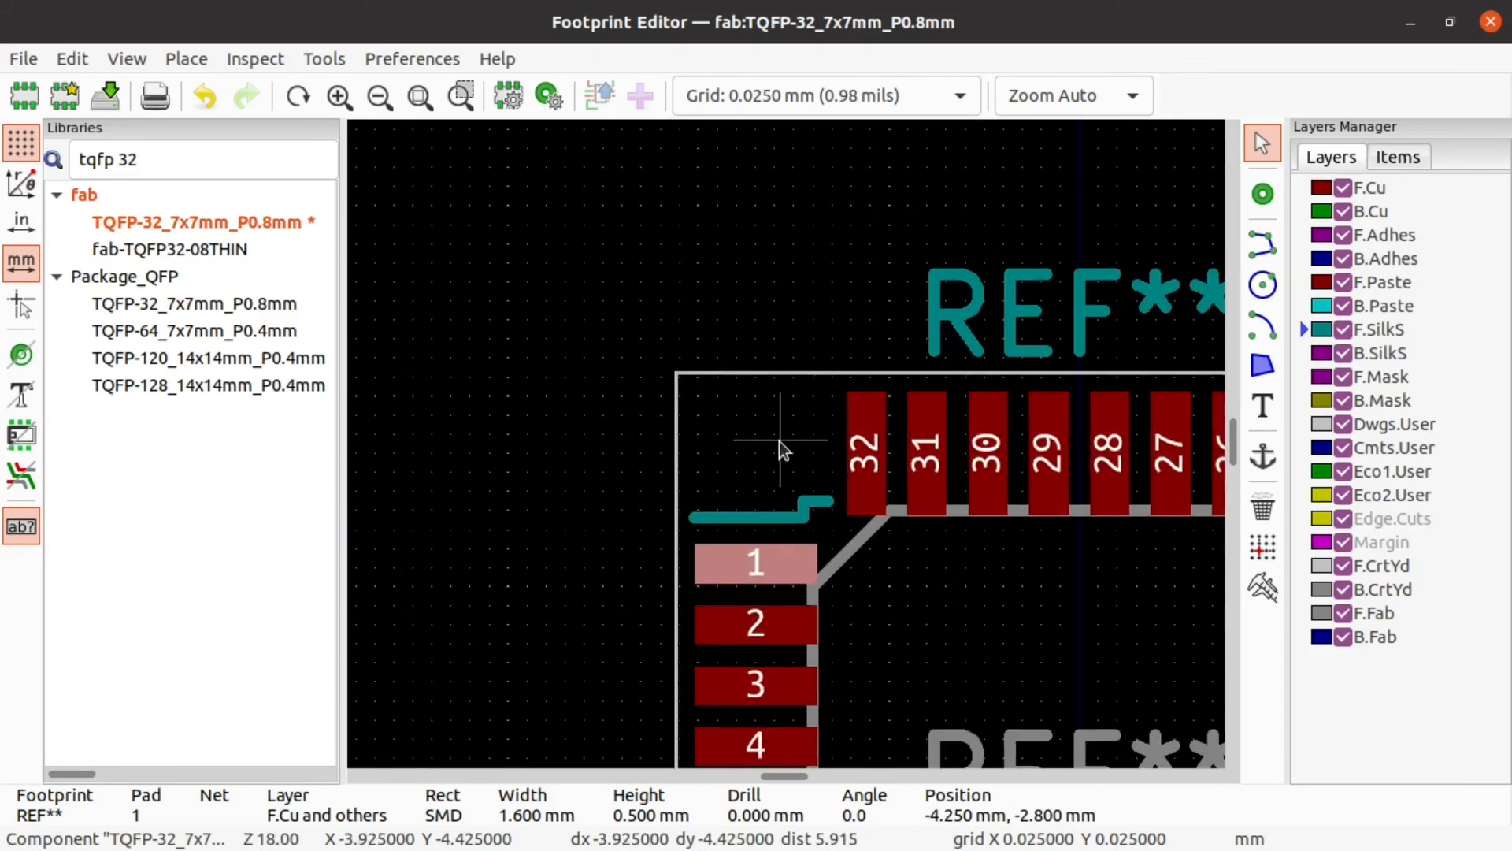
middle_click_drag(778, 440, 597, 359)
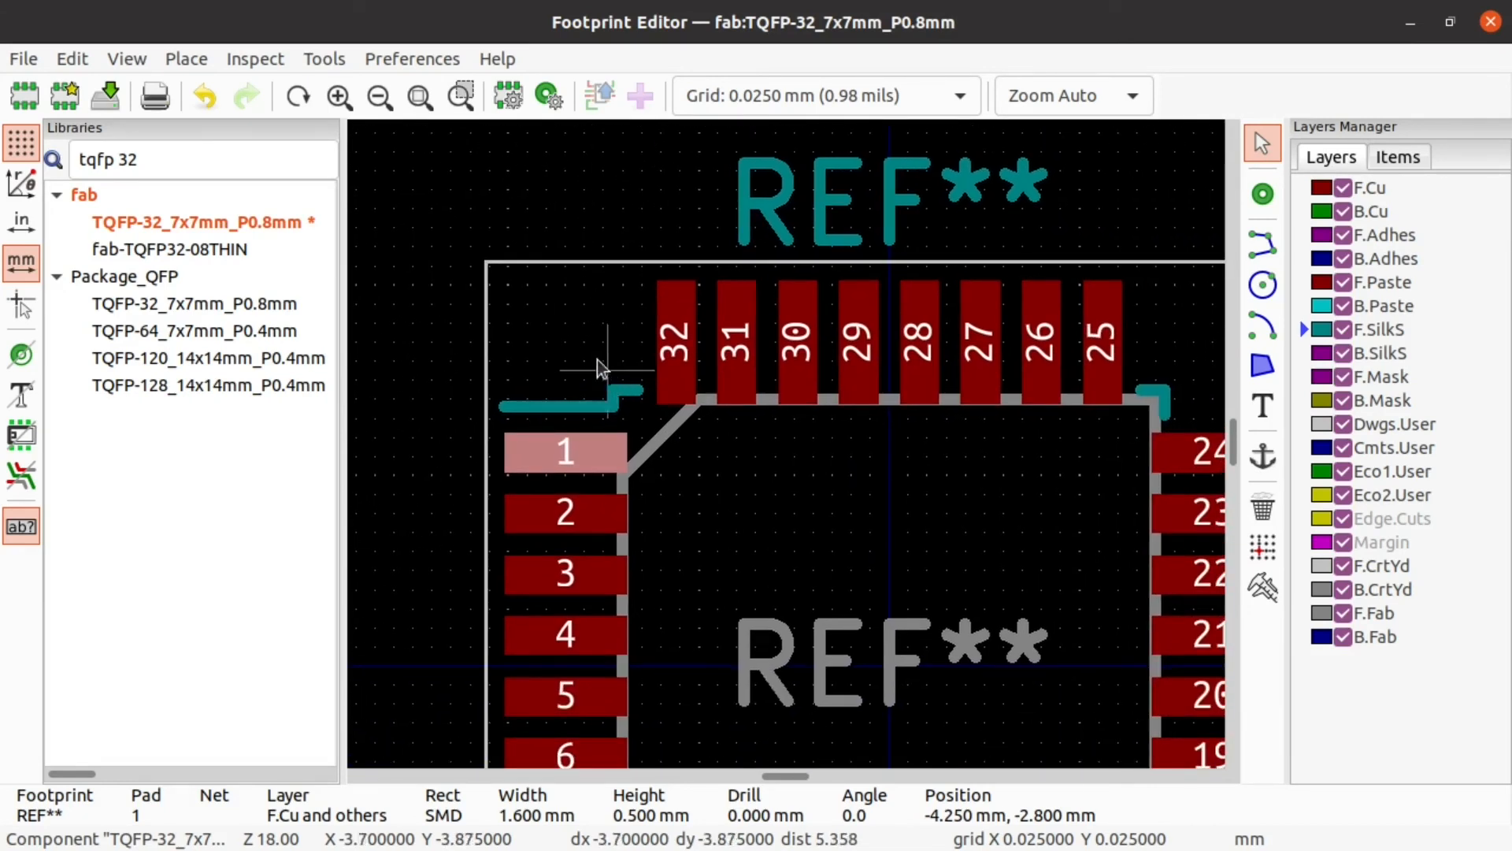
scroll(594, 355, "down", 2)
scroll(748, 400, "up", 2)
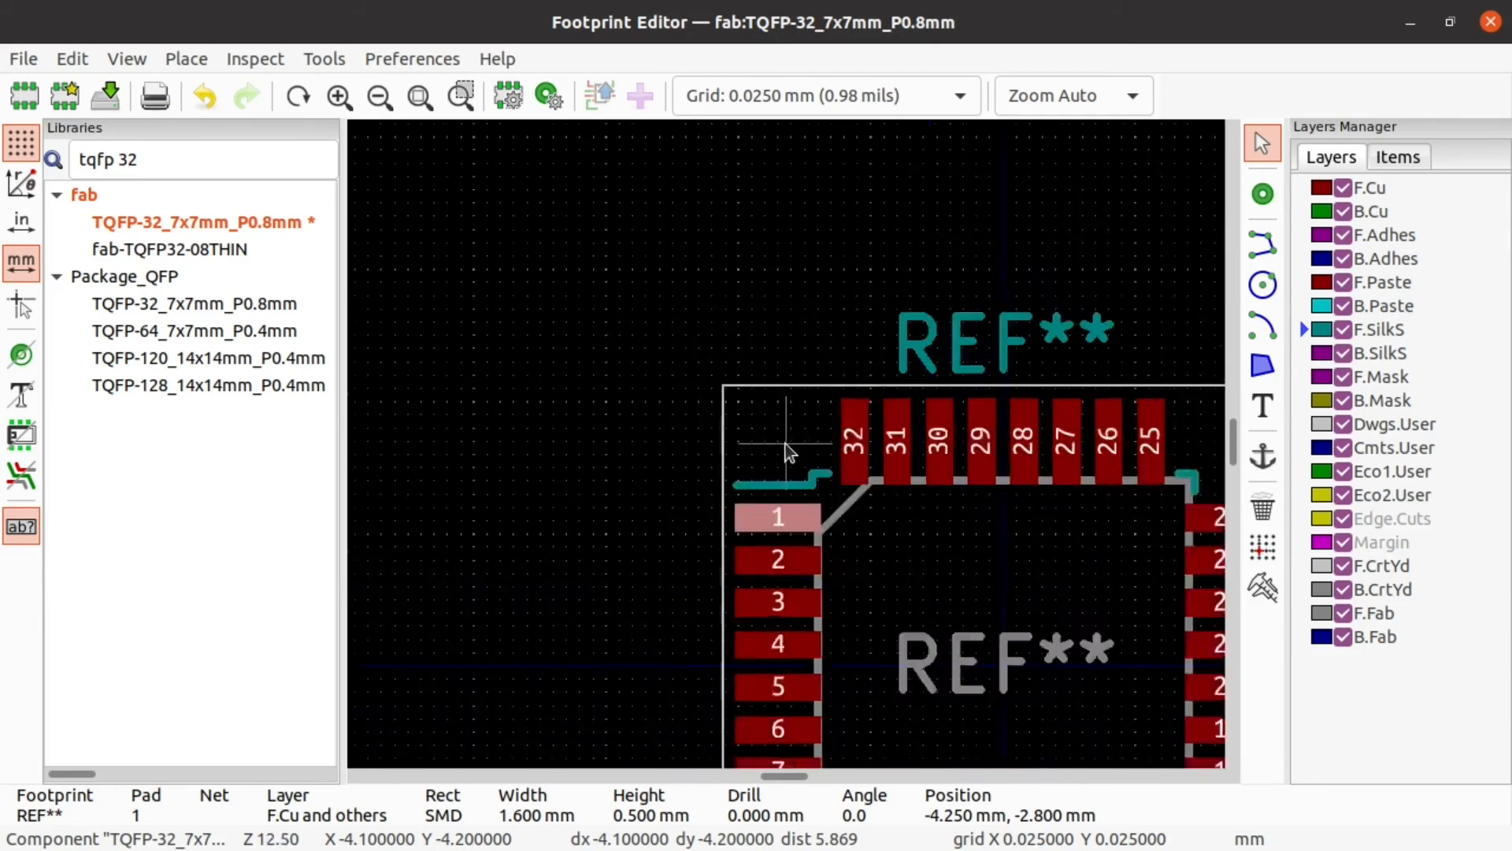
scroll(688, 499, "up", 1)
scroll(688, 499, "down", 2)
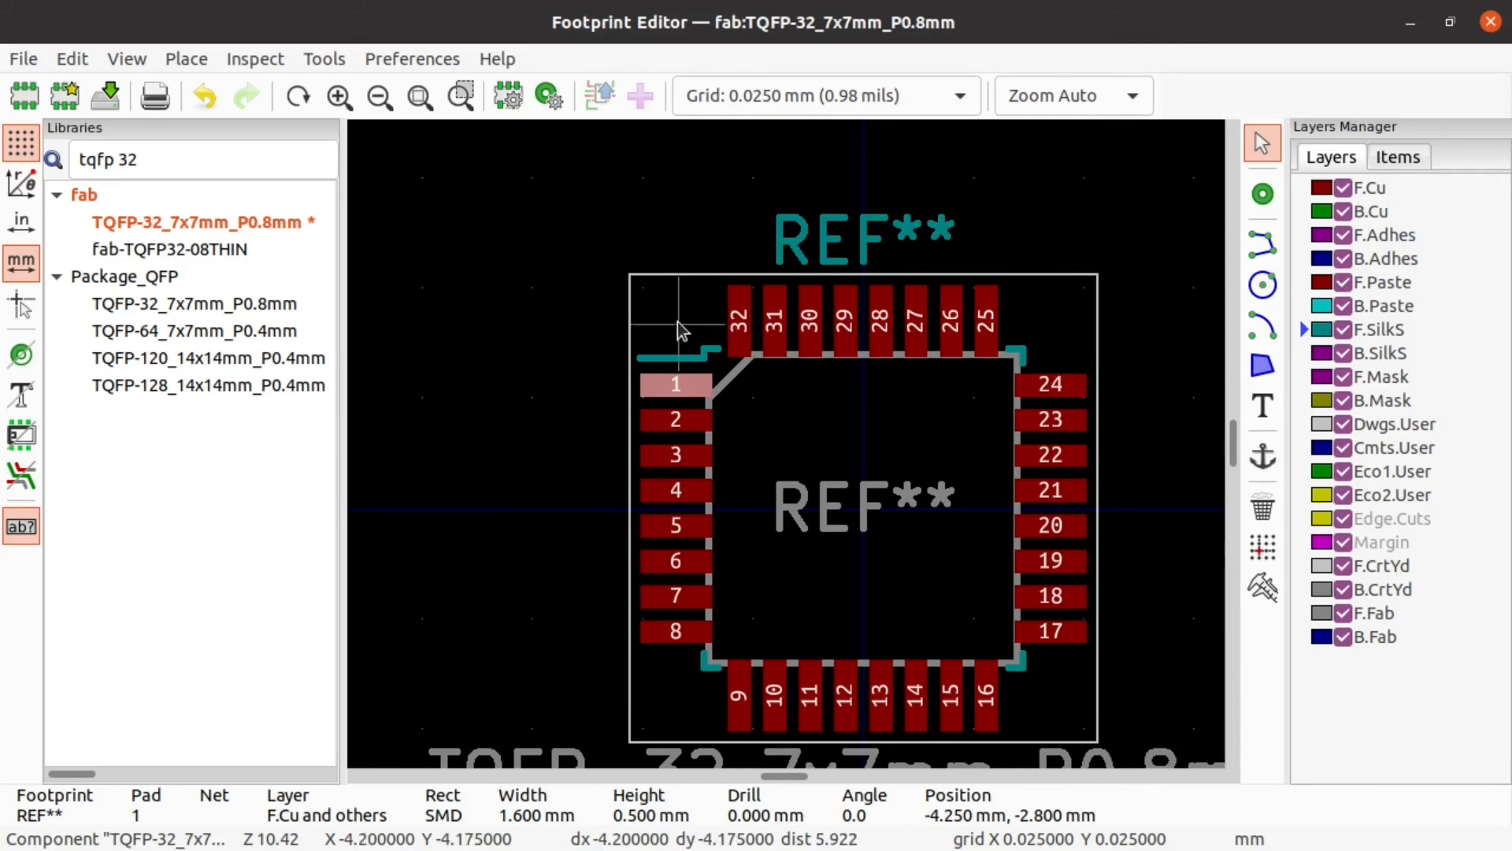
Step: Draw a pin 1 marker circle with a radius of about 0.25 mm on F.SilkS above pad 1, beside pad 32
scroll(786, 446, "up", 2)
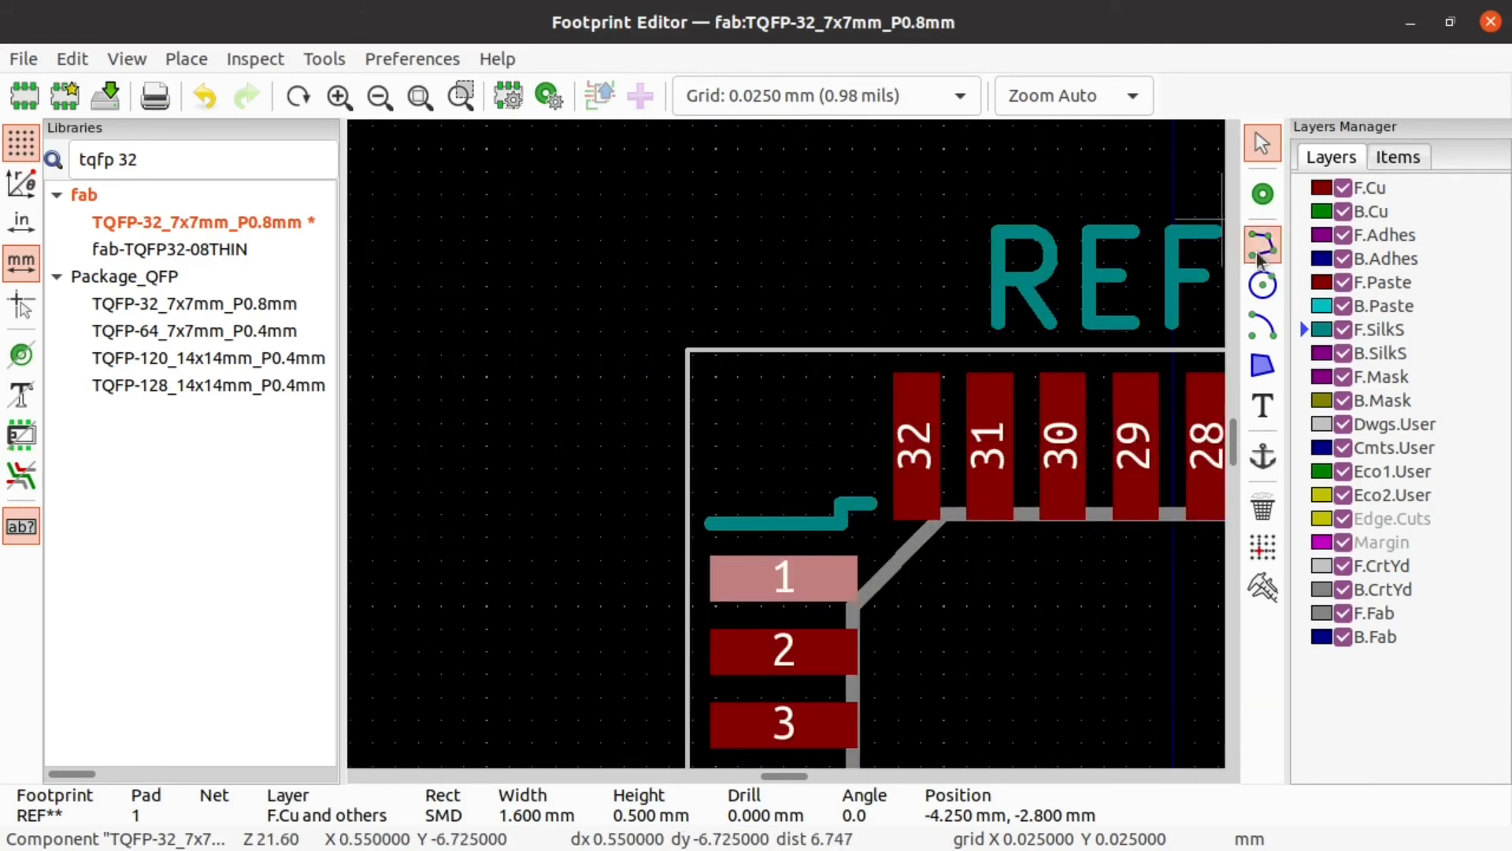
left_click(1263, 284)
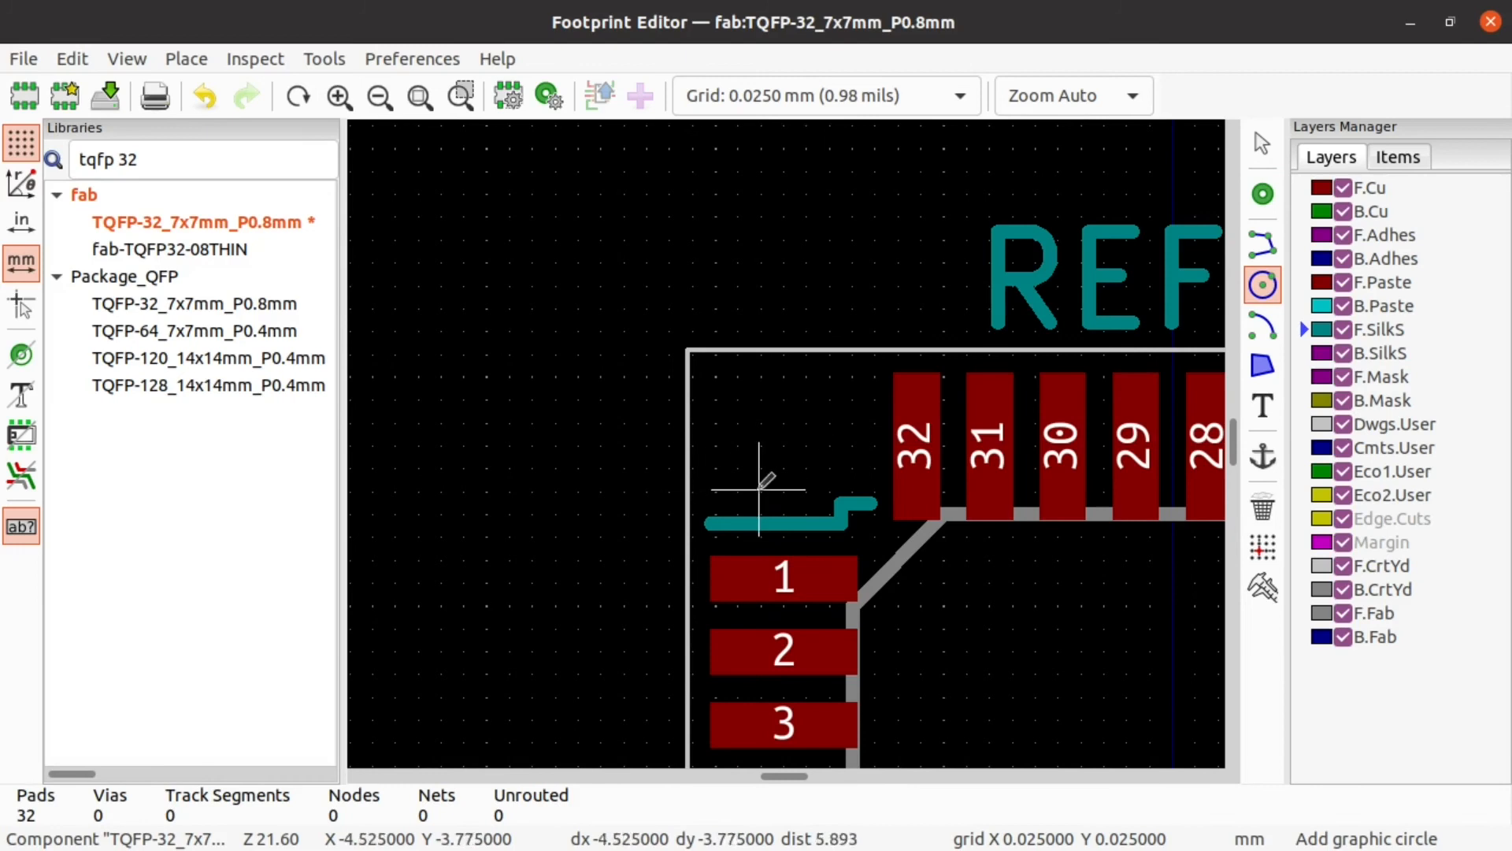
scroll(768, 504, "up", 1)
left_click(805, 393)
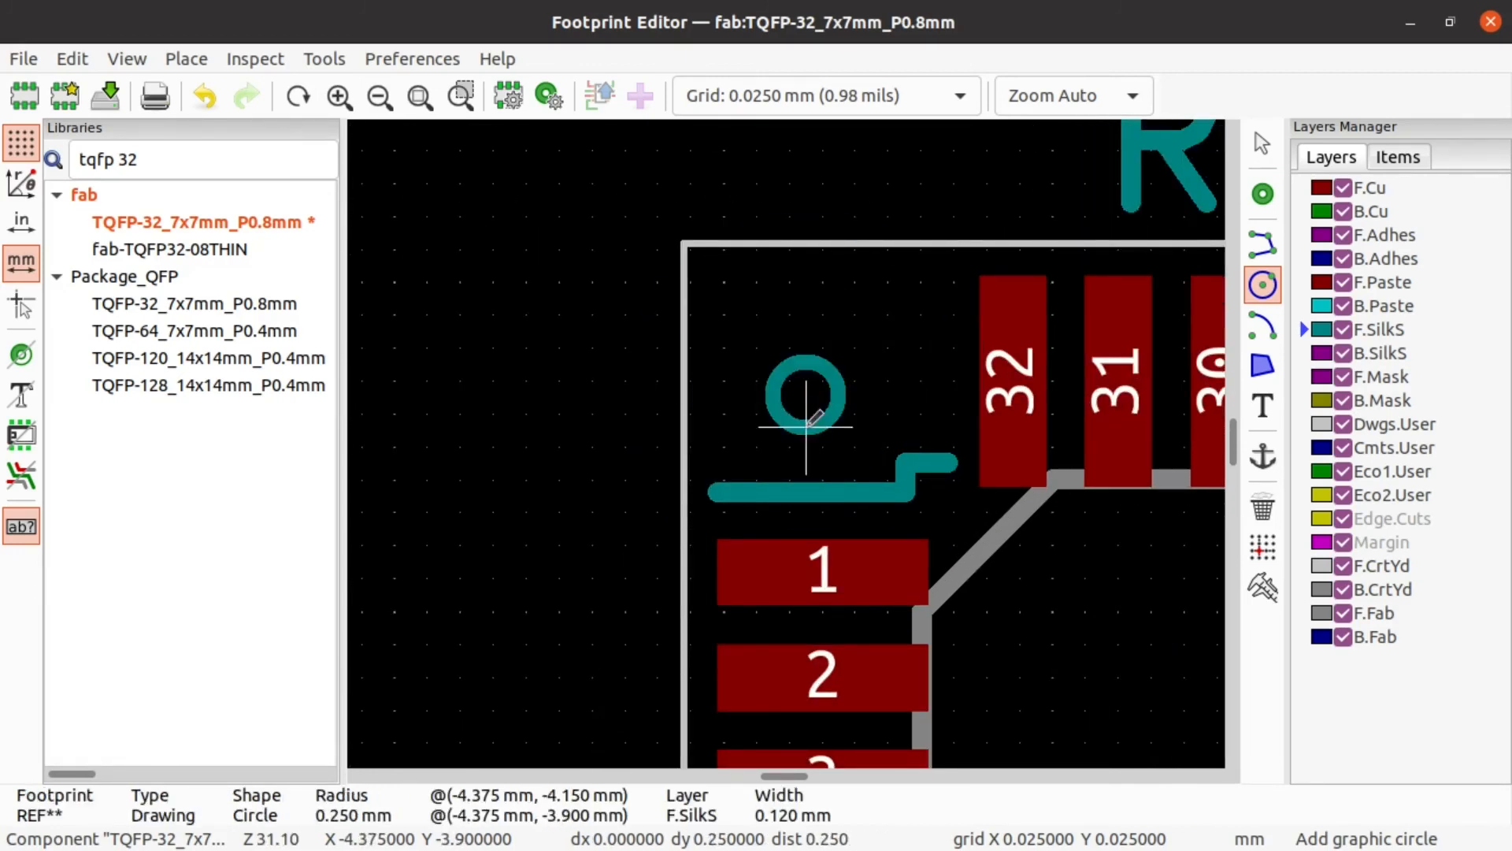
left_click(825, 419)
scroll(786, 442, "down", 2)
middle_click_drag(960, 526, 719, 335)
left_click(1234, 128)
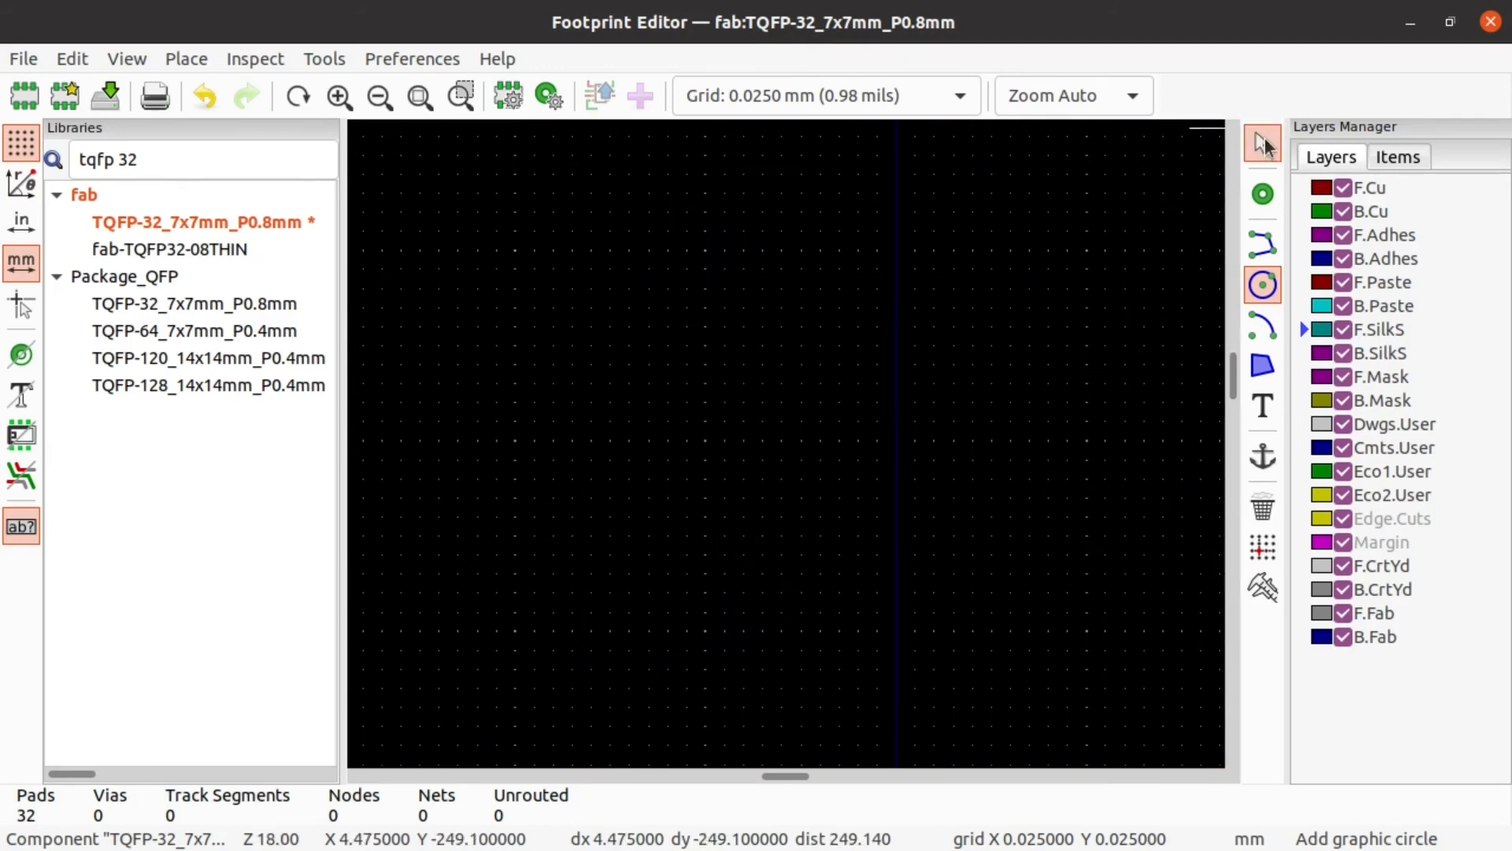
left_click(1264, 145)
scroll(904, 347, "down", 2)
scroll(786, 443, "down", 3)
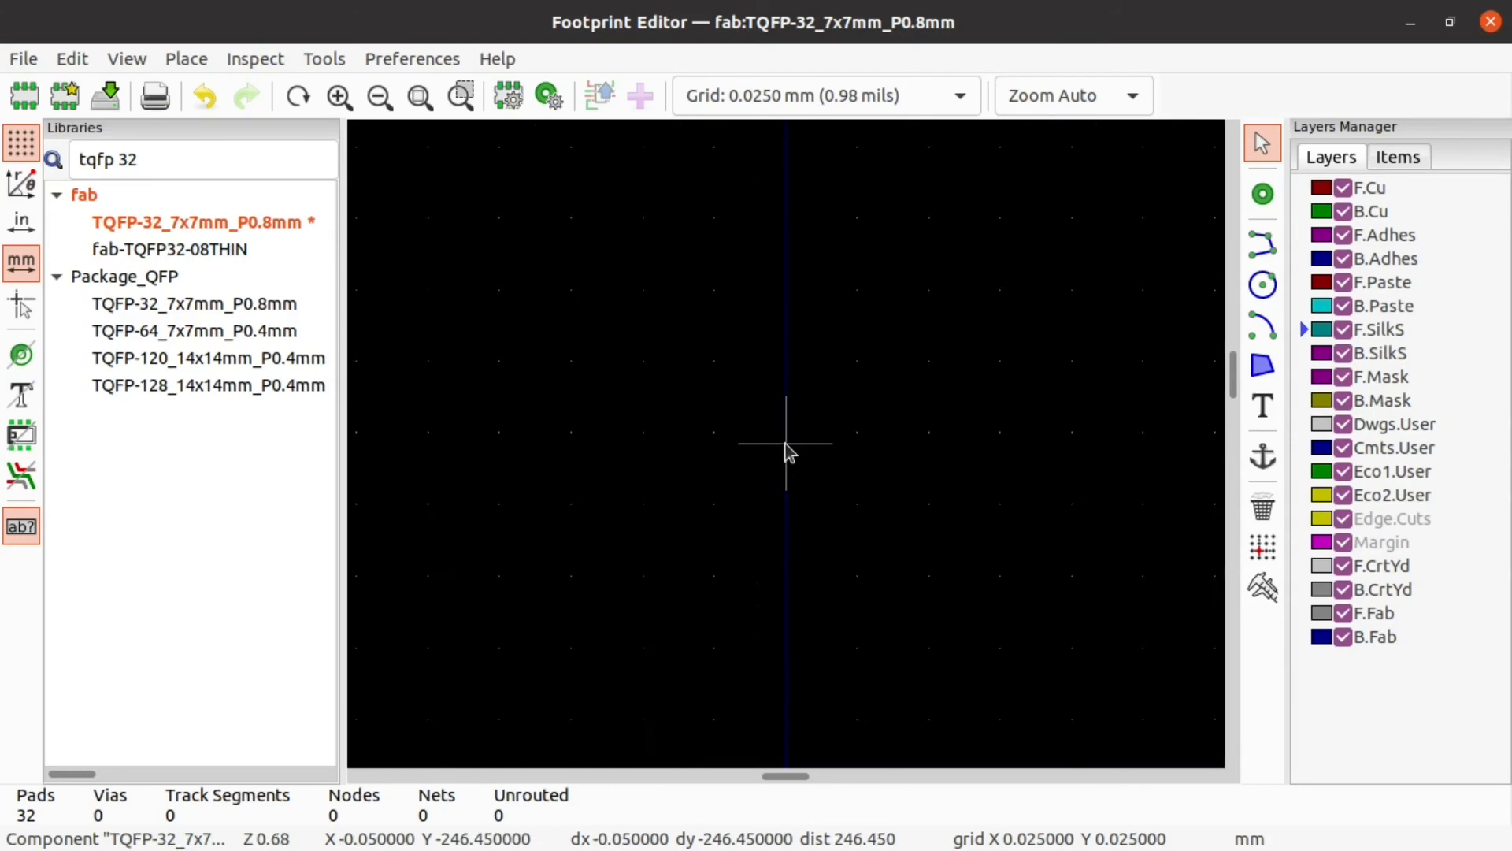
scroll(786, 717, "up", 2)
scroll(782, 429, "up", 3)
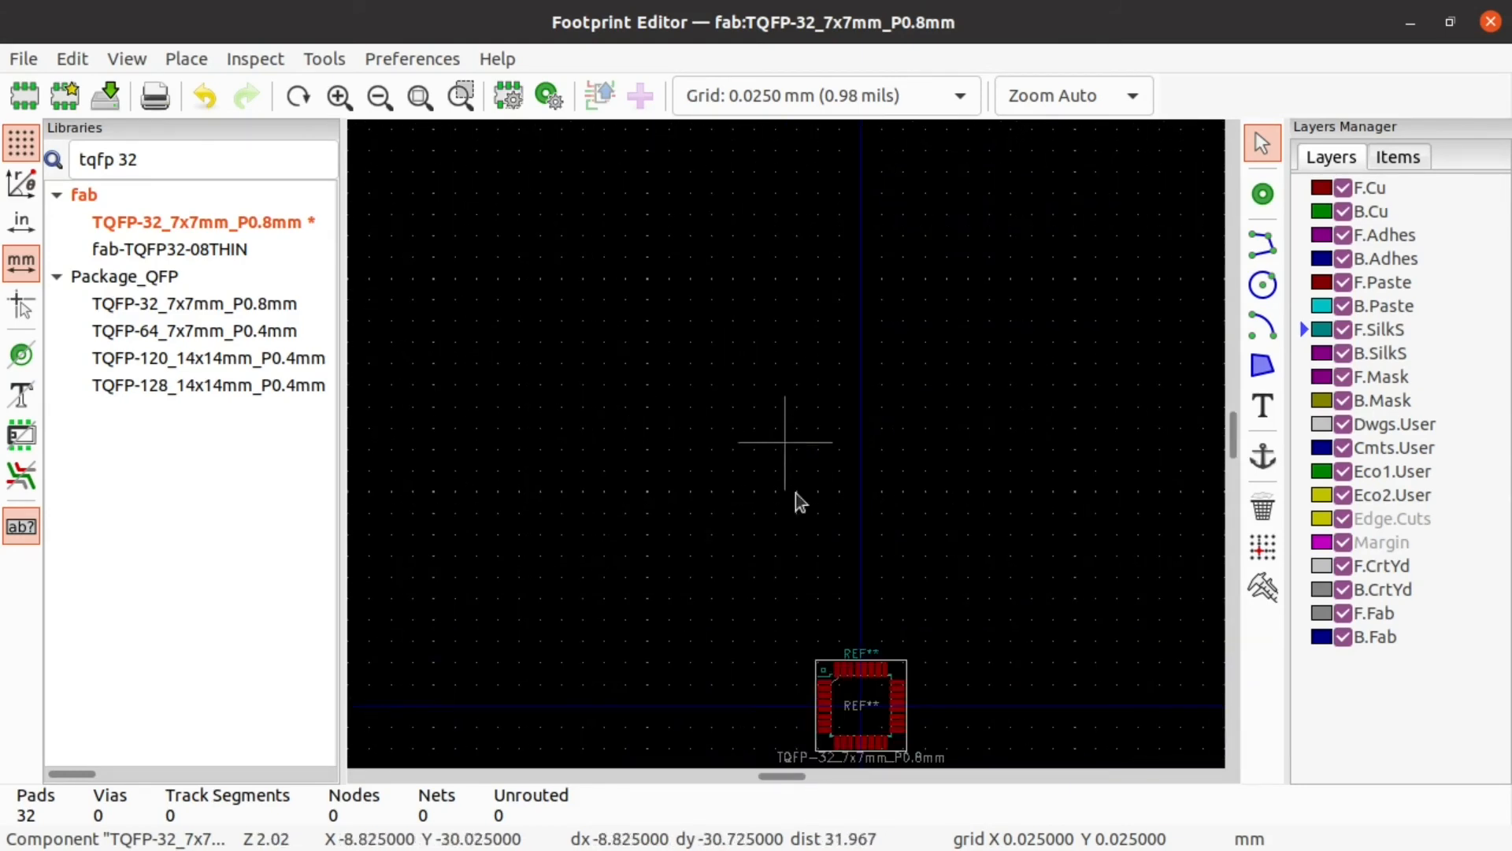
scroll(864, 723, "up", 3)
scroll(789, 453, "up", 3)
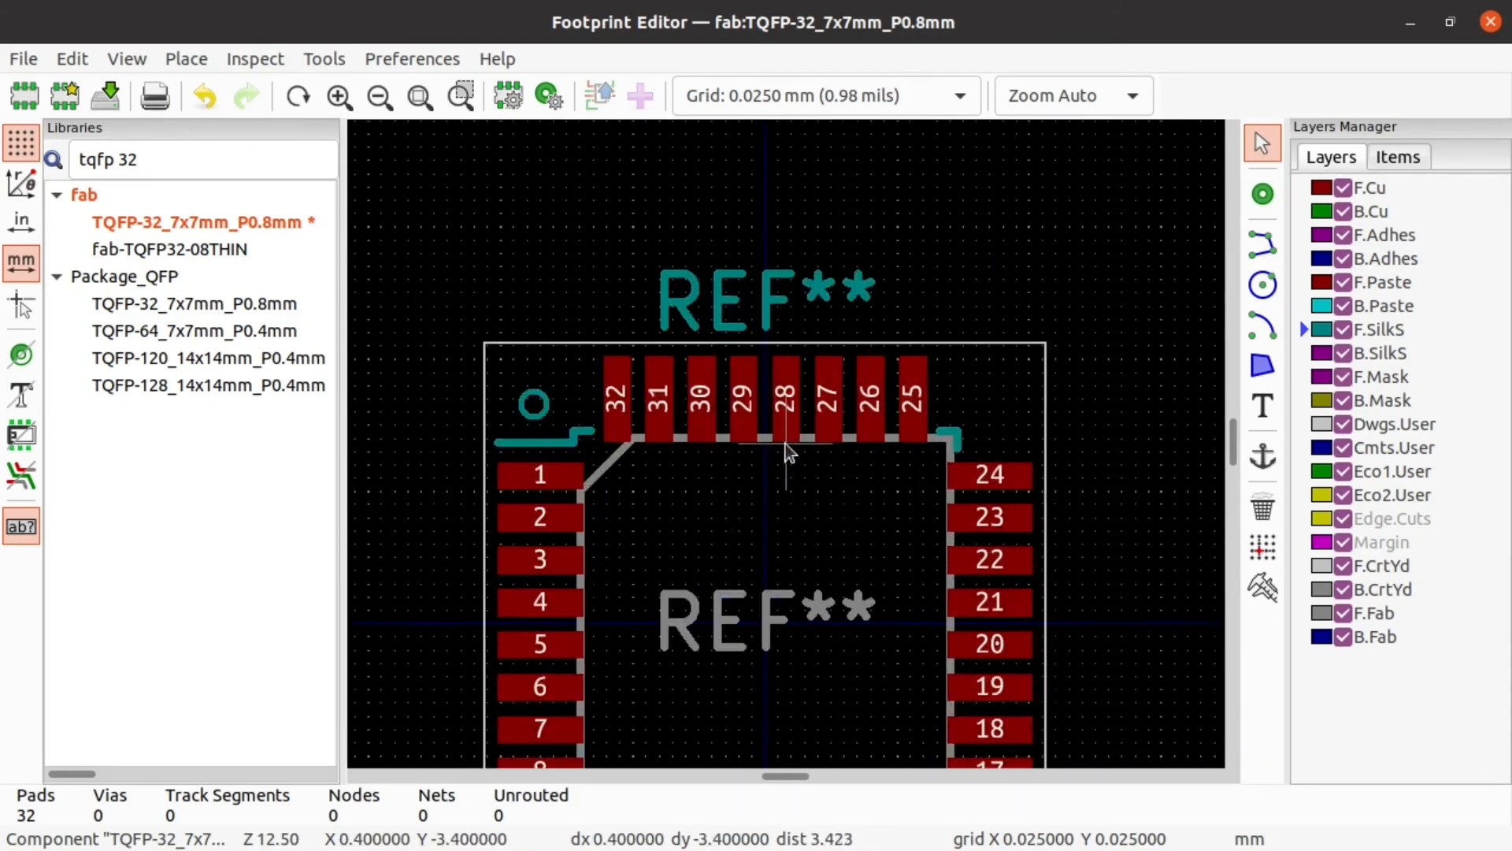
Step: Examine the silkscreen reference text, the silkscreen corner marks and the fabrication outline around the pads
scroll(828, 291, "down", 2)
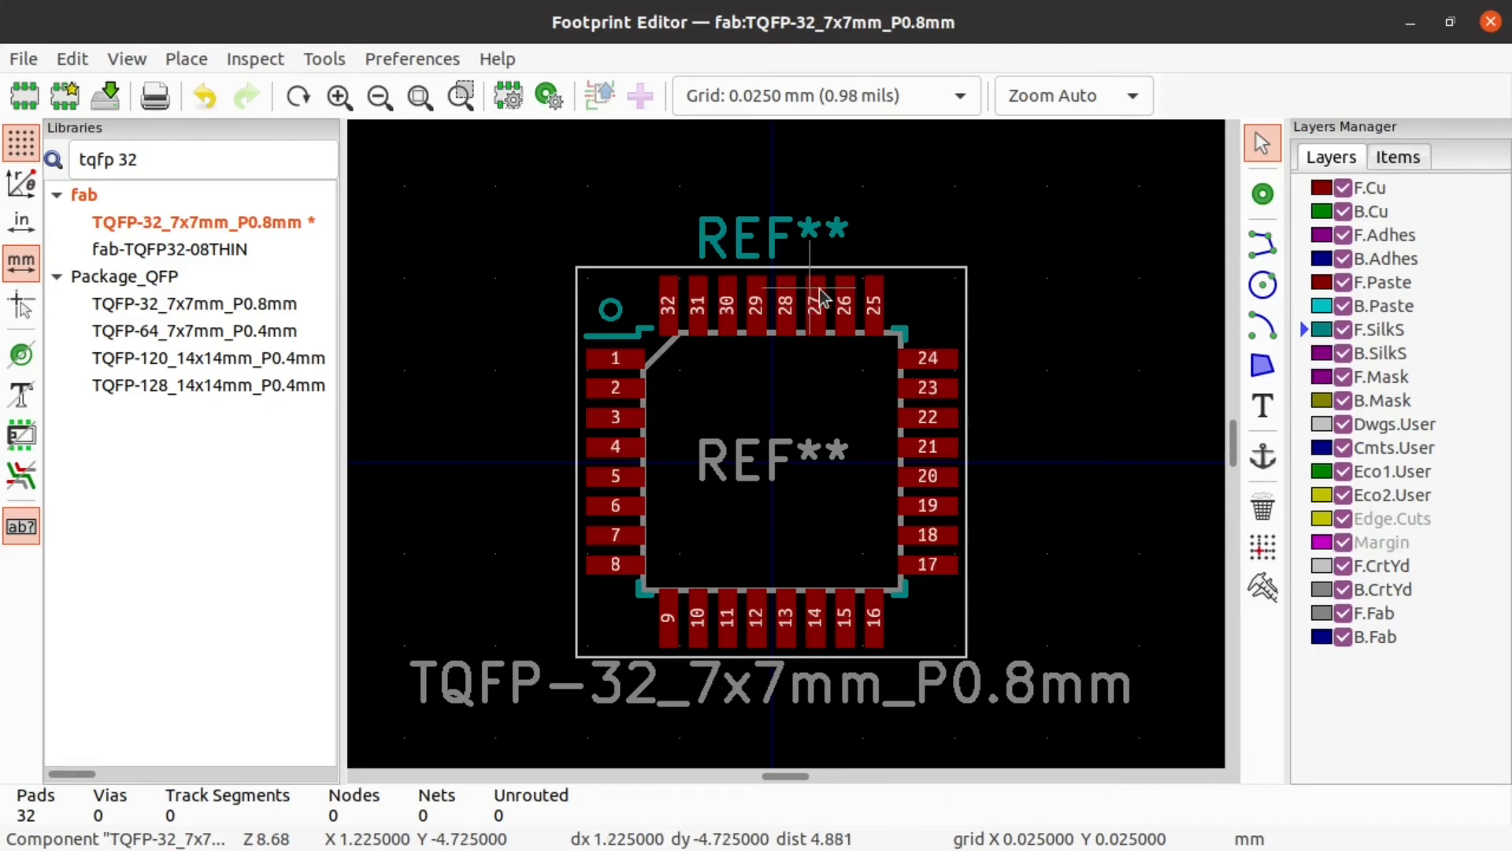
scroll(810, 293, "up", 2)
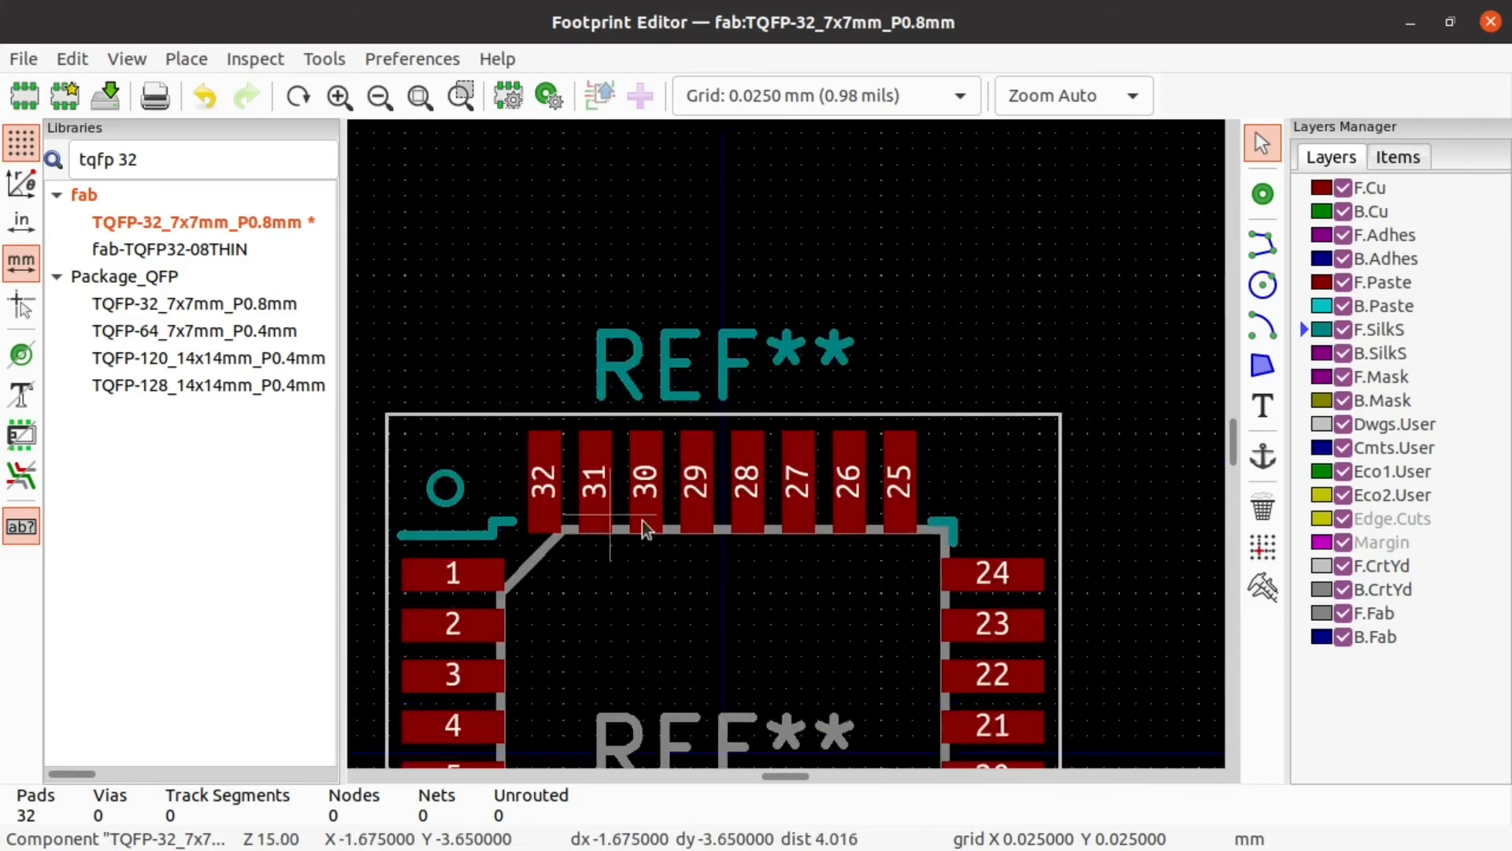
scroll(644, 529, "up", 1)
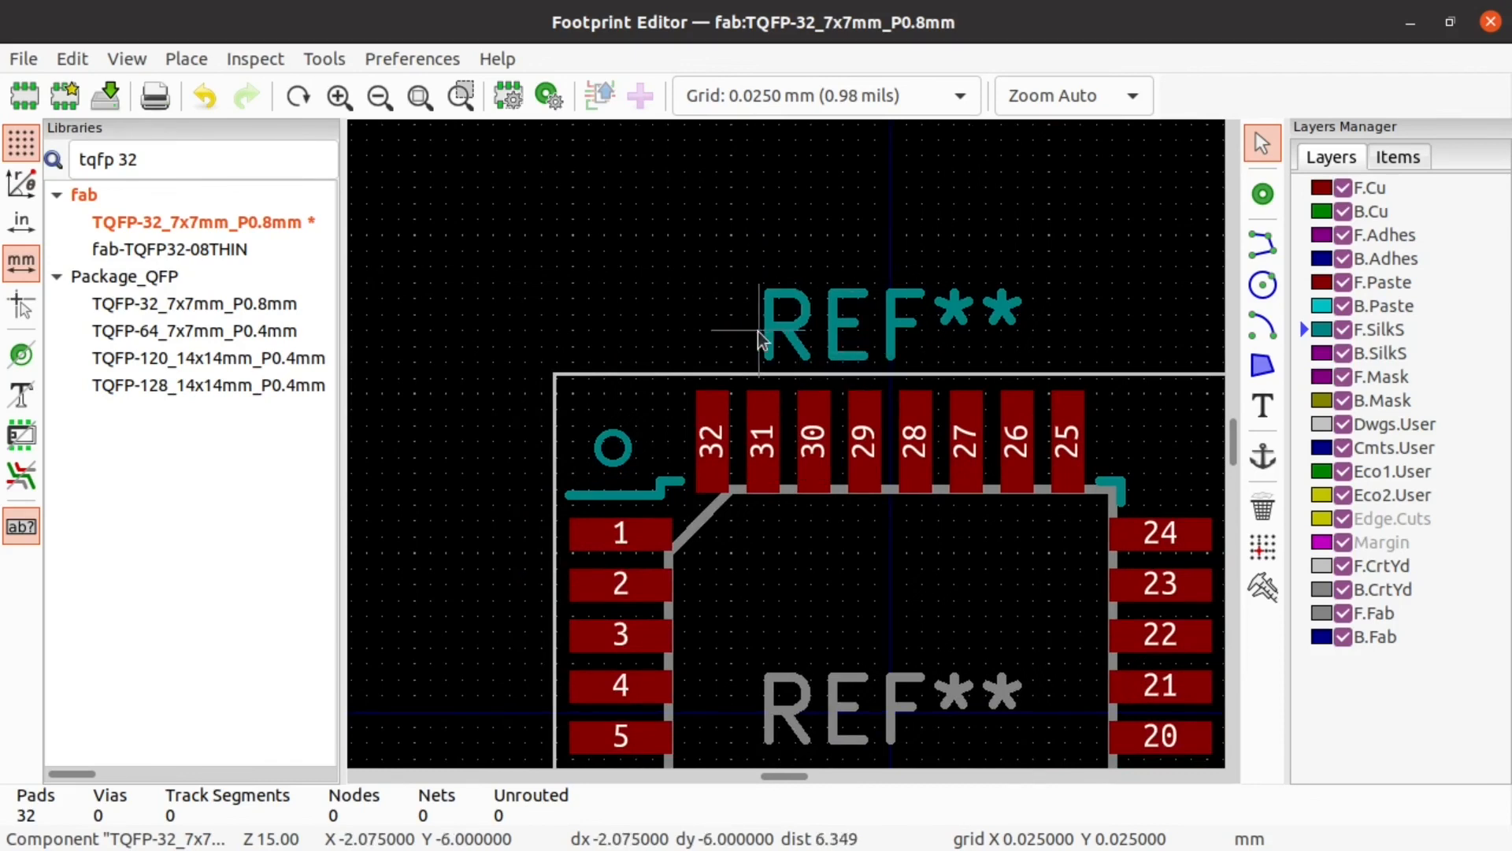
left_click(867, 331)
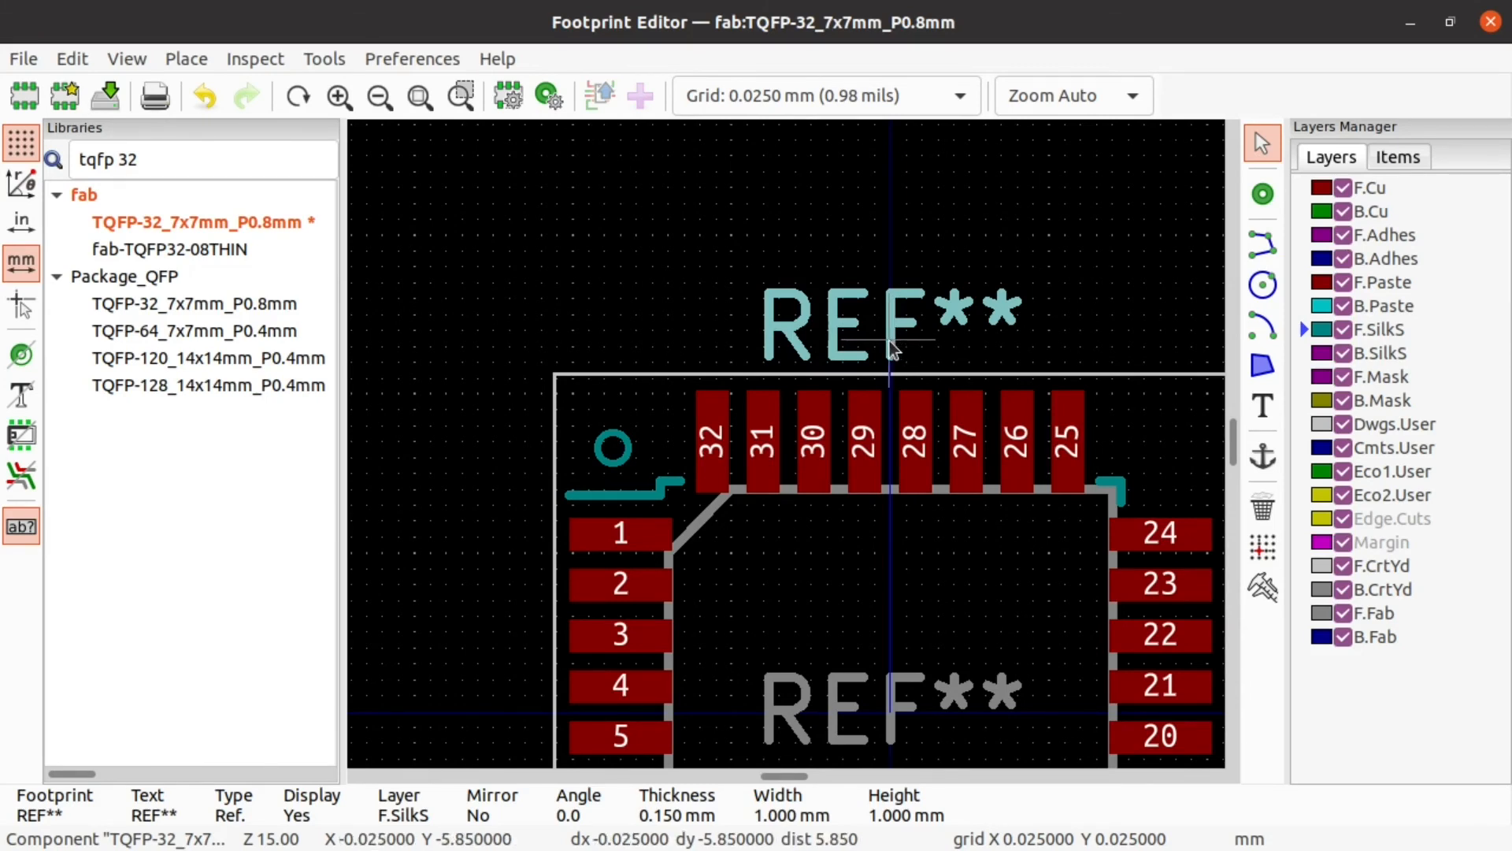
scroll(890, 349, "down", 1)
scroll(791, 448, "up", 1)
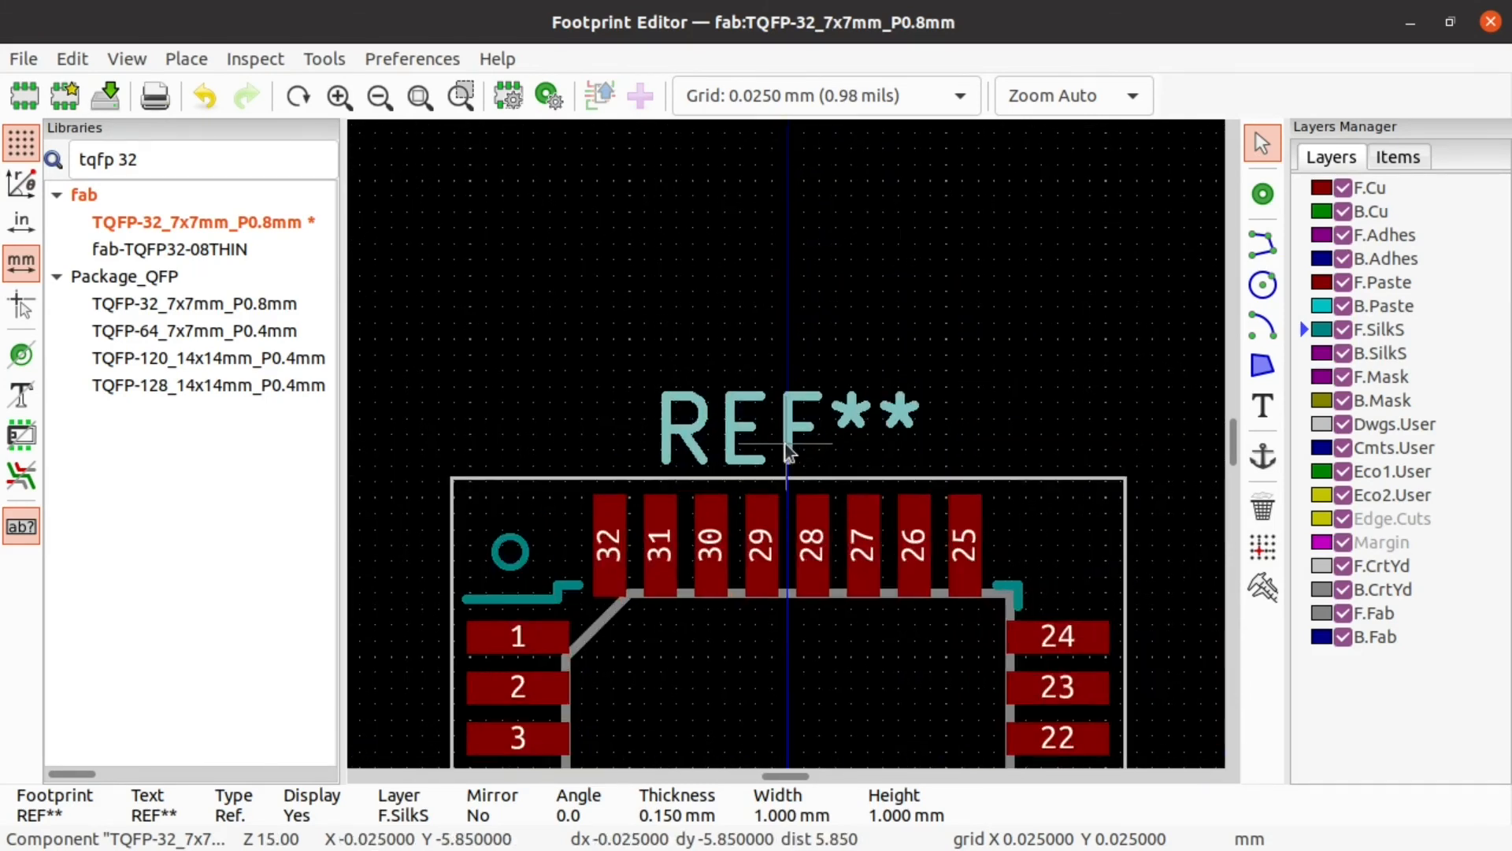
middle_click_drag(823, 649, 800, 486)
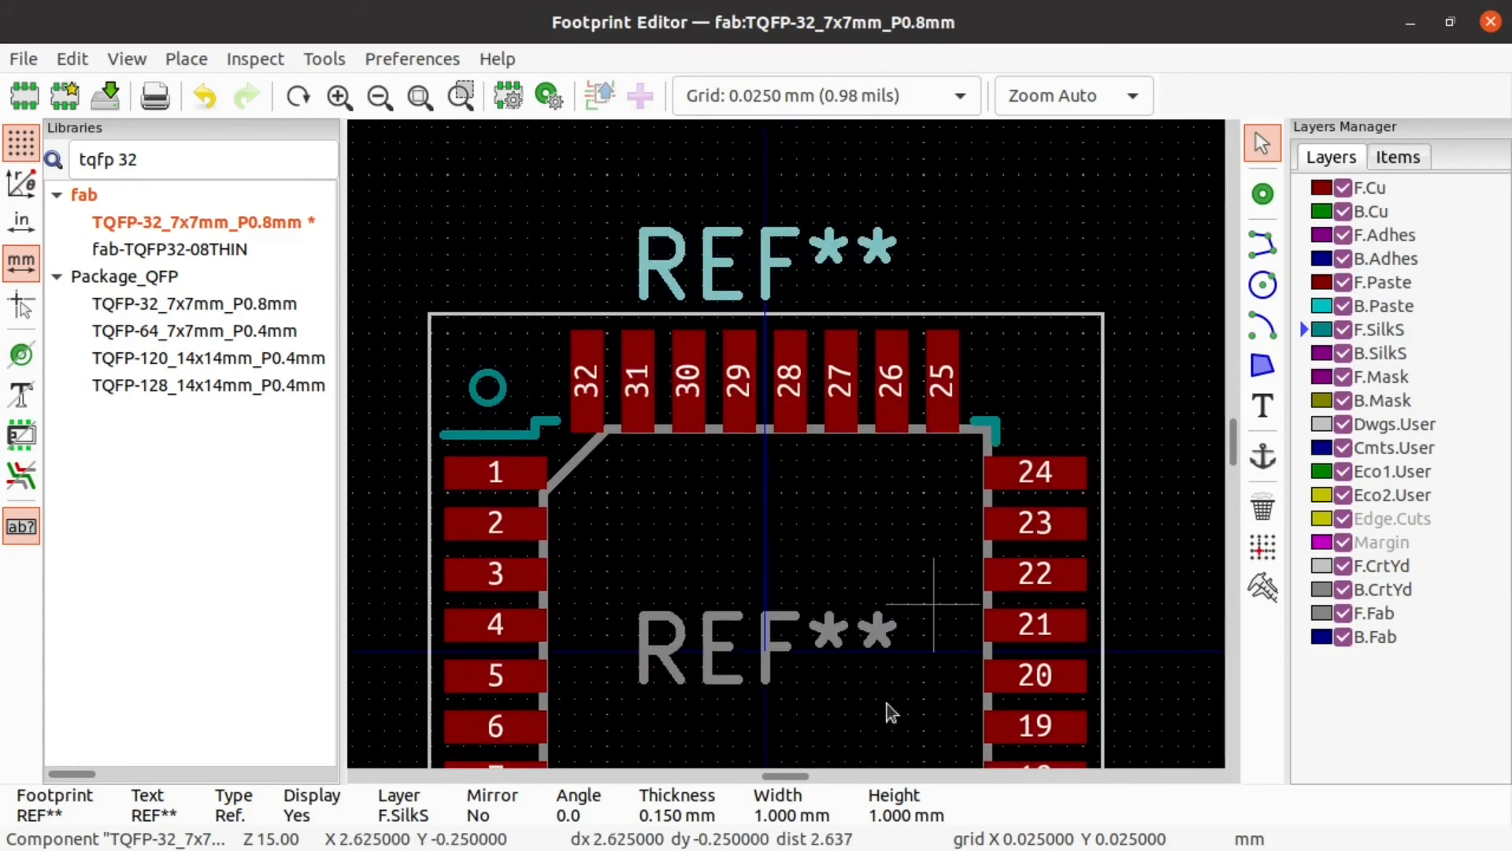
middle_click_drag(813, 655, 891, 453)
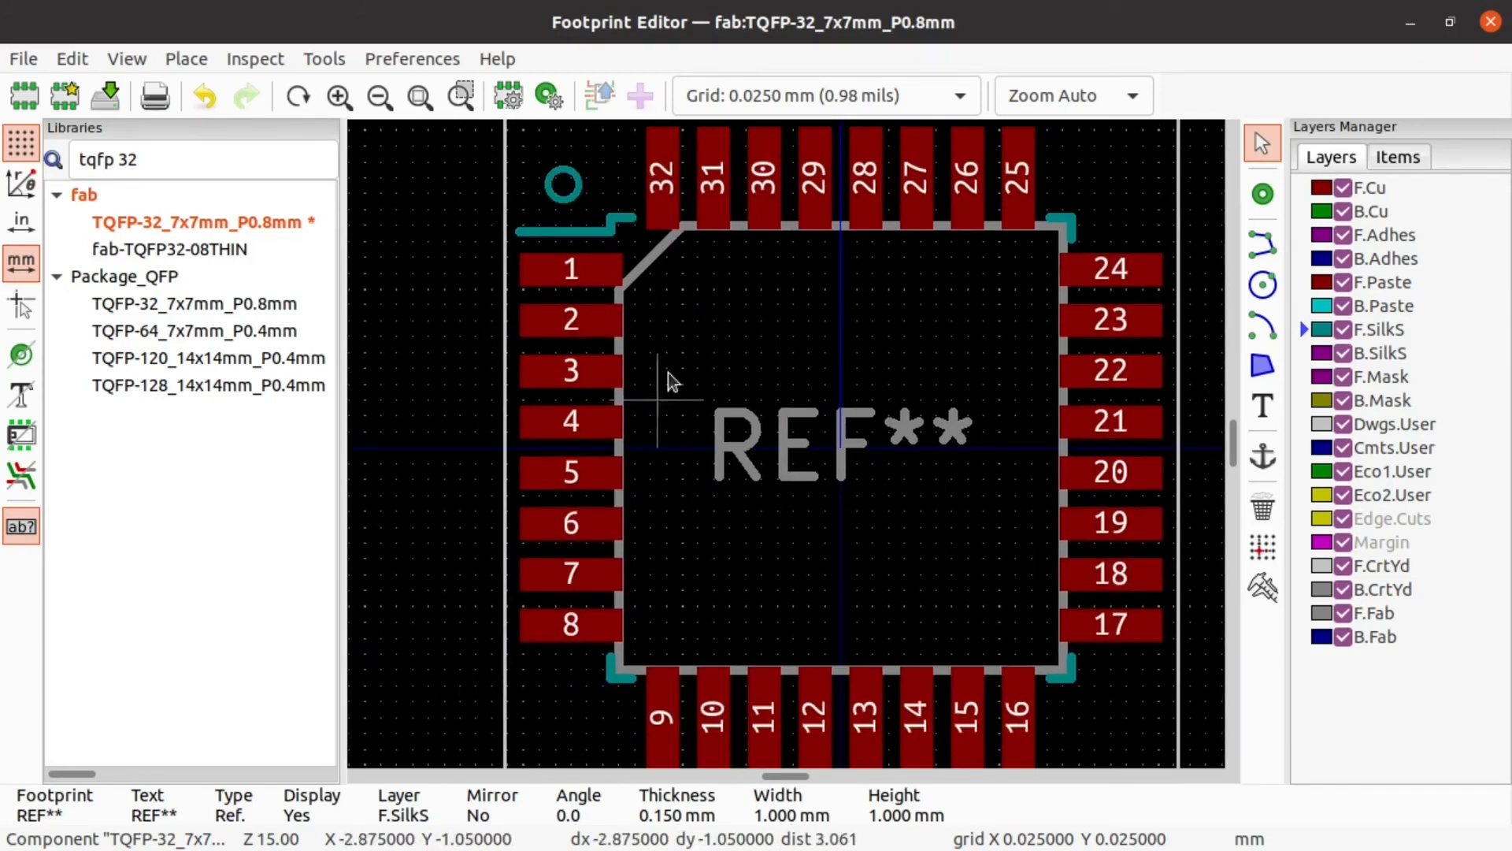
middle_click_drag(723, 377, 716, 523)
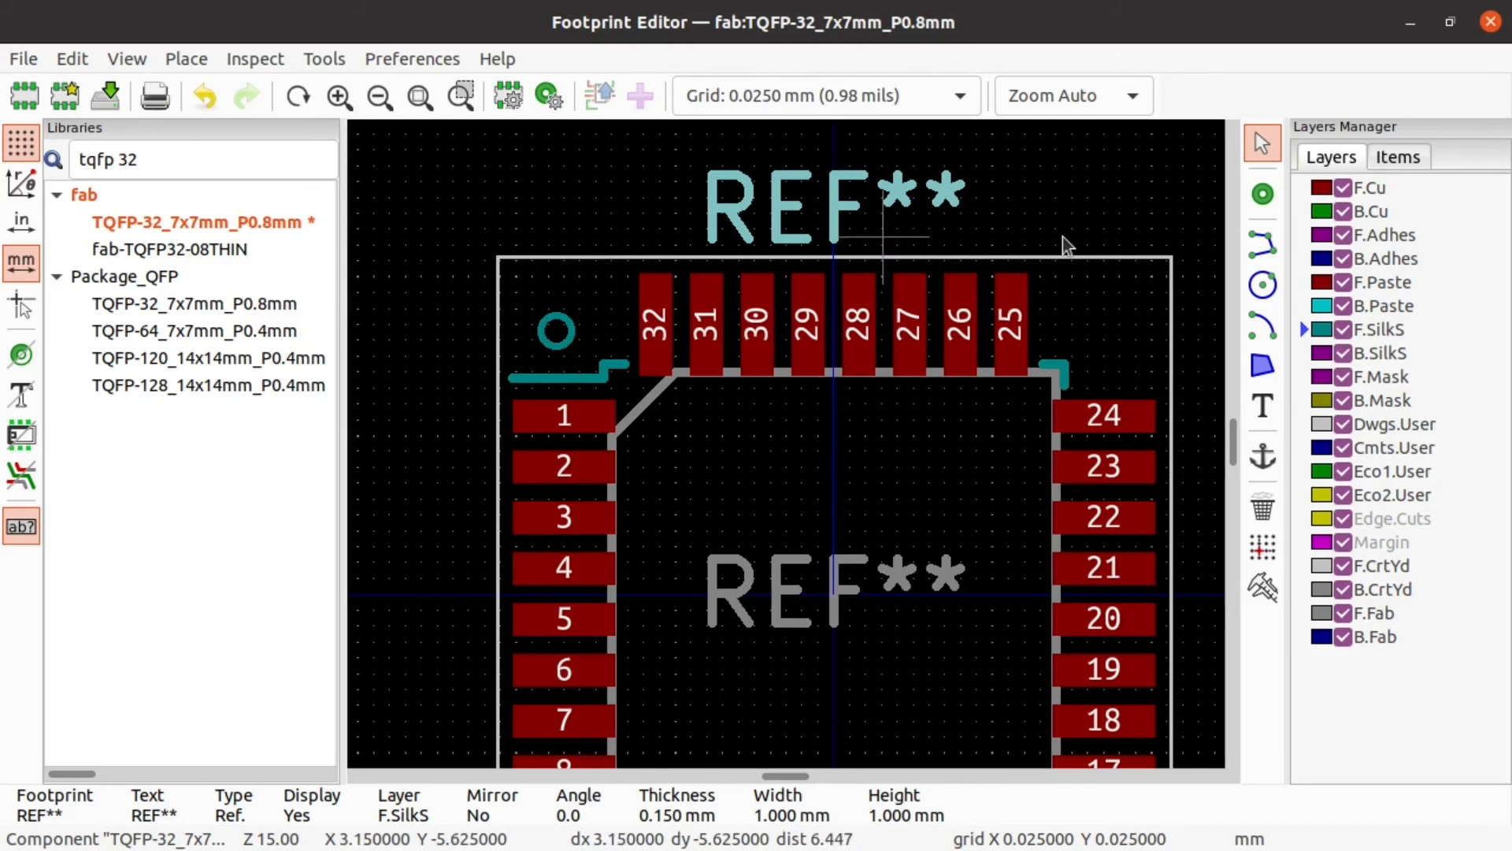
middle_click_drag(871, 590, 853, 523)
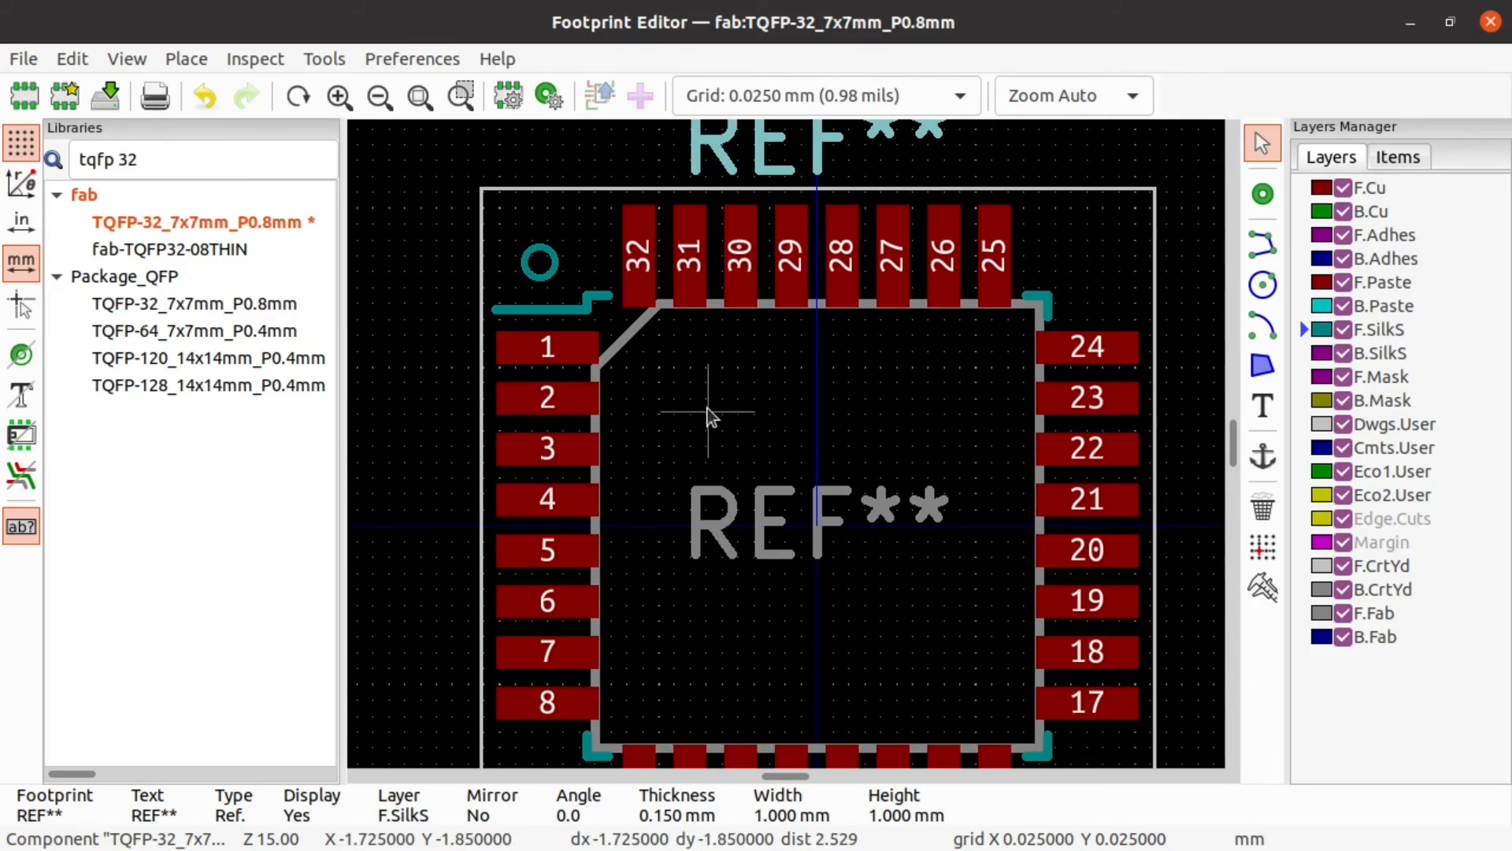
middle_click_drag(707, 408, 731, 428)
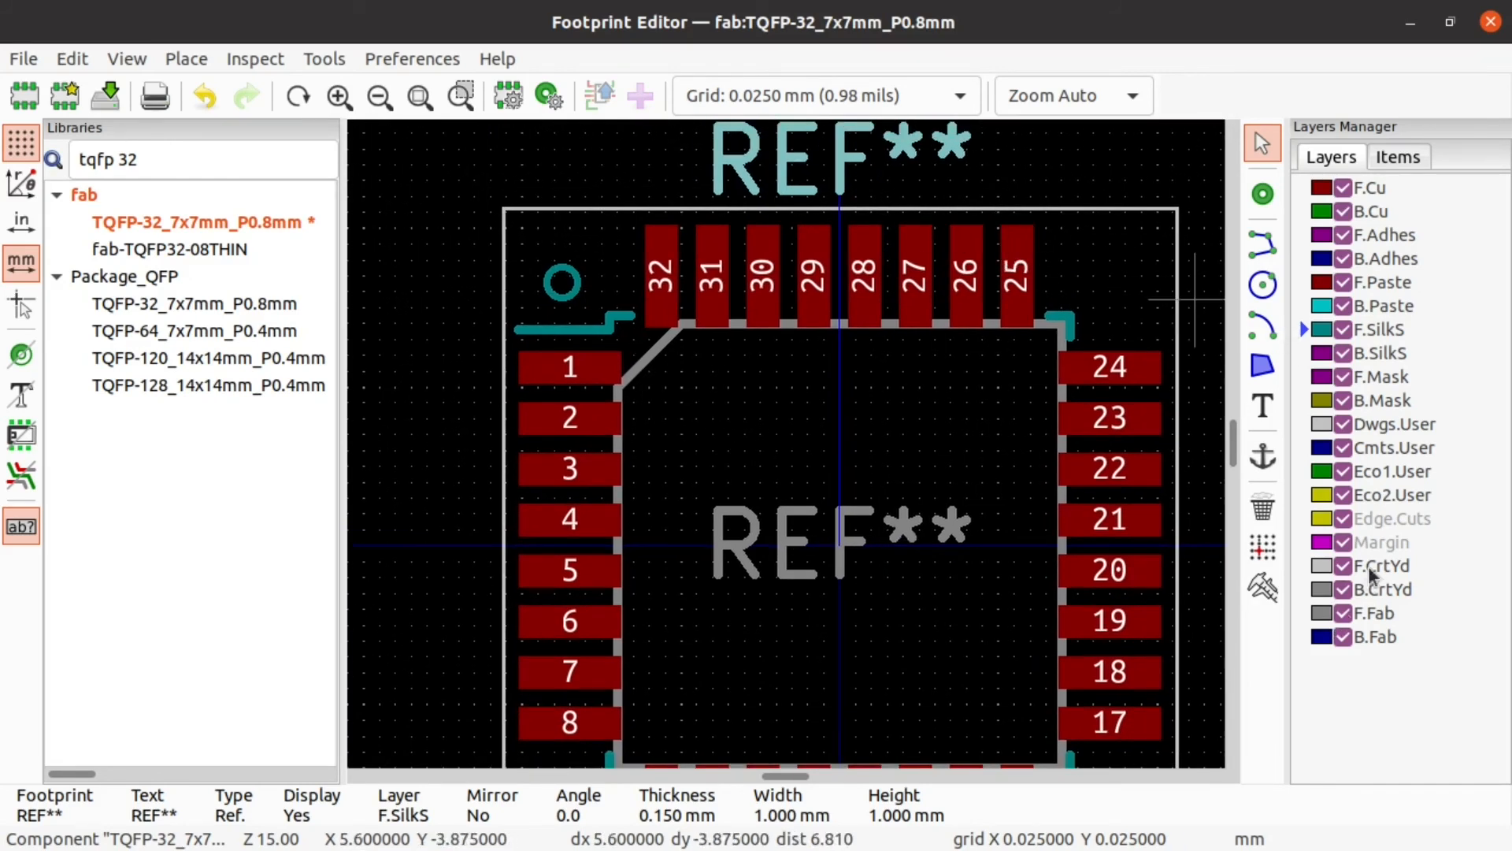
Step: Toggle the F.CrtYd layer's visibility off and on, and examine the courtyard outline around all four pad rows
left_click(1343, 566)
left_click(1343, 565)
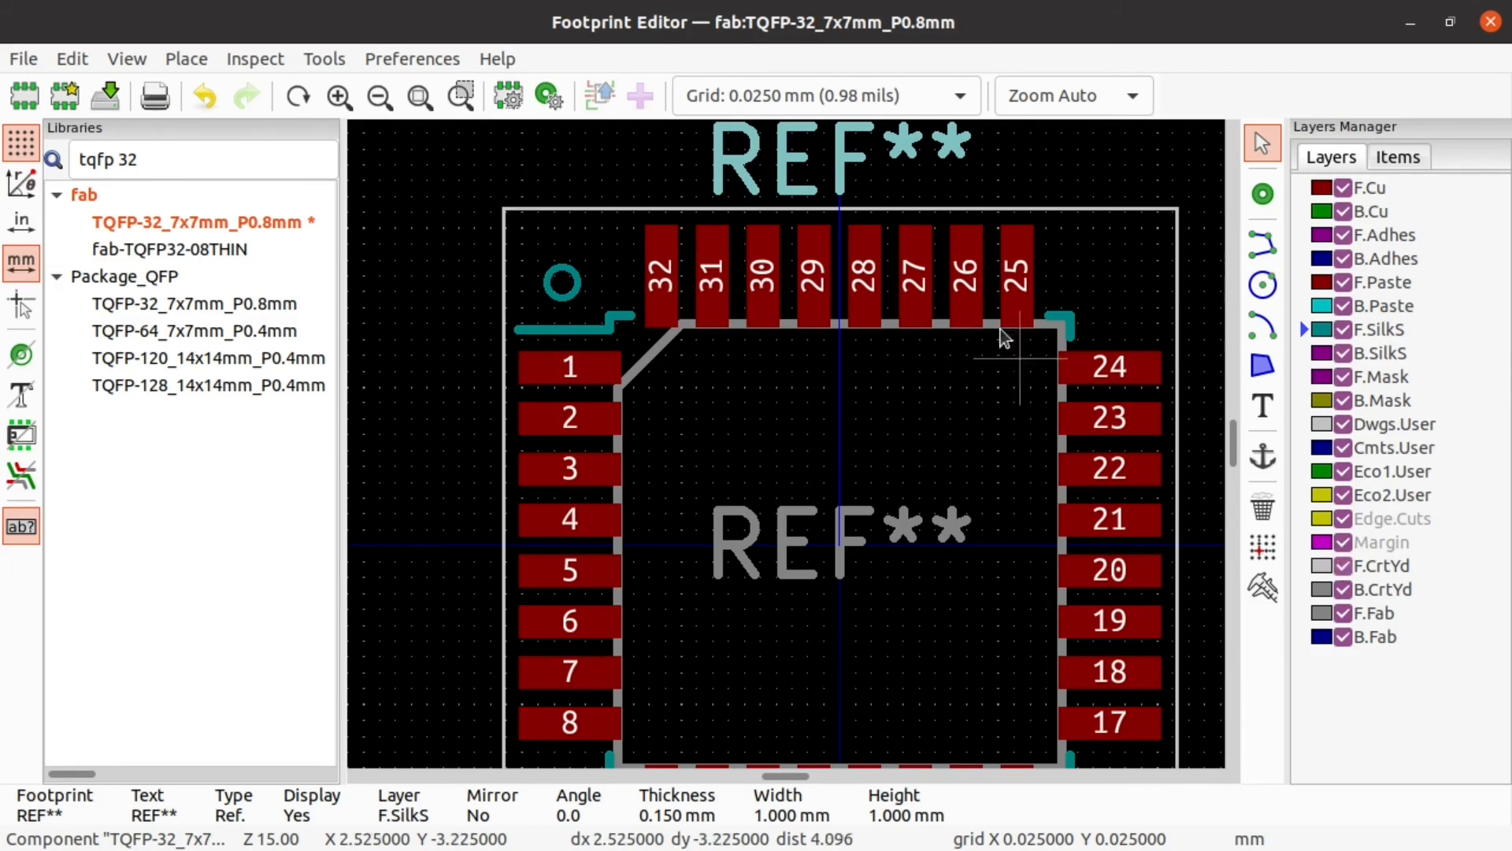
middle_click_drag(980, 306, 948, 351)
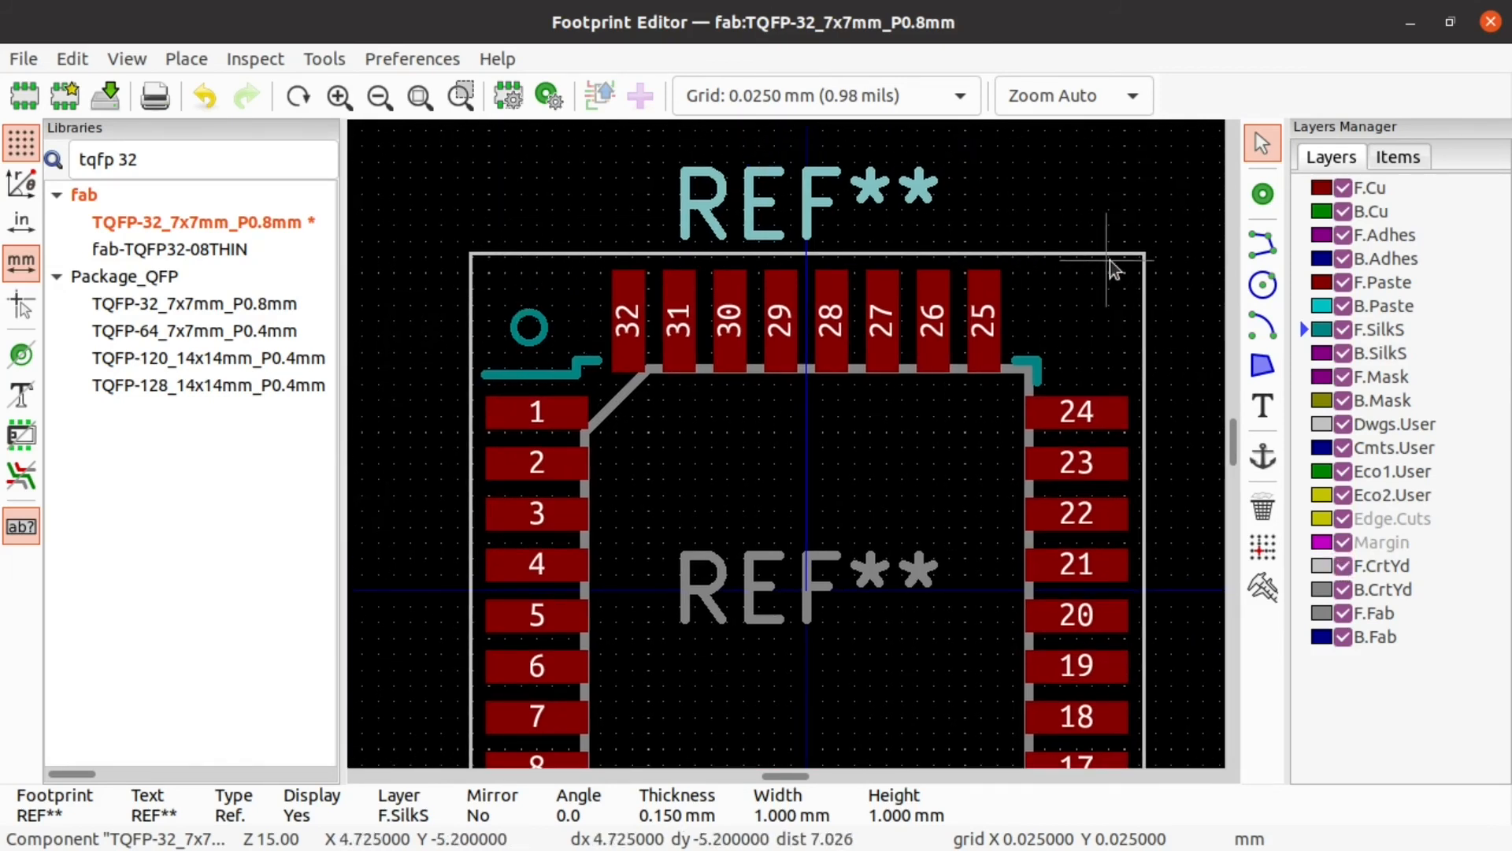
middle_click_drag(873, 623, 933, 494)
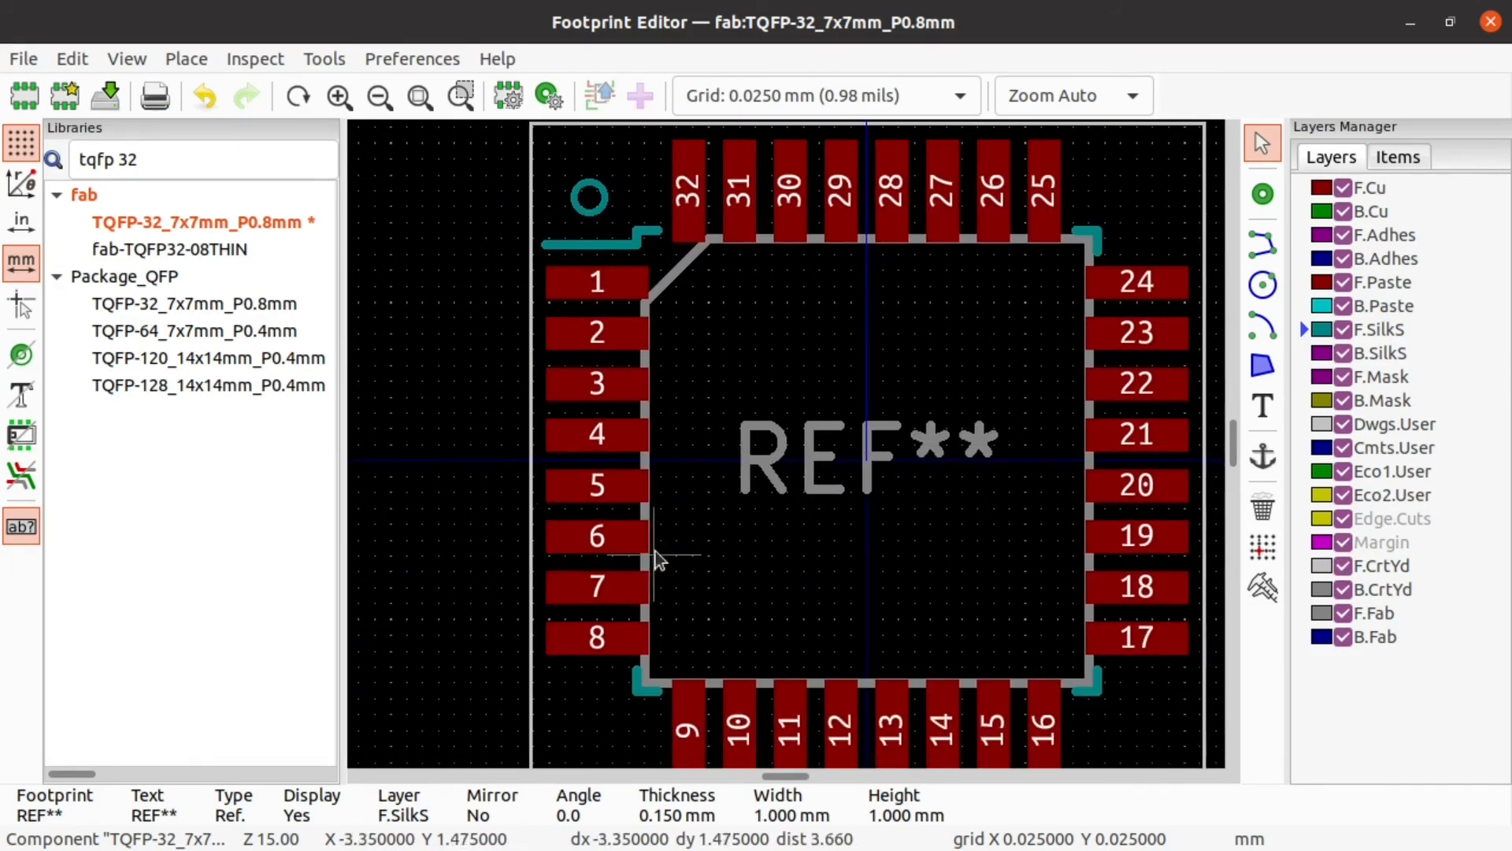
middle_click_drag(653, 554, 640, 453)
middle_click_drag(1050, 470, 938, 620)
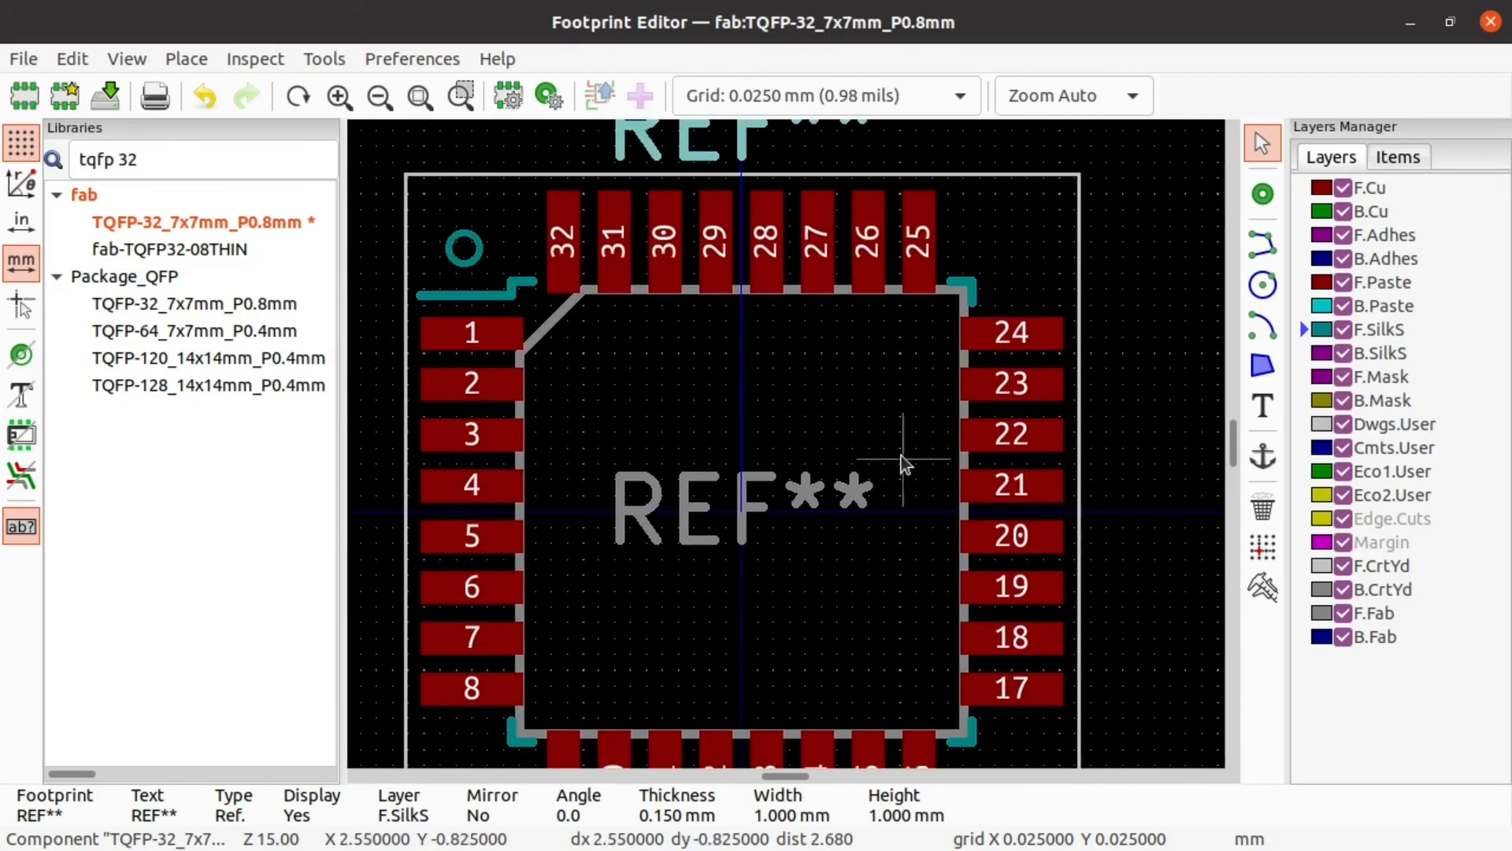
middle_click_drag(902, 465, 929, 494)
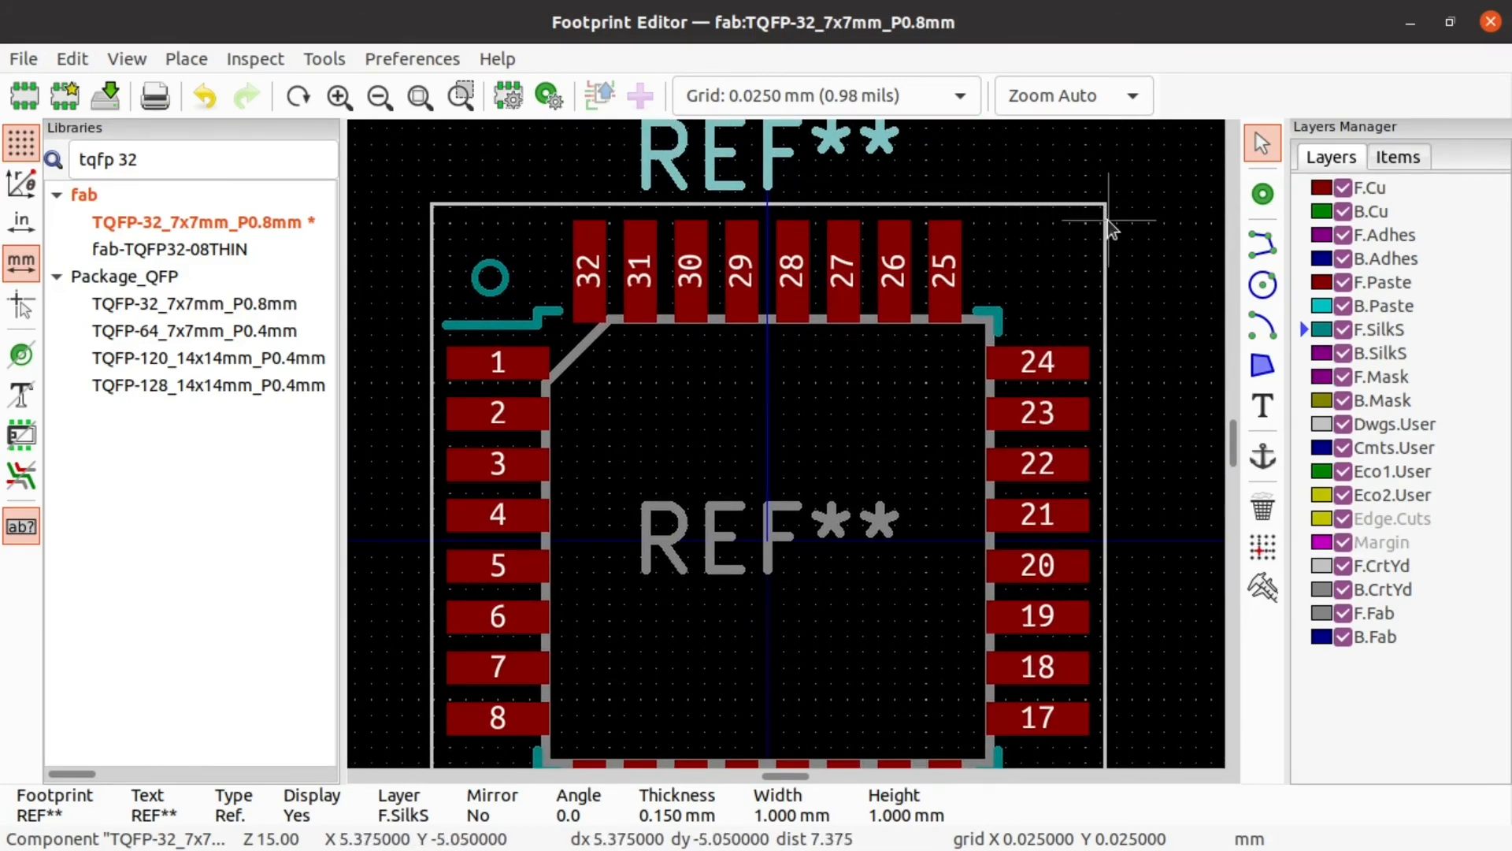
middle_click_drag(784, 472, 831, 477)
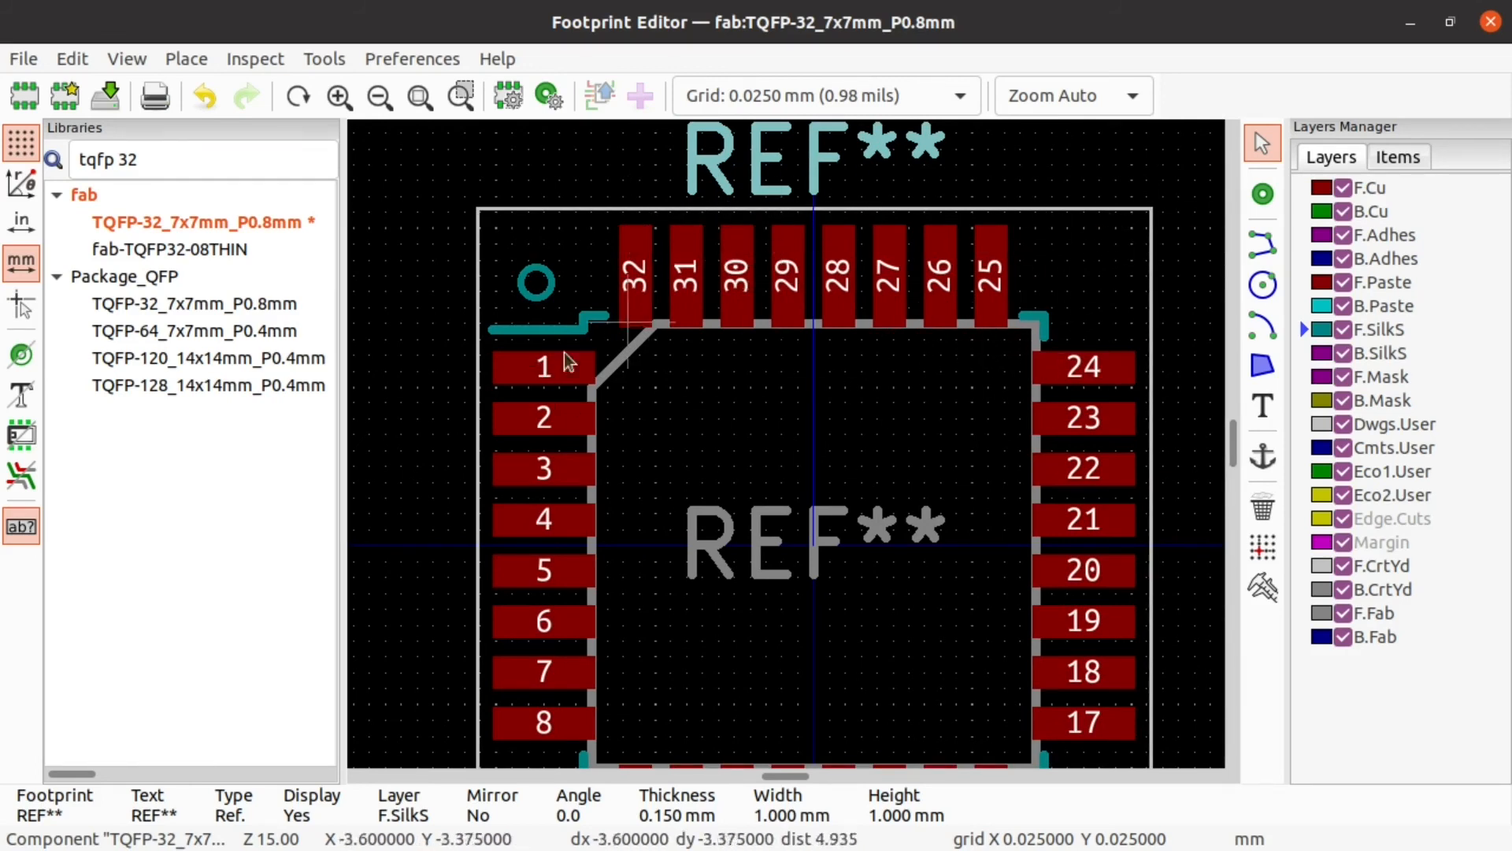
scroll(790, 486, "down", 1)
middle_click_drag(787, 477, 728, 418)
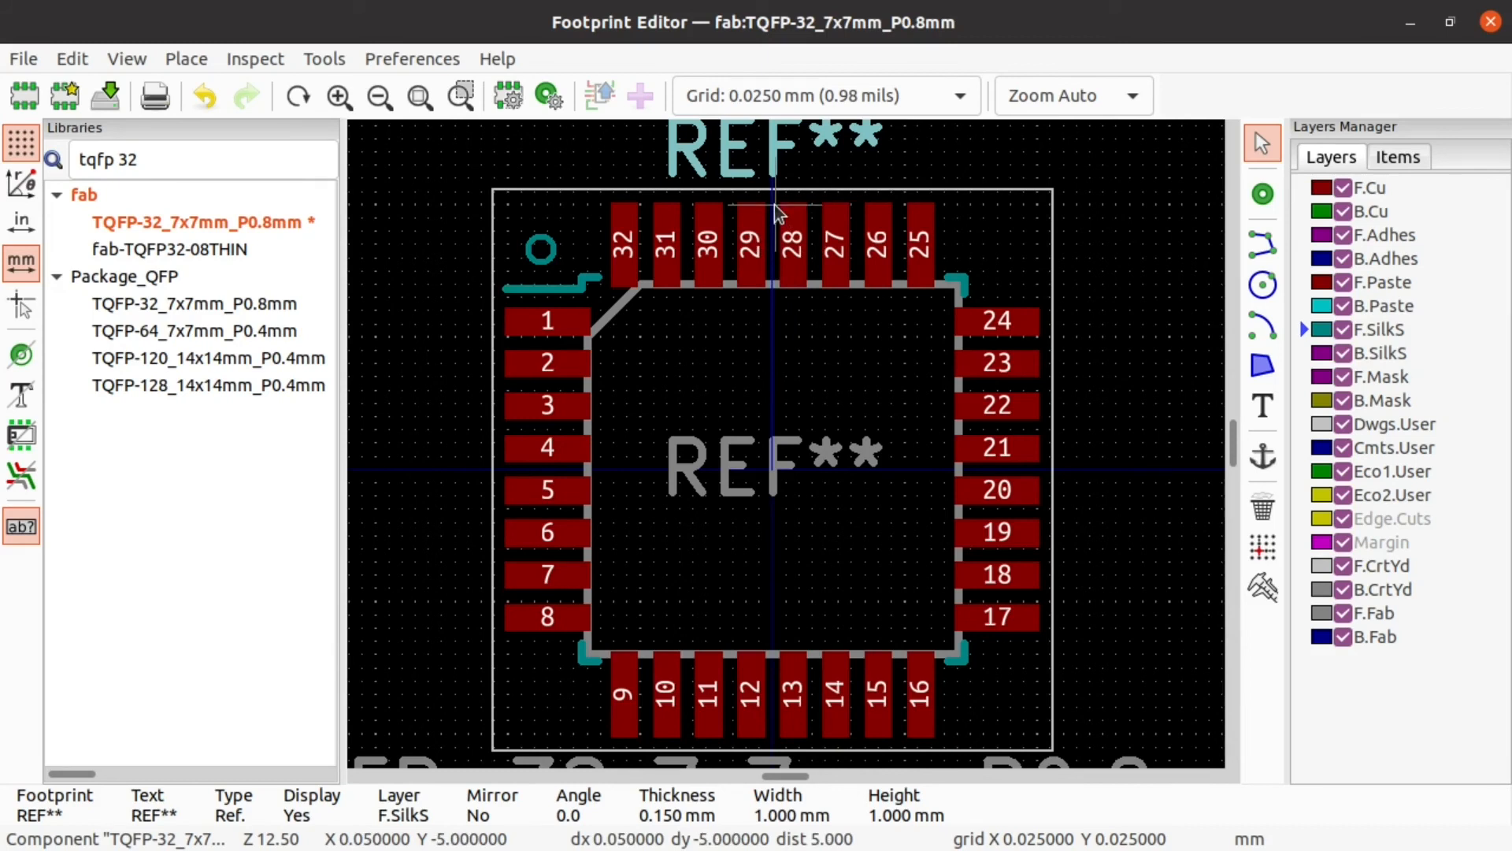
Step: Review the pin 1 marker, the fabrication-layer texts and the outlines of the whole TQFP-32 footprint
scroll(567, 279, "up", 1)
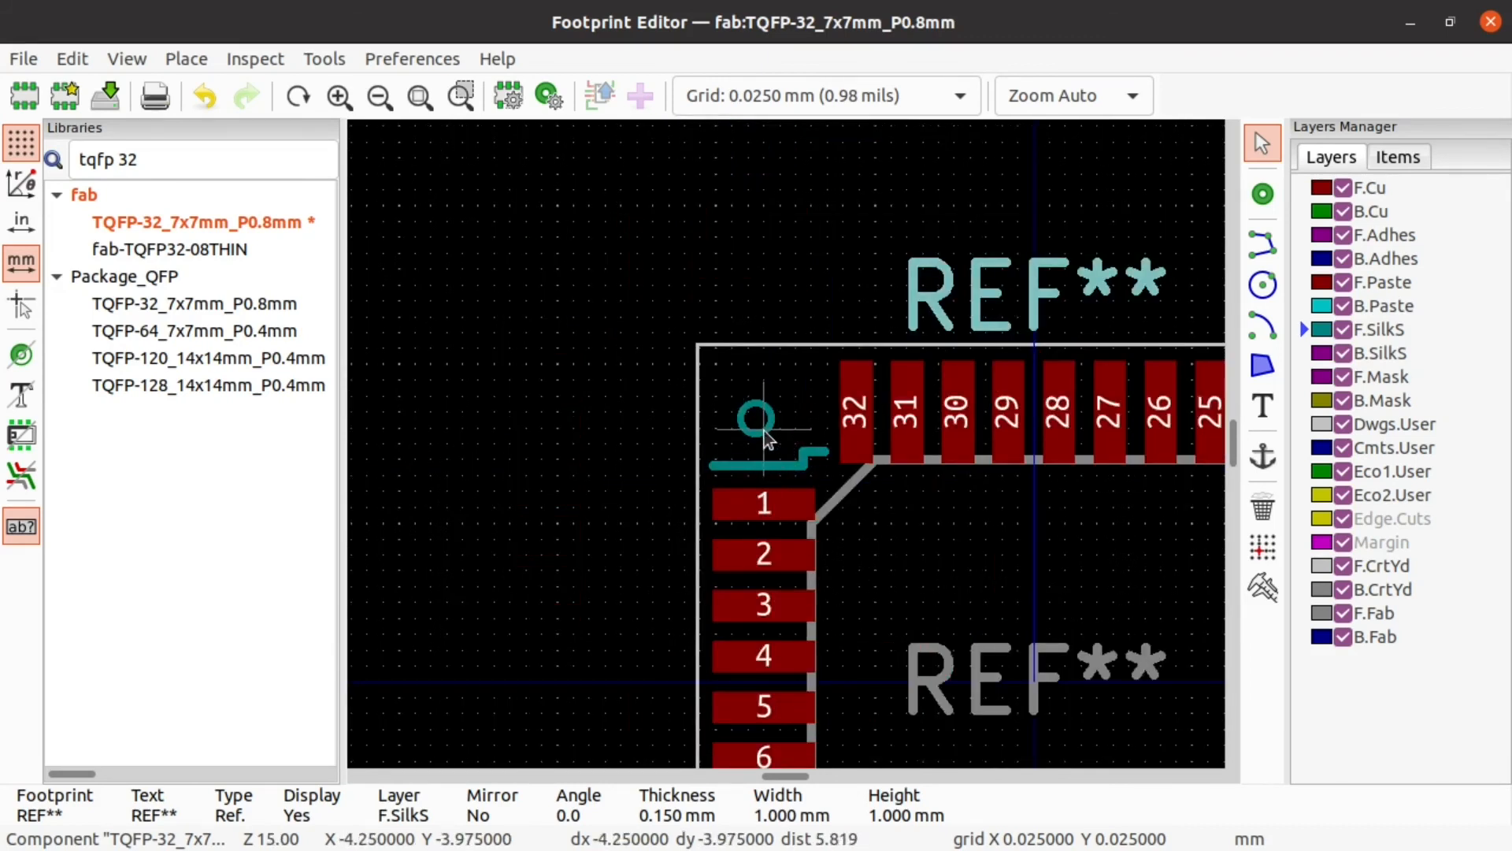
scroll(768, 438, "down", 3)
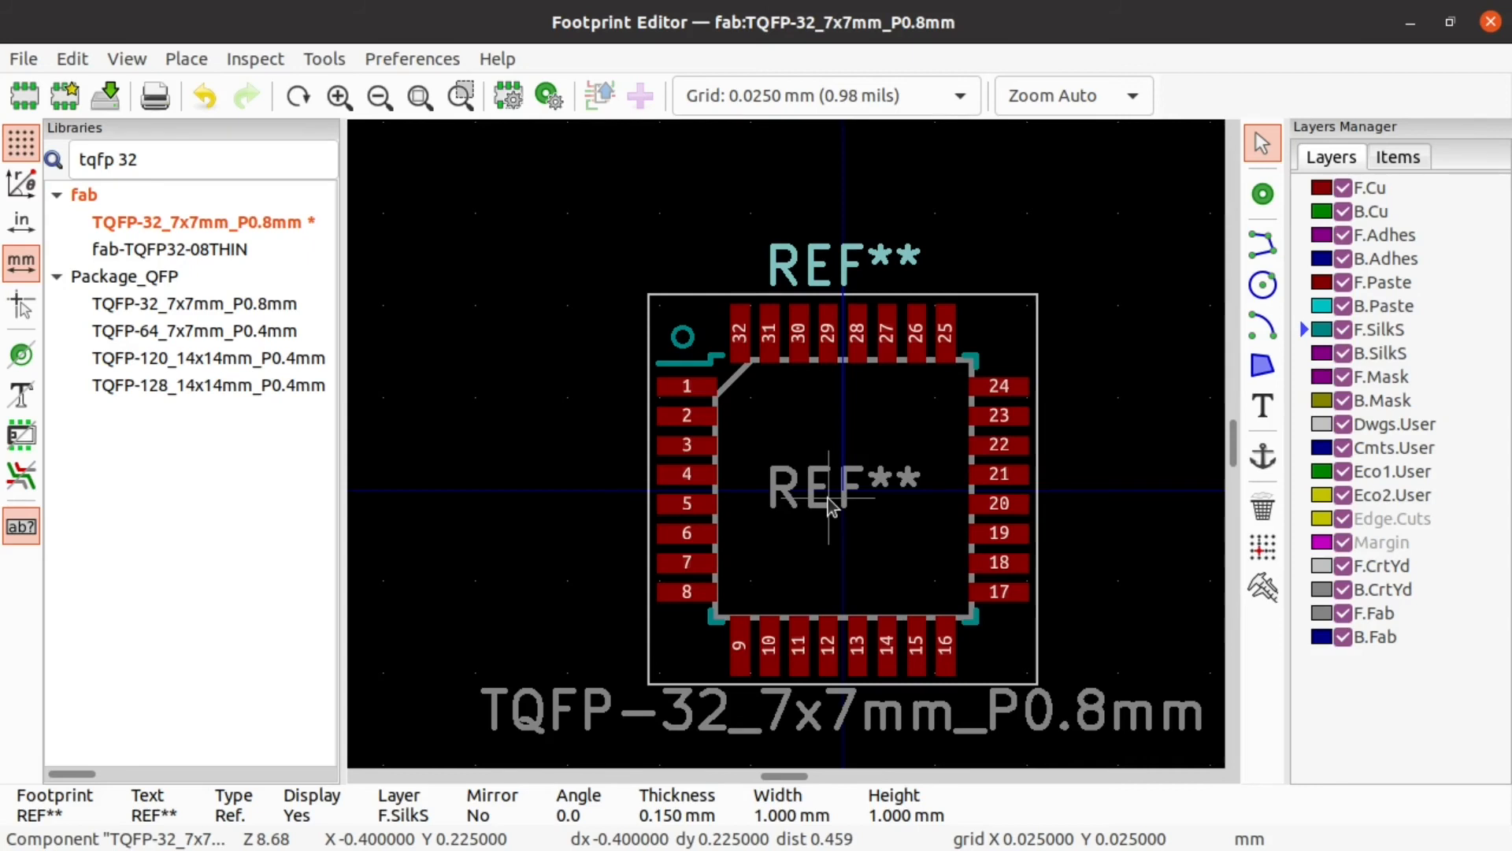
middle_click_drag(864, 556, 798, 457)
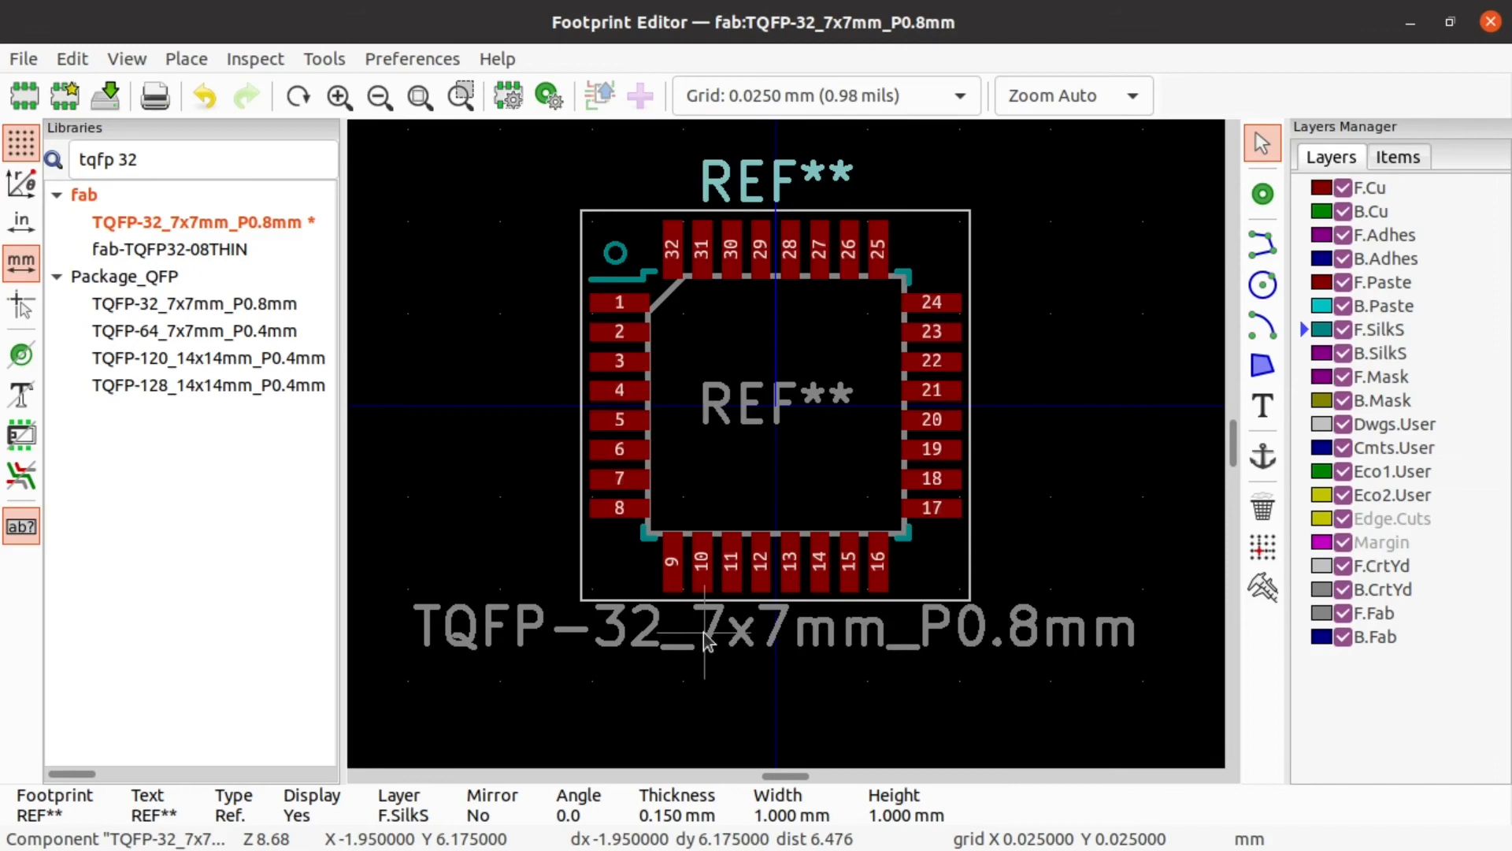
scroll(901, 553, "up", 3)
scroll(900, 553, "down", 2)
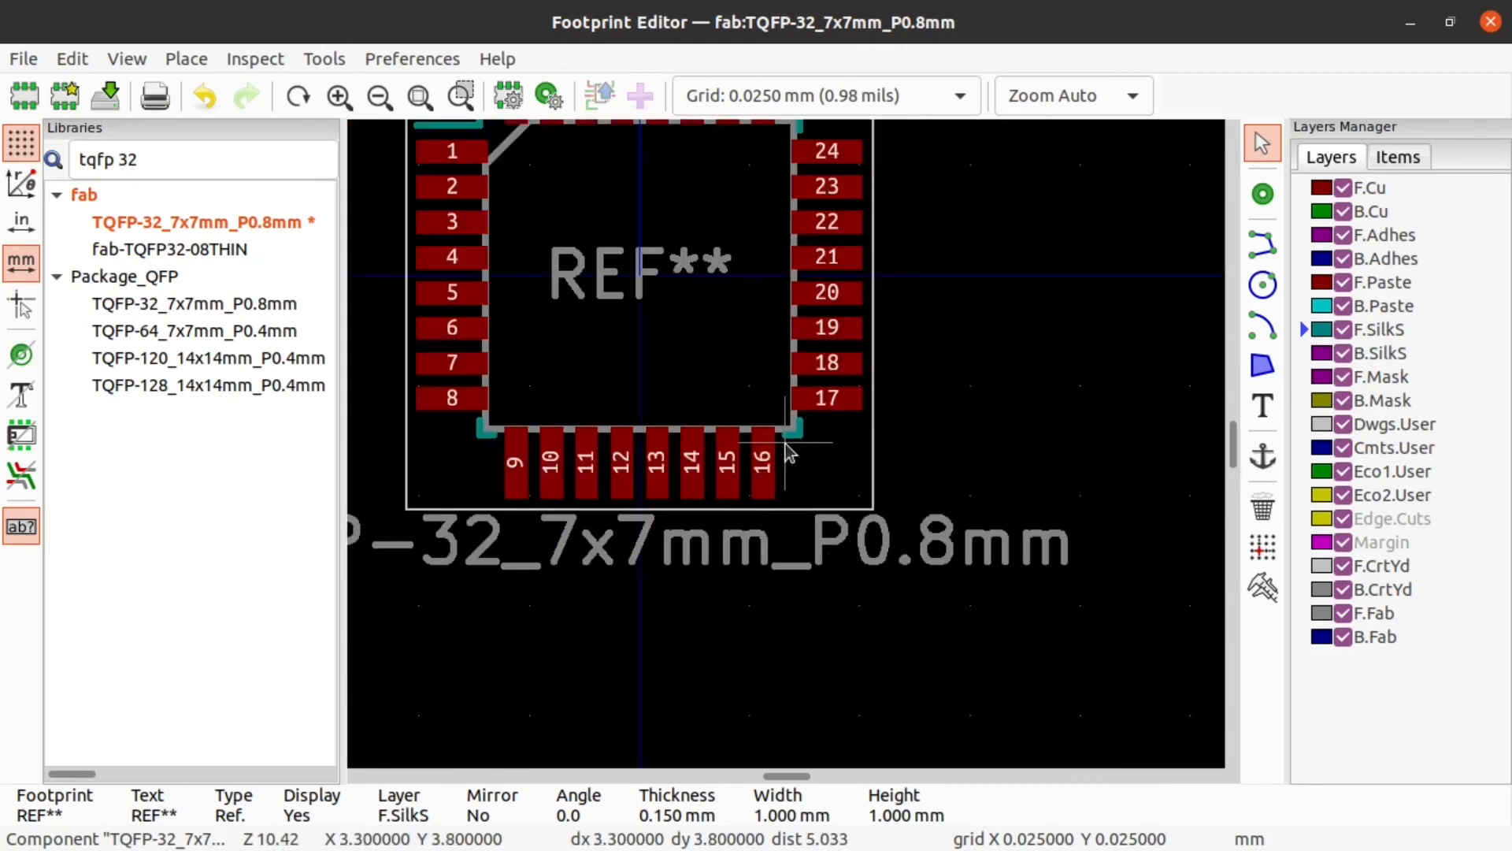
scroll(790, 453, "down", 2)
scroll(790, 453, "up", 3)
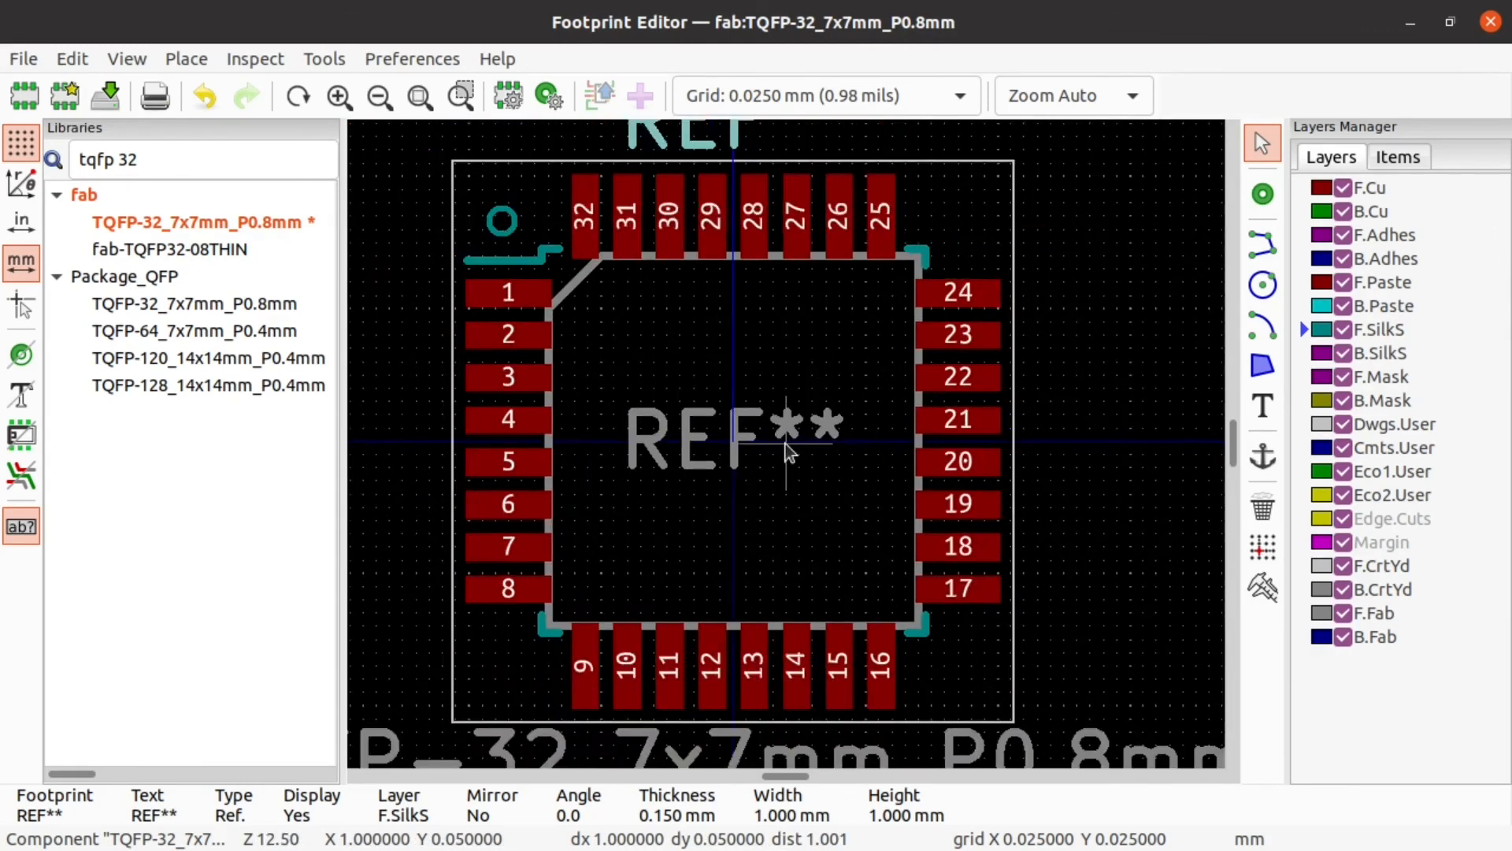
scroll(789, 453, "down", 1)
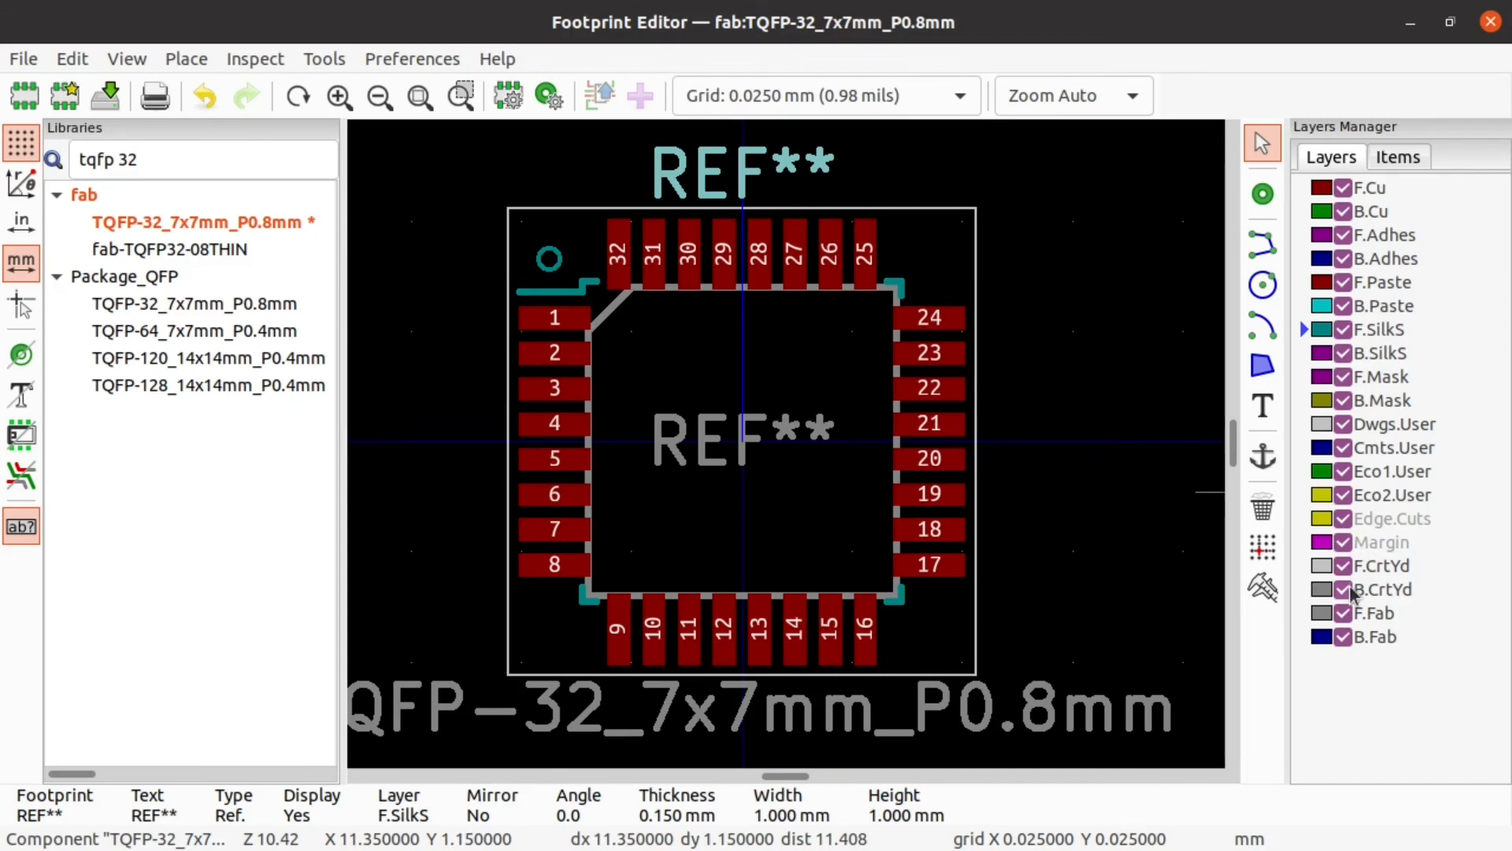
scroll(829, 453, "down", 1)
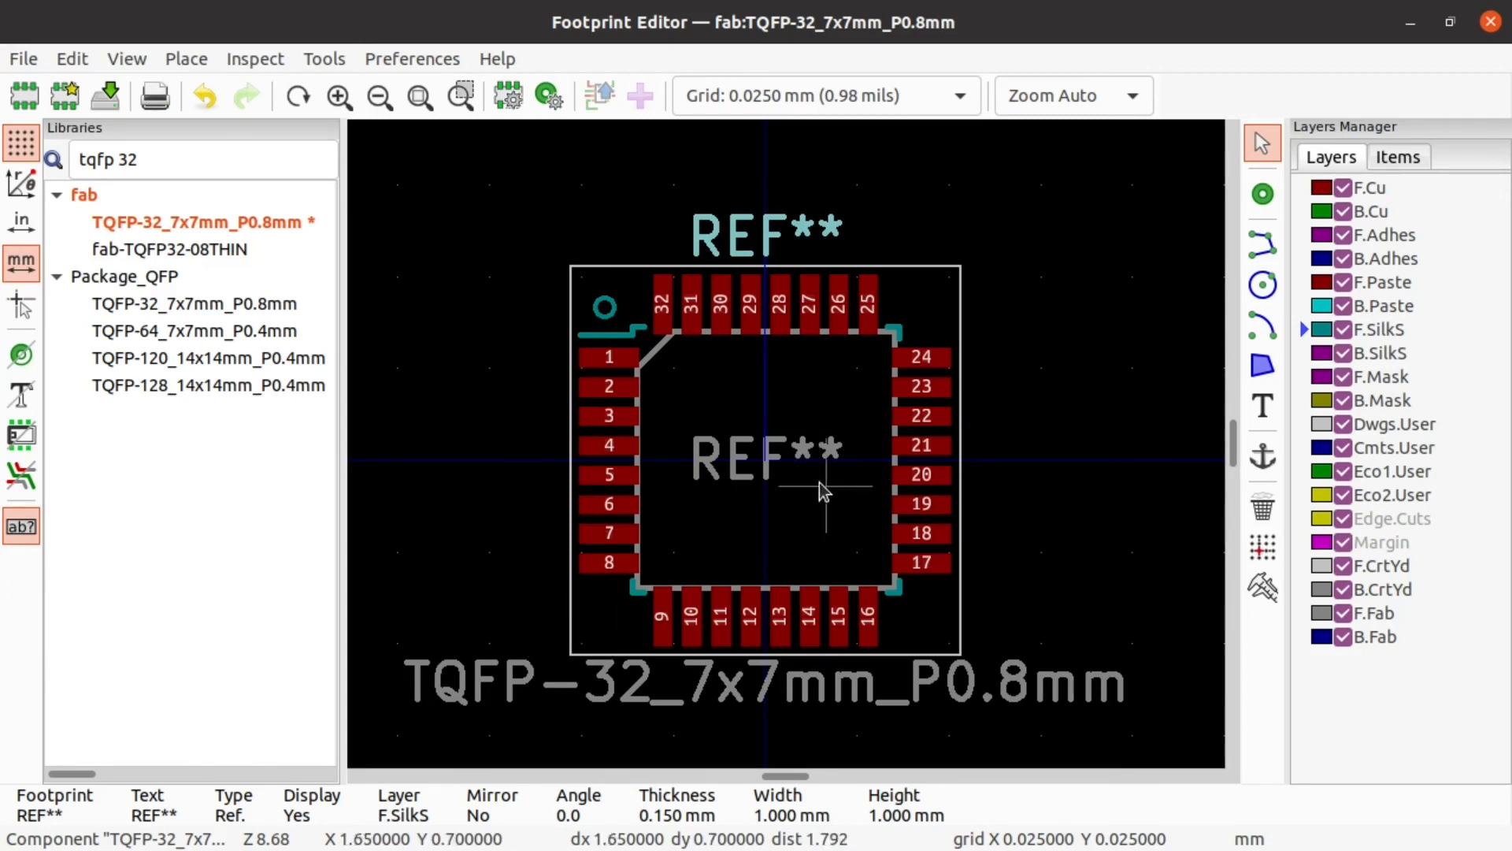
Step: Save the TQFP-32_7x7mm_P0.8mm footprint in the fab library and close the Footprint Editor
scroll(732, 465, "up", 5)
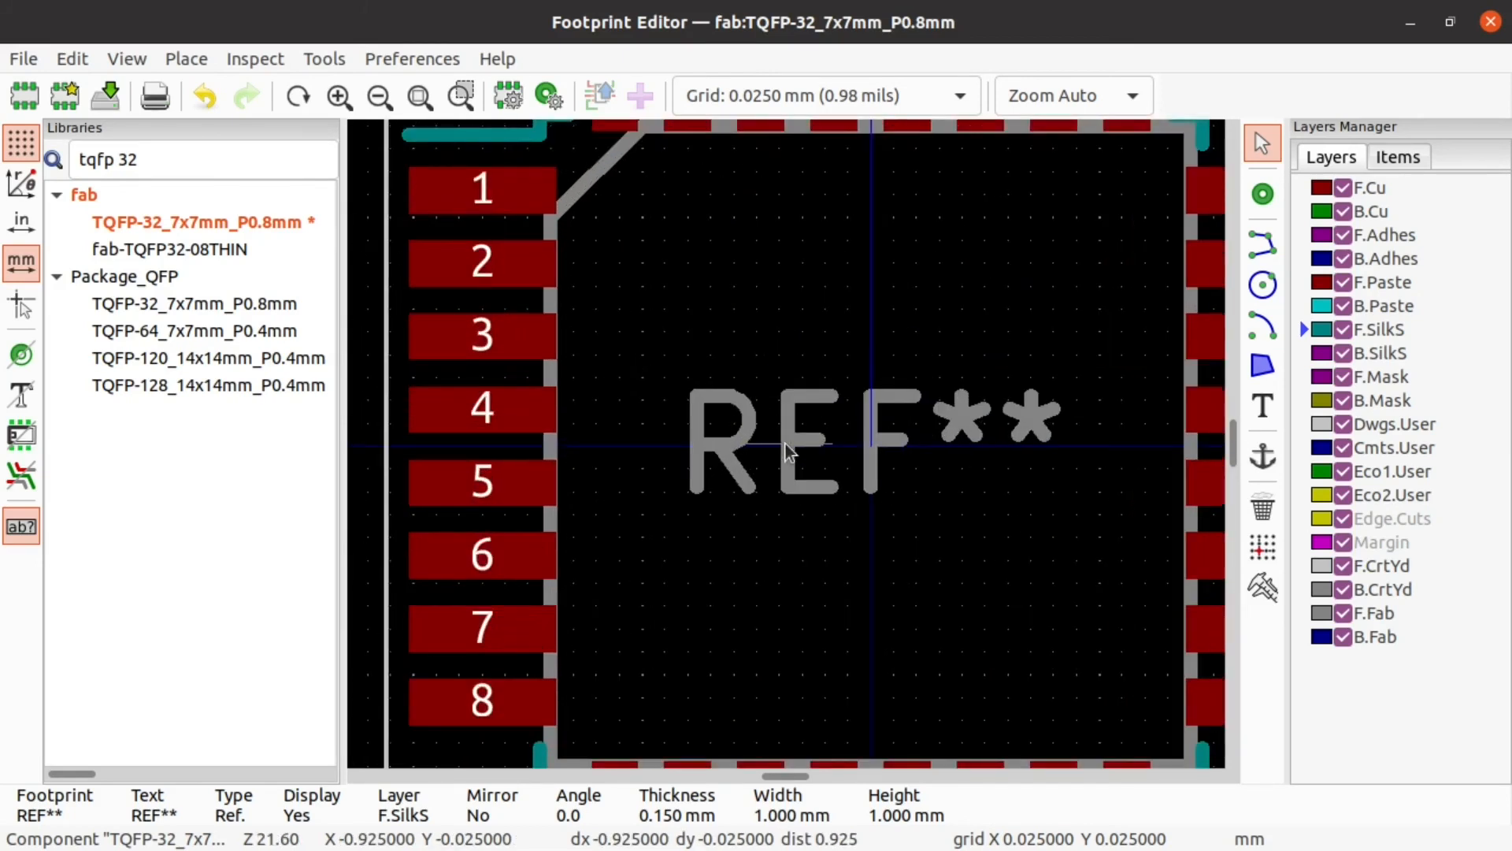
scroll(787, 446, "down", 4)
middle_click_drag(844, 467, 812, 465)
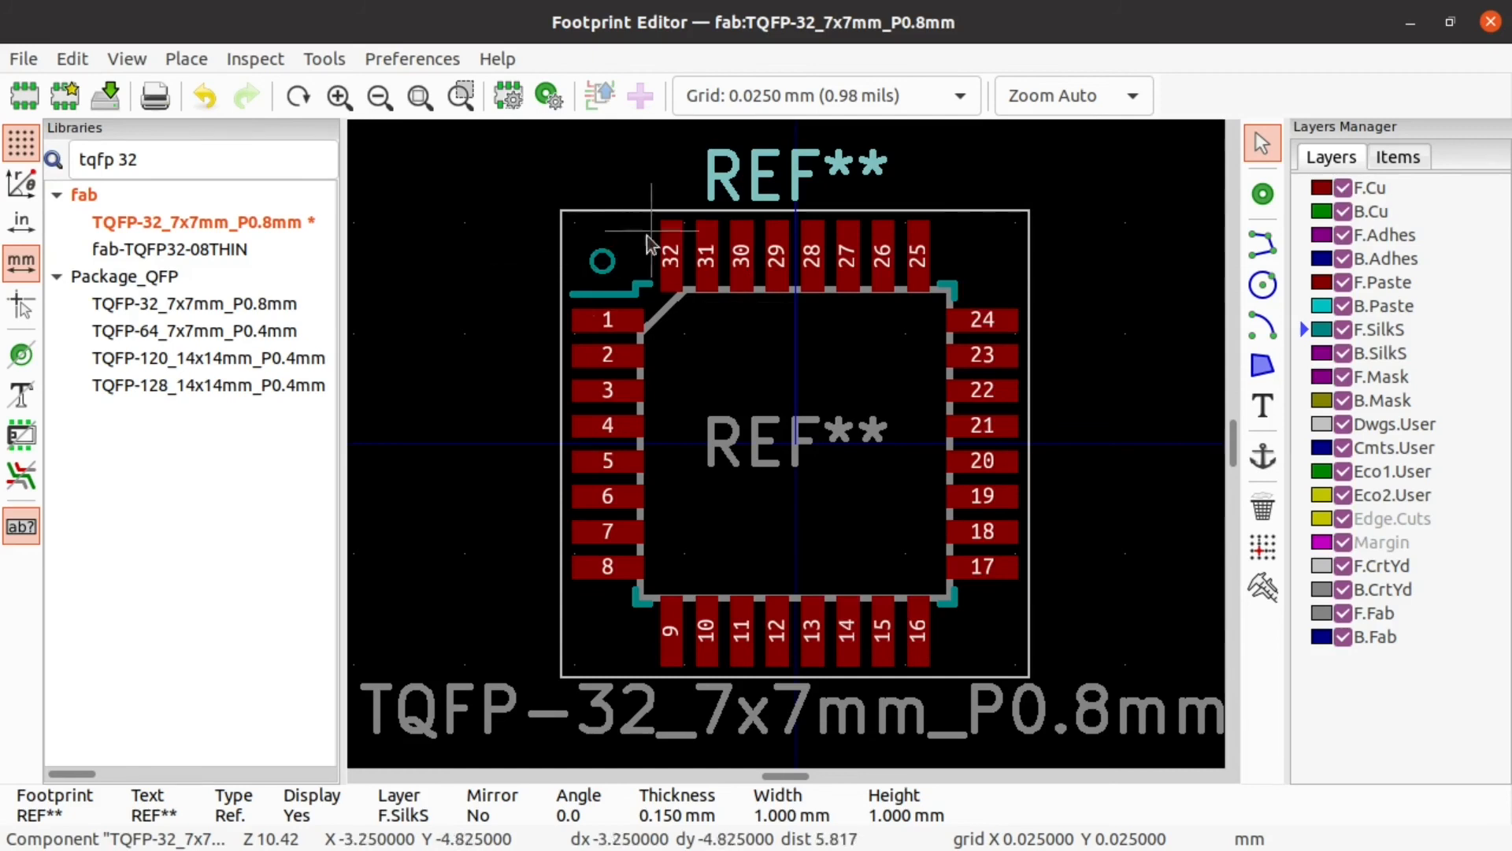
key("ctrl+s")
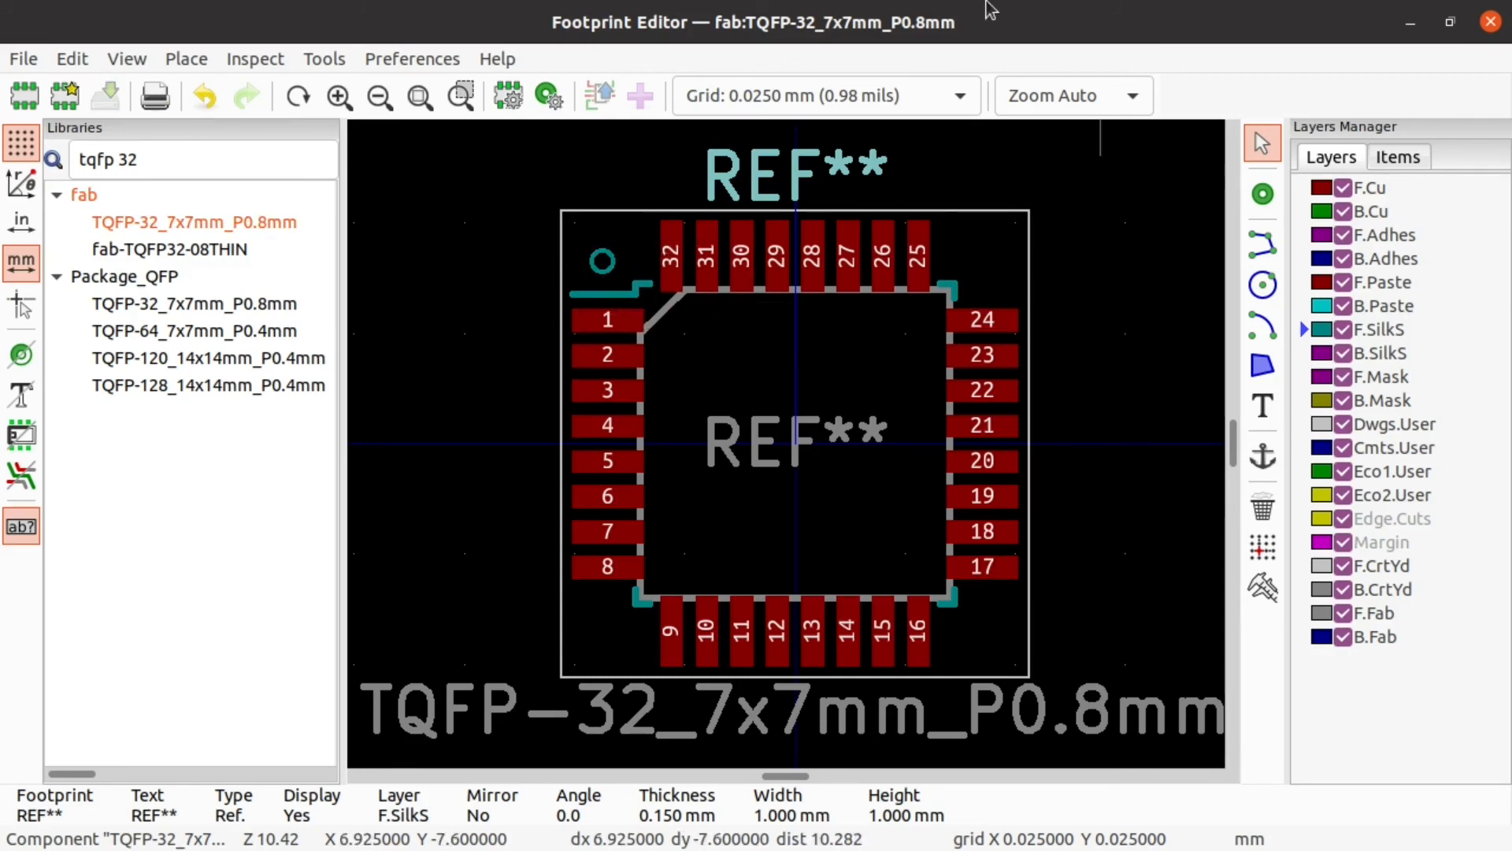
left_click(1490, 24)
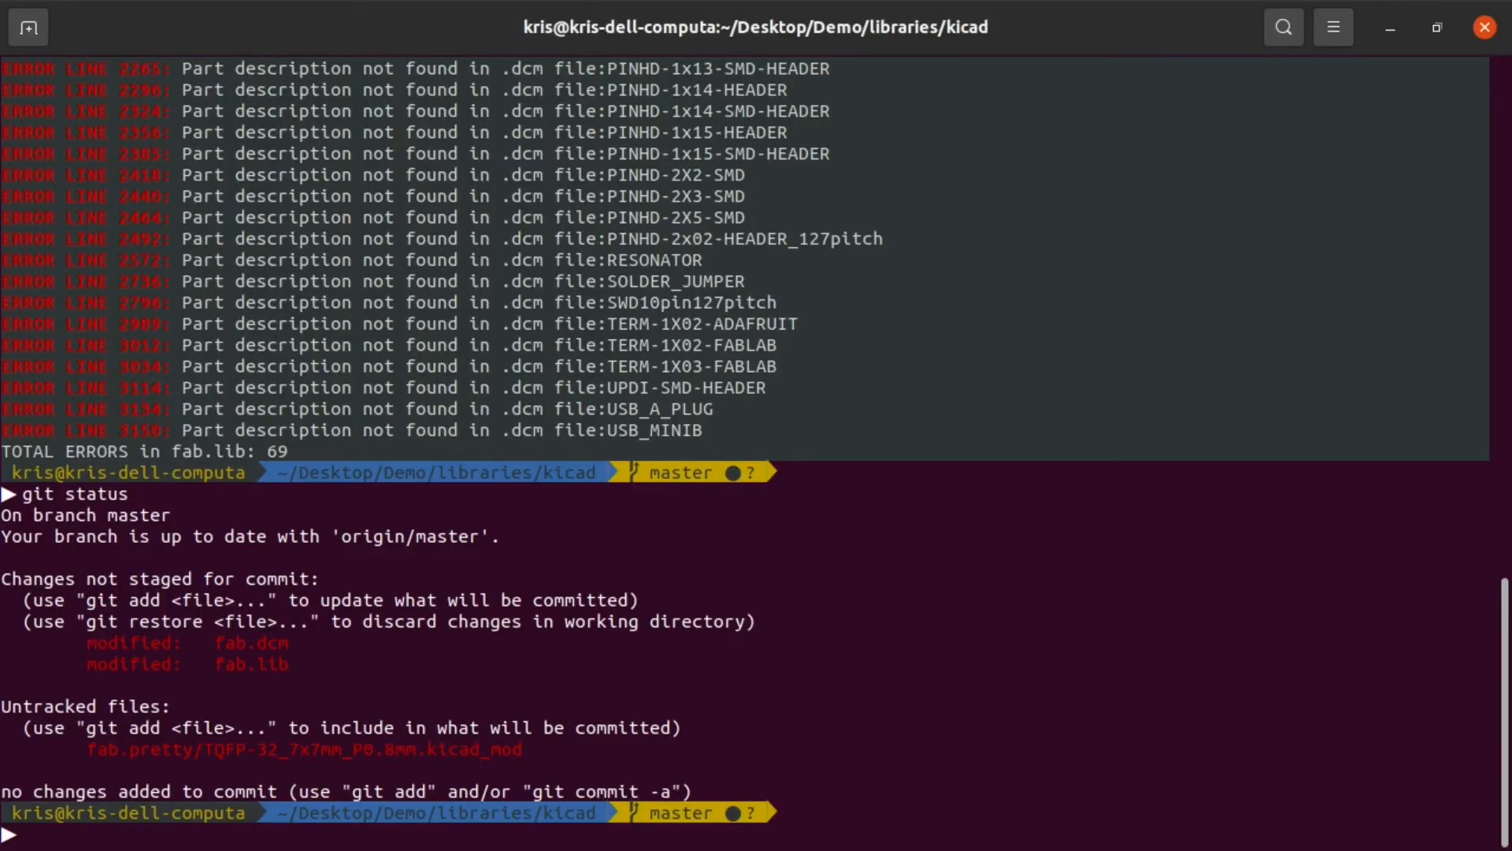
Step: Switch to the KiCad project manager and open the fab-library-demo schematic
key("alt+Tab")
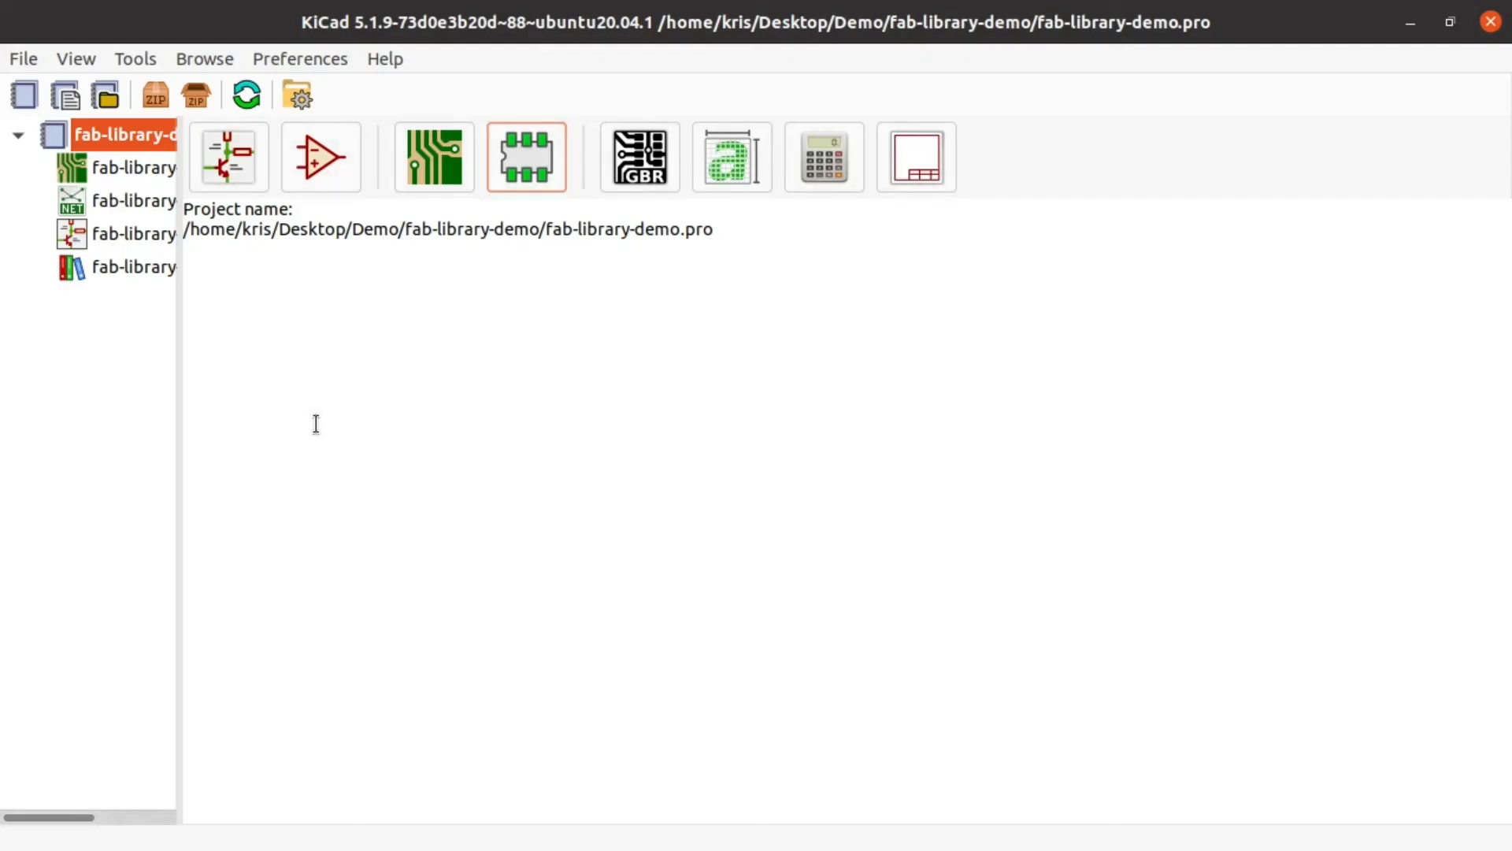
double_click(87, 233)
scroll(745, 449, "up", 4)
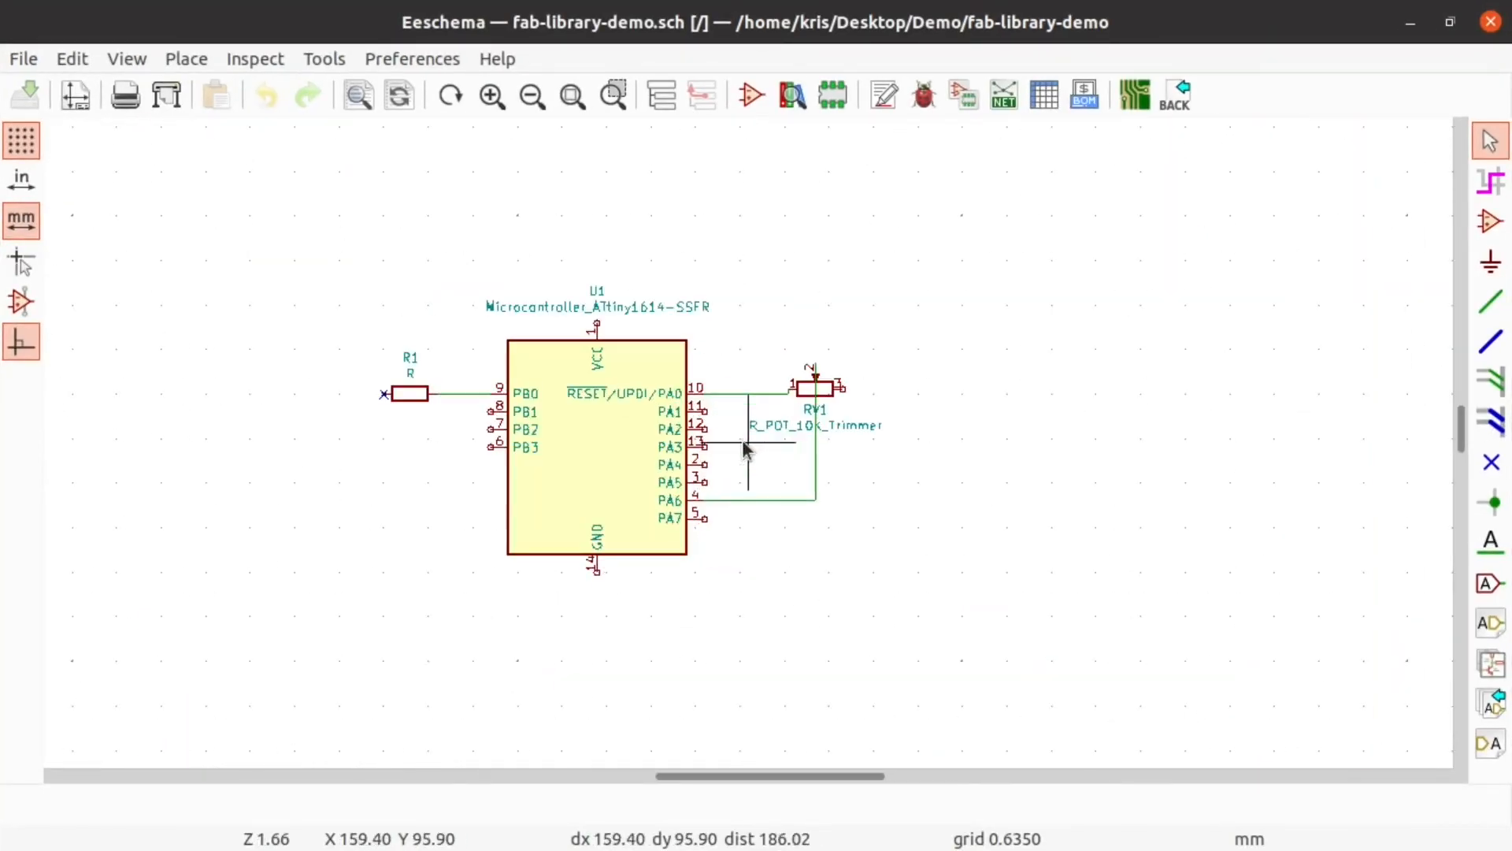
scroll(559, 425, "up", 1)
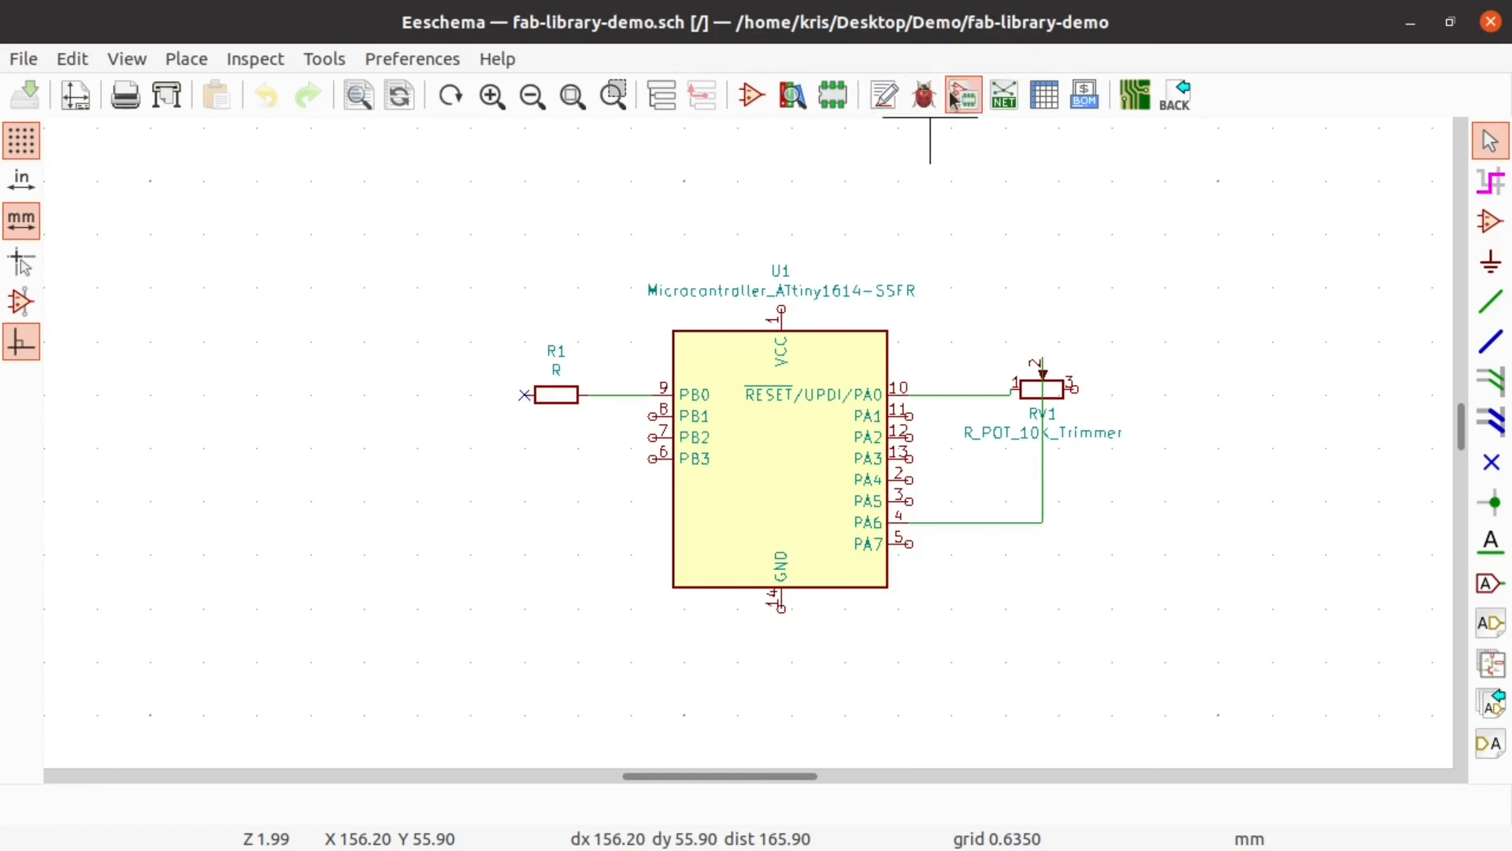
left_click(884, 96)
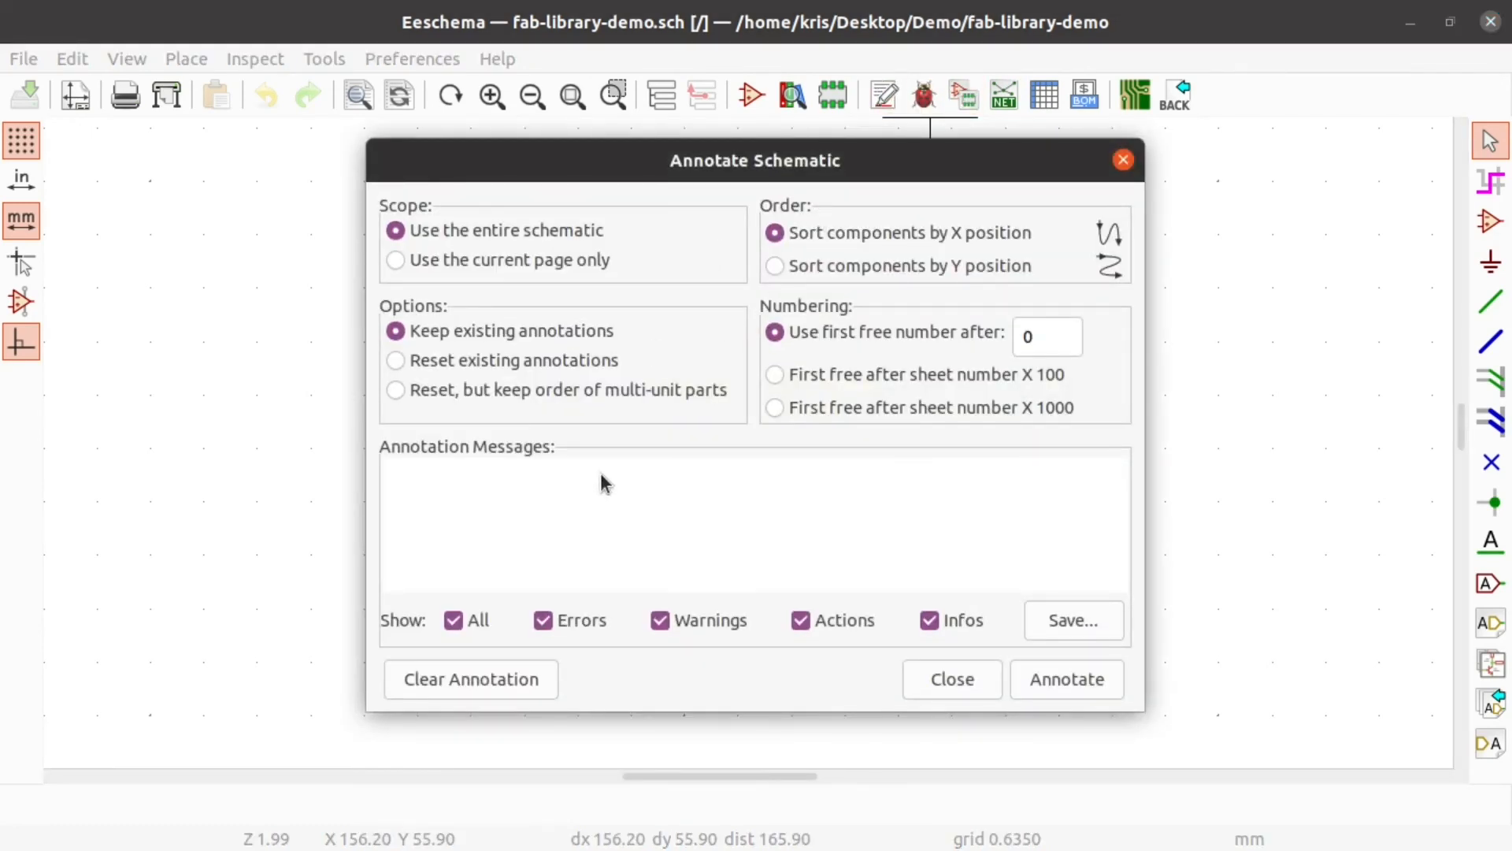
left_click(1124, 161)
Step: Delete the ATtiny1614-SSFR microcontroller U1 from the schematic
scroll(840, 486, "down", 5)
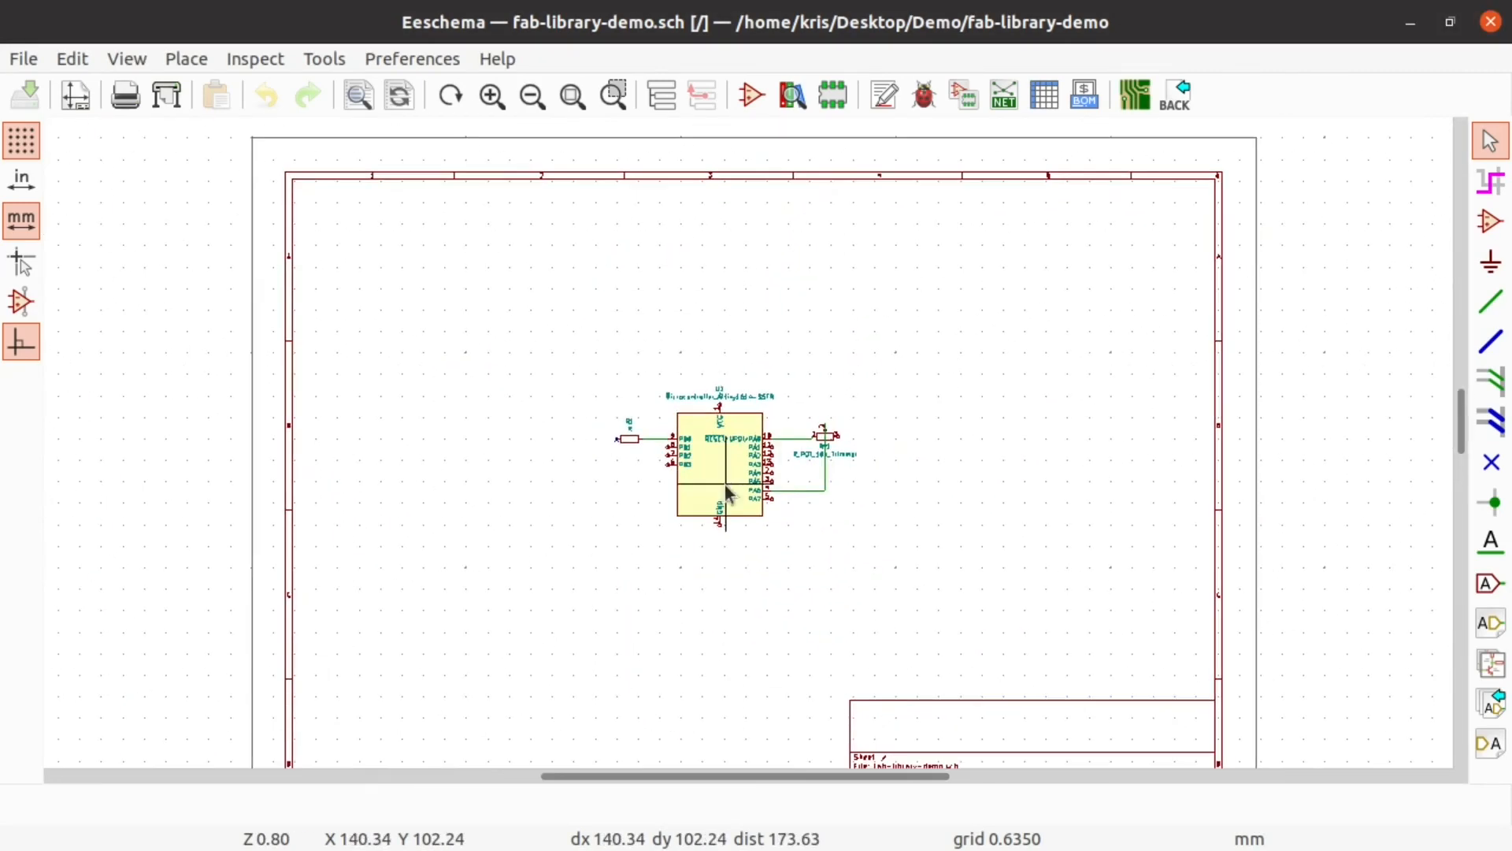
right_click(716, 475)
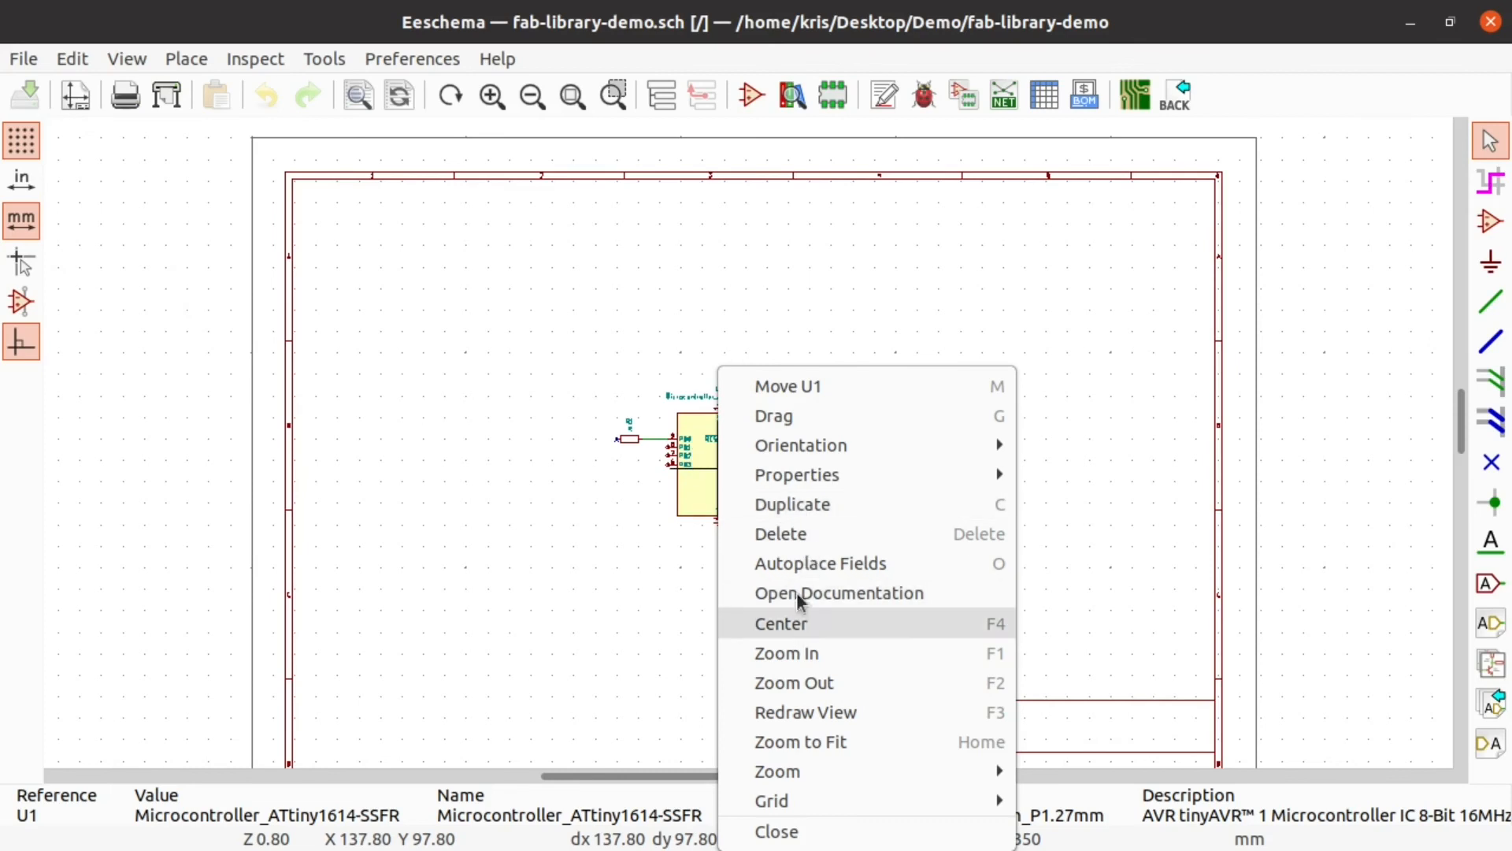
left_click(811, 533)
scroll(746, 473, "up", 3)
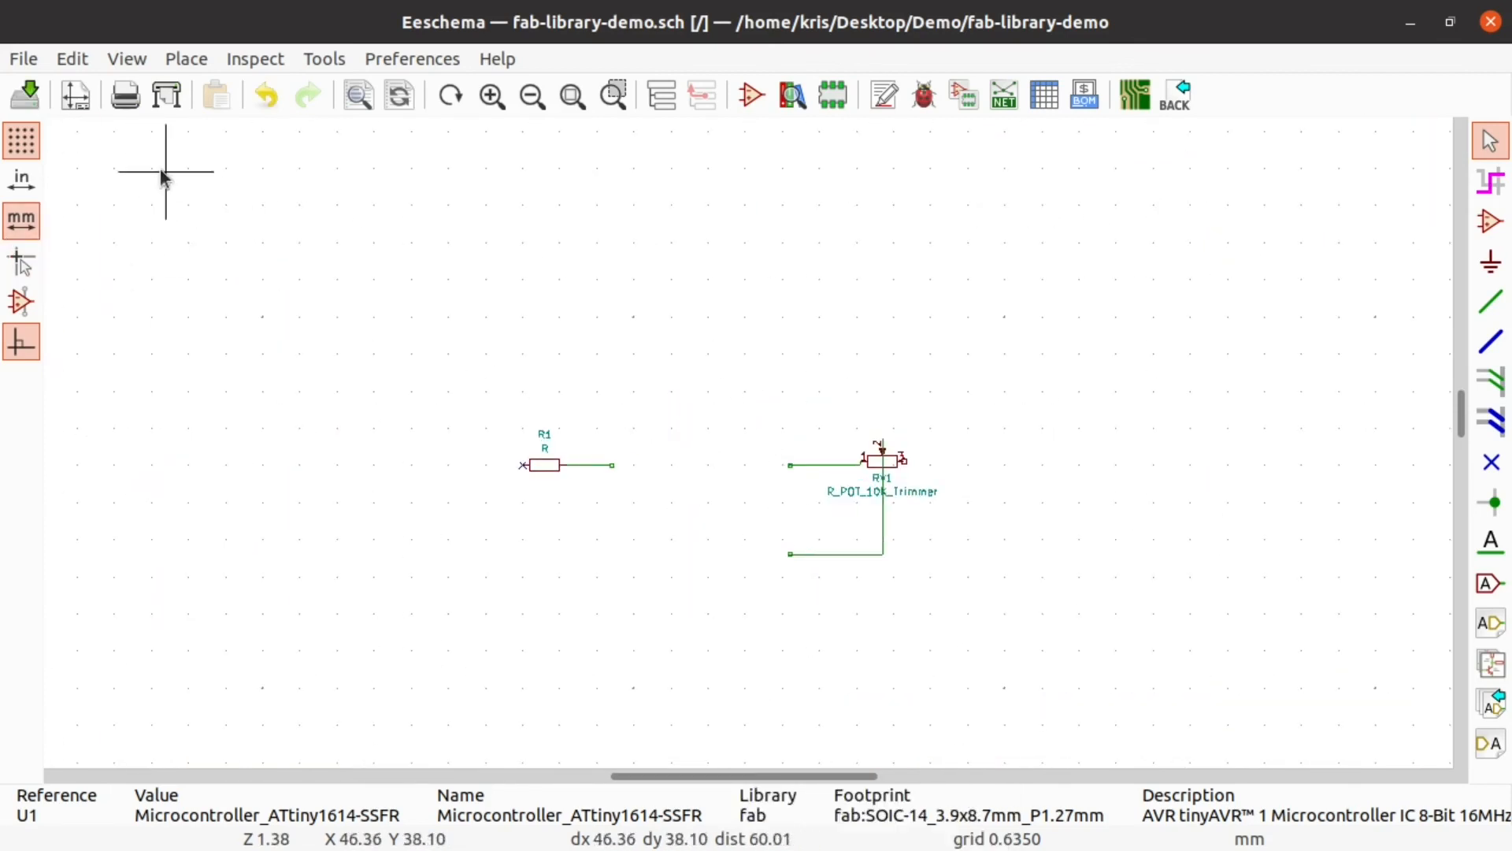
Step: Place the fab library's AVR128DB32-I_PT symbol between R1 and RV1, with pins PA0, PD7 and PF3 meeting the existing wires
key("a")
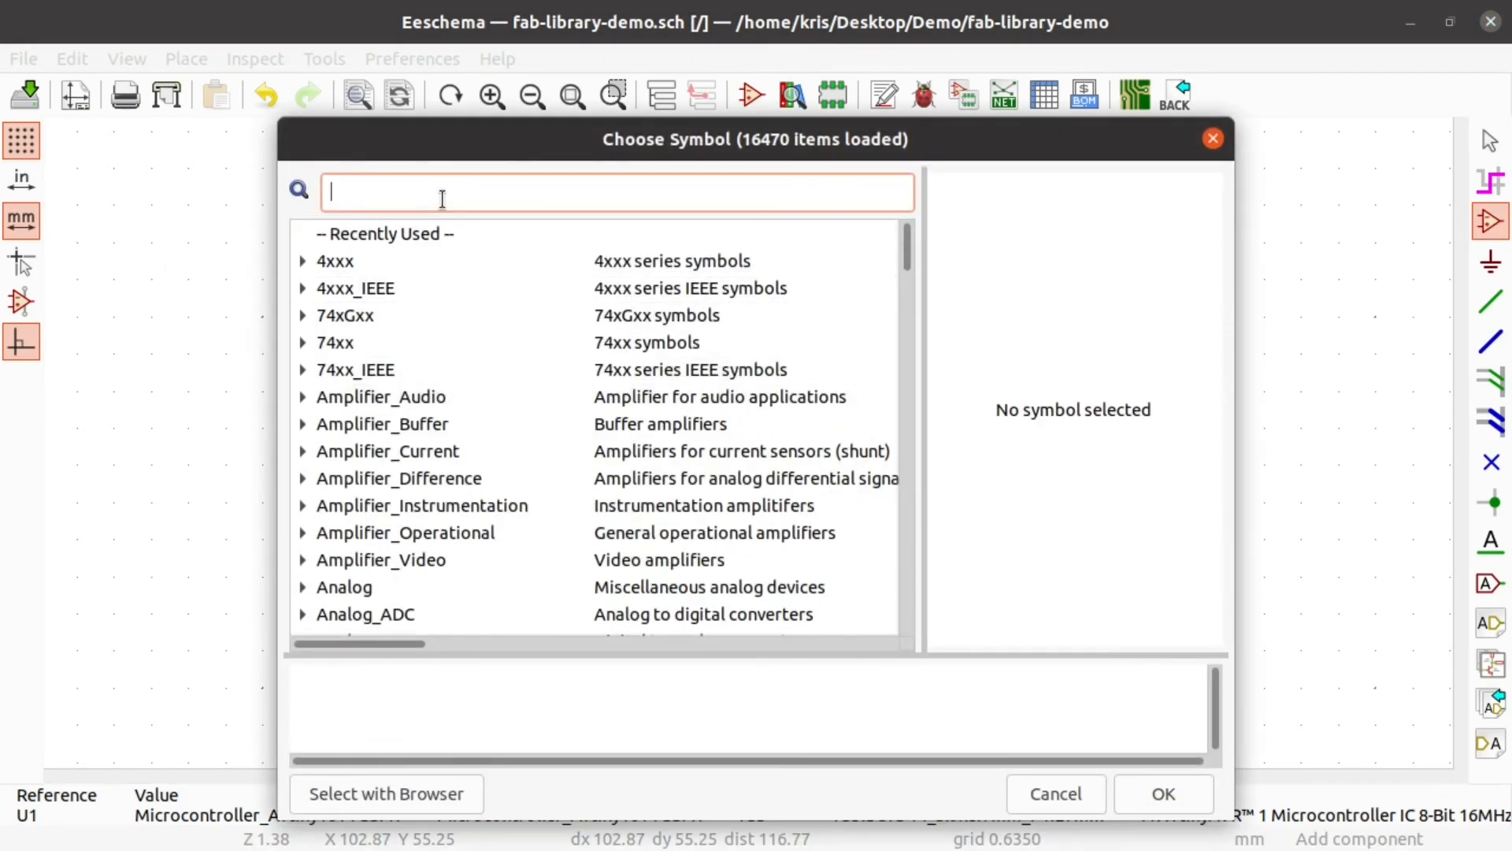
type("fab avr")
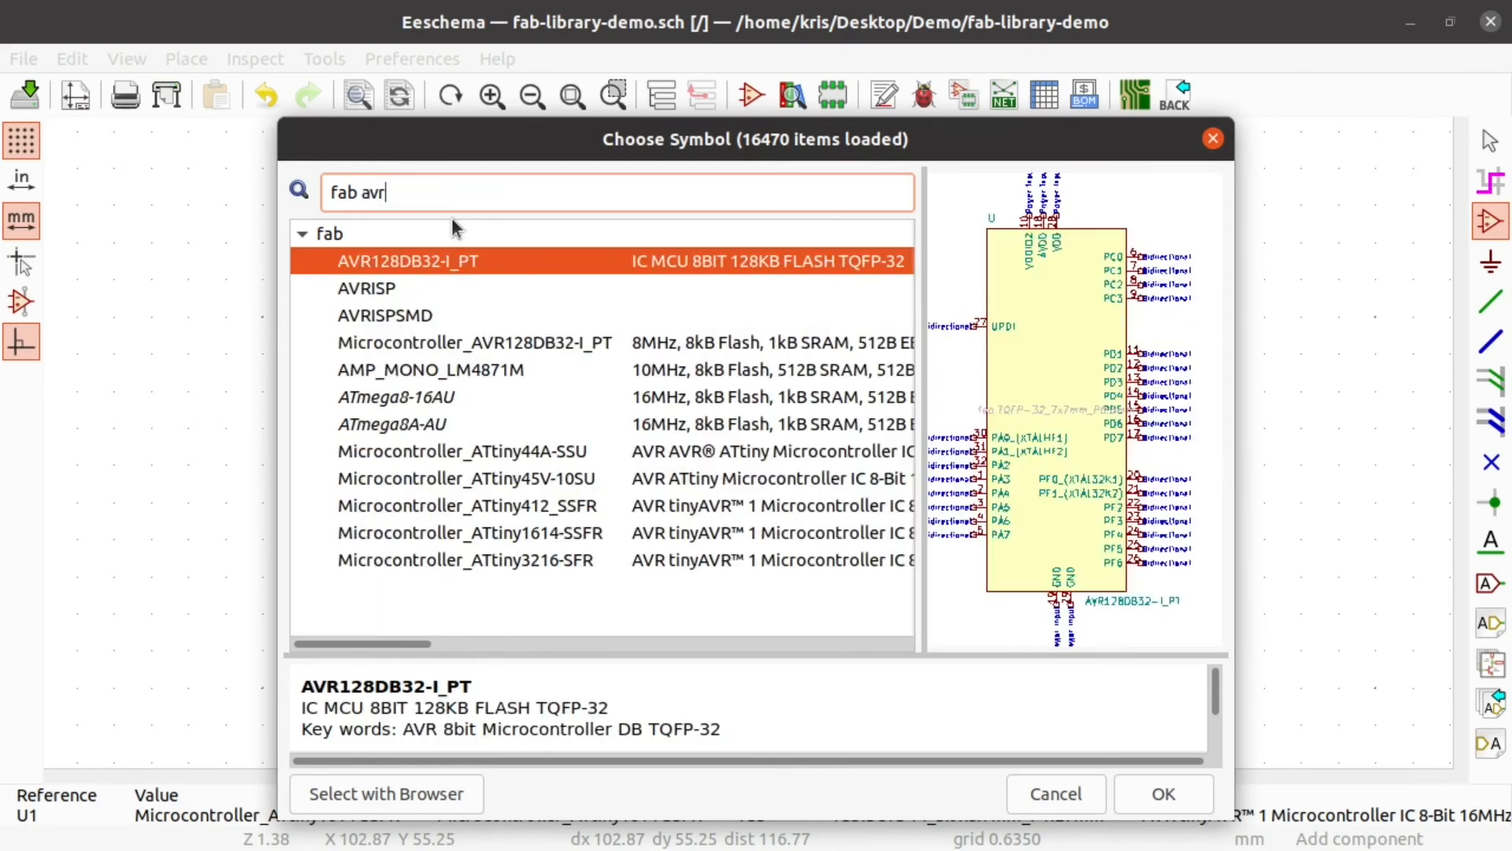
double_click(439, 263)
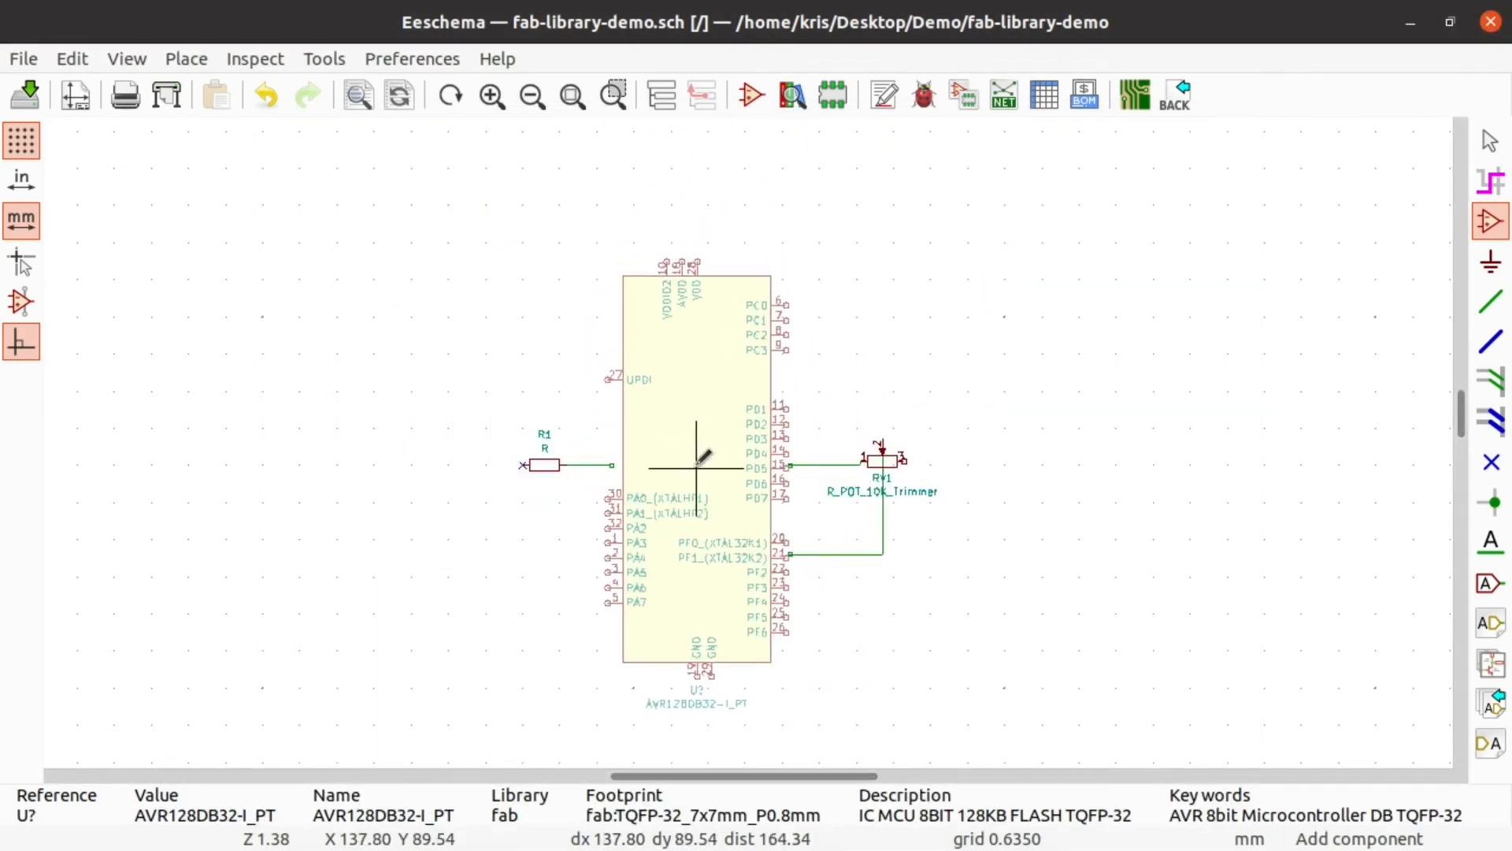
scroll(700, 441, "up", 1)
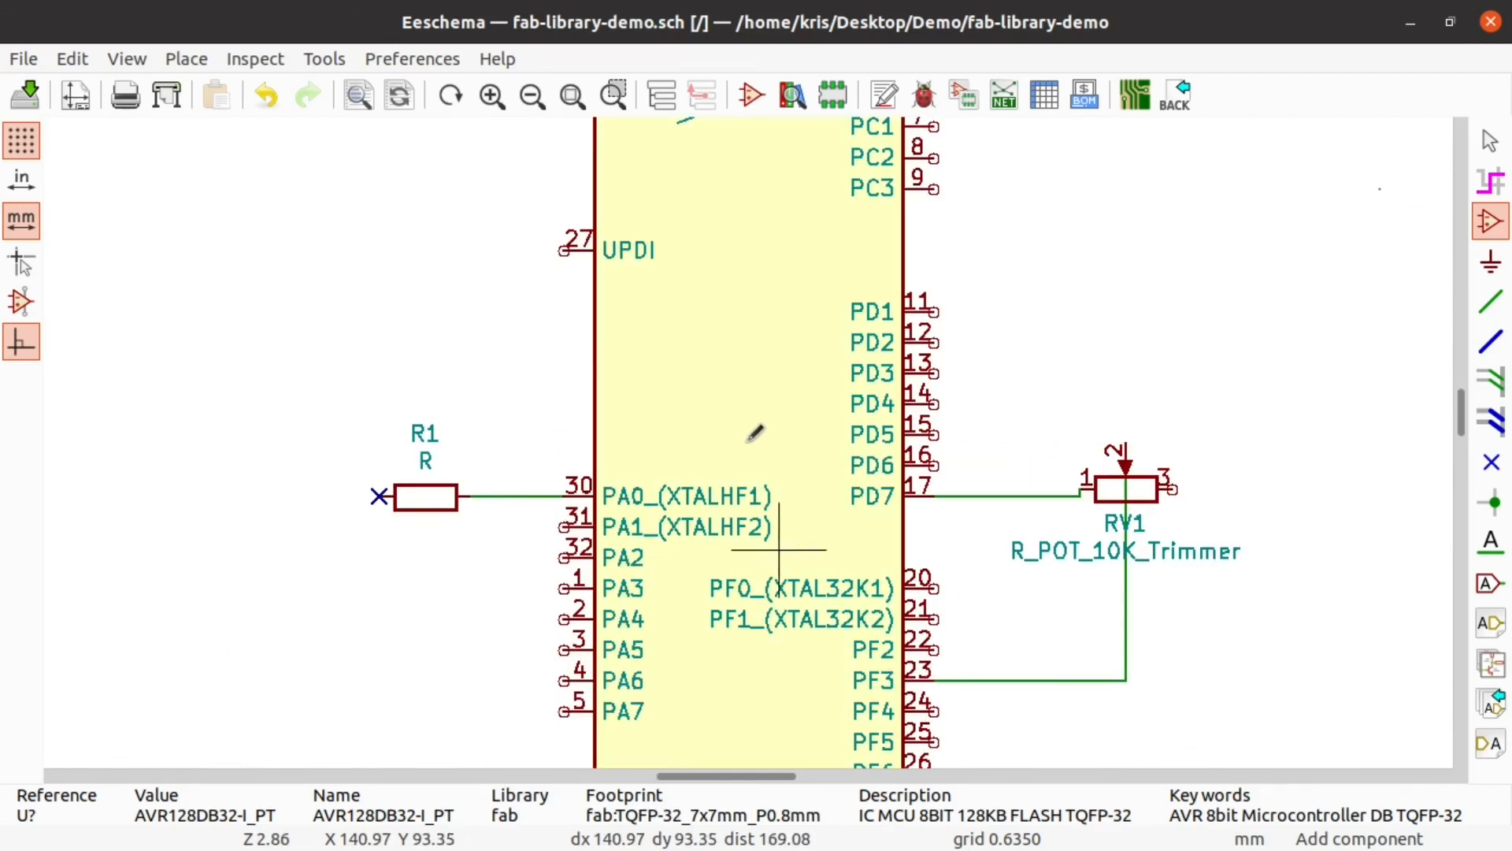
scroll(787, 488, "down", 1)
left_click(787, 488)
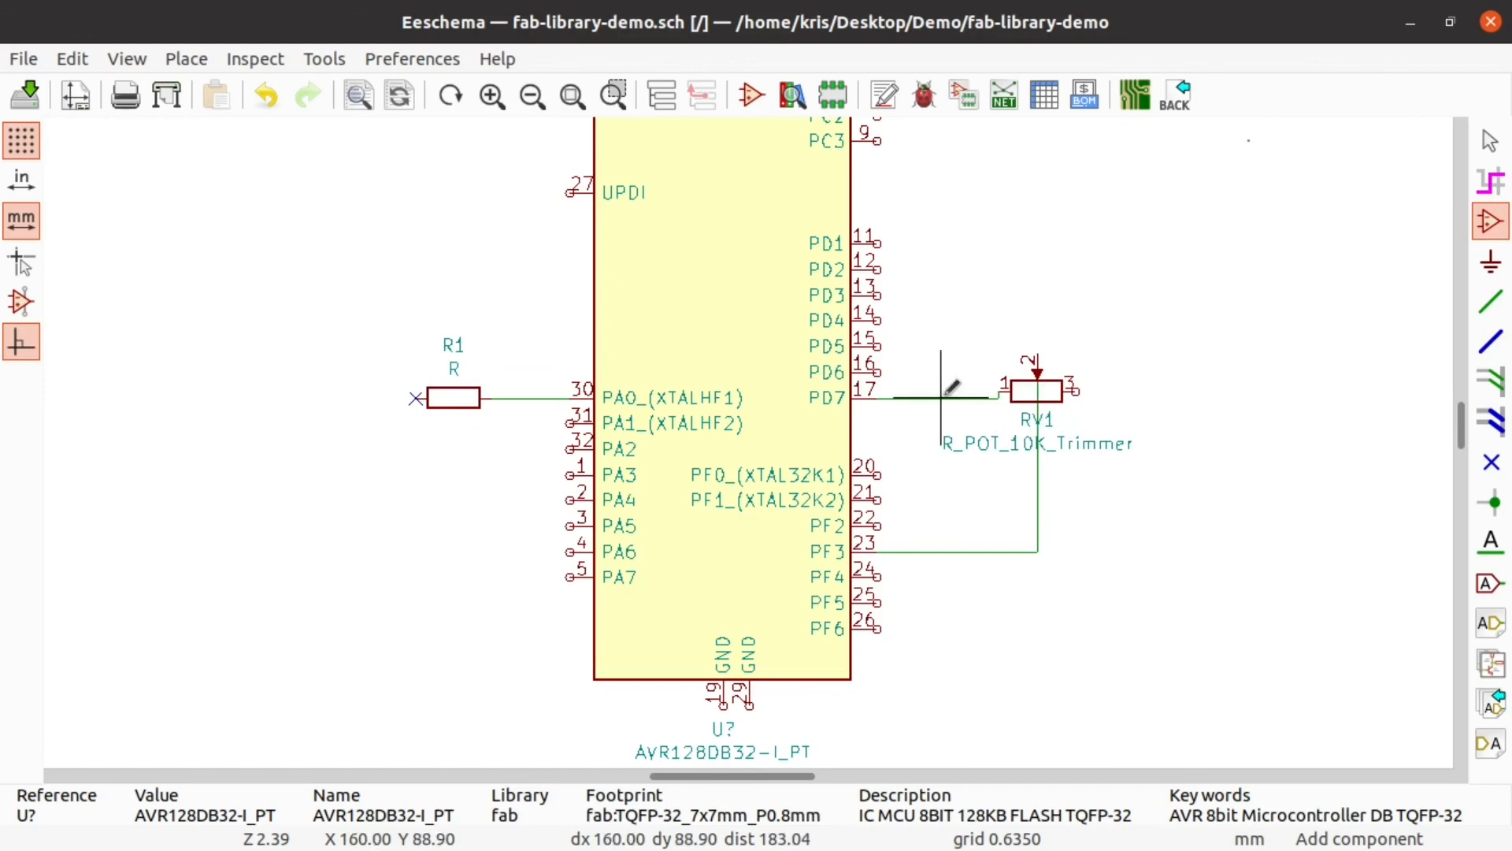
Step: Save the schematic and annotate the entire schematic while keeping existing annotations
scroll(949, 393, "down", 3)
middle_click_drag(623, 386, 640, 406)
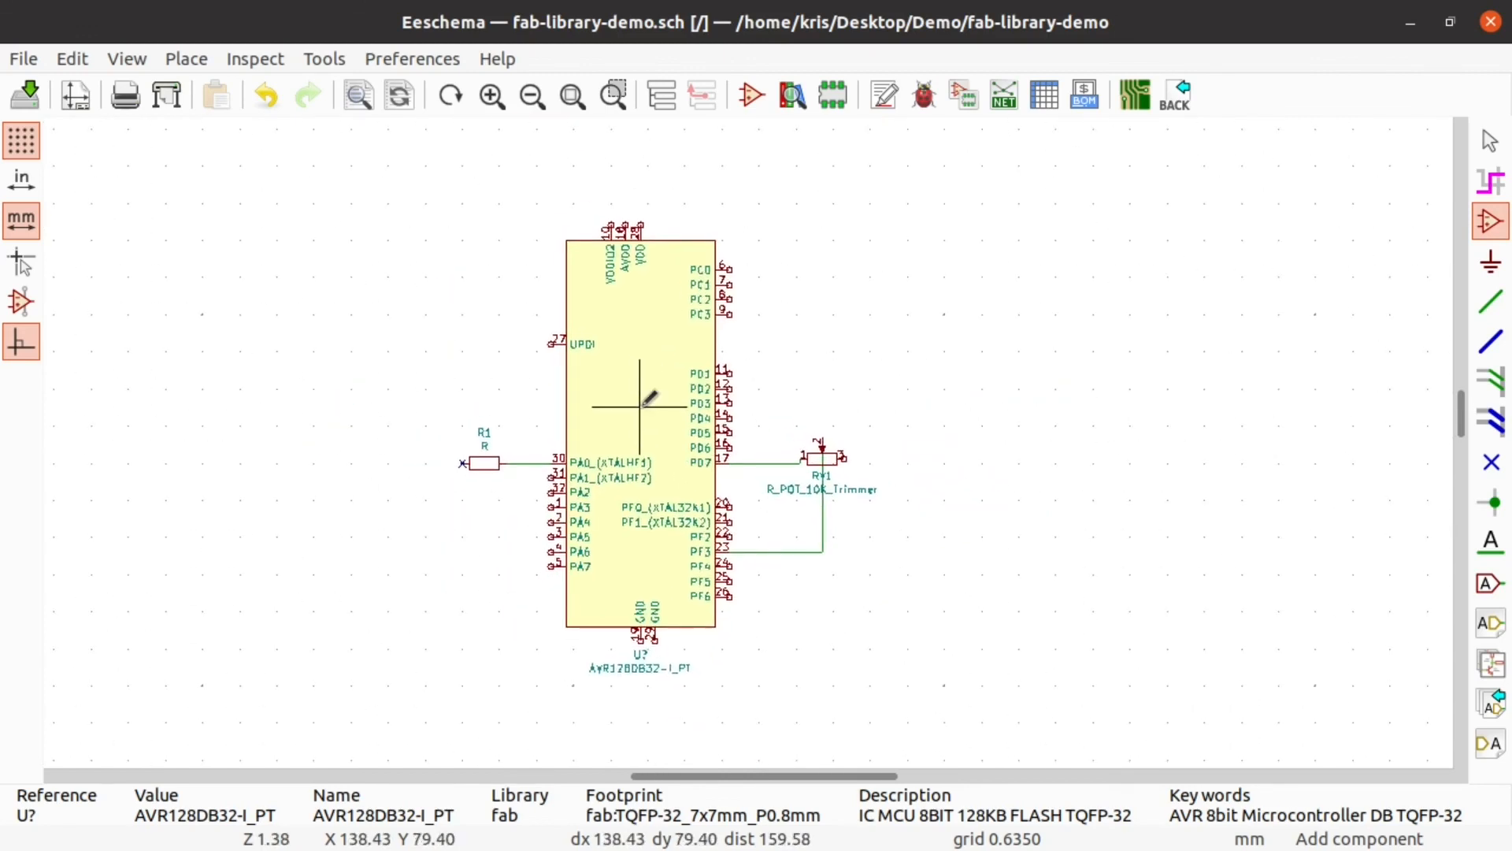
key("ctrl+s")
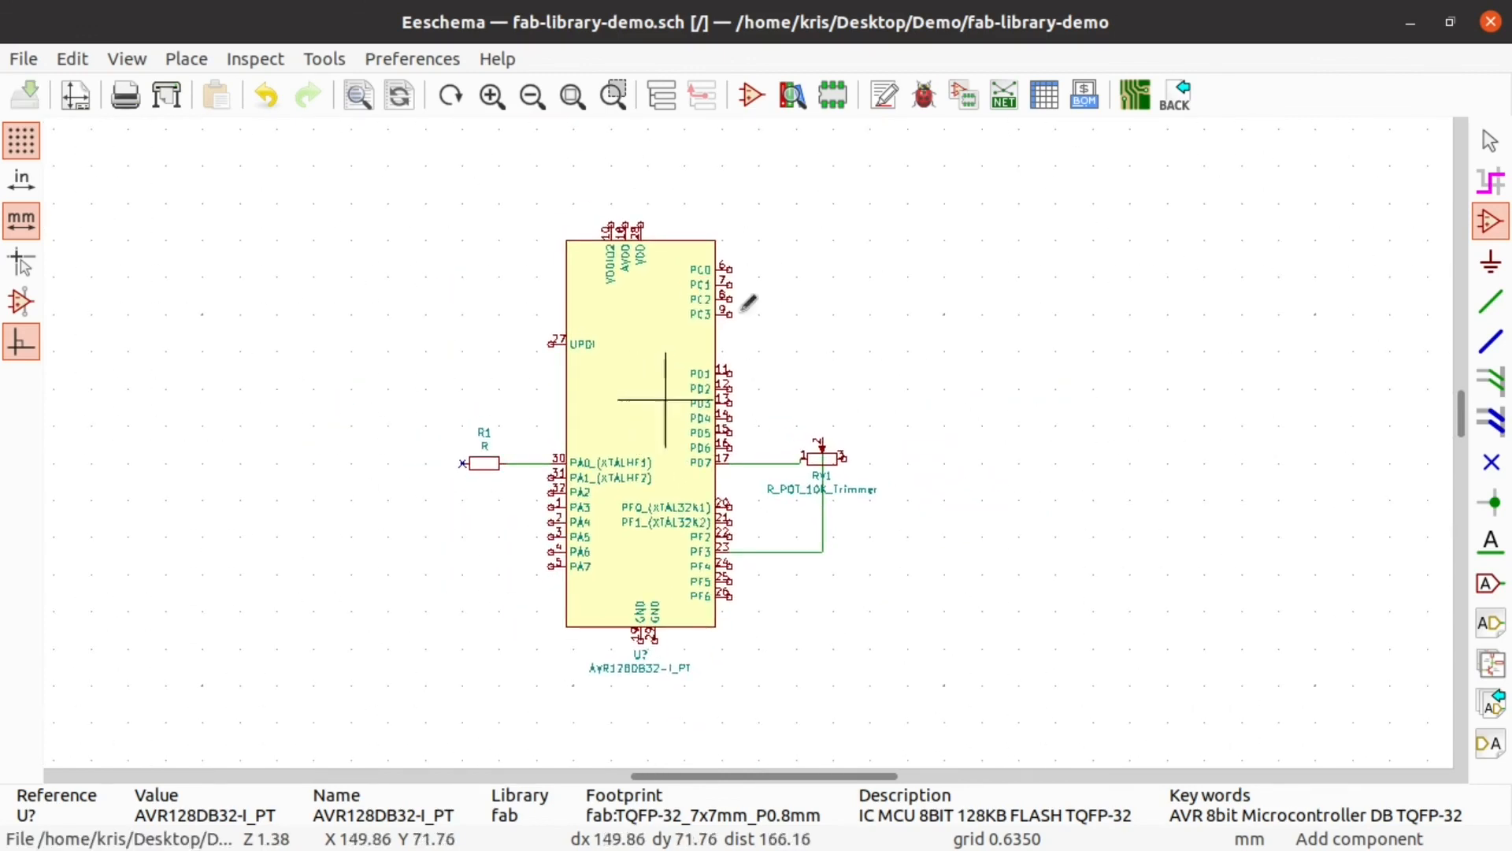
left_click(885, 95)
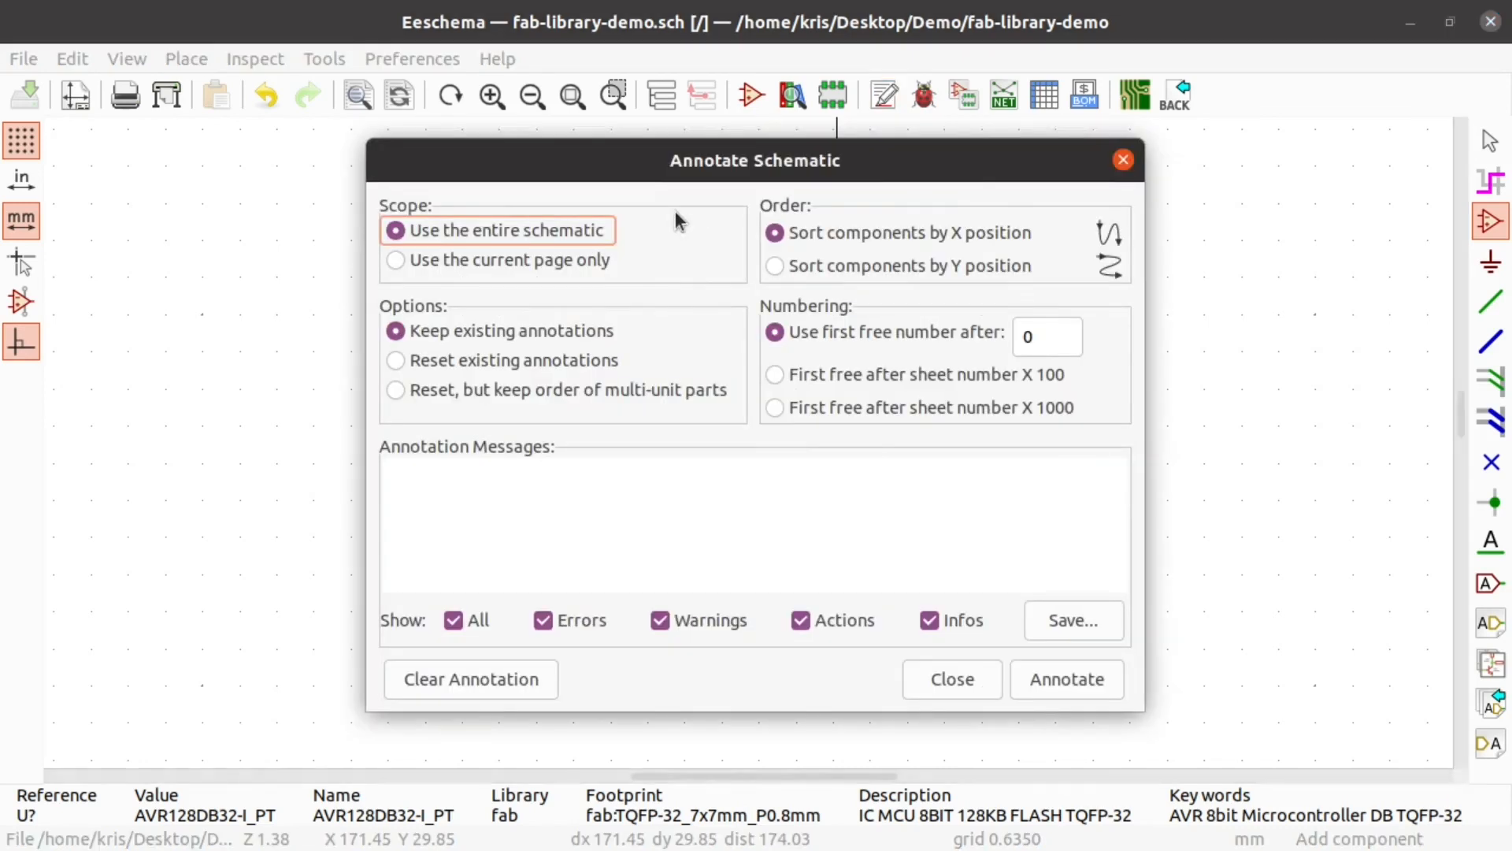
left_click(1090, 687)
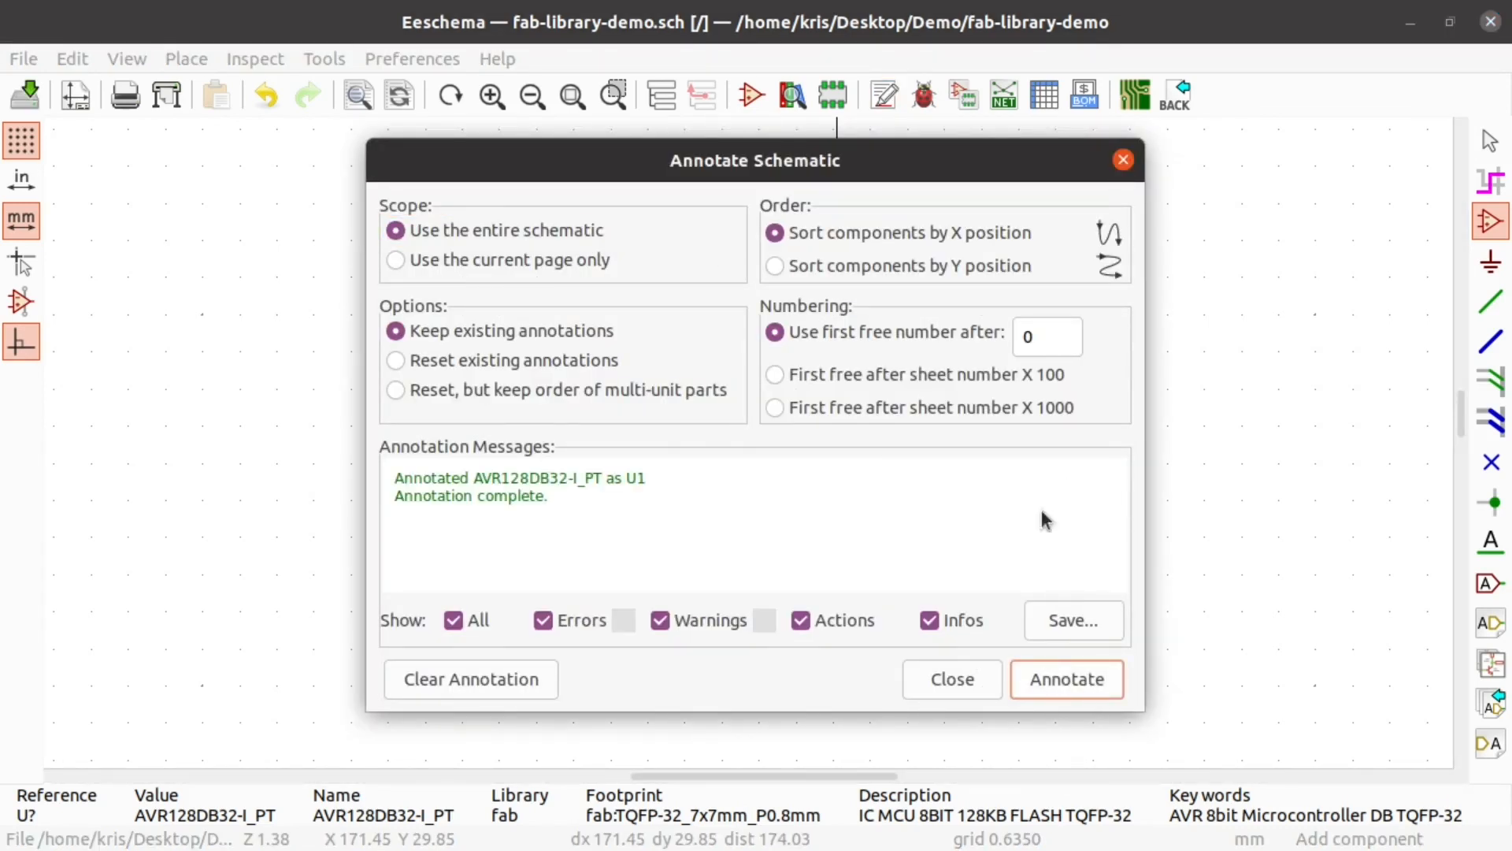
left_click(1123, 160)
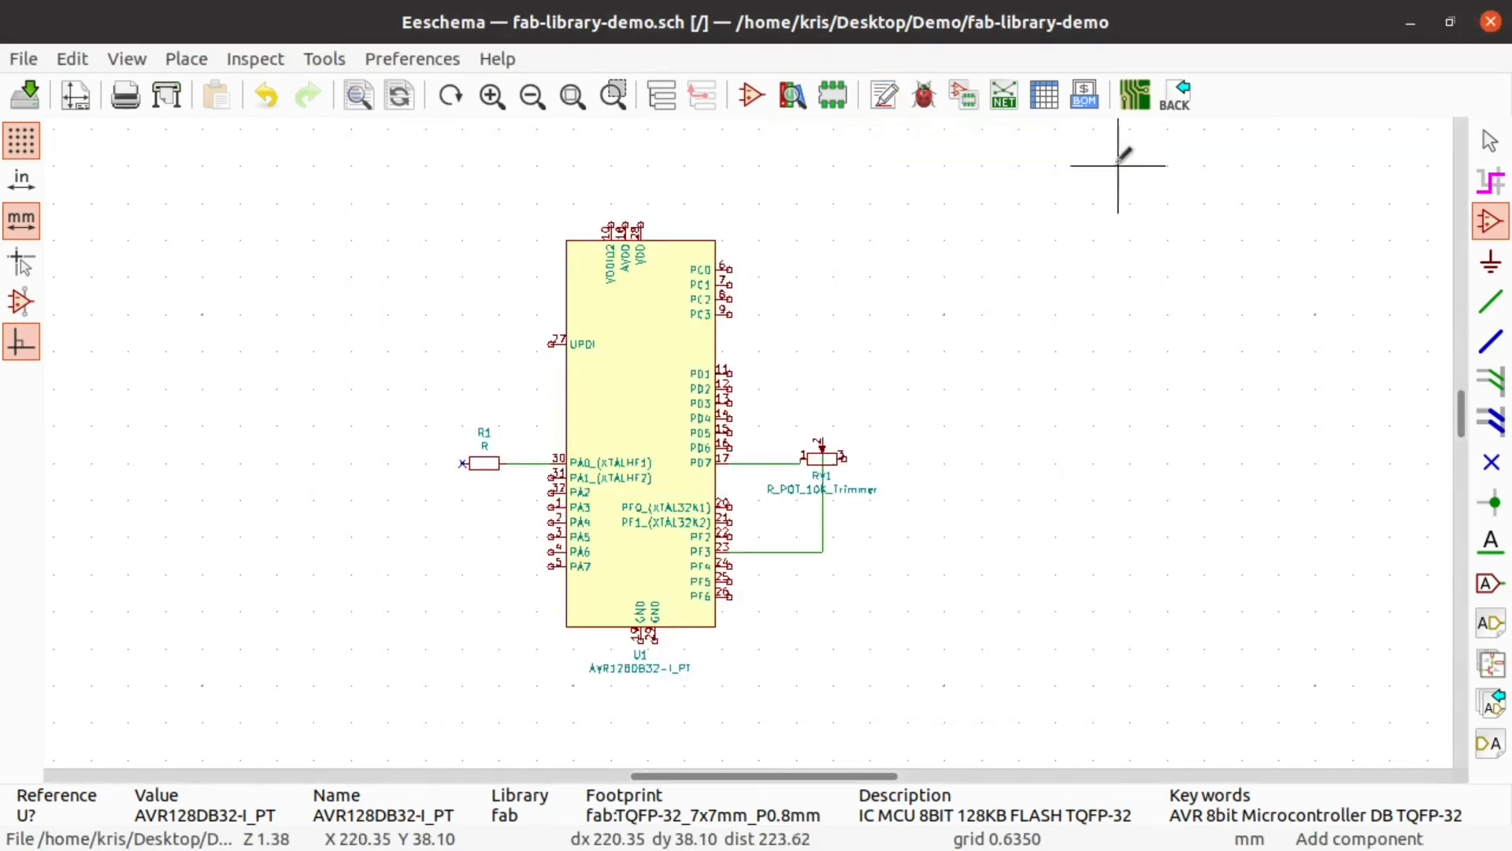
Step: Open the footprint assignments and view the footprint assigned to U1
left_click(963, 95)
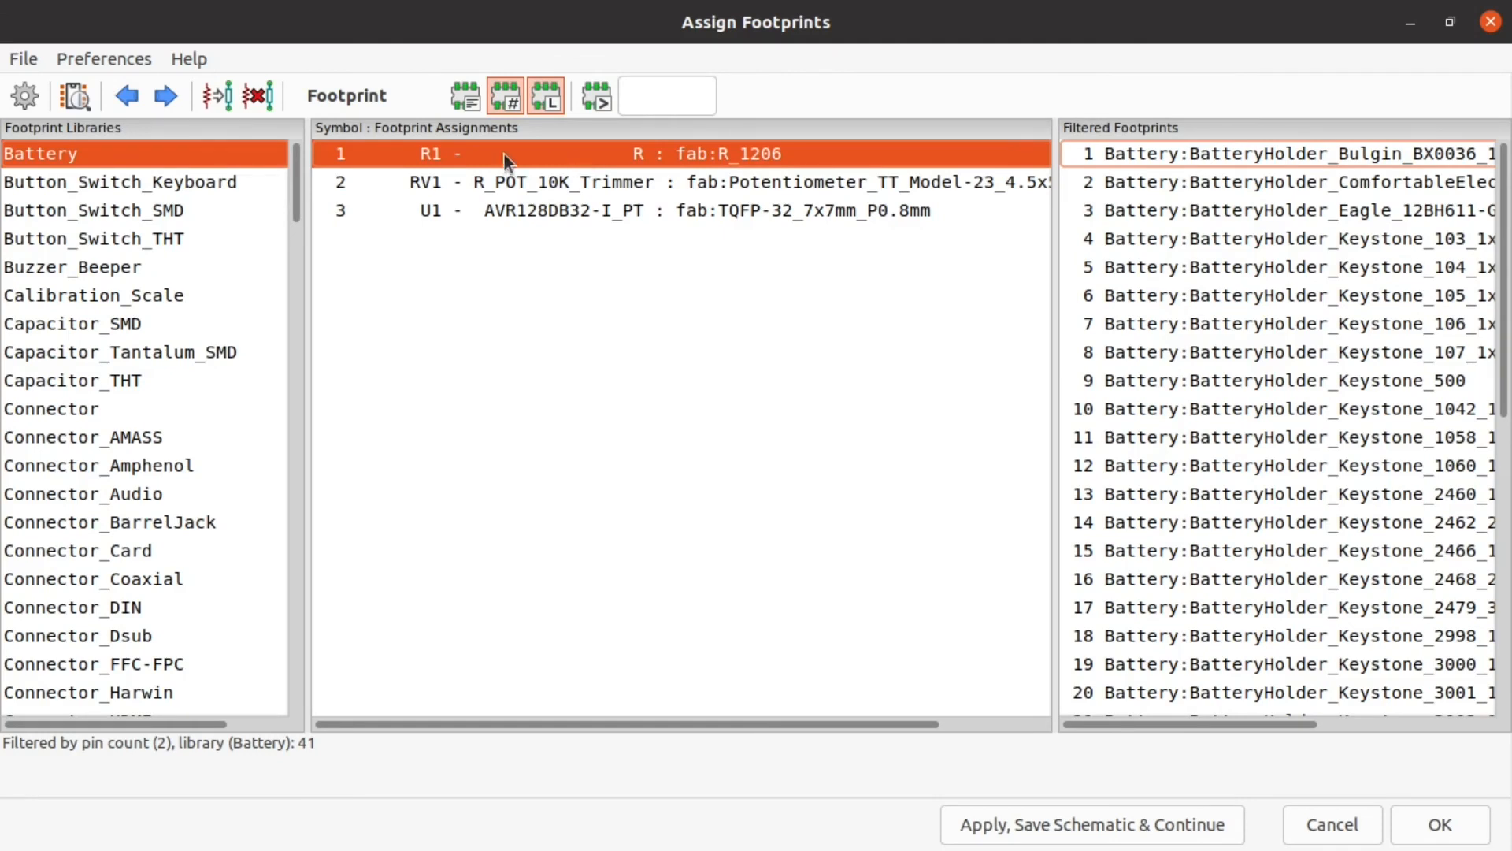
left_click(518, 201)
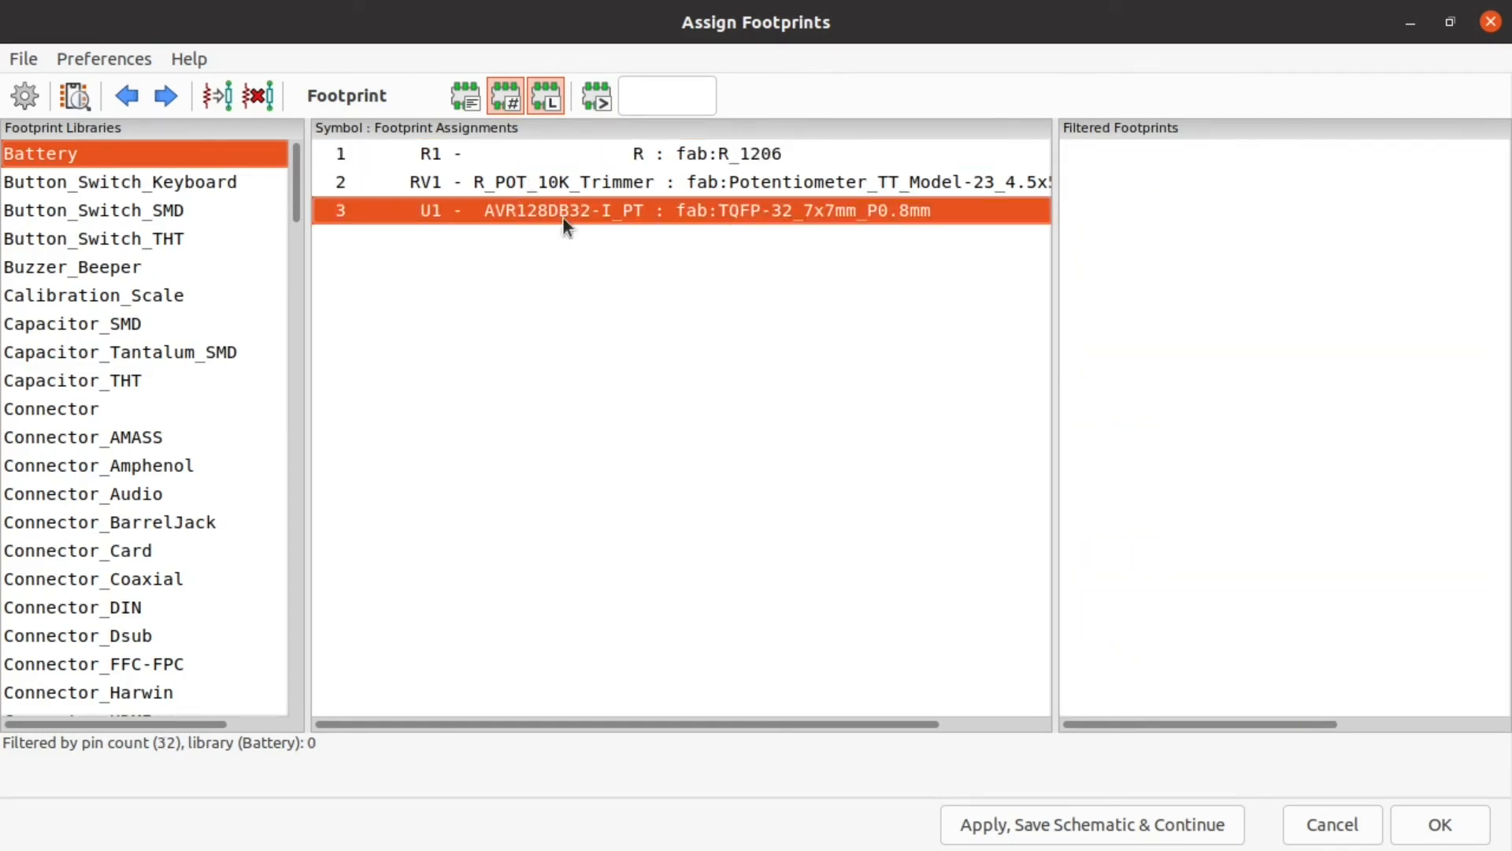
right_click(830, 208)
left_click(872, 227)
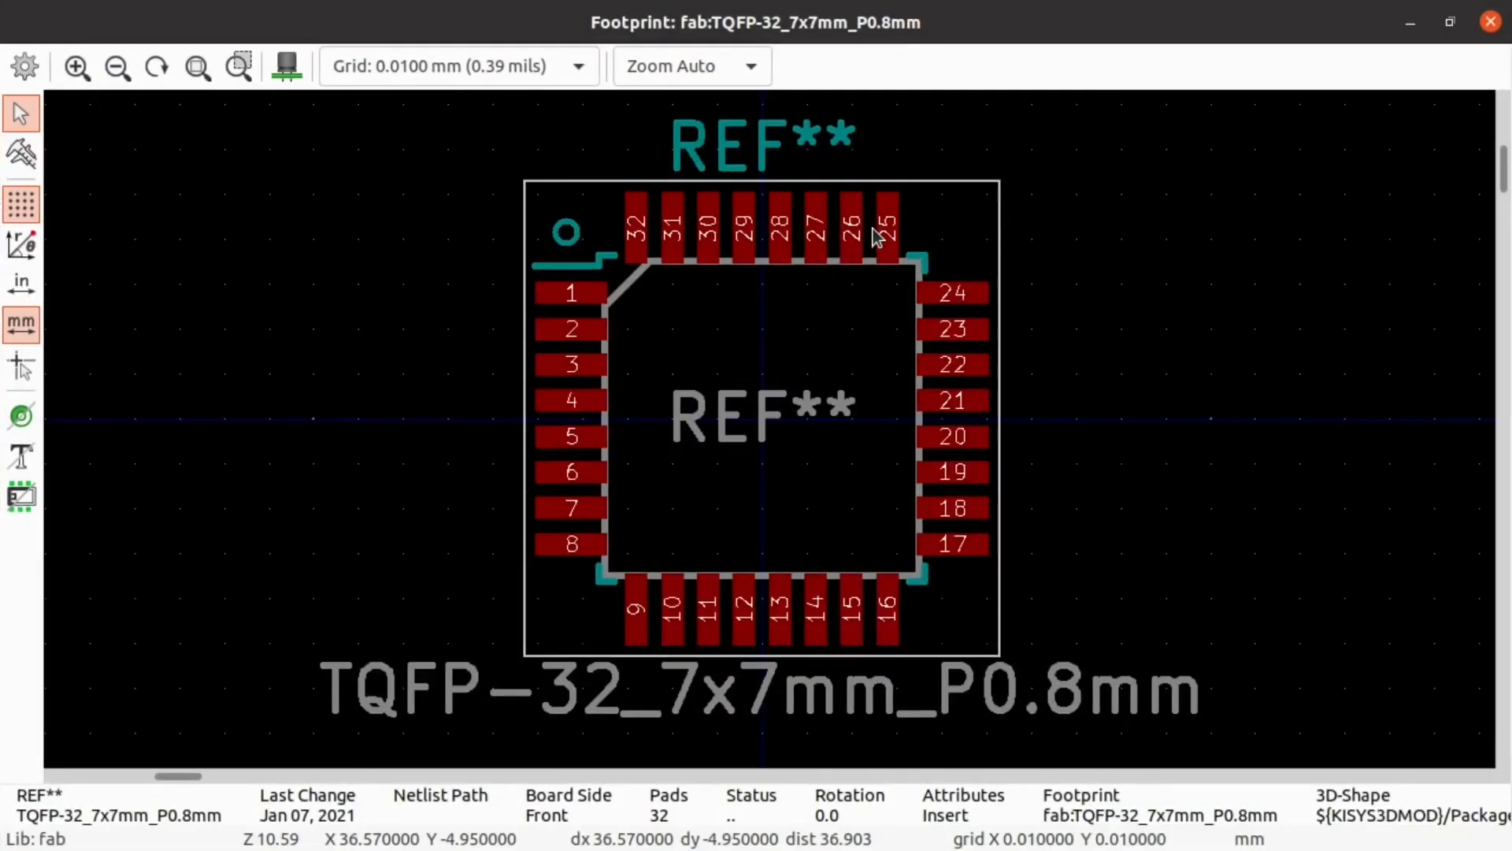
Step: Measure the gap between pads 17 and 18, and close the footprint view and the footprint assignments
scroll(934, 537, "up", 5)
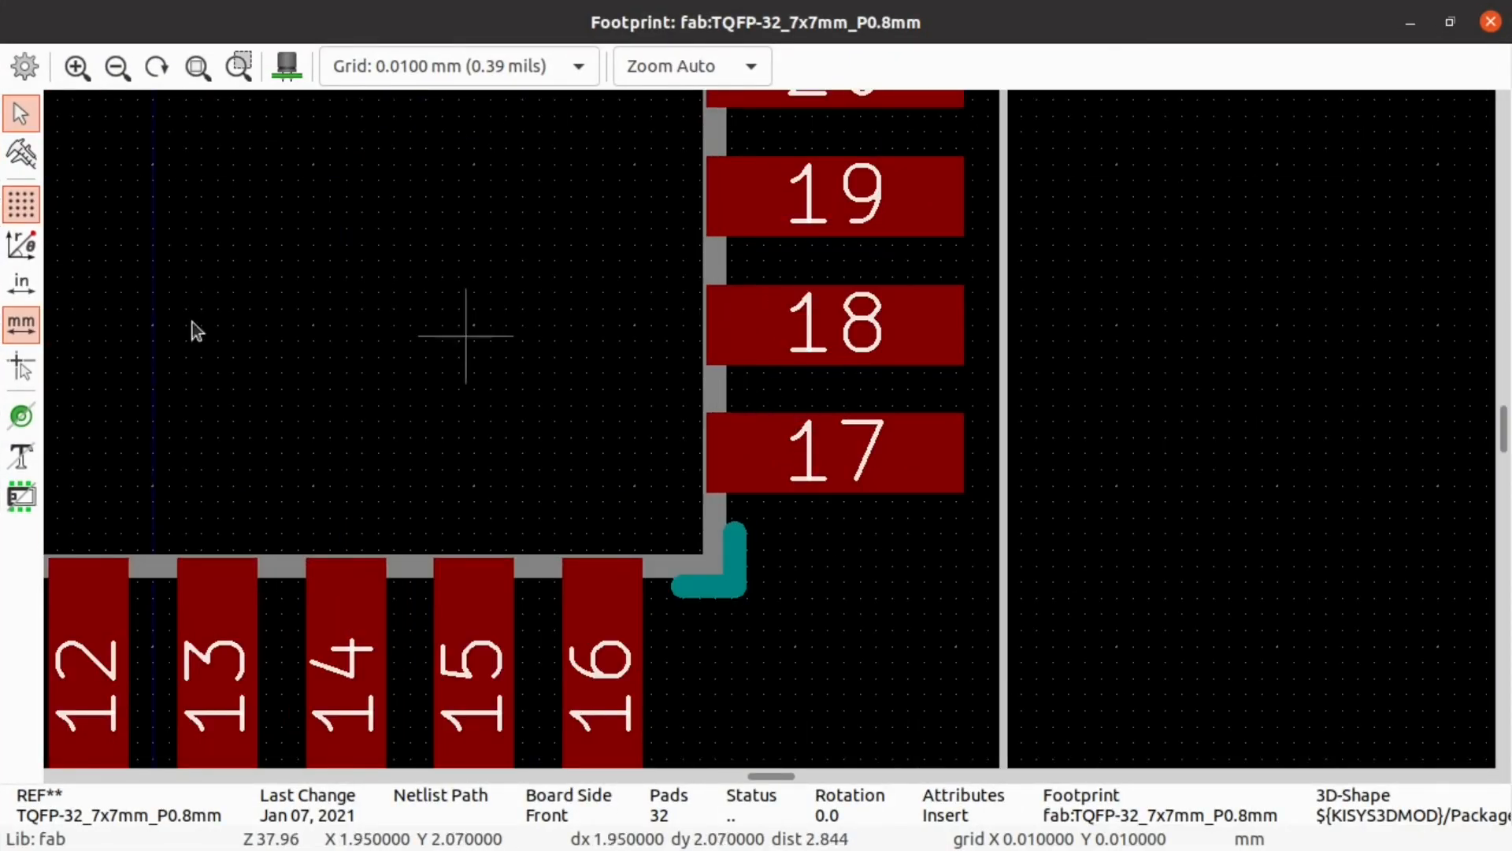
left_click(16, 158)
scroll(972, 507, "up", 3)
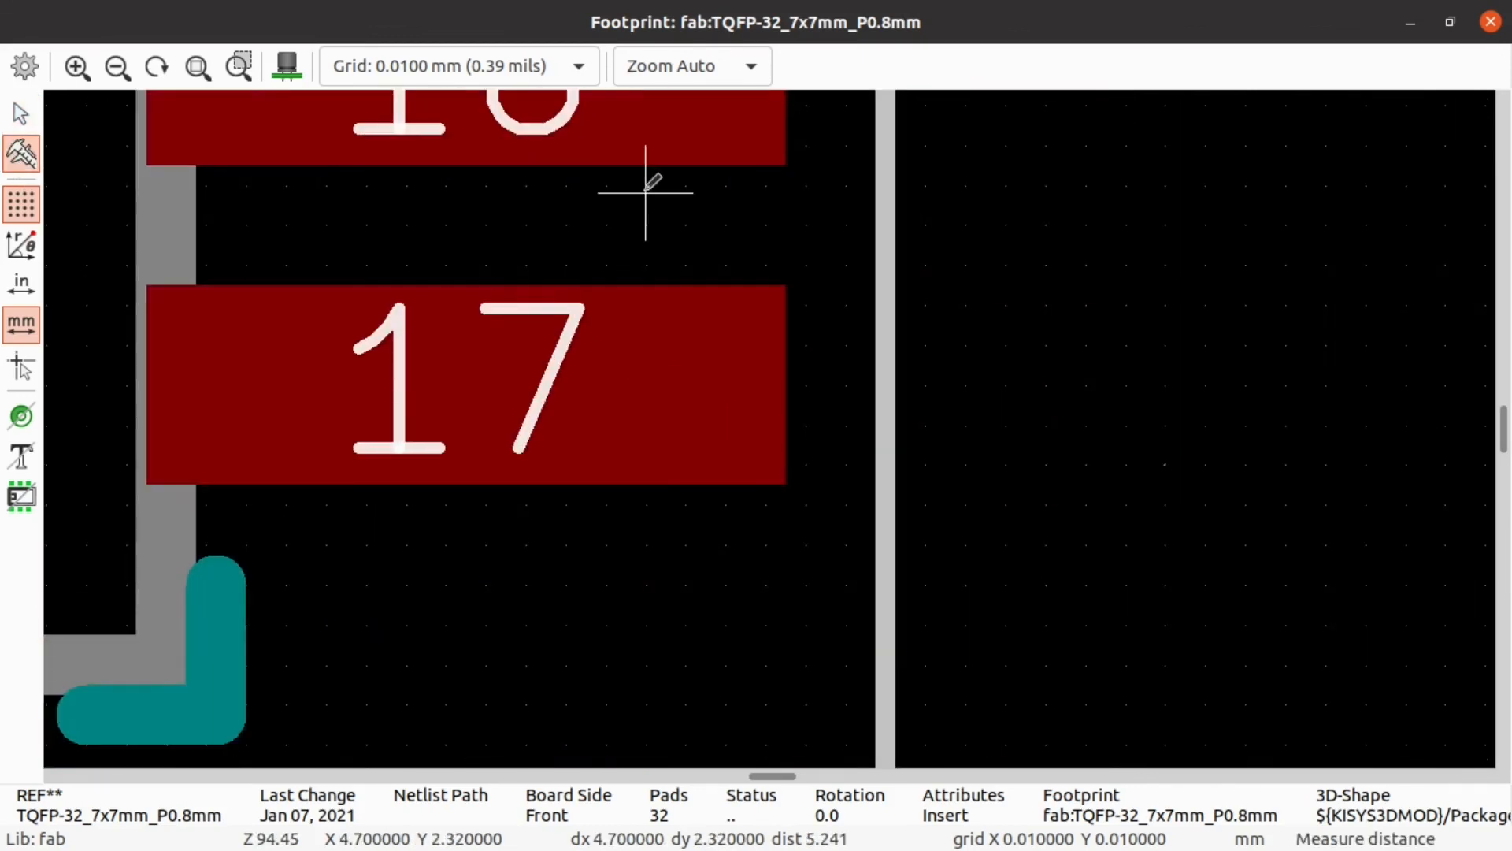
left_click(657, 164)
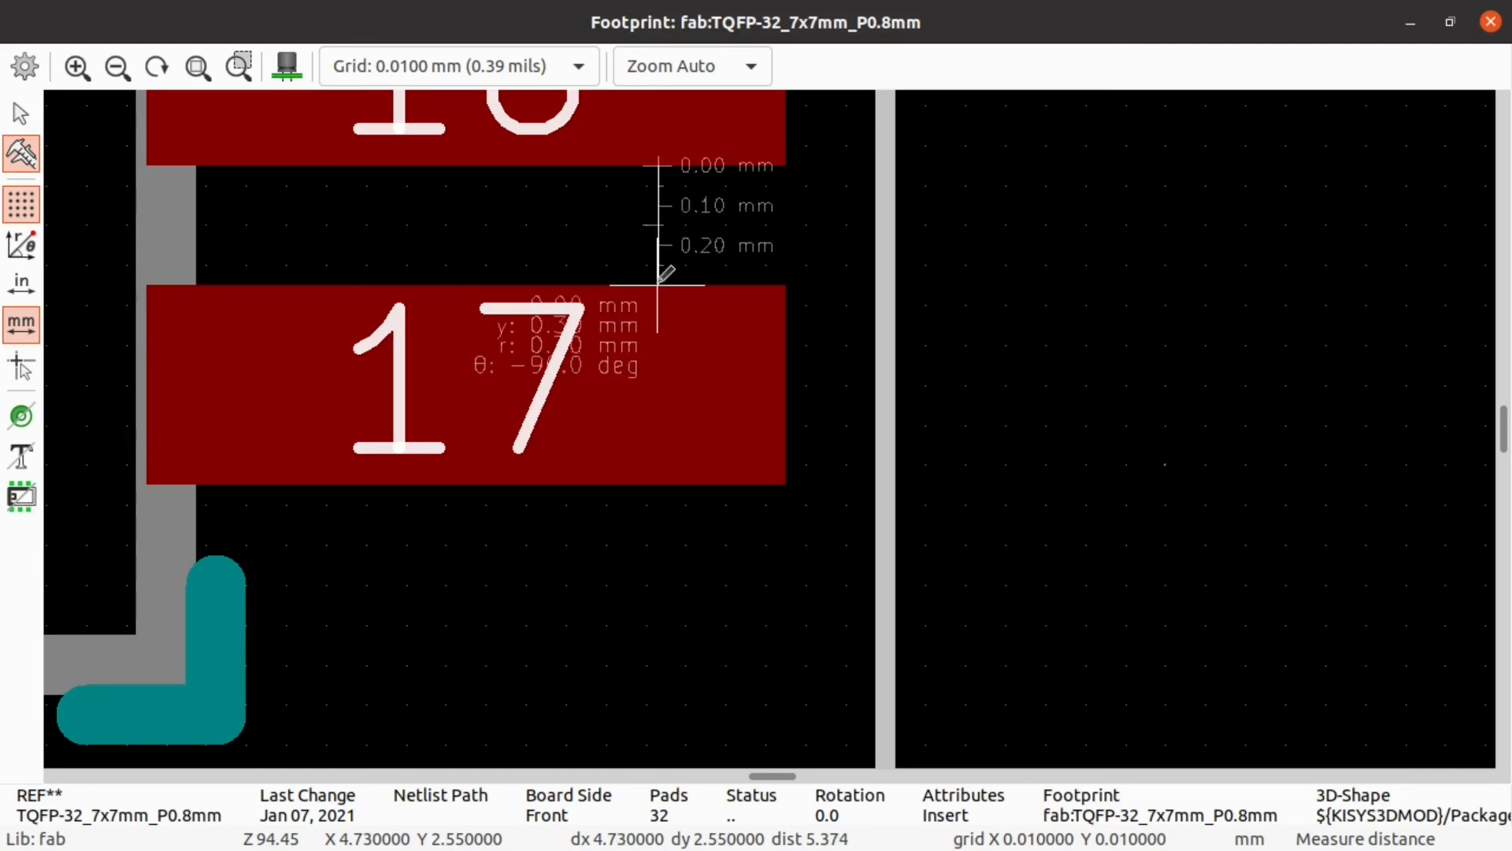
key("Escape")
scroll(632, 287, "down", 4)
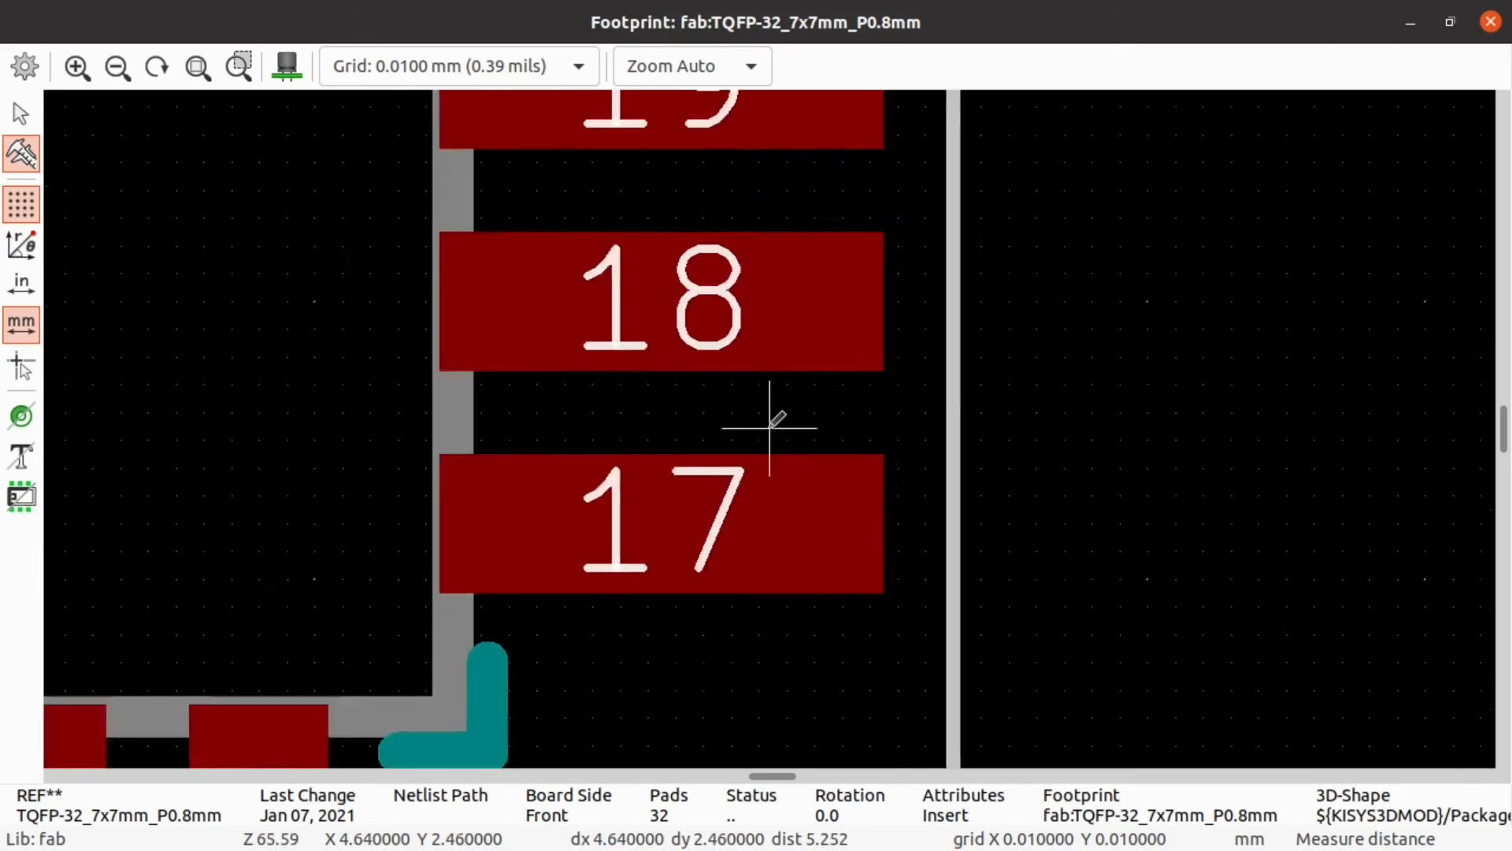
left_click(1491, 22)
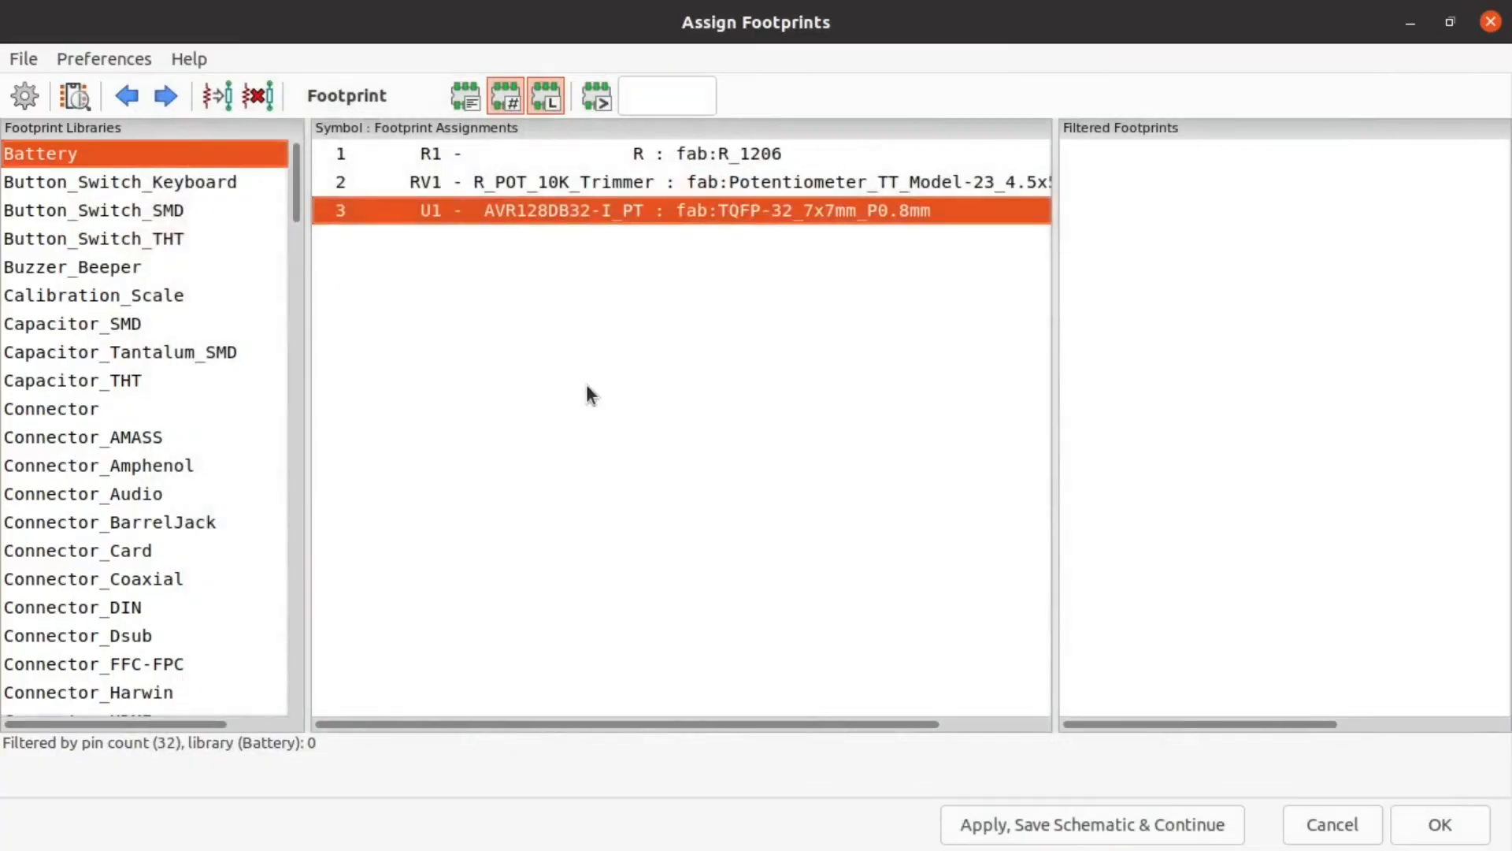
left_click(1490, 22)
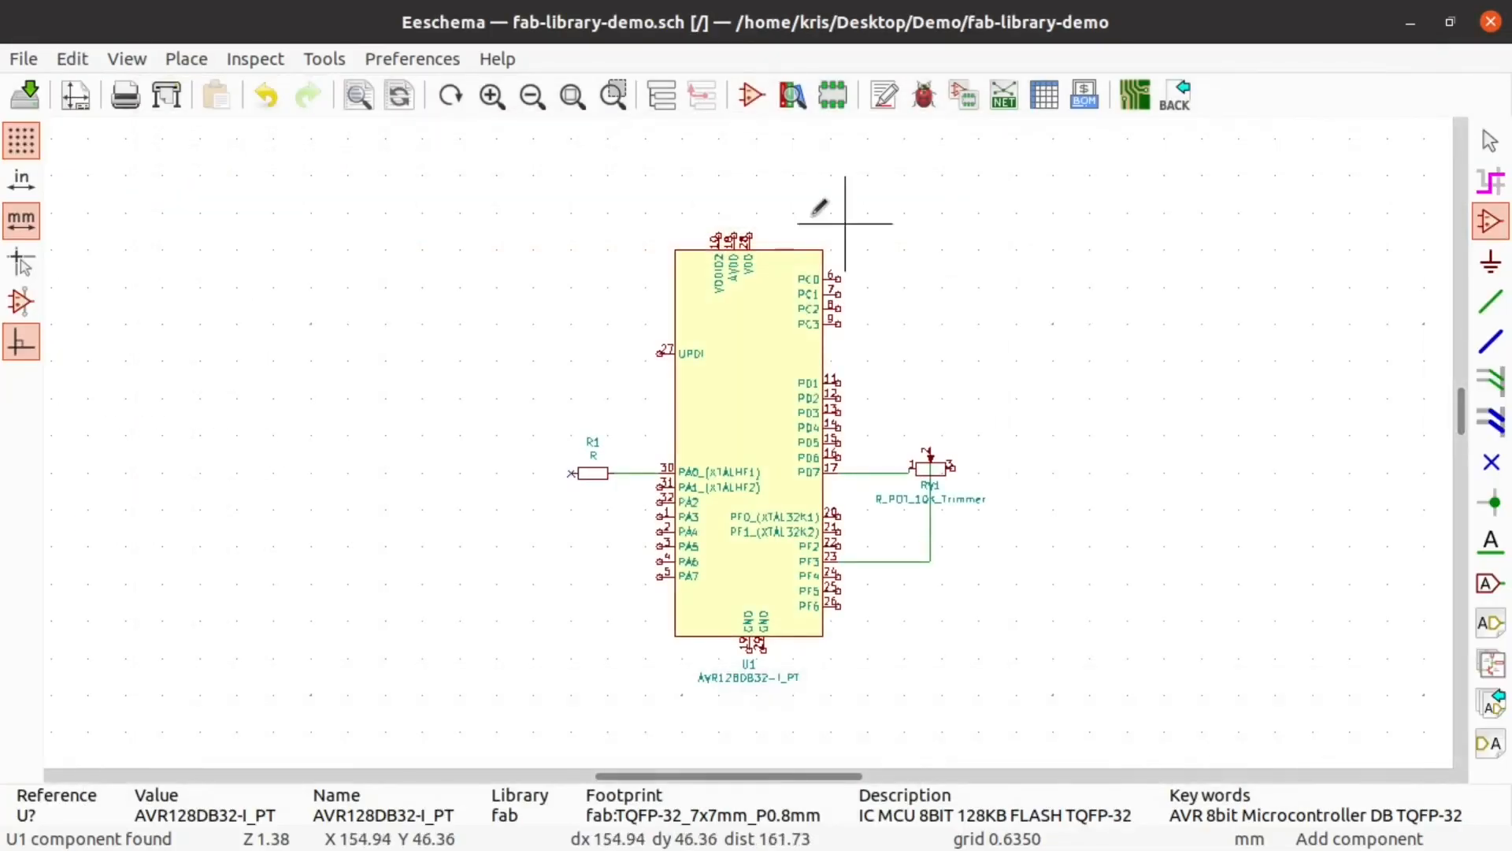
Step: Generate the schematic's netlist for Pcbnew in the default format
left_click(1004, 95)
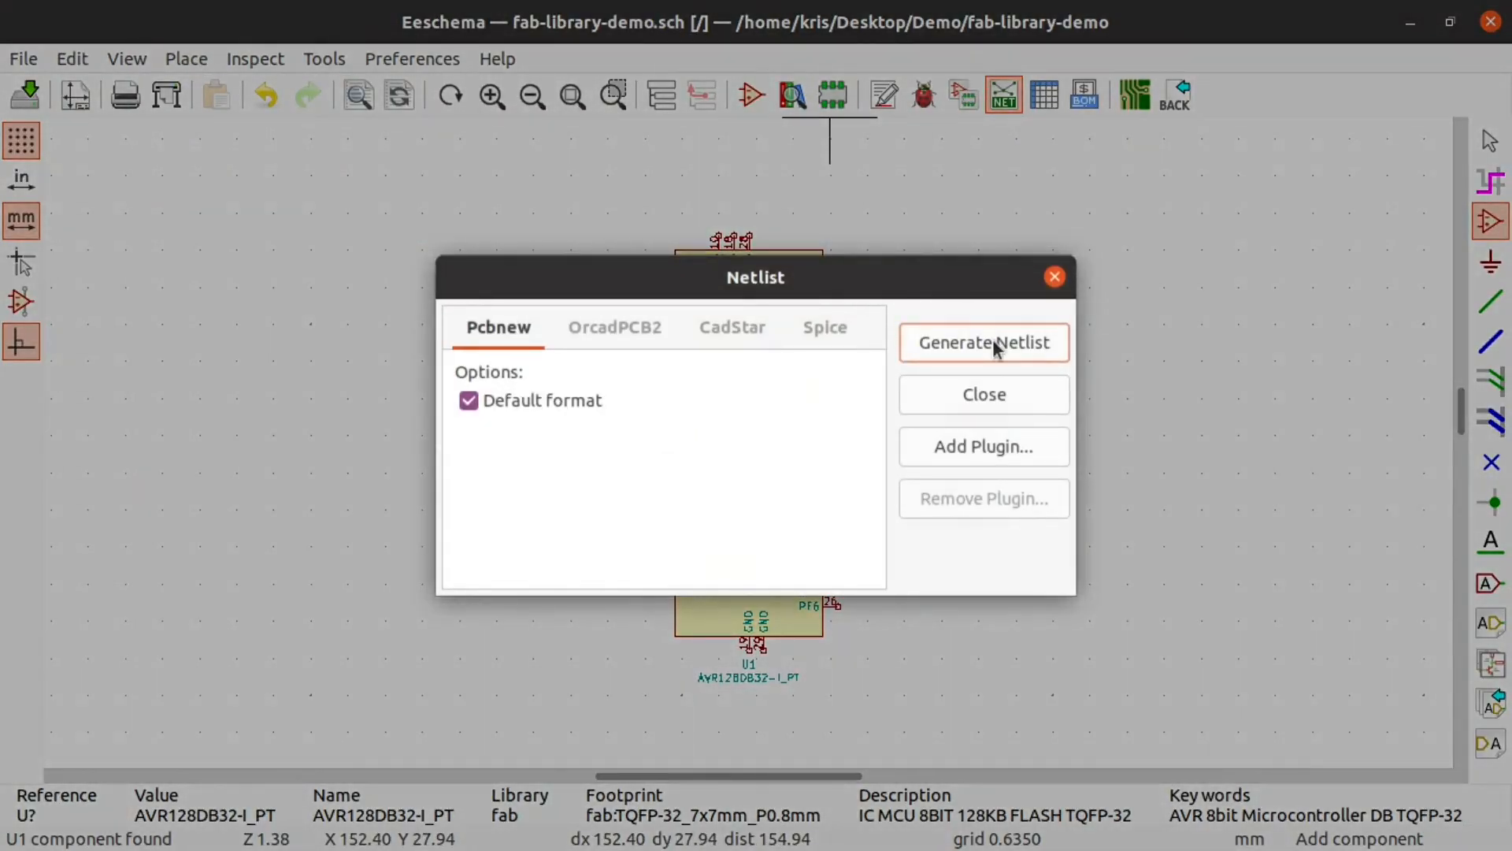
left_click(993, 341)
left_click(1411, 28)
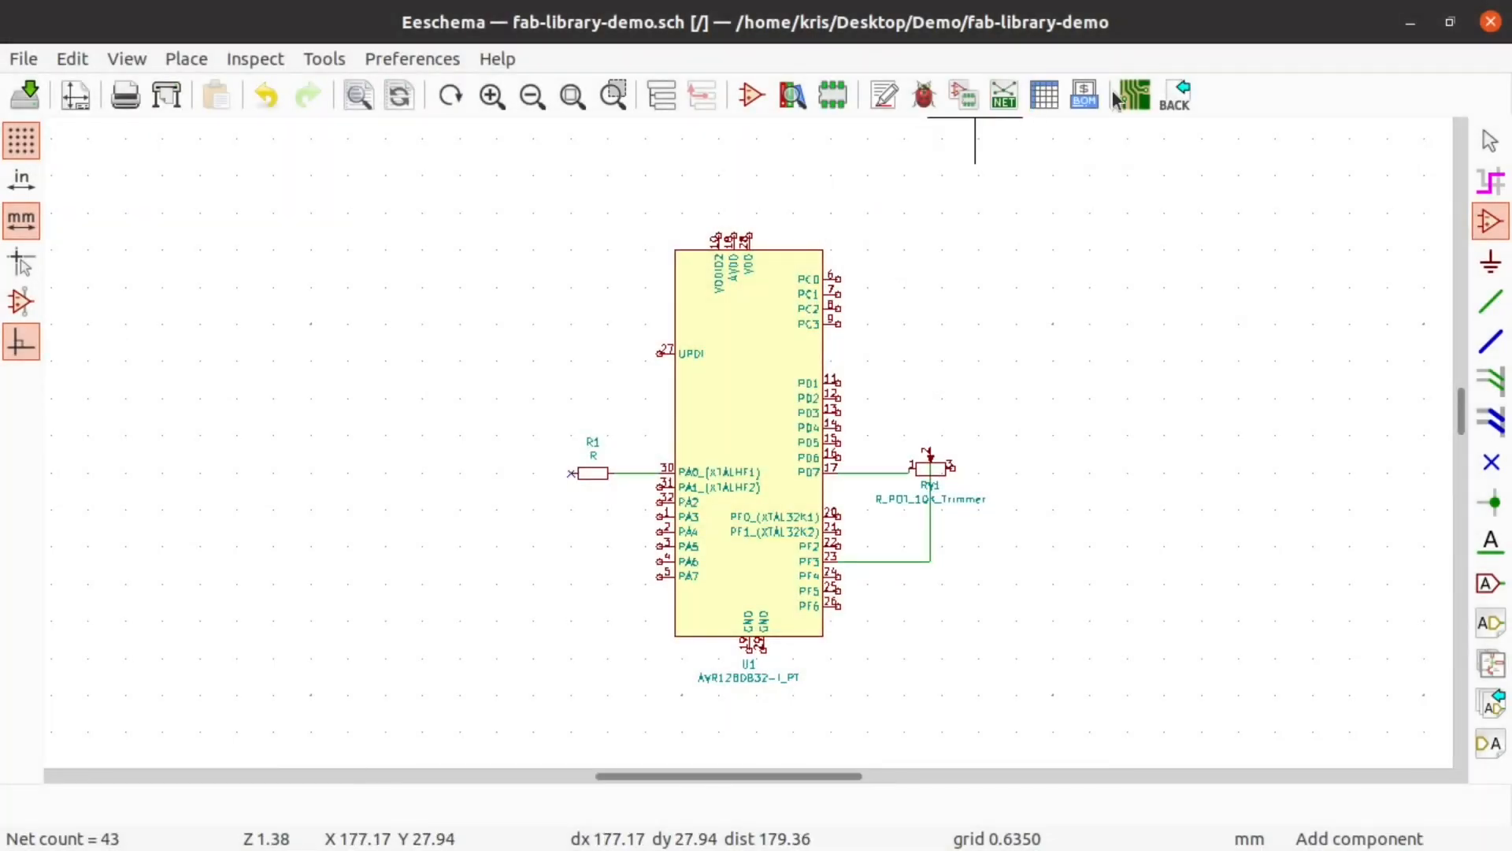
Step: Update the PCB from the schematic with existing symbol-to-footprint associations kept, and place the new TQFP-32 footprint above the ATtiny1614 footprint
left_click(1135, 95)
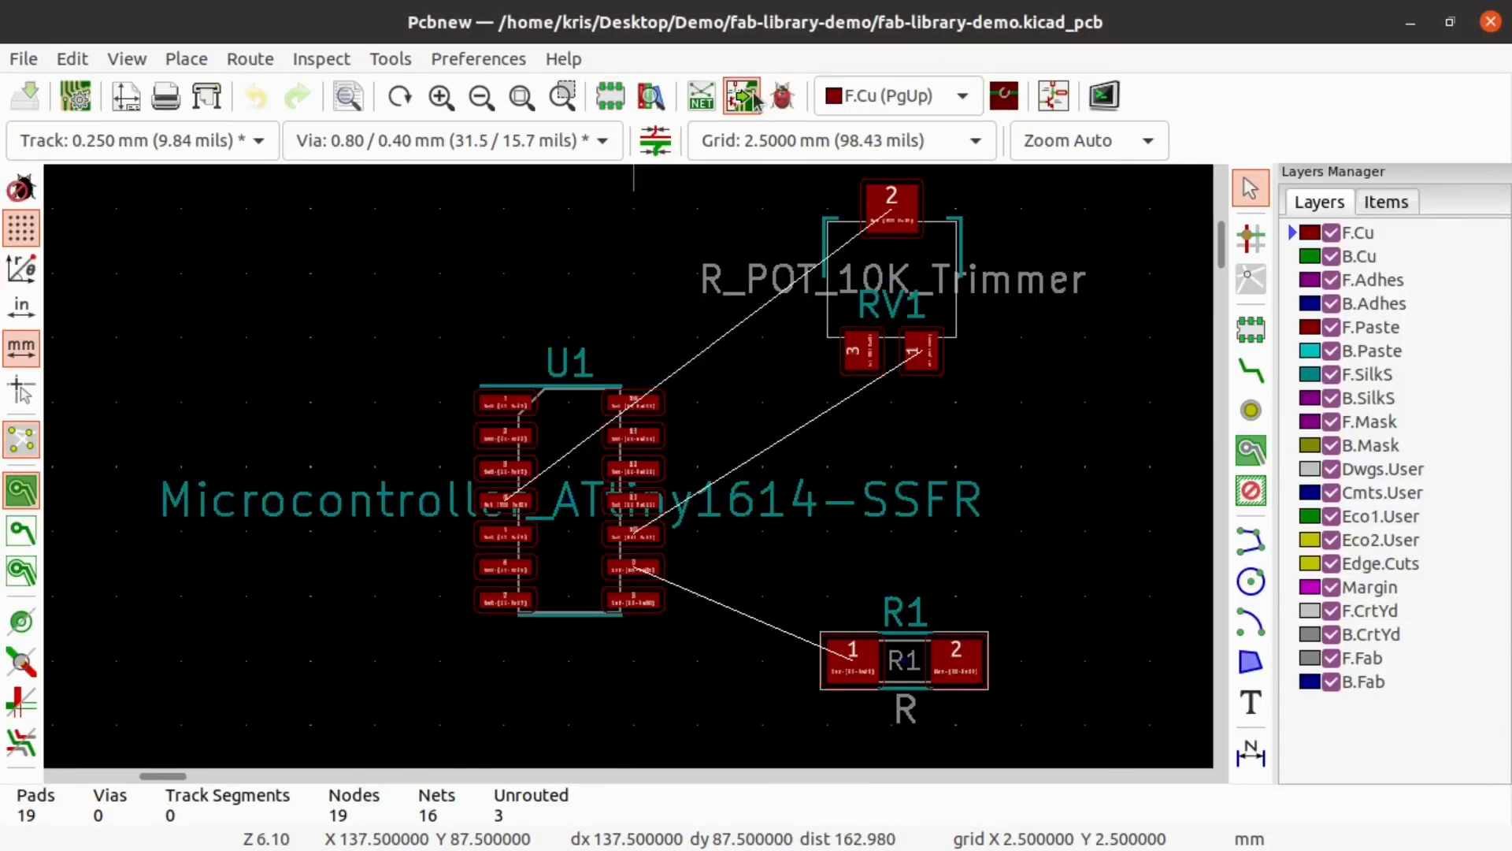
scroll(737, 382, "down", 2)
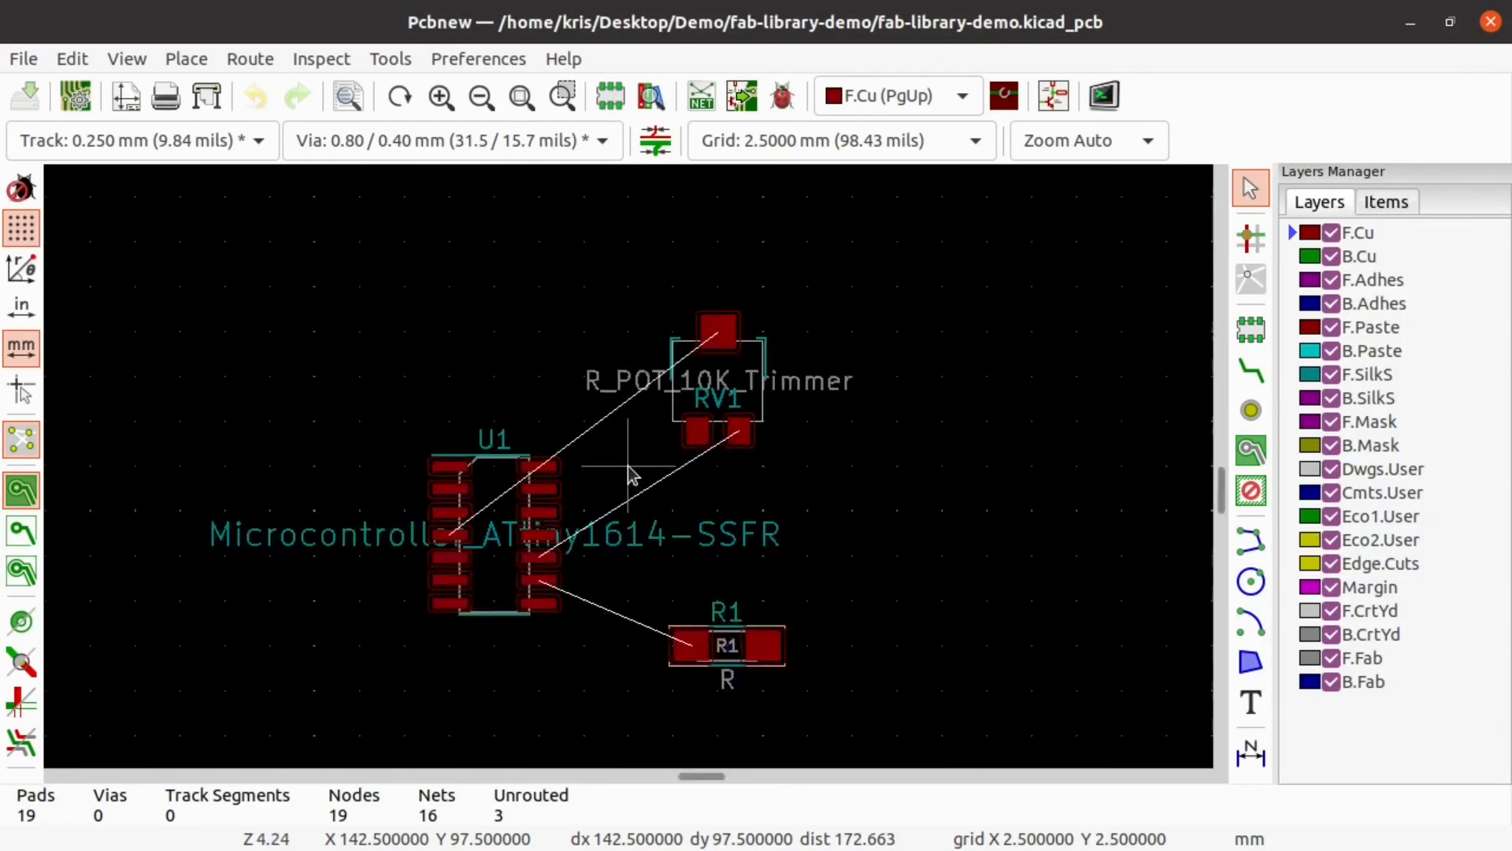
left_click(748, 96)
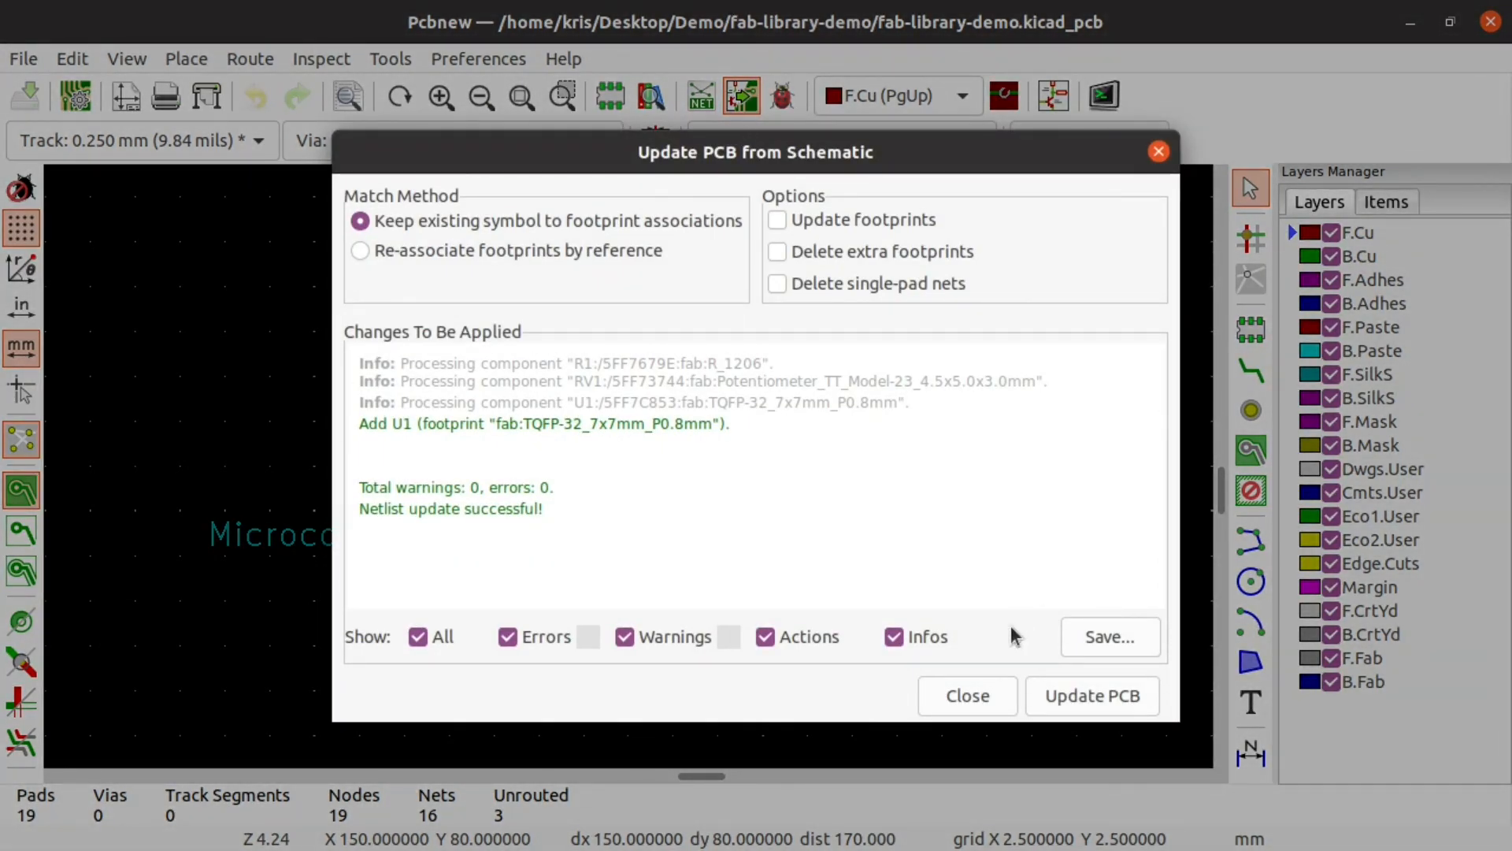
left_click(1093, 695)
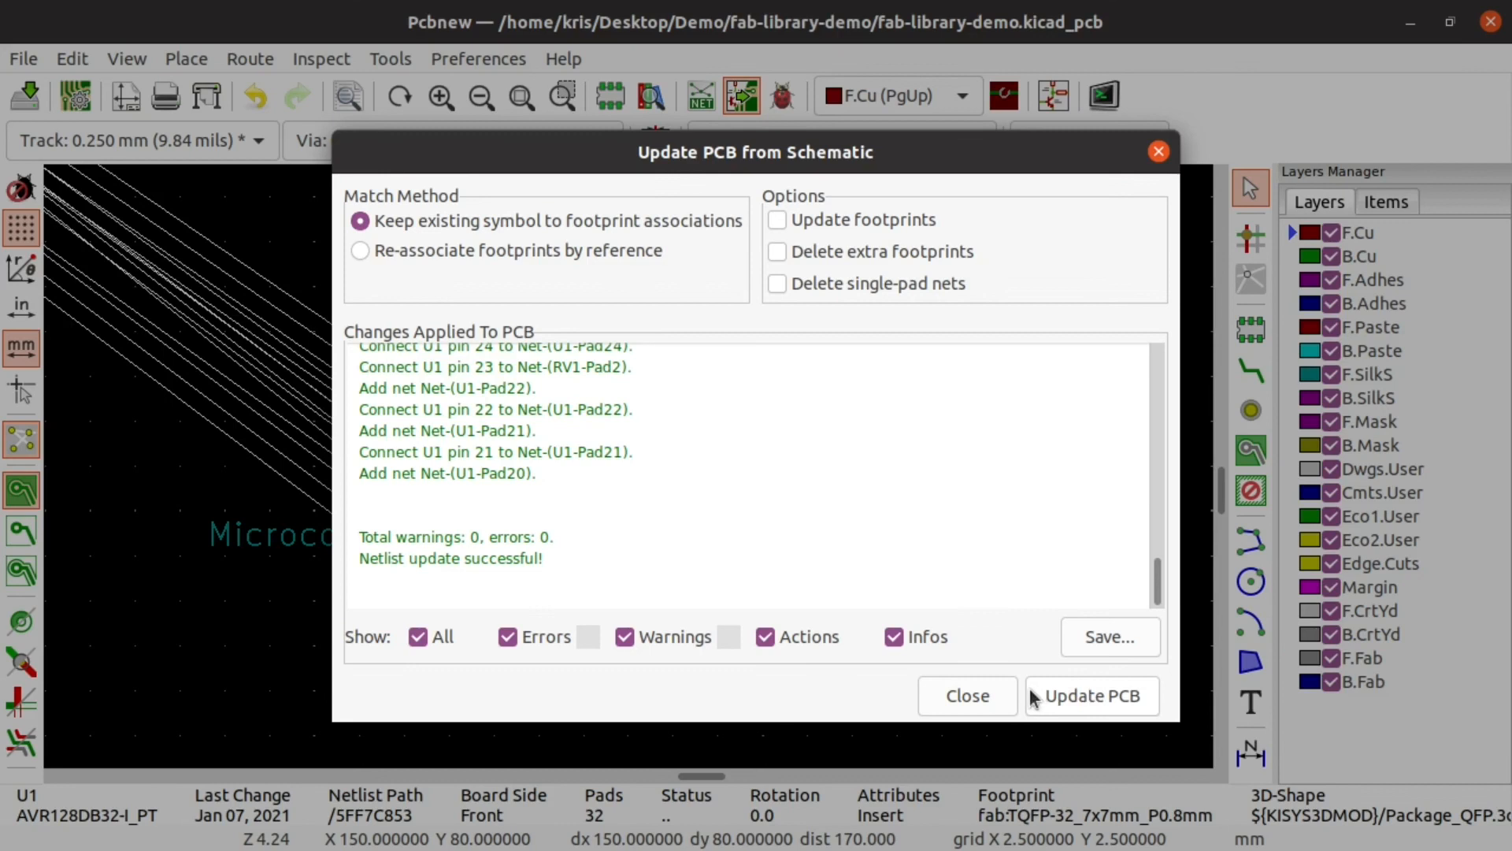
left_click(968, 696)
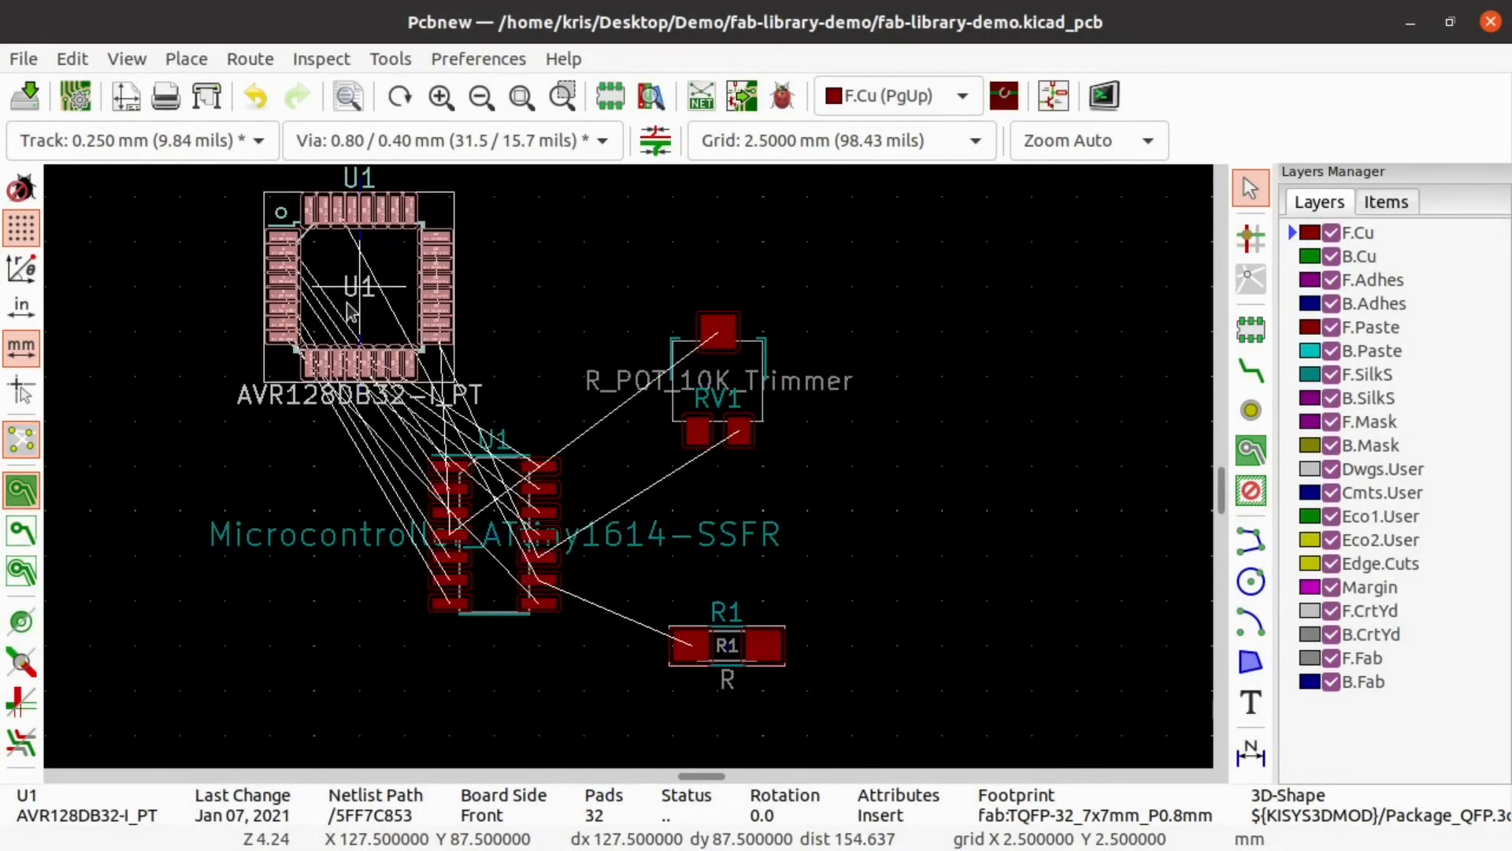
left_click(433, 275)
Step: Delete the old ATtiny1614 footprint from the board
scroll(543, 561, "up", 5)
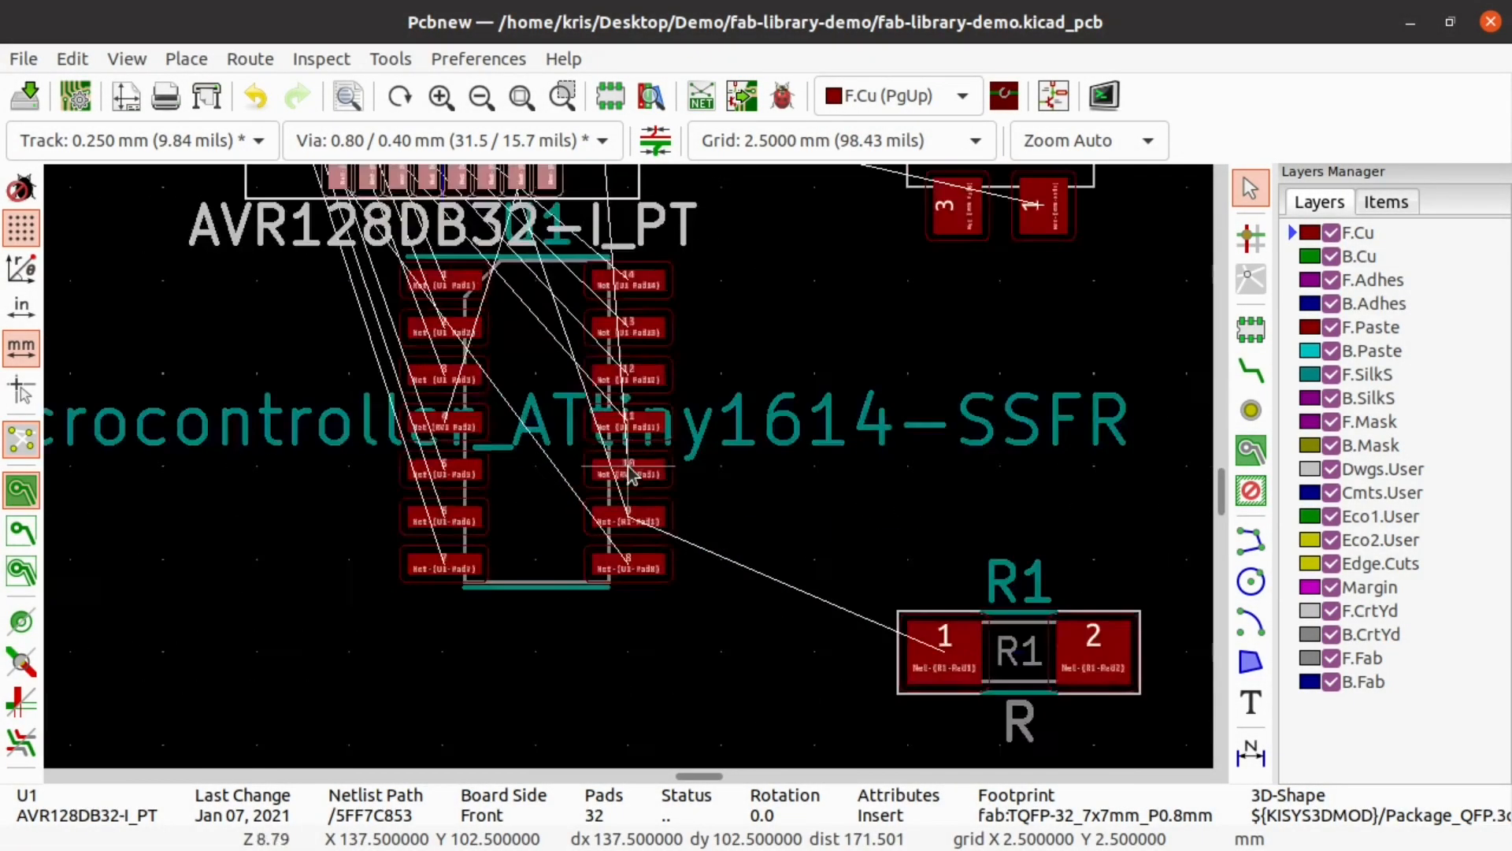
left_click(653, 475)
right_click(654, 478)
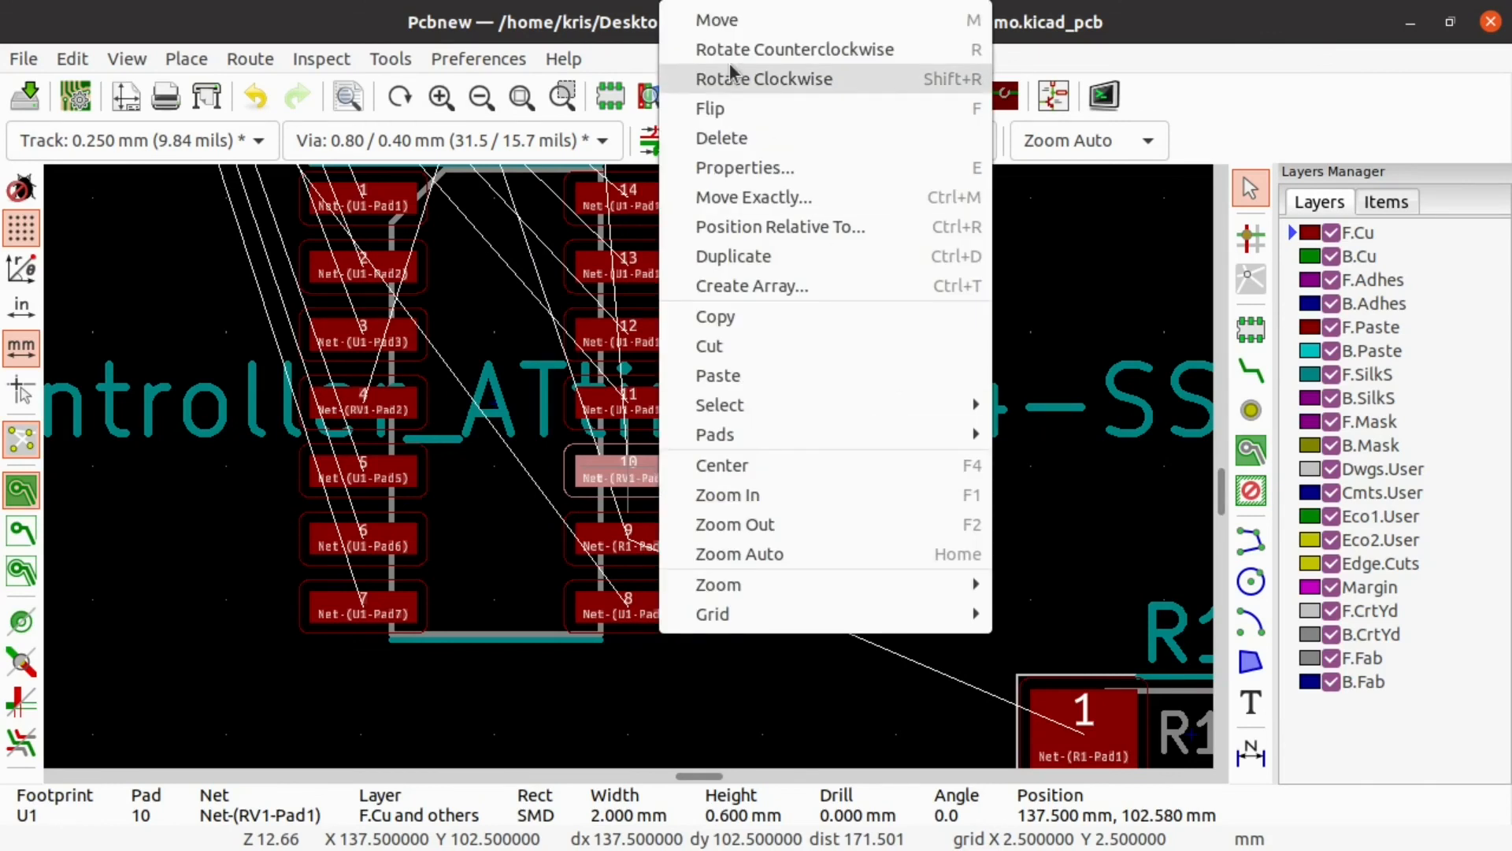
left_click(763, 145)
Step: Move the AVR128DB32-I_PT footprint U1 beside the trimmer RV1 and the resistor R1
scroll(624, 461, "down", 4)
scroll(624, 460, "down", 3)
scroll(622, 473, "up", 5)
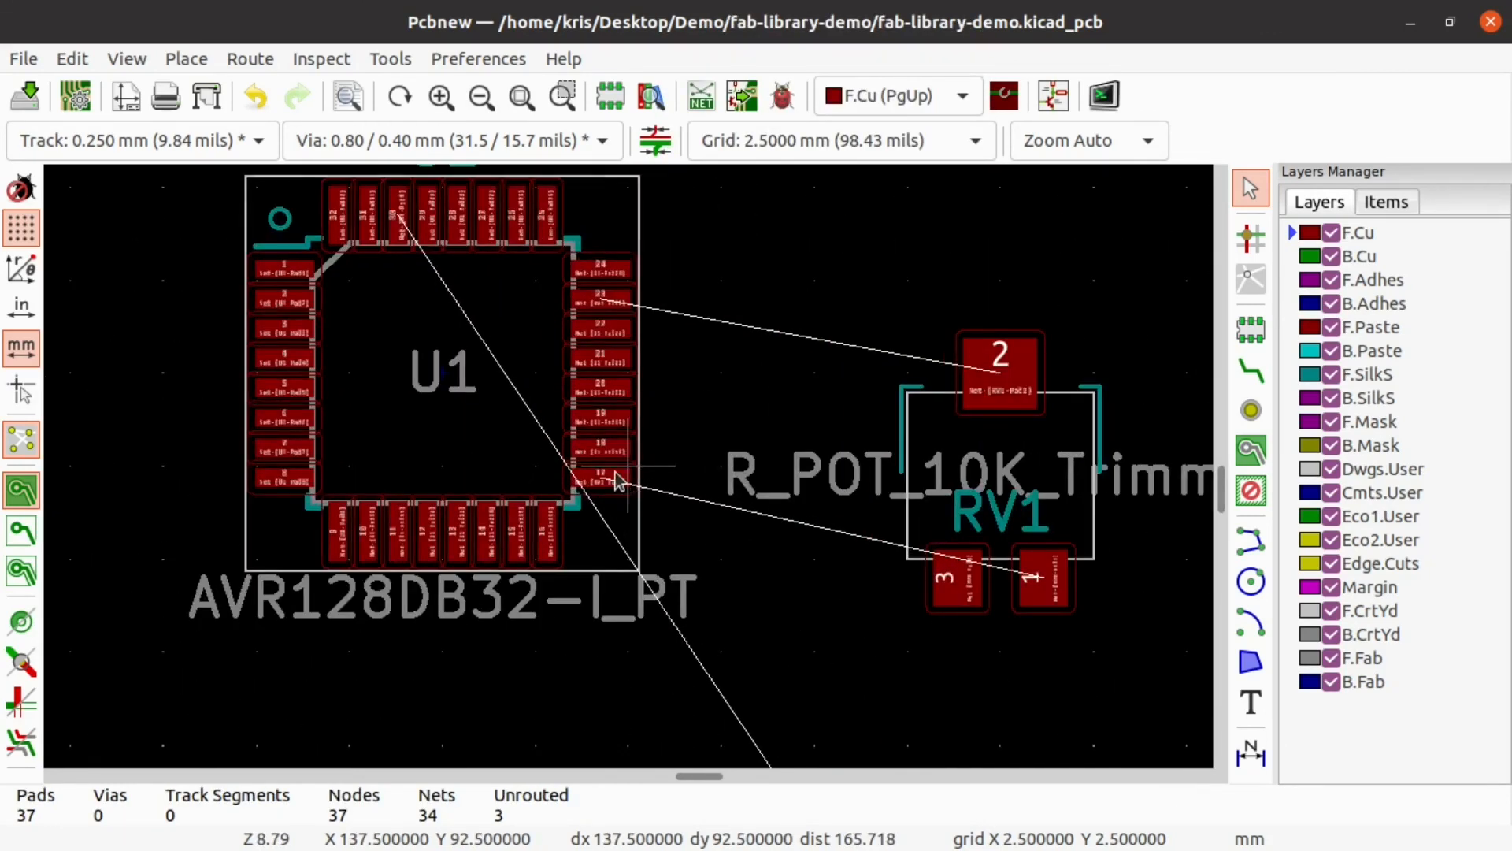
left_click(618, 480)
scroll(618, 481, "down", 4)
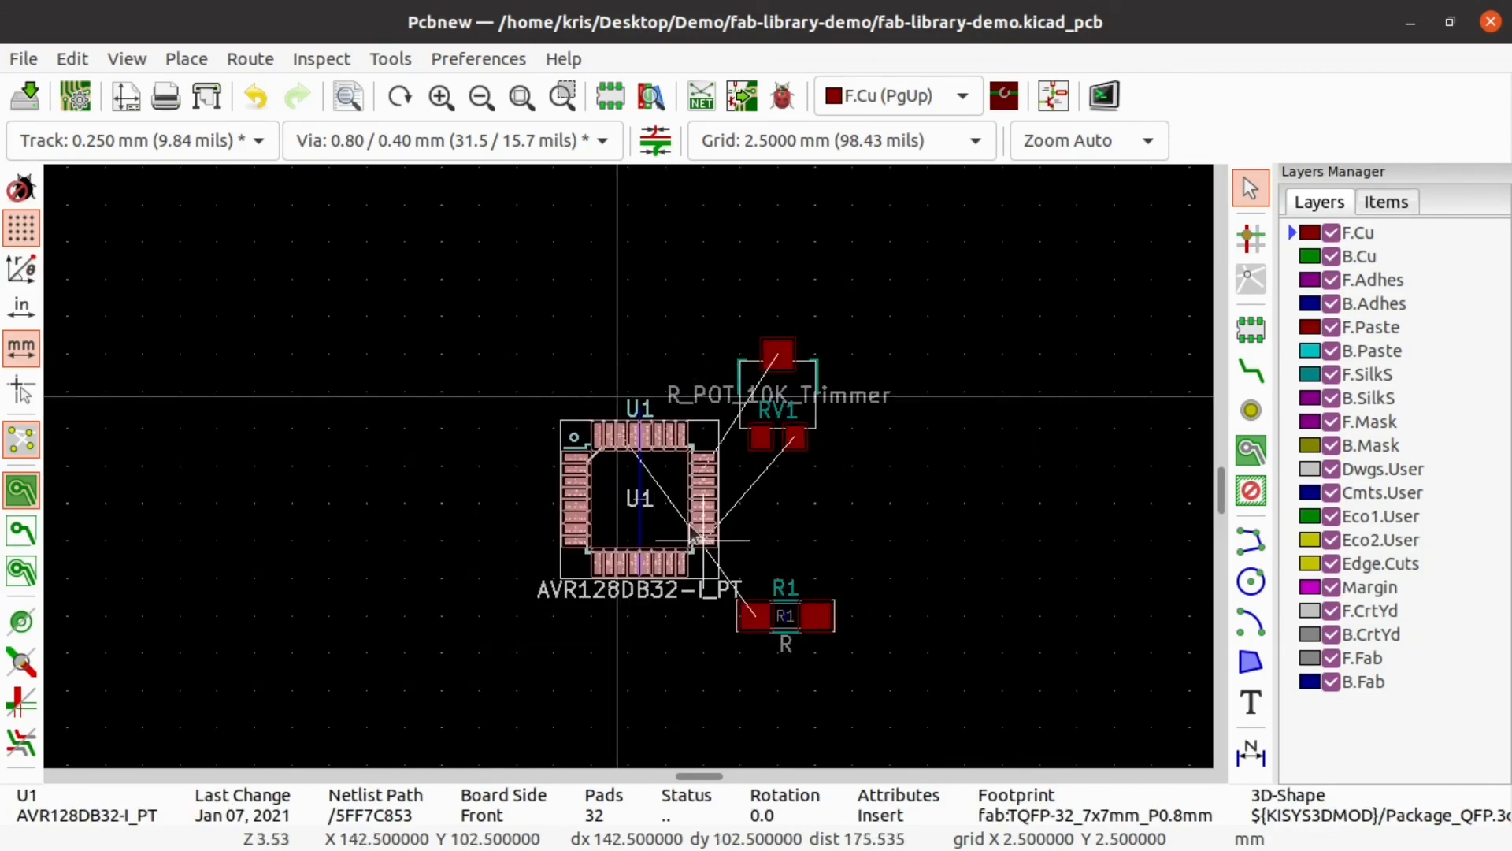
key("Escape")
scroll(630, 472, "up", 8)
scroll(627, 472, "down", 5)
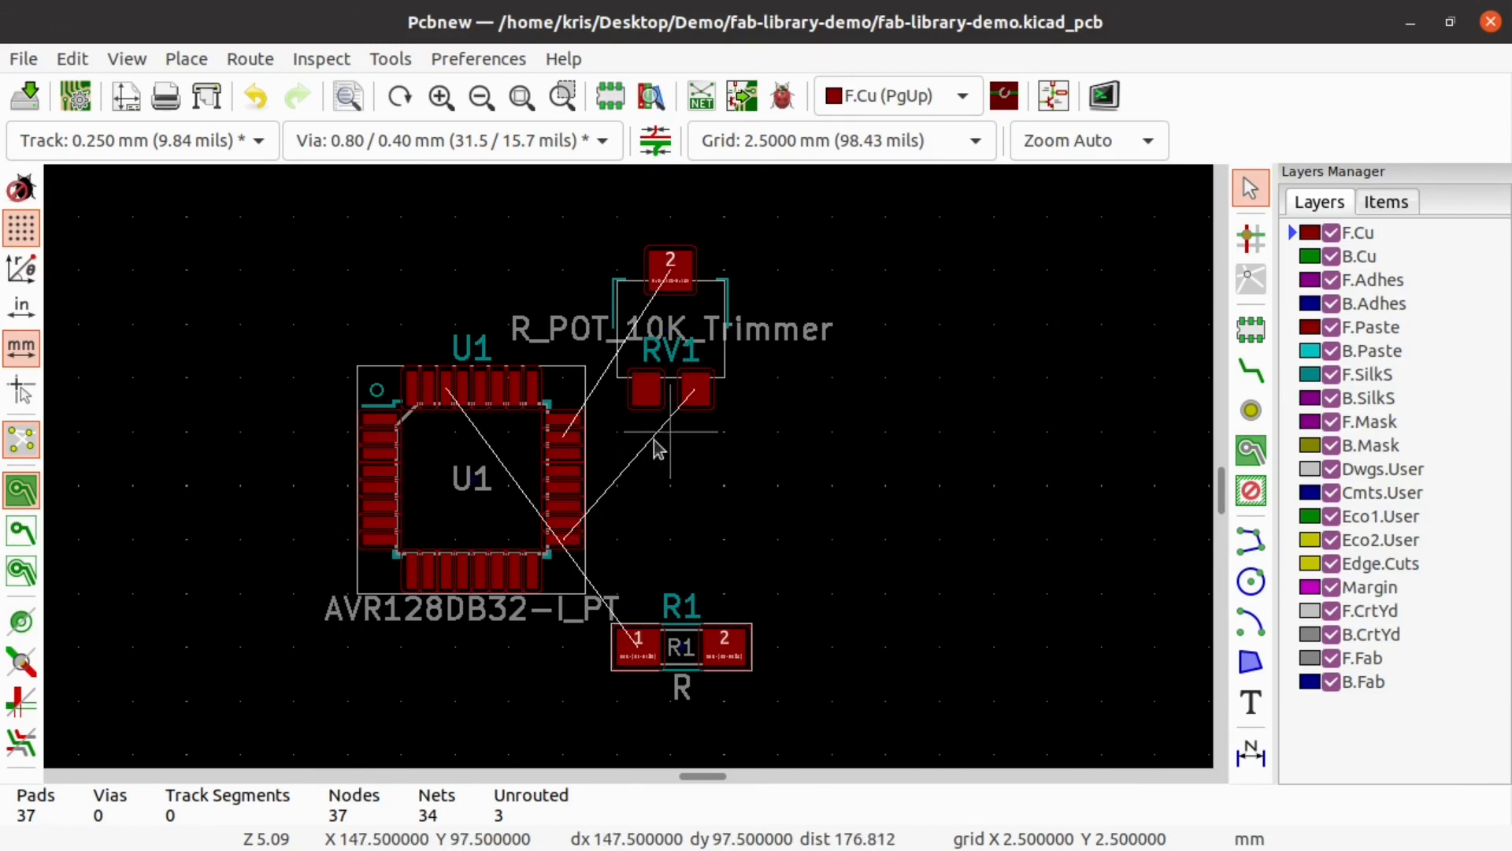
Step: Save the board and close the PCB editor, returning to the terminal in the KiCad library repository
key("ctrl+s")
left_click(1491, 24)
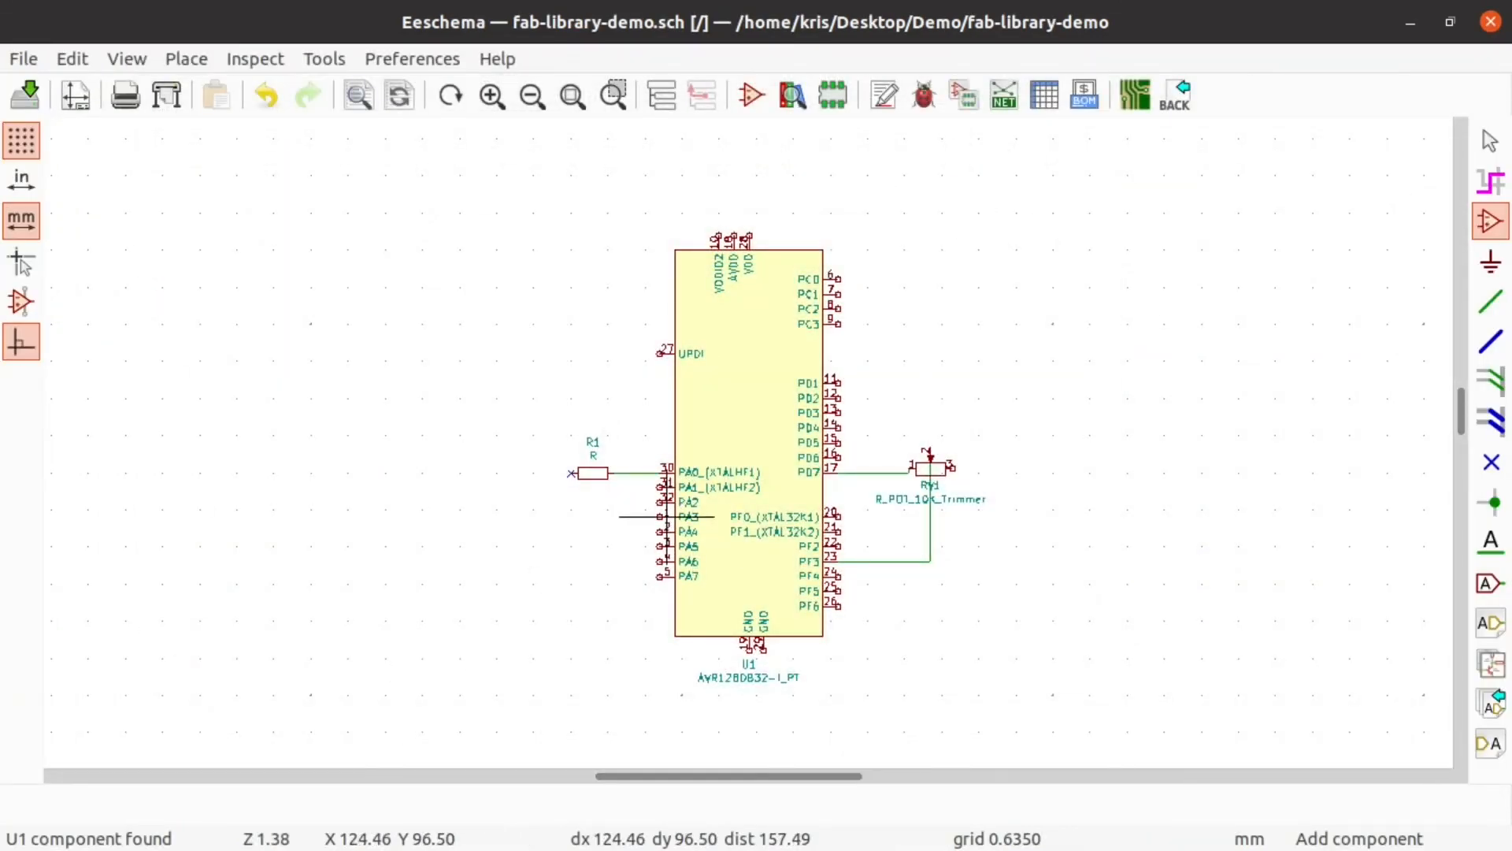
key("alt+Tab")
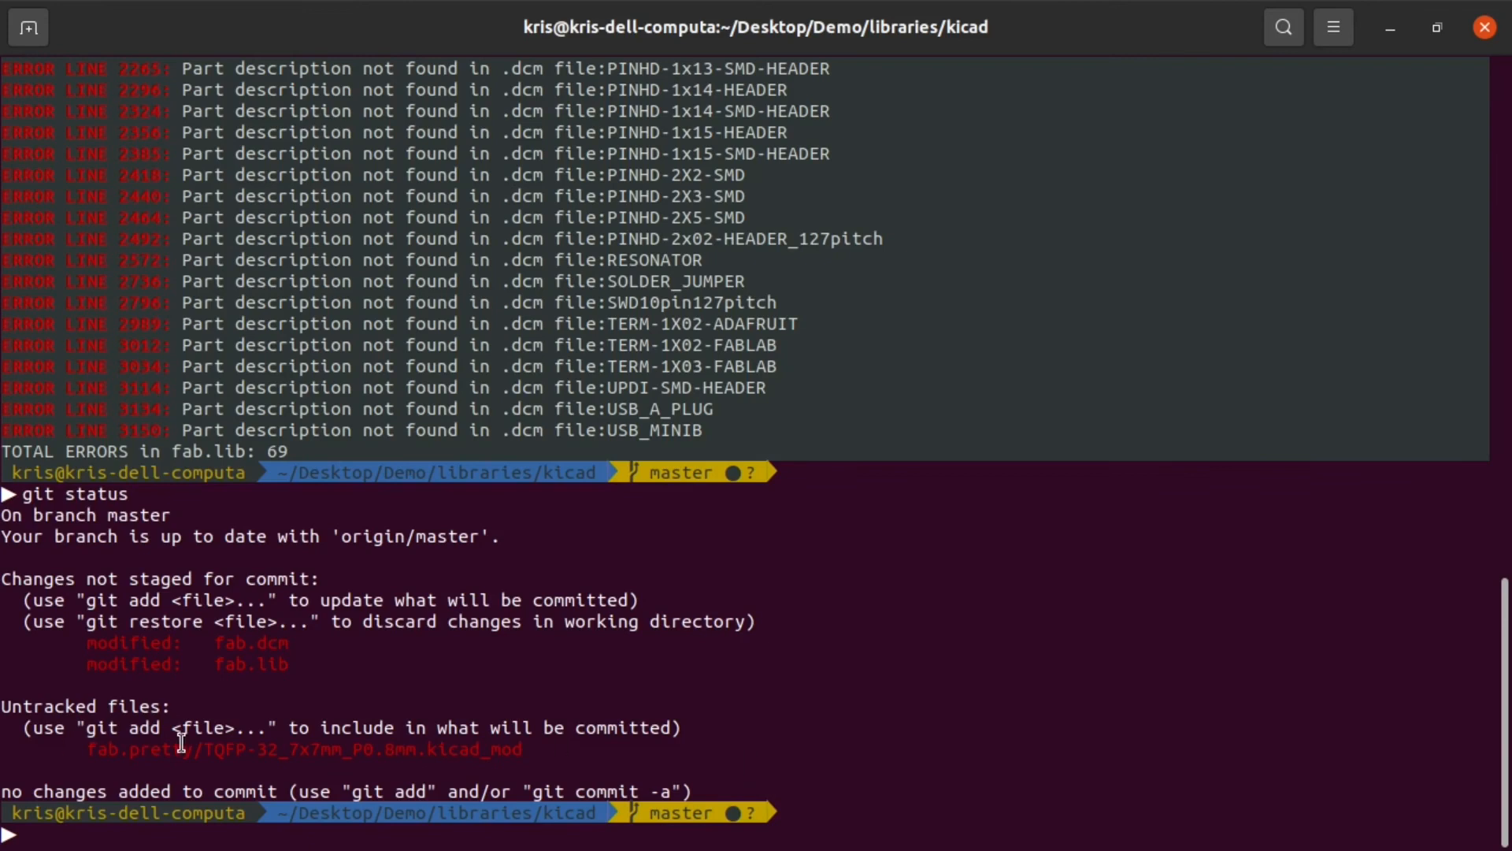
Step: Stage fab.lib, fab.dcm and fab.pretty/TQFP-32_7x7mm_P0.8mm.kicad_mod with git add, and check the git status
type("git add fab.lib fab ")
type("dcm ")
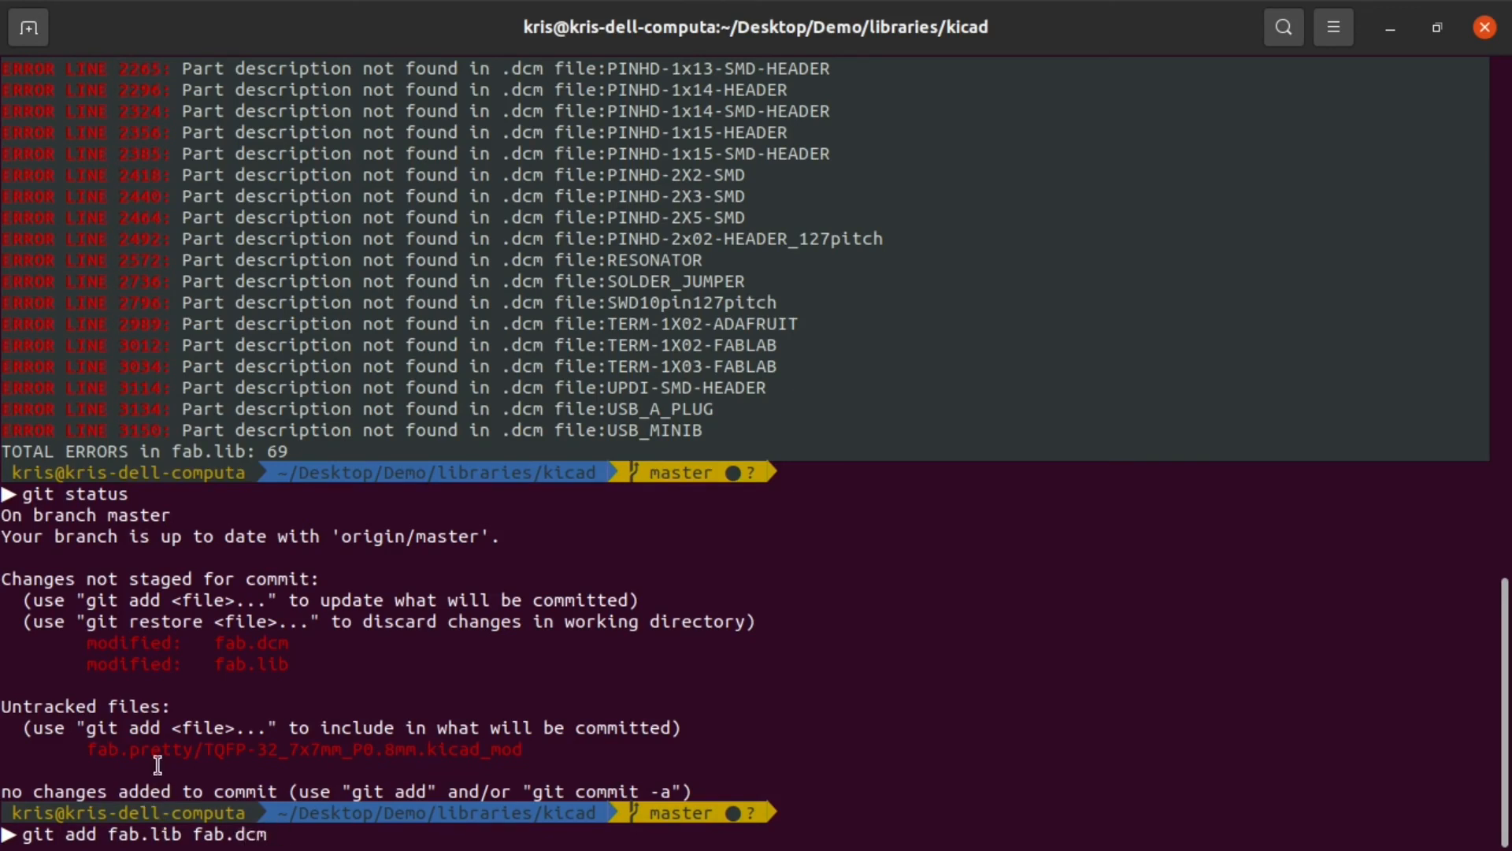
type("fab.pretty/.")
key("Tab")
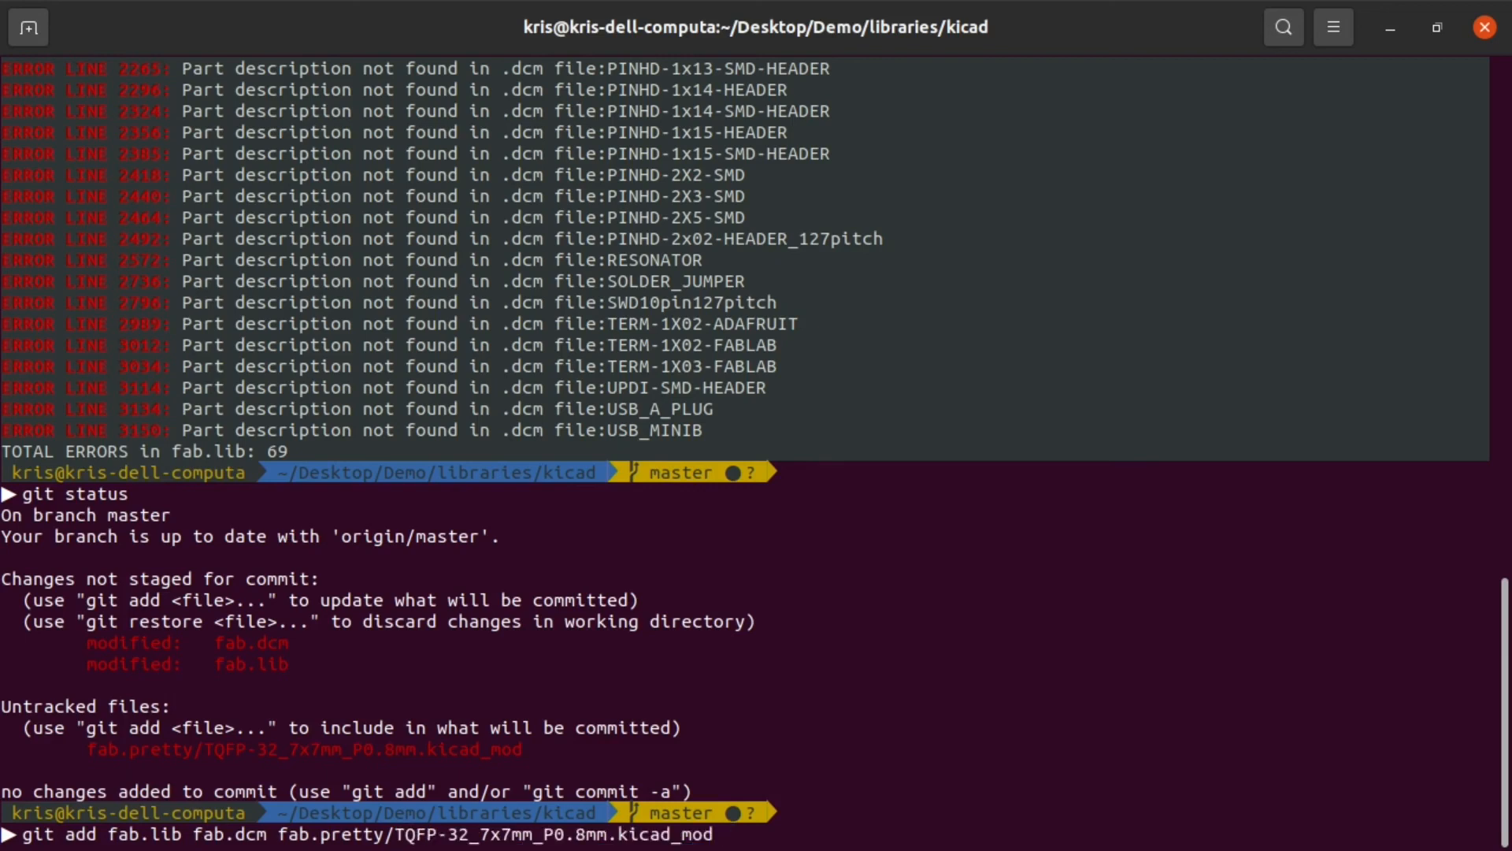
key("Return")
type("git status")
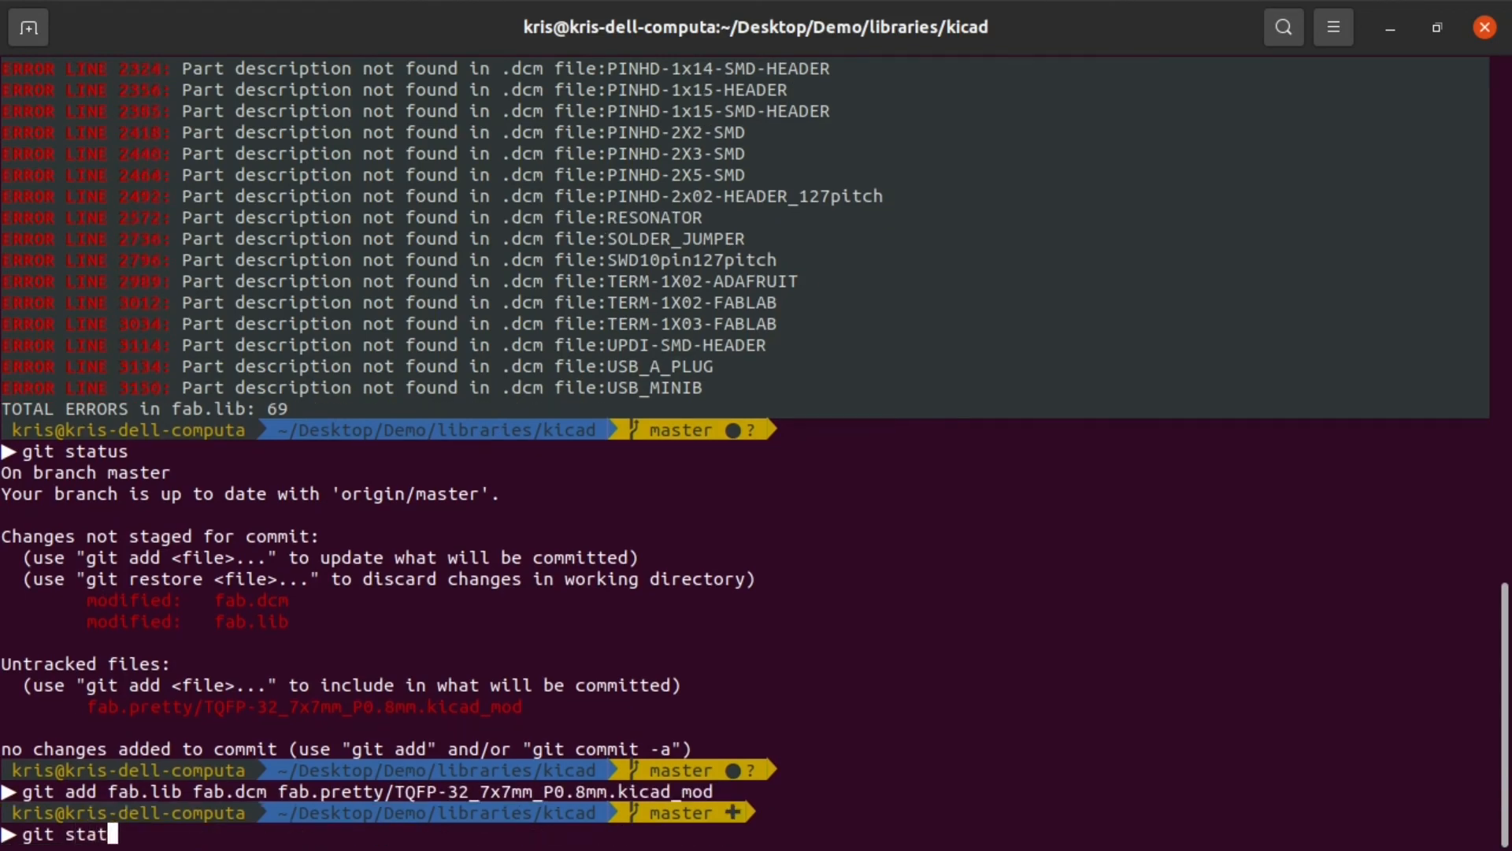
key("Return")
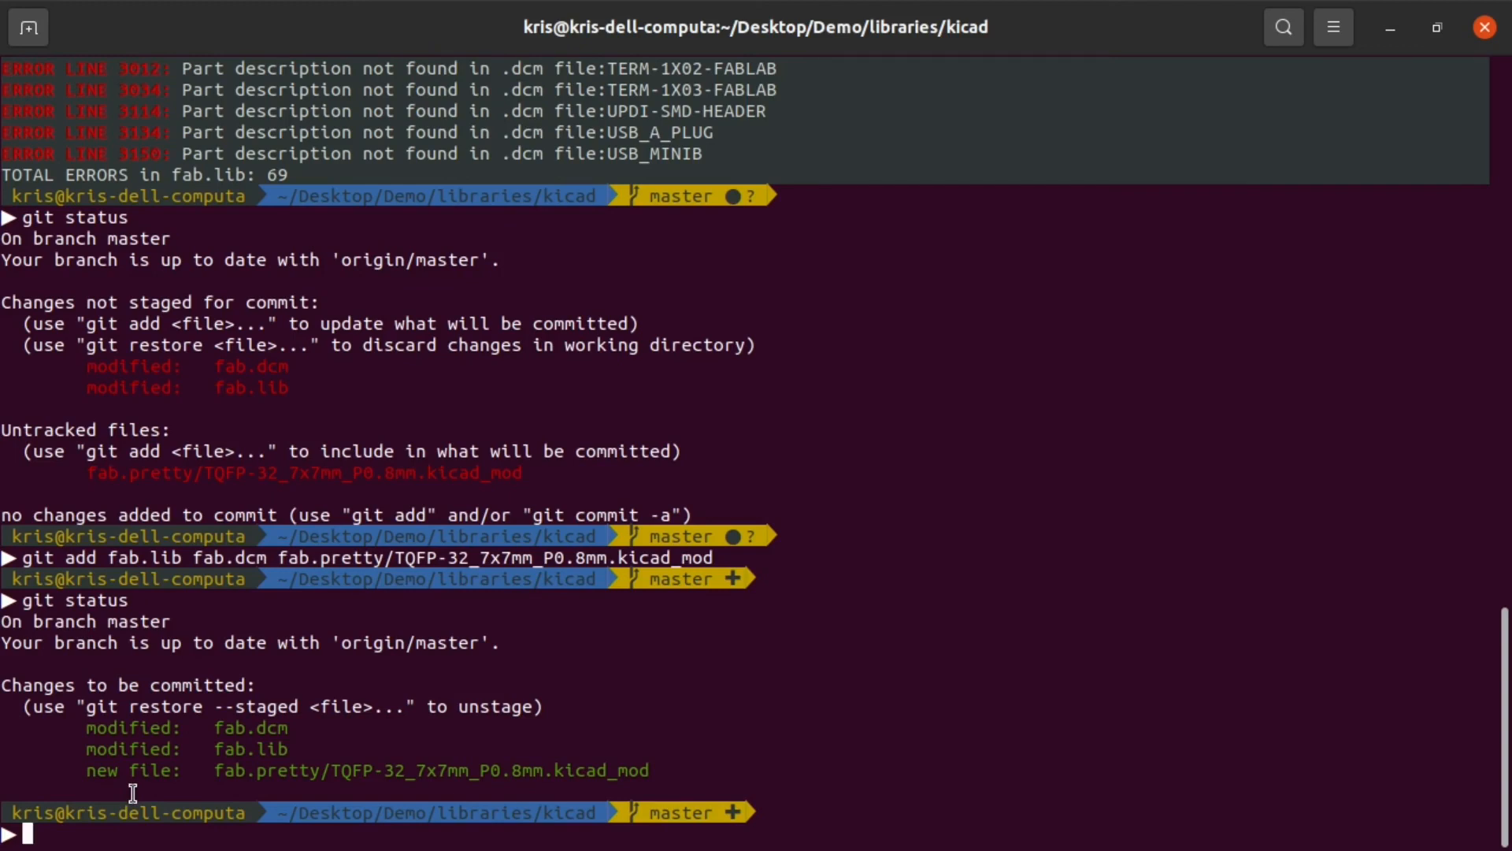
Step: Begin a git commit with a message starting with "Add", and copy the manufacturer part number AVR128DB32-I/PT from its Digi-Key page
type("git commit -m 'Add")
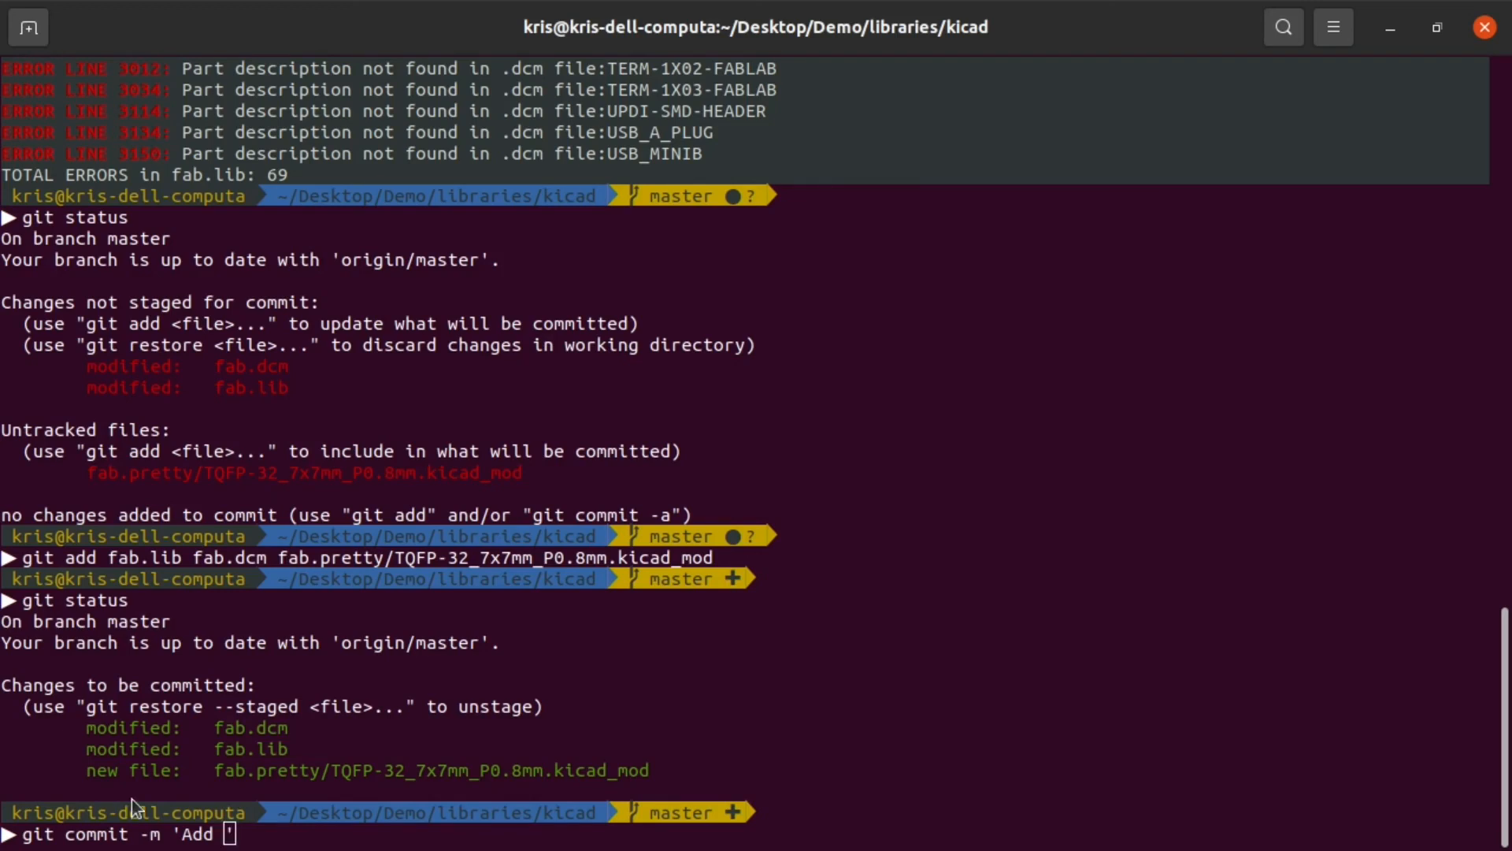
key("alt+Tab")
key("alt+Tab")
scroll(395, 626, "up", 4)
scroll(396, 622, "up", 20)
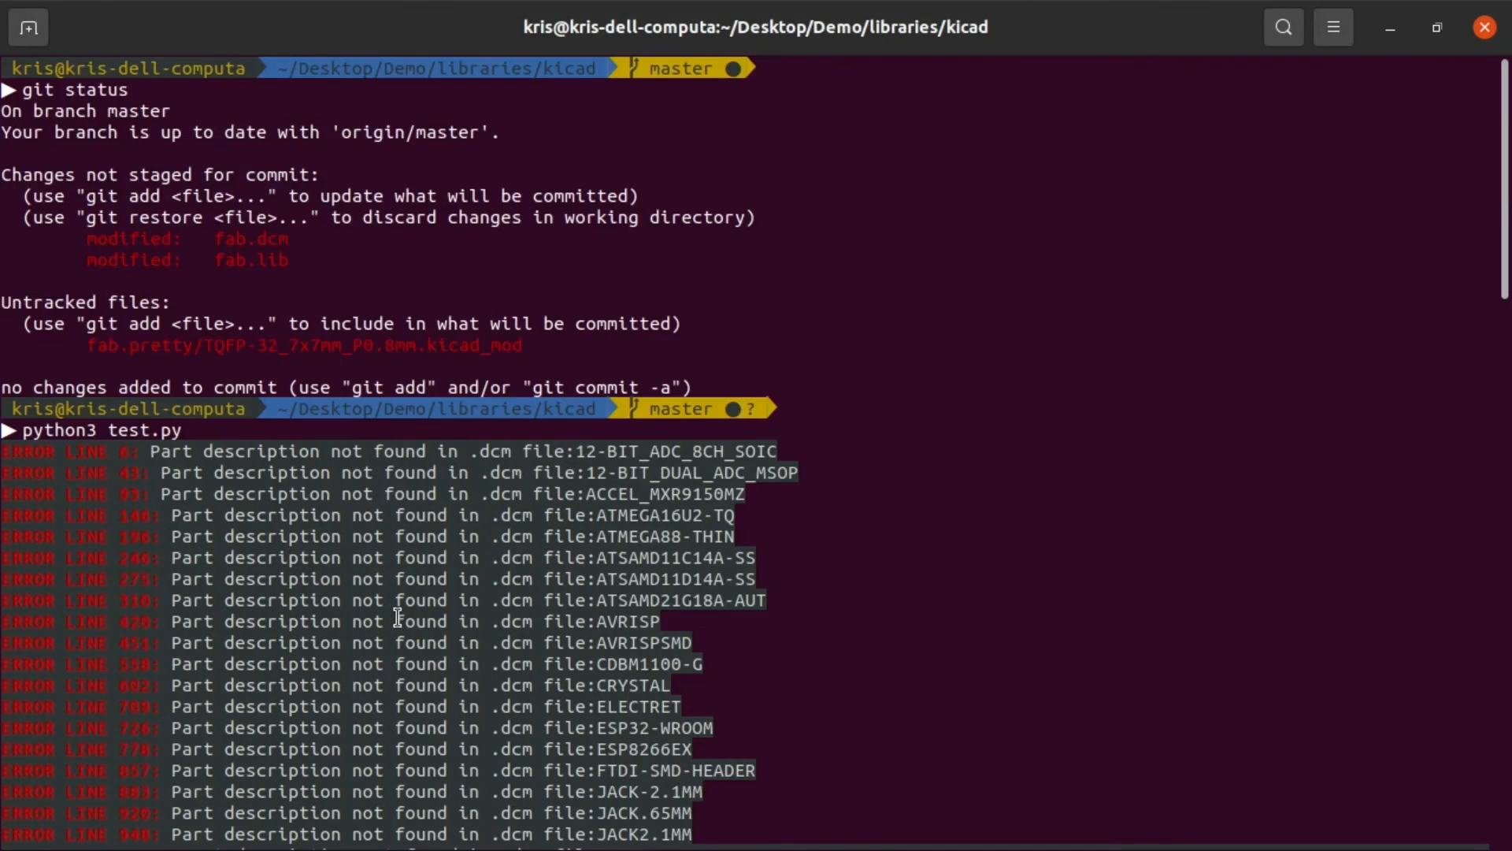
scroll(396, 607, "down", 20)
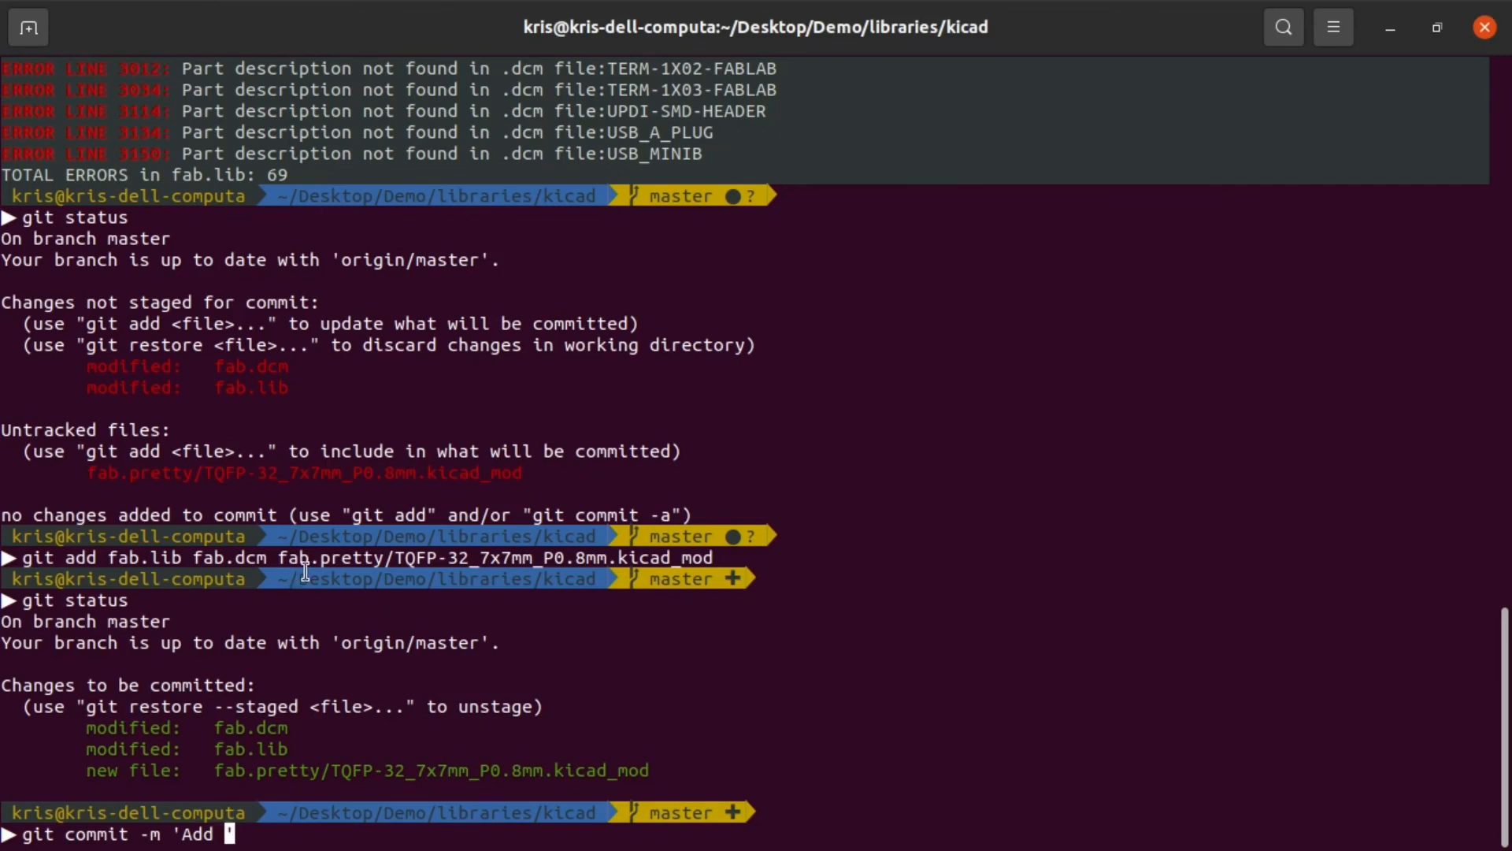
key("alt+Tab")
scroll(651, 409, "up", 15)
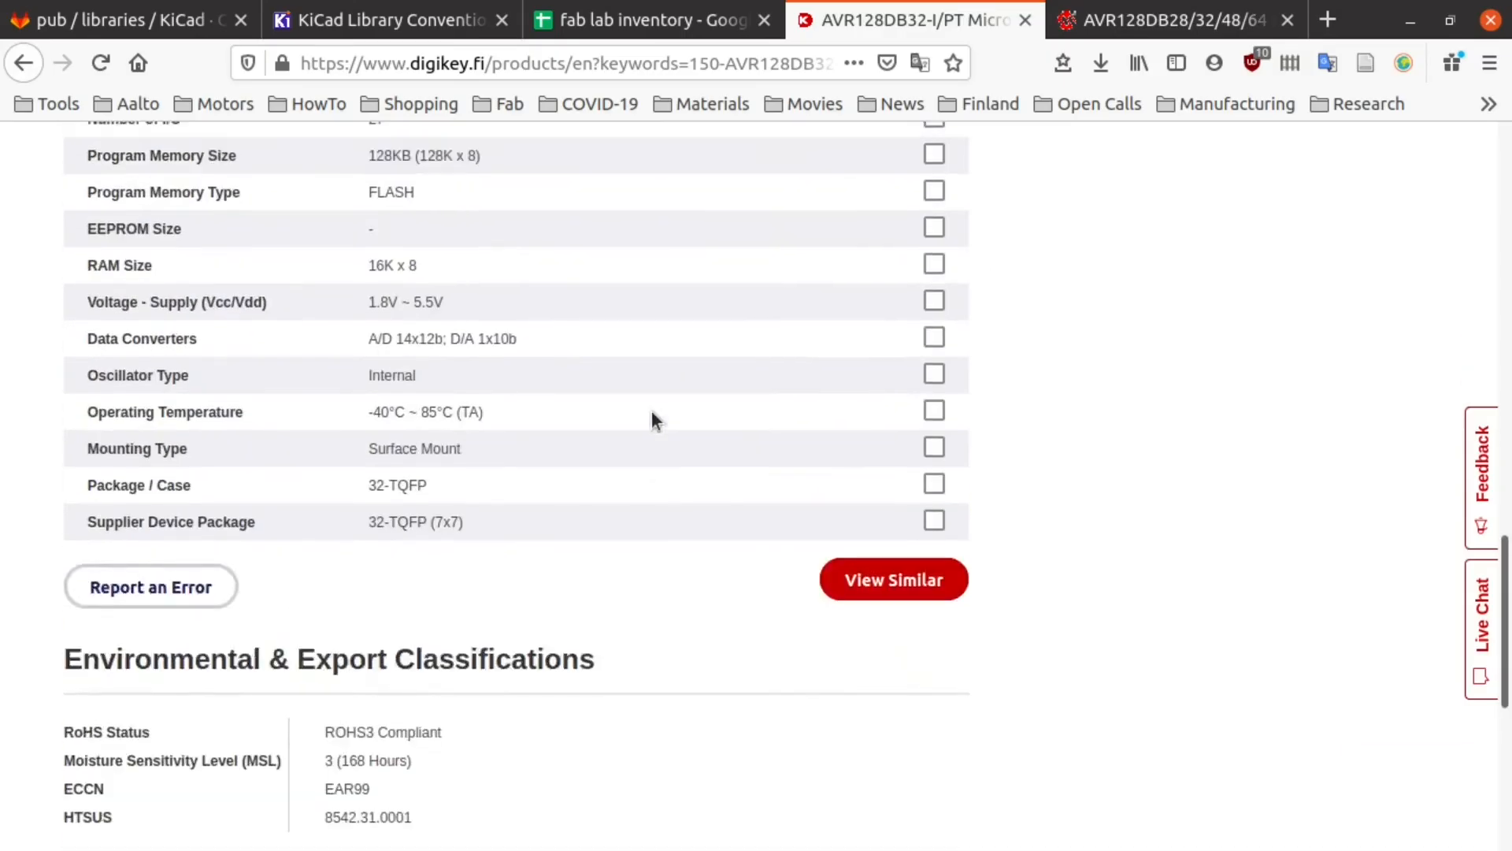
scroll(629, 470, "up", 5)
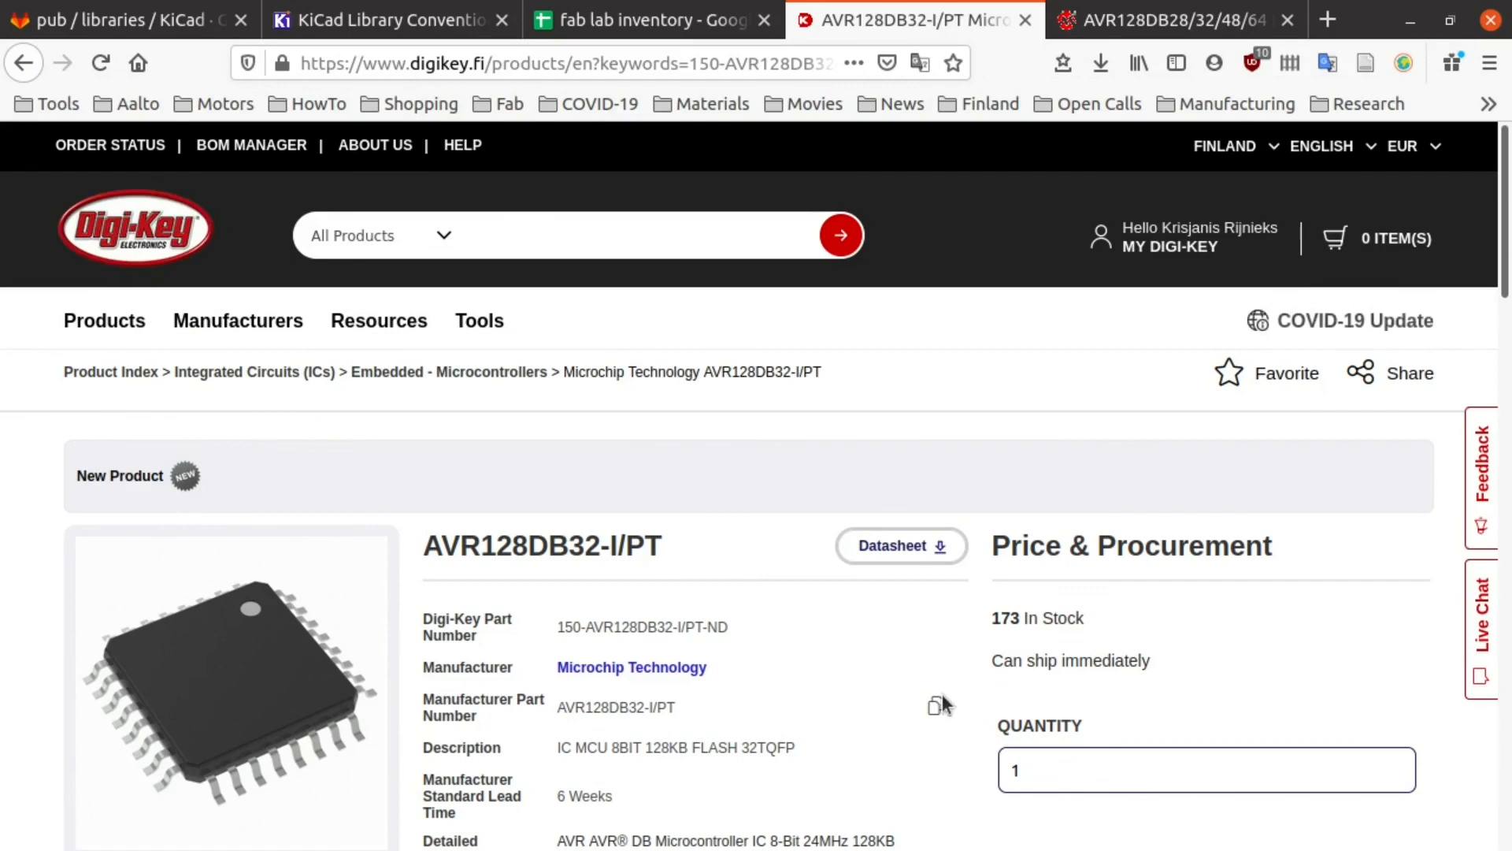
key("alt+Tab")
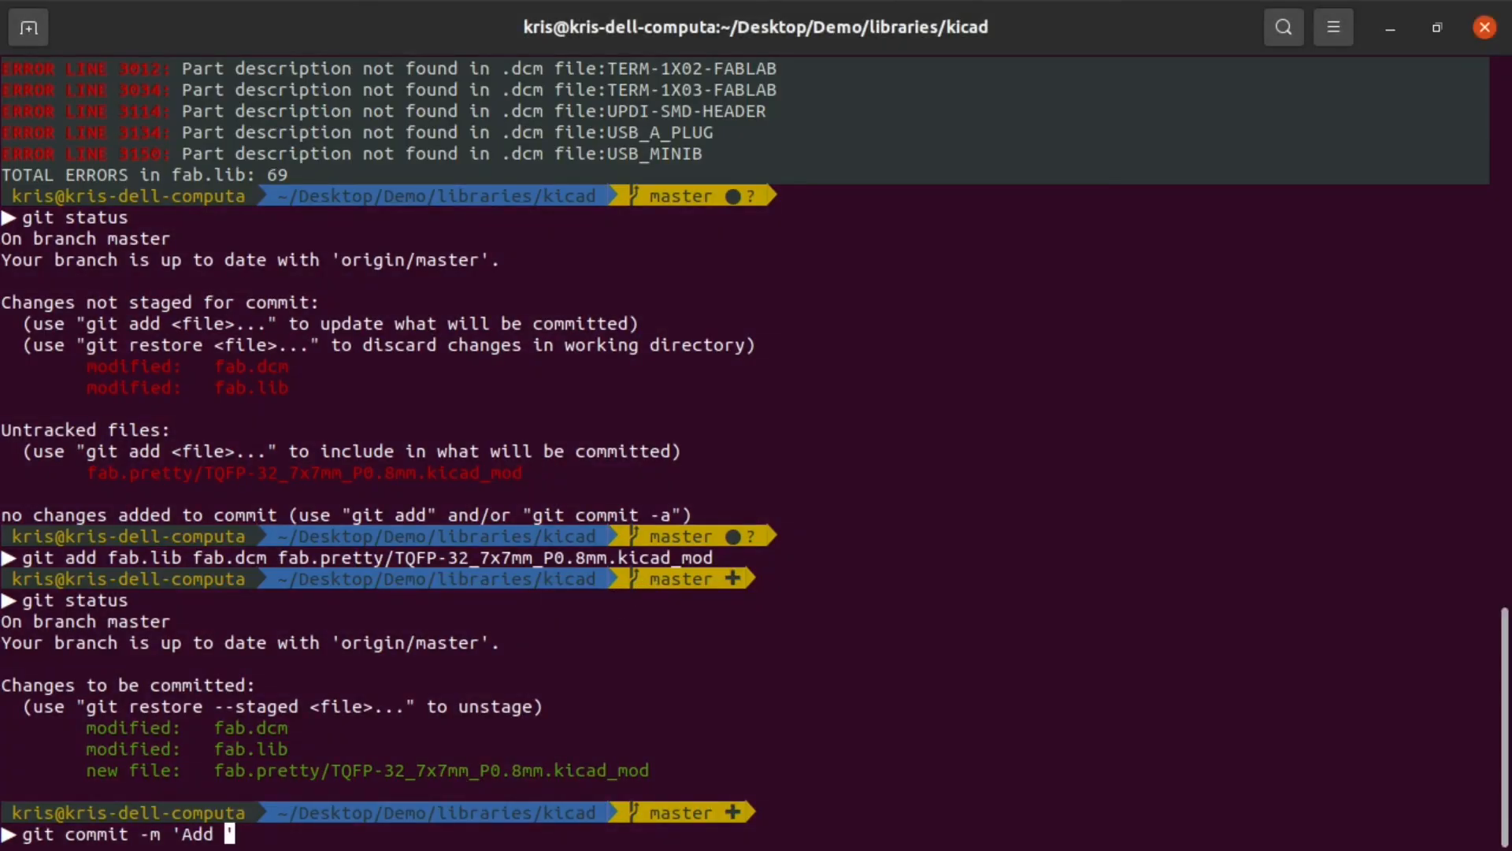
Step: Insert AVR128DB32-I/PT into the commit message after "Add" and remove the stray pasted characters before it
type("AVR128DB32-I/PT")
key("BackSpace")
key("BackSpace")
key("BackSpace")
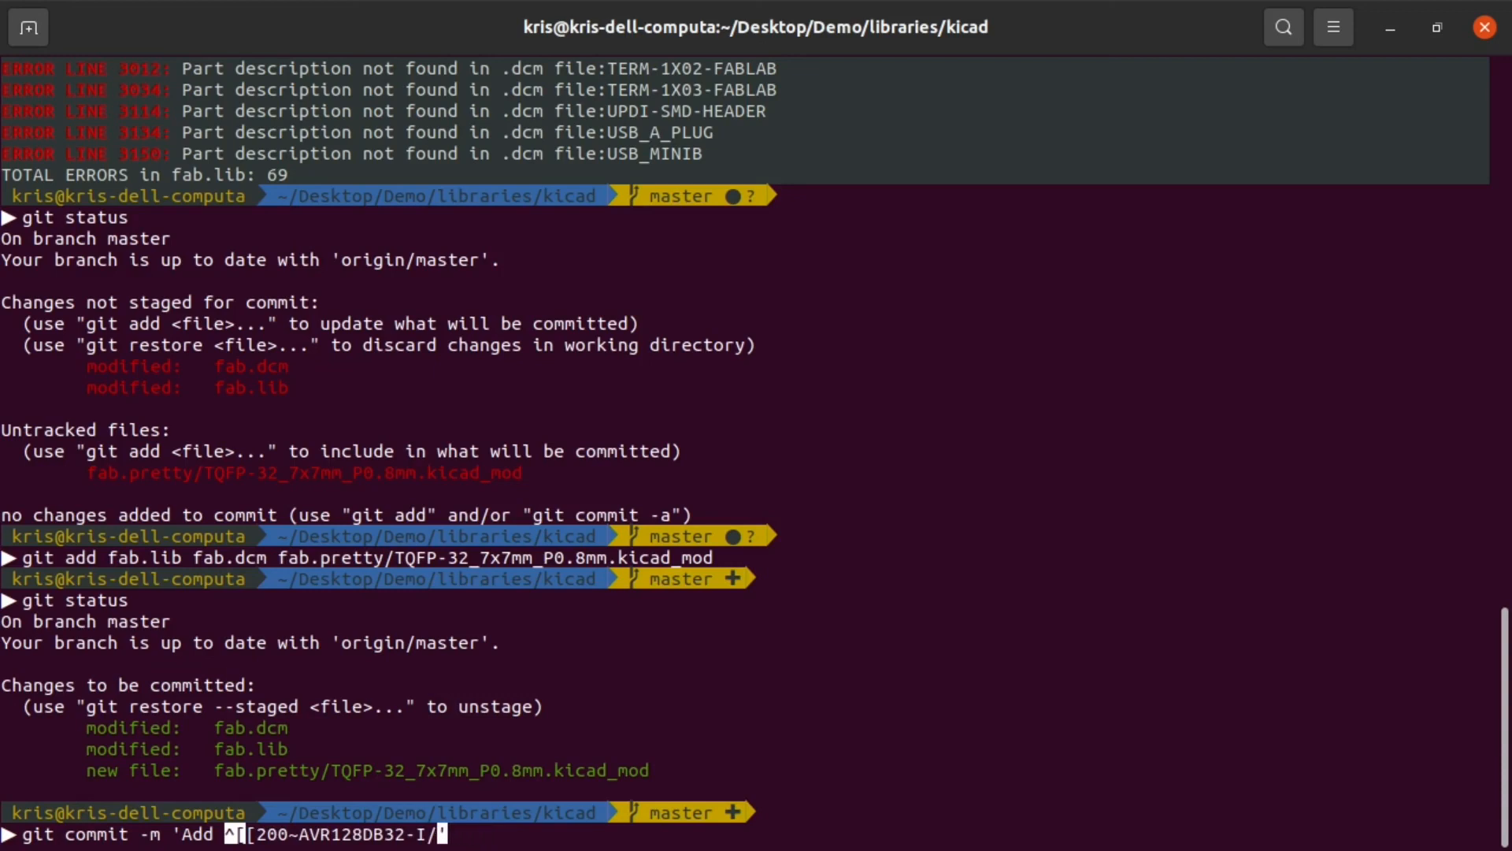
key("Left")
key("Left")
key("Left")
key("Left")
key("Left")
key("Left")
key("Left")
key("Left")
key("Left")
key("Left")
key("Left")
key("Left")
key("Left")
key("Left")
key("Left")
key("Left")
key("Left")
key("Left")
key("Left")
key("Right")
key("Right")
key("Right")
key("Right")
key("Right")
key("BackSpace")
key("BackSpace")
key("BackSpace")
key("BackSpace")
key("BackSpace")
key("BackSpace")
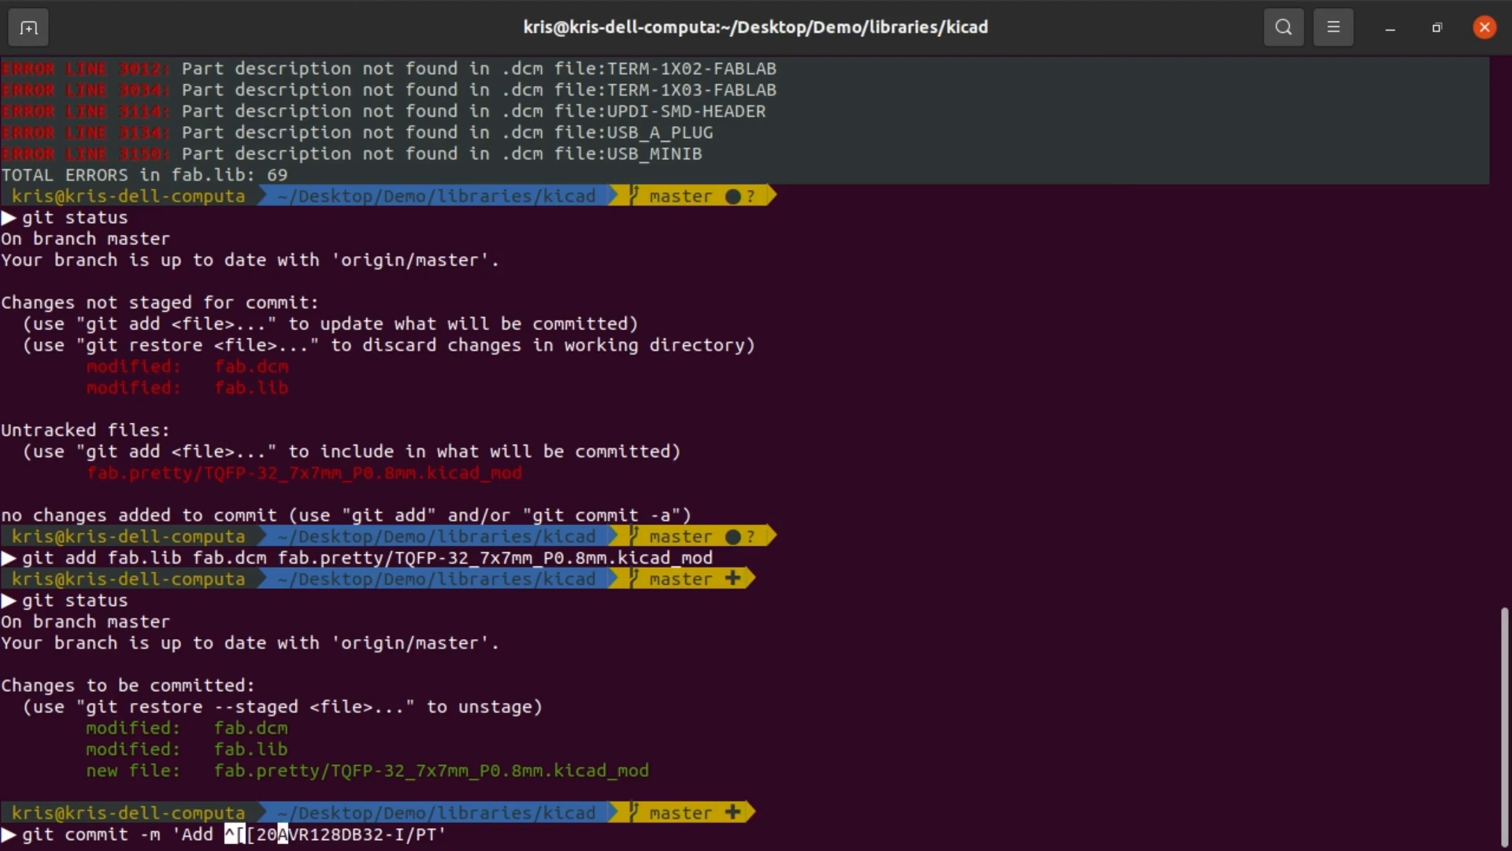
key("Right")
key("Right")
key("Right")
key("Right")
key("Right")
key("Right")
key("Right")
key("Right")
key("Right")
key("Right")
key("Right")
key("Right")
key("Right")
key("Right")
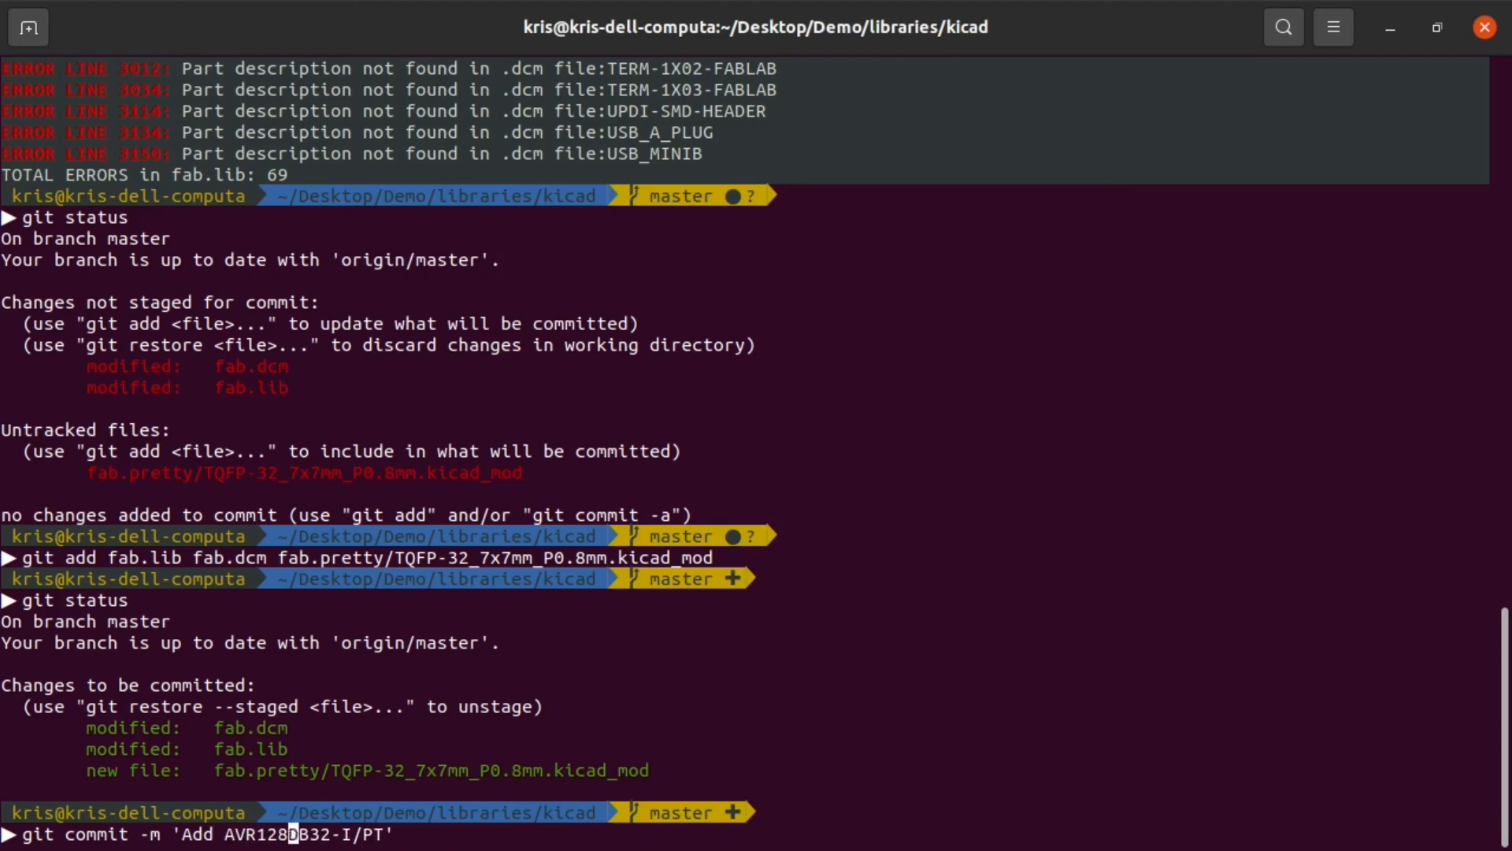
Step: Complete the commit message with "microcontroller along with footprints" and make the commit
type("microcontroller")
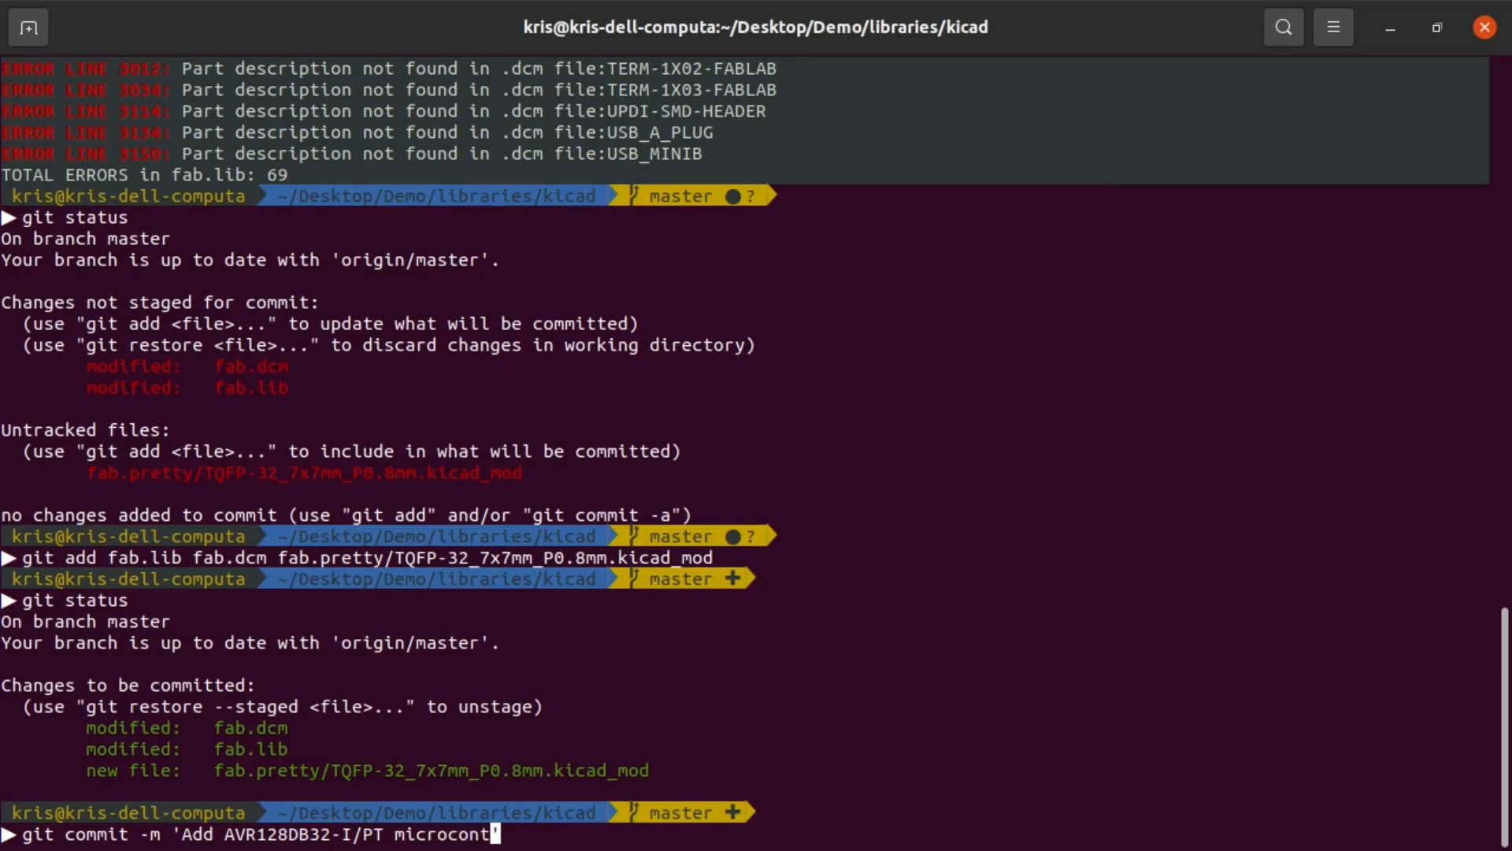
type(" alo")
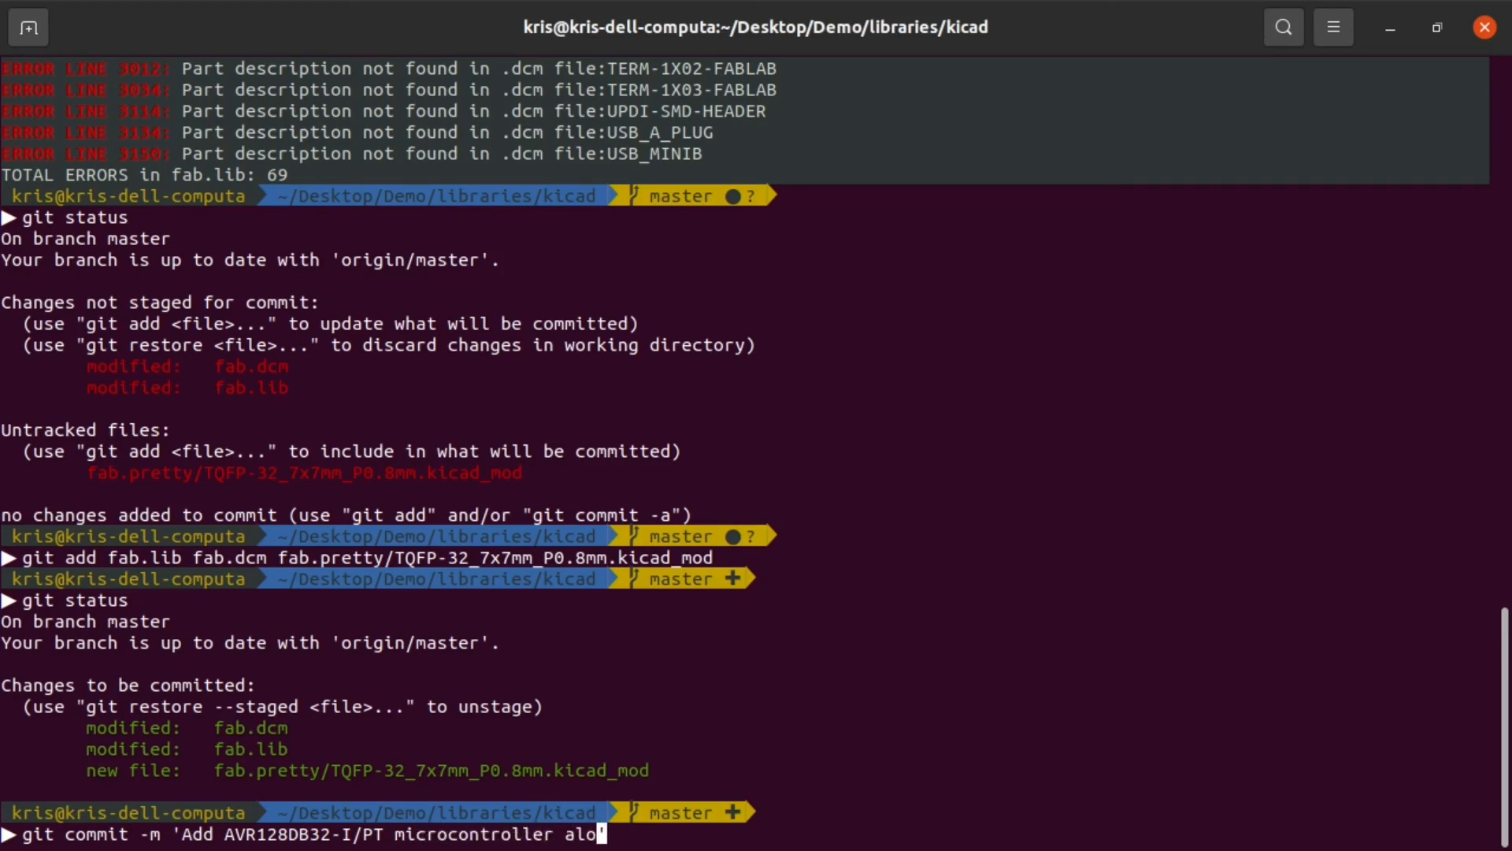
type("ng with footprints")
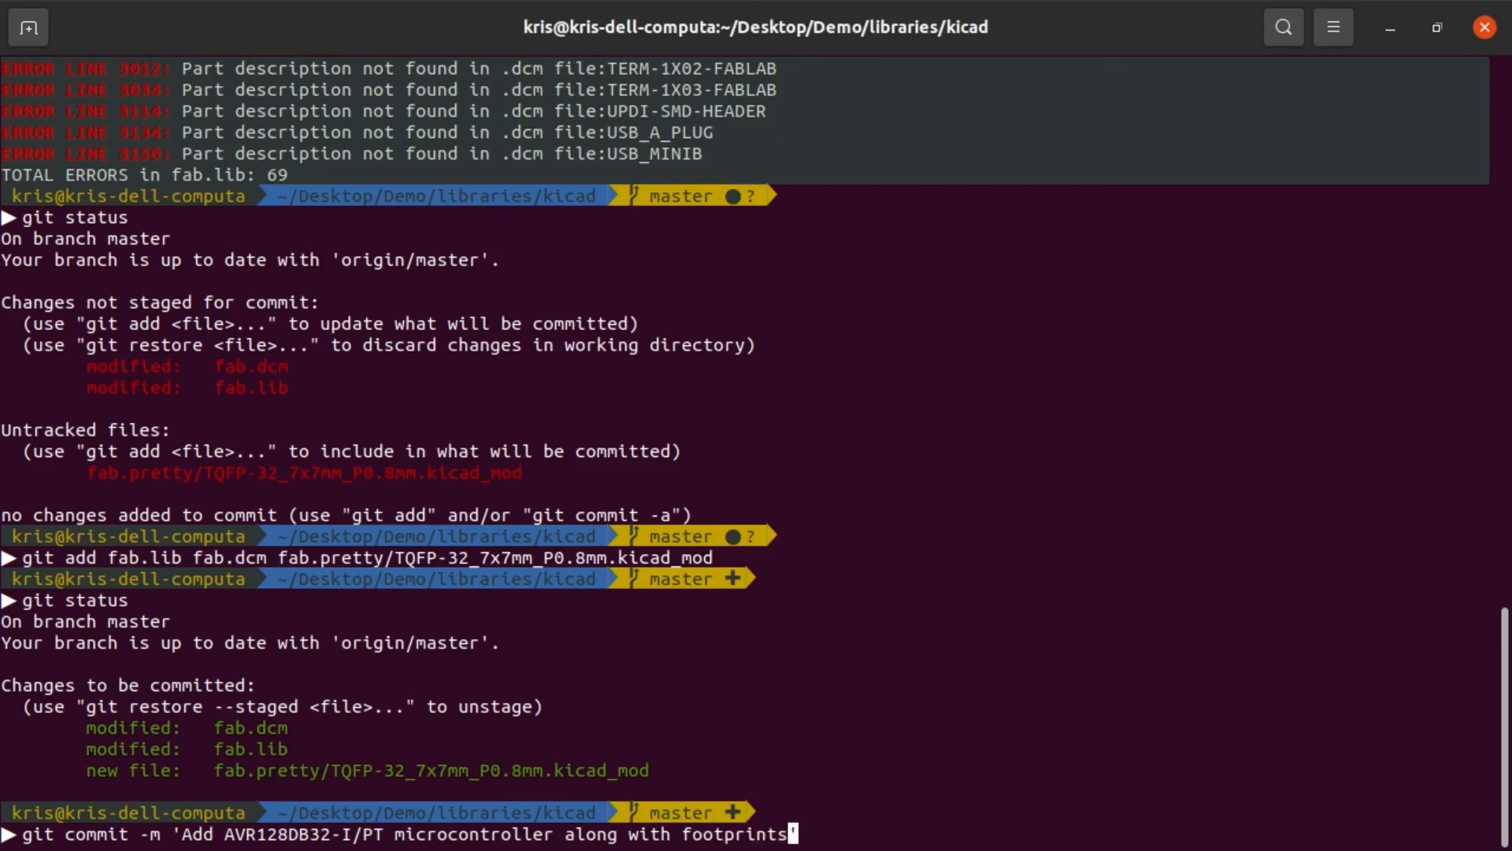
key("Return")
Step: Push the commit to the remote repository with git push
type("gi")
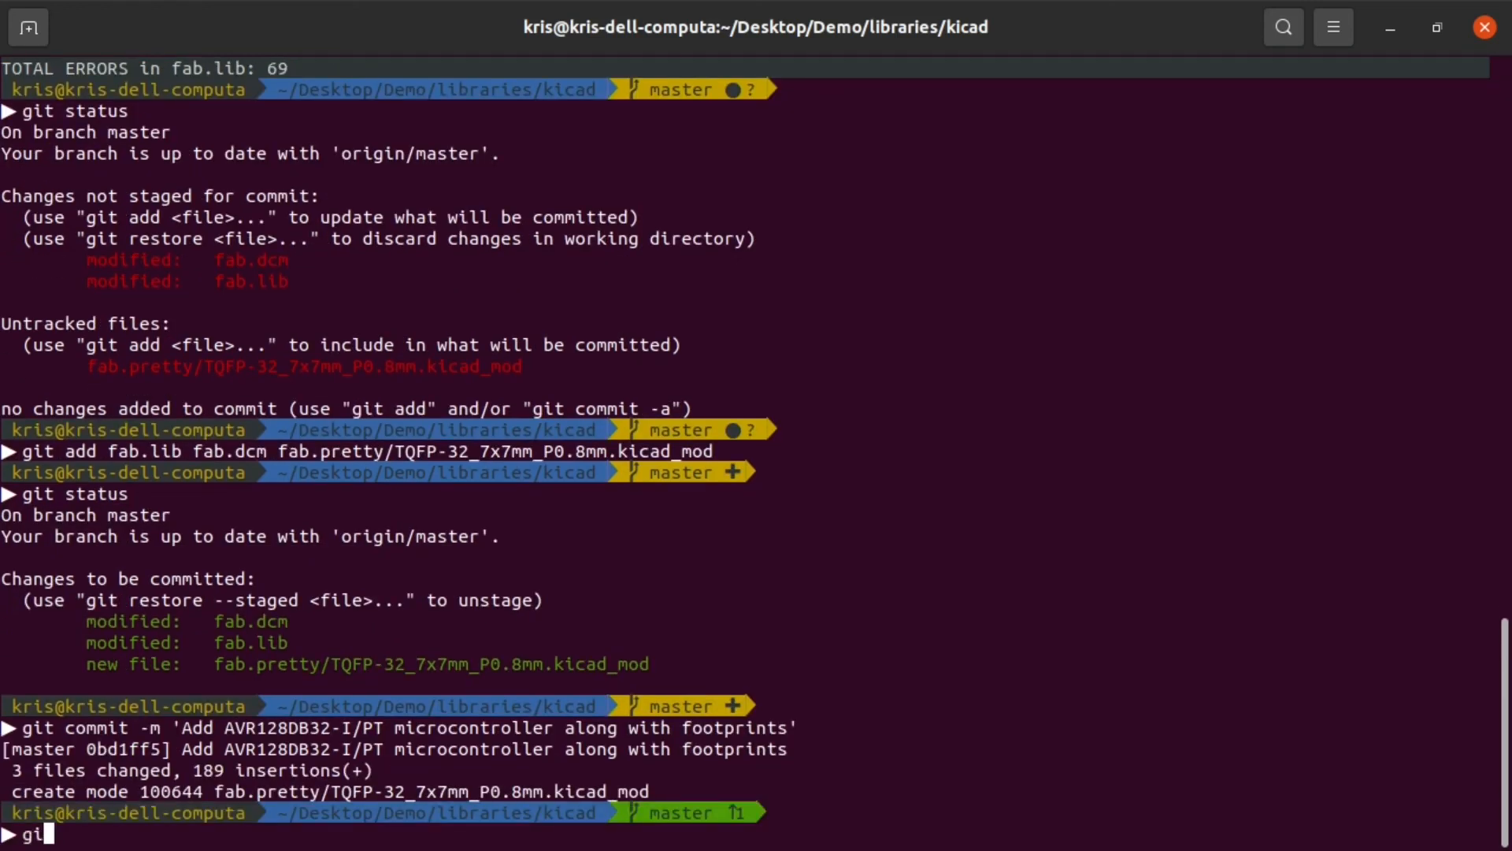
type("t push")
key("Return")
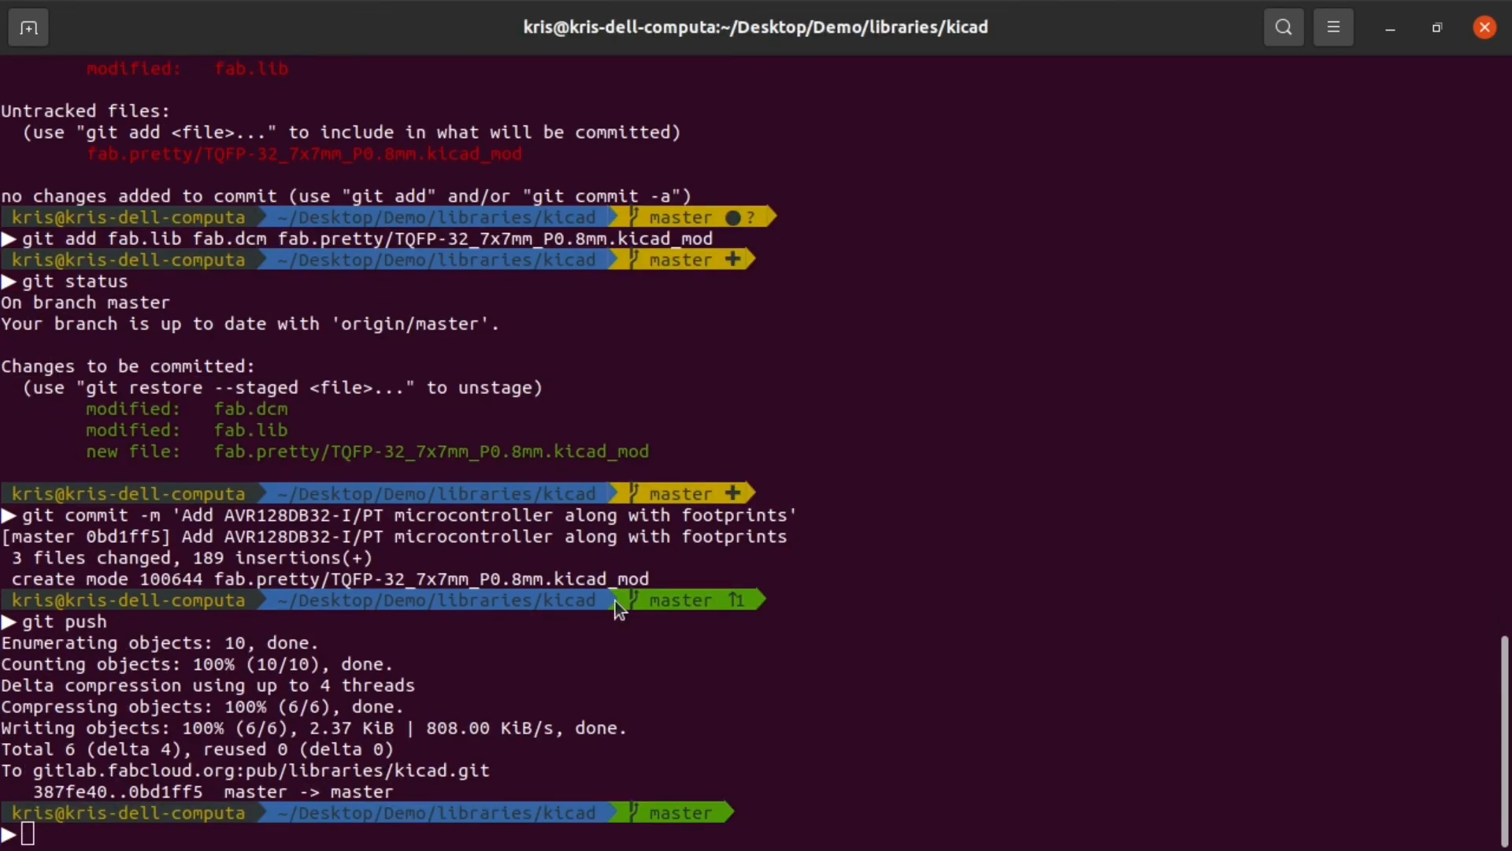
Step: Switch to the browser and refresh the KiCad repository page on GitLab to view its latest commit
key("alt+Tab")
left_click(129, 20)
scroll(835, 444, "up", 10)
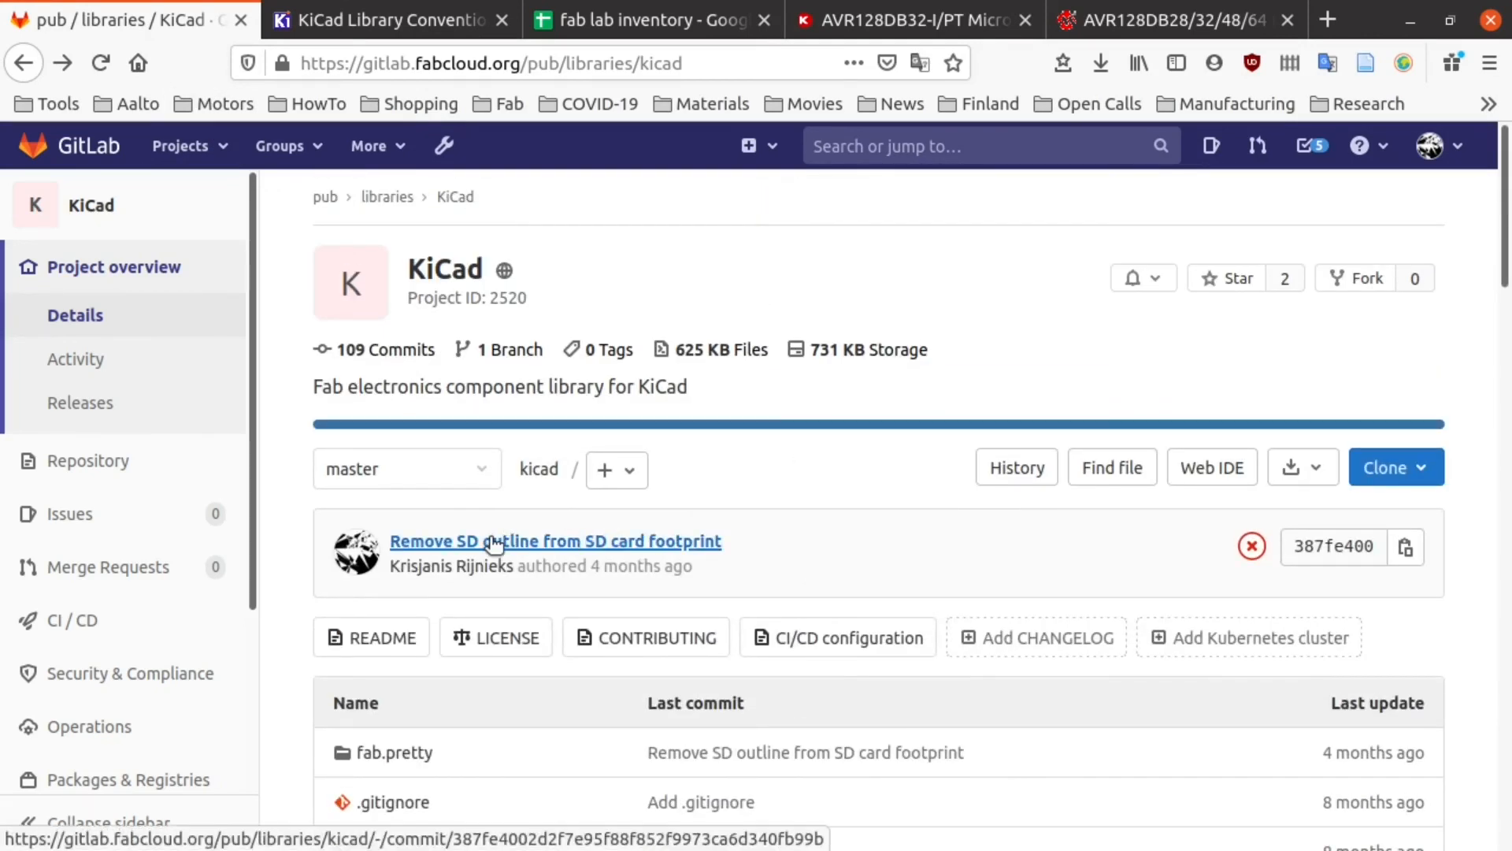
left_click(540, 542)
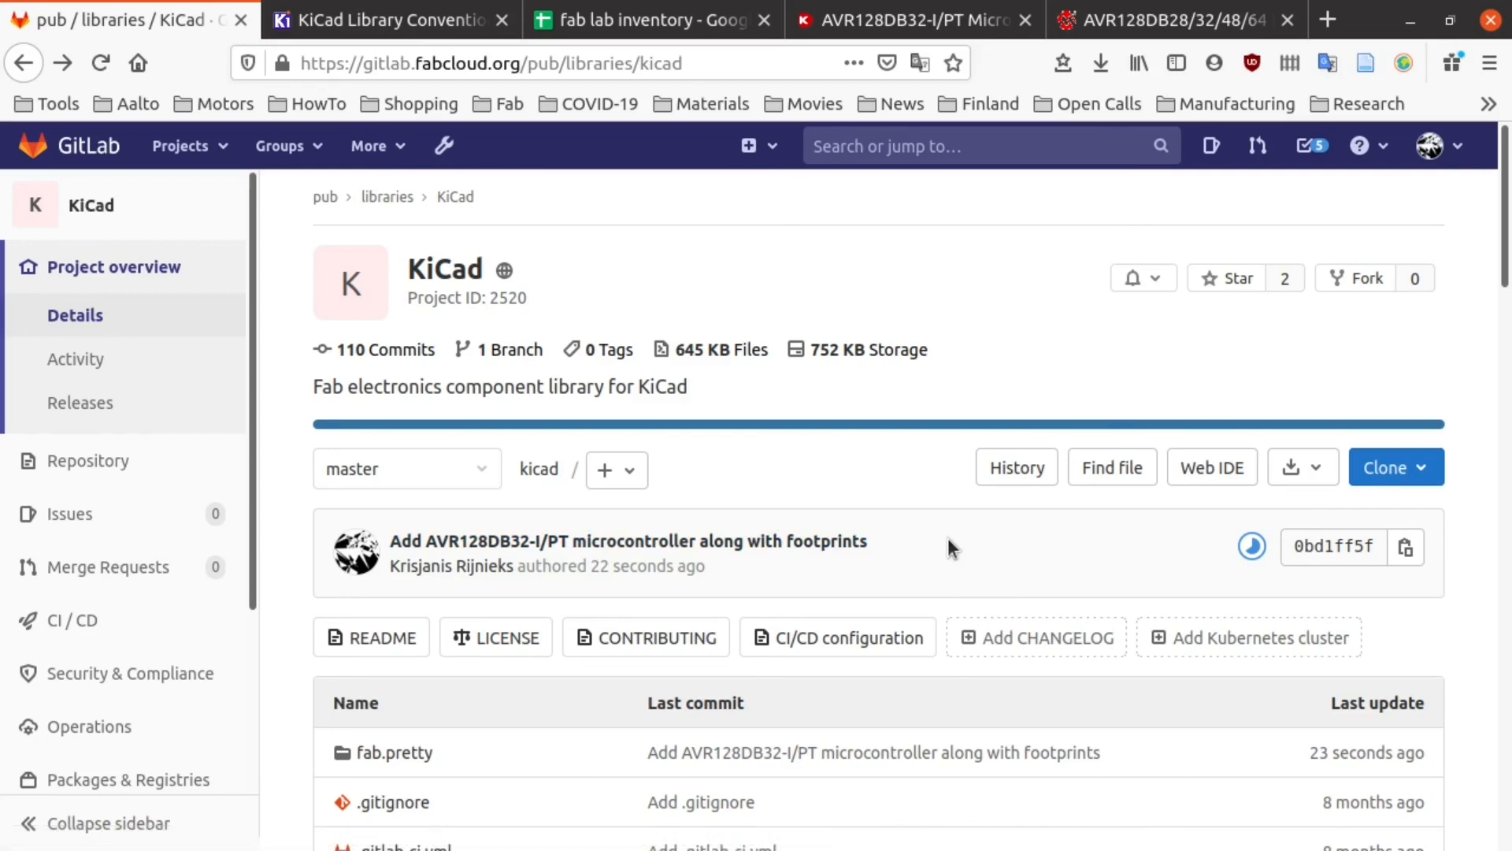
Step: Open the latest commit's pipeline and its test job
left_click(1253, 549)
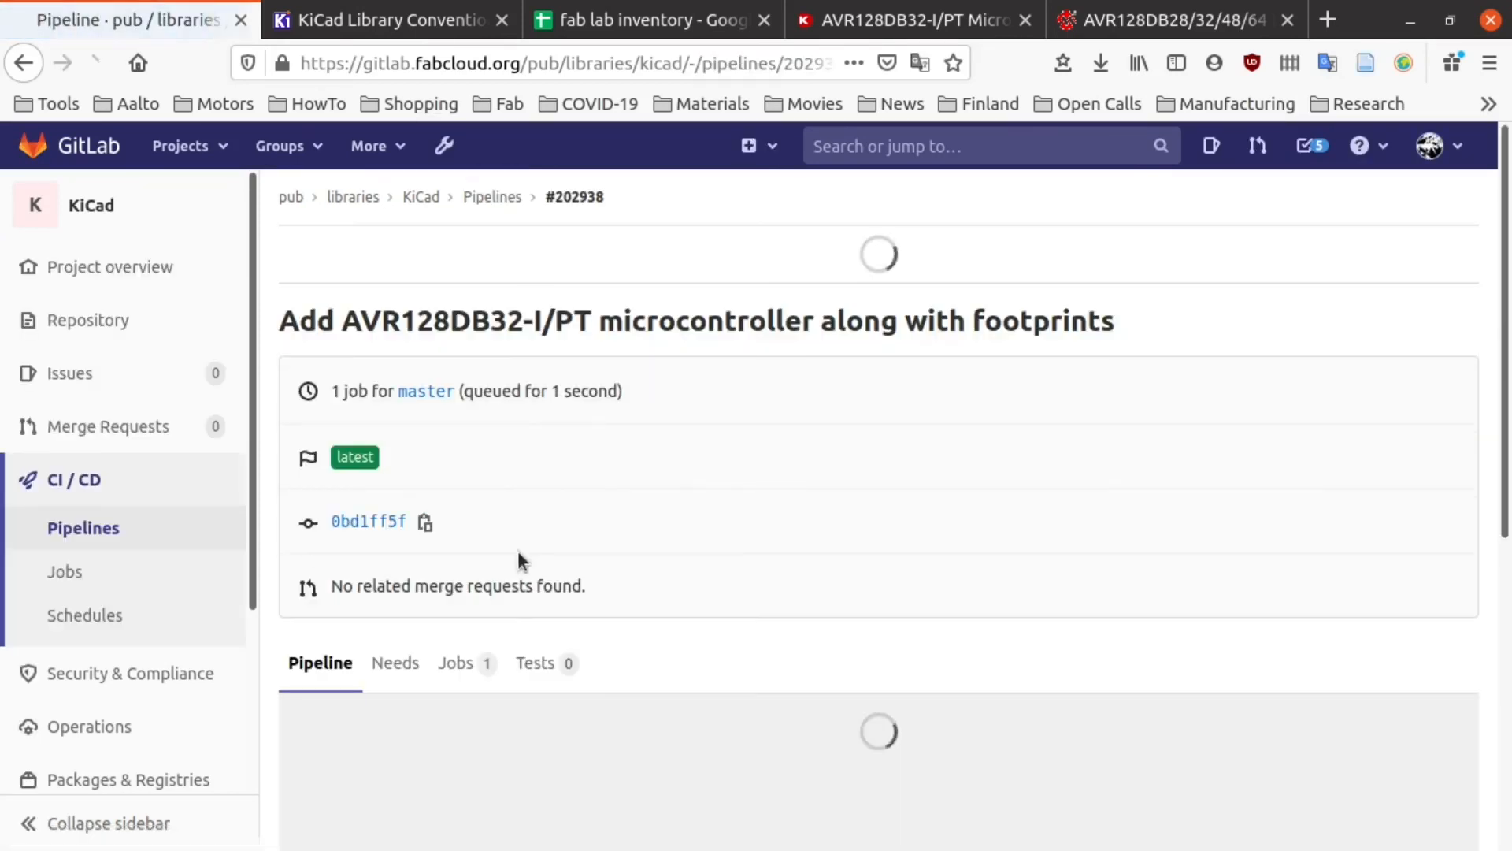
scroll(489, 583, "down", 3)
left_click(433, 601)
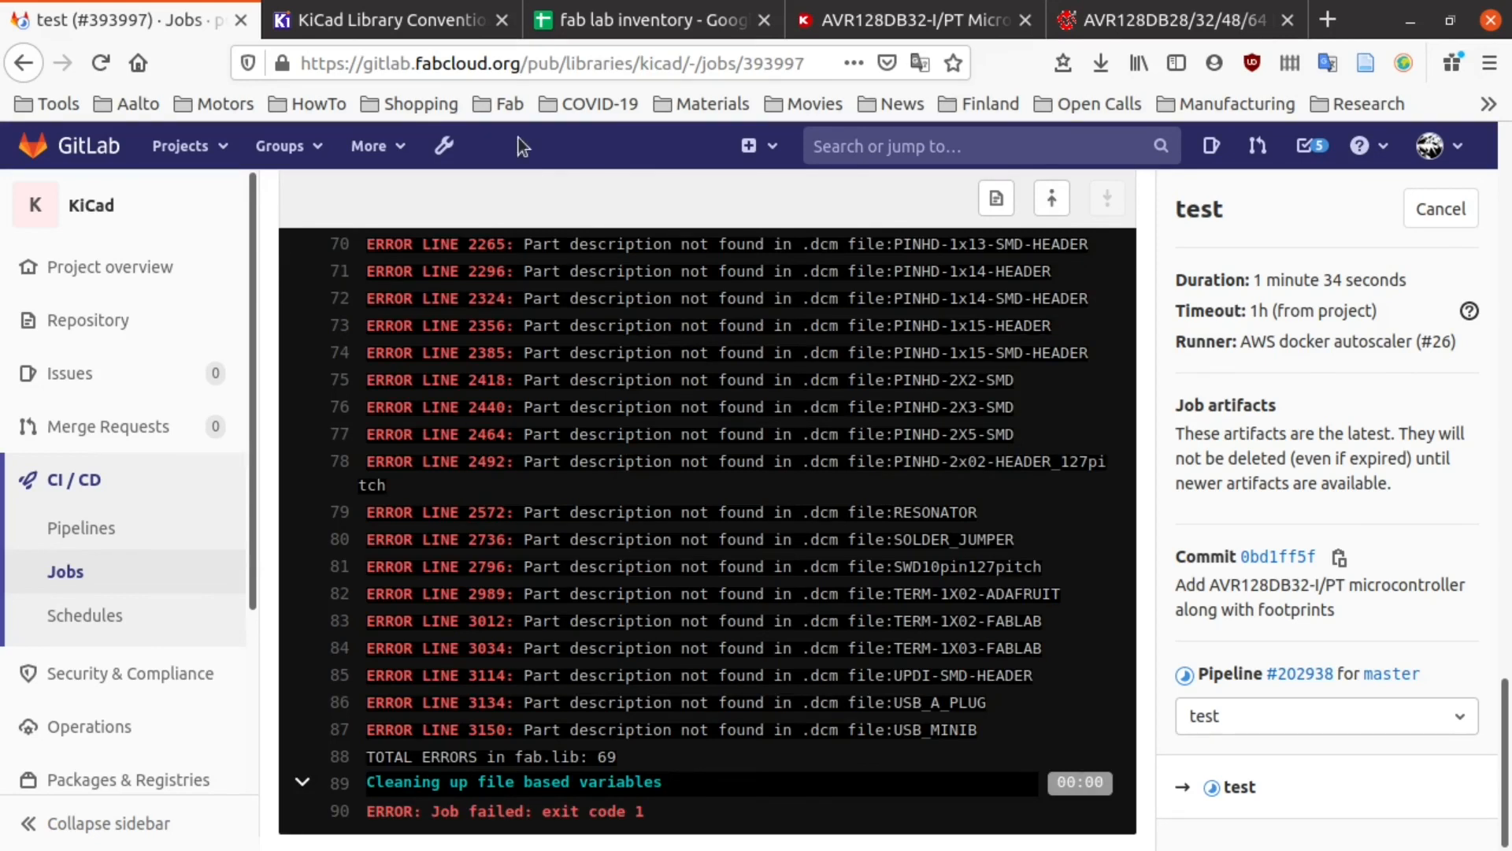
Step: Examine the errors listed in the test job's log, and go back from the job page
scroll(658, 610, "up", 15)
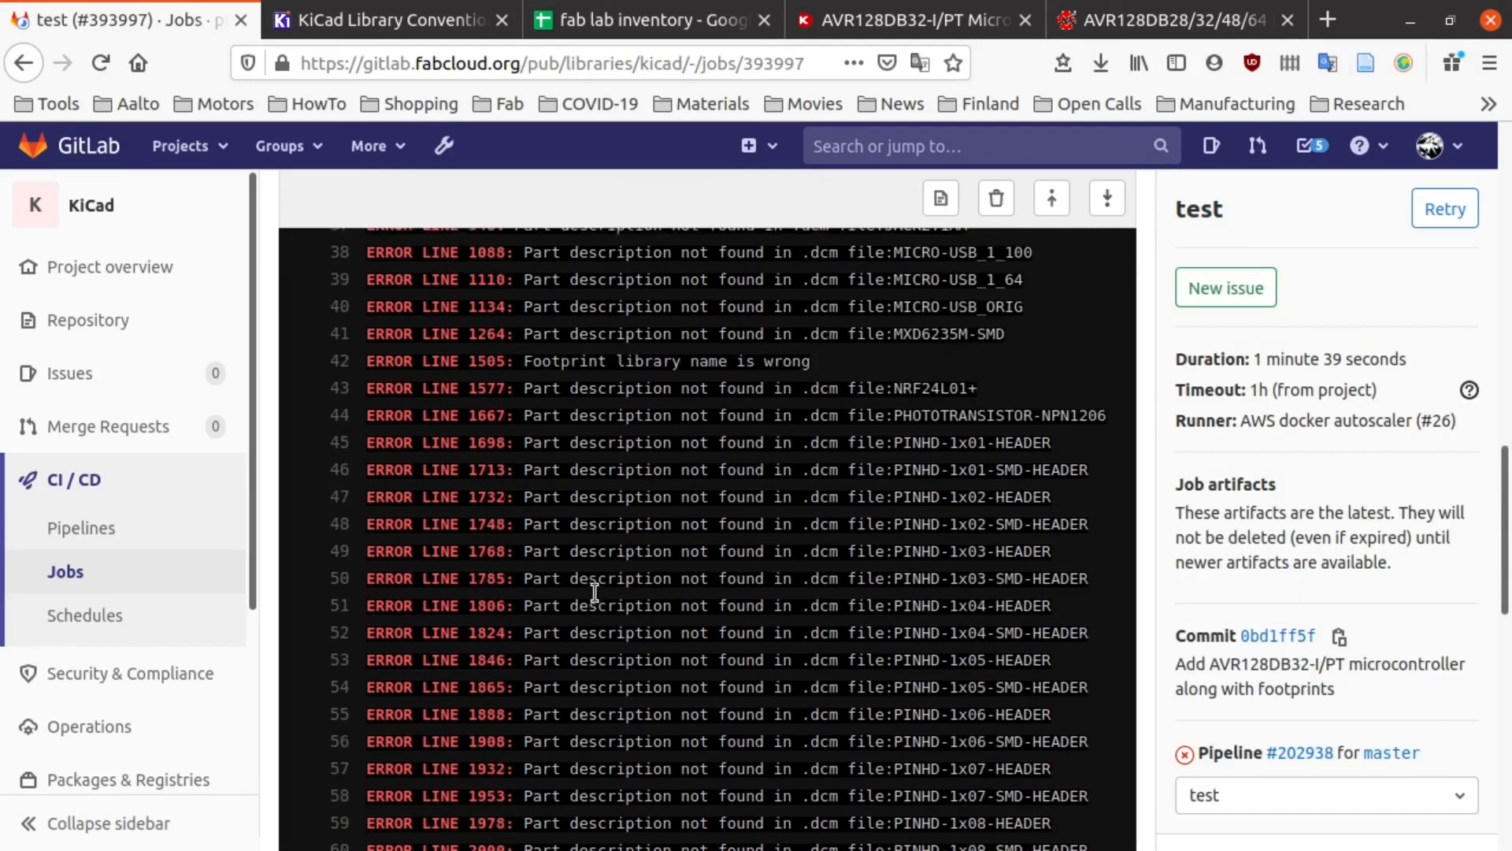
scroll(595, 592, "up", 3)
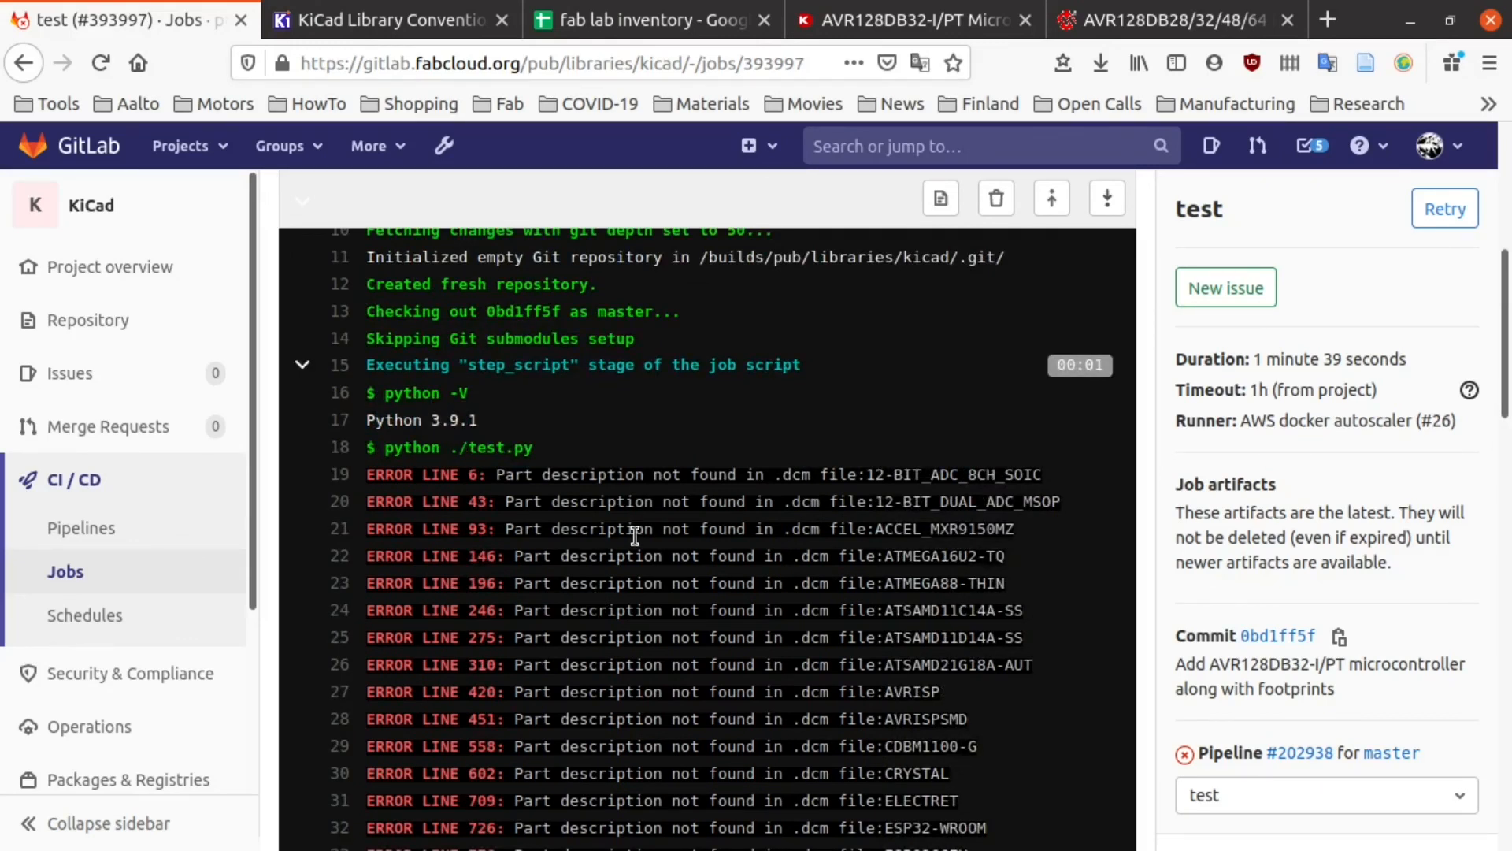
scroll(635, 536, "down", 18)
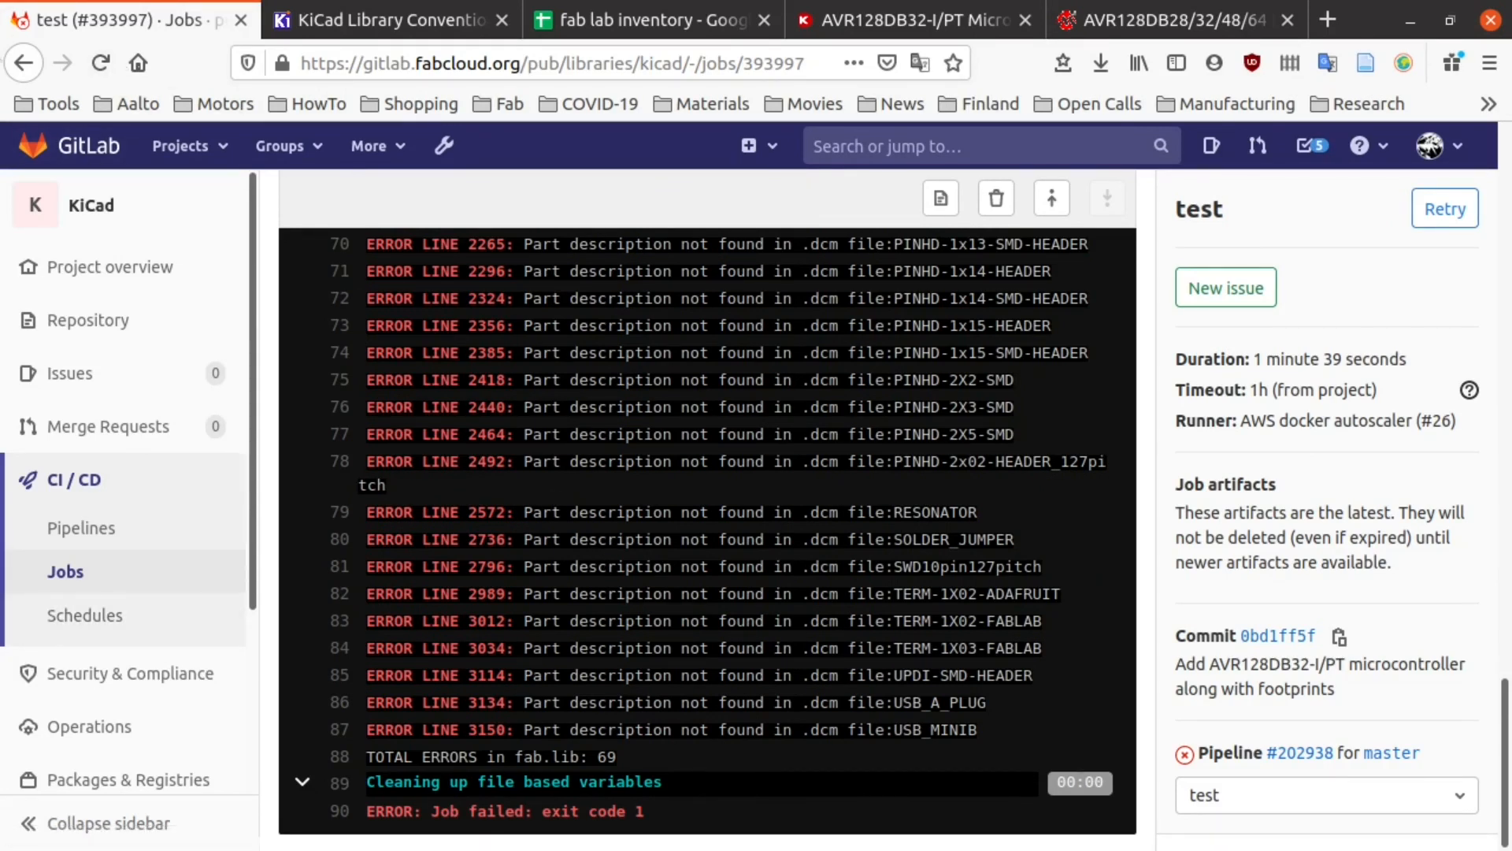
left_click(24, 62)
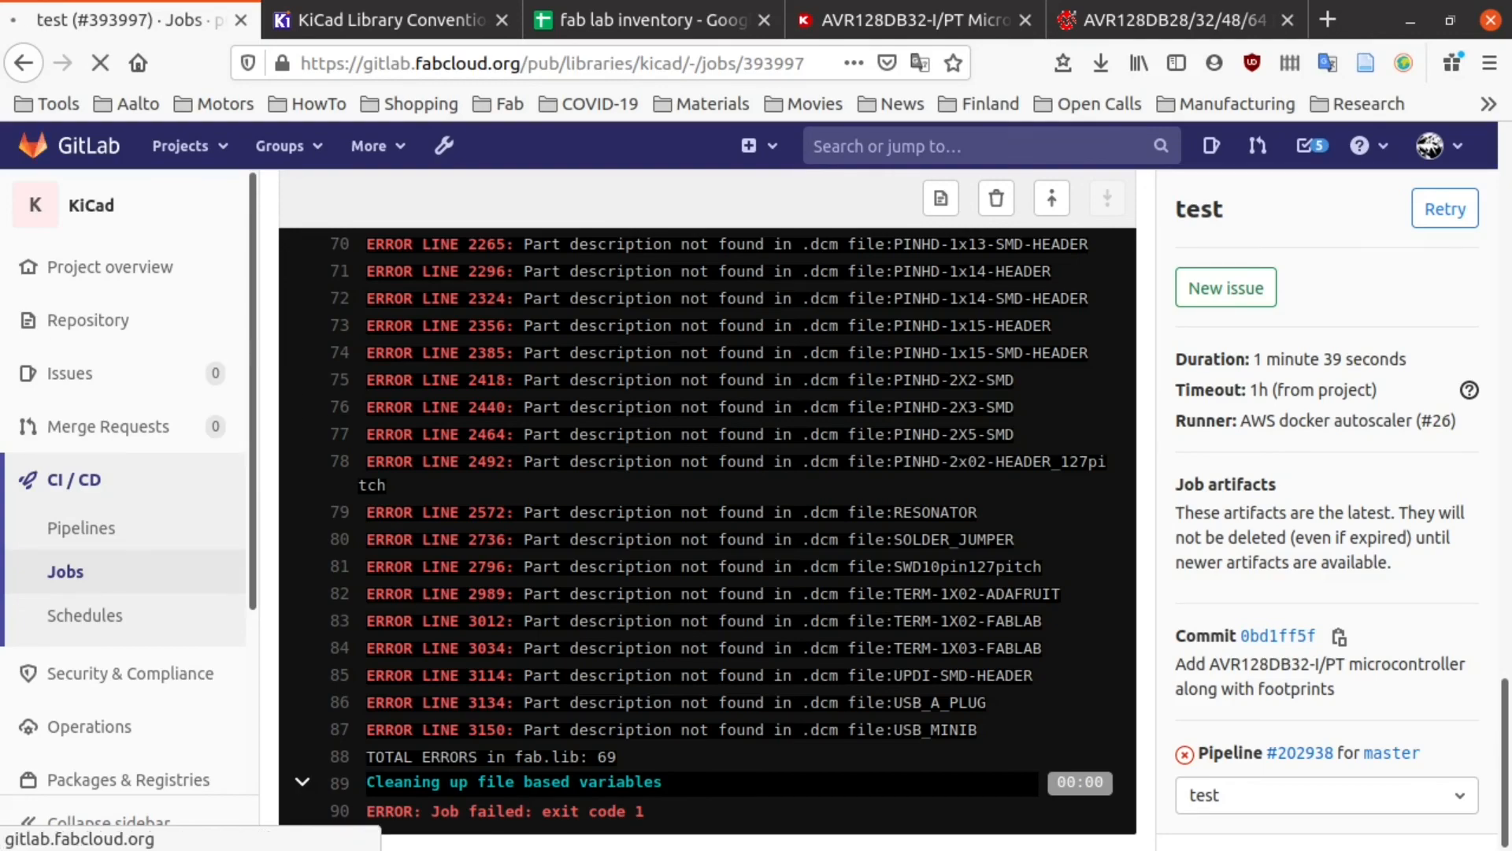